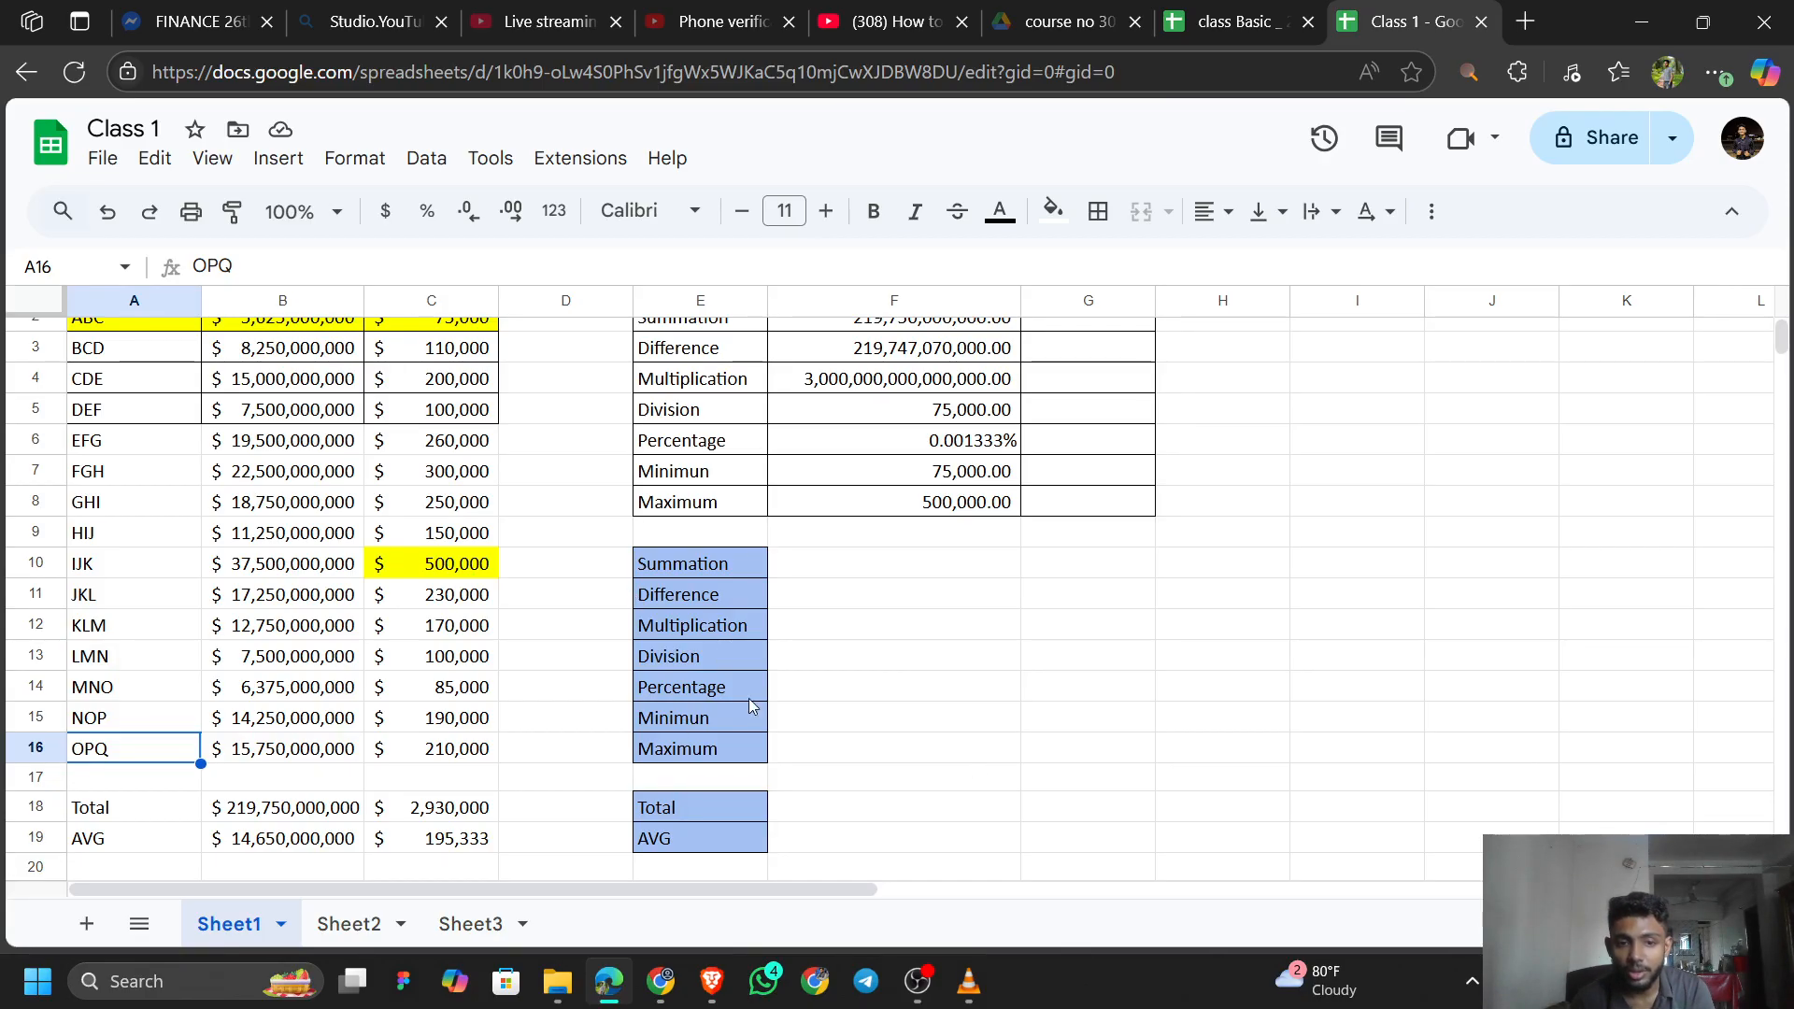
Look through the contents of Sheet2 and Sheet3, and return to Sheet1.
left_click(348, 923)
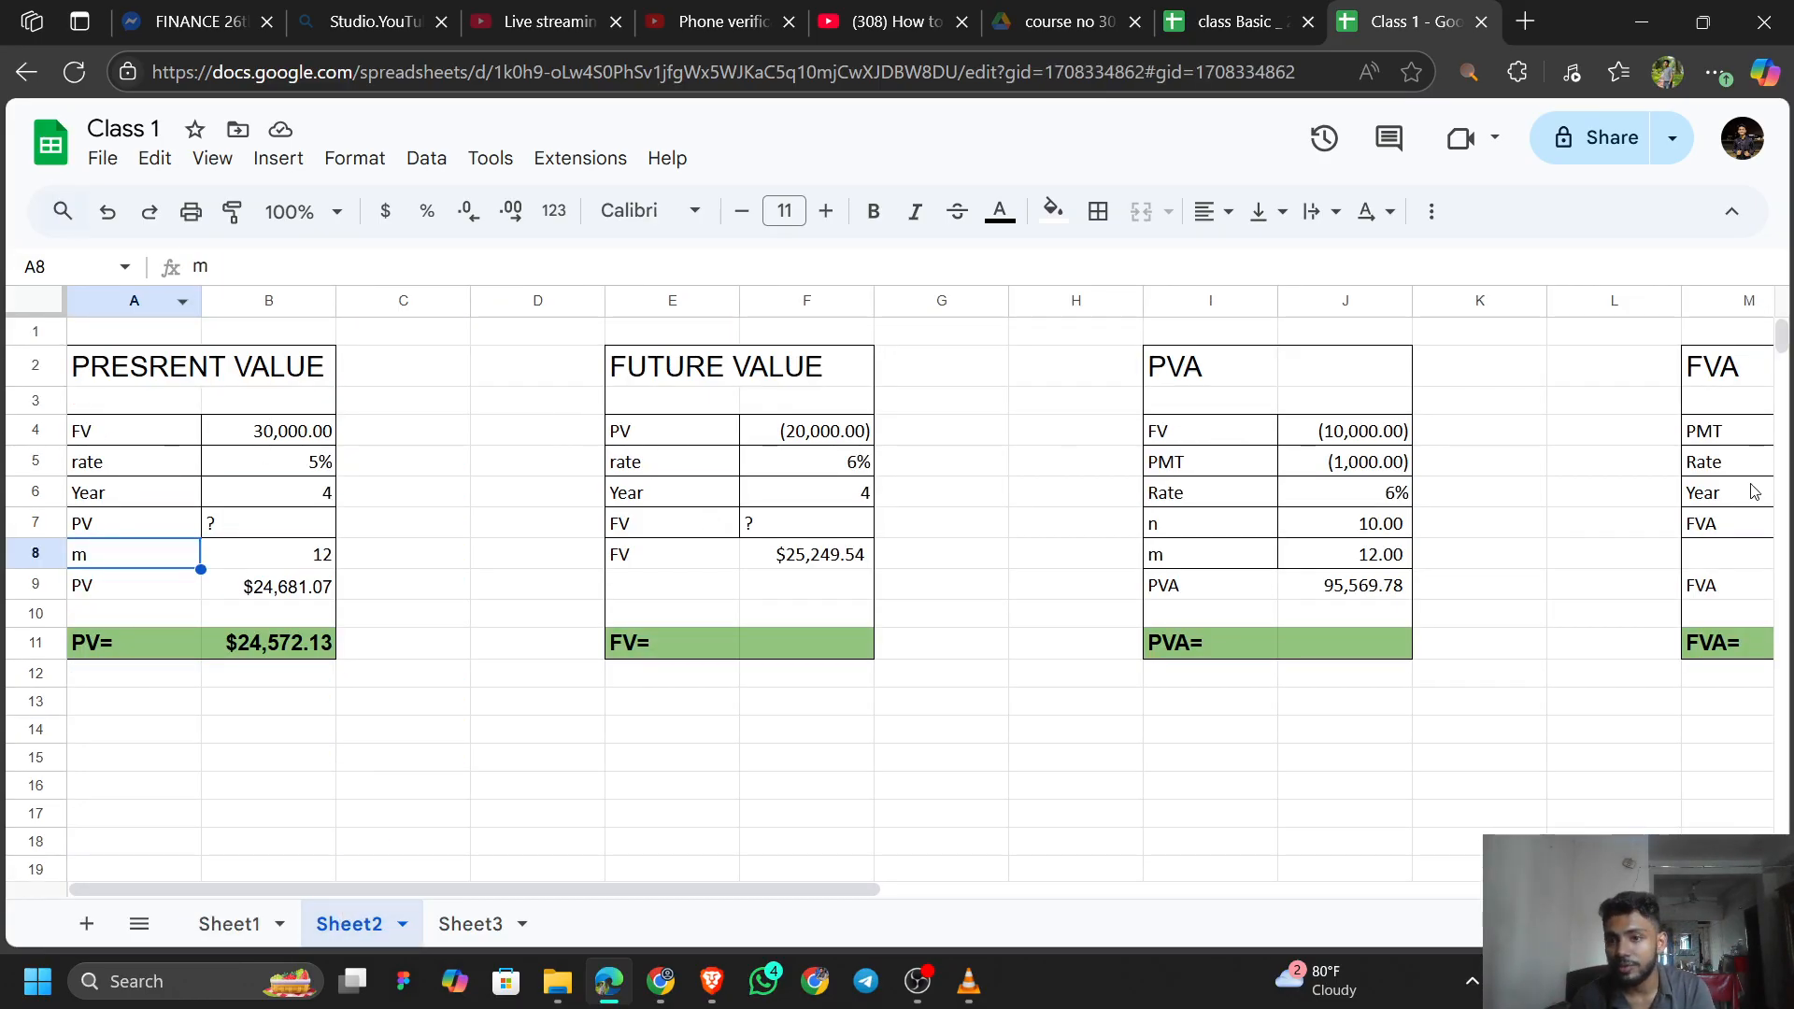
left_click_drag(624, 889, 570, 916)
left_click(471, 923)
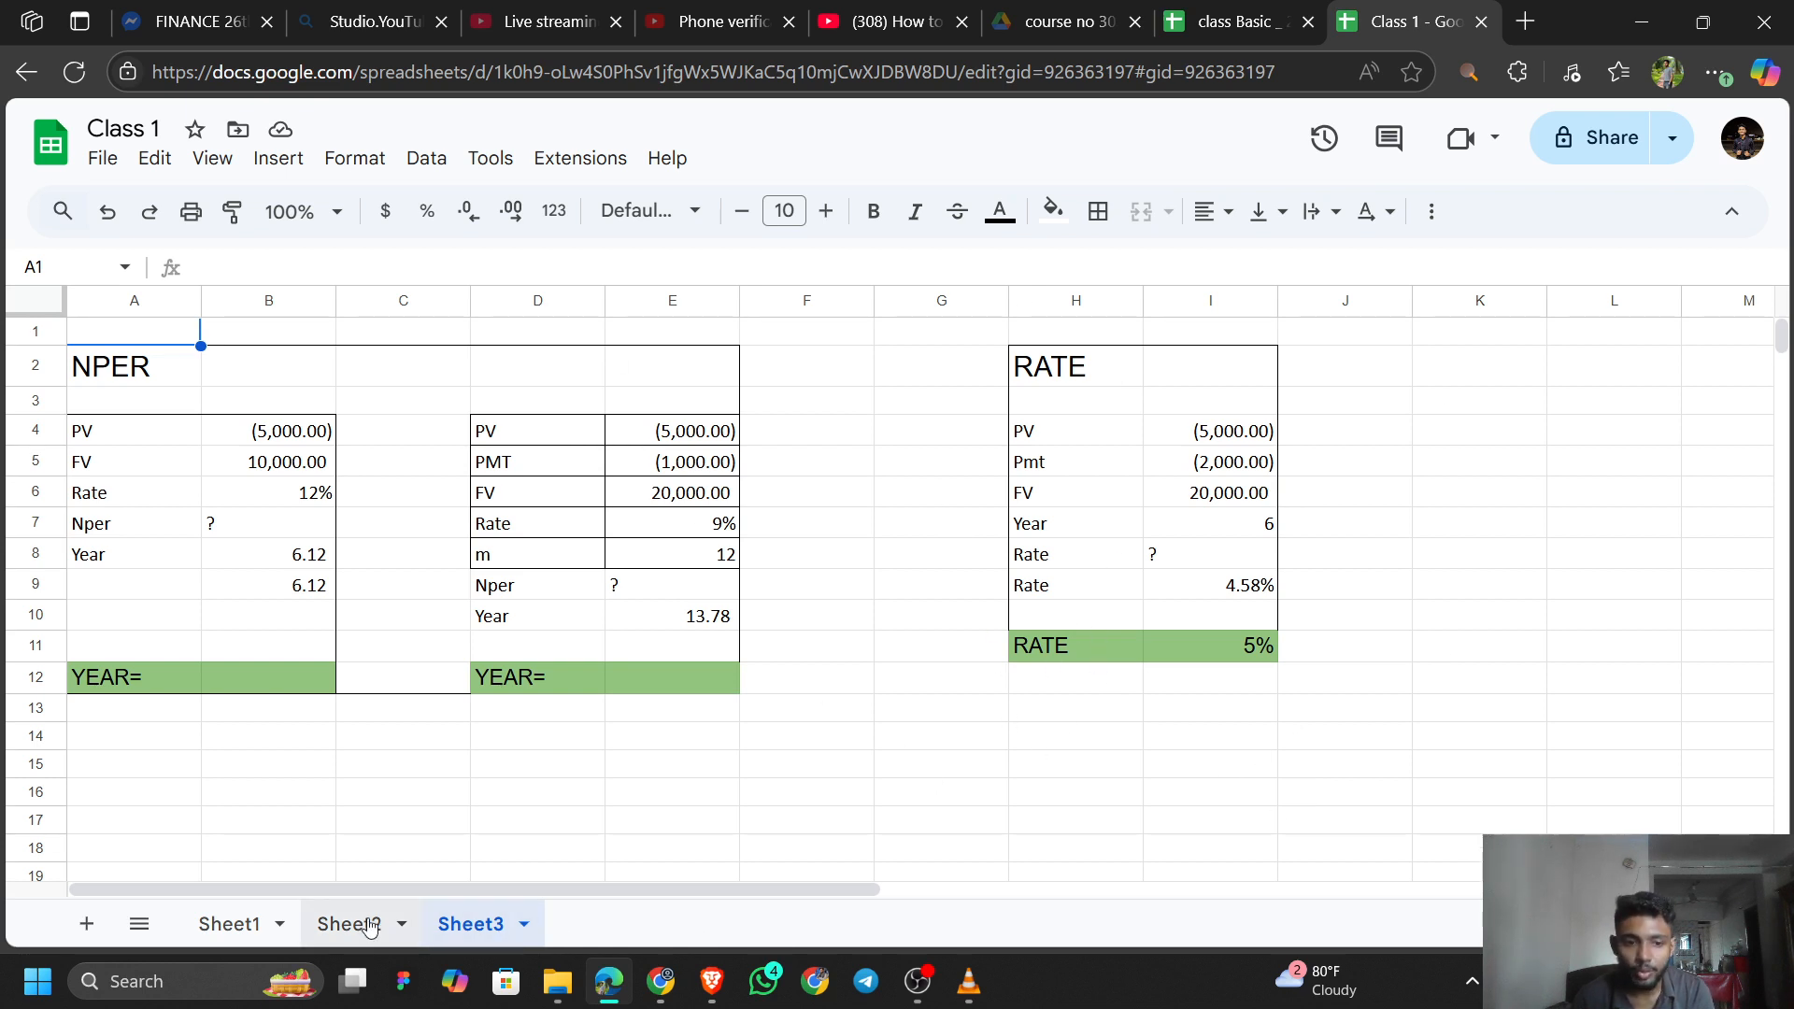
left_click(233, 928)
scroll(655, 703, "up", 1)
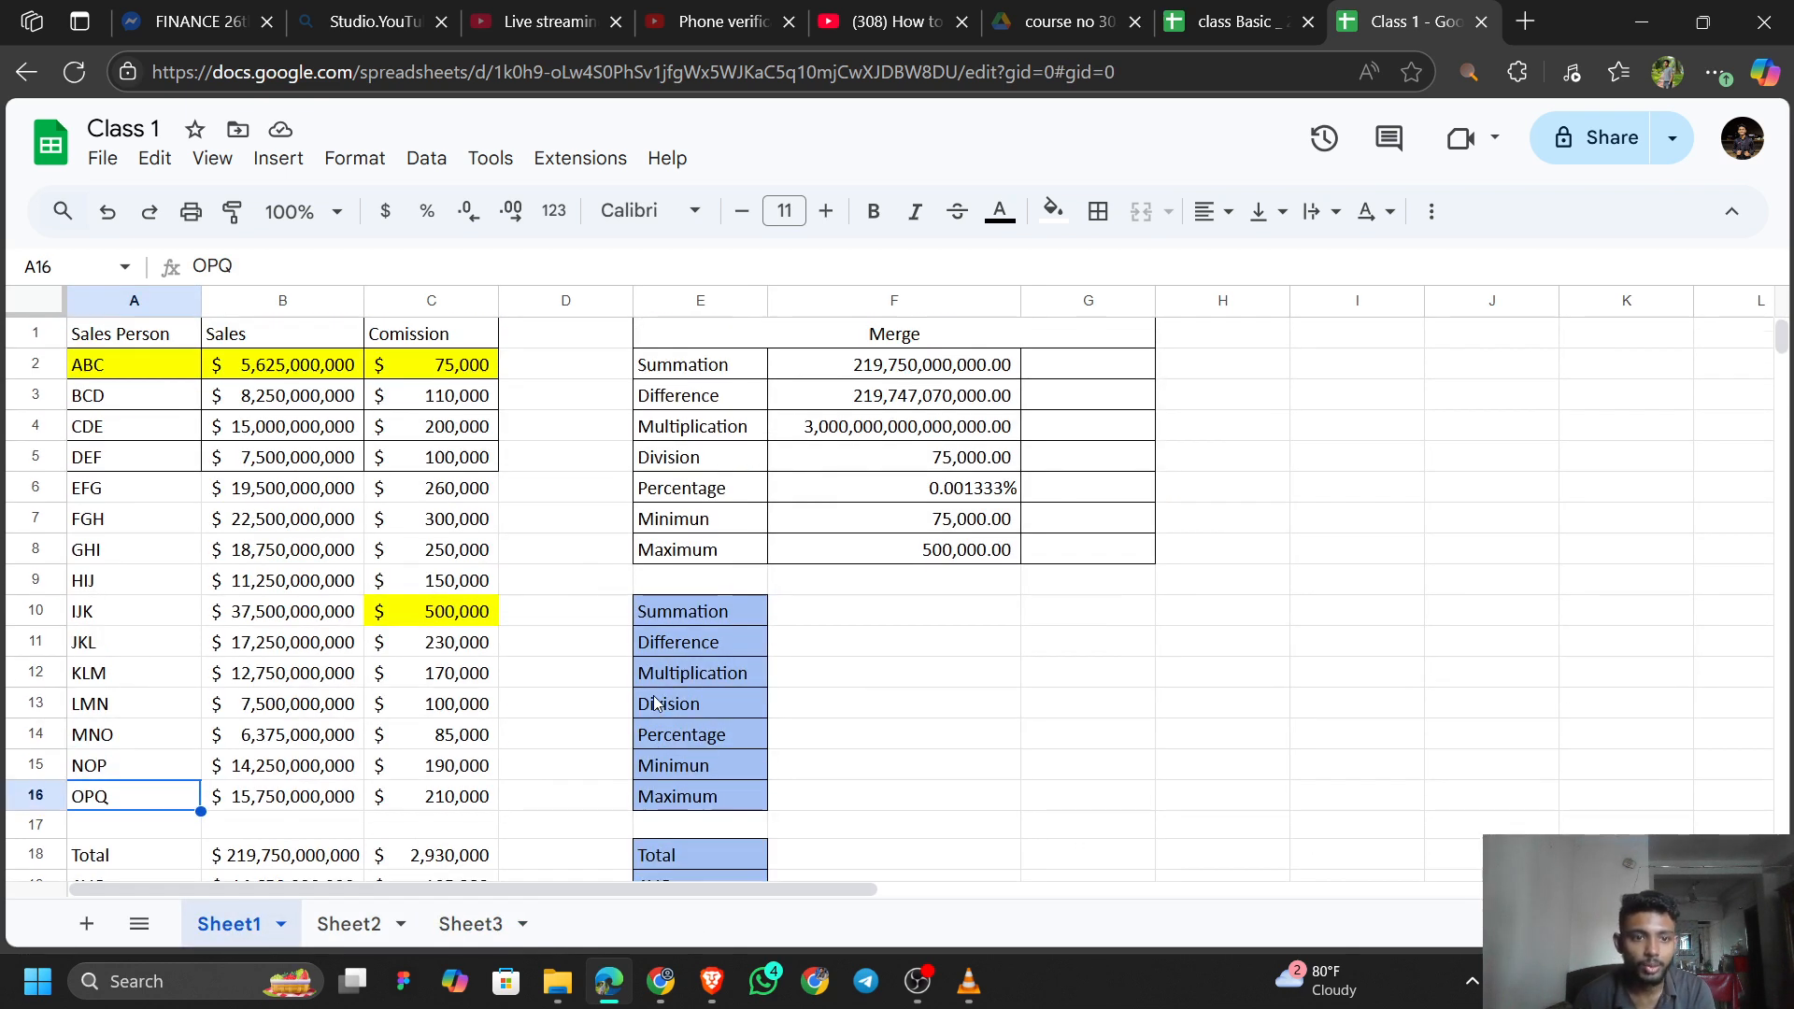
Enter =SUM(B2:B16) in F10, beside the blue Summation label, to total the Sales column.
left_click(822, 621)
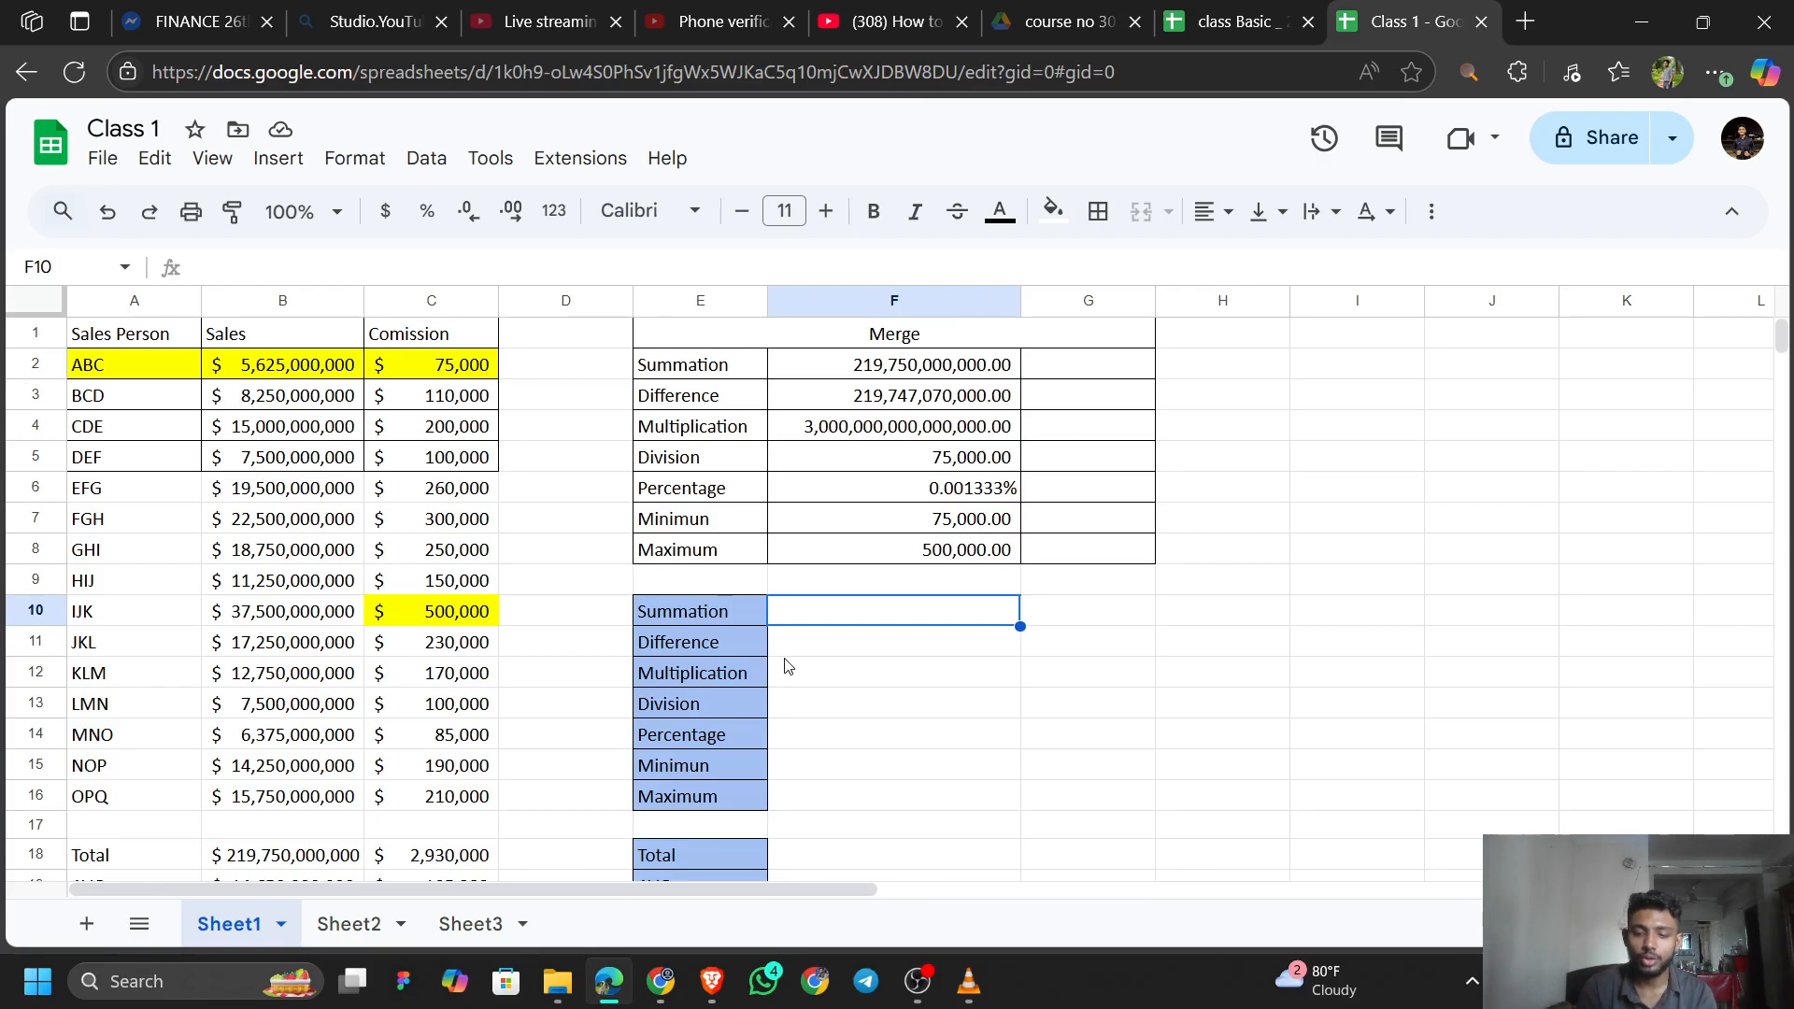
type("=")
key("BackSpace")
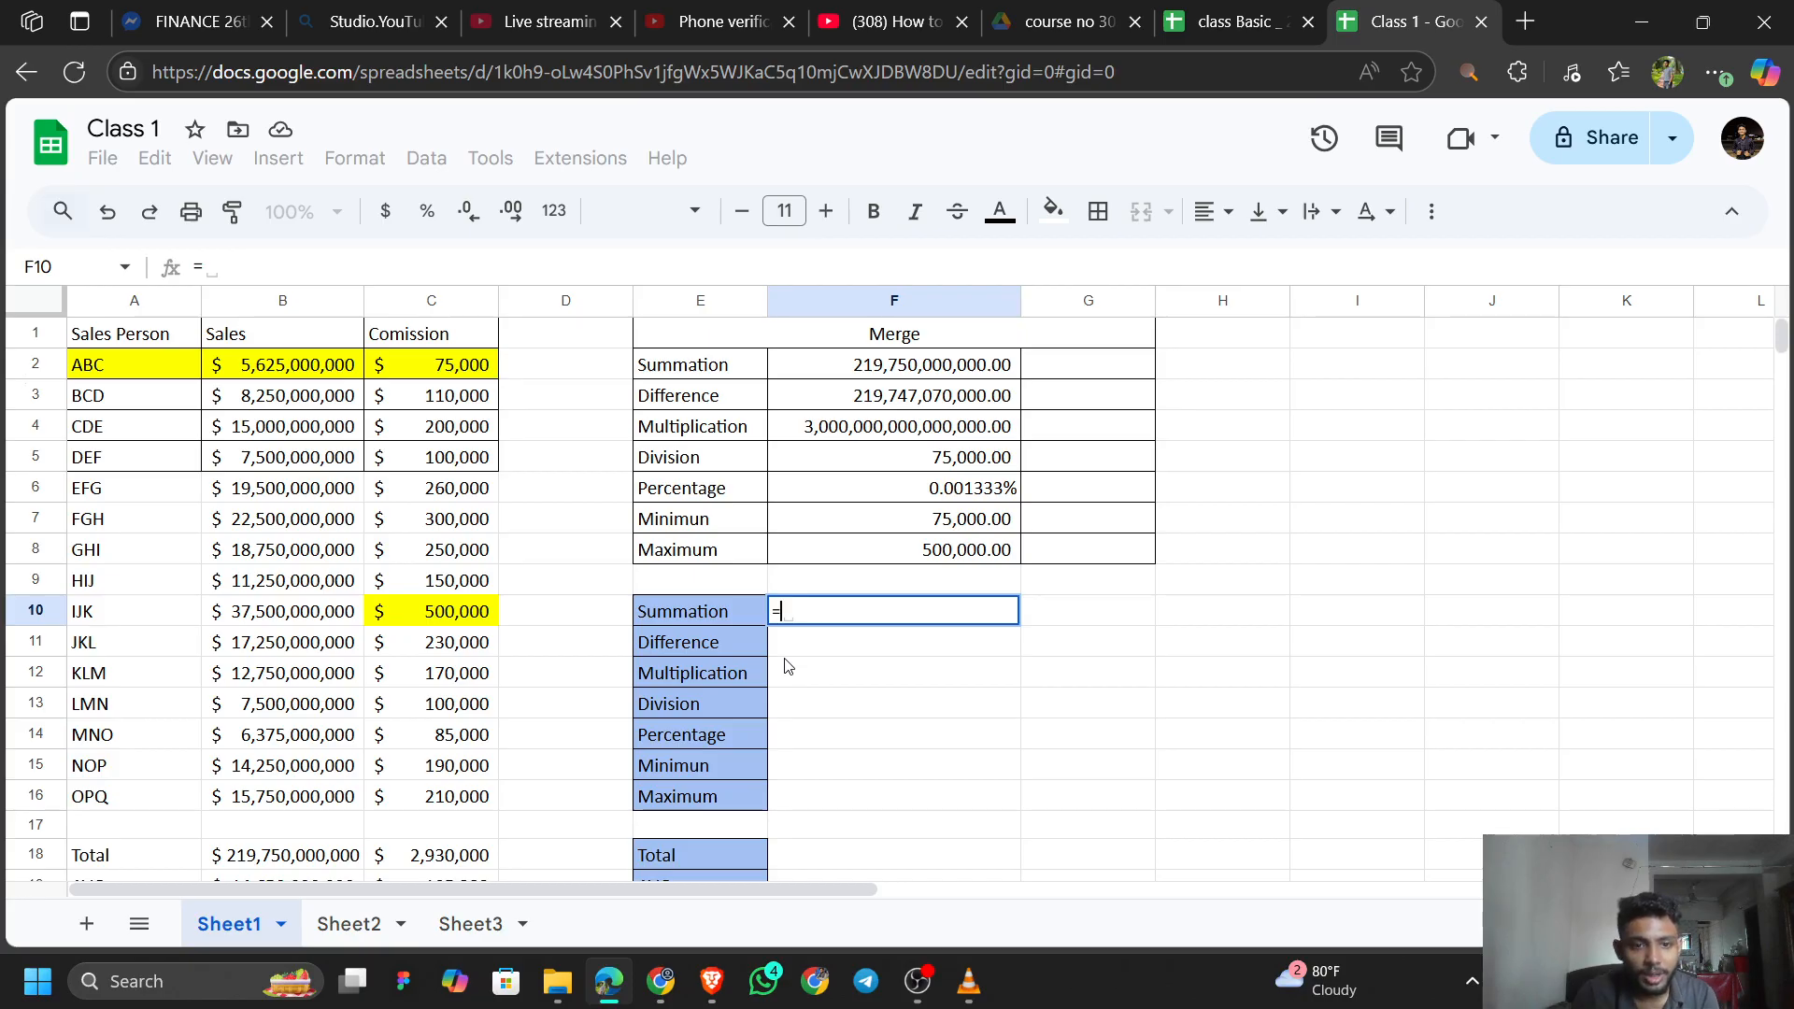
type("SUM")
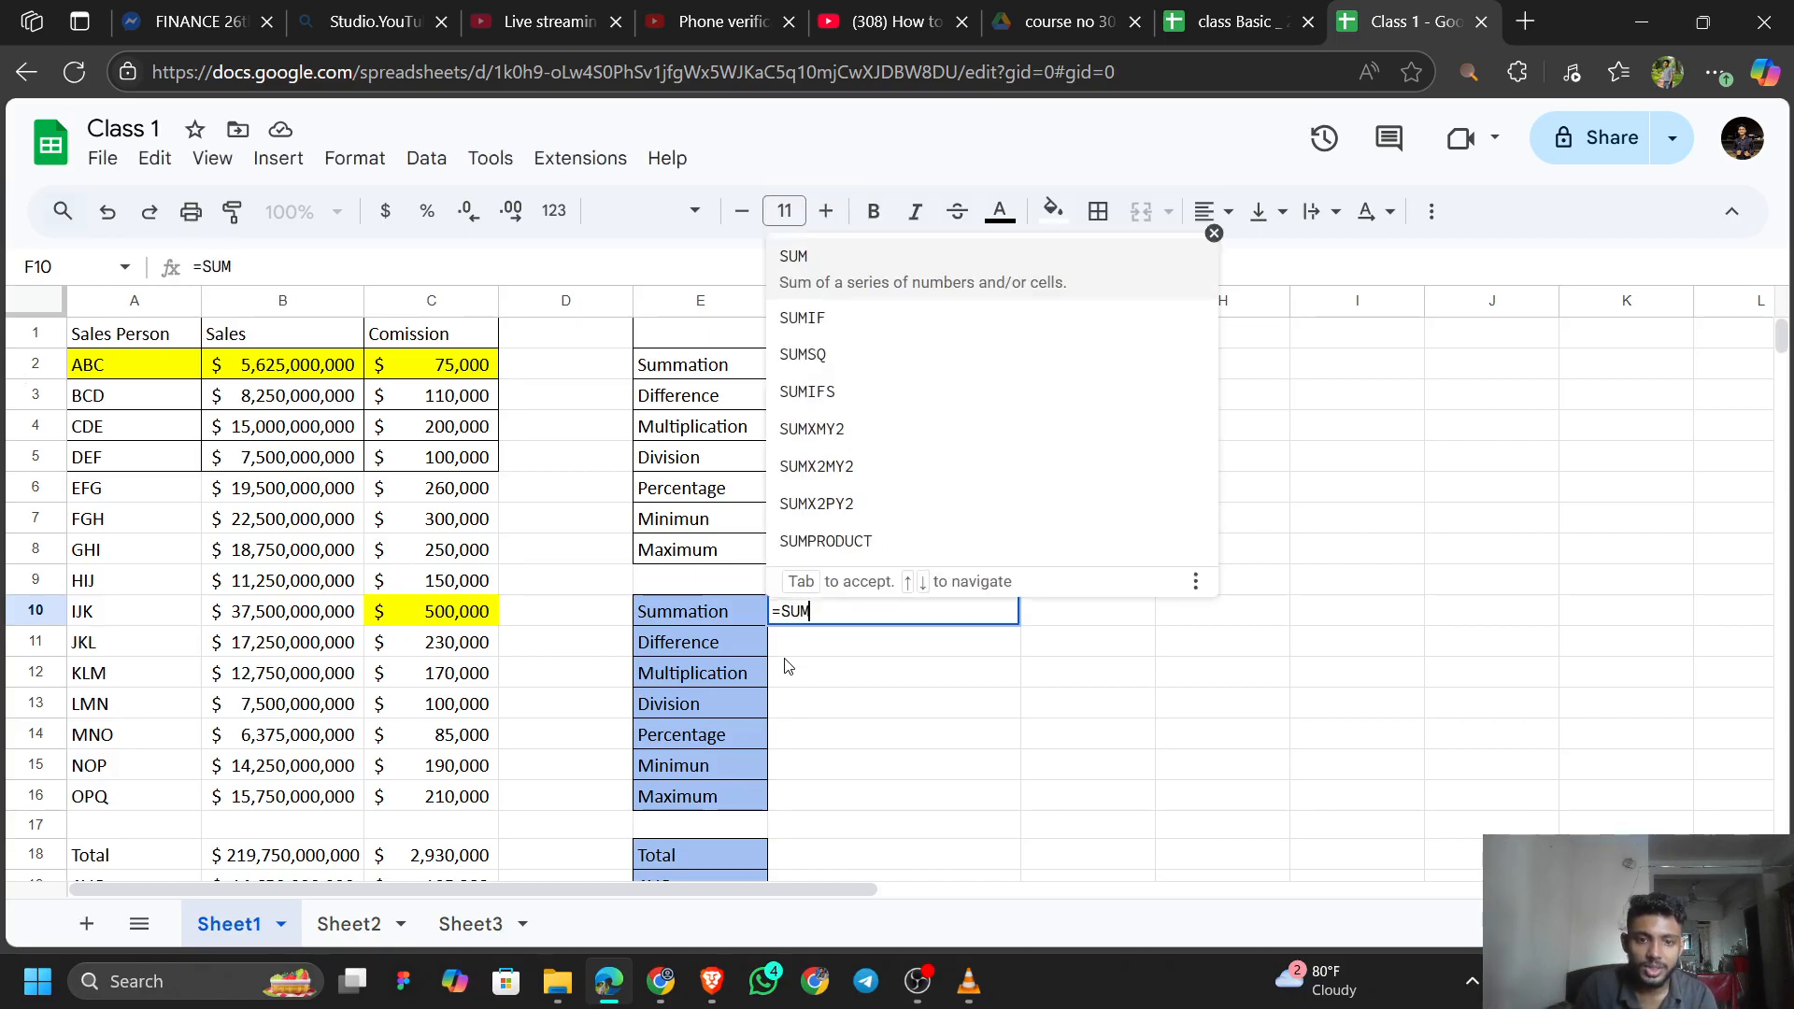
type("(")
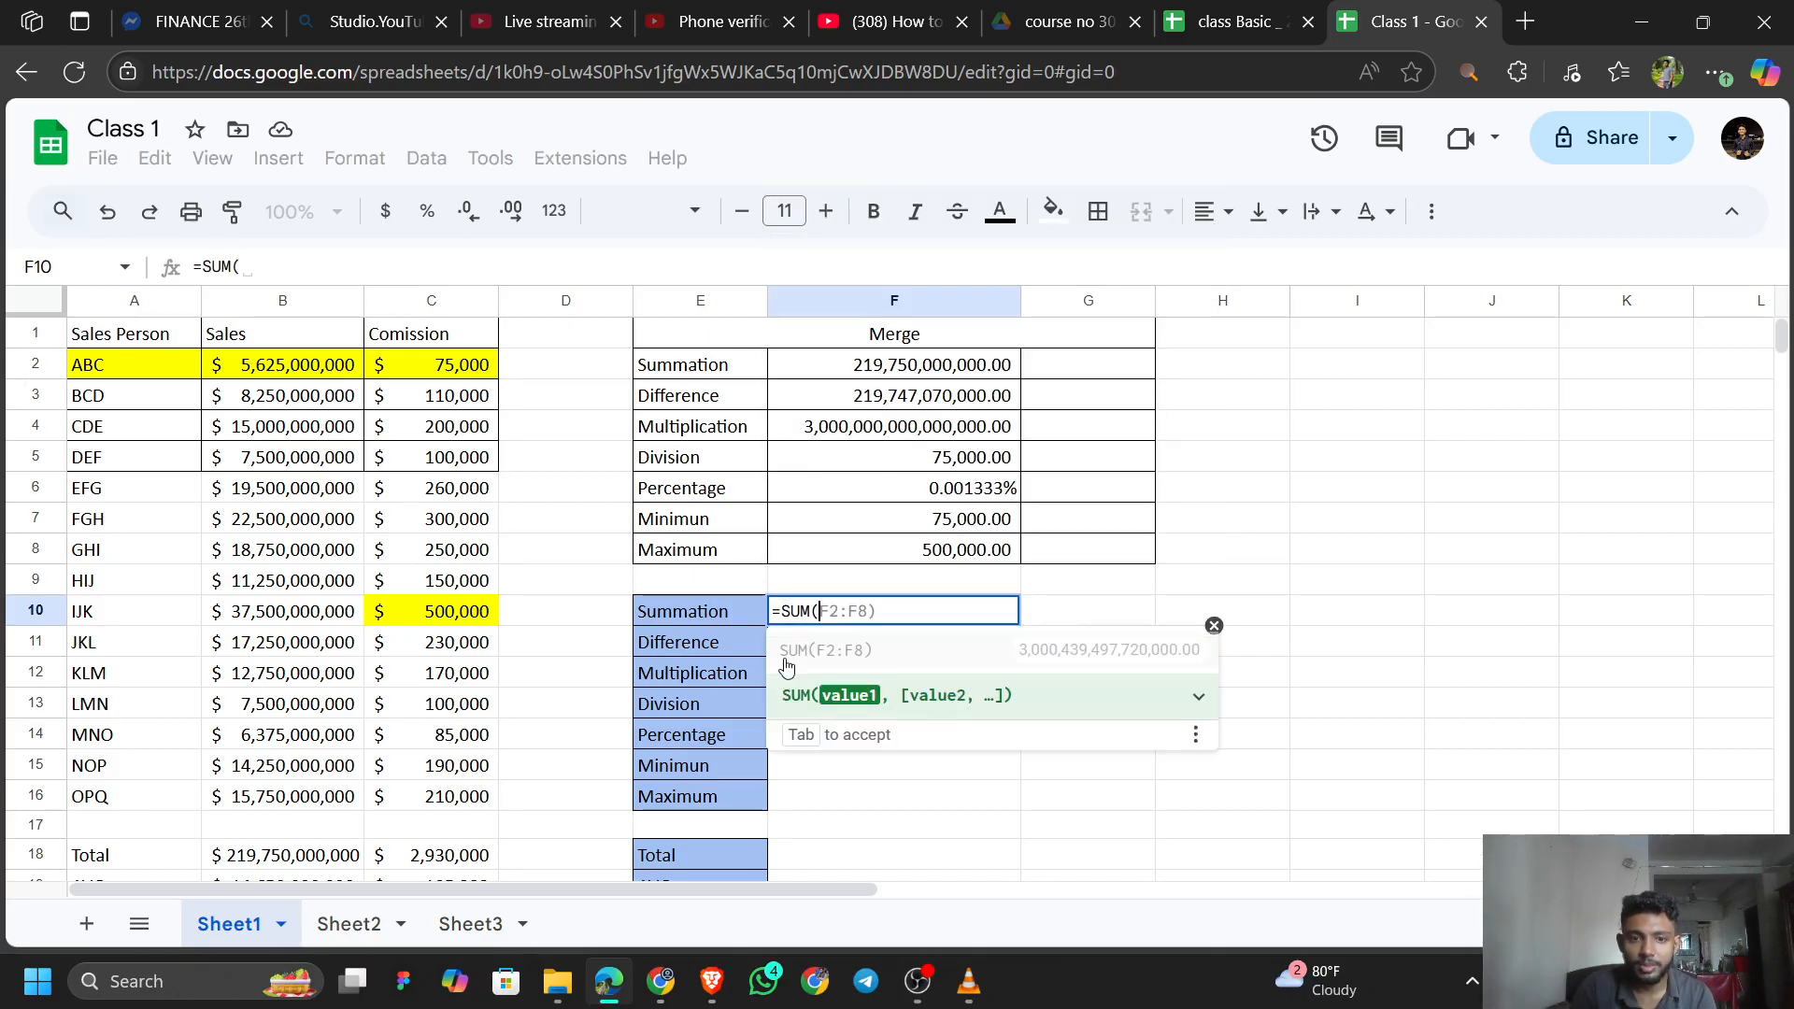
left_click(289, 366)
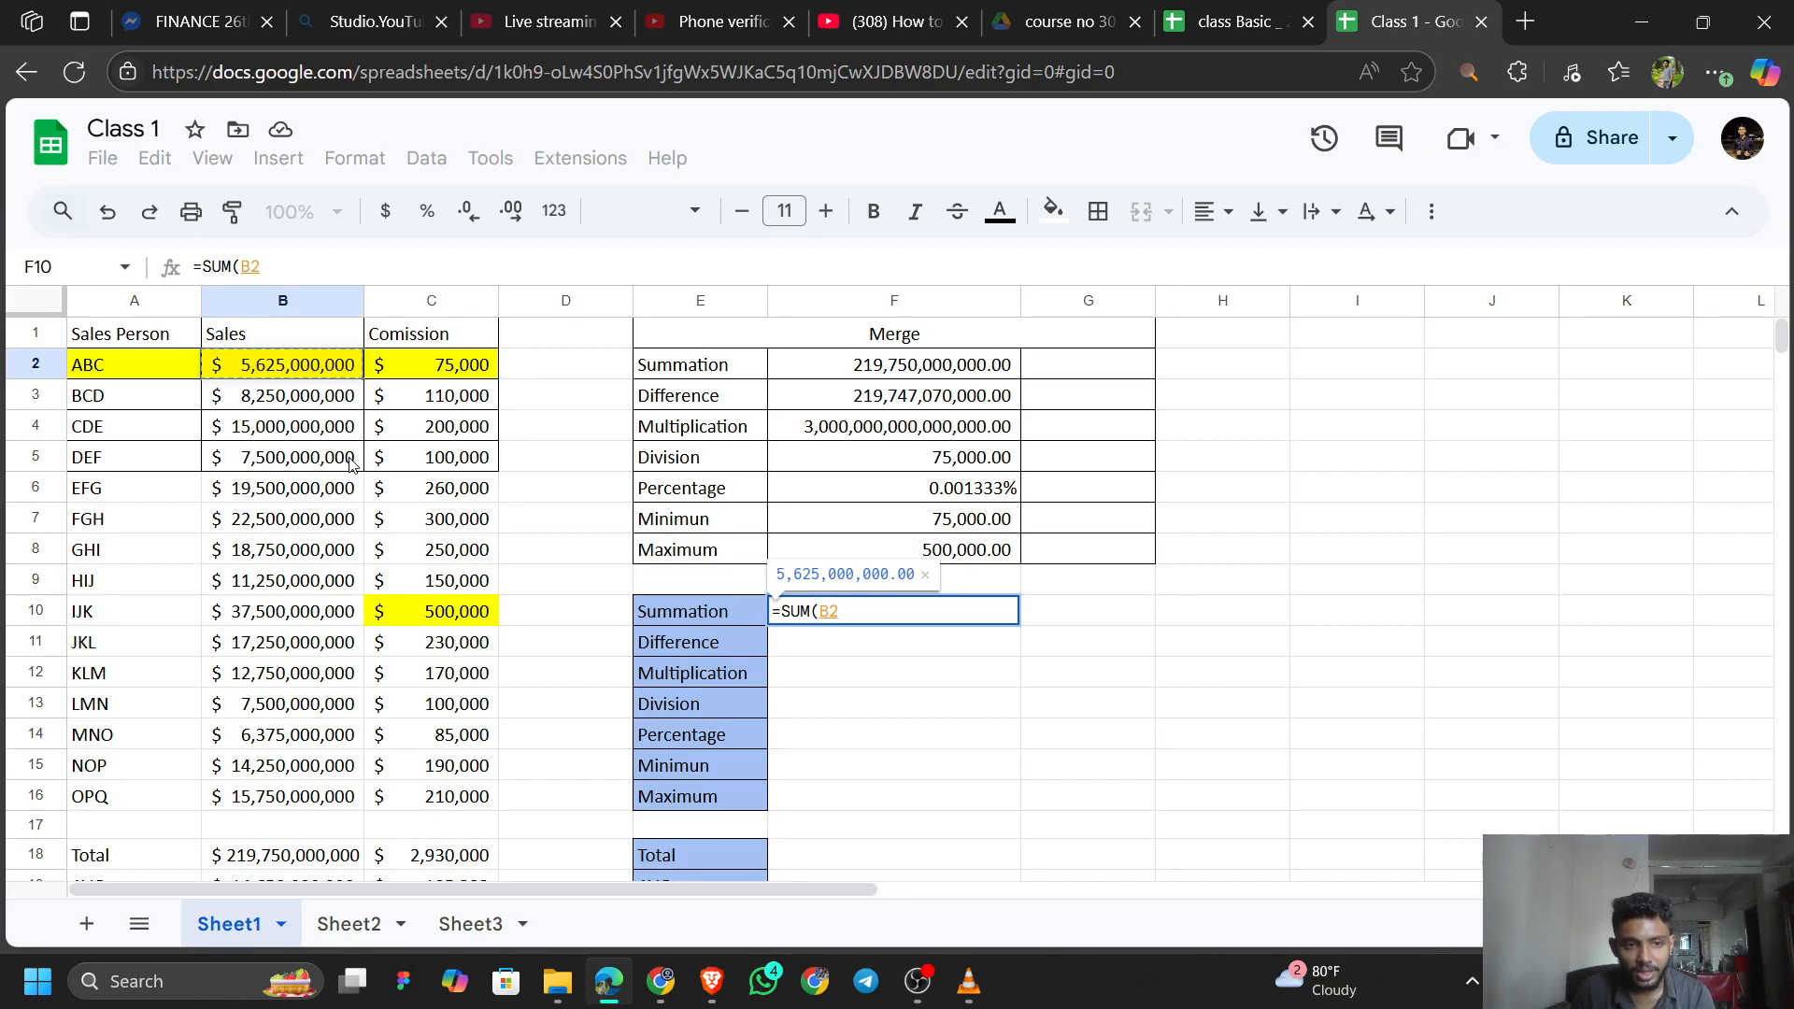
key("ctrl+shift+Down")
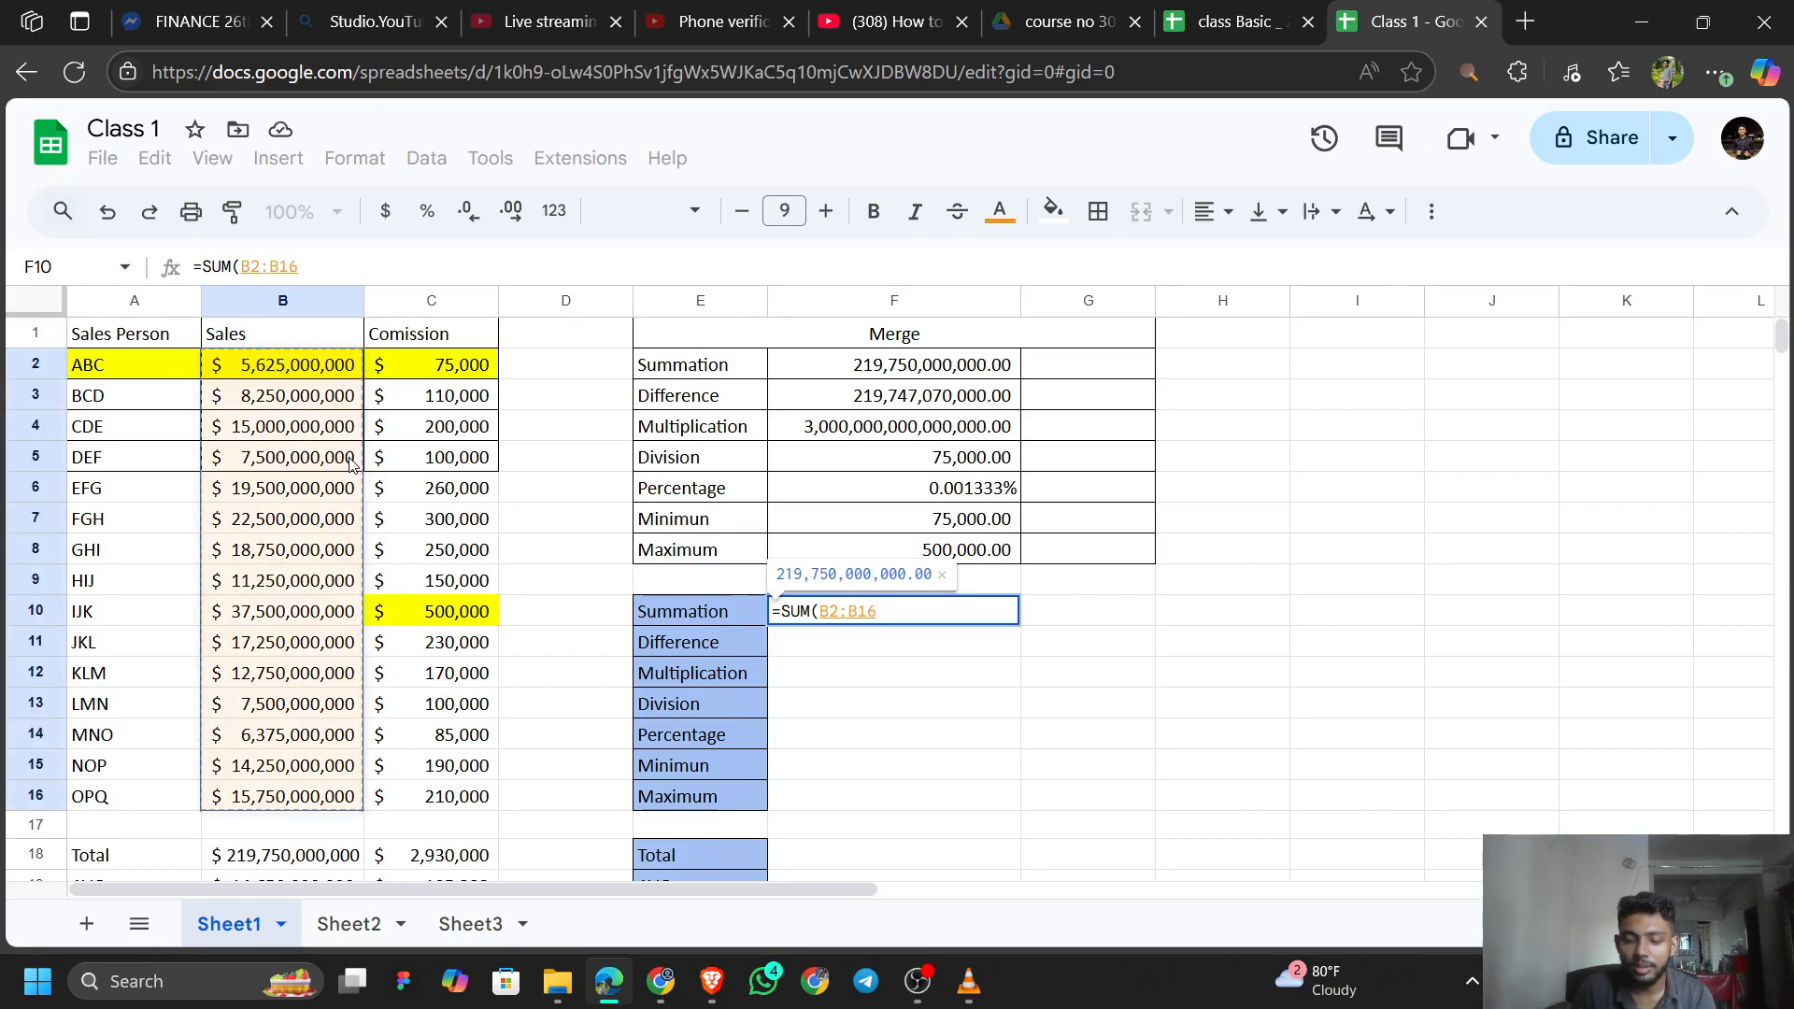
type(")")
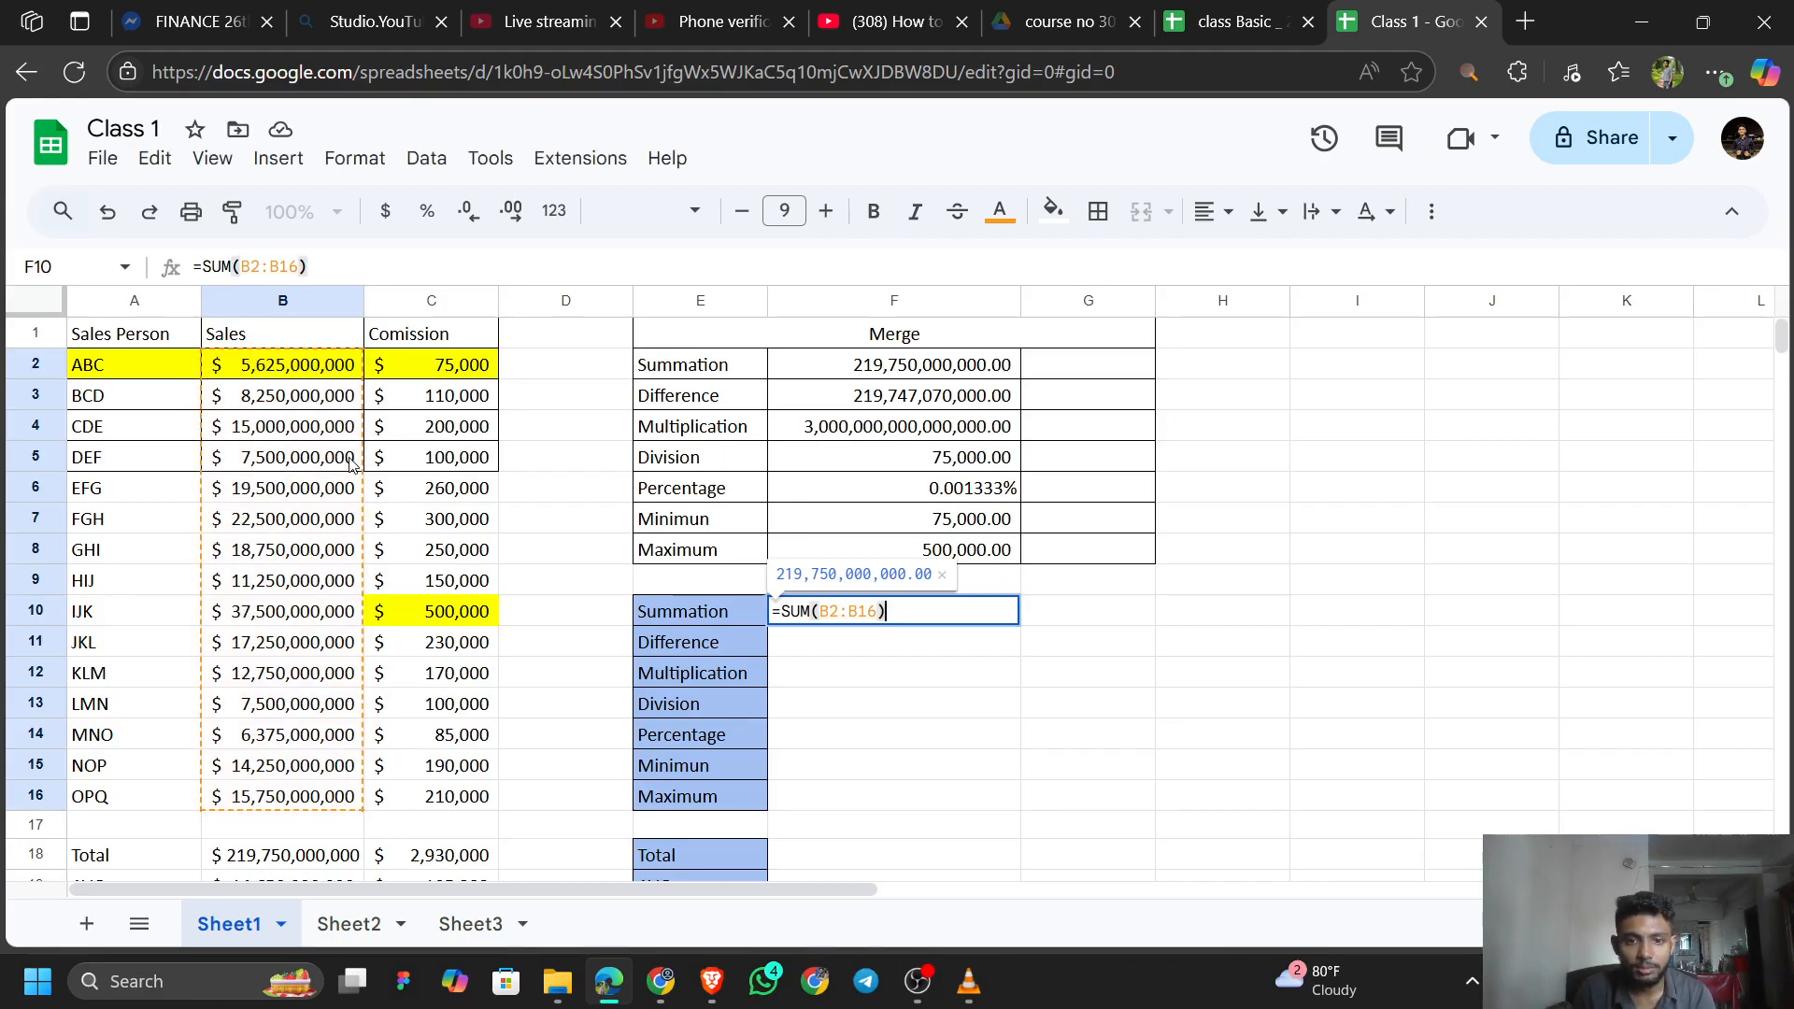
key("Return")
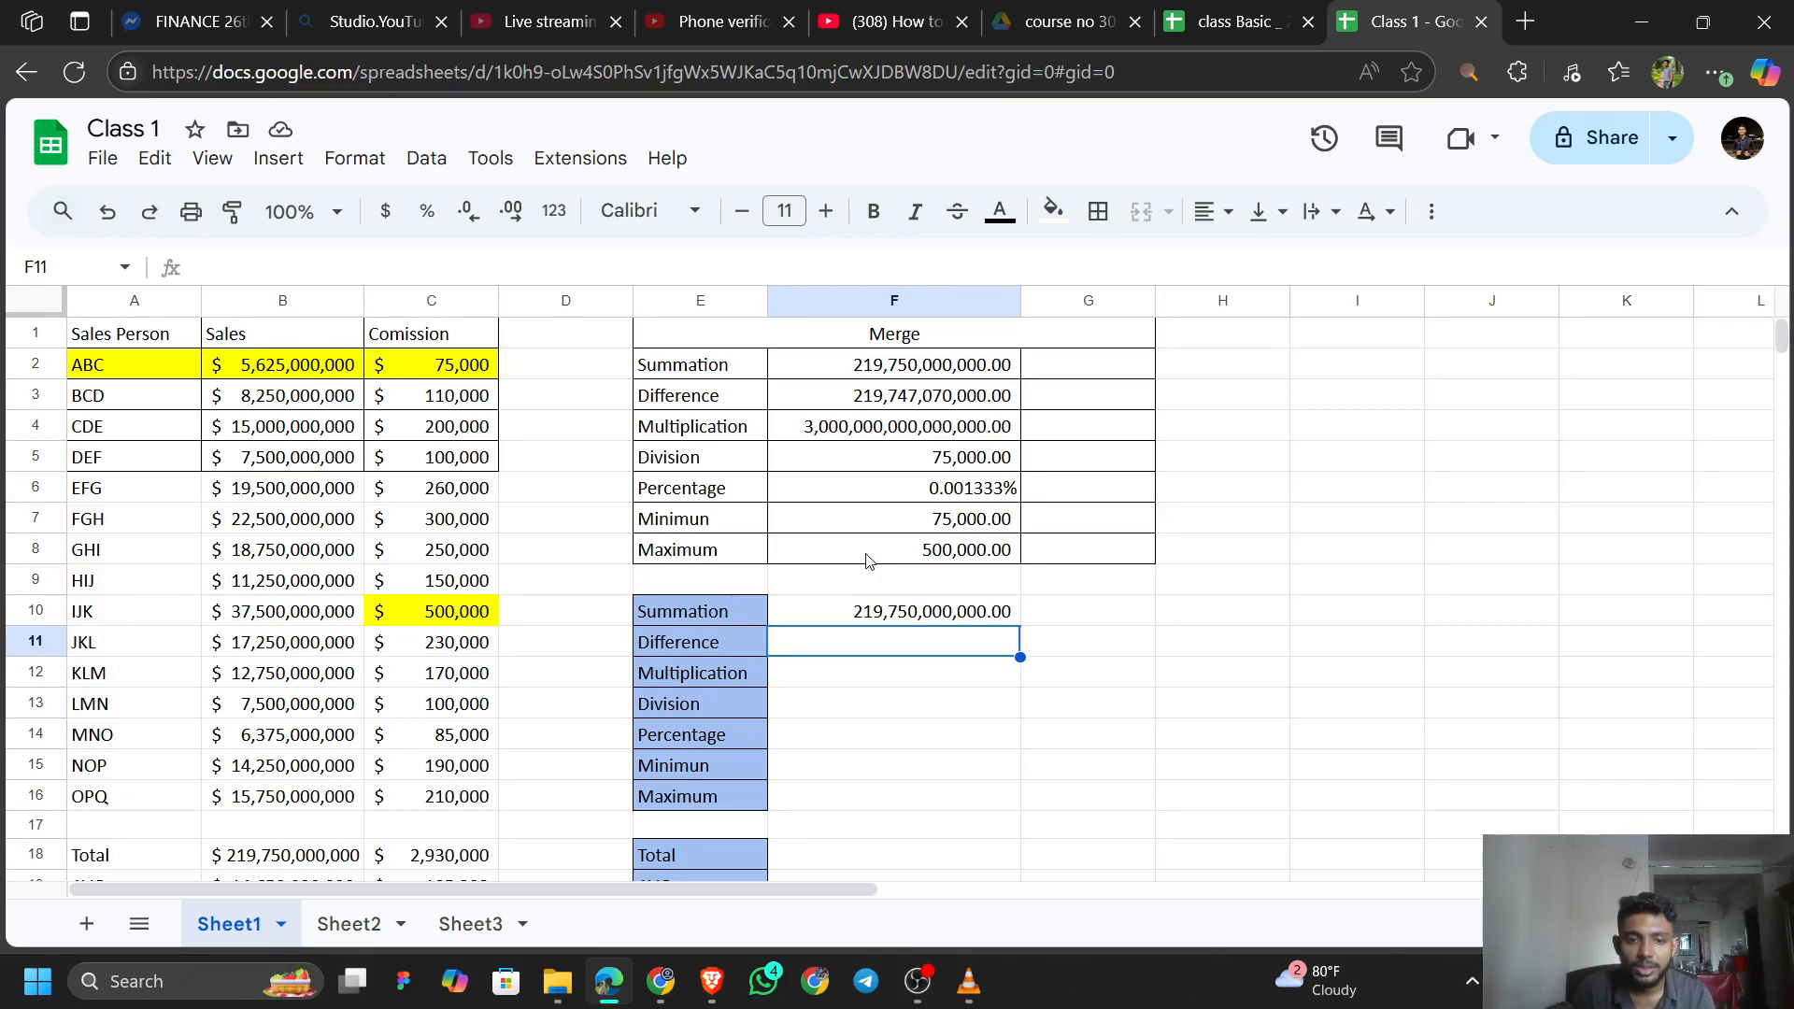
Enter =SUM(B2:B16)-SUM(C2:C16) in F11 to calculate the difference between total sales and total commission.
type("=SUM")
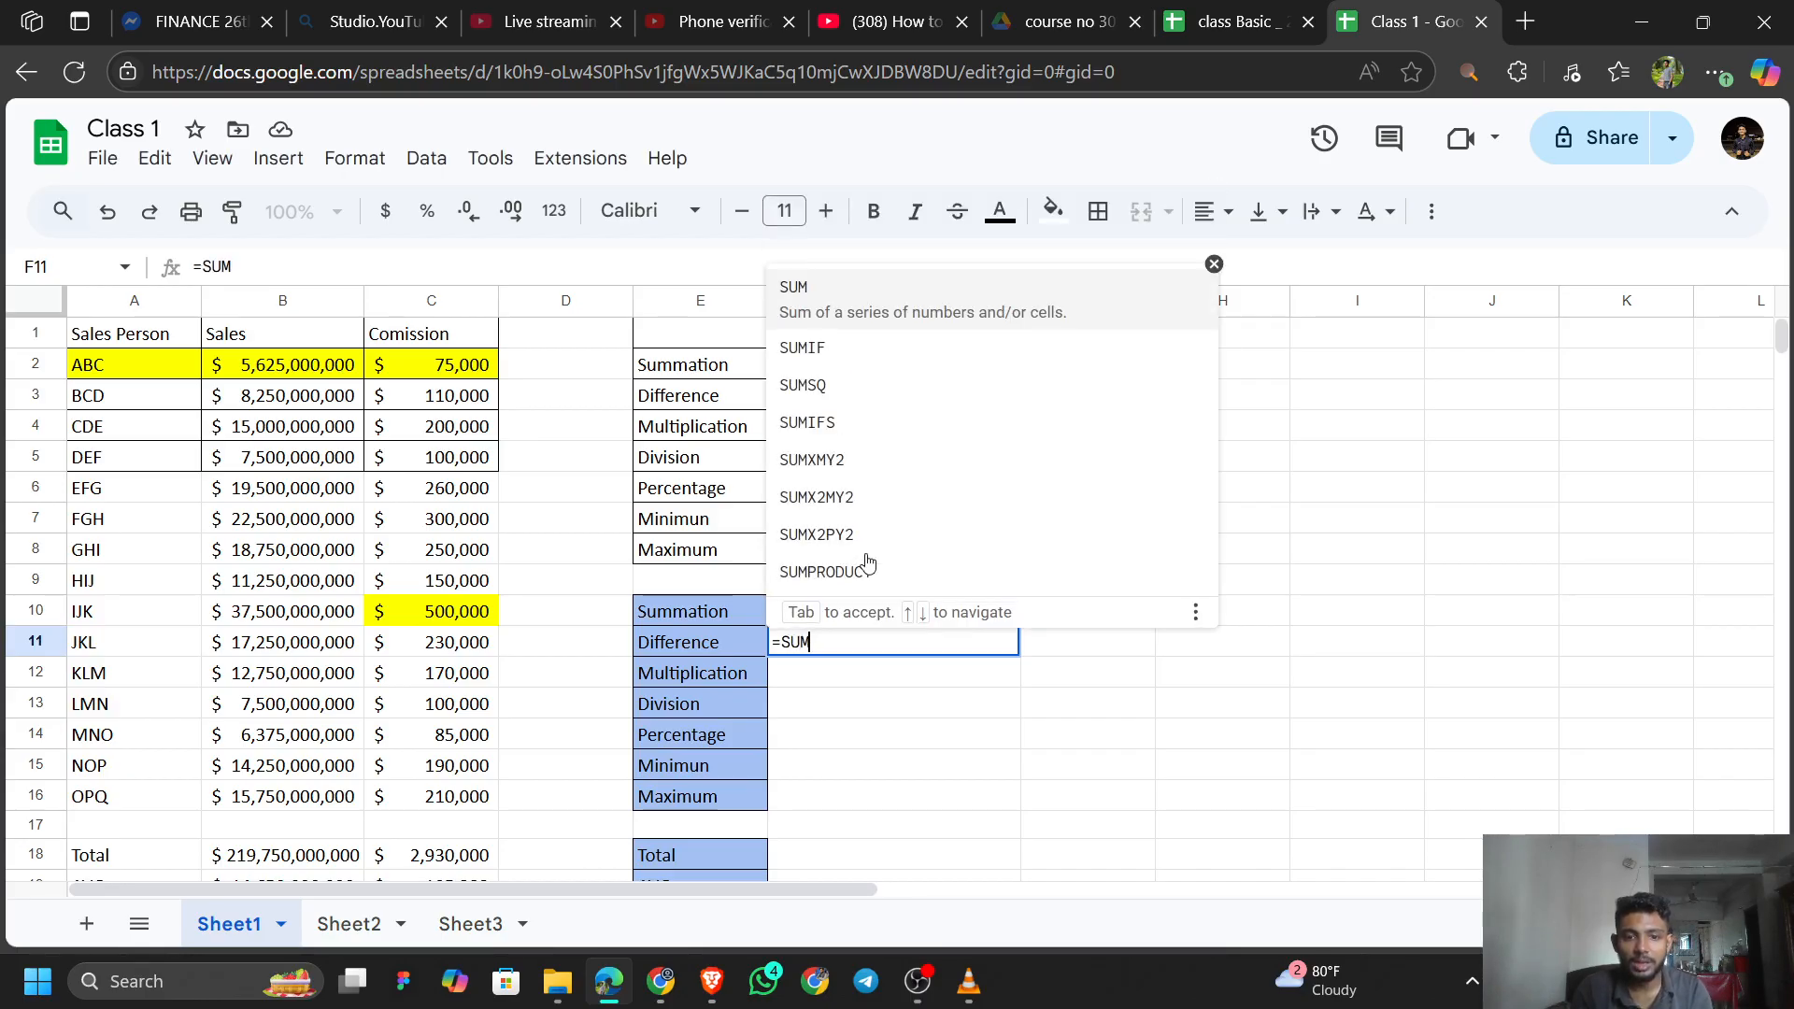
type("(")
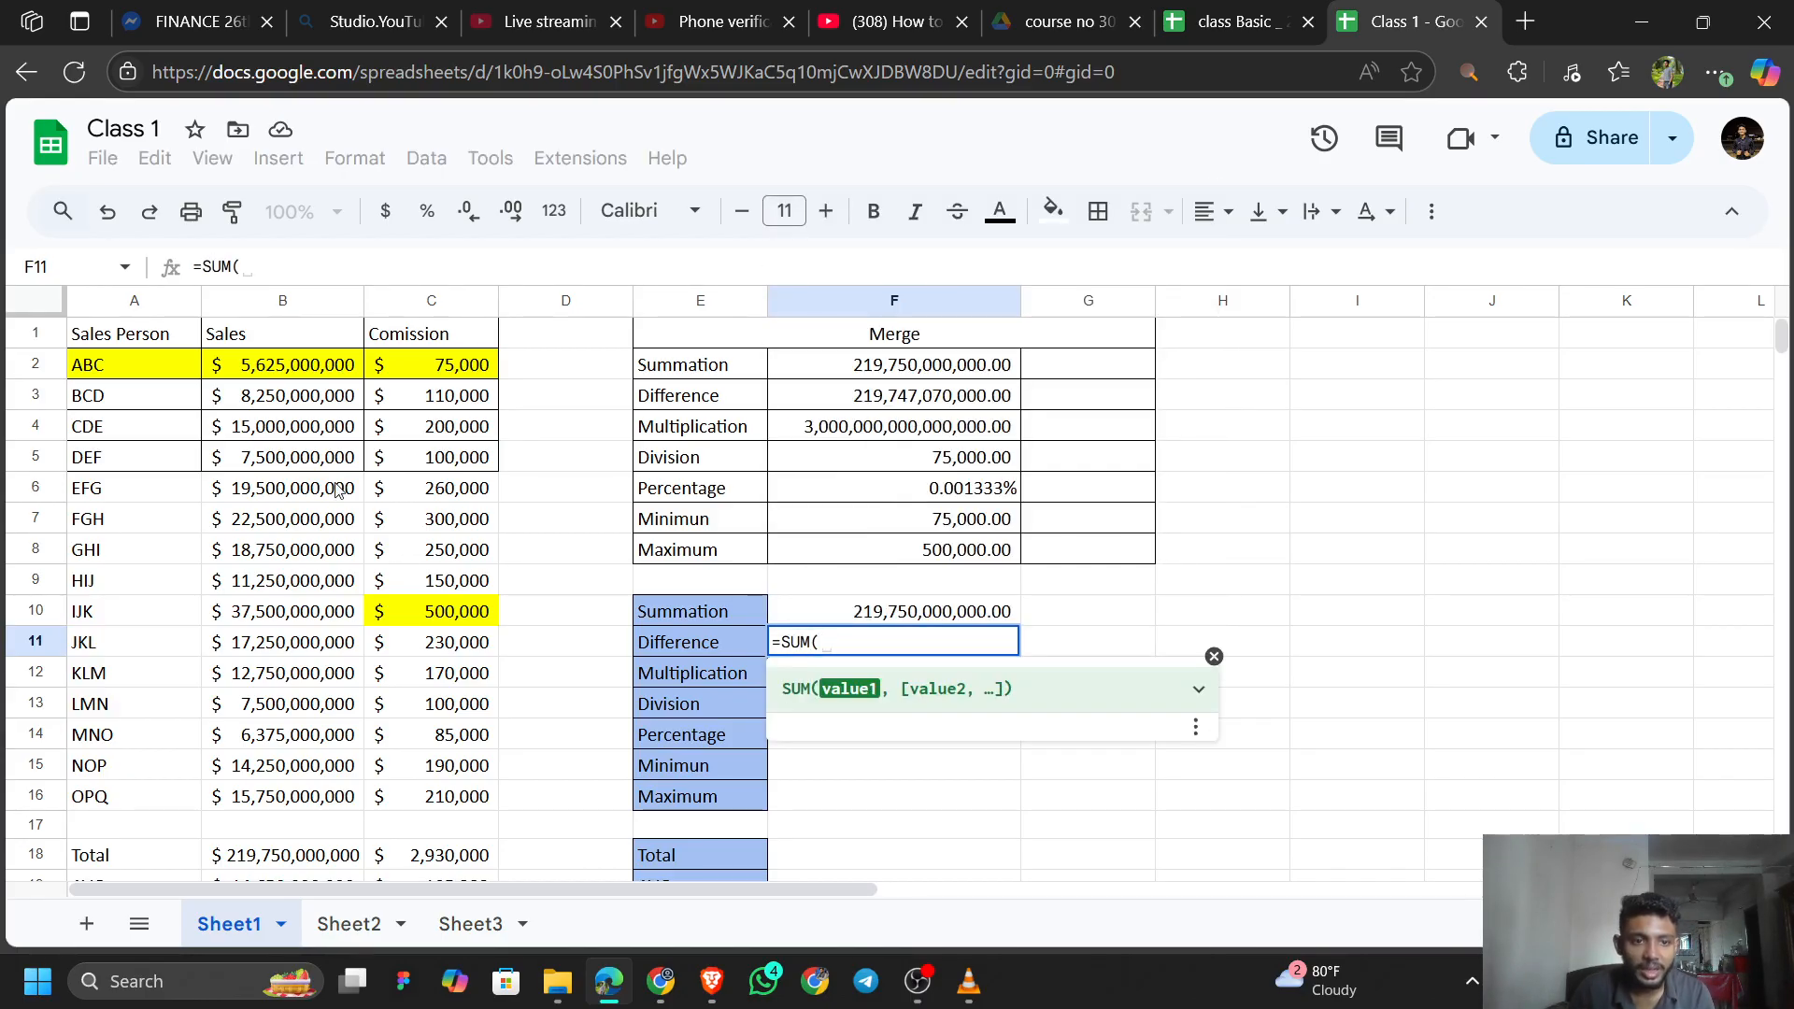
left_click(297, 372)
key("ctrl+shift+Down")
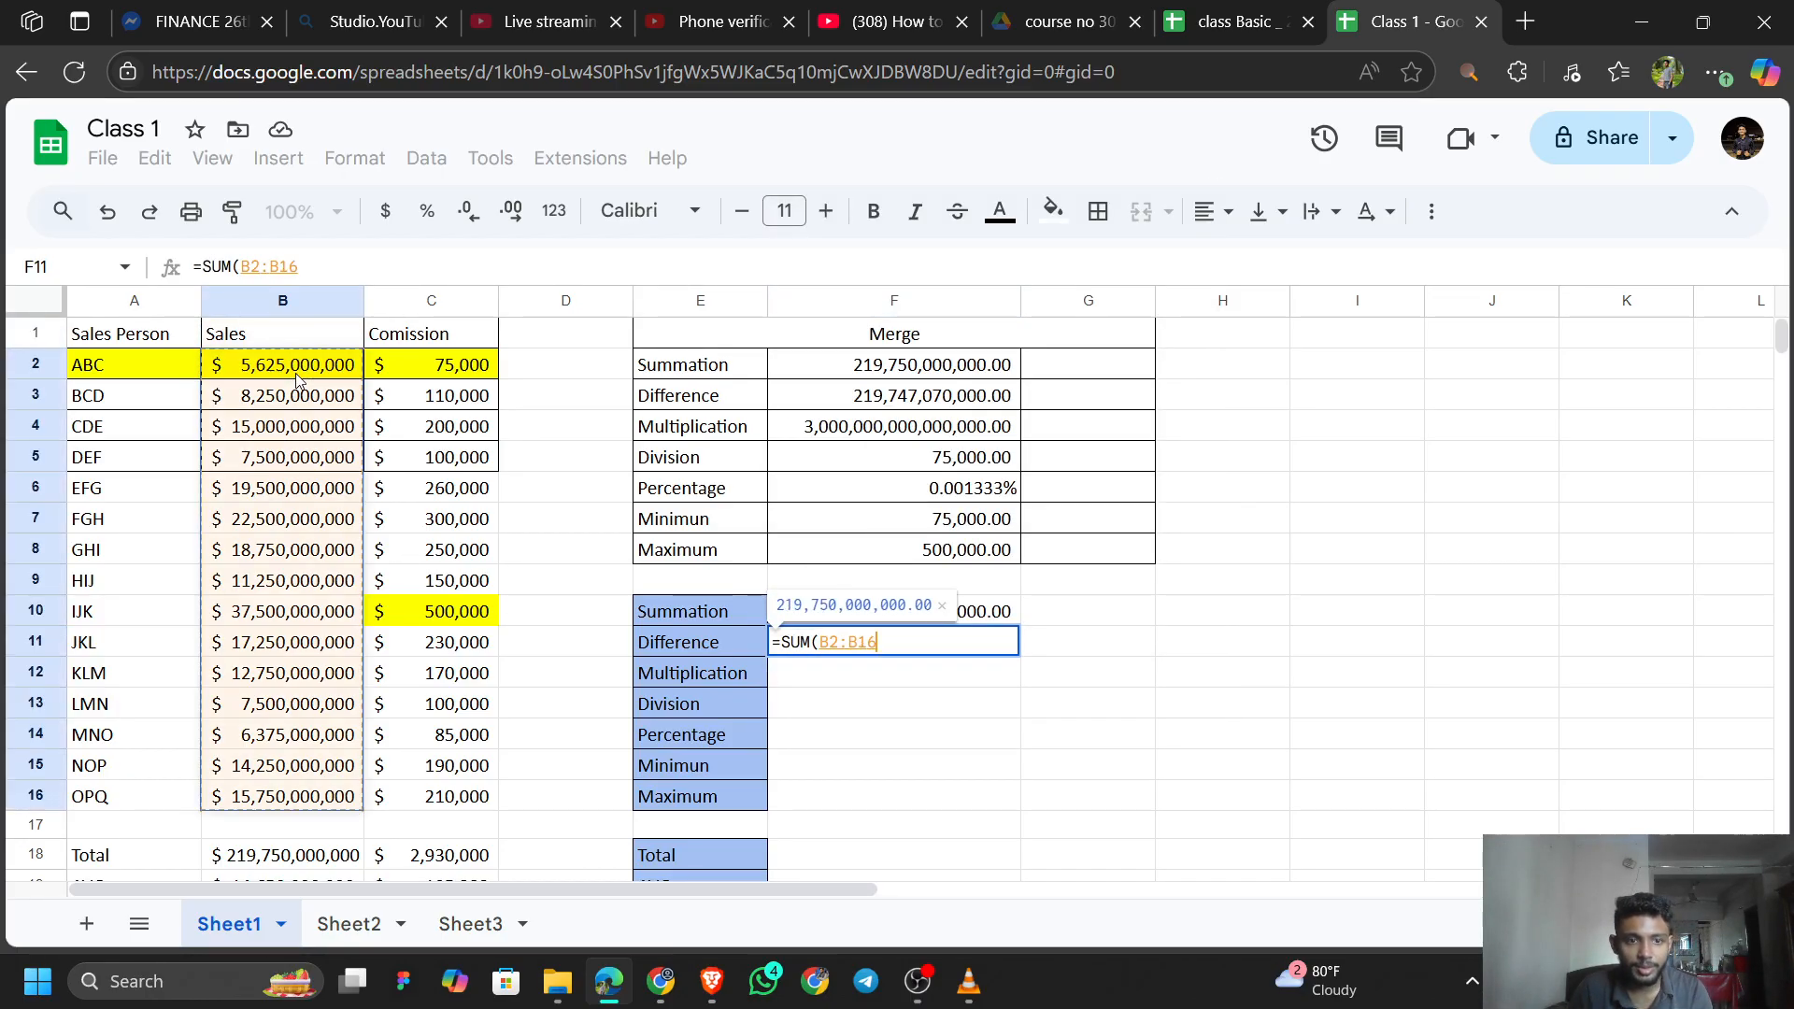
type(")-")
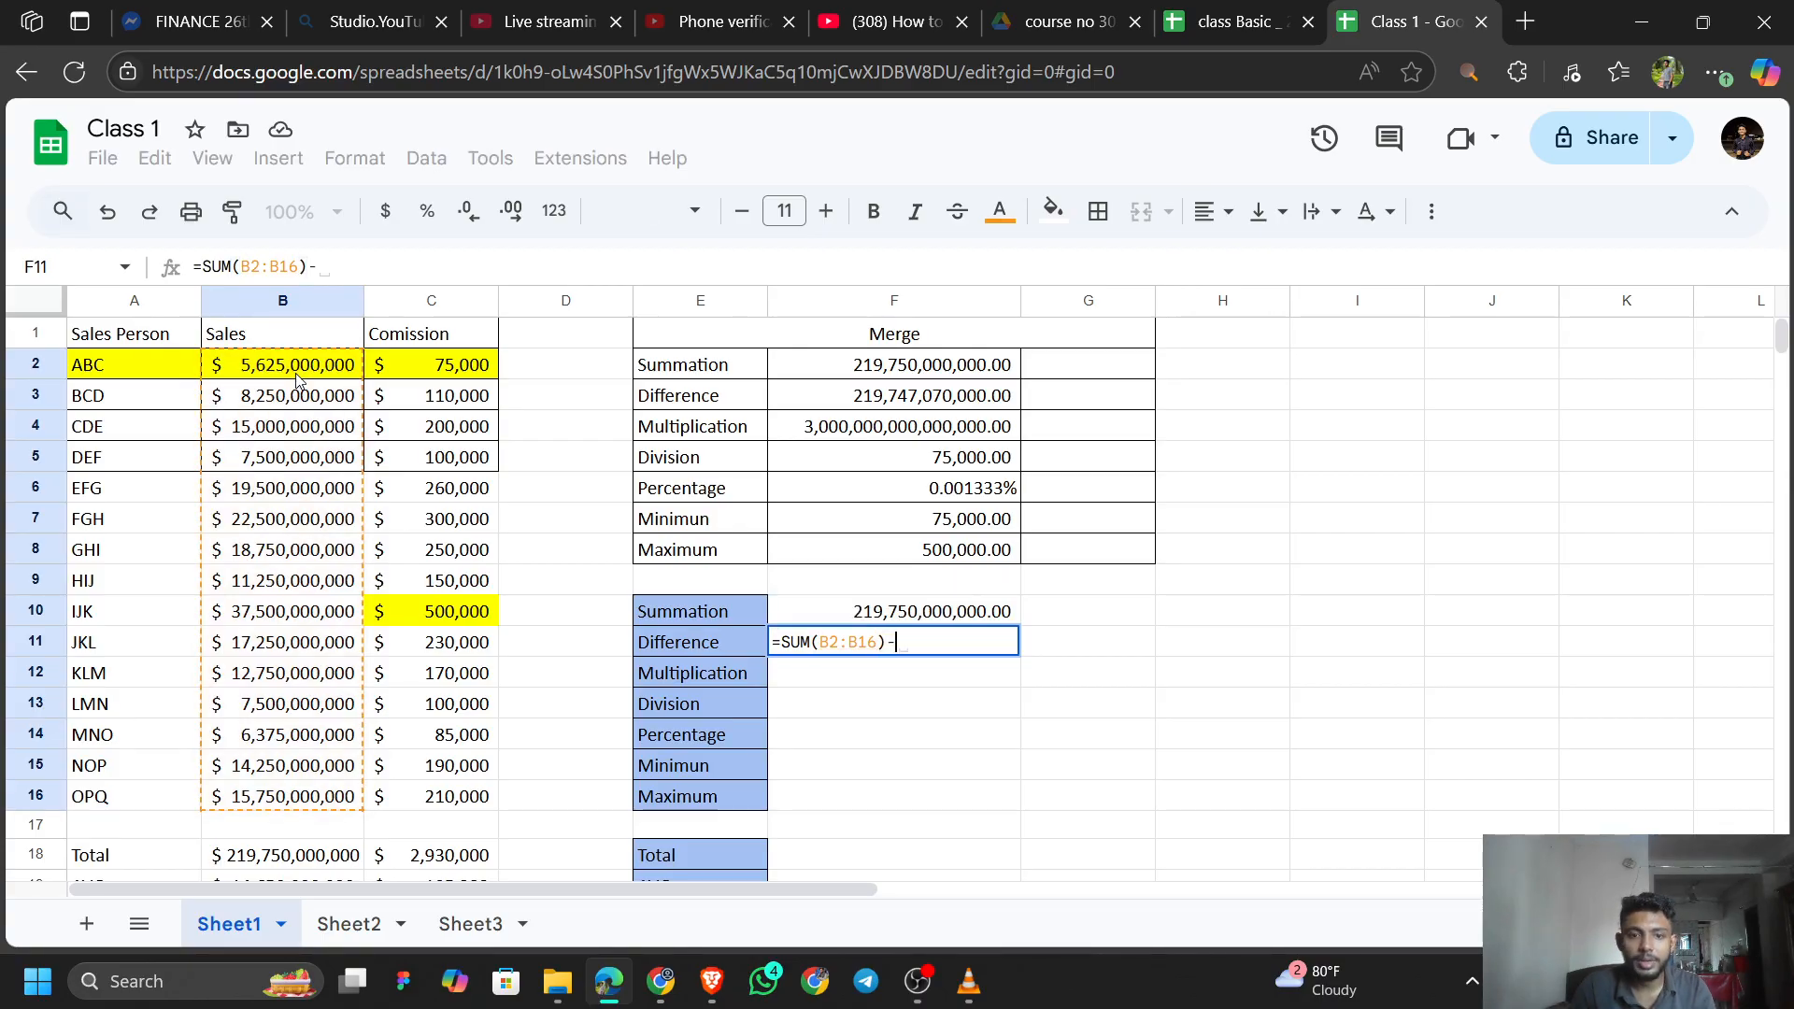
type("SUM")
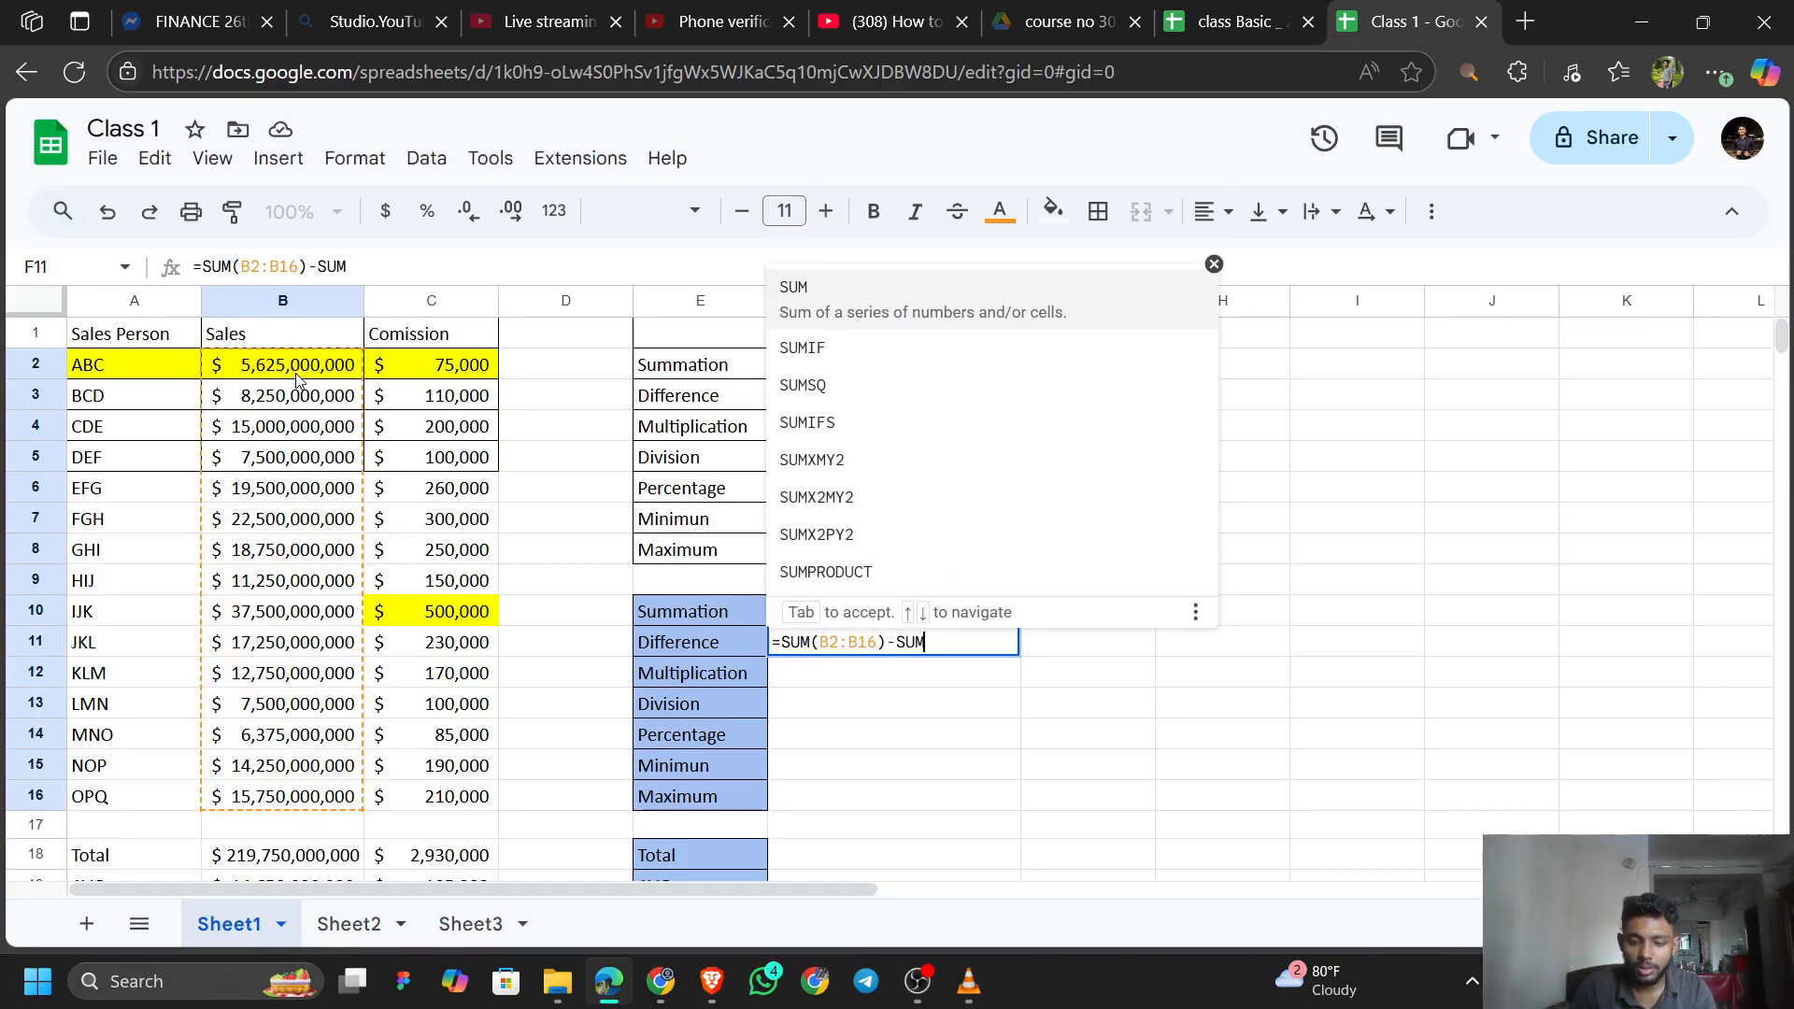
type("(")
left_click(390, 376)
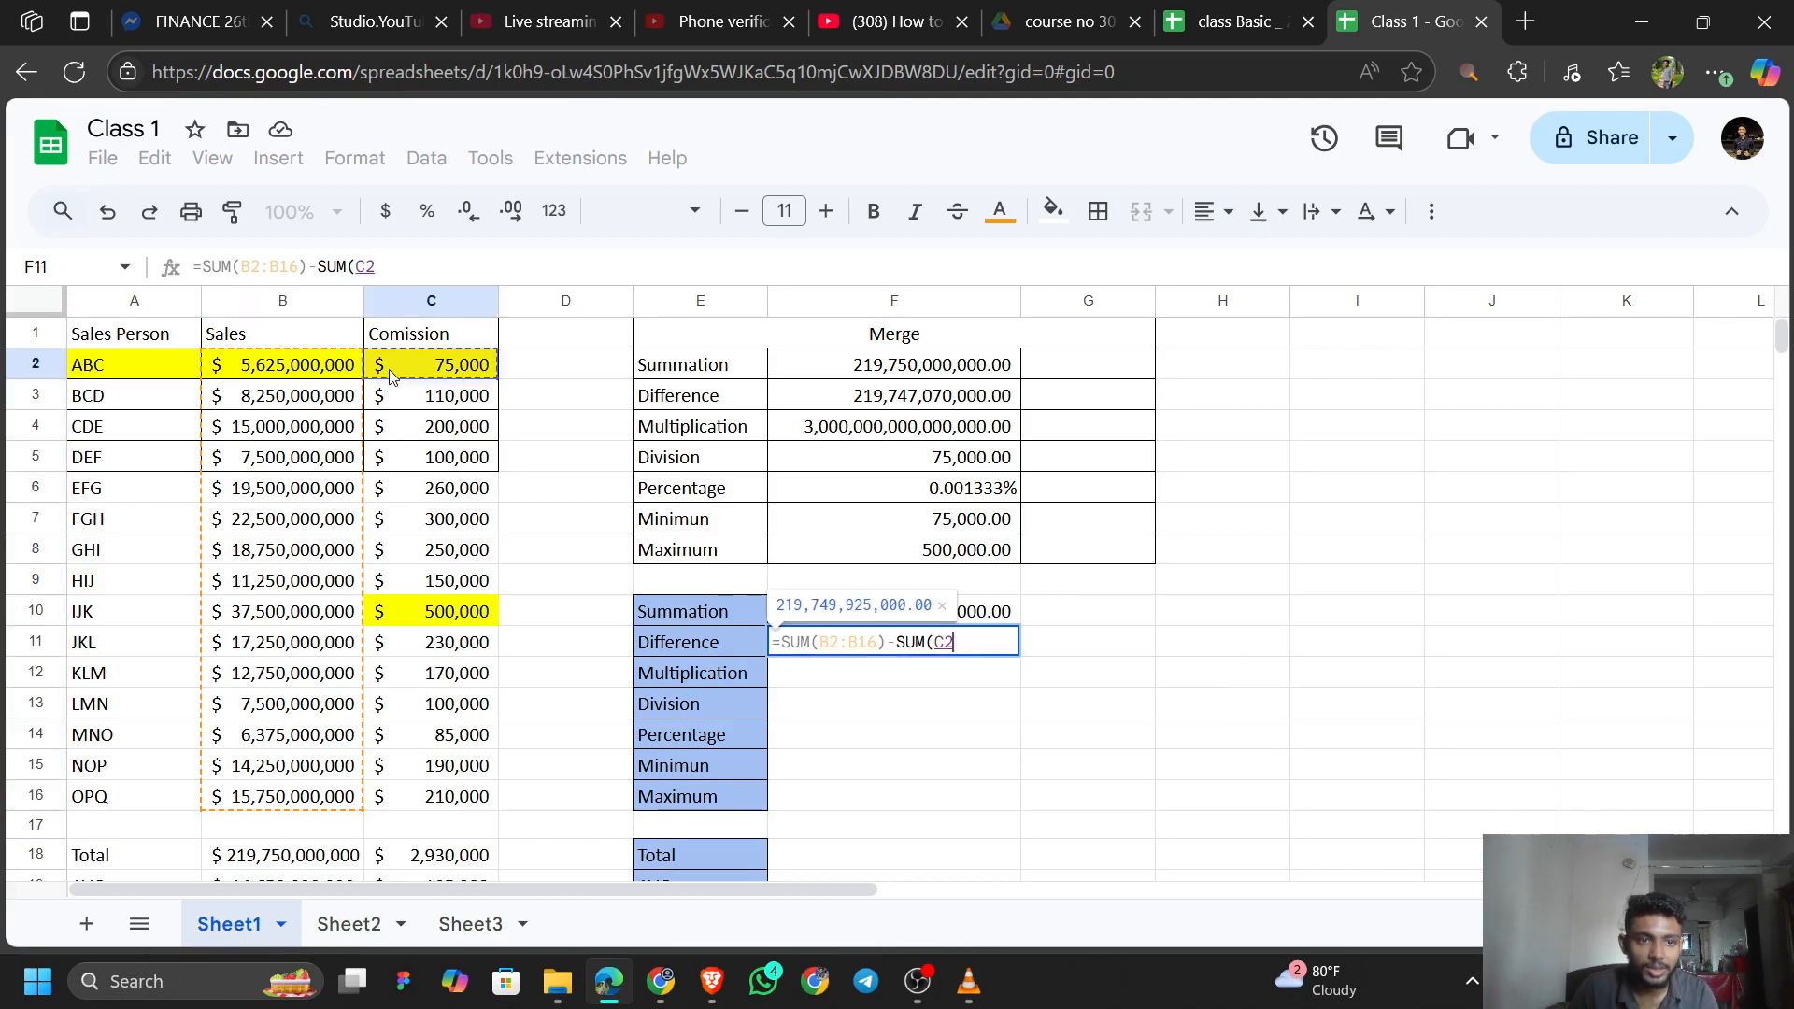
key("ctrl+shift+Down")
type(")")
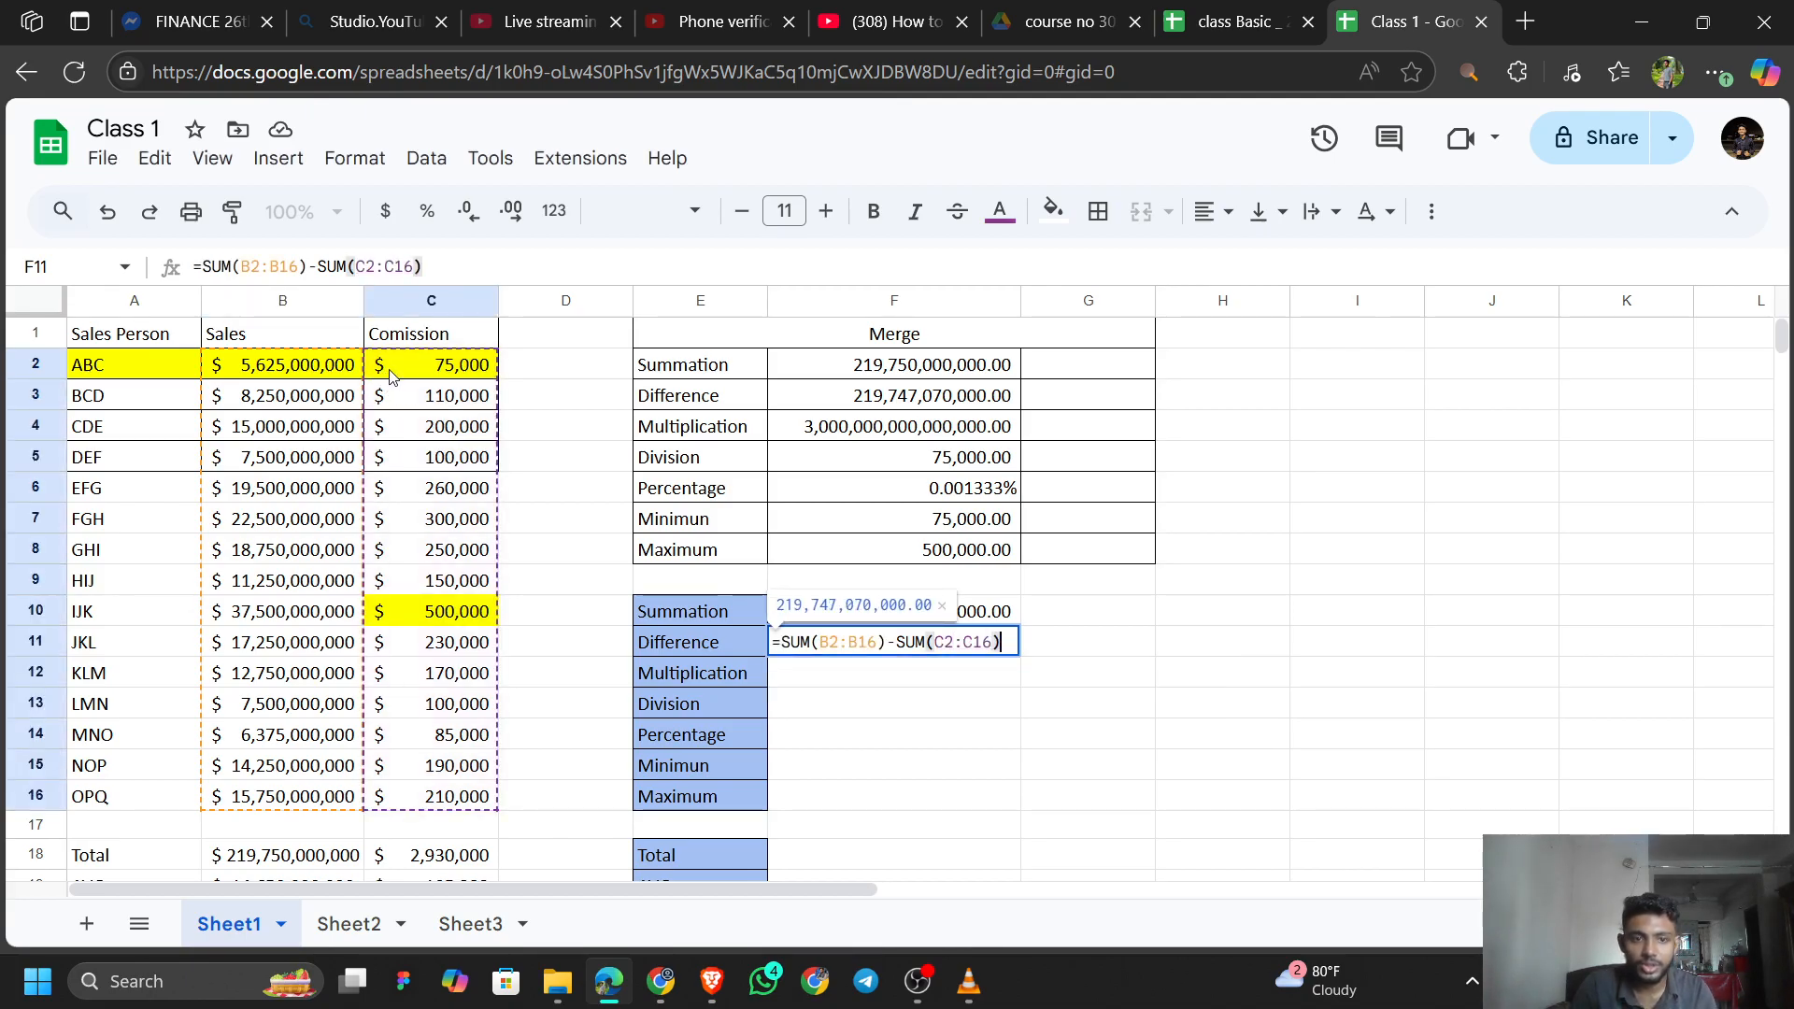
key("Return")
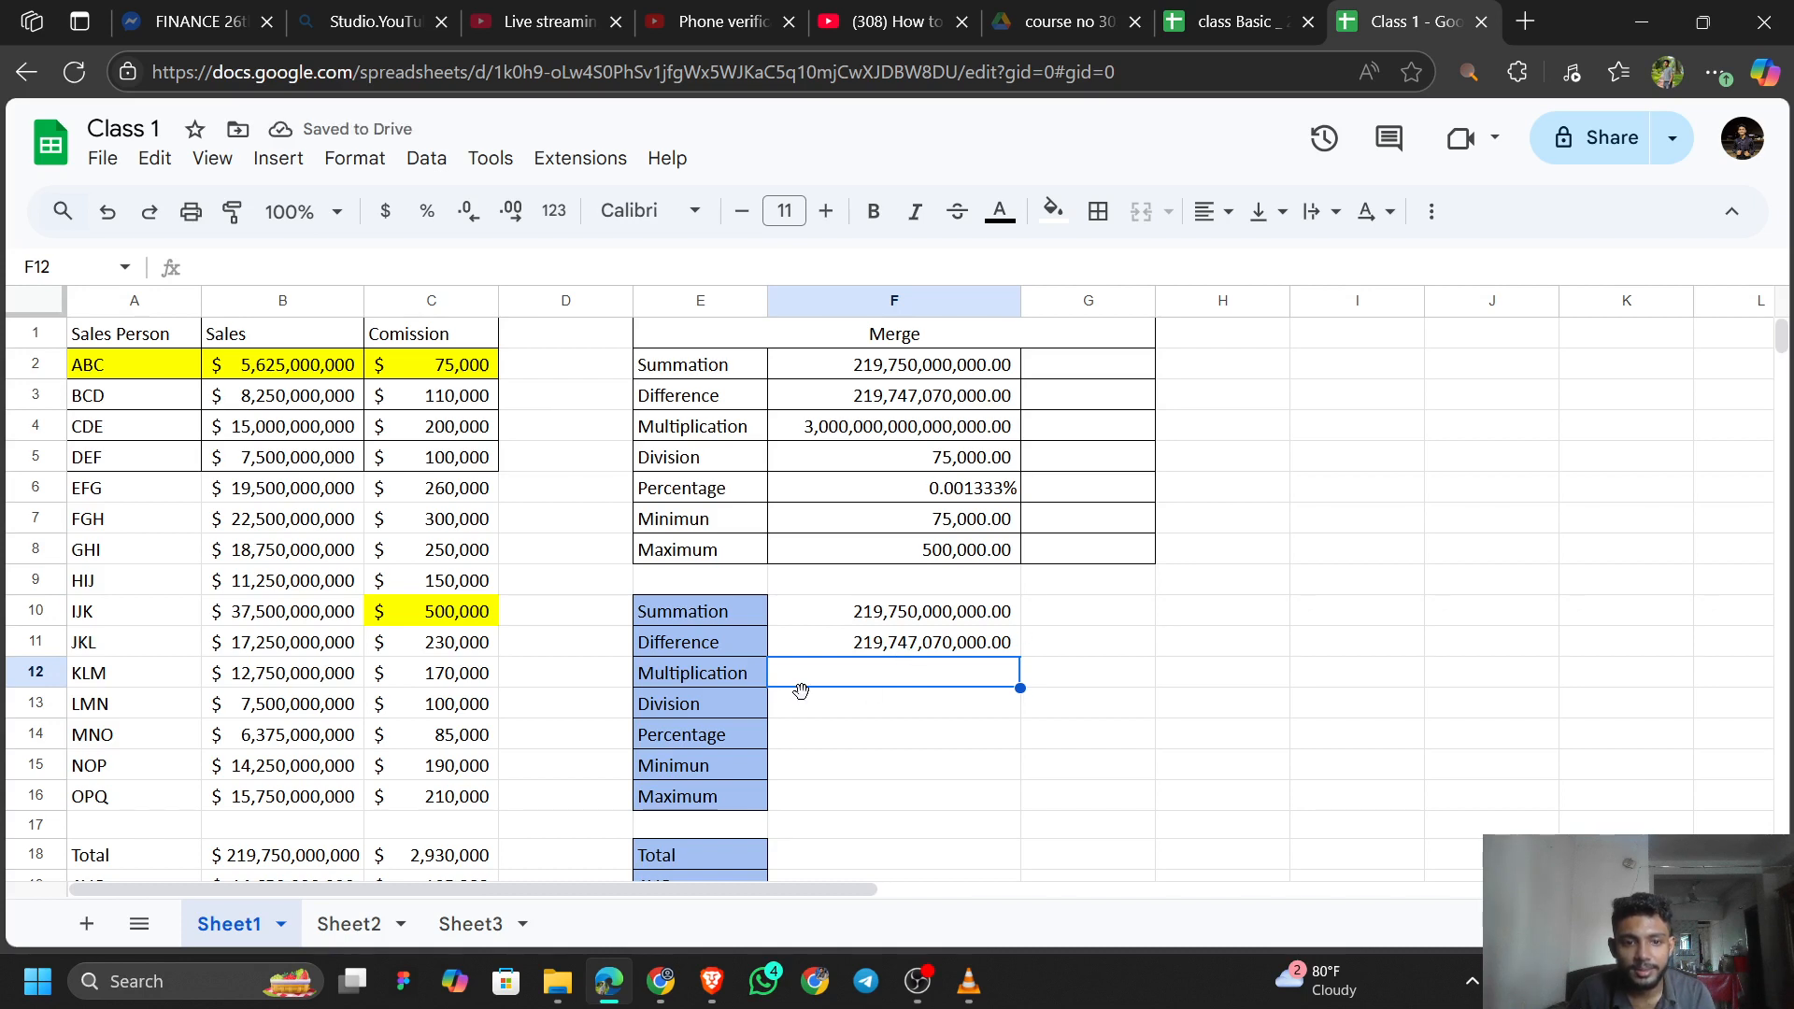
Enter =B6*C6 in F12, beside Multiplication, to multiply EFG's sales by the commission.
type("=")
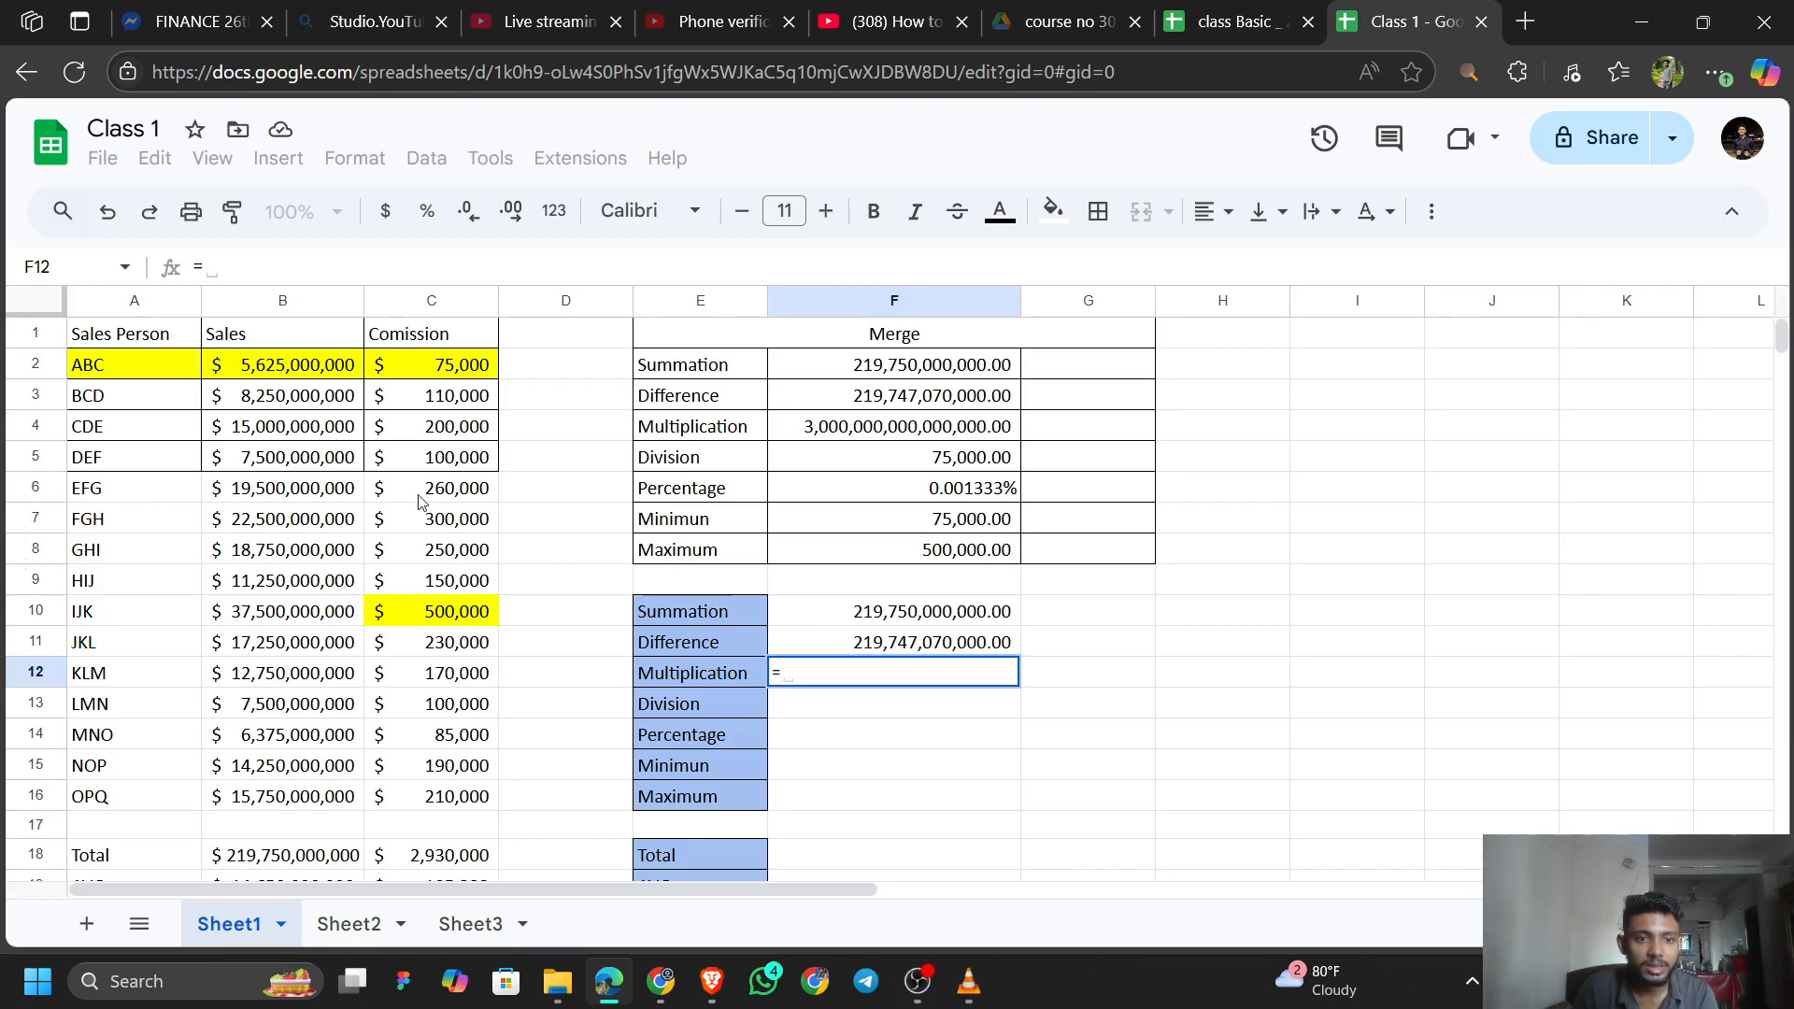
left_click(316, 496)
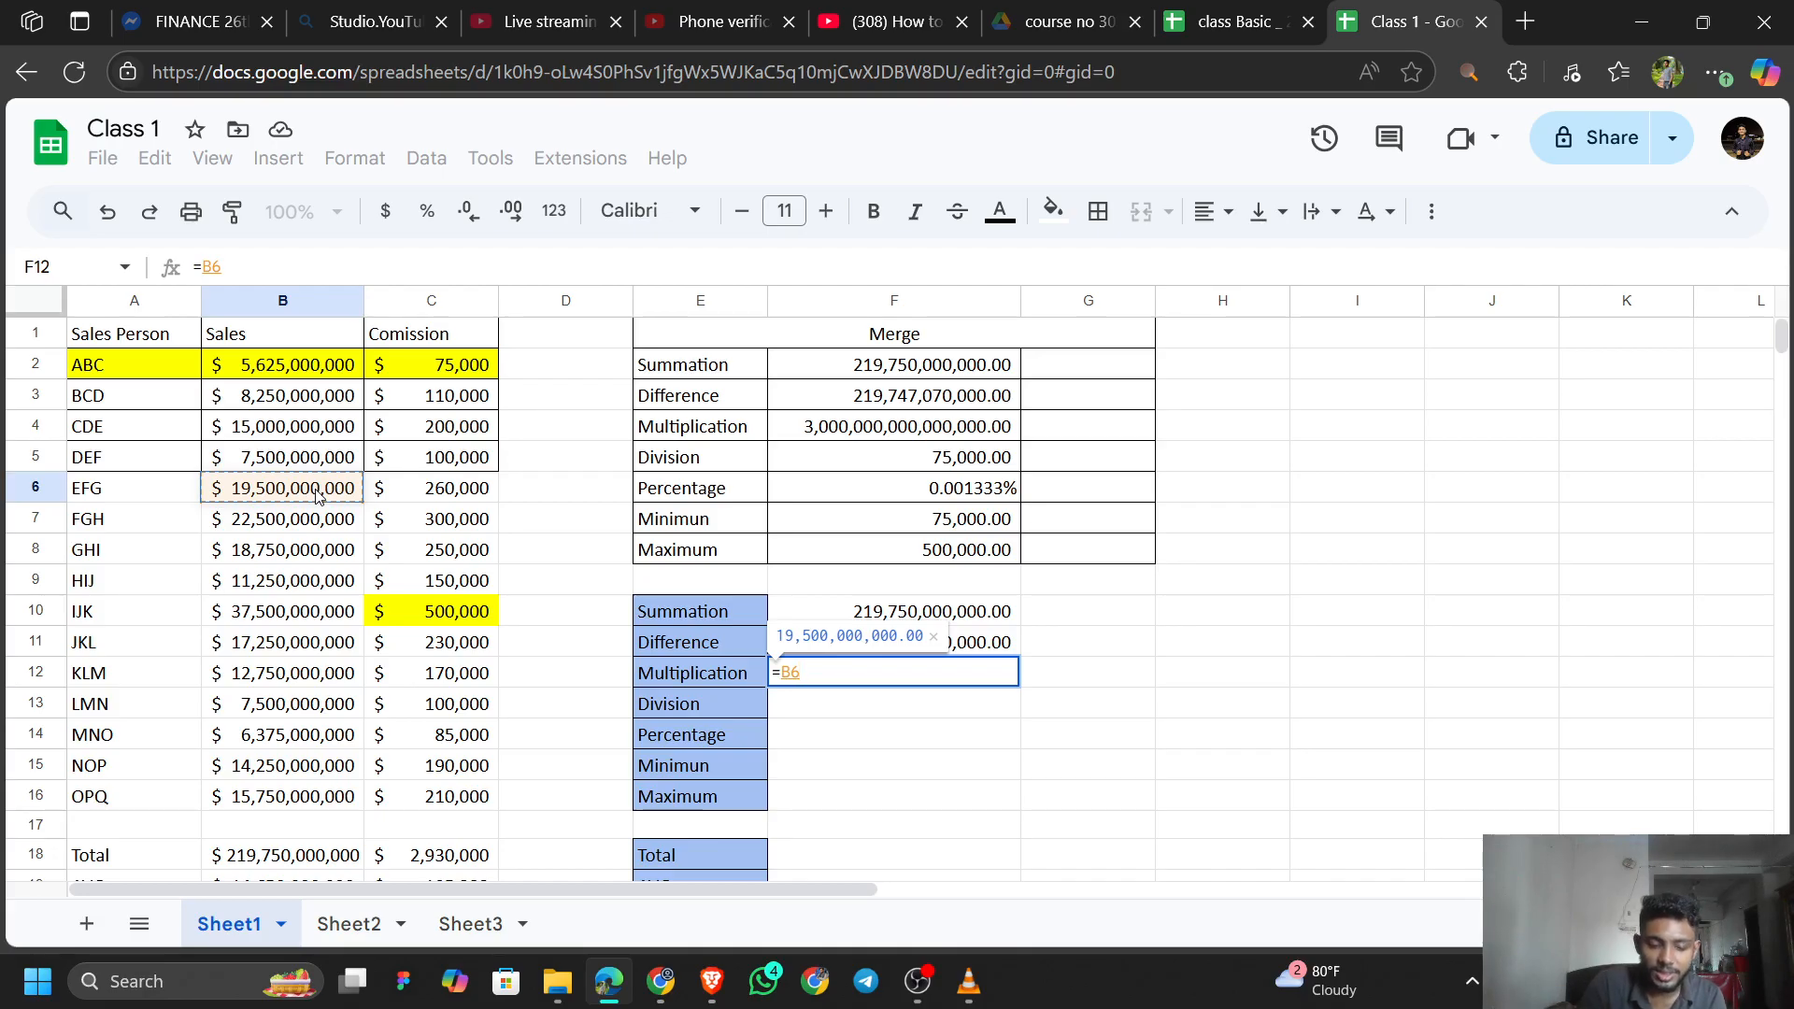
type("*")
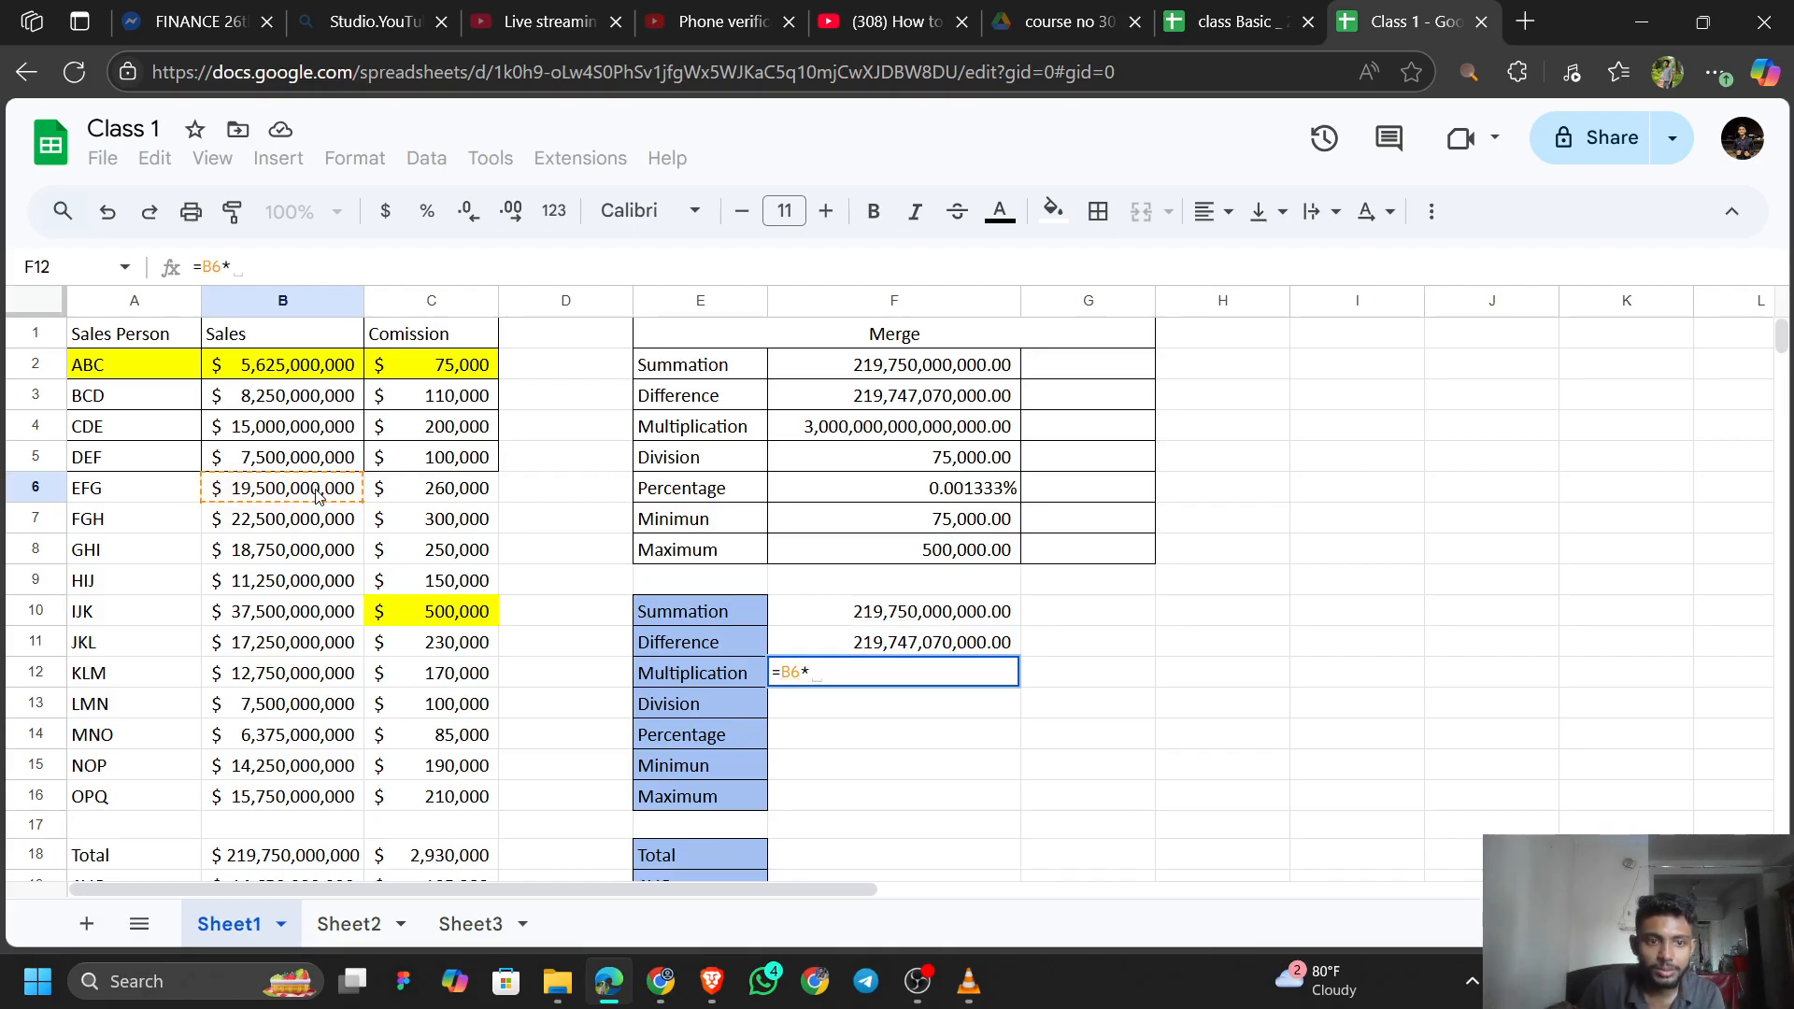
key("Right")
key("Up")
key("Up")
key("Up")
key("Up")
key("Up")
key("Up")
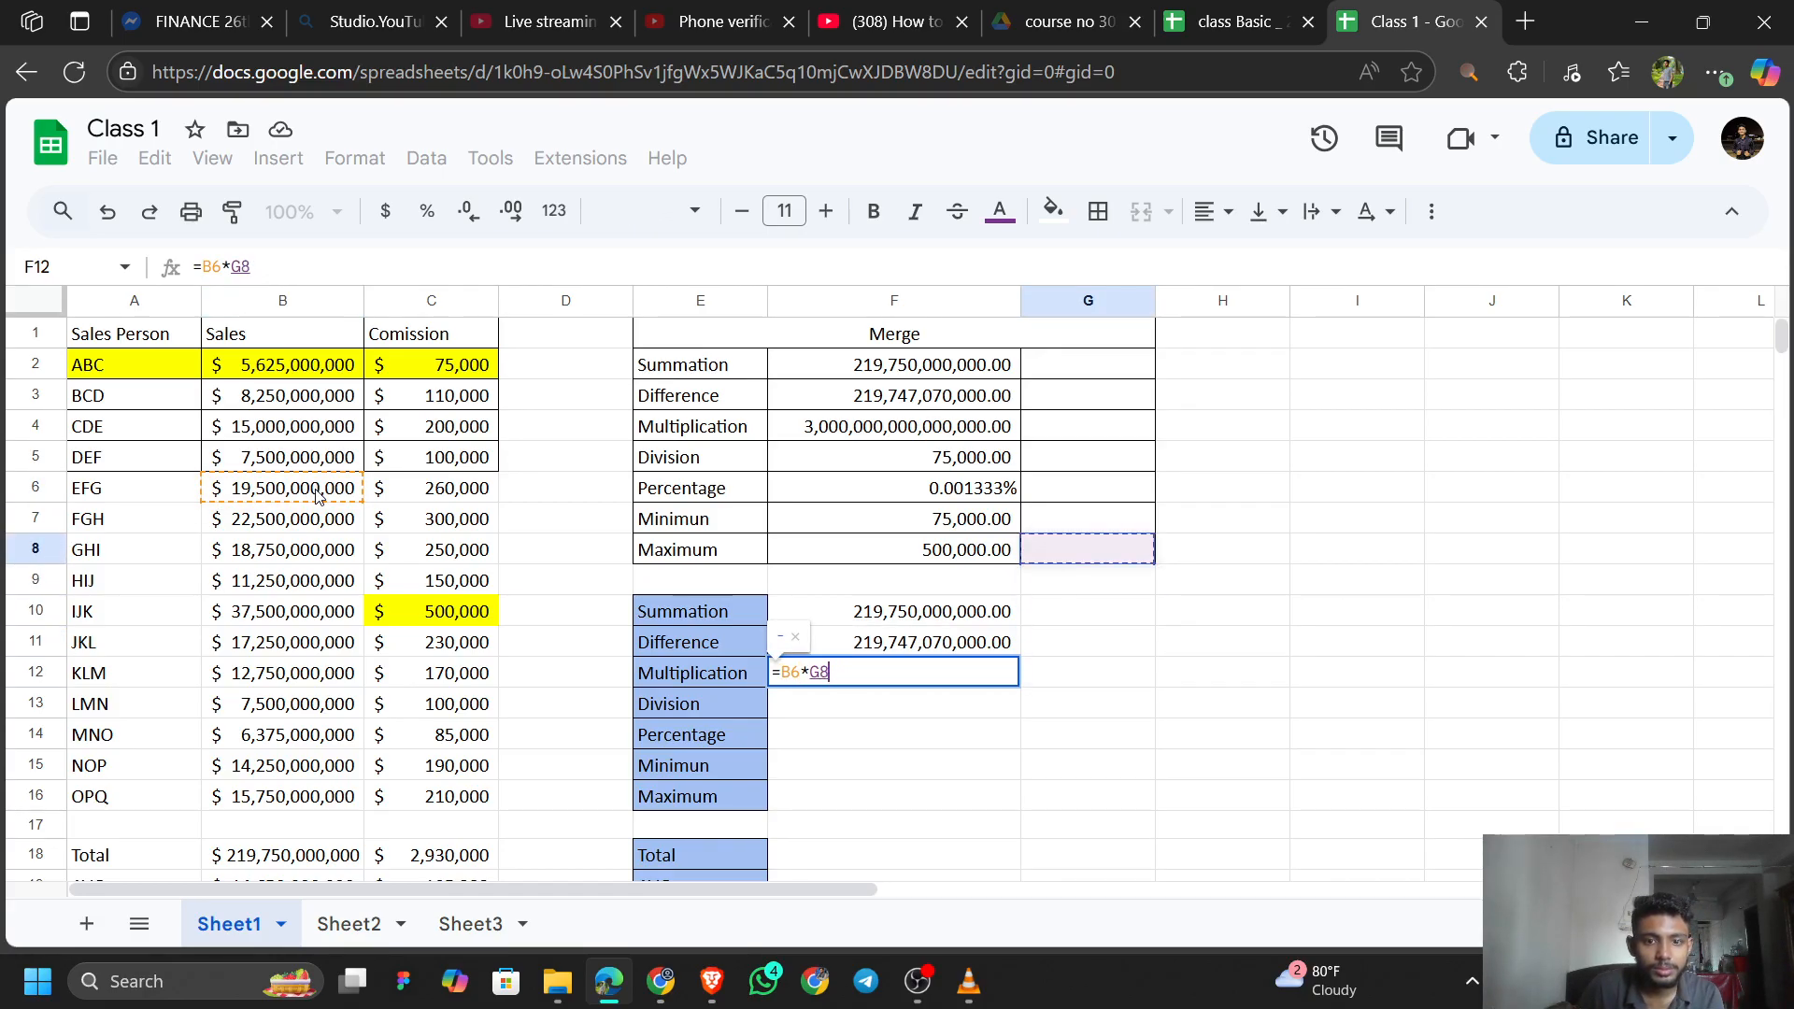
key("Left")
key("Left")
key("Left")
key("Left")
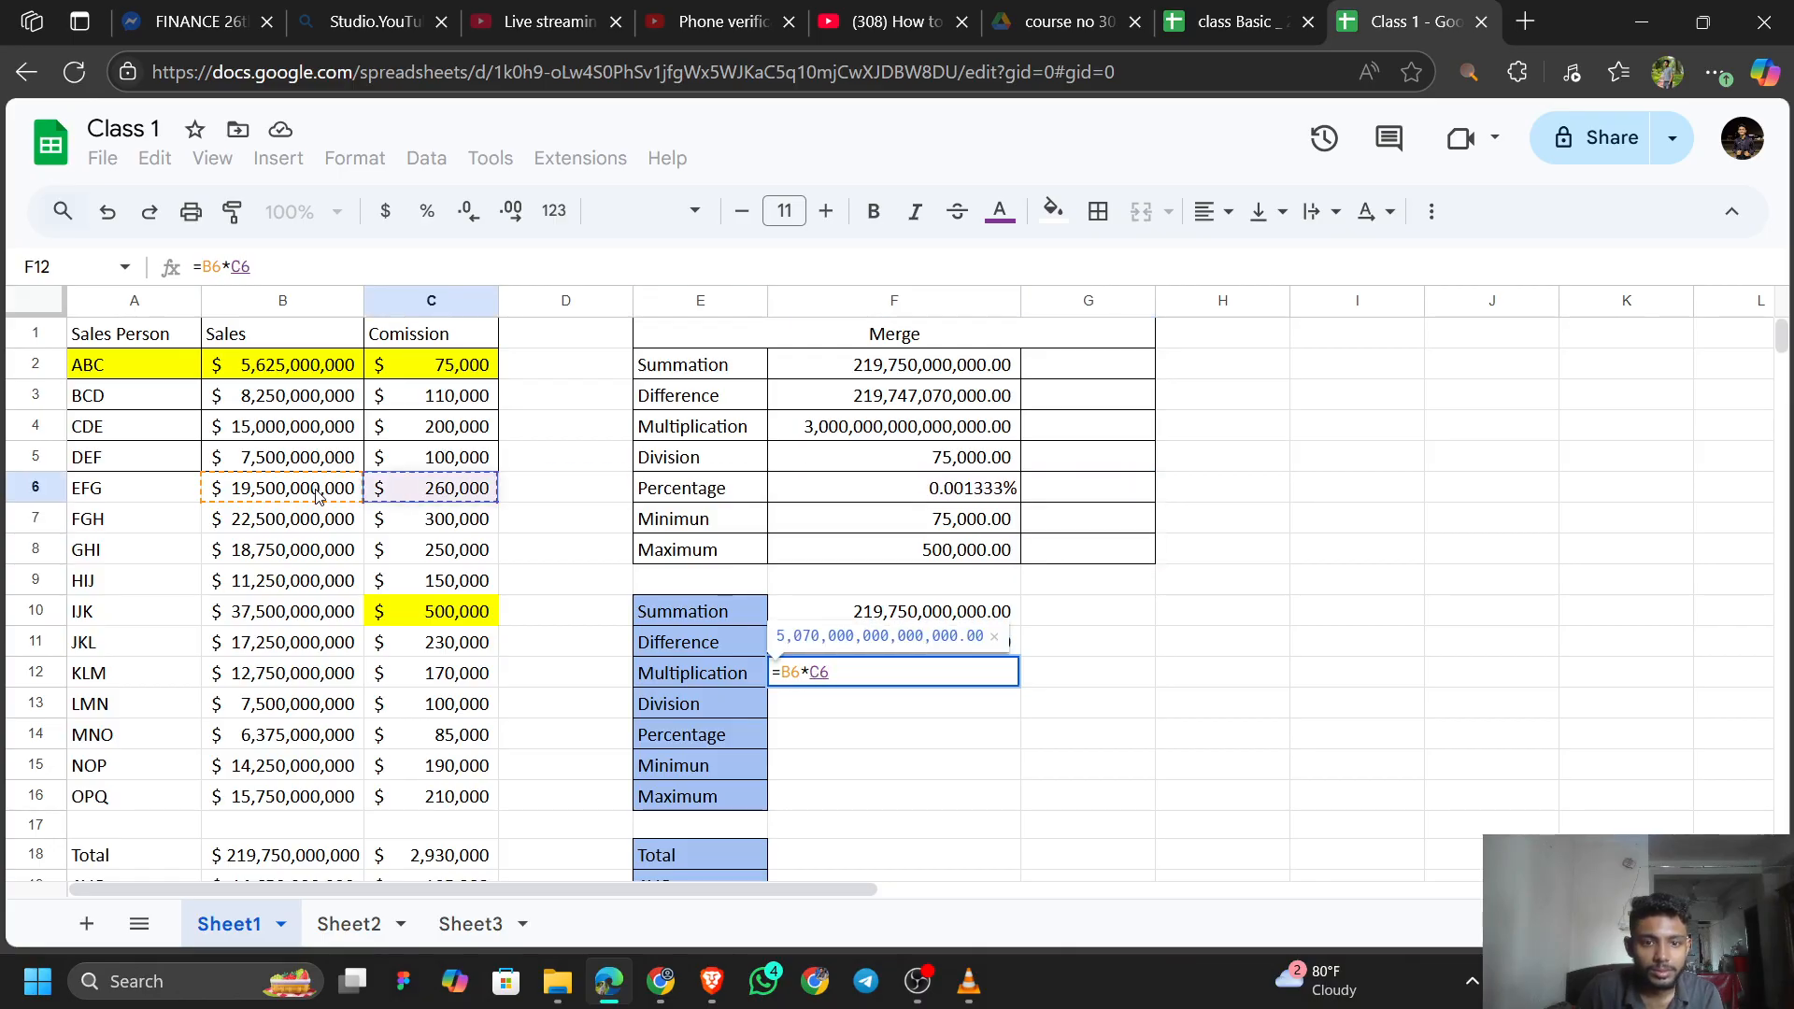
key("Return")
key("Up")
key("Down")
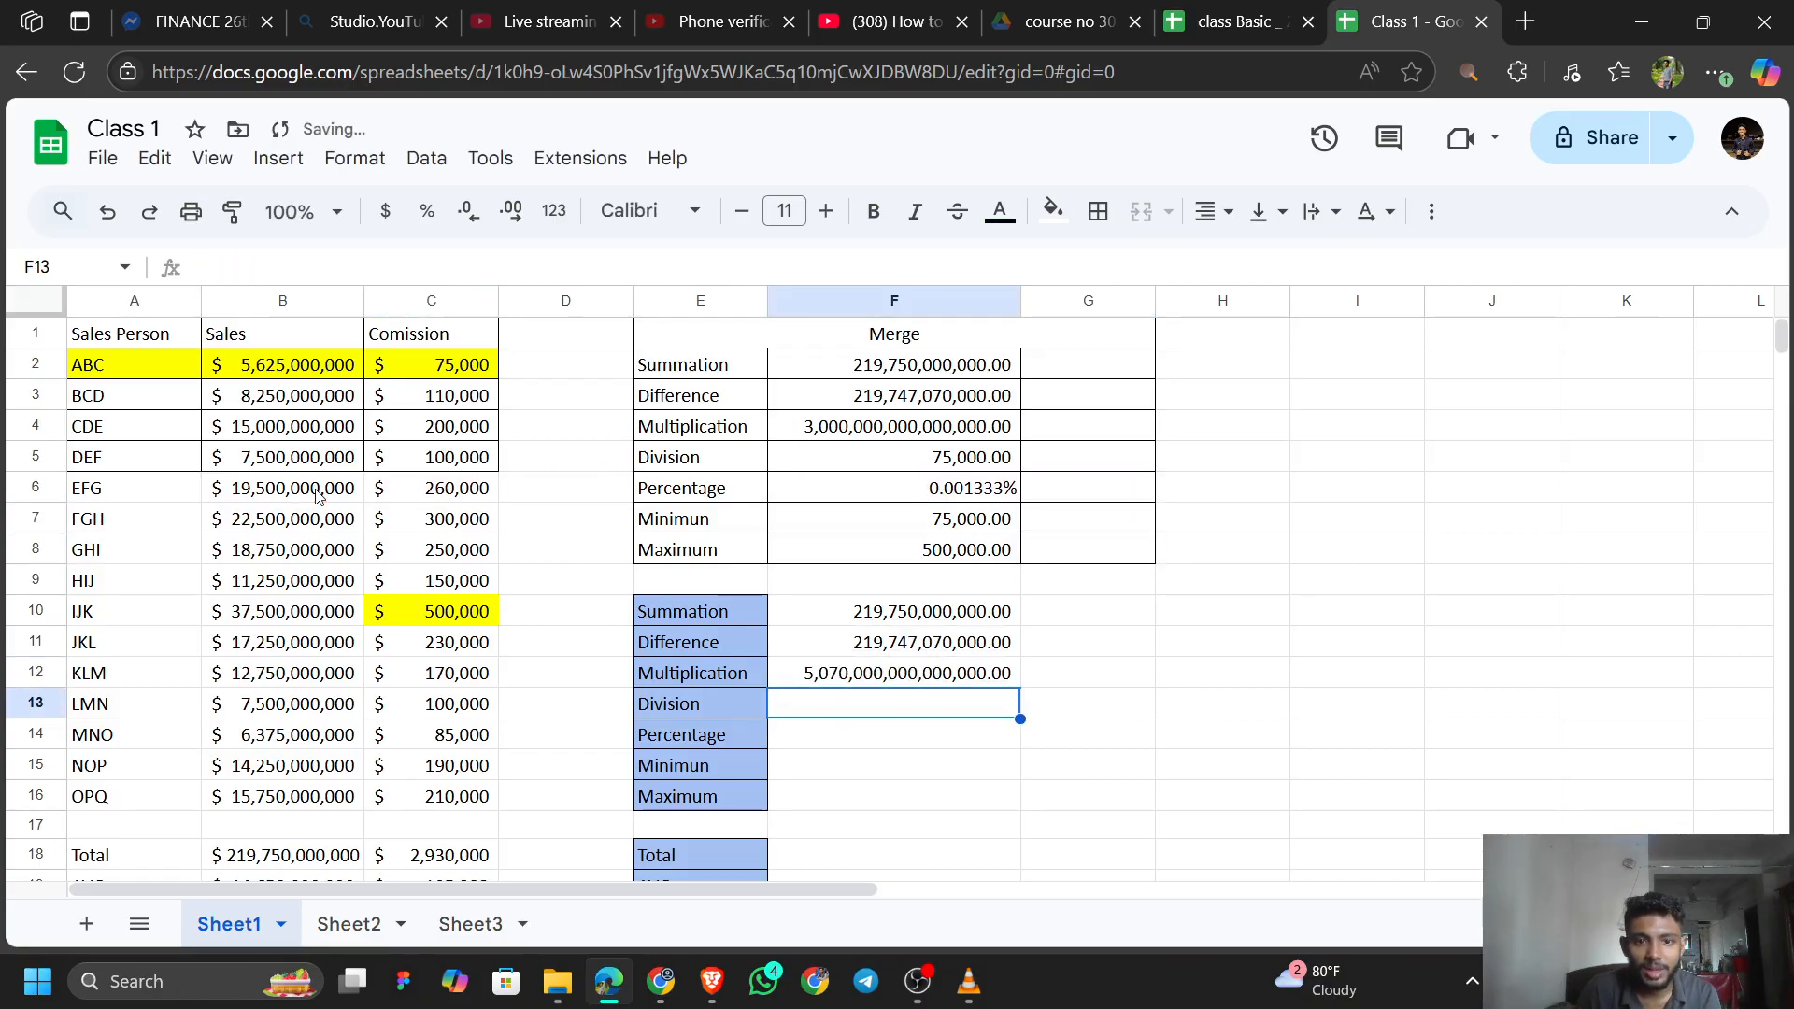
key("Up")
key("Down")
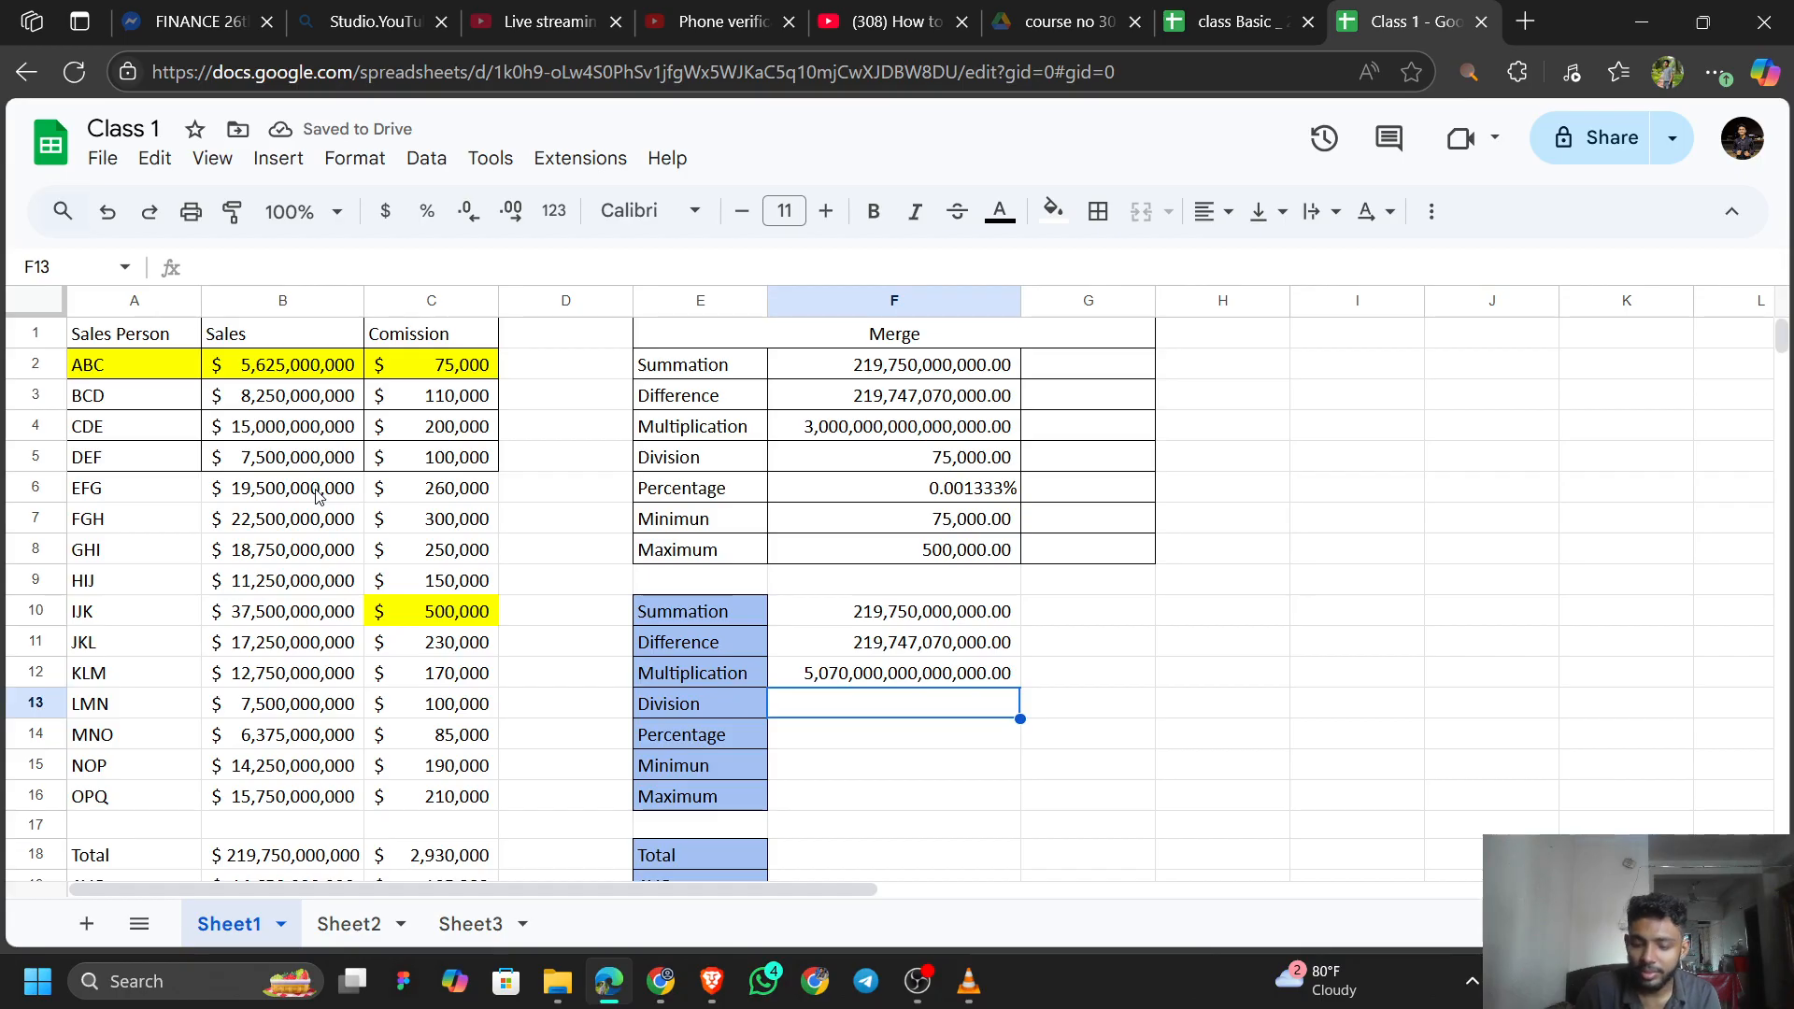
Enter =B6/C6 in F13, beside Division, to divide EFG's sales by the commission.
type("=")
key("Up")
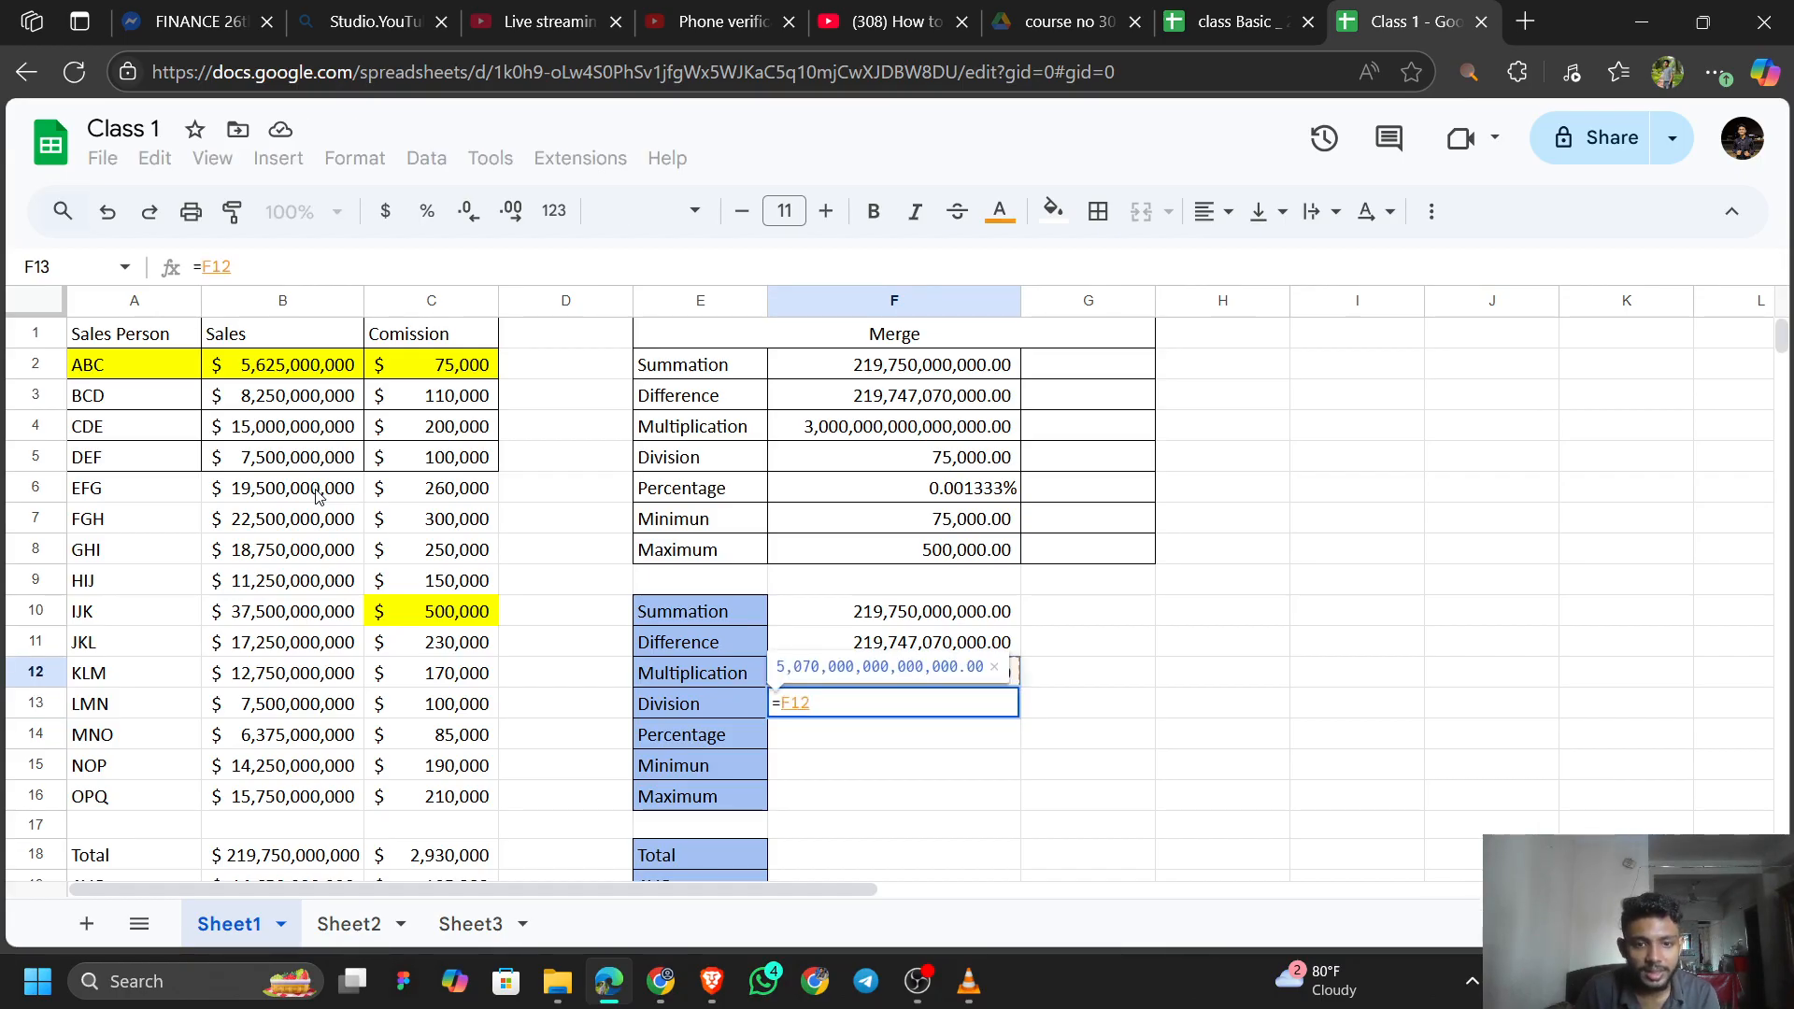
key("Up")
key("Up")
key("Up")
key("Up")
key("Up")
key("Up")
key("Left")
key("Left")
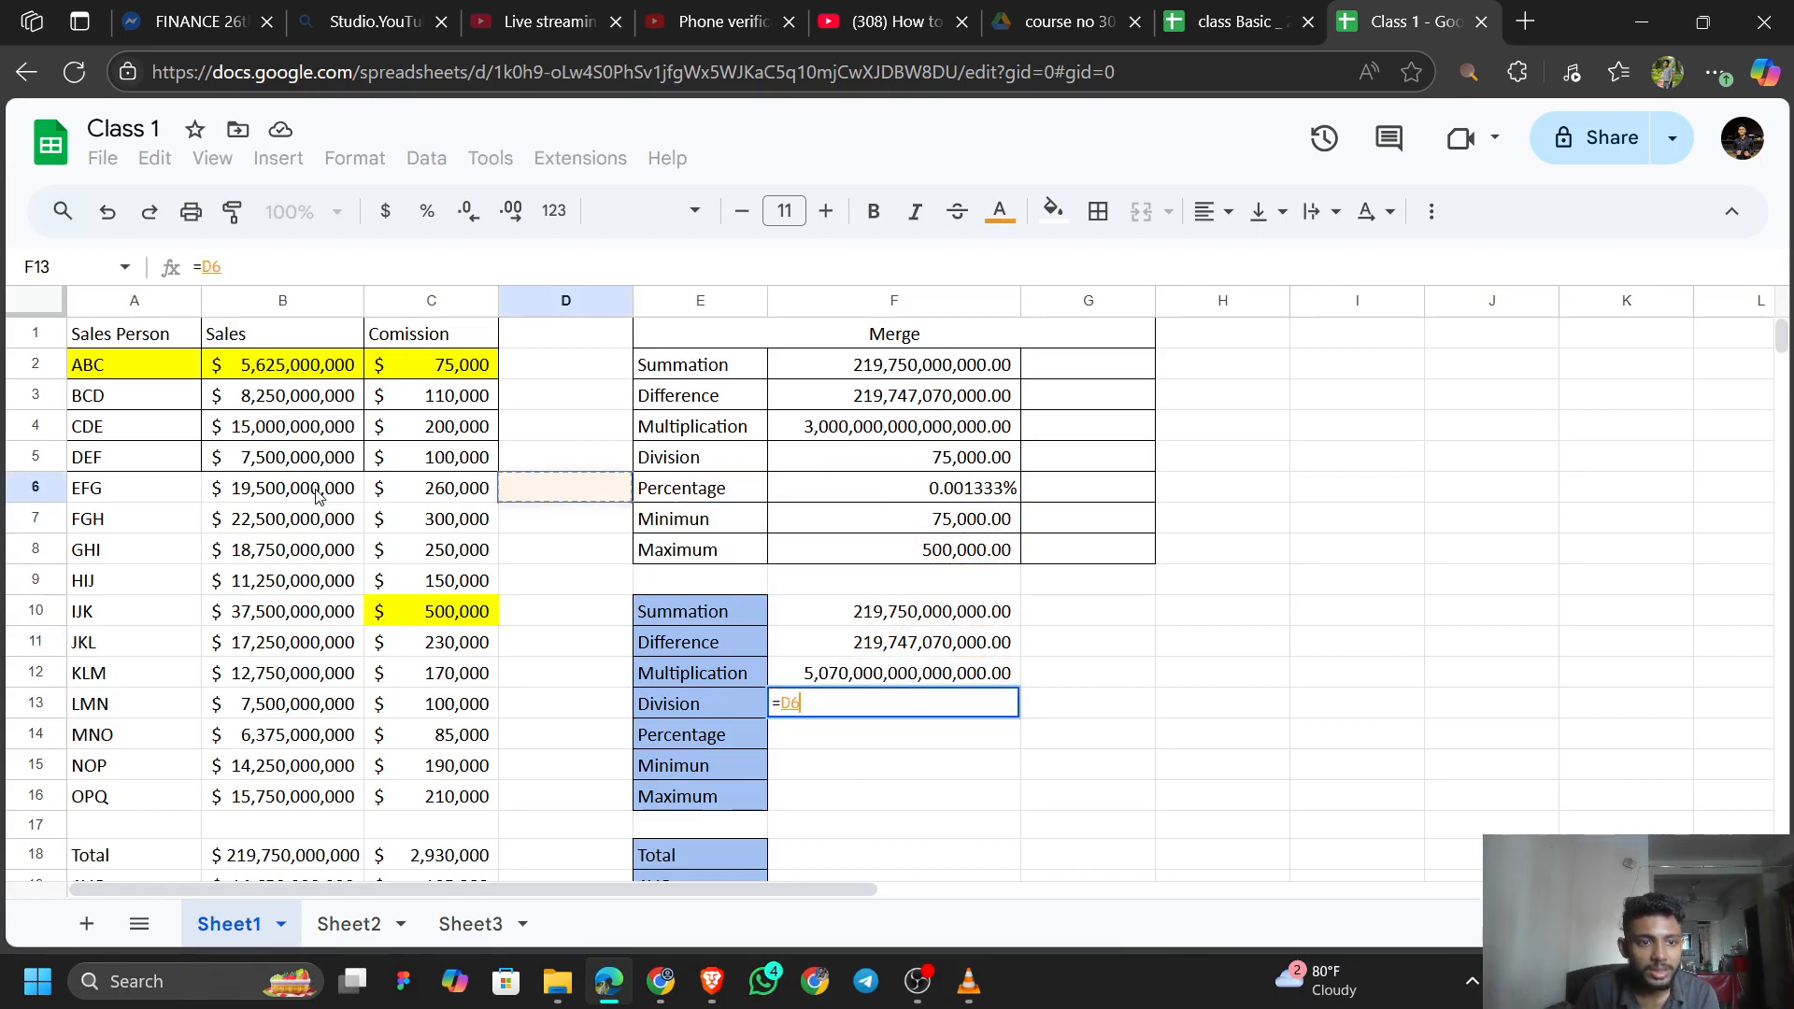
key("Left")
key("Left")
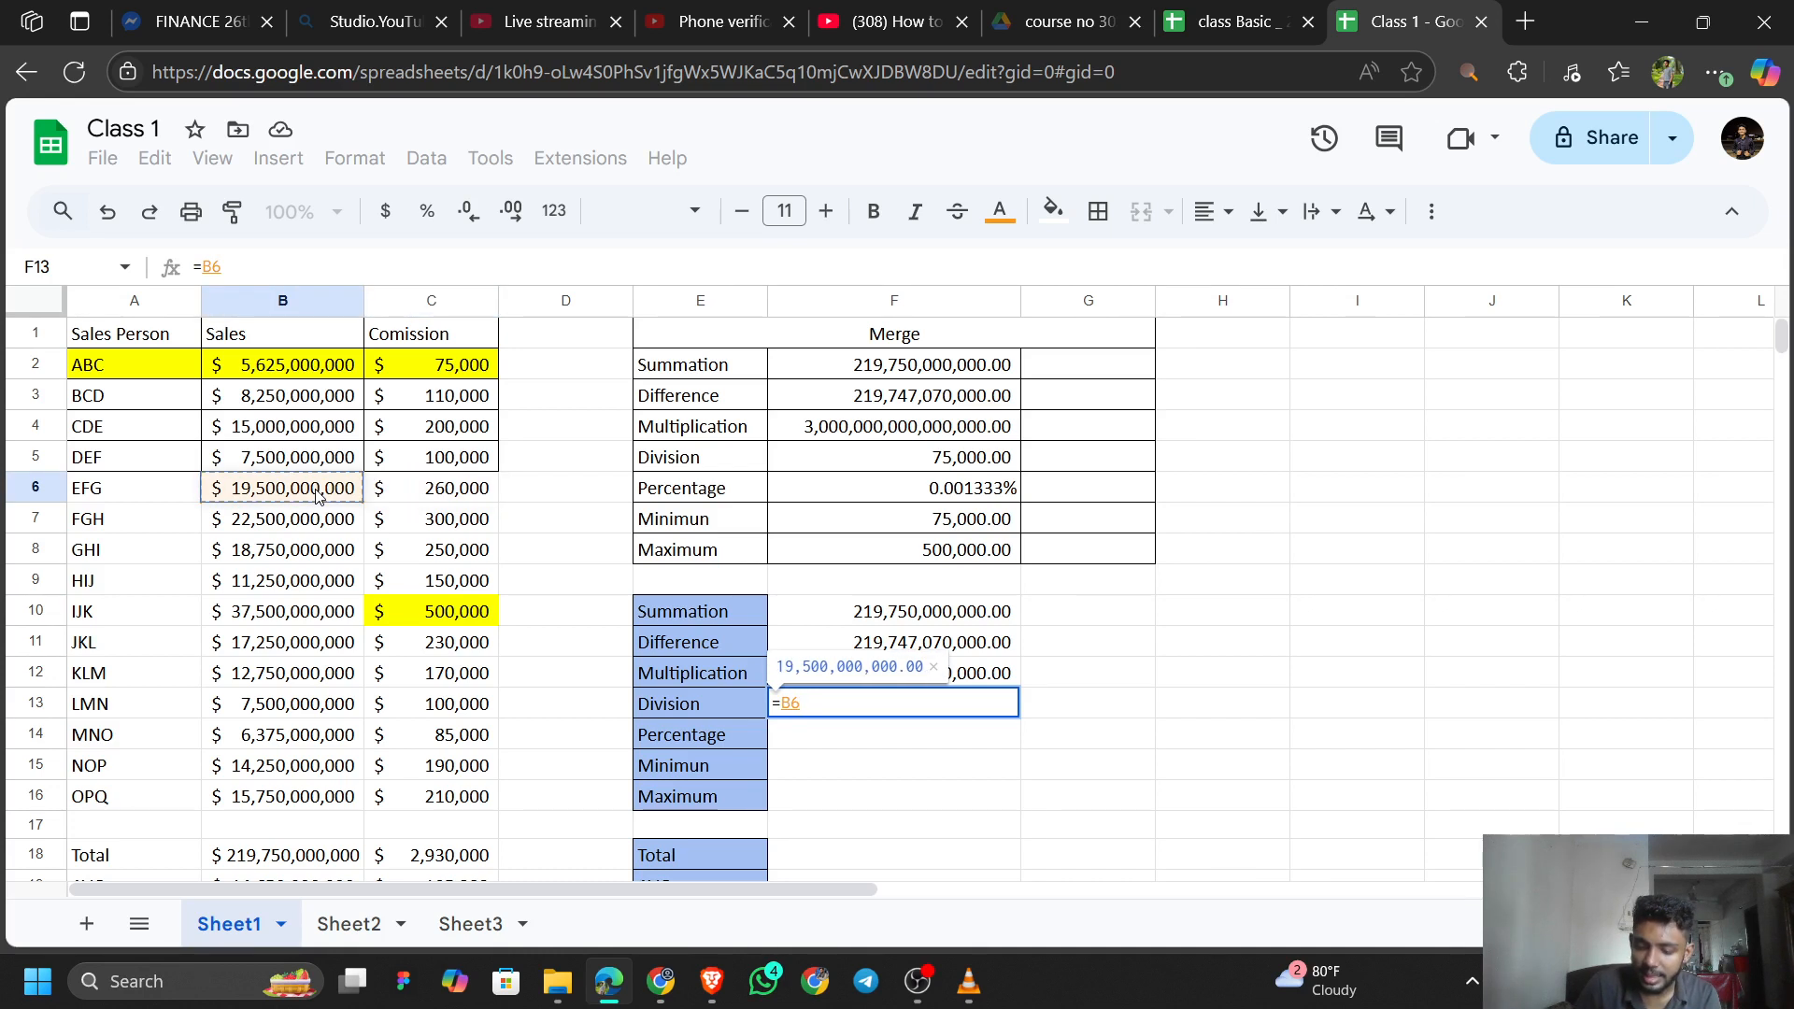
type("/")
key("Right")
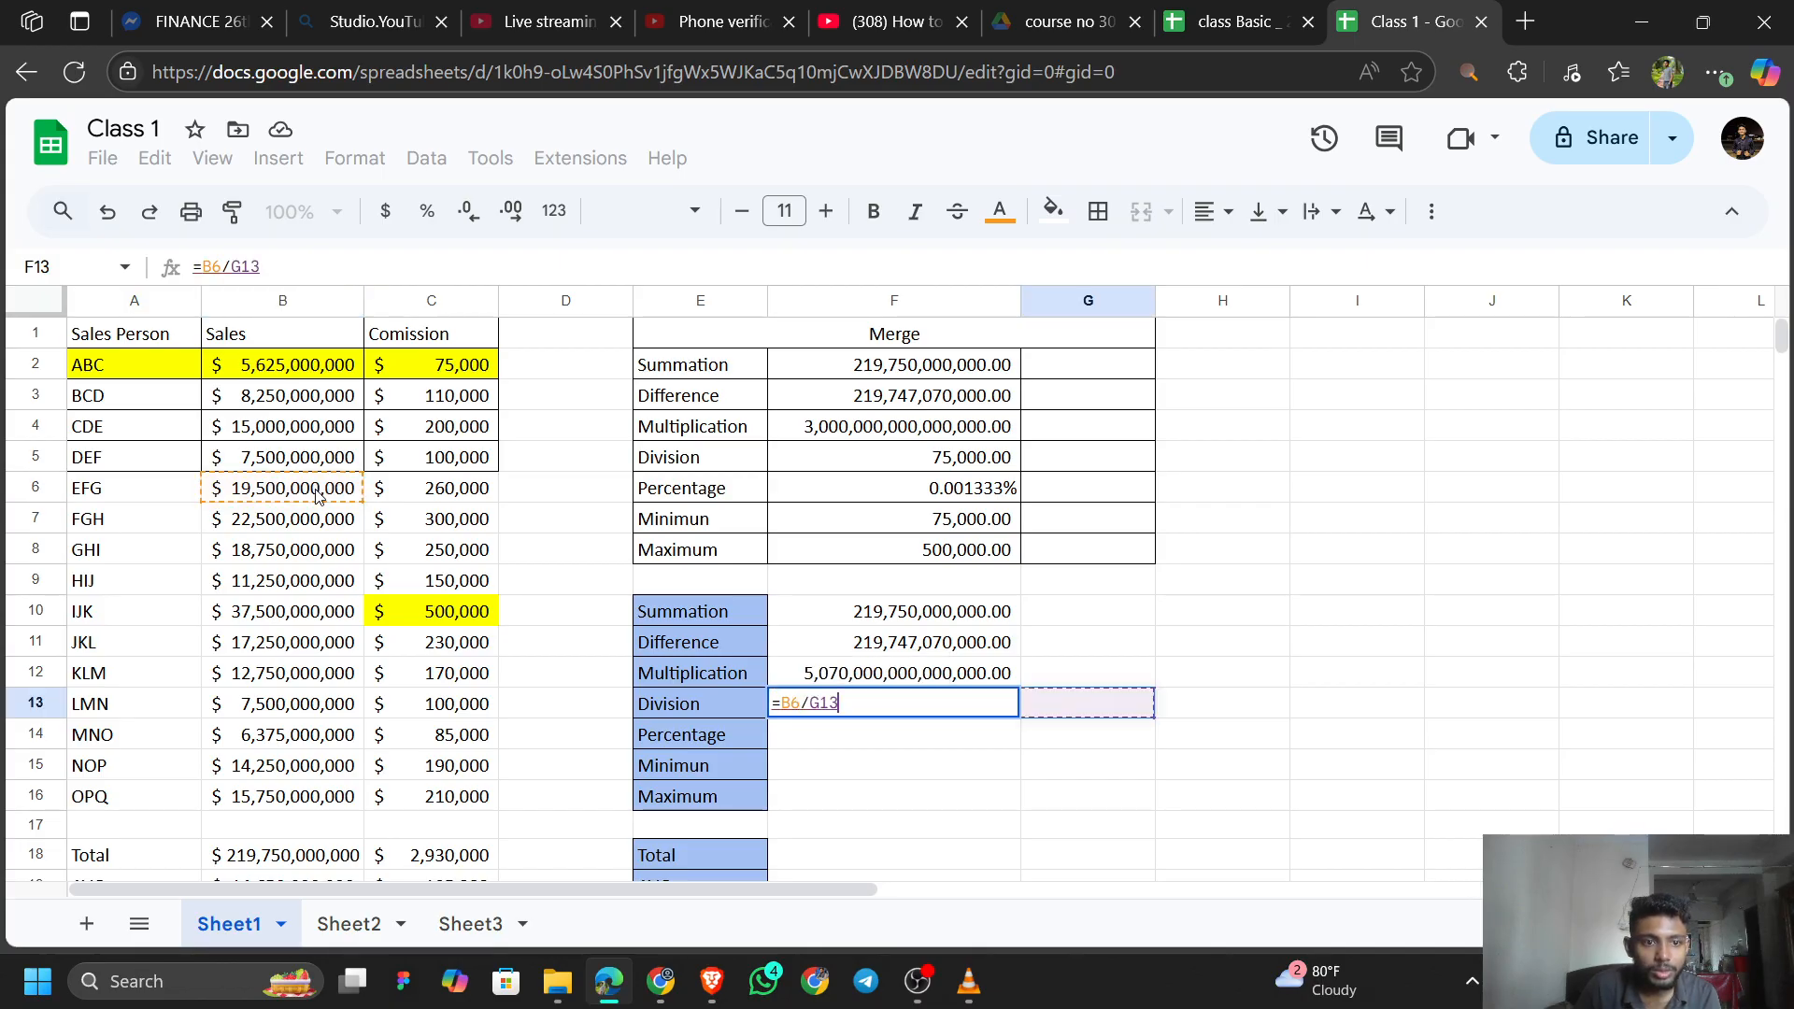
key("Up")
key("Up")
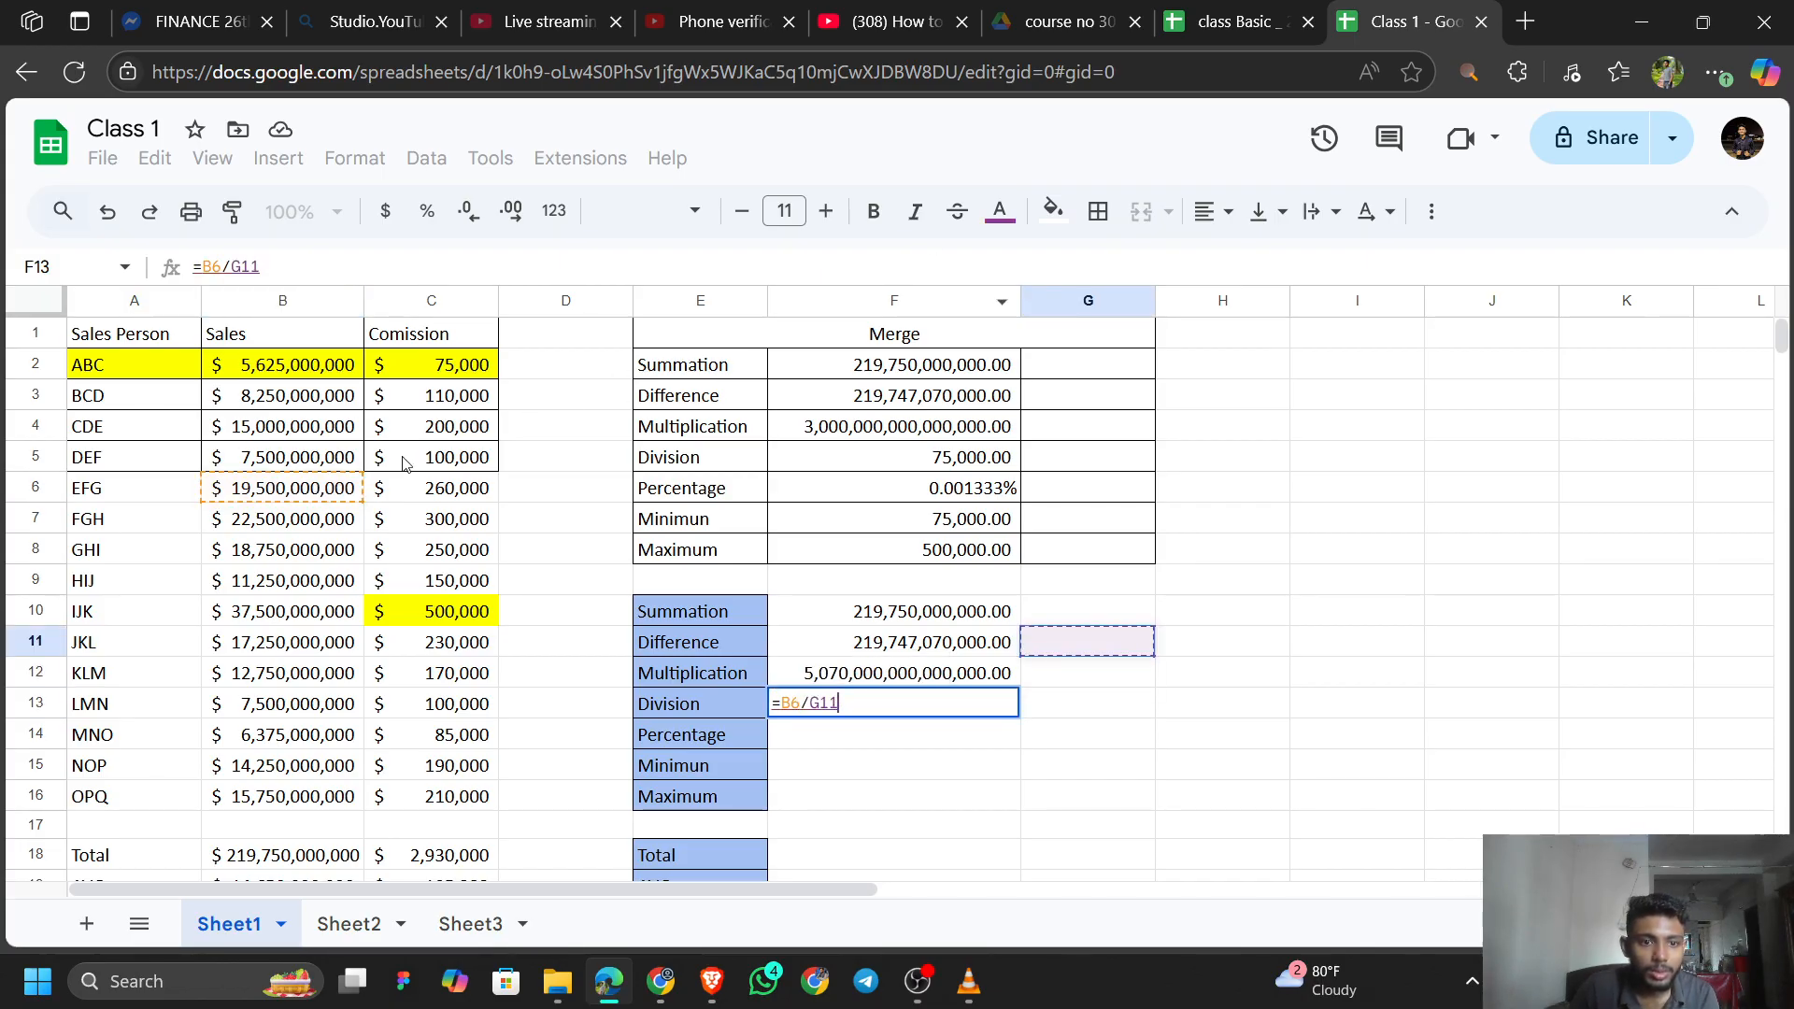
left_click(408, 488)
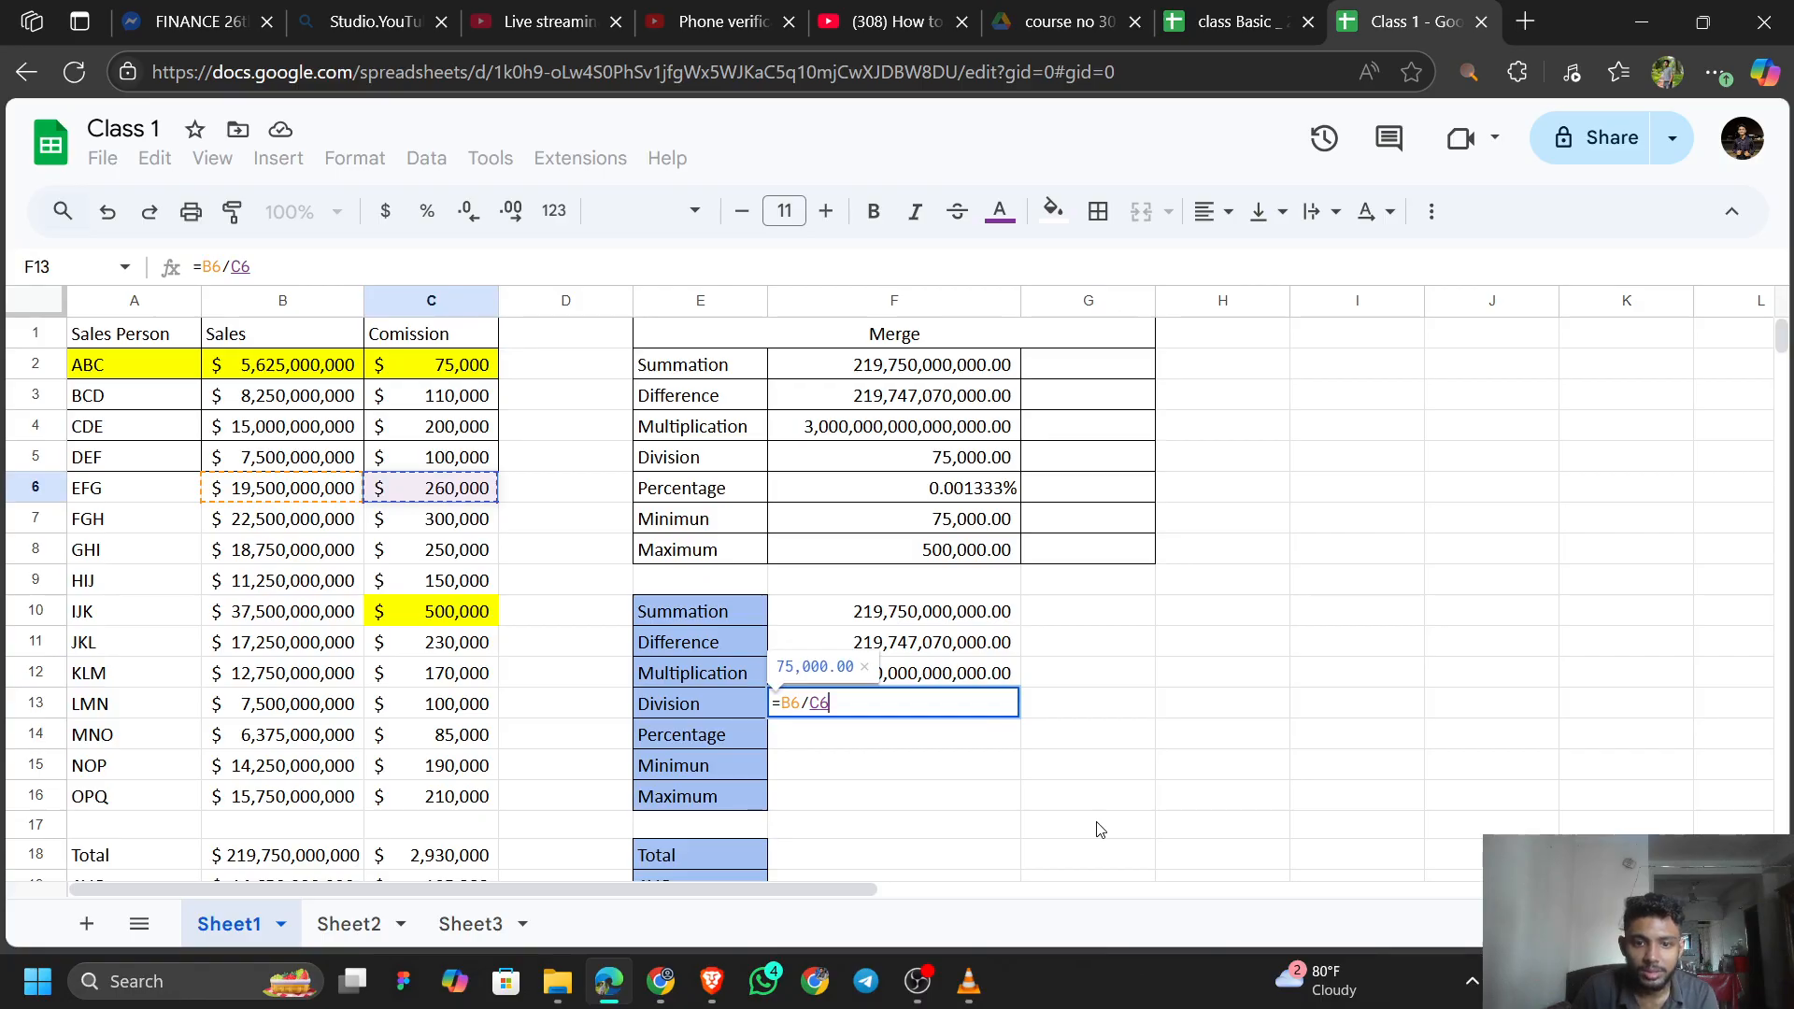
key("Return")
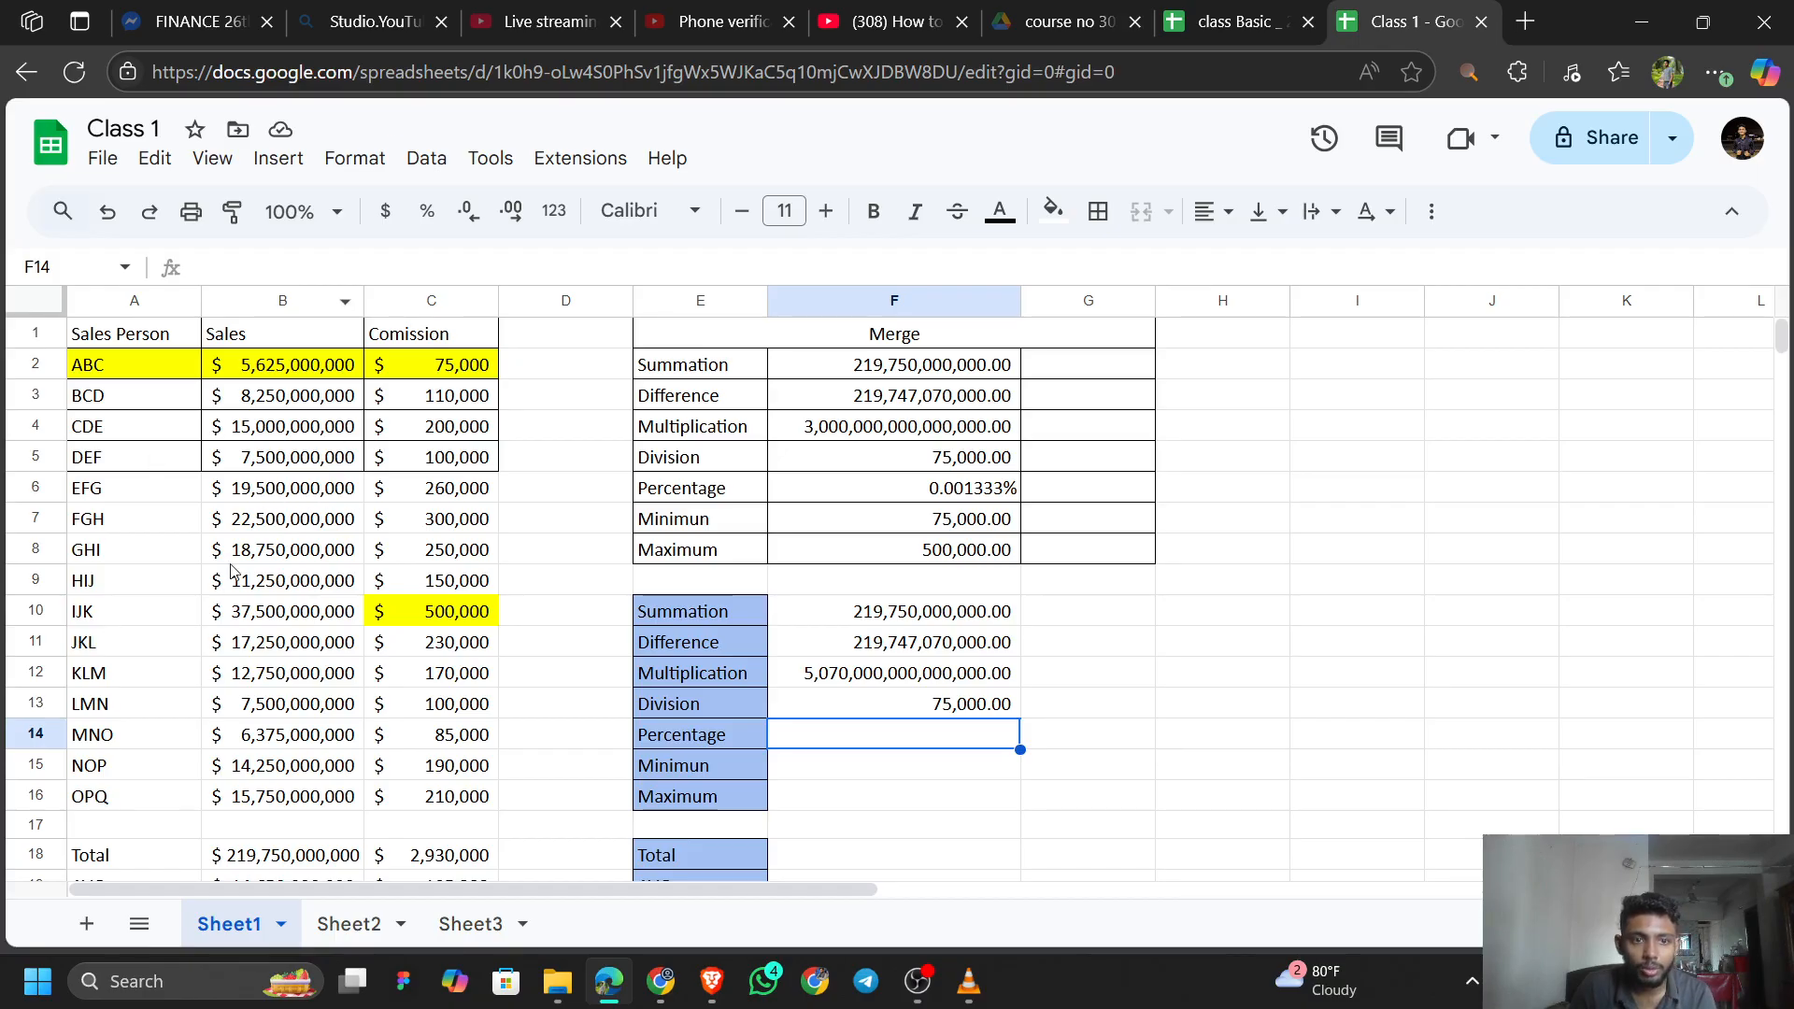
Enter =C6/B6 in F14, beside Percentage, to calculate EFG's commission as a percentage of sales.
left_click(284, 522)
left_click(929, 707)
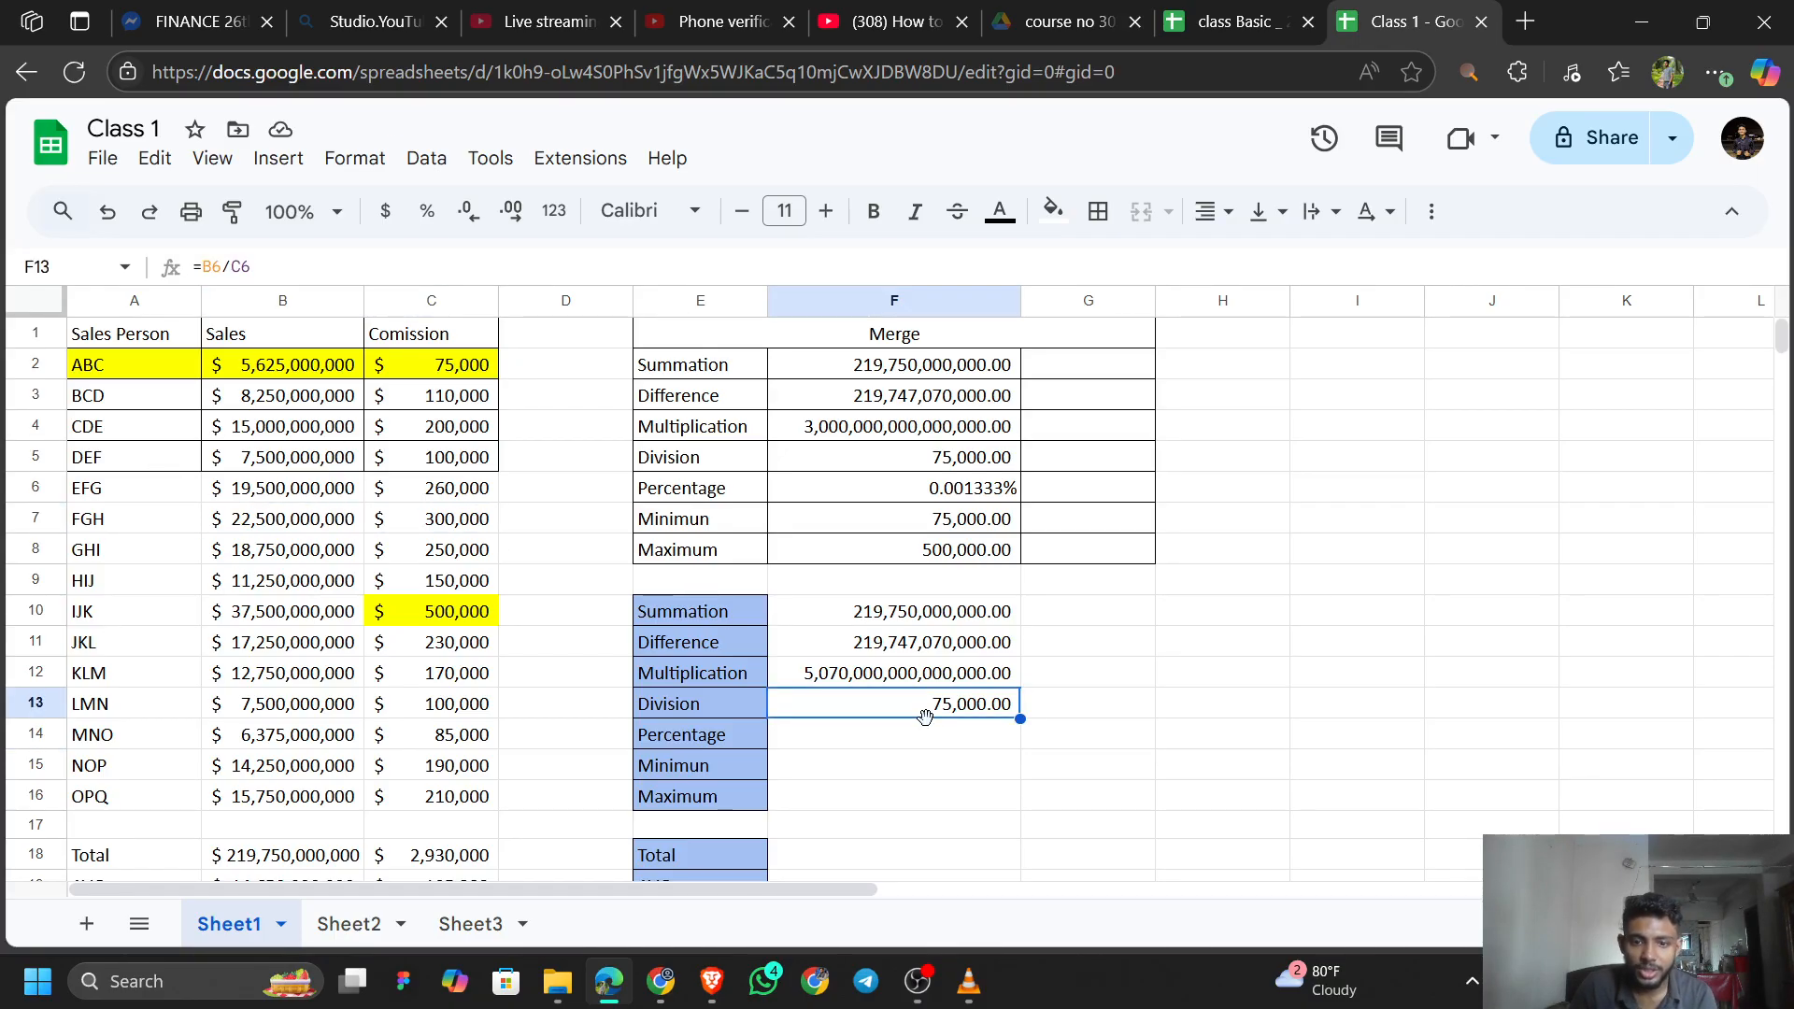
left_click(928, 738)
type("=")
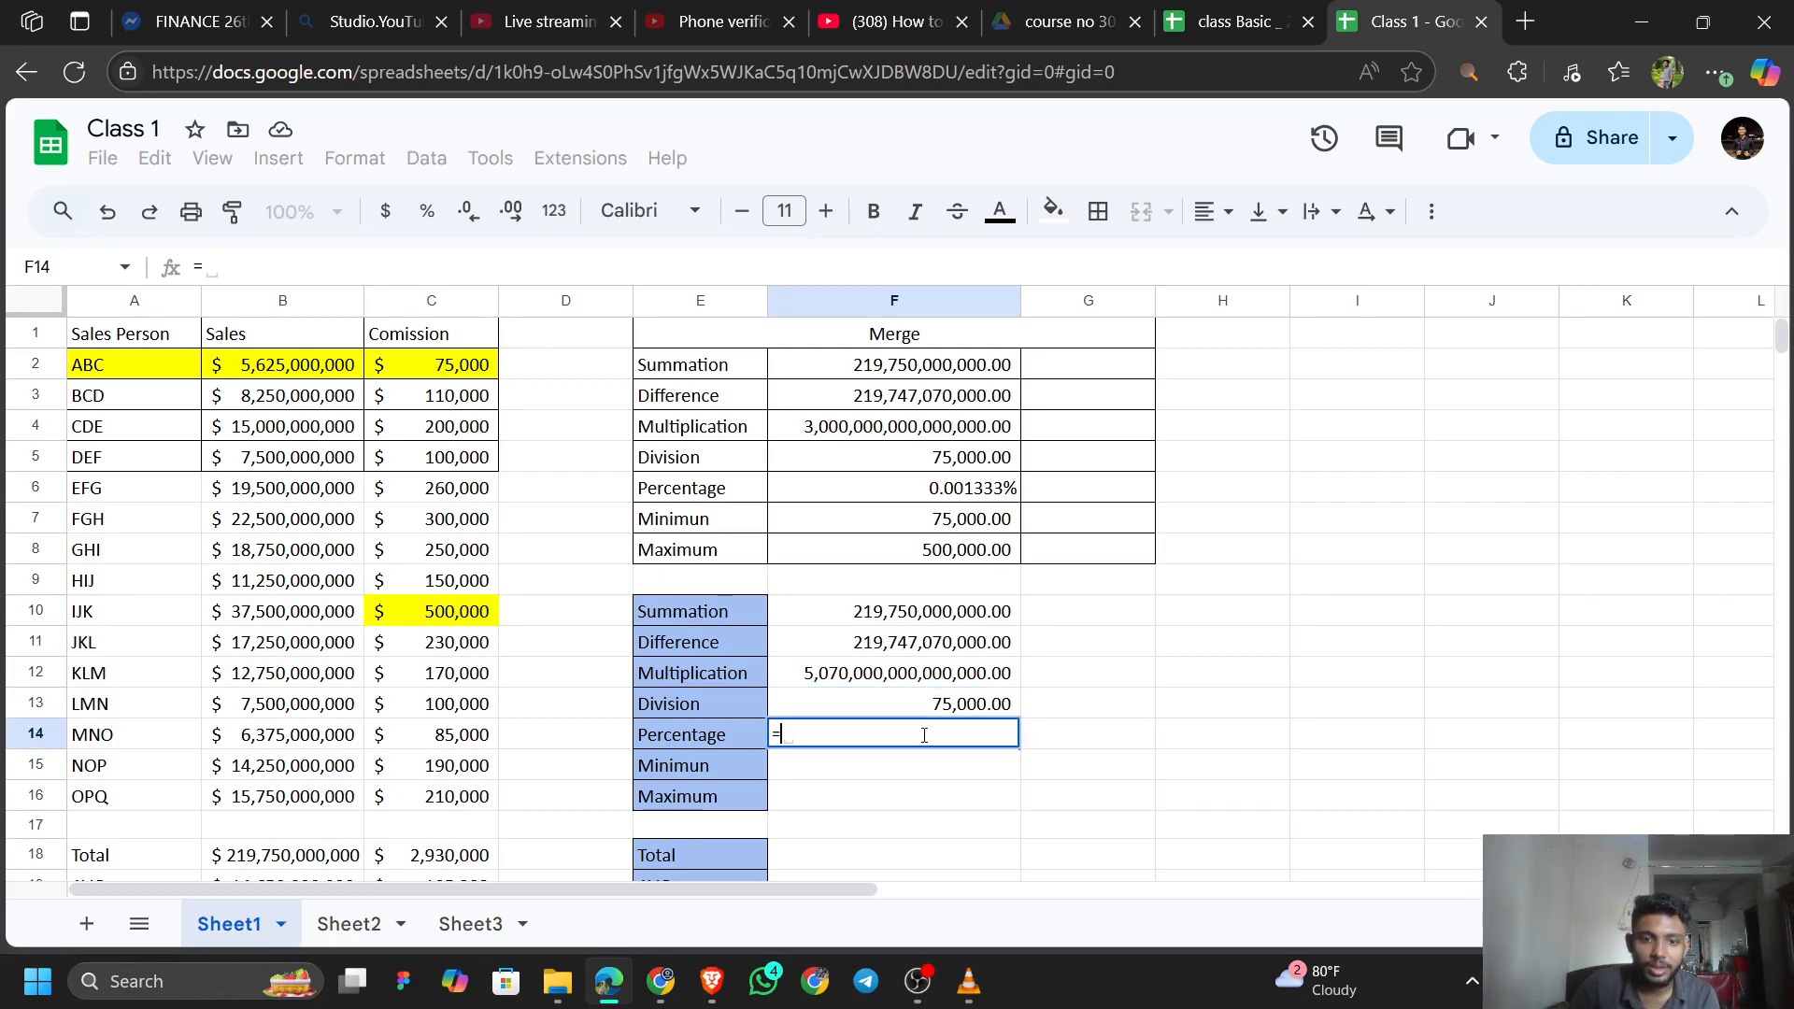
left_click(455, 488)
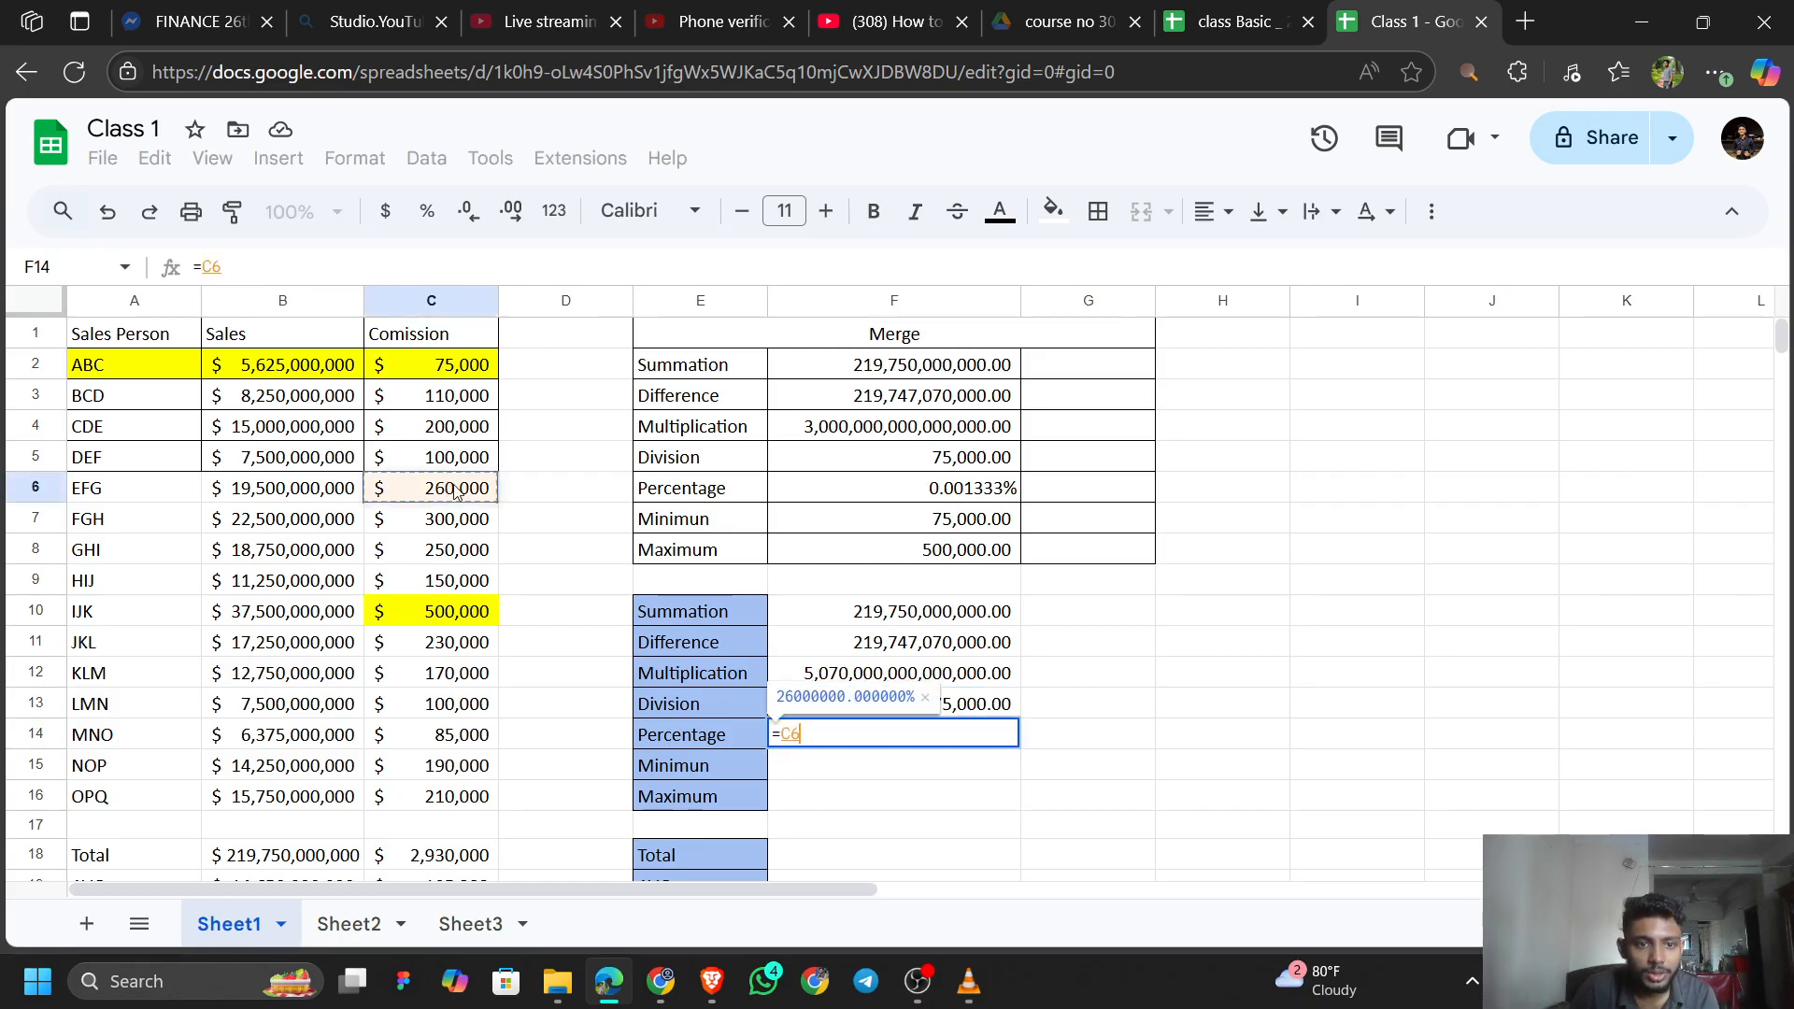
type("/")
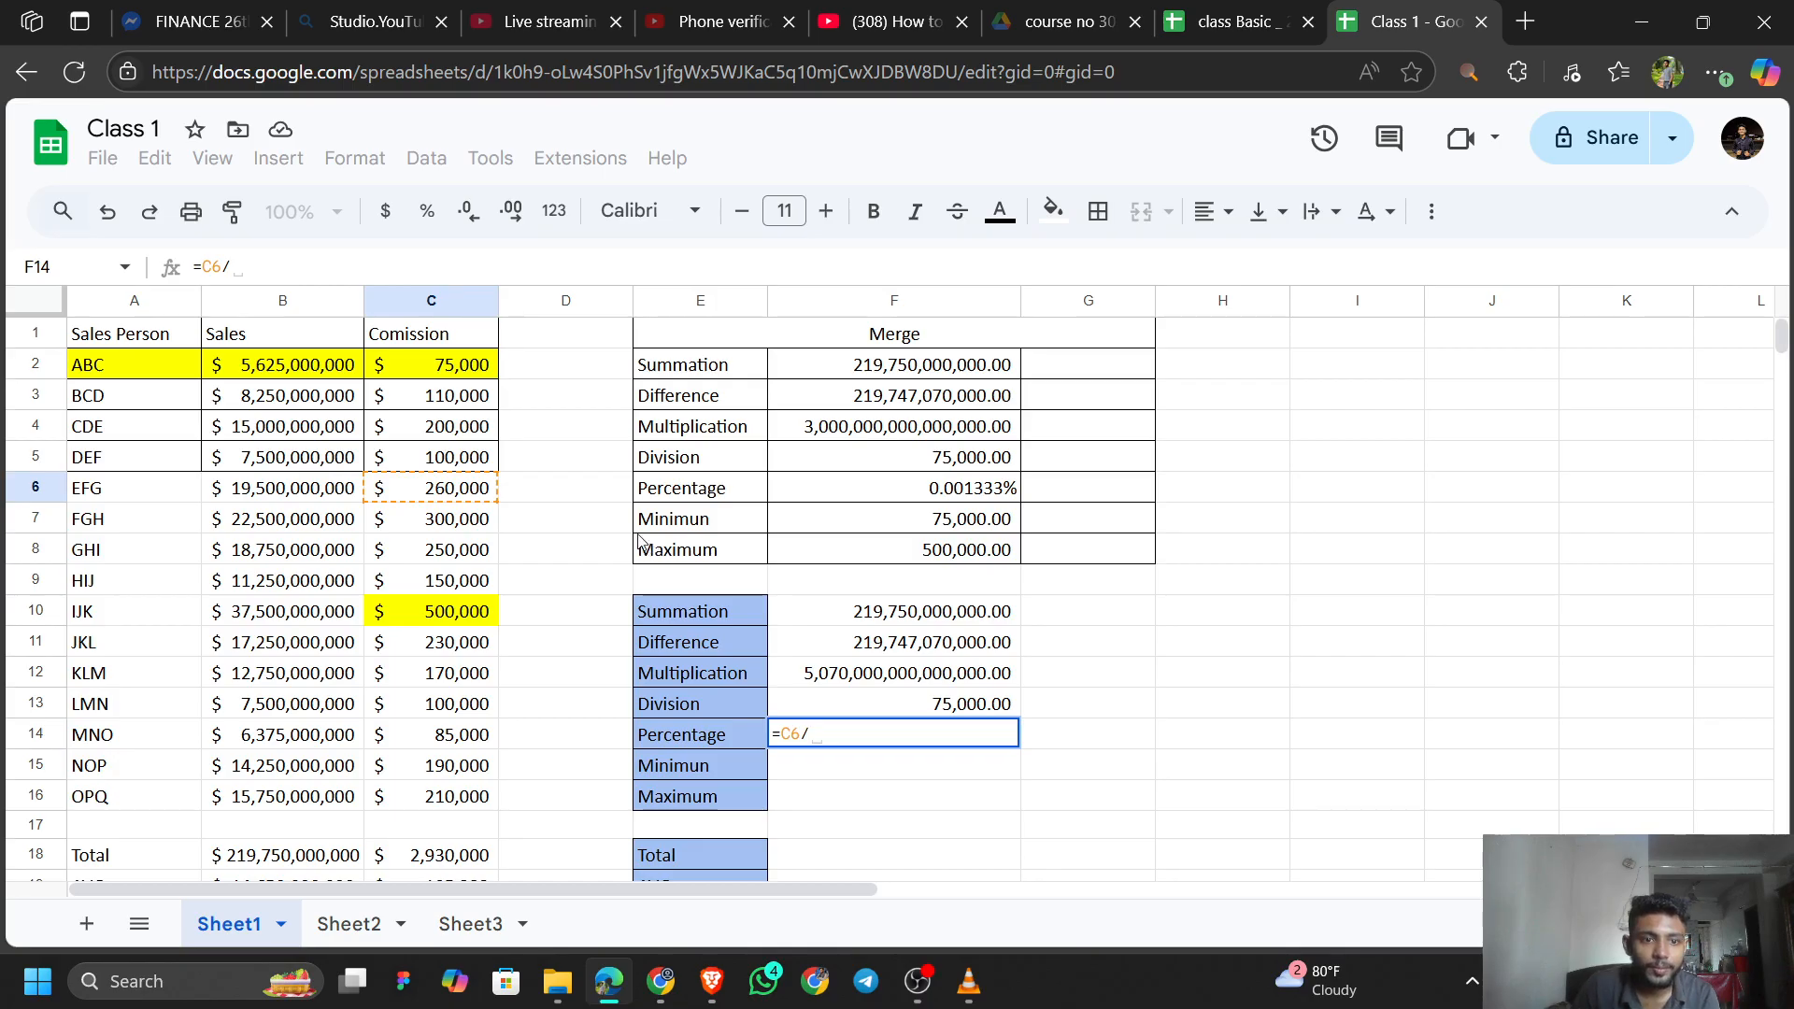
left_click(301, 488)
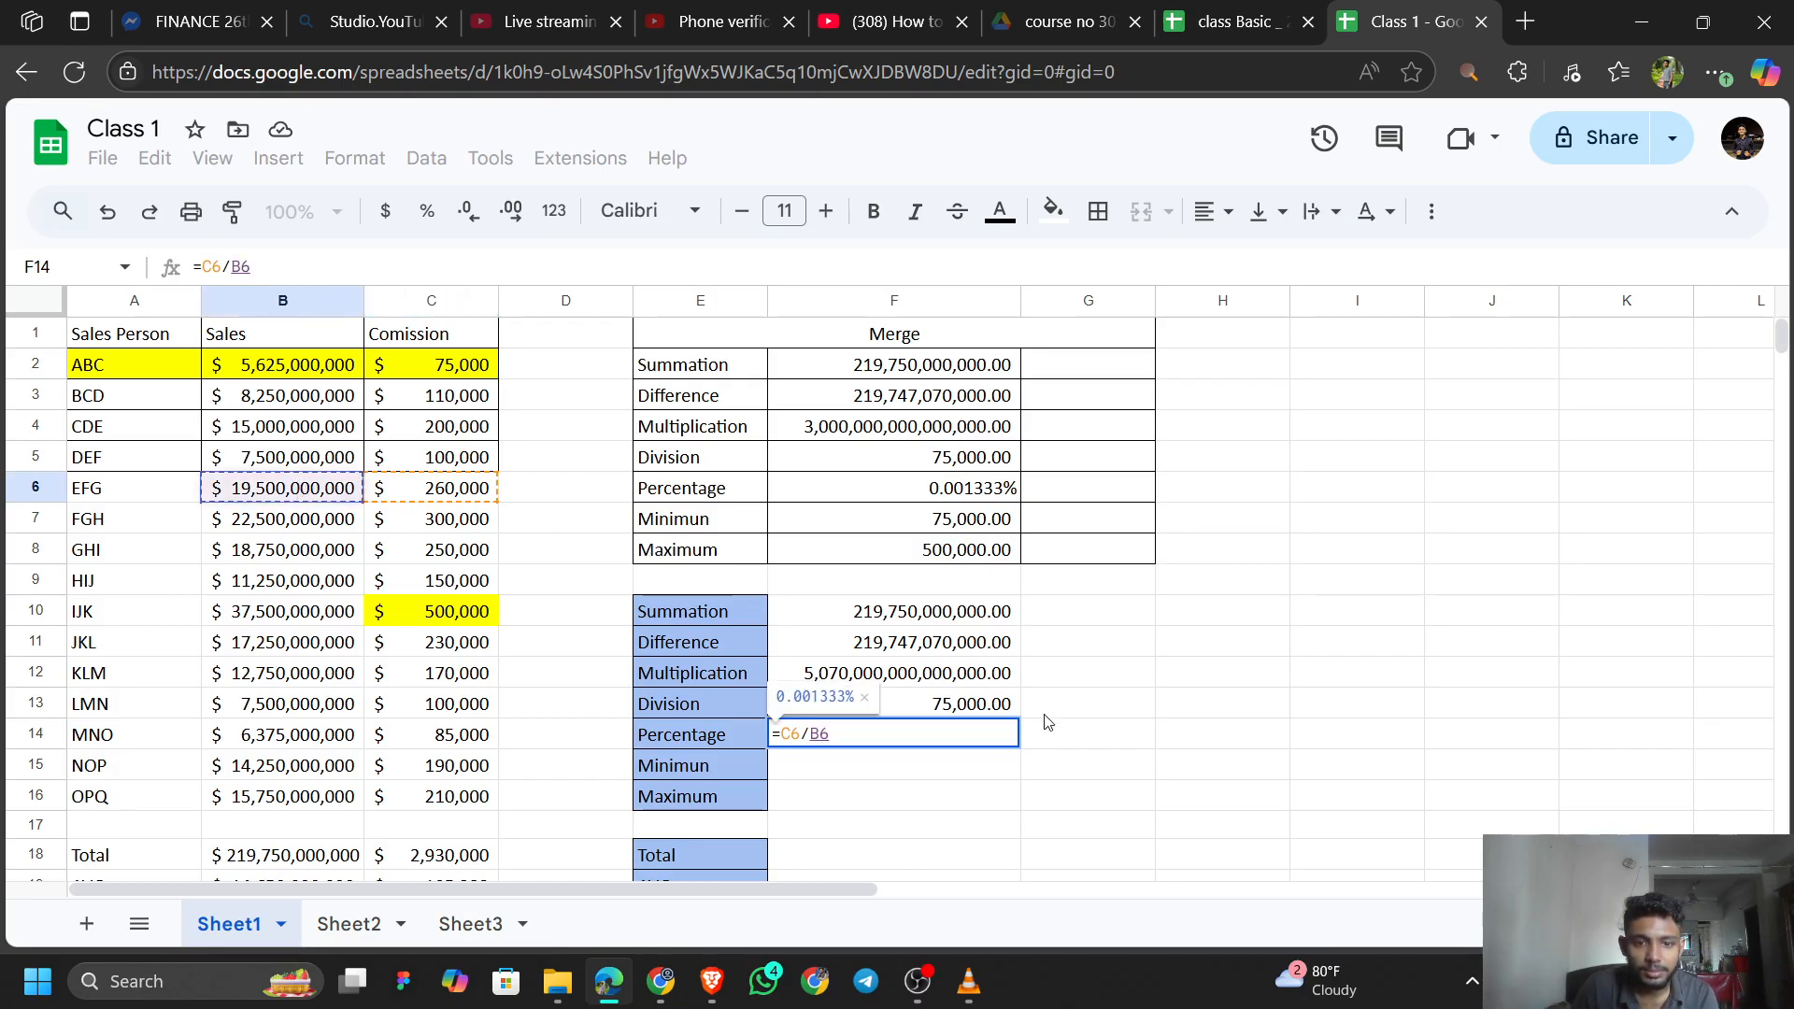
key("Return")
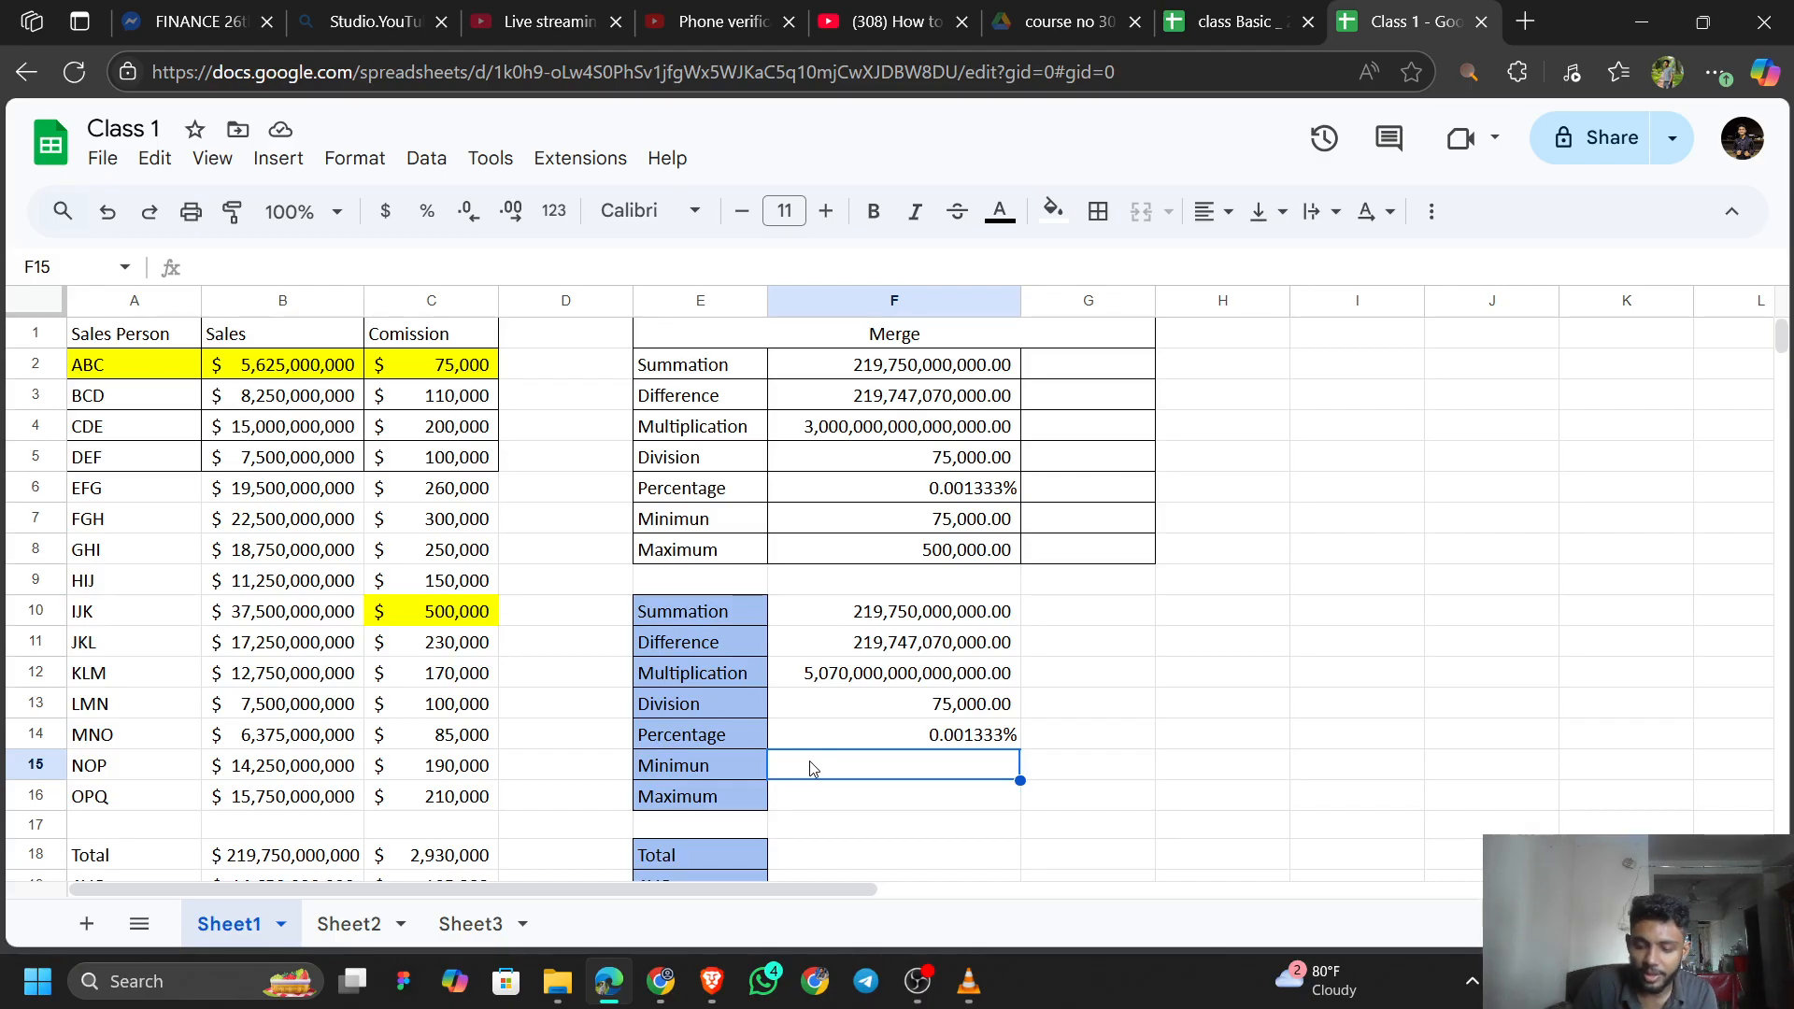
Enter =MIN(B2:B16) in F15, beside the blue Minimun label, to find the lowest value in the Sales column.
type("=M<IN")
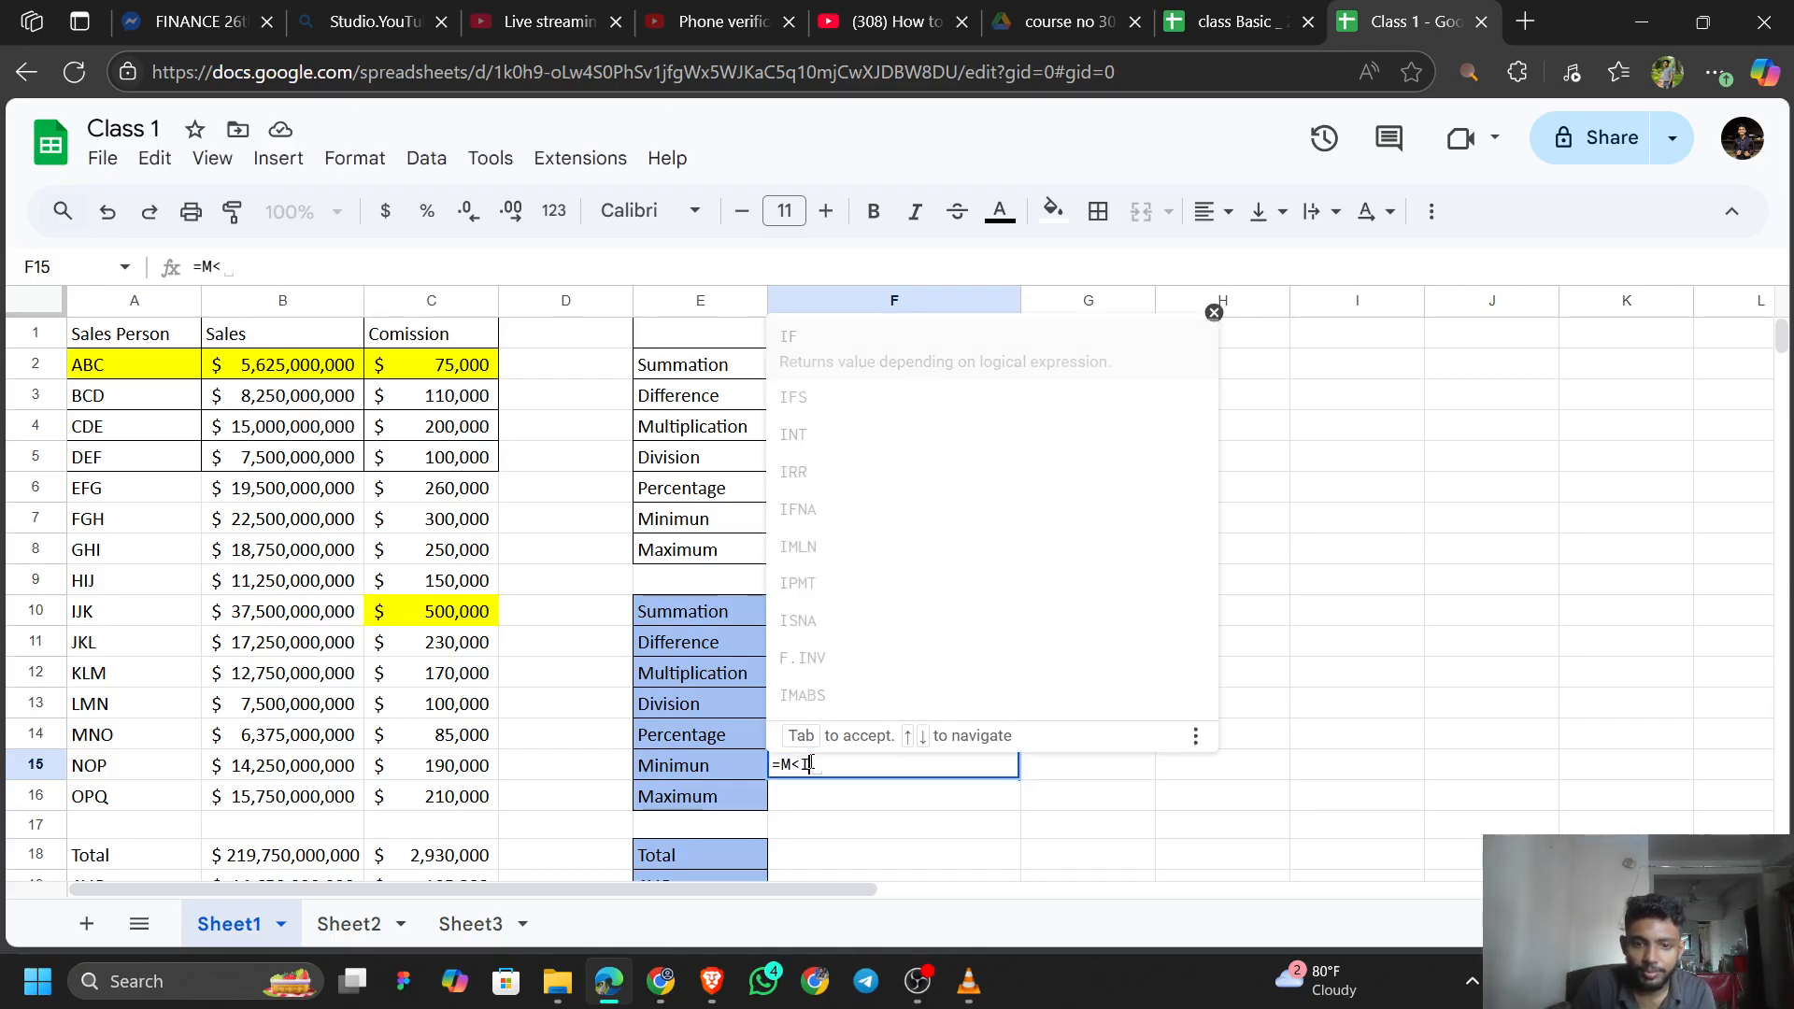
key("BackSpace")
key("BackSpace")
key("BackSpace")
type("IN(")
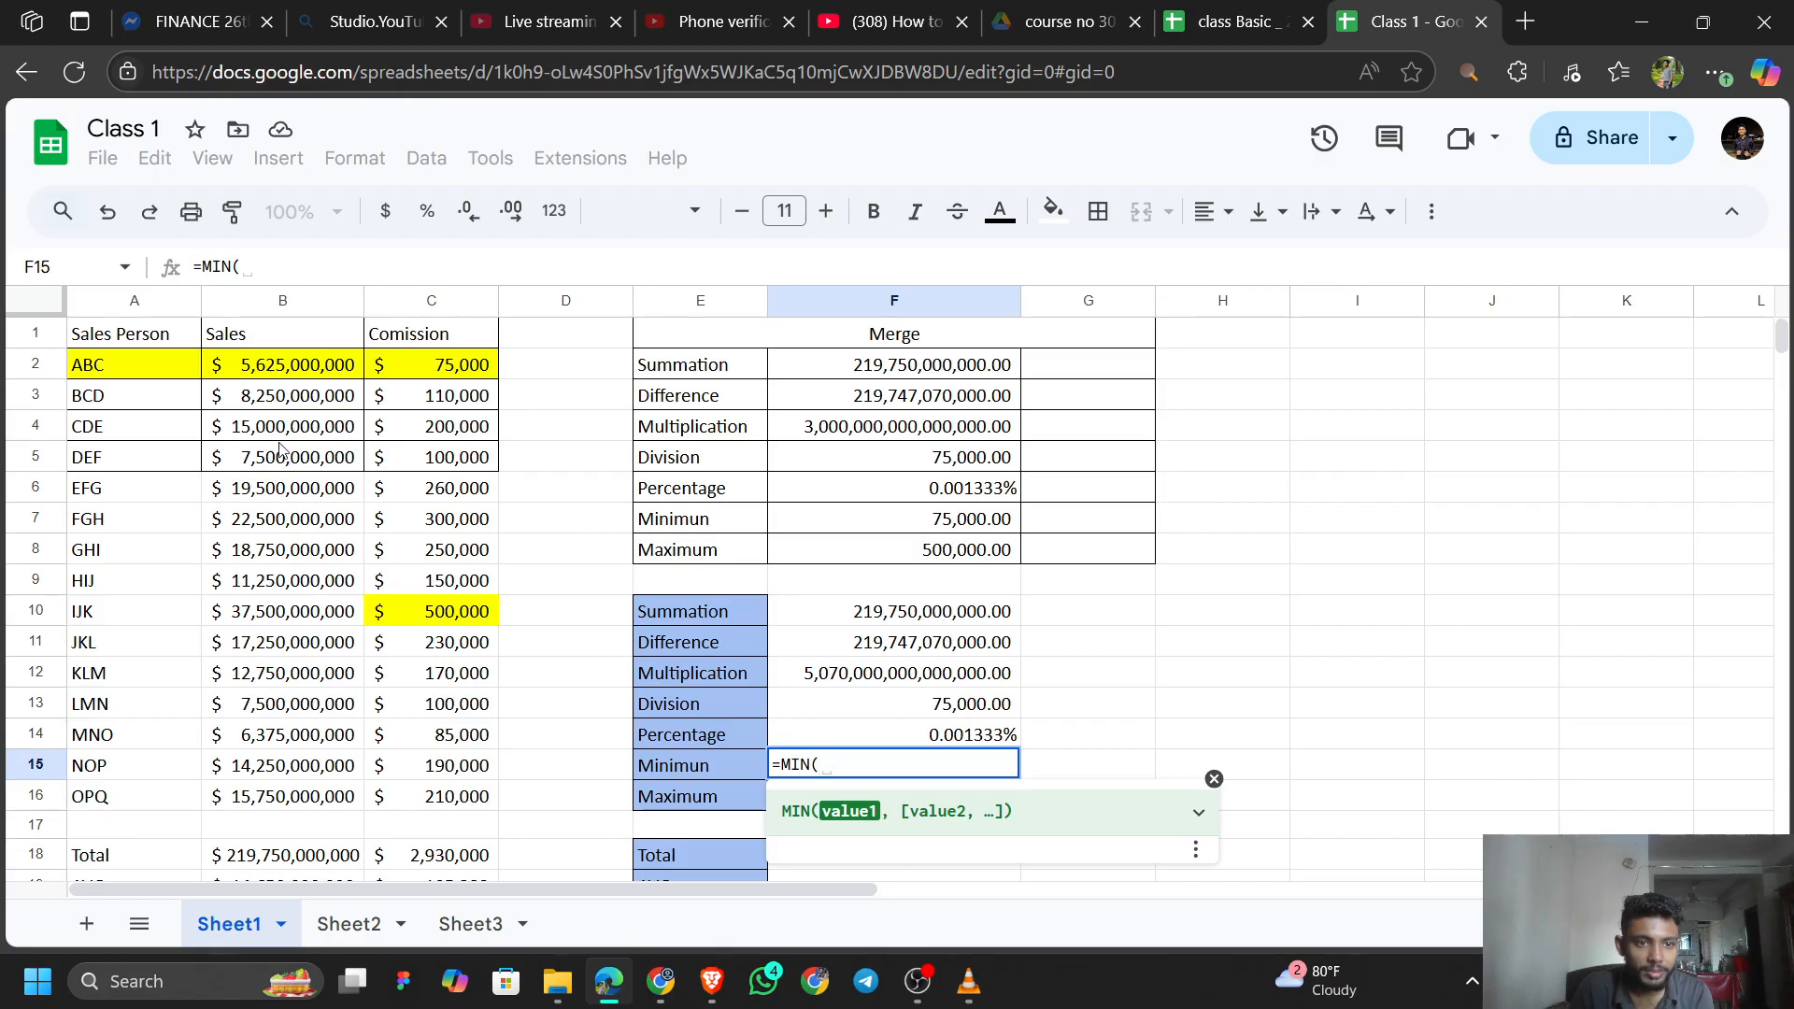
left_click(290, 366)
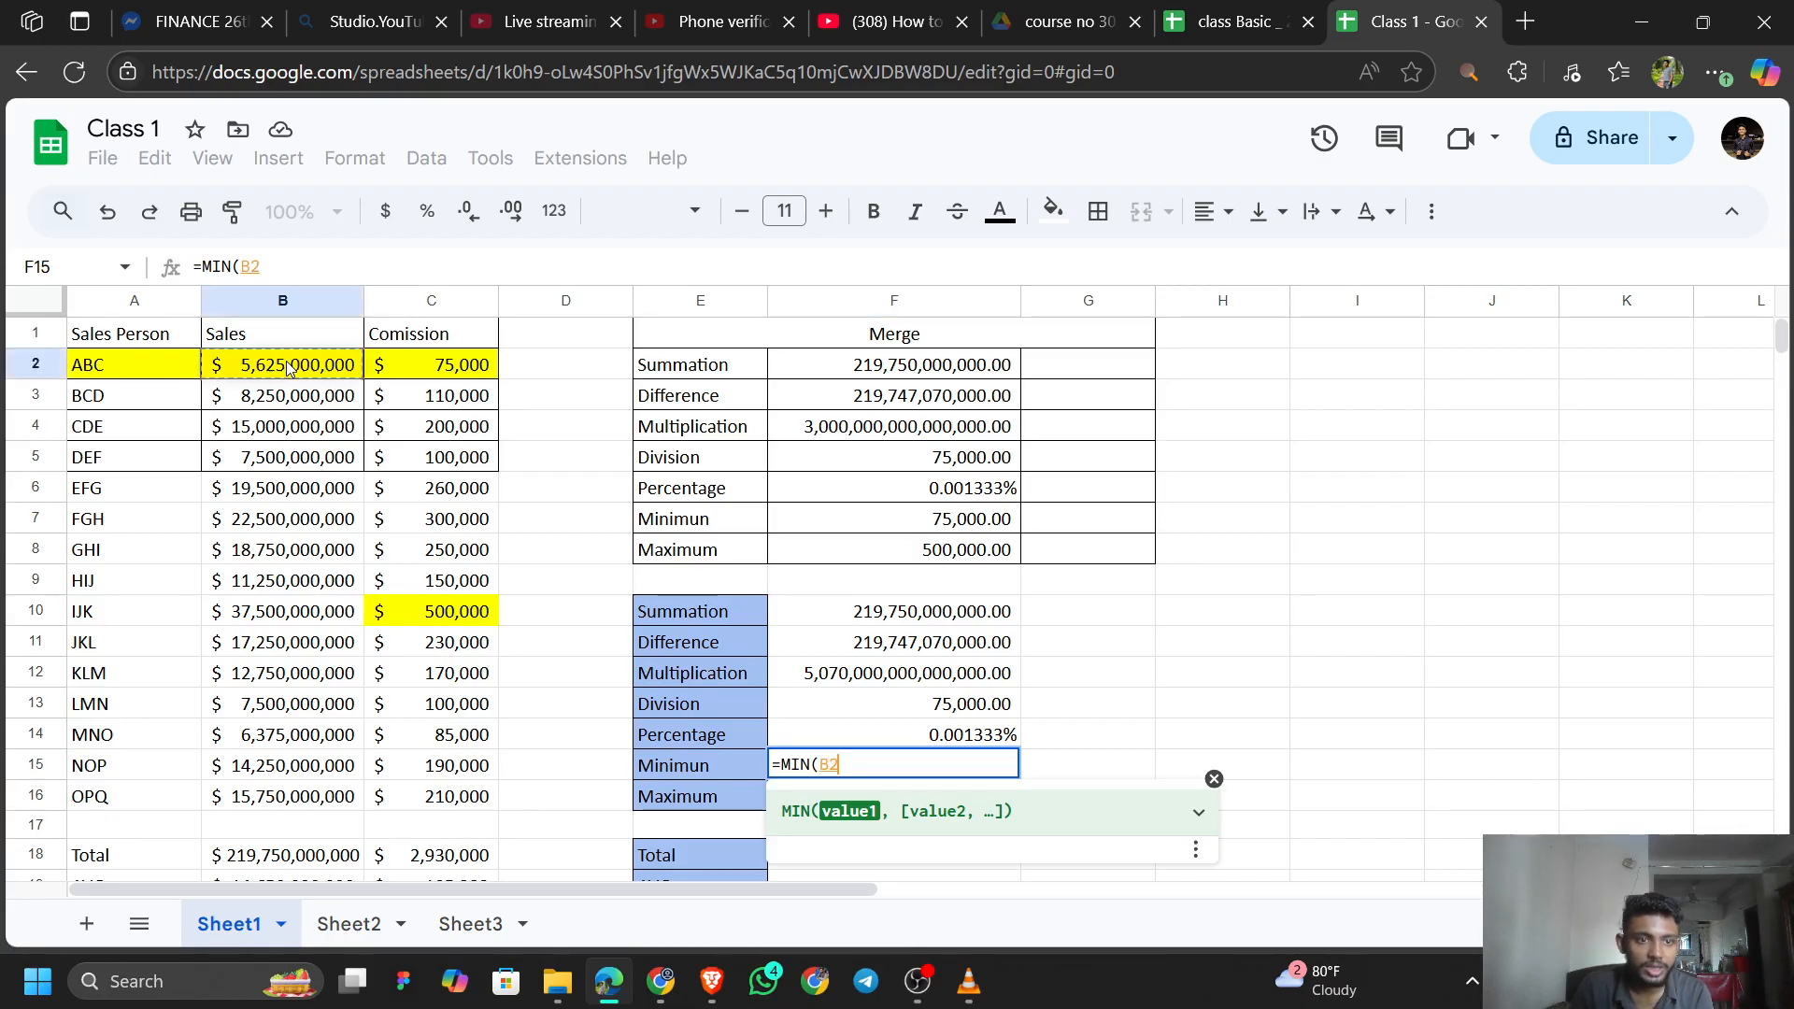
key("ctrl+shift+Down")
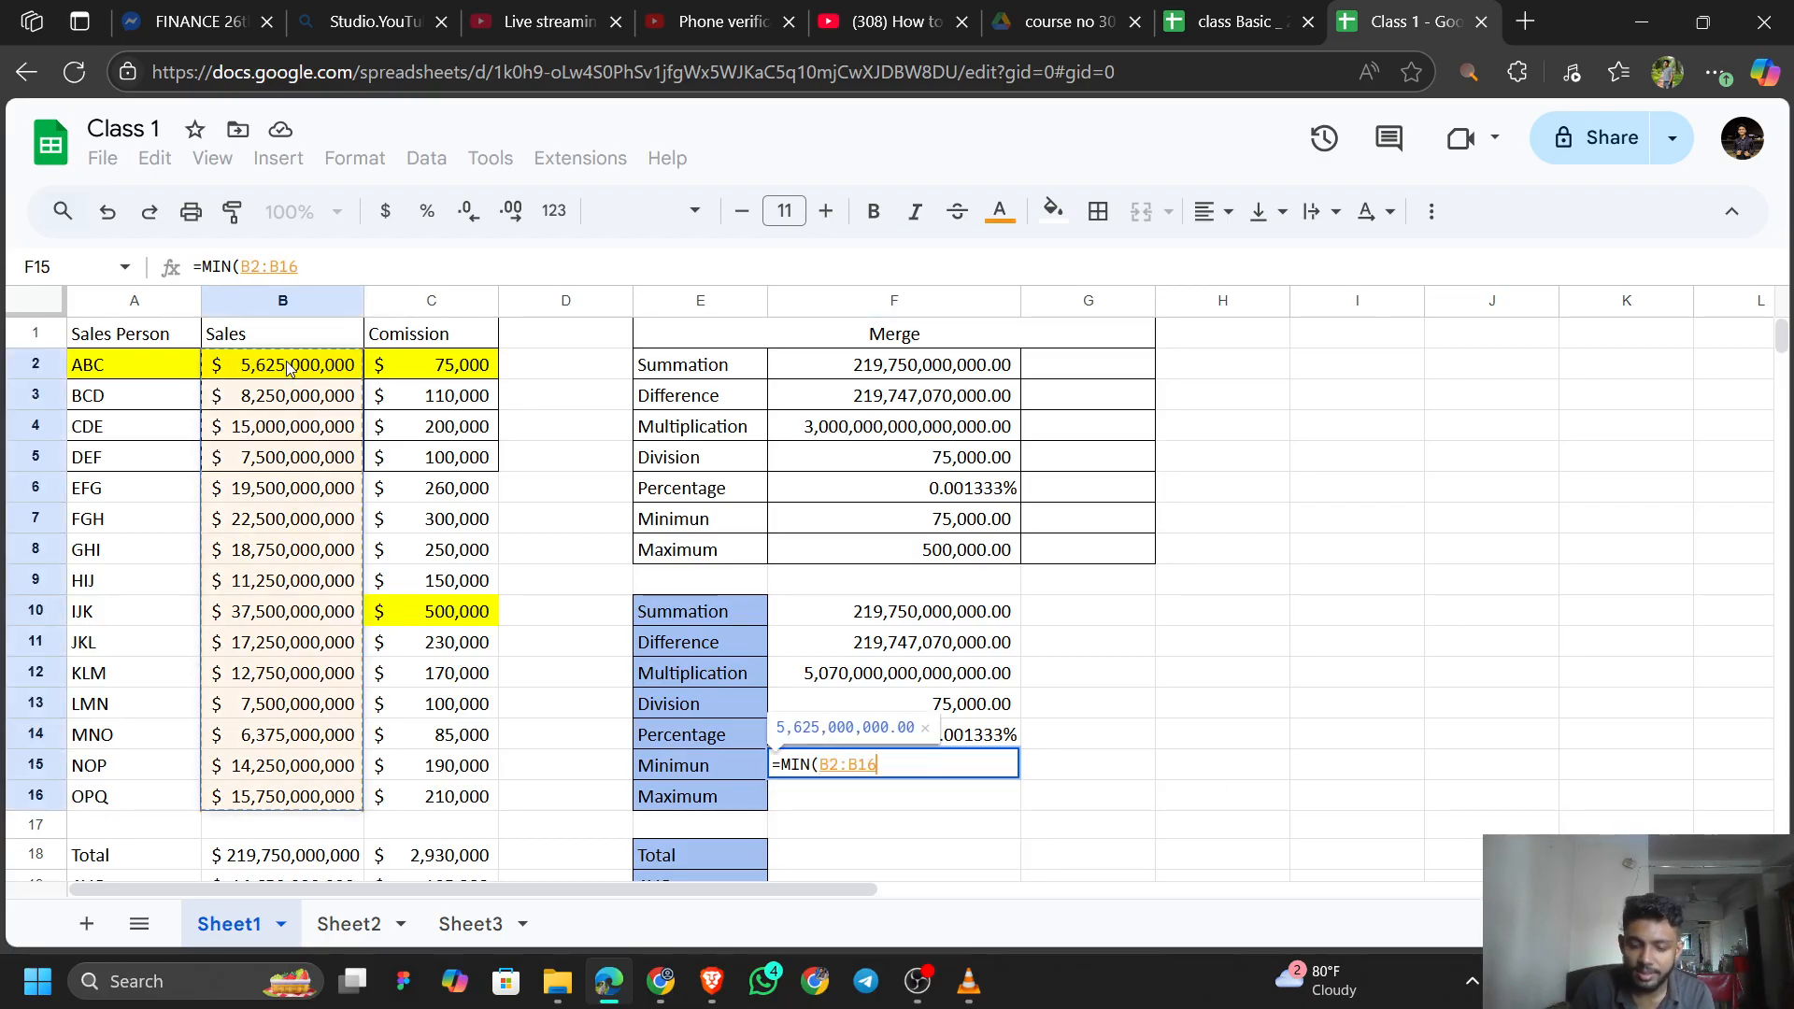
key("Return")
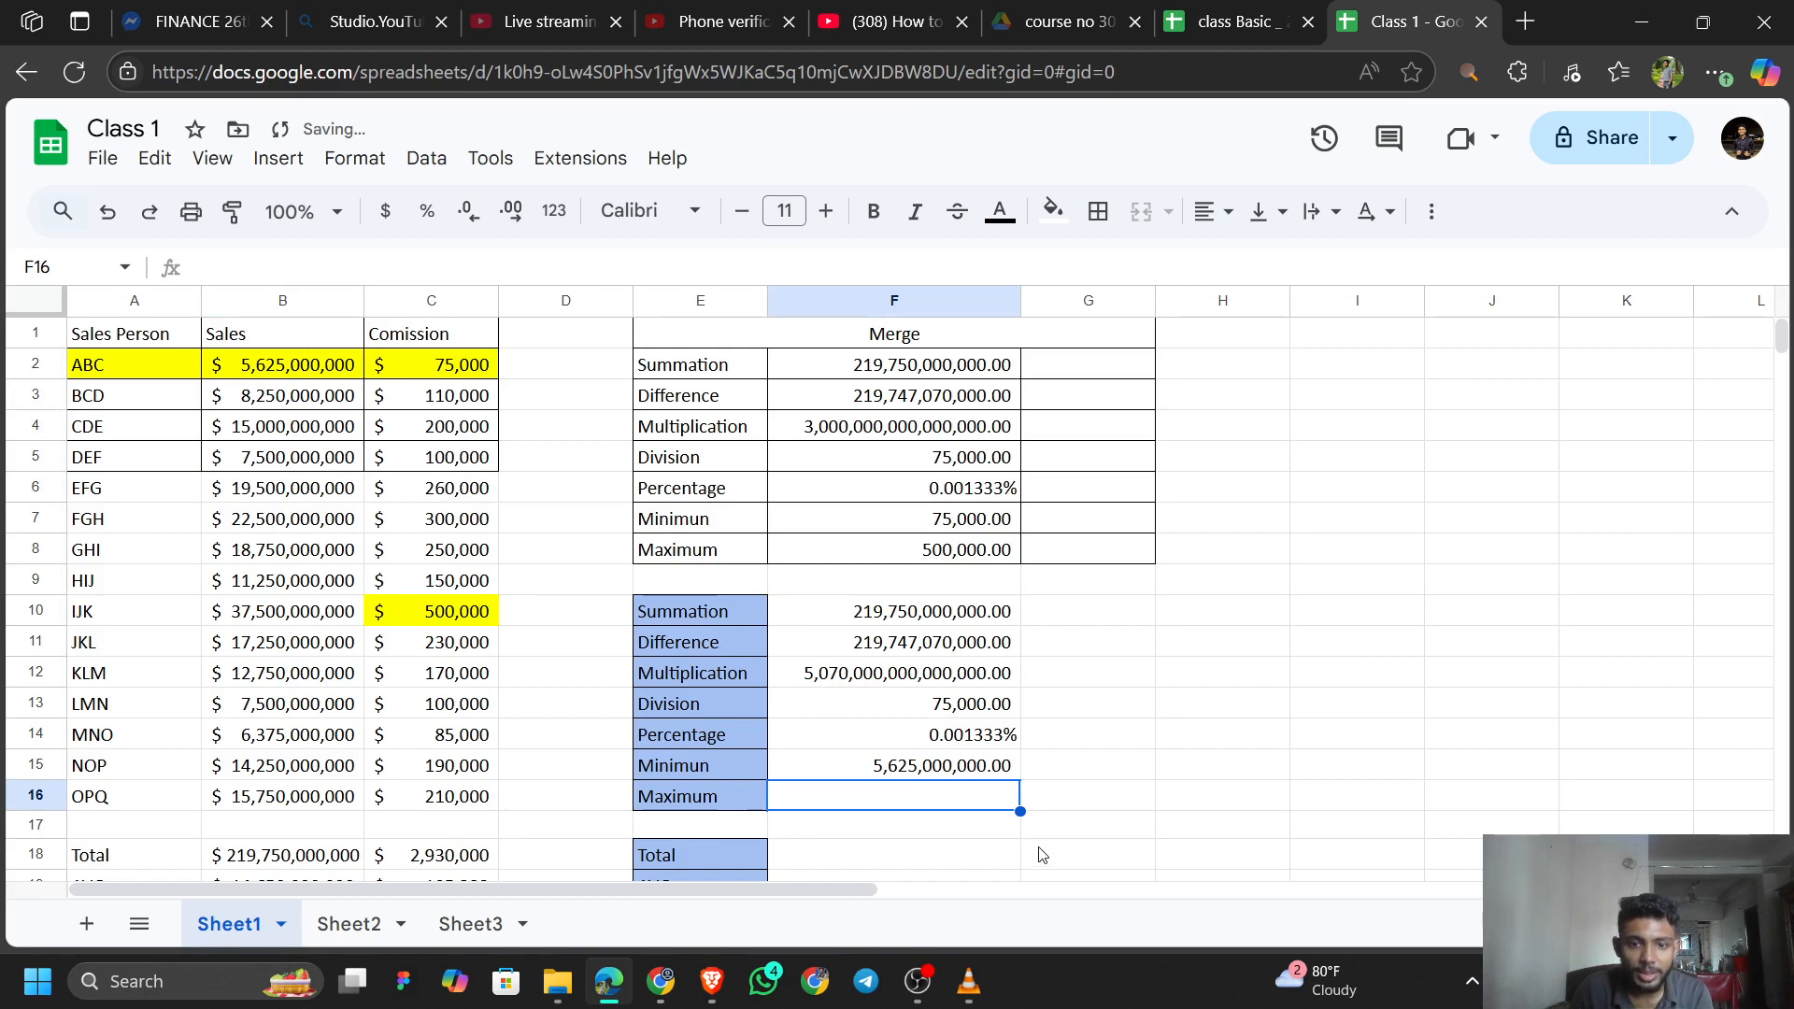
left_click(259, 367)
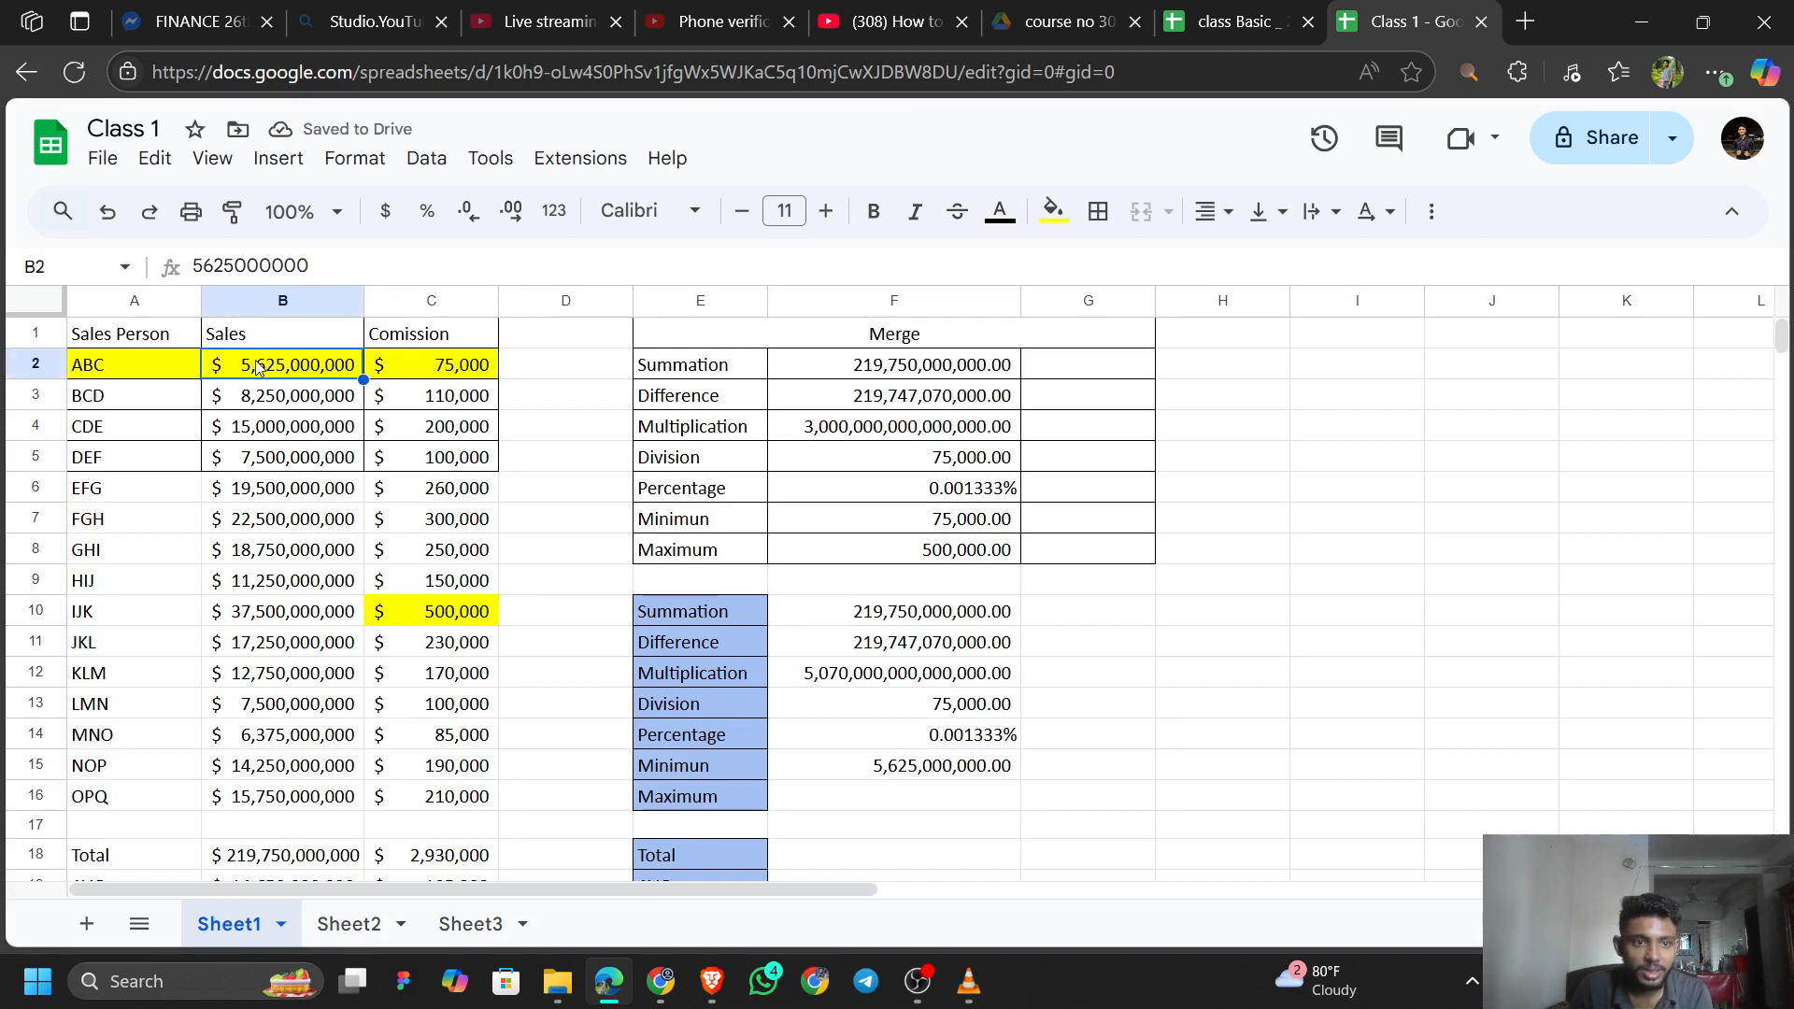
left_click(892, 804)
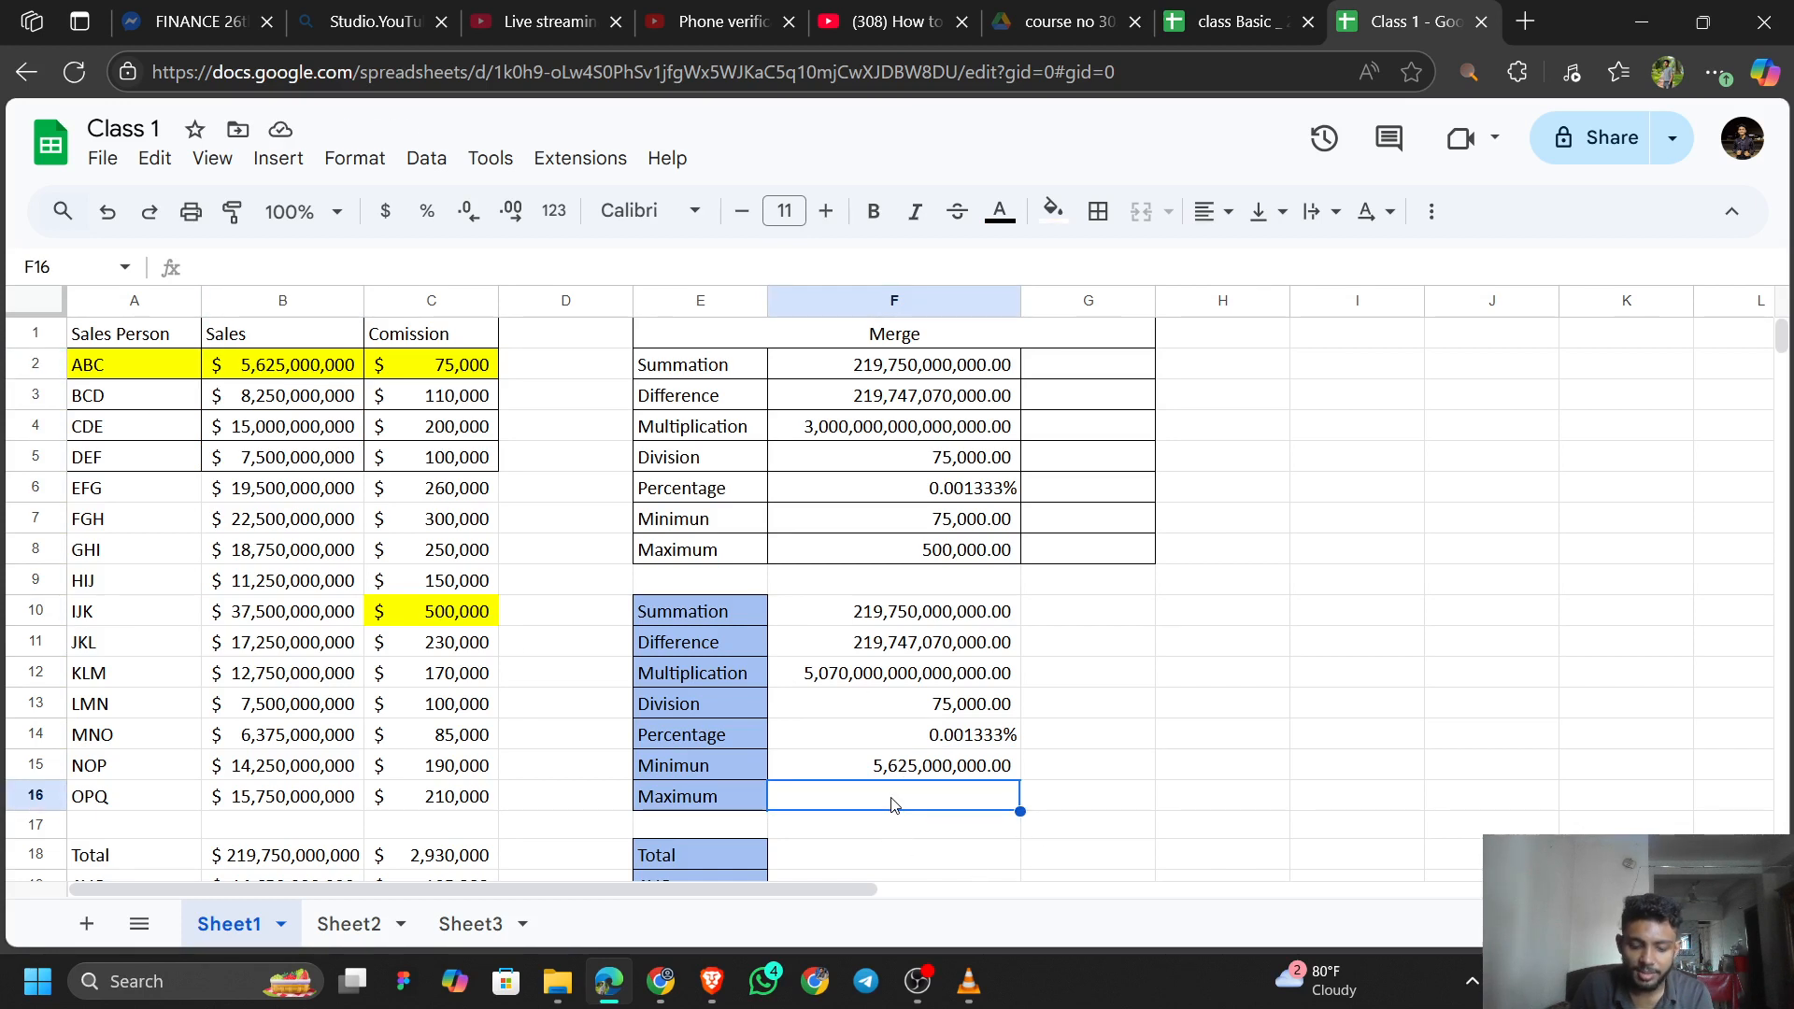
type("MAX")
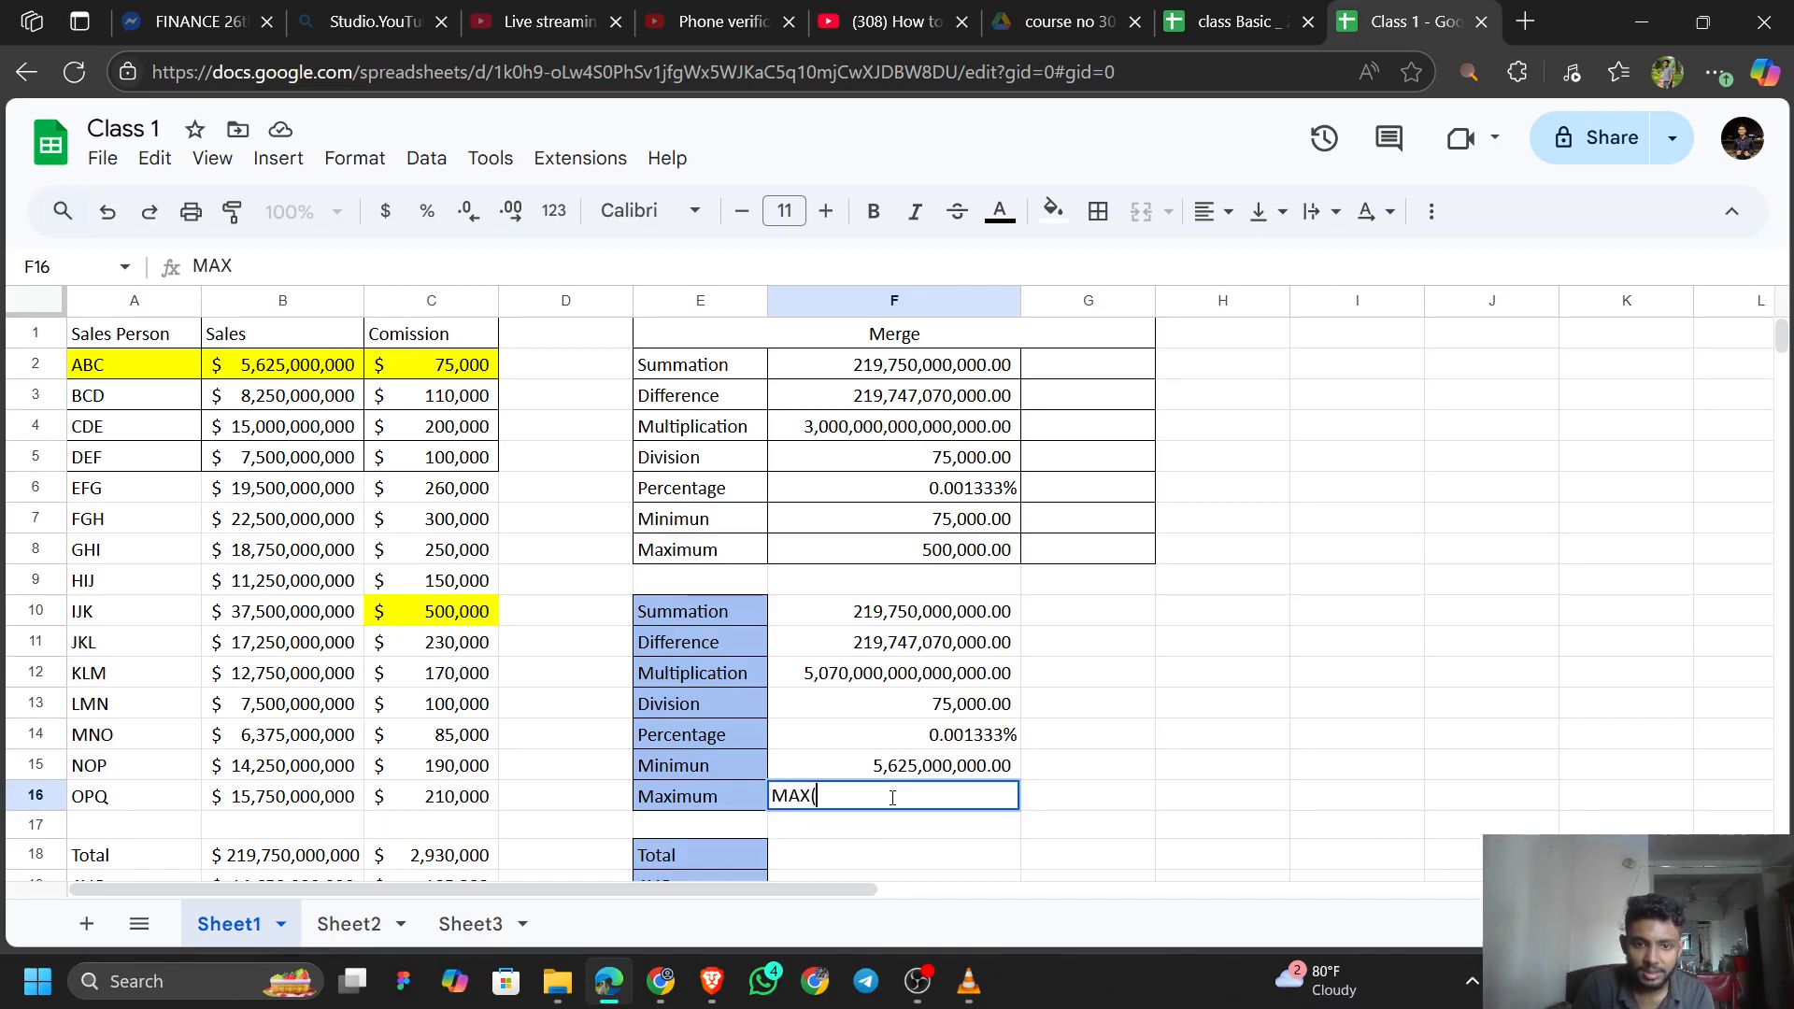
type("(")
key("BackSpace")
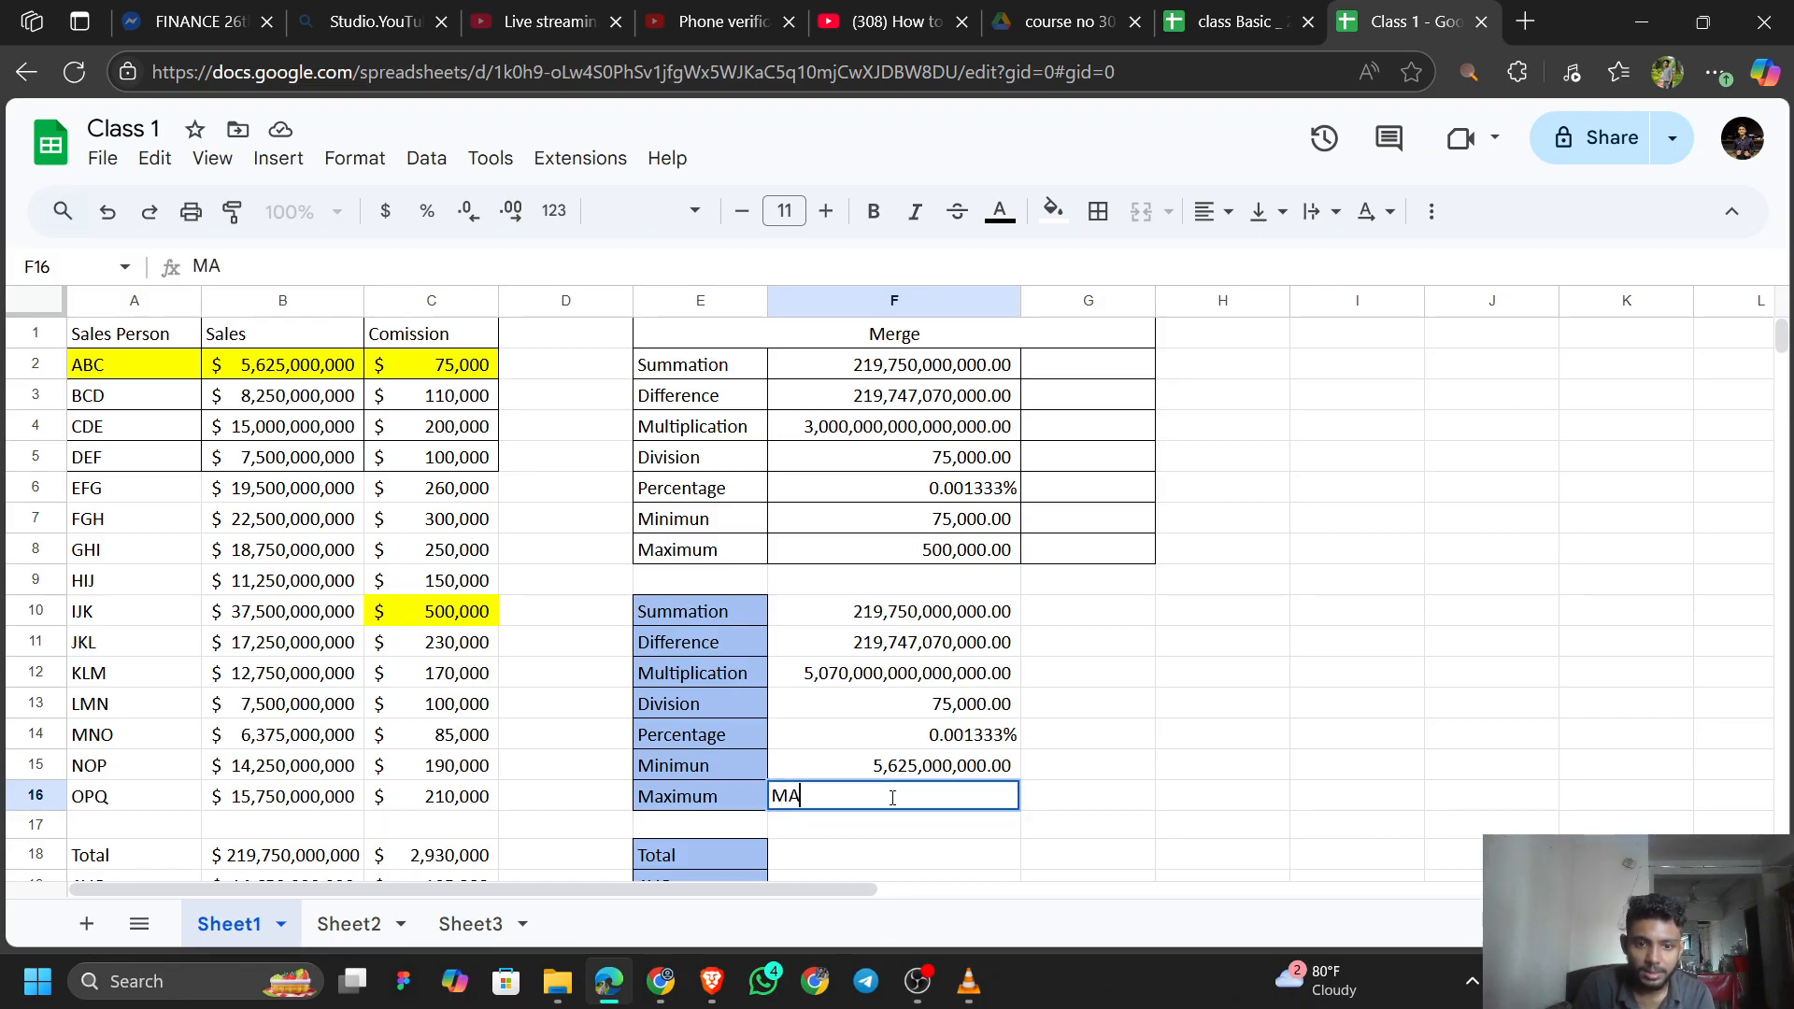
type("X(")
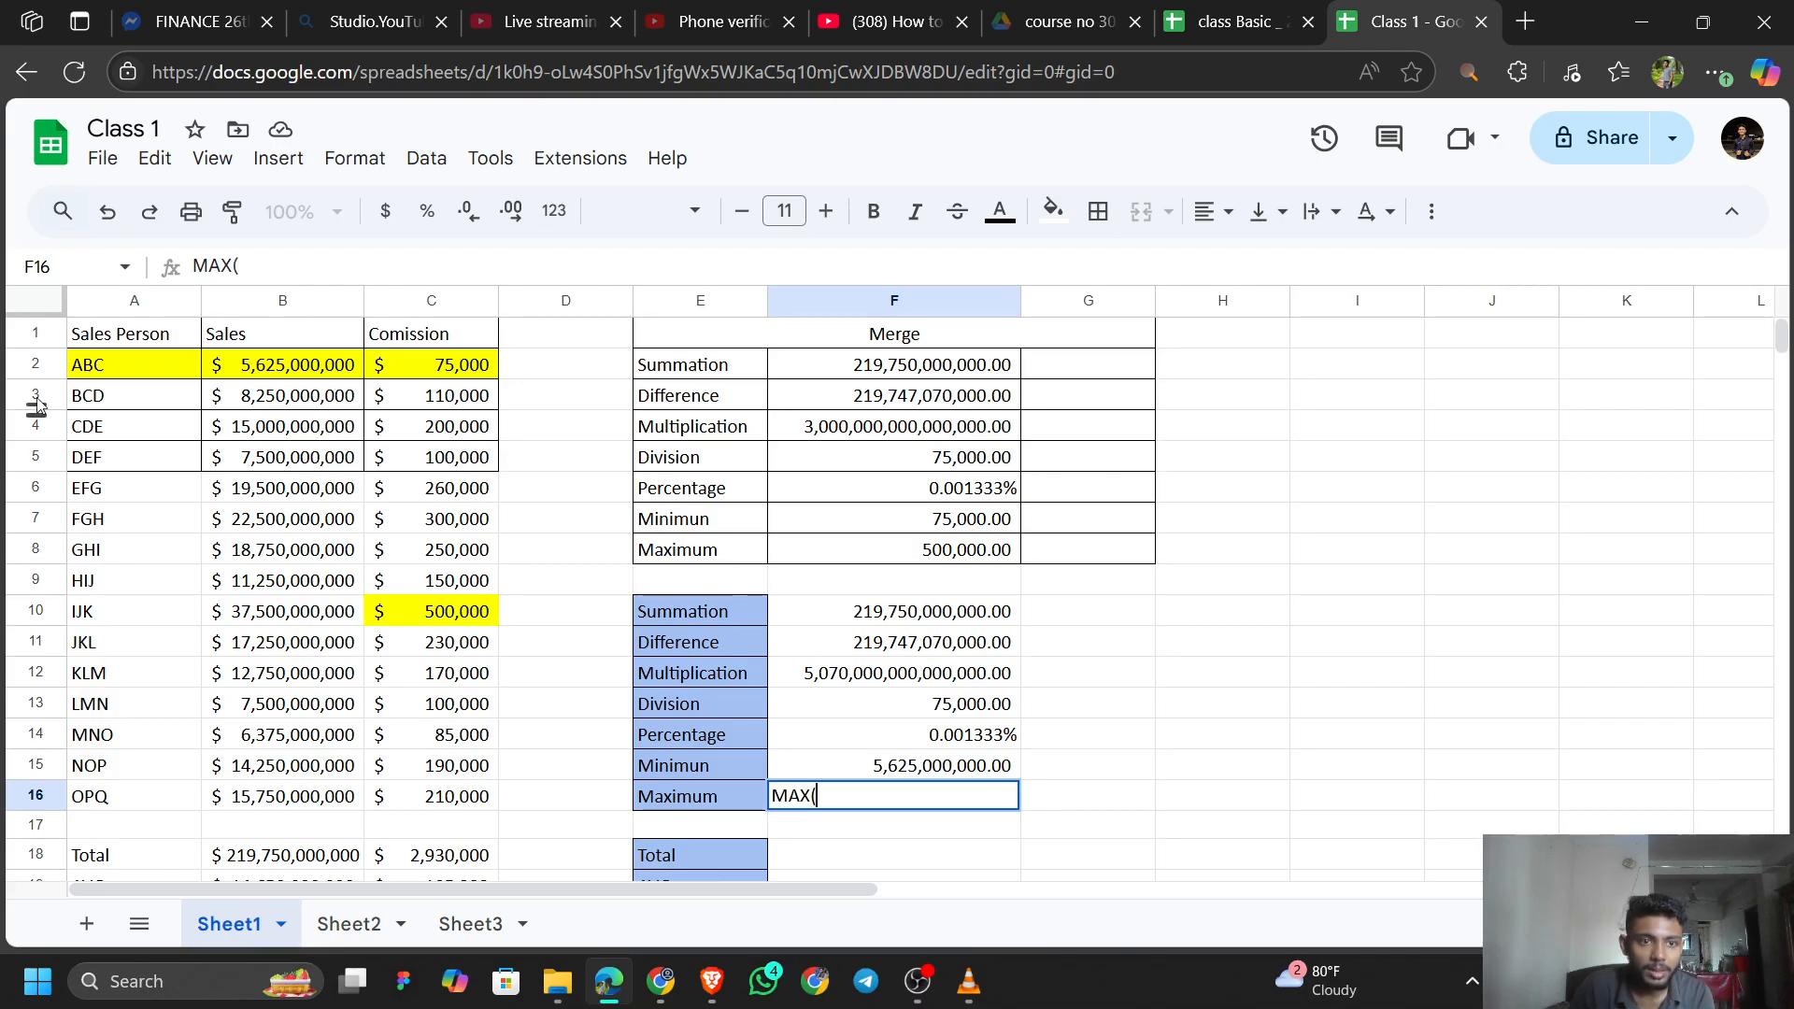
left_click(302, 372)
key("ctrl+shift+Down")
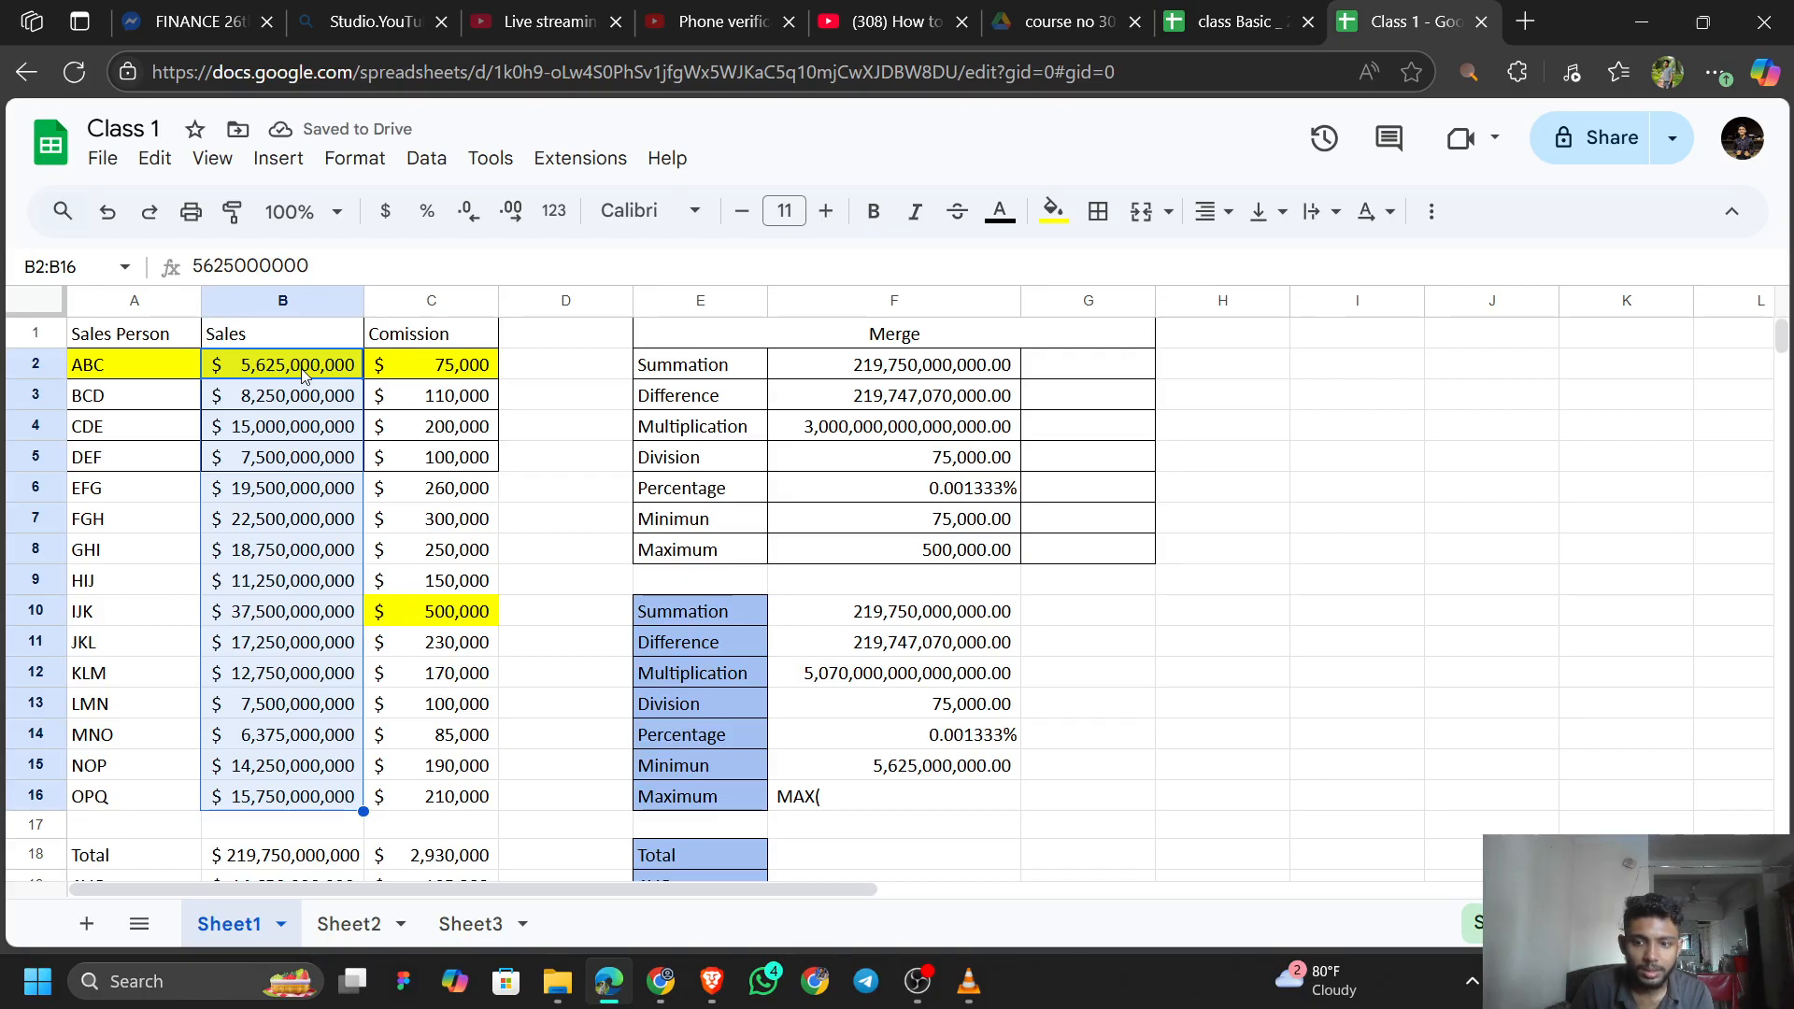
Enter =MAX(B2:B16) in F16, beside the blue Maximum label, replacing any text there, to find the highest Sales value.
left_click(864, 806)
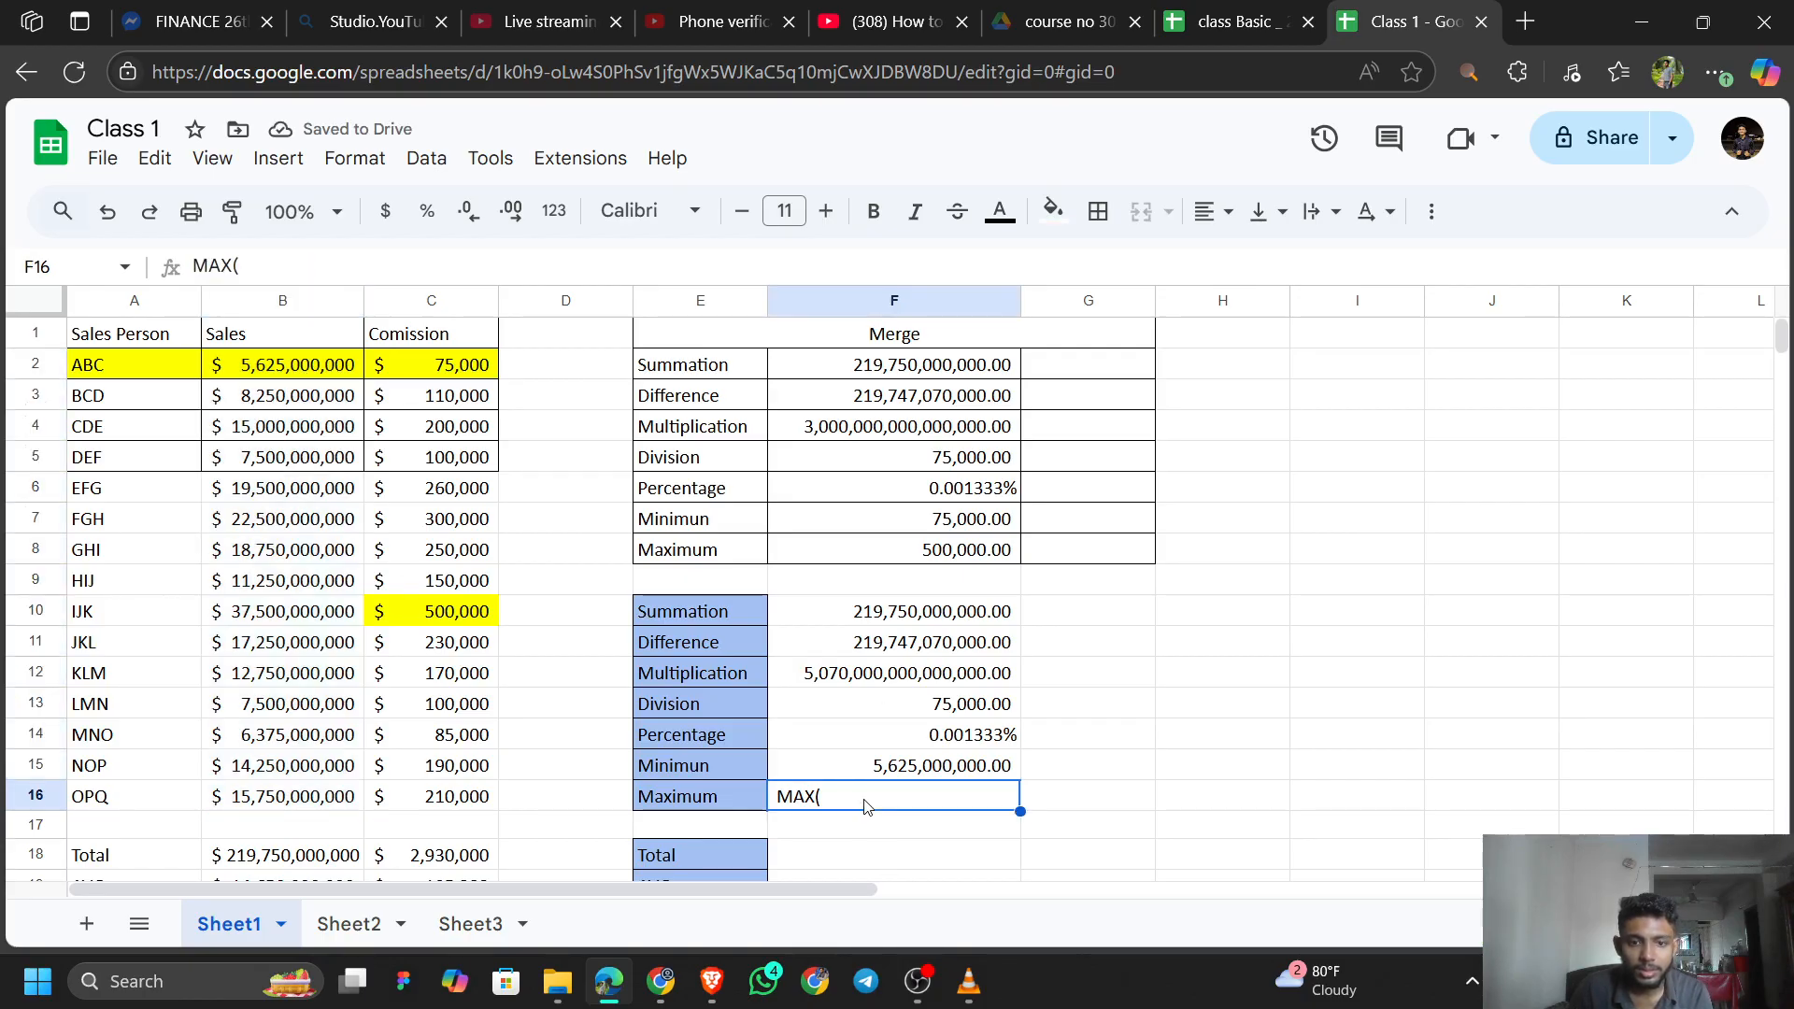
double_click(842, 794)
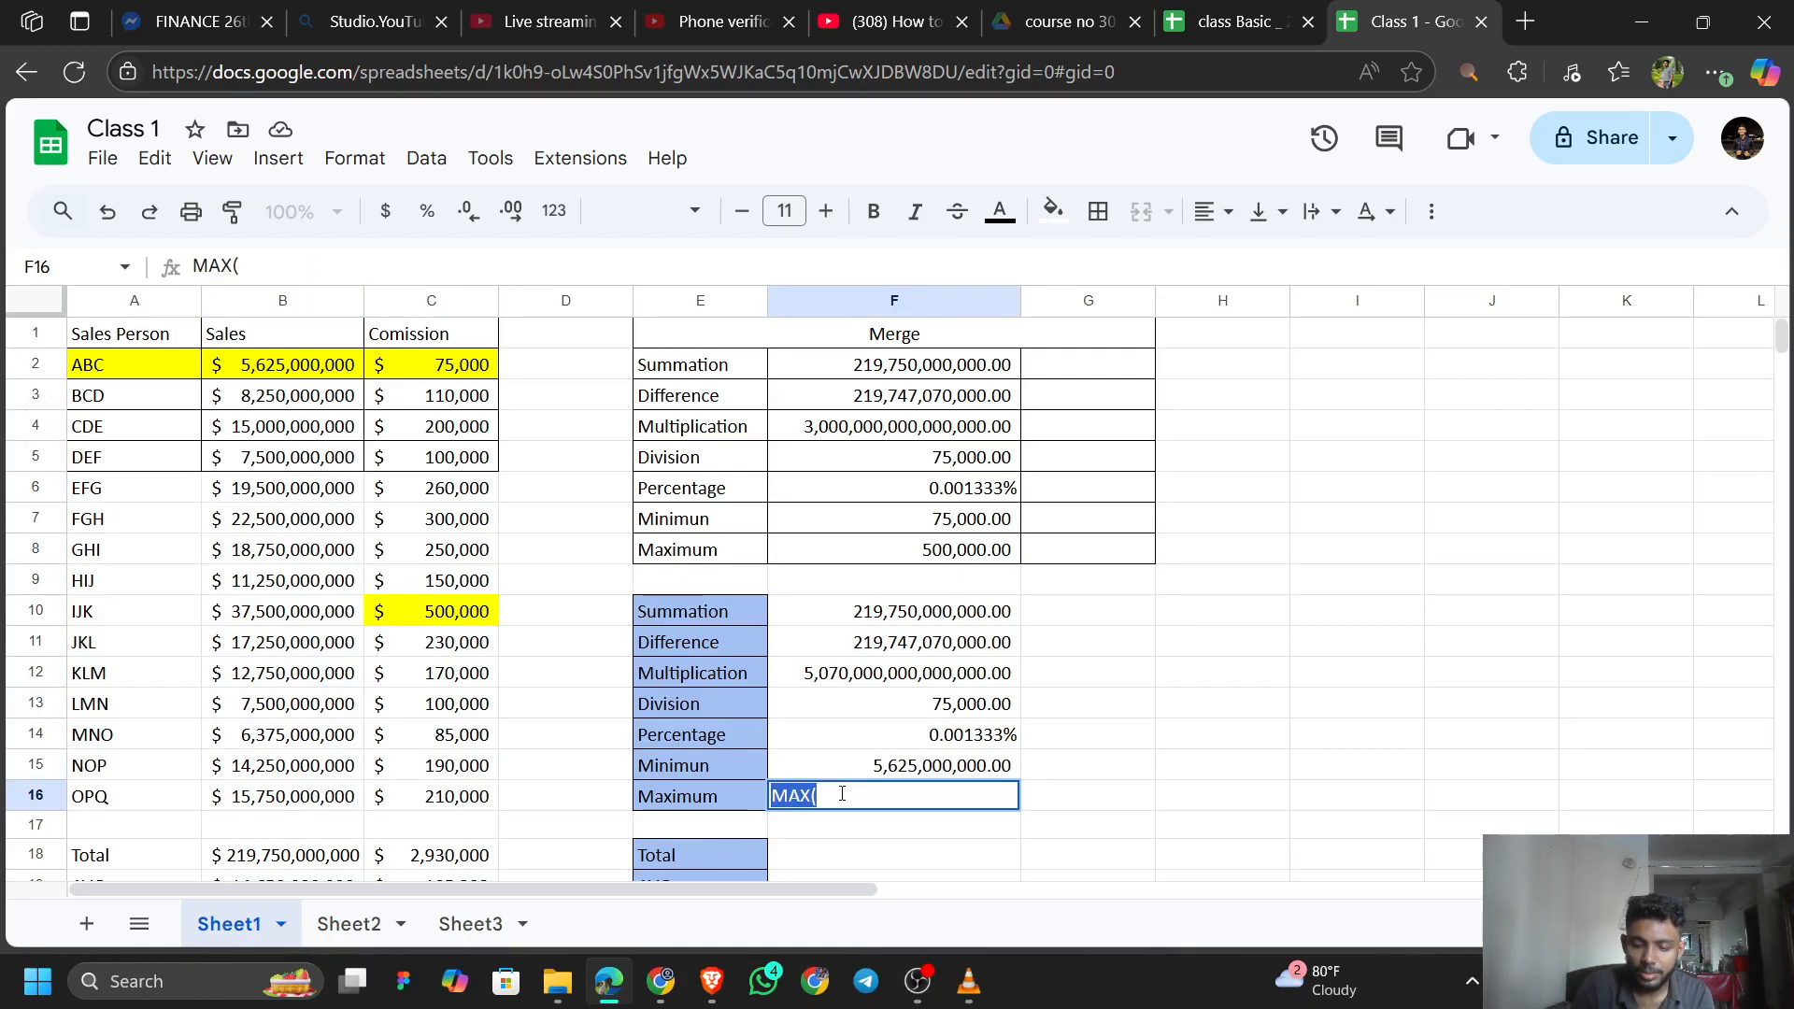
type("=M")
key("BackSpace")
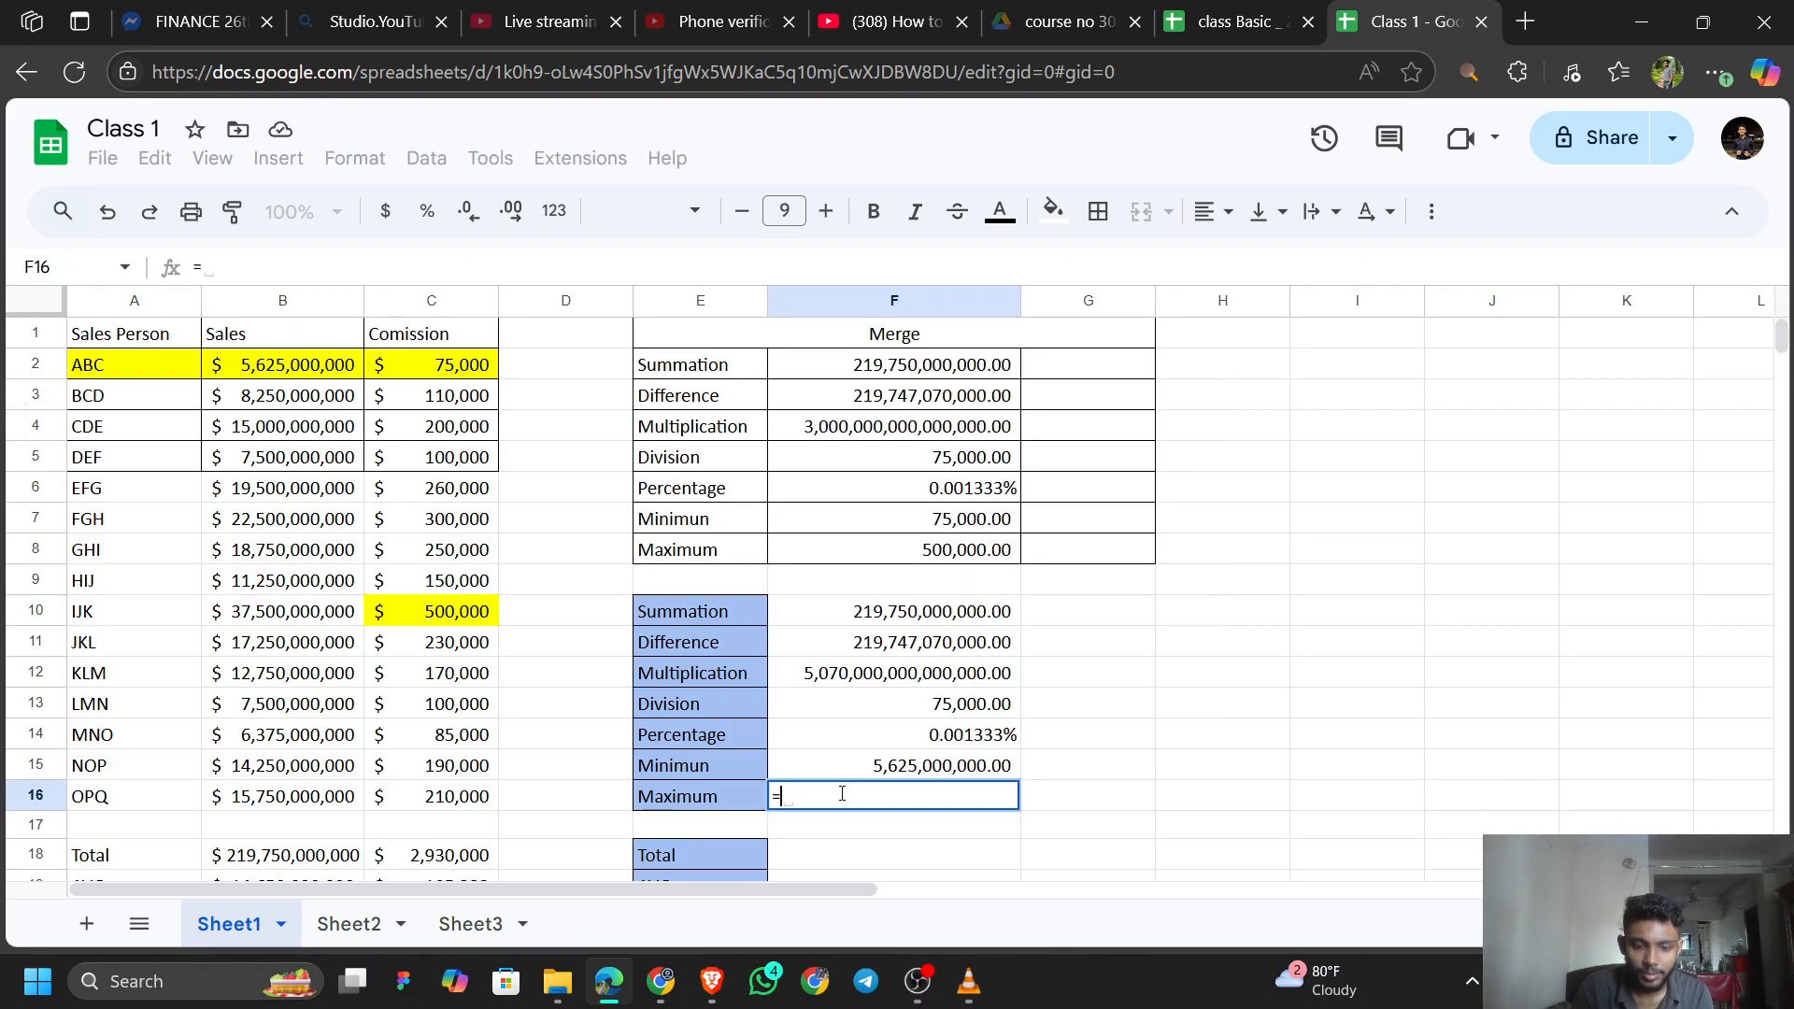
type("MAX(")
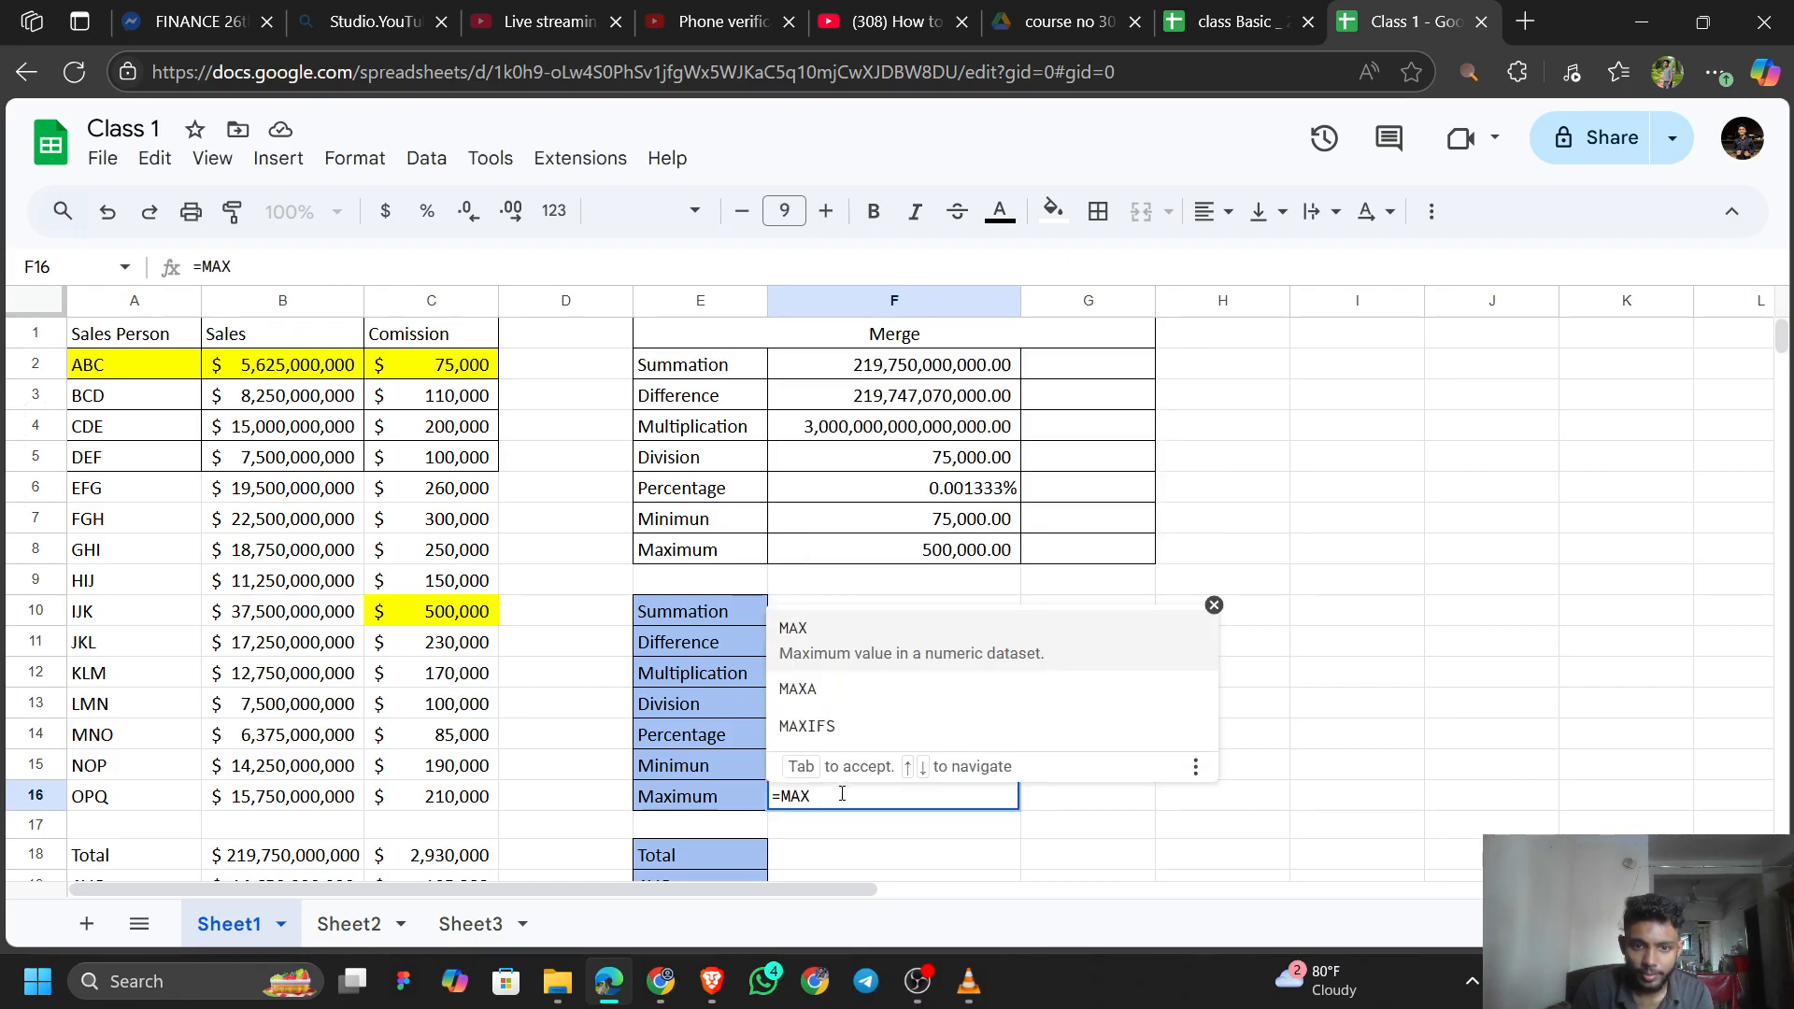
left_click(297, 365)
key("ctrl+shift+Down")
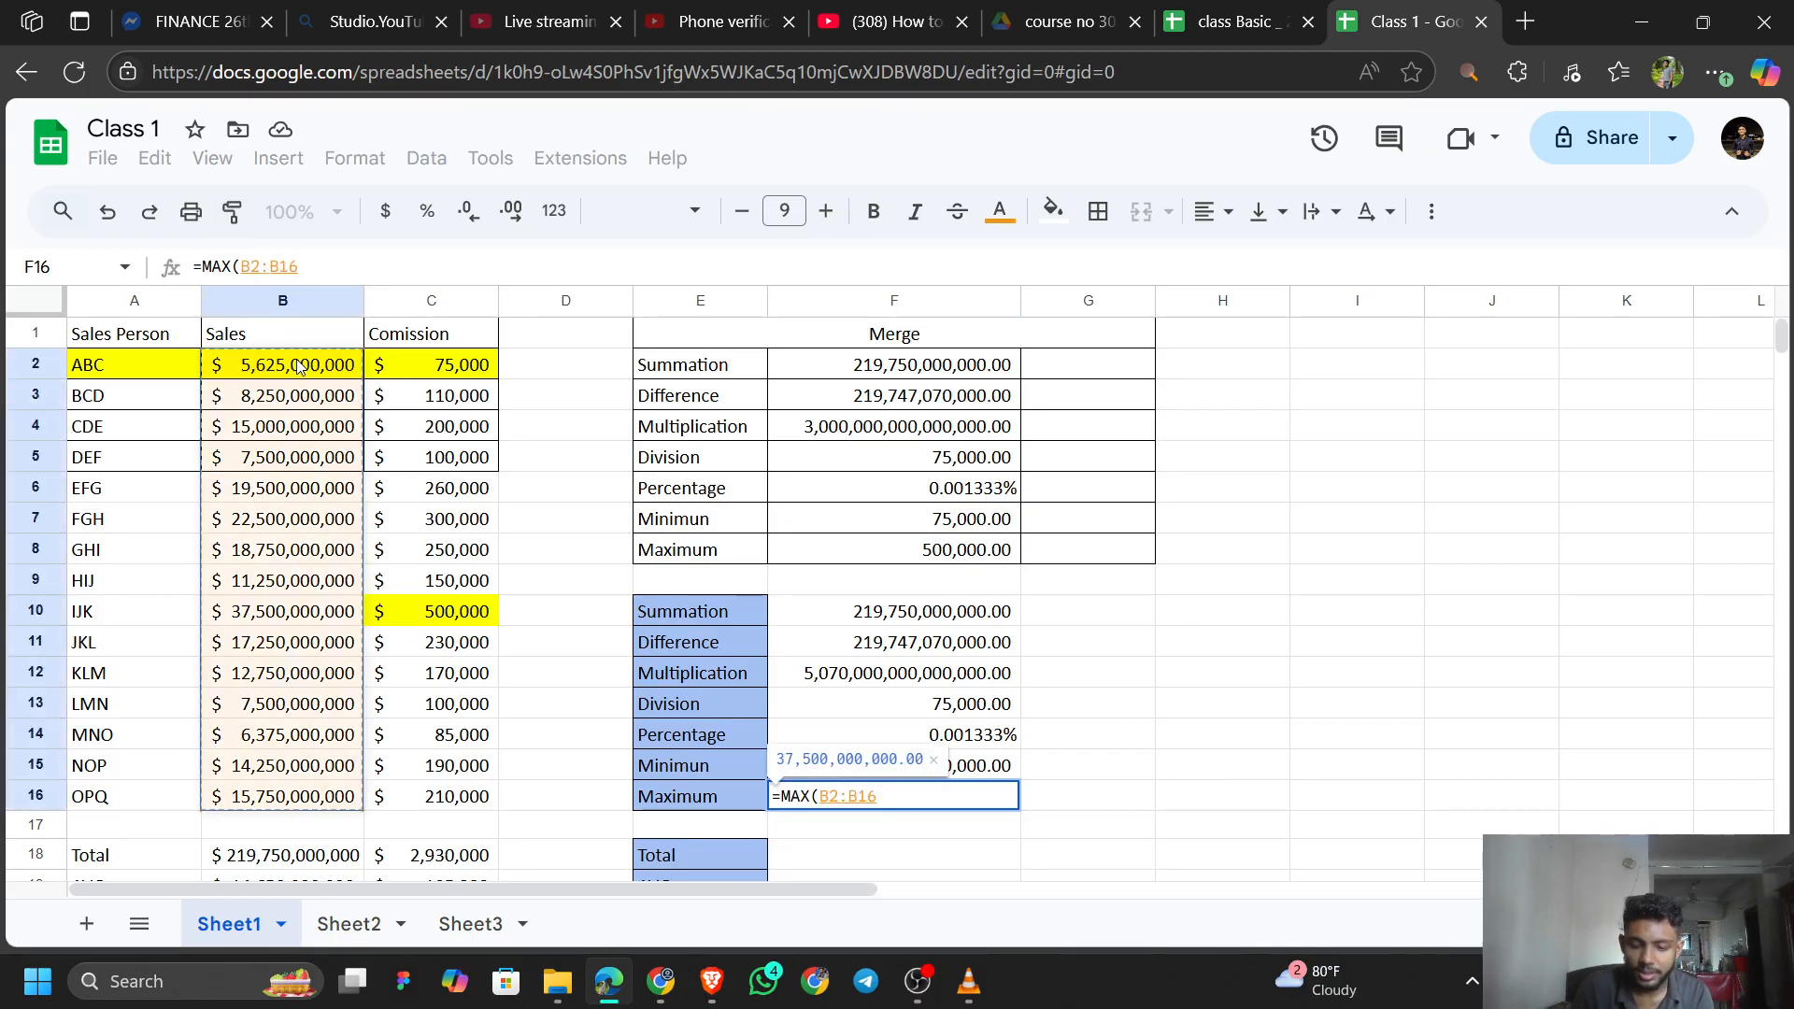
key("Return")
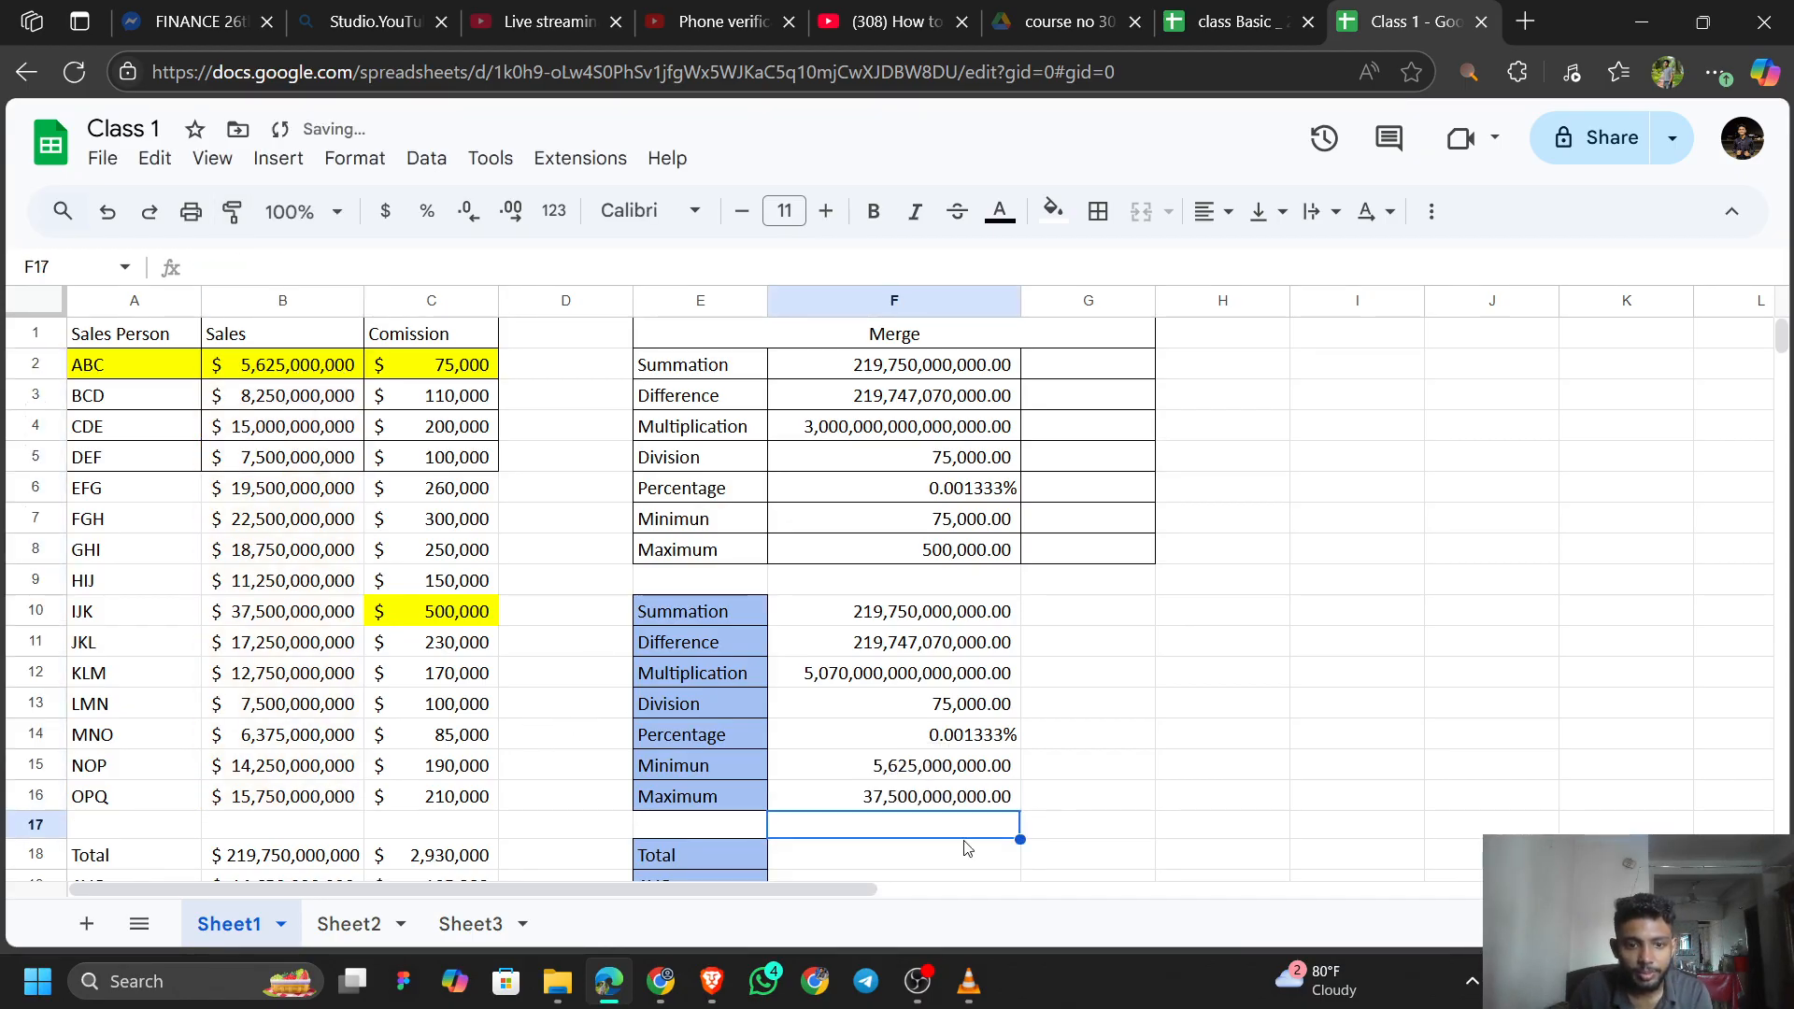
Enter =SUM(B2:B16) in F18, beside the blue Total label, to total the Sales column.
scroll(966, 847, "down", 2)
left_click(811, 731)
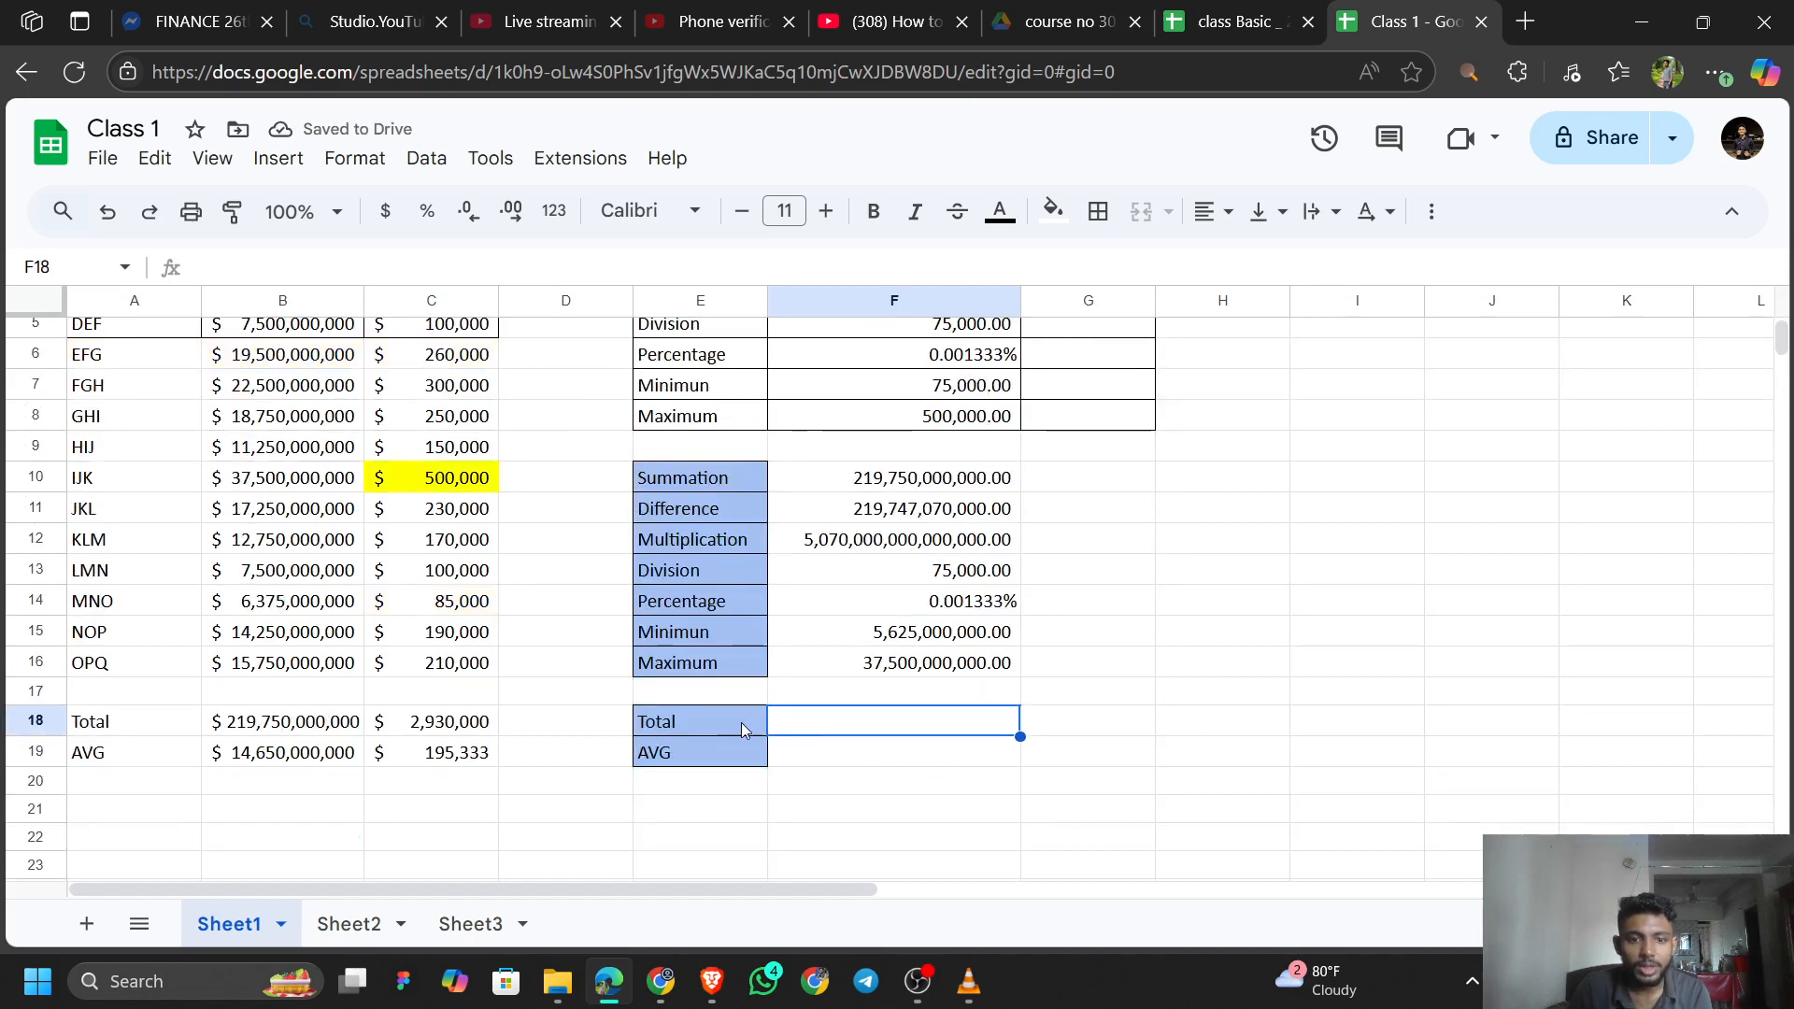
scroll(551, 596, "up", 2)
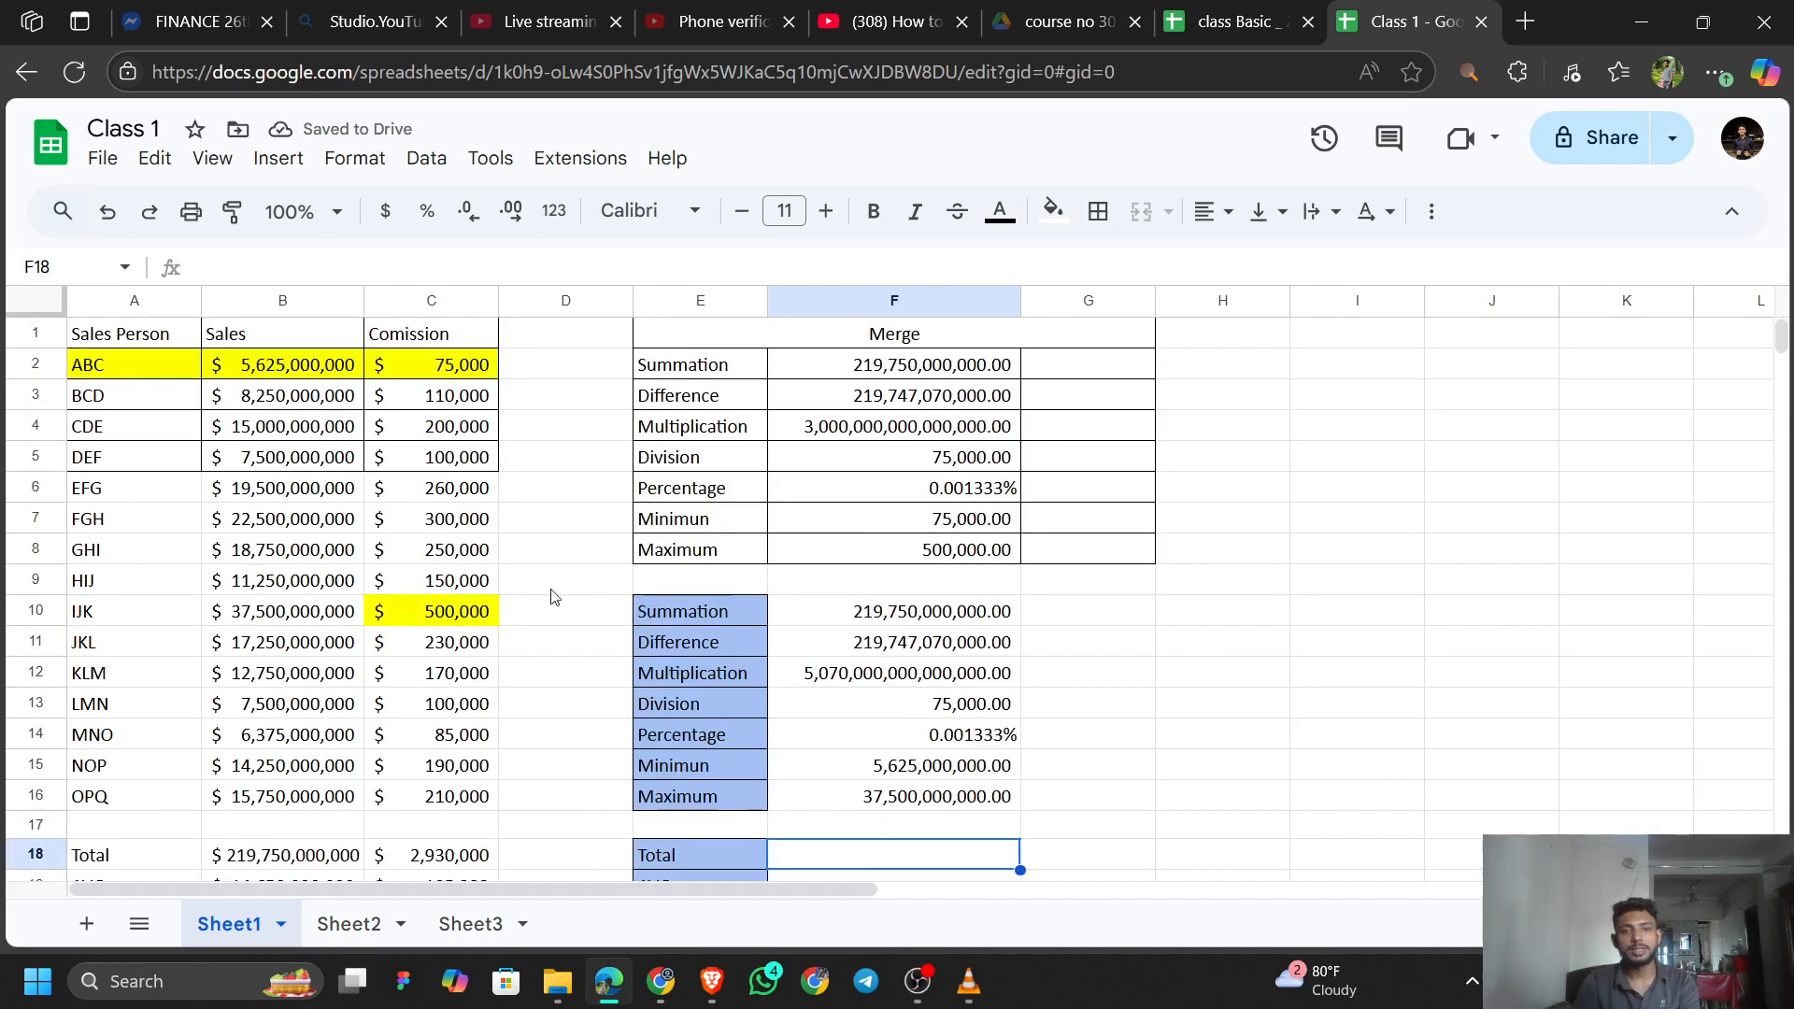
scroll(962, 693, "down", 2)
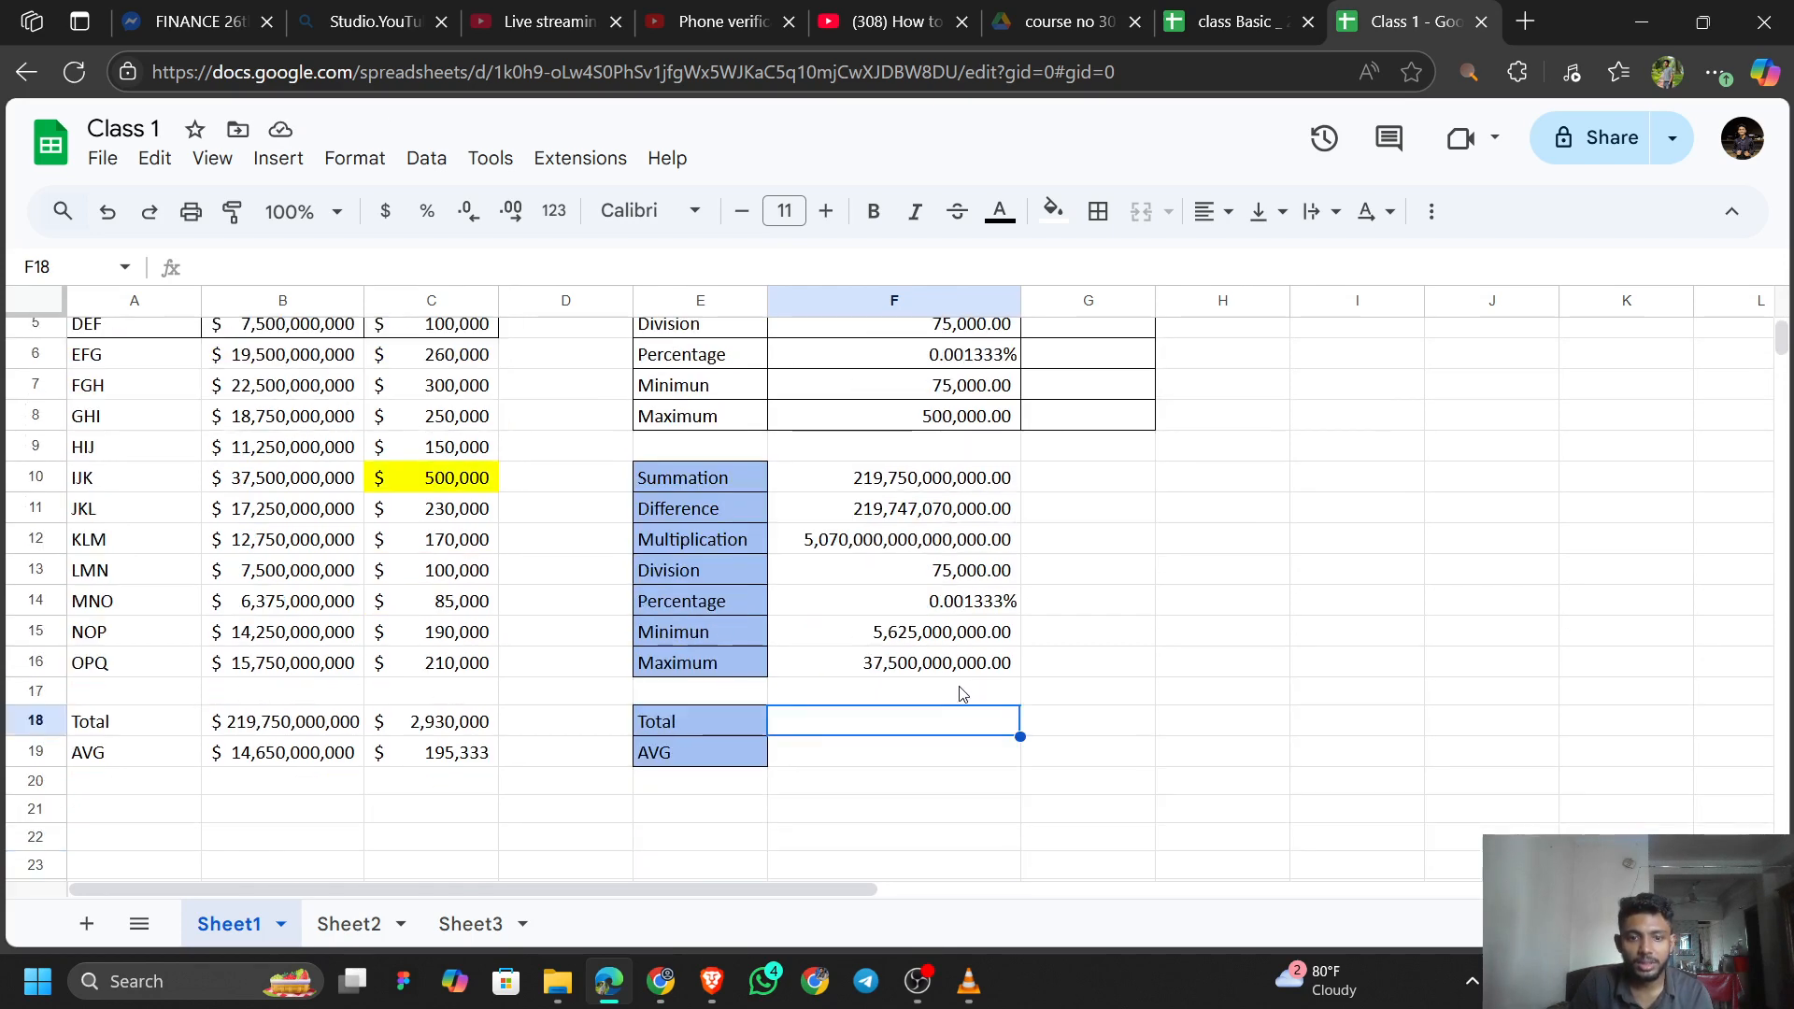
type("=")
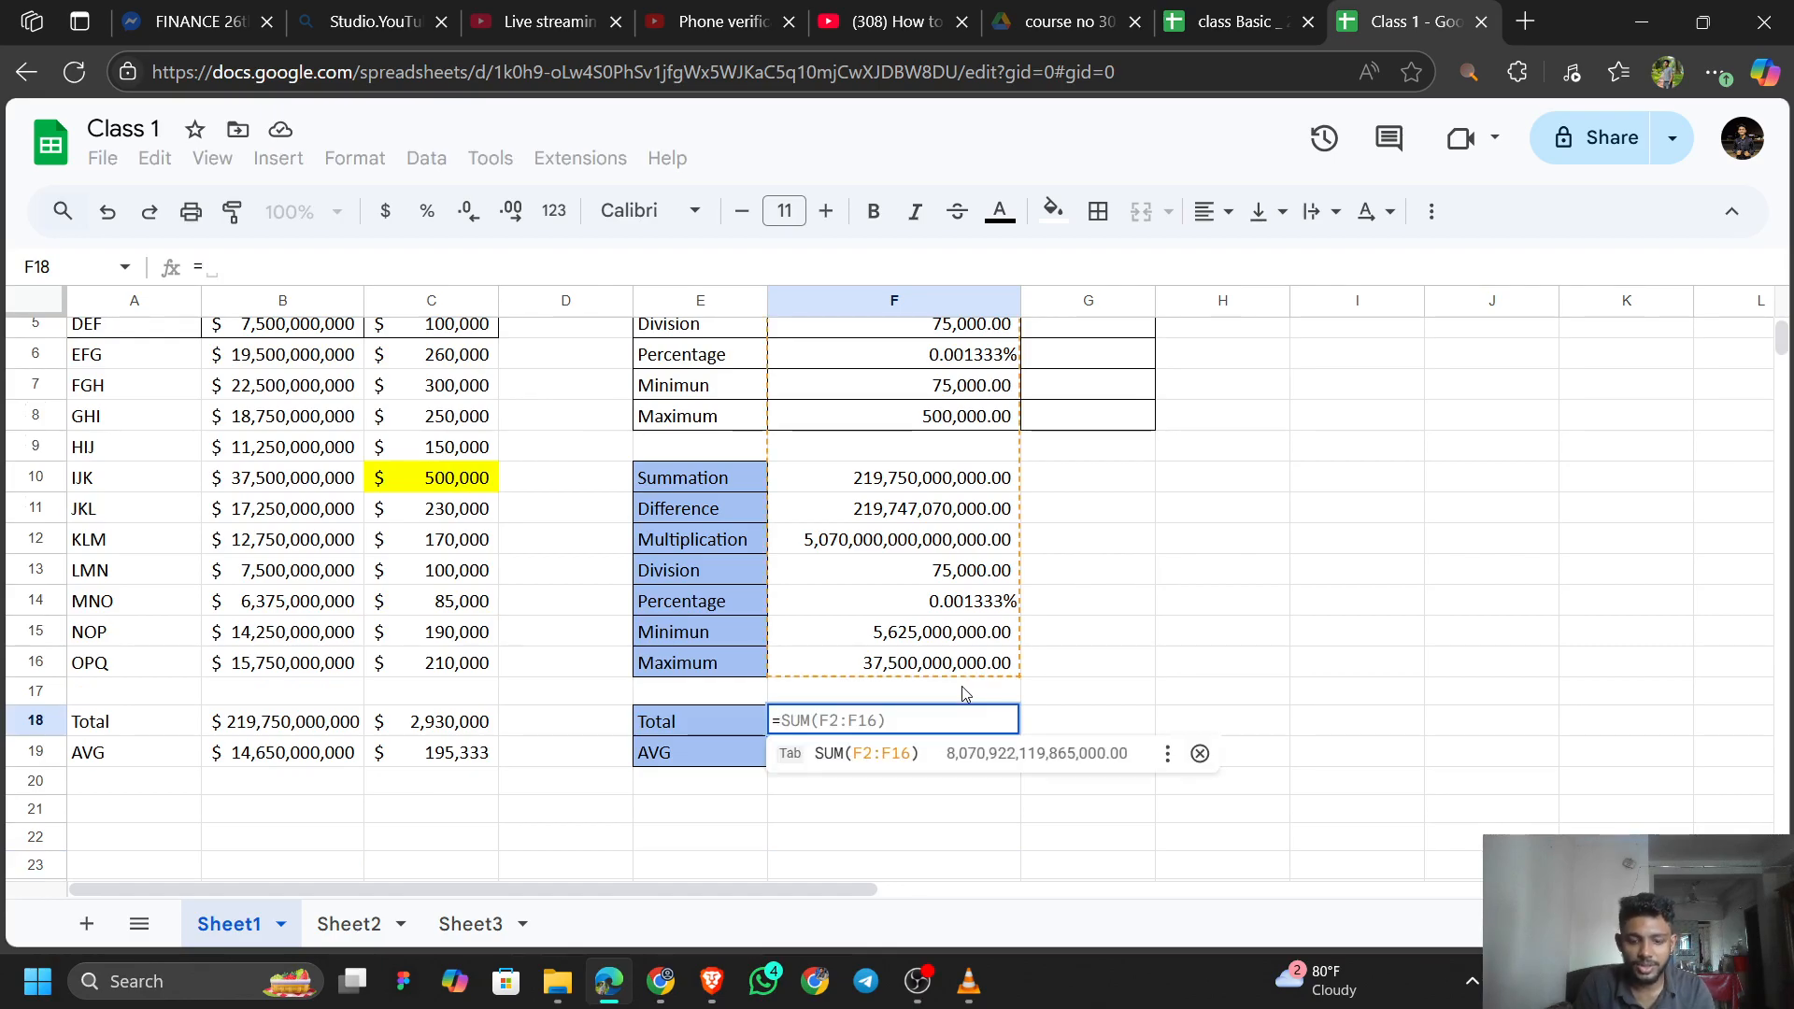
type("sum")
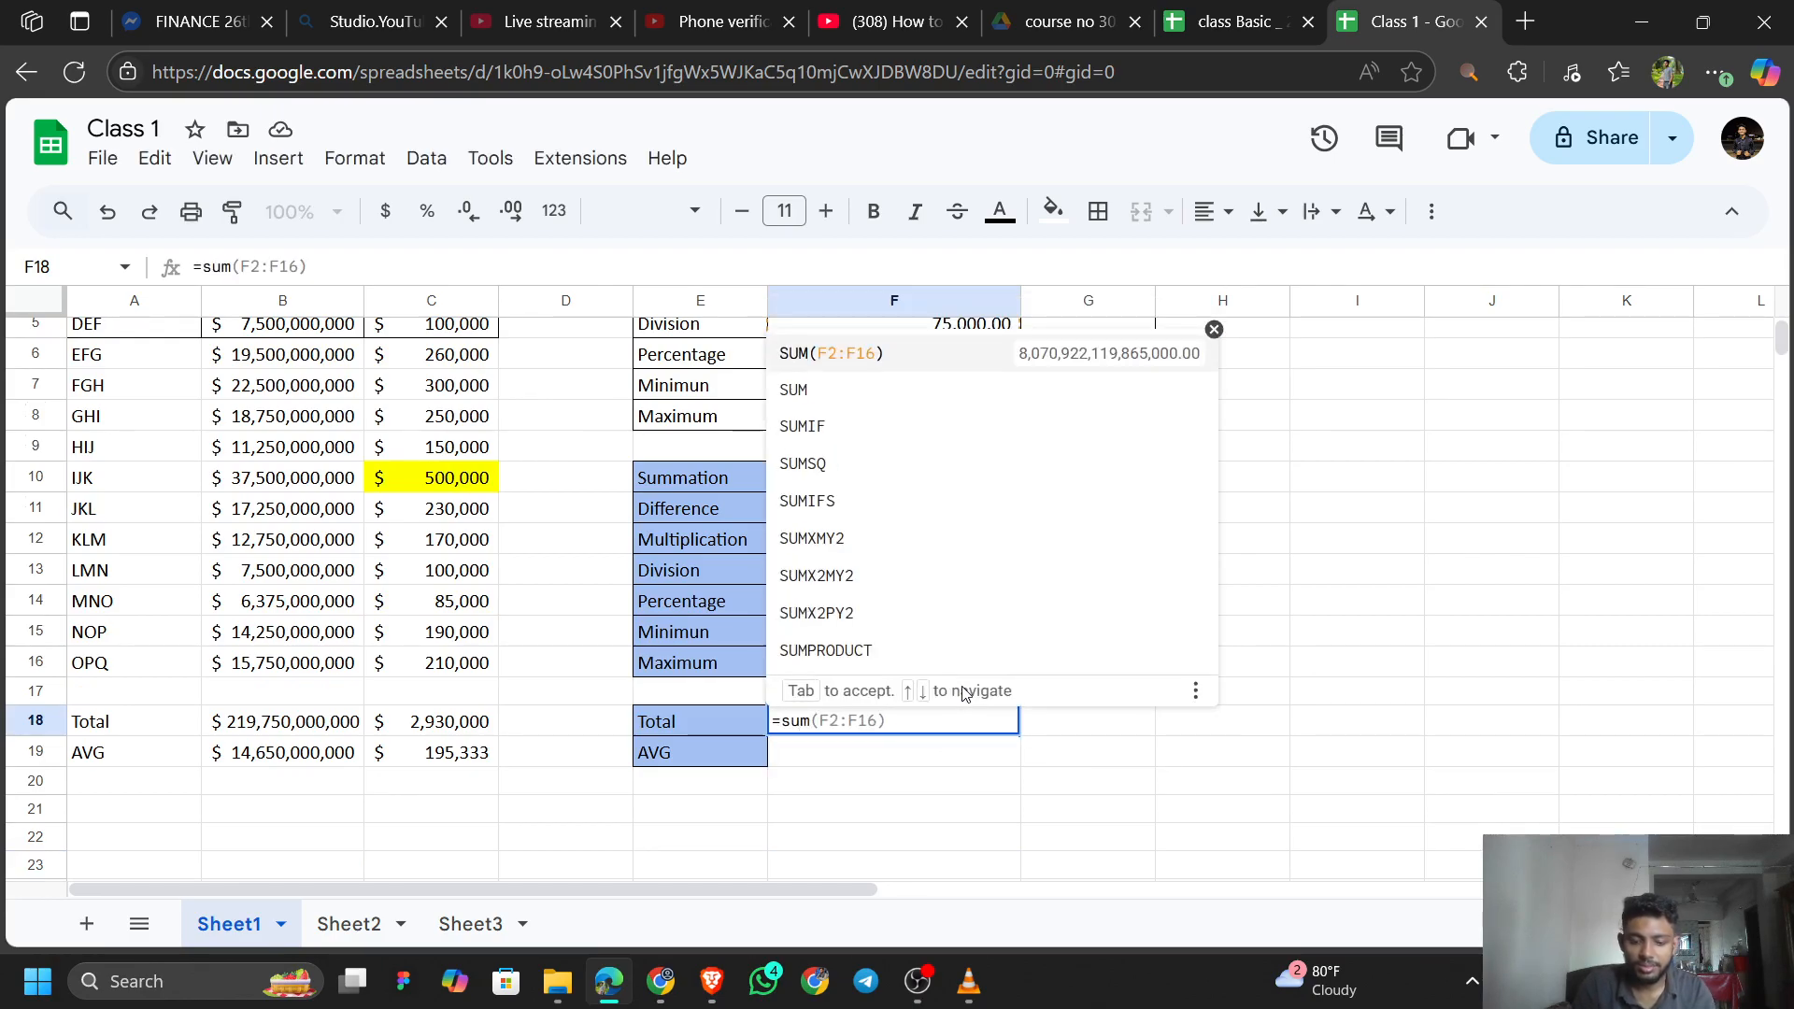
type("(")
scroll(290, 428, "up", 3)
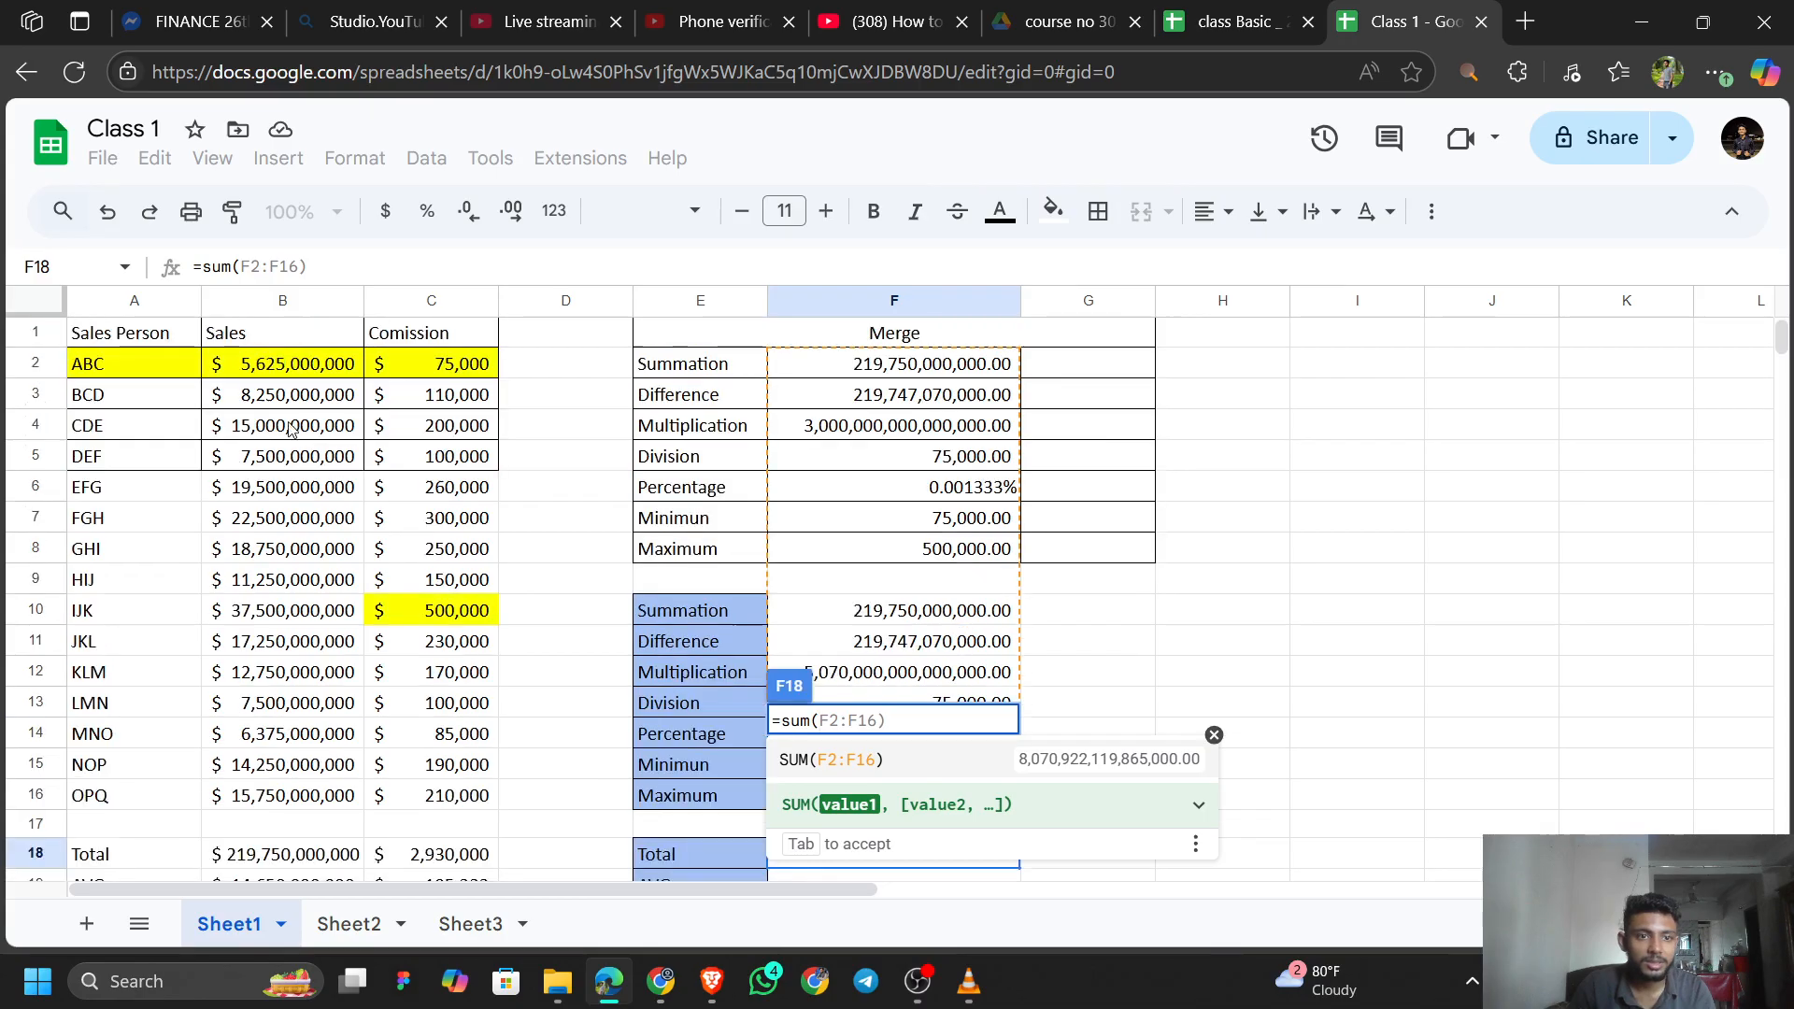
left_click(271, 375)
key("ctrl+shift+Down")
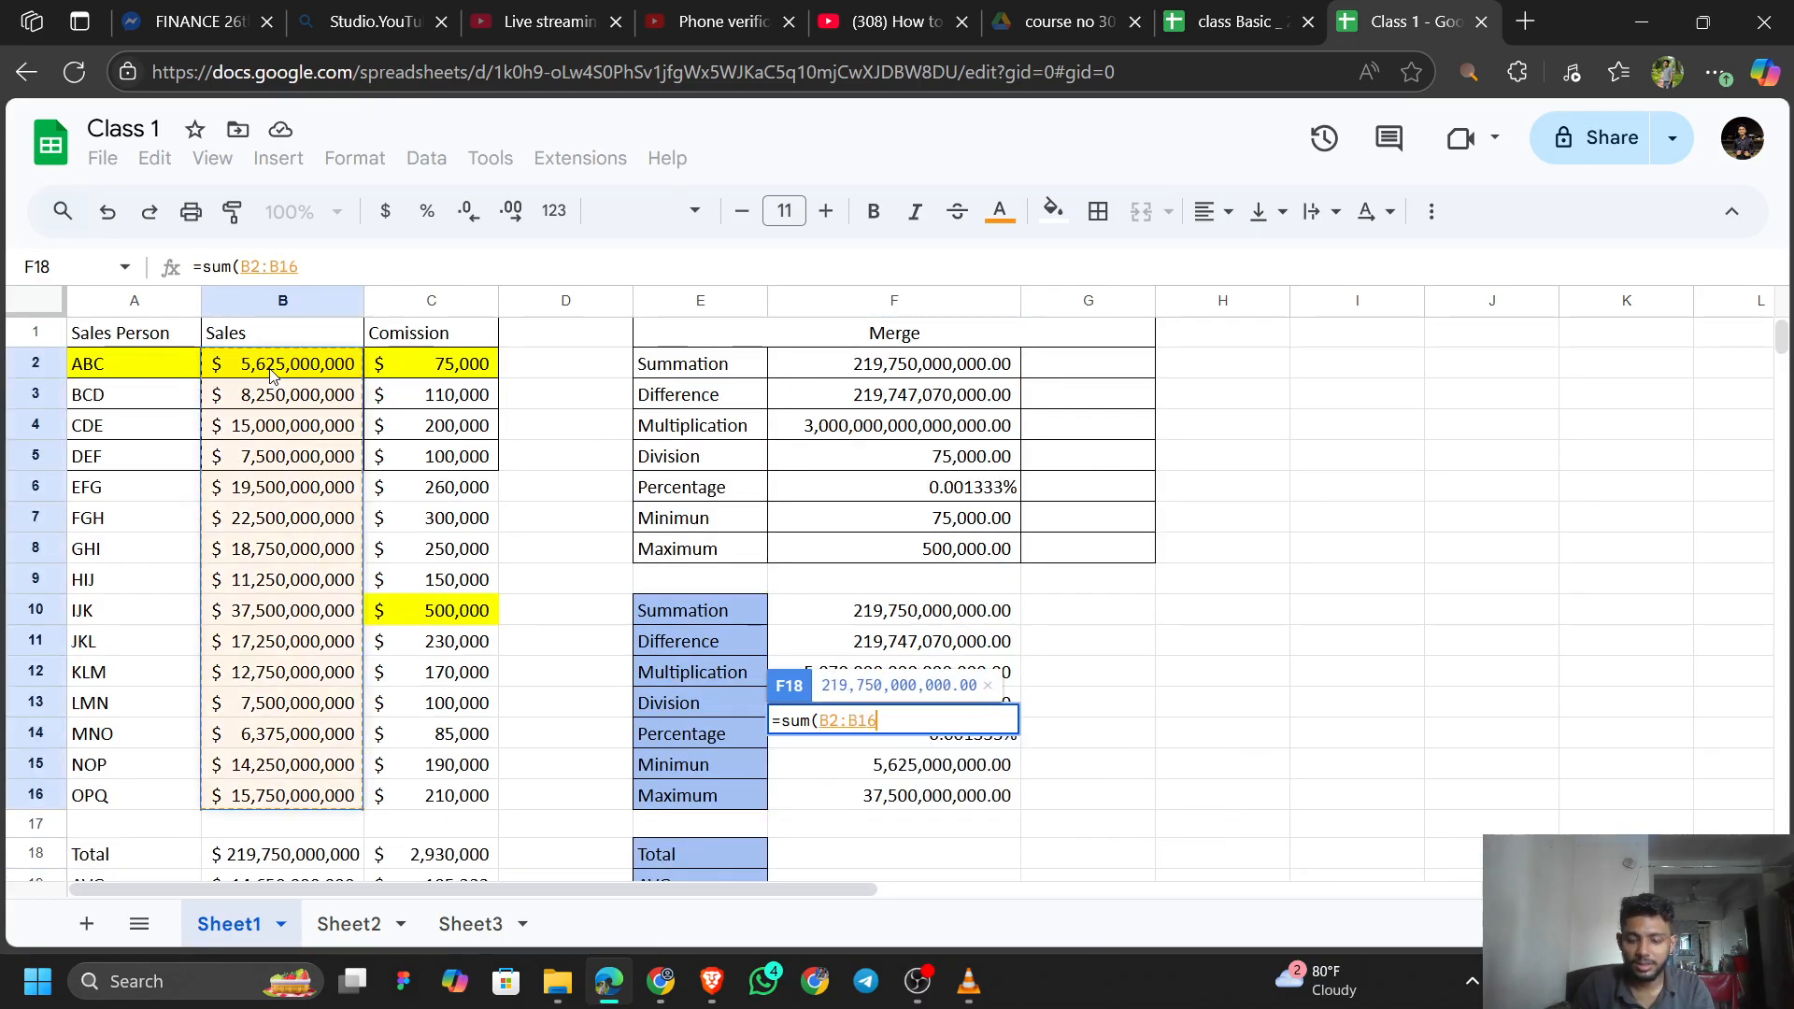
key("Return")
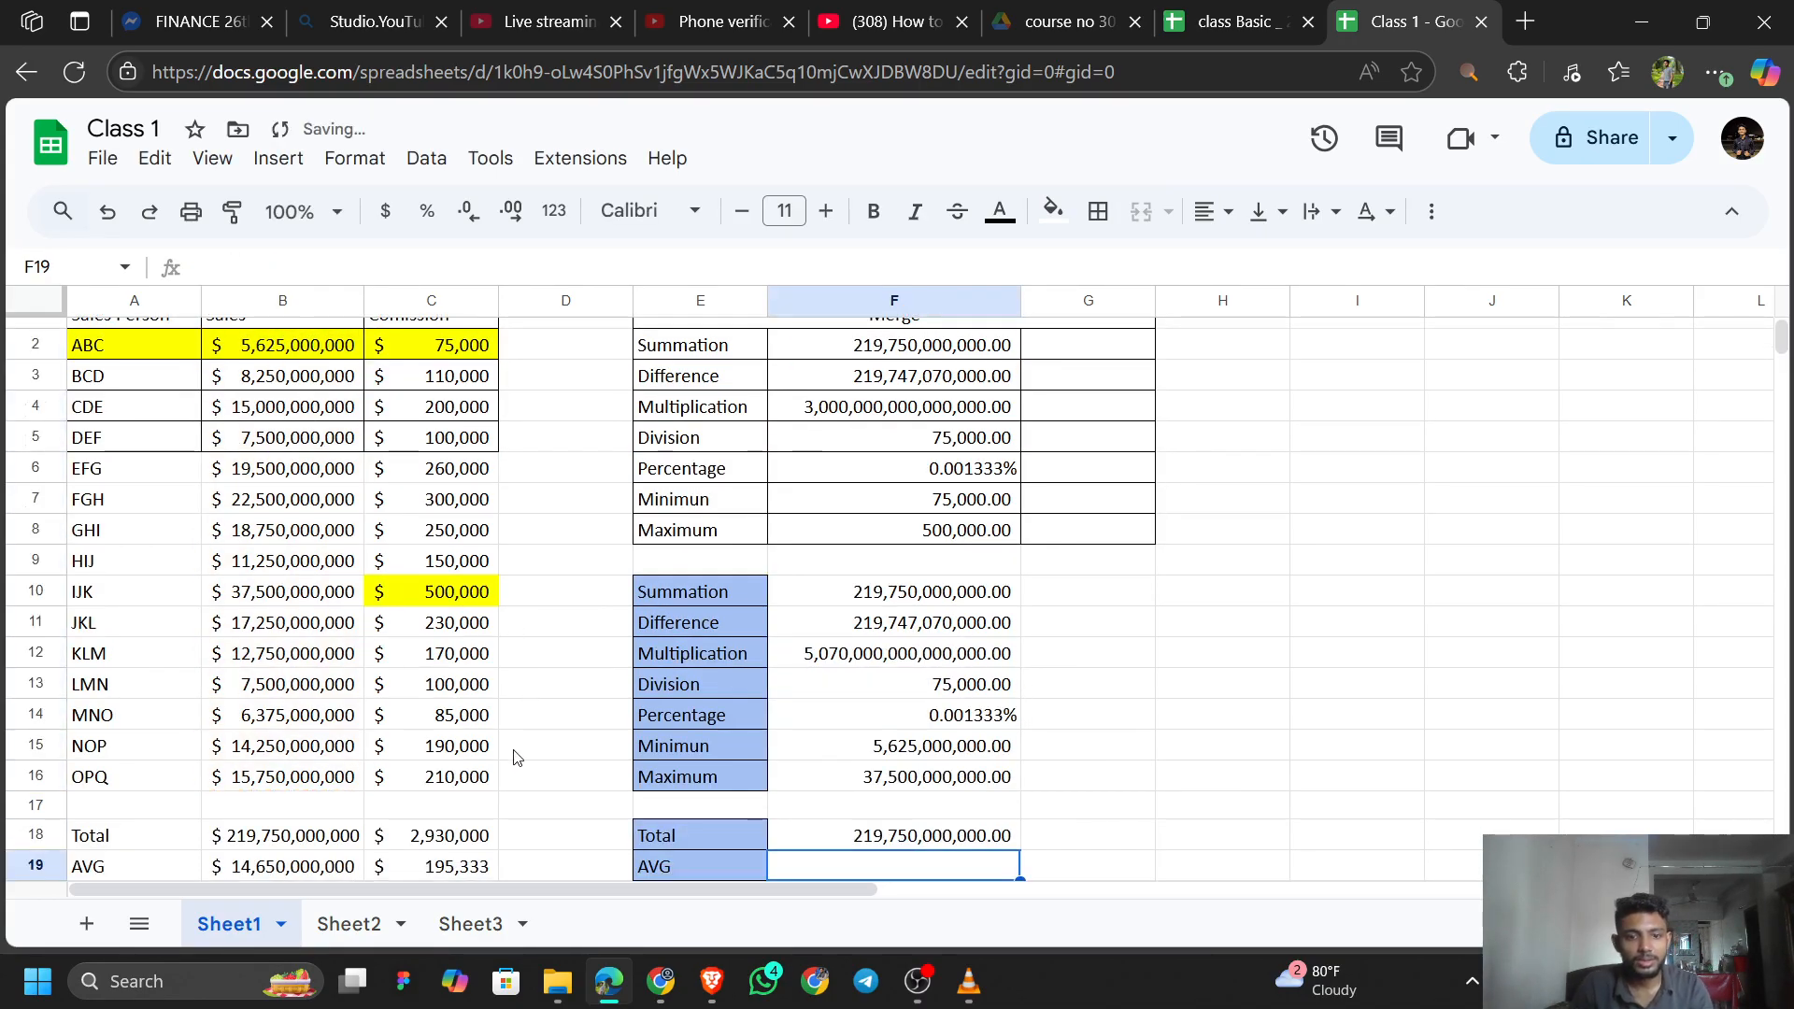
Enter =AVERAGE(B2:B16) in F19, beside the blue AVG label, to average the Sales column.
scroll(518, 752, "down", 2)
type("=")
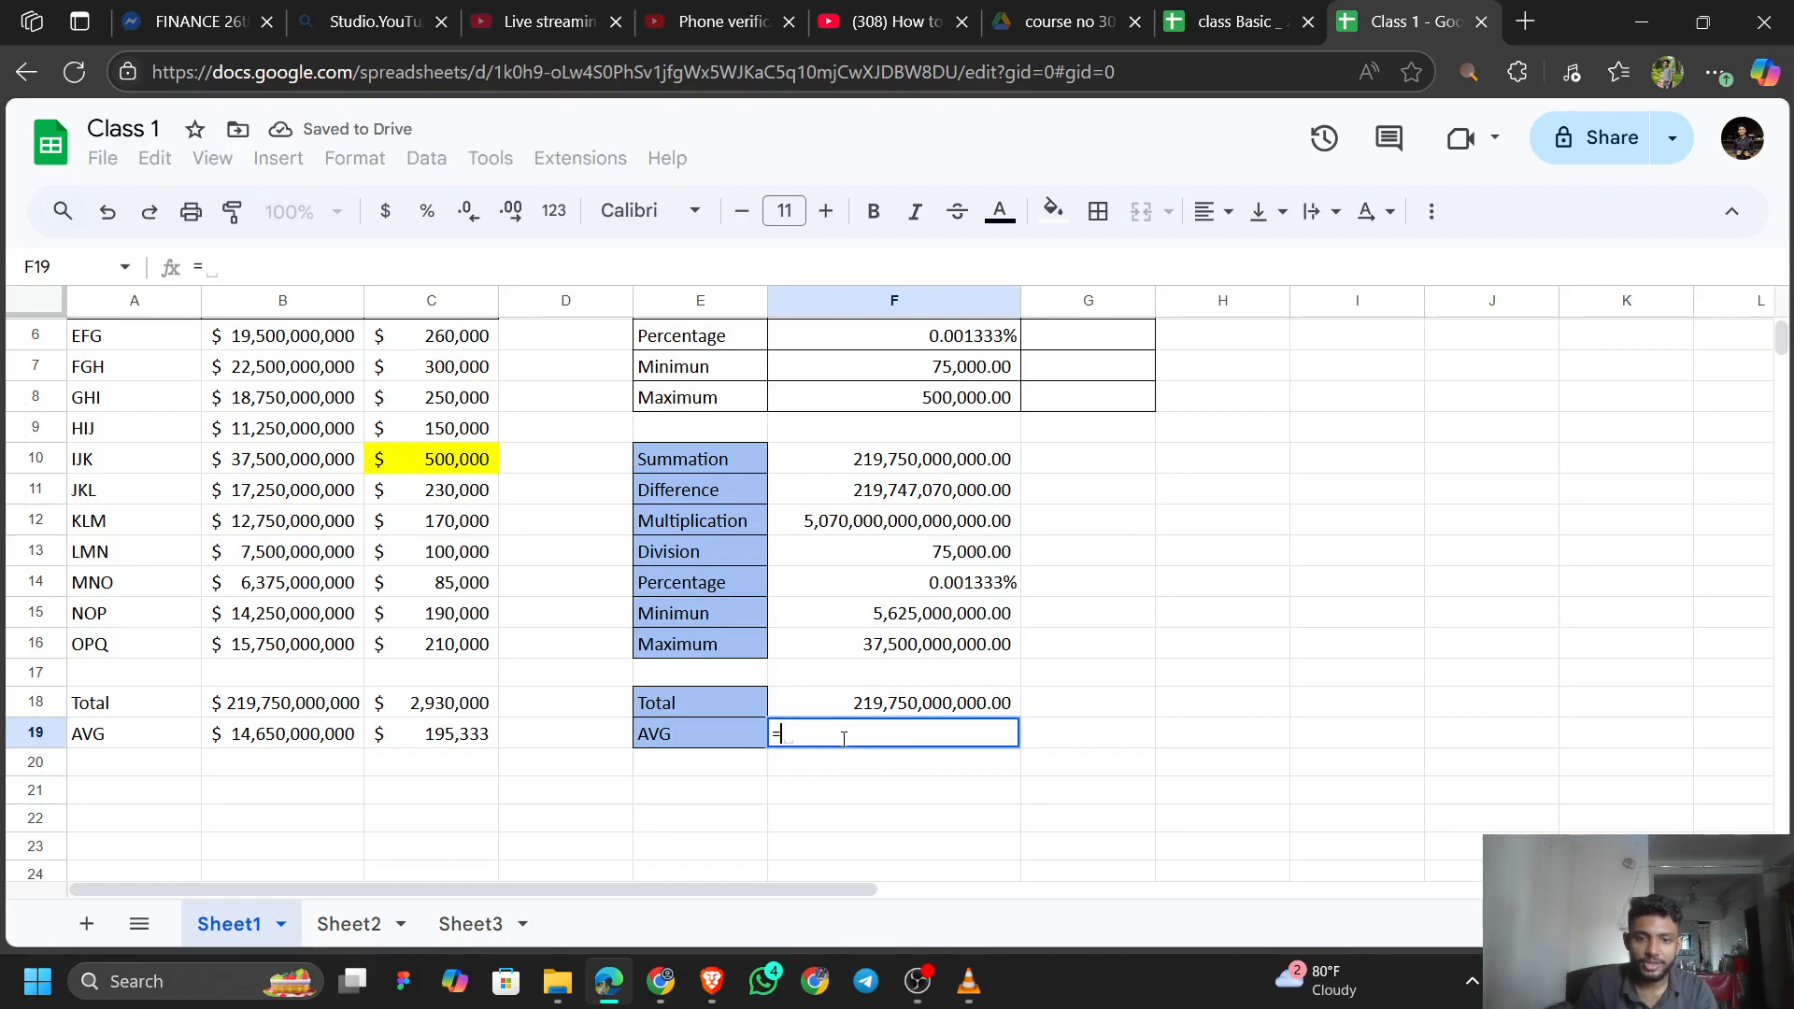
type("AVERGAE")
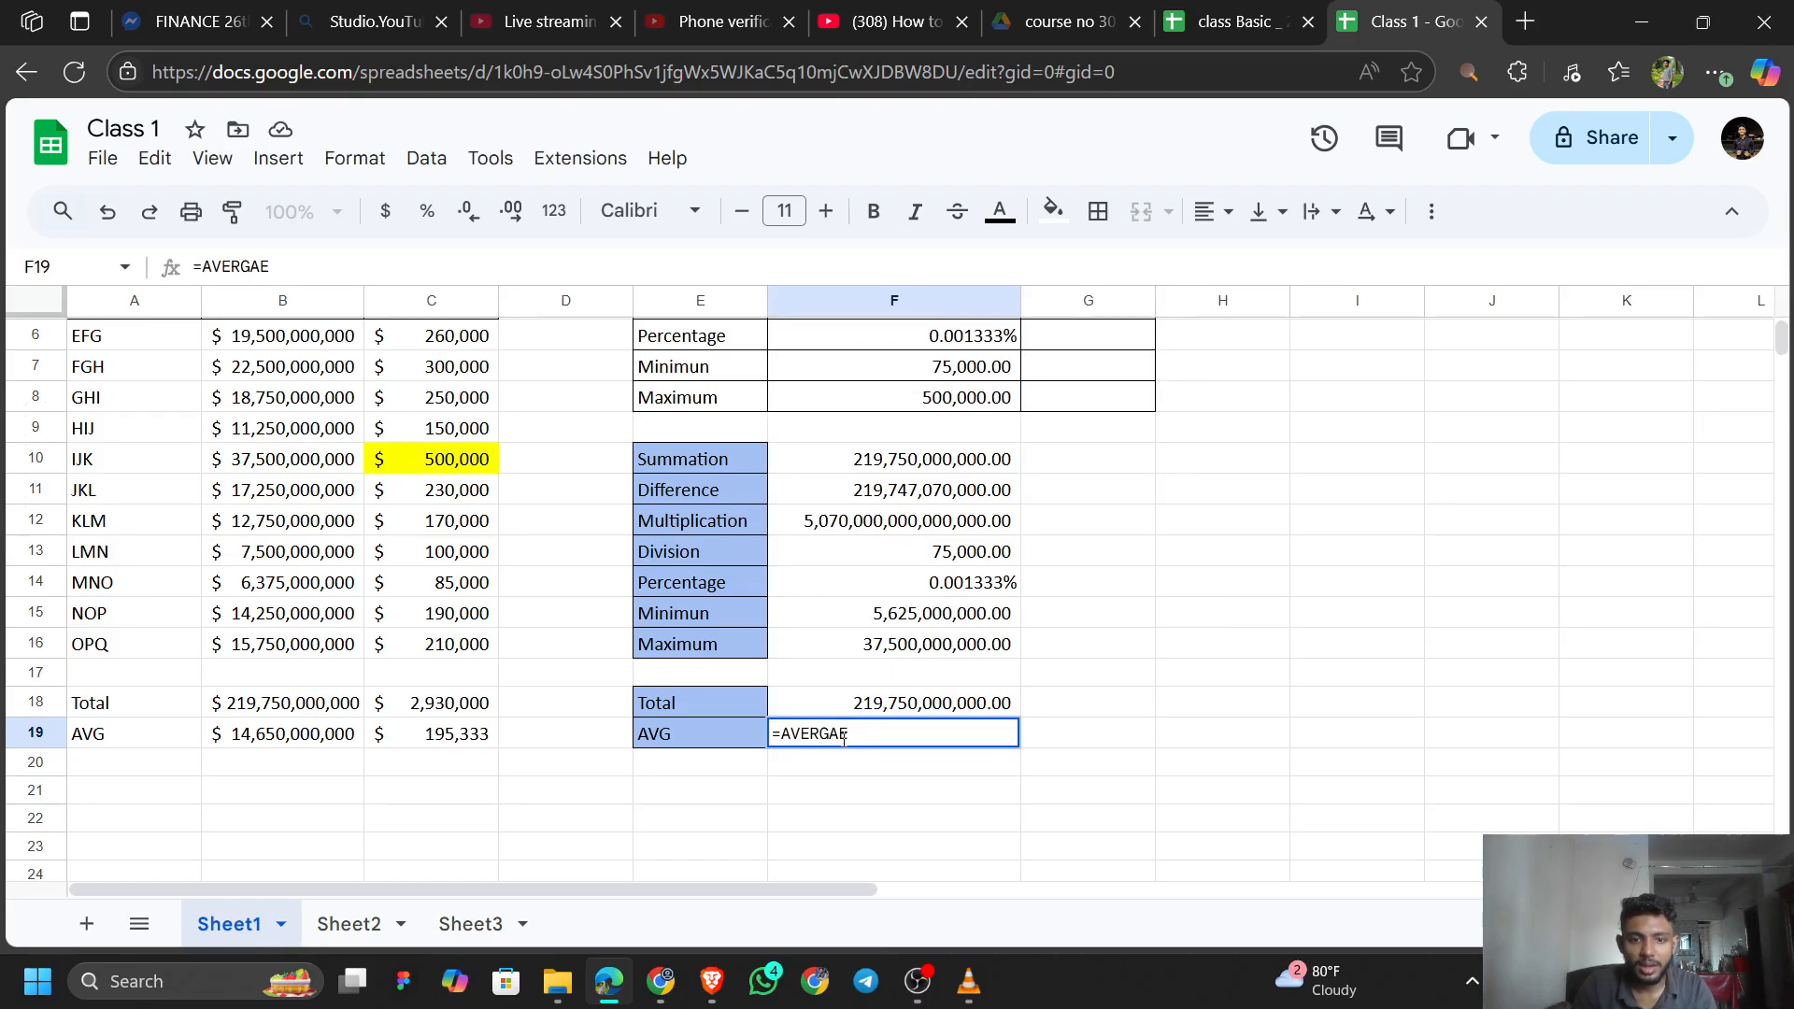
key("BackSpace")
key("BackSpace")
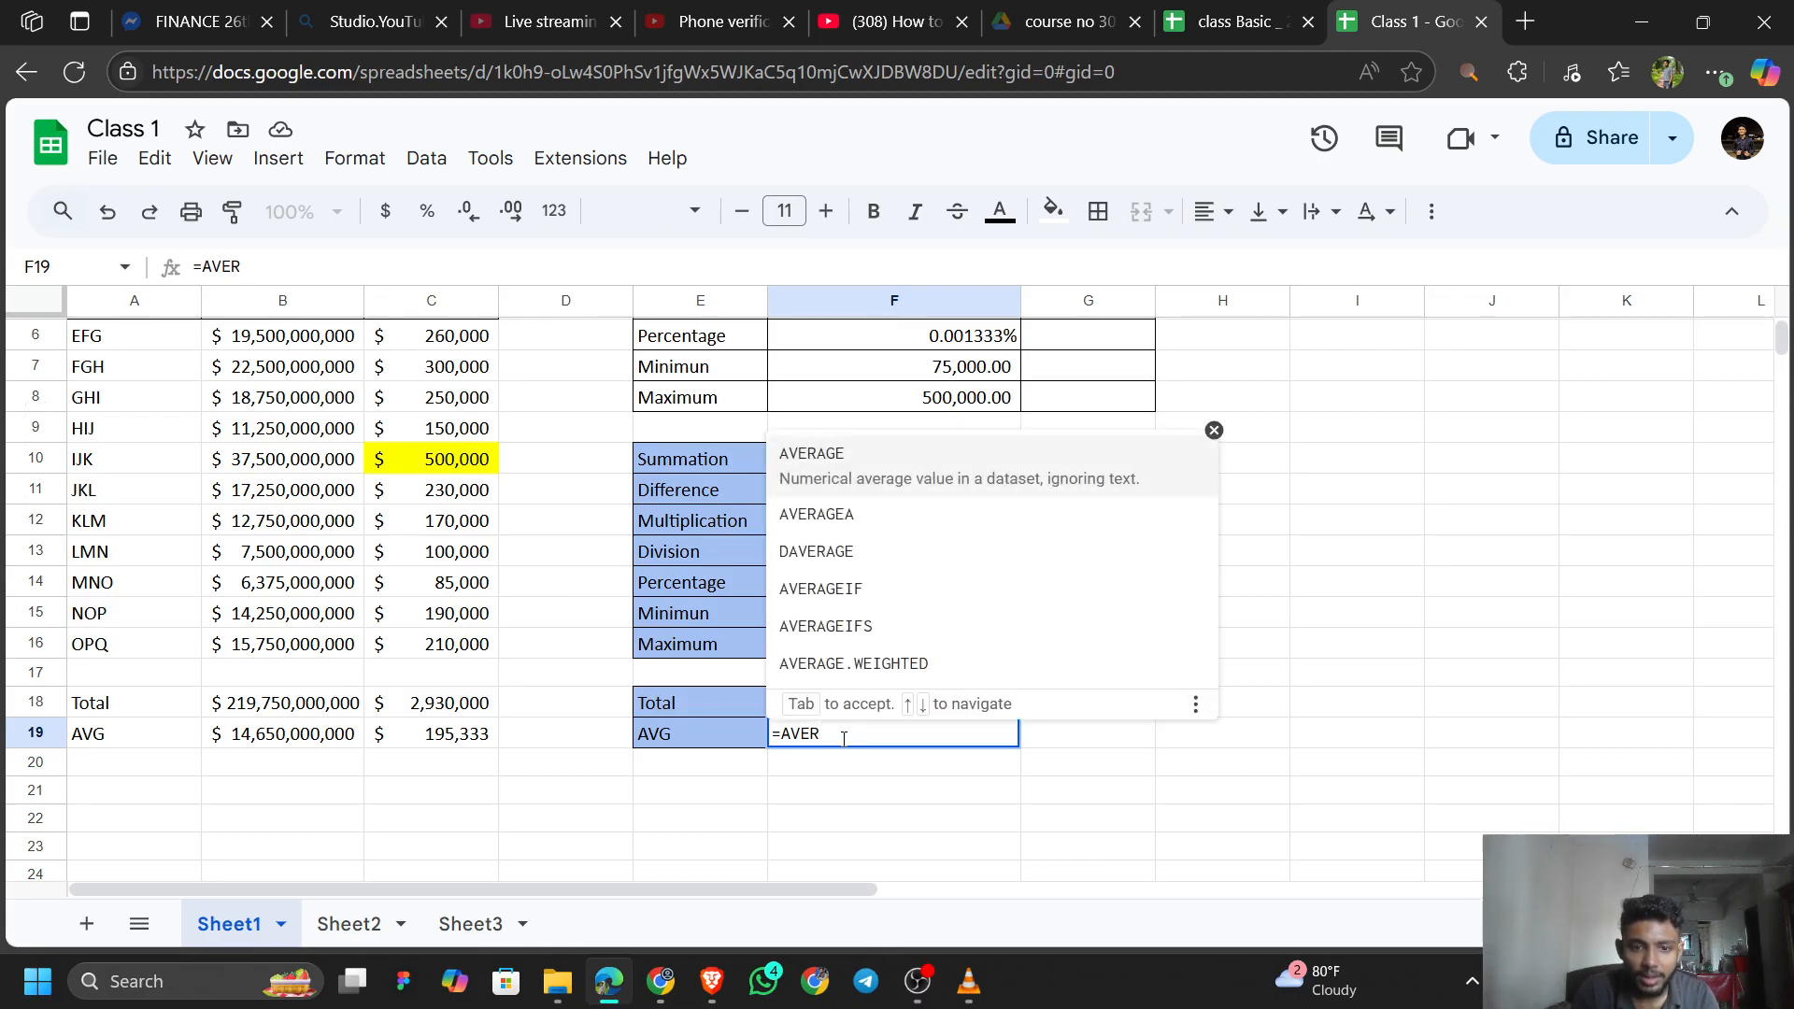
key("Tab")
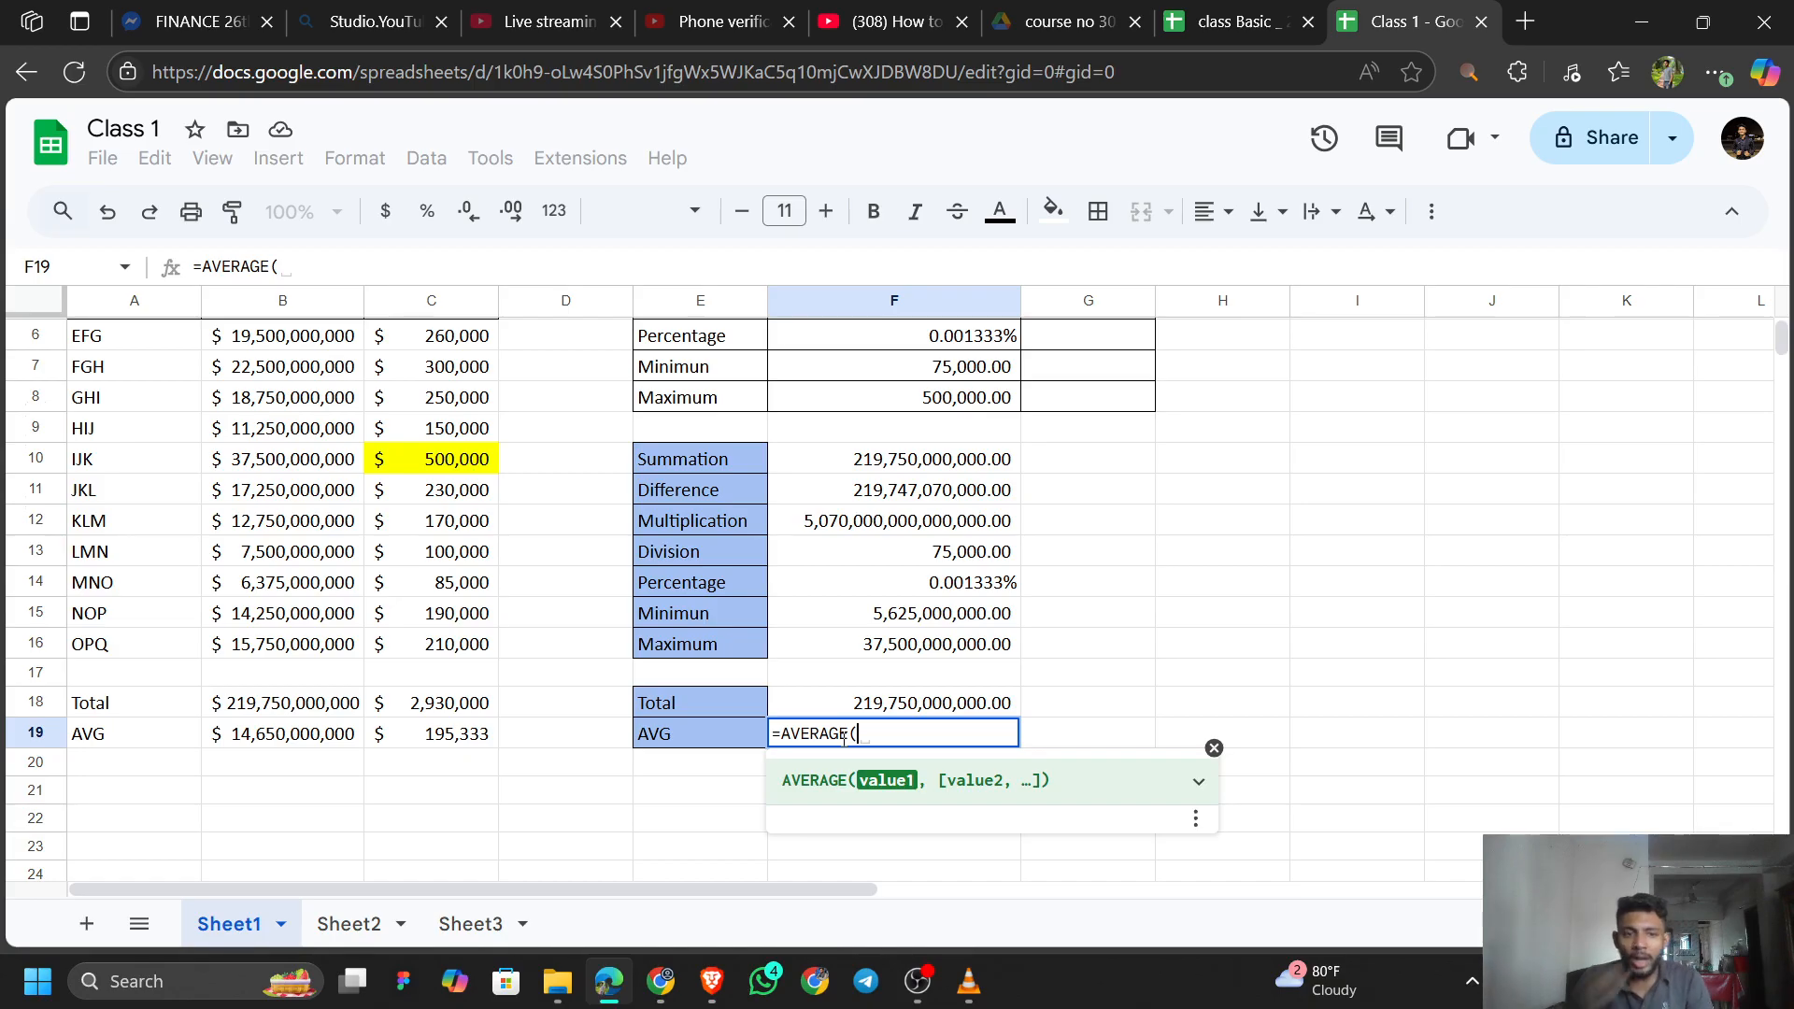
scroll(650, 540, "up", 2)
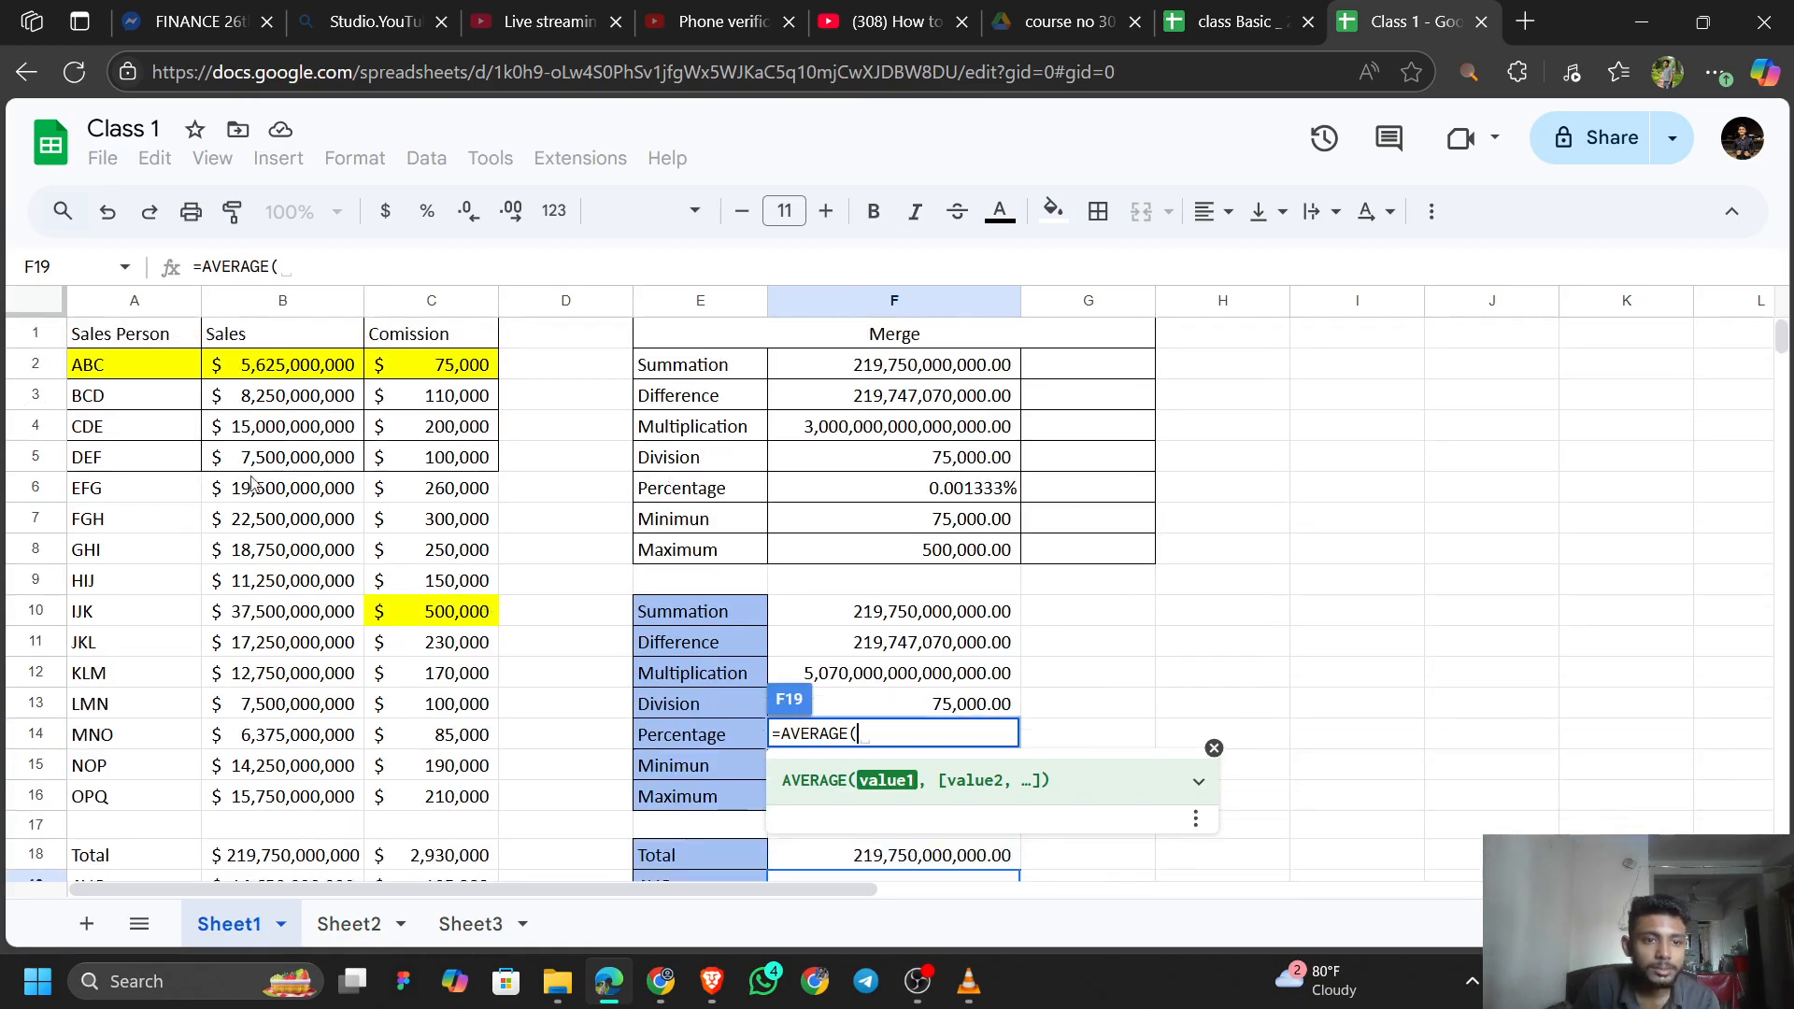
left_click(288, 366)
key("ctrl+shift+Down")
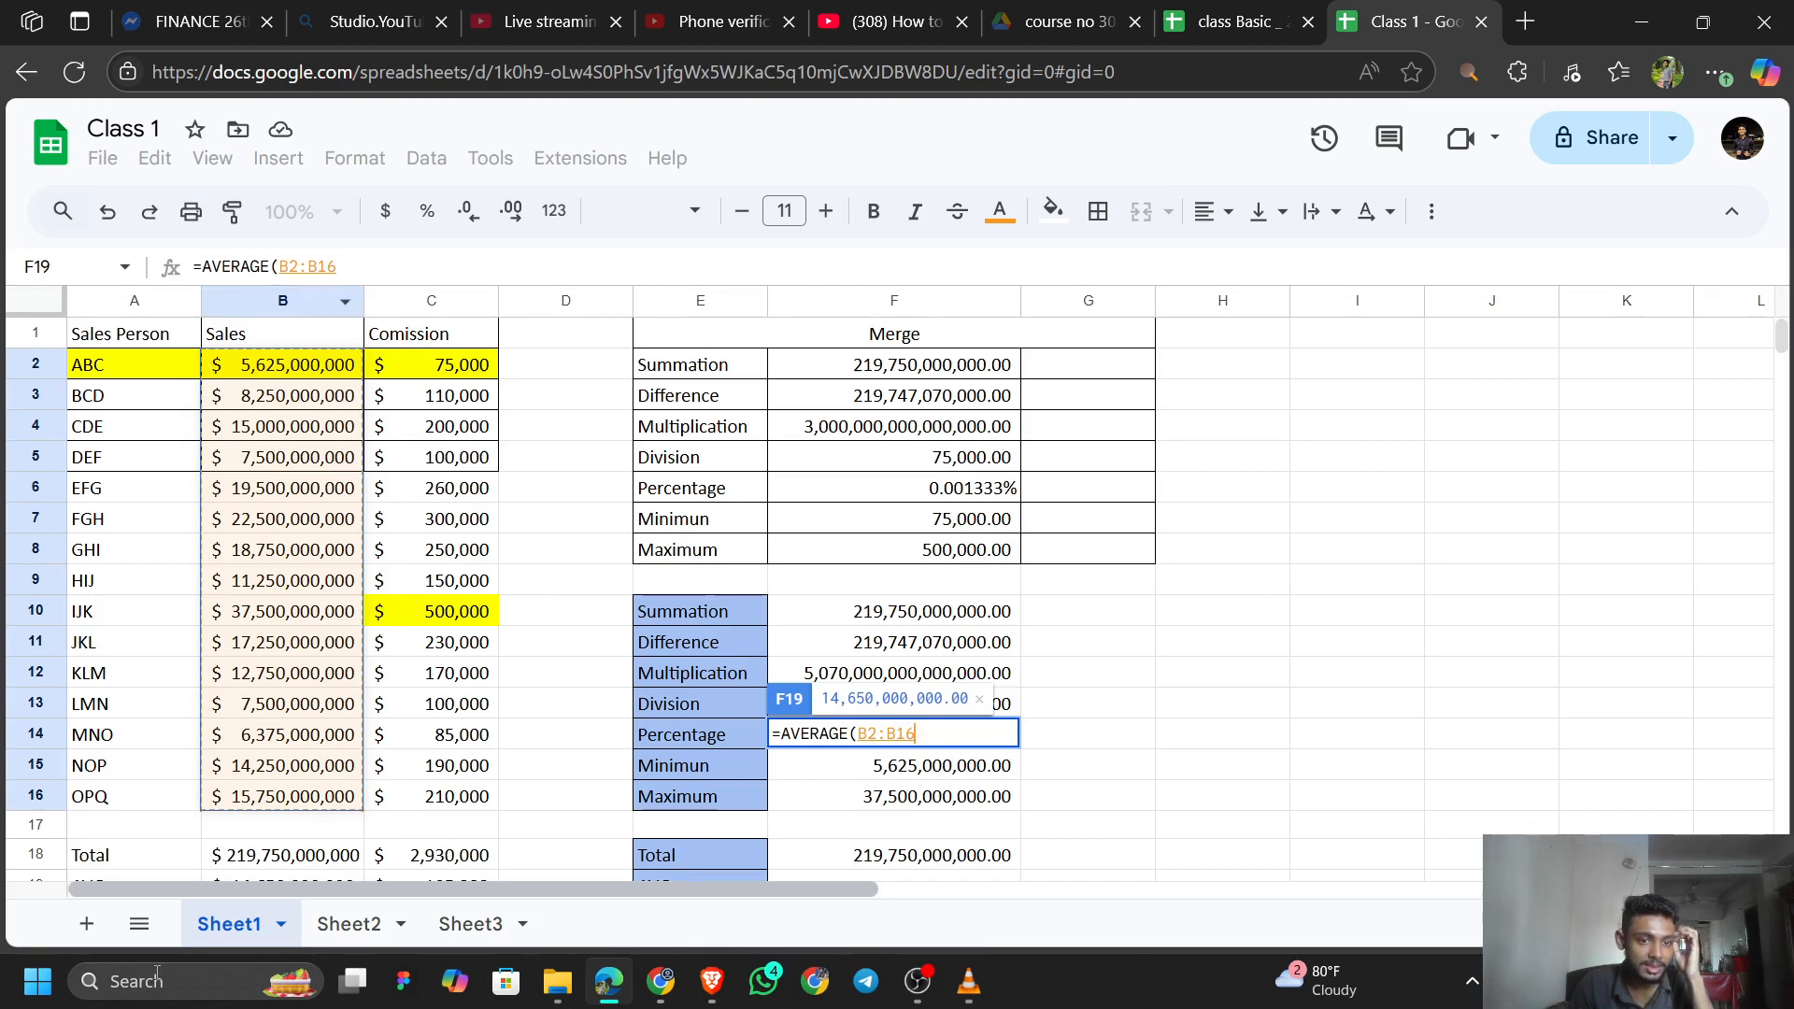
scroll(775, 614, "down", 2)
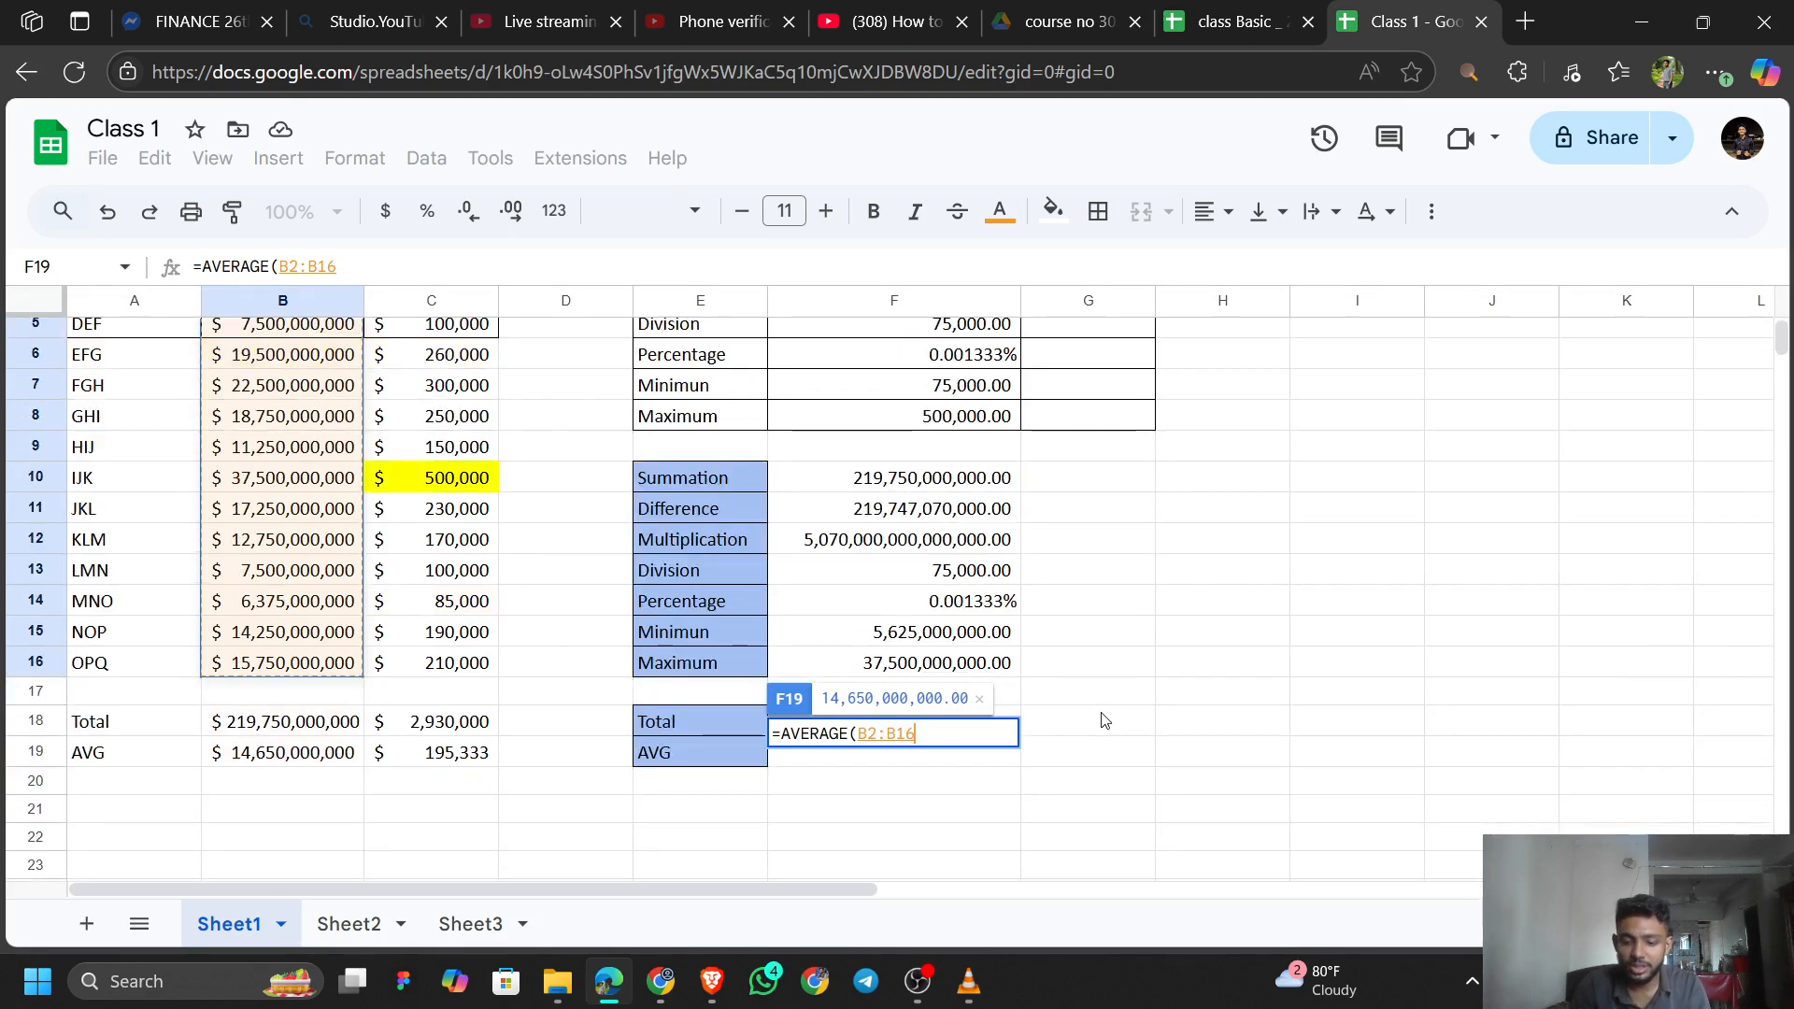
key("Return")
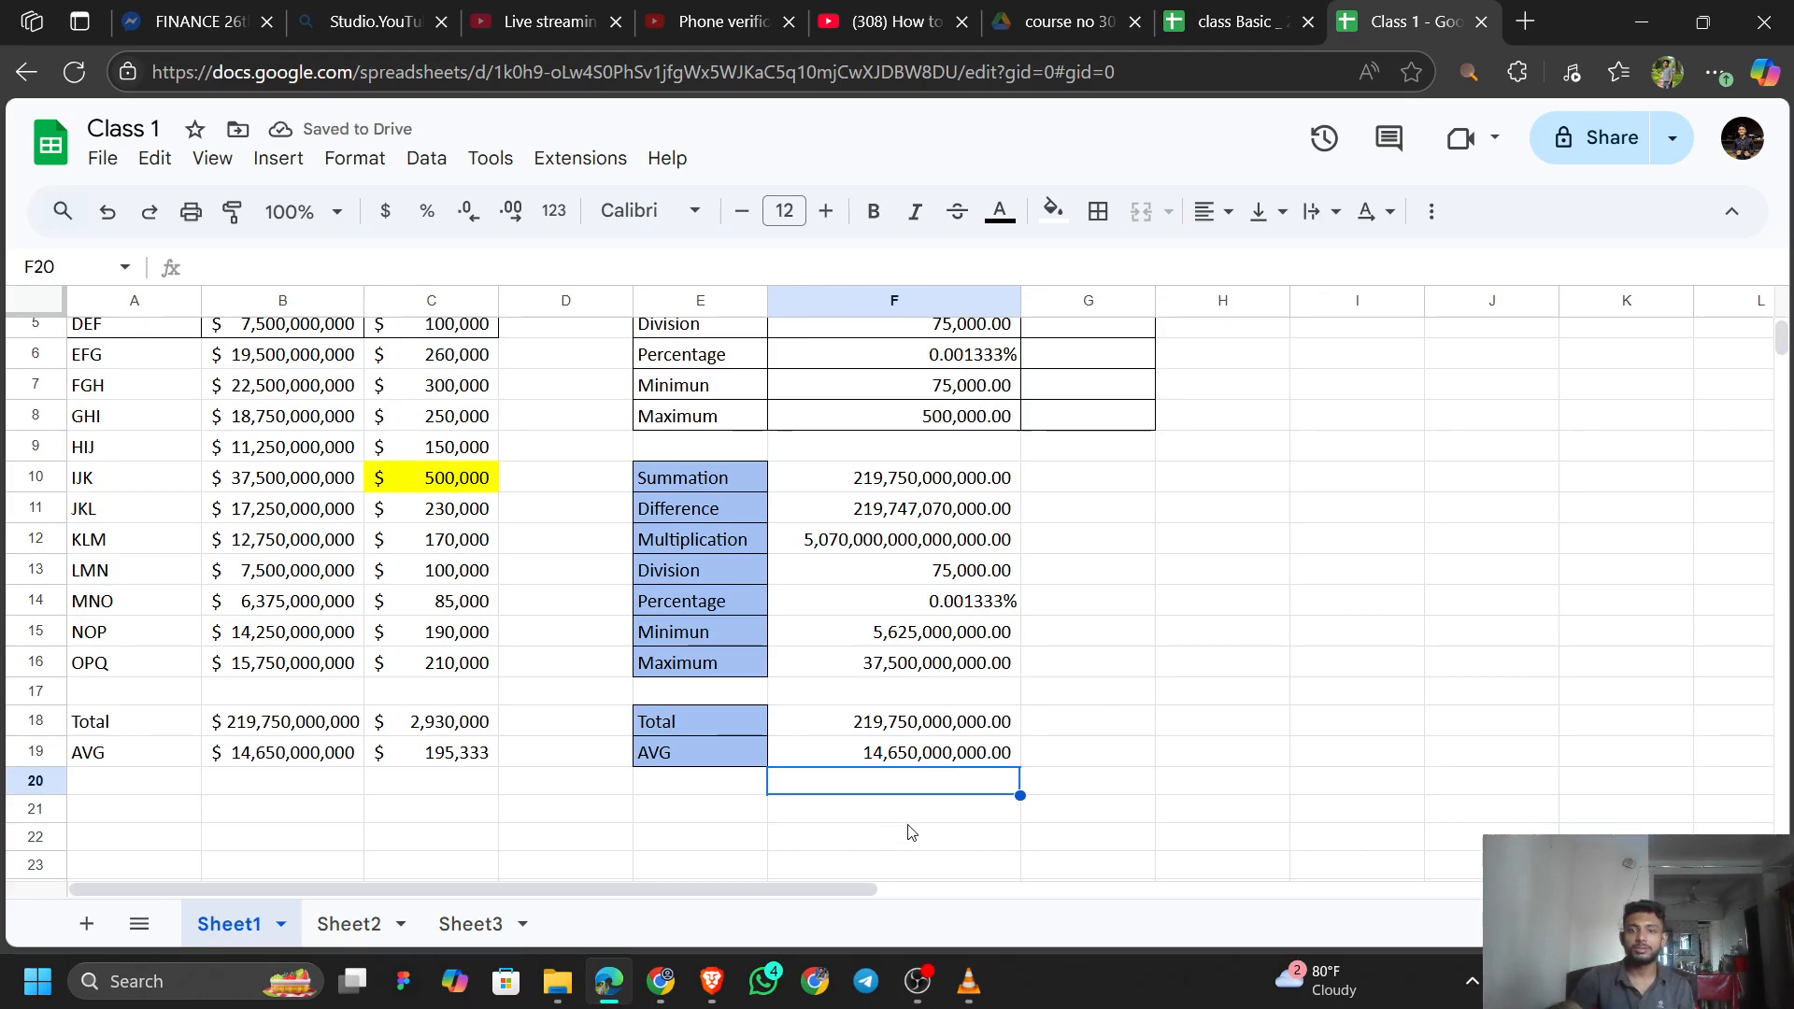
Switch to Sheet2 and clear the existing result in B11, beside the green PV= label of the PRESRENT VALUE table.
left_click(340, 932)
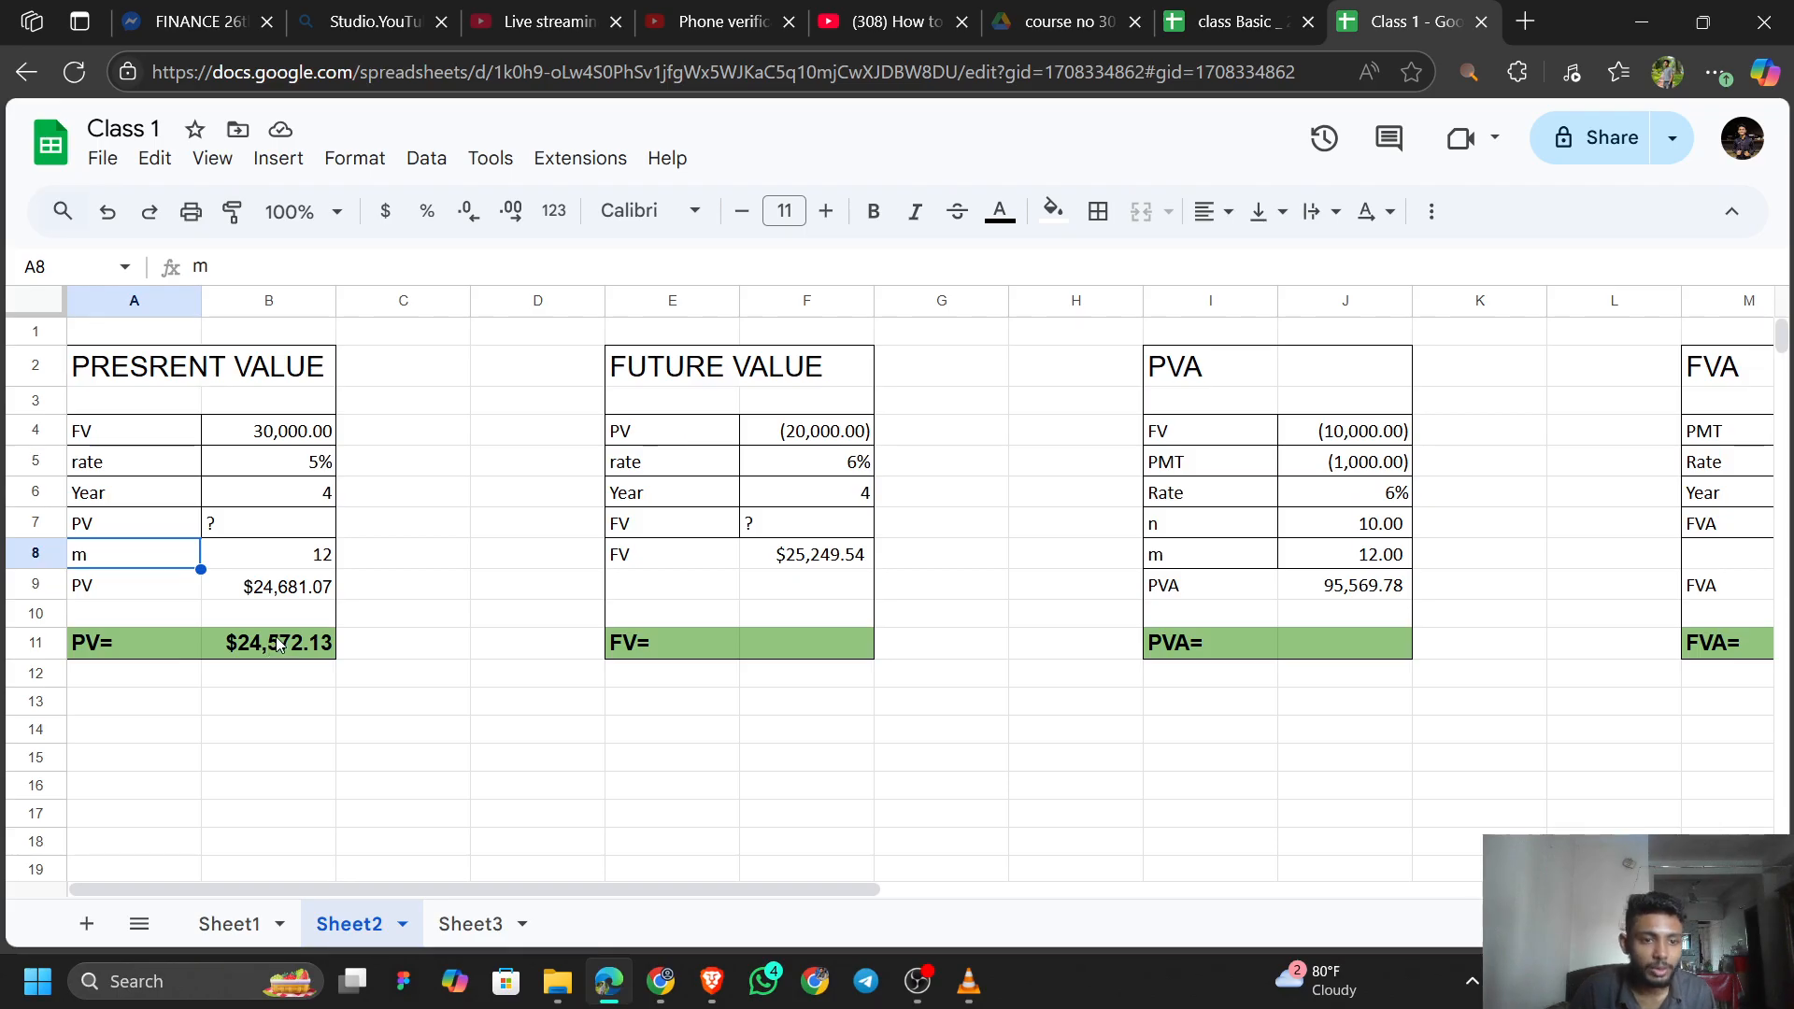
left_click(277, 644)
key("Delete")
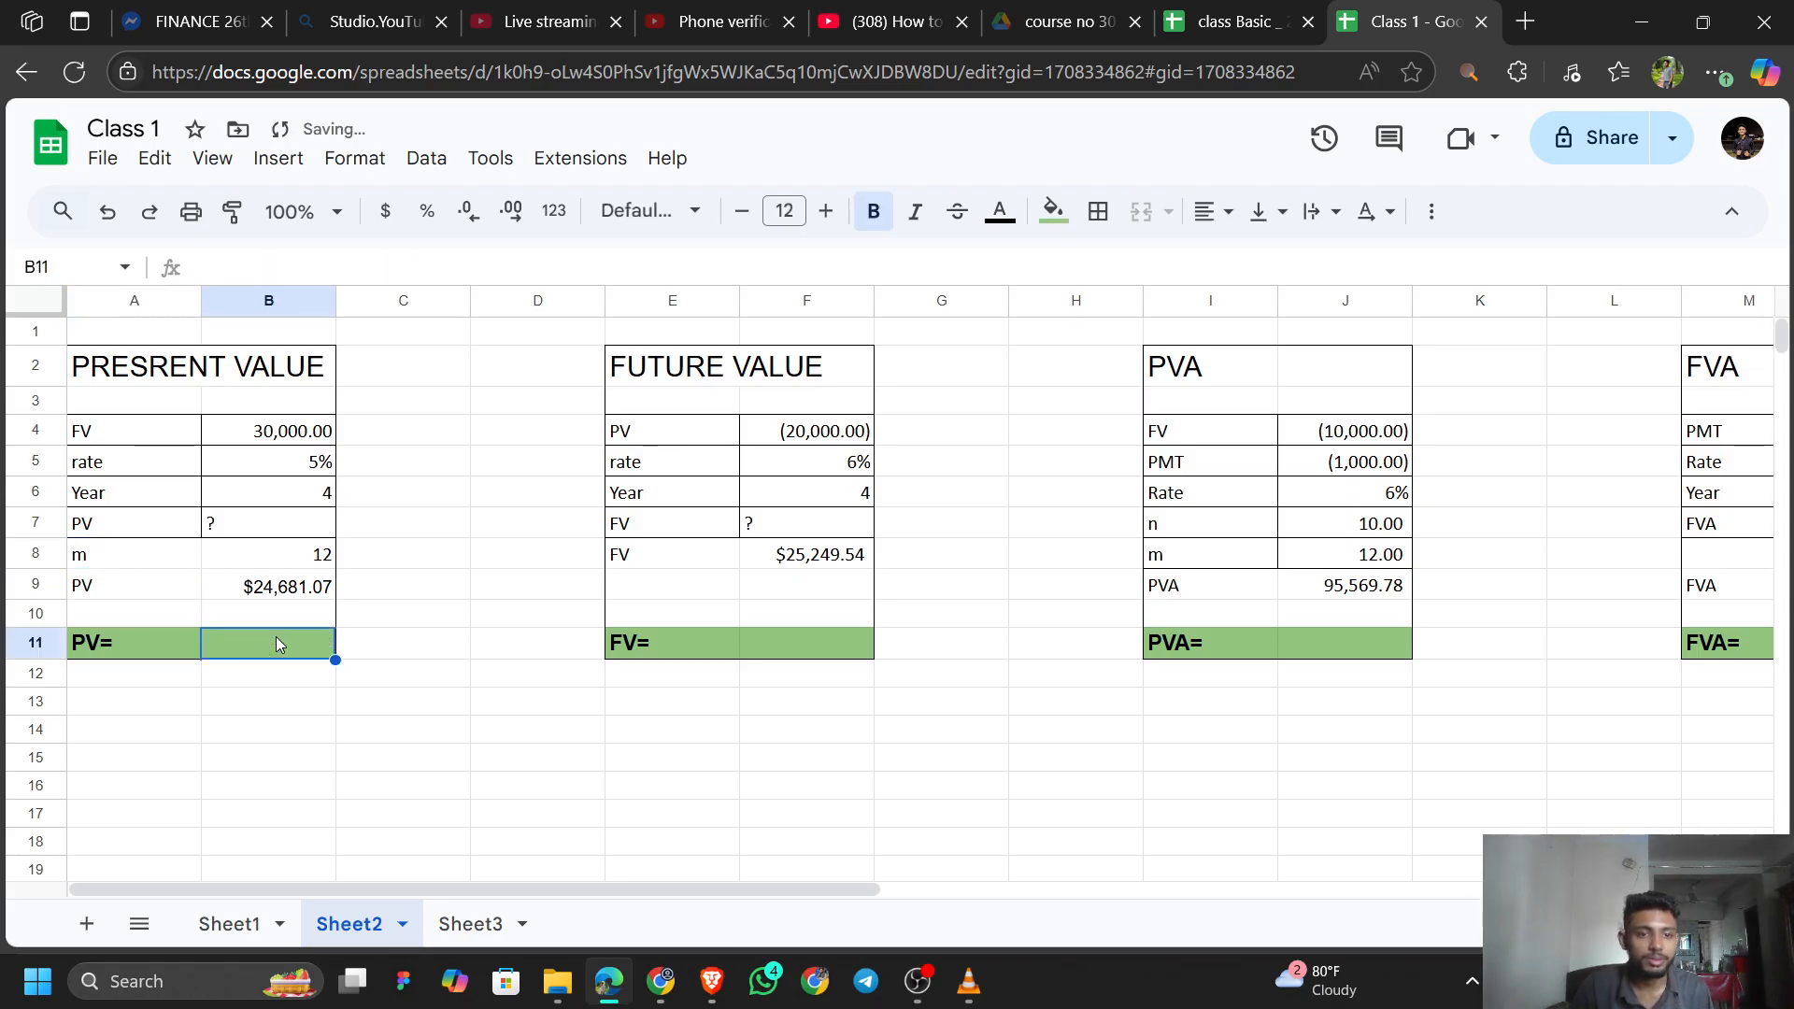
Enter =PV(B5/12,B6*12,0,B4,0) in B11, beside the green PV= label, to calculate the present value with monthly compounding.
type("=")
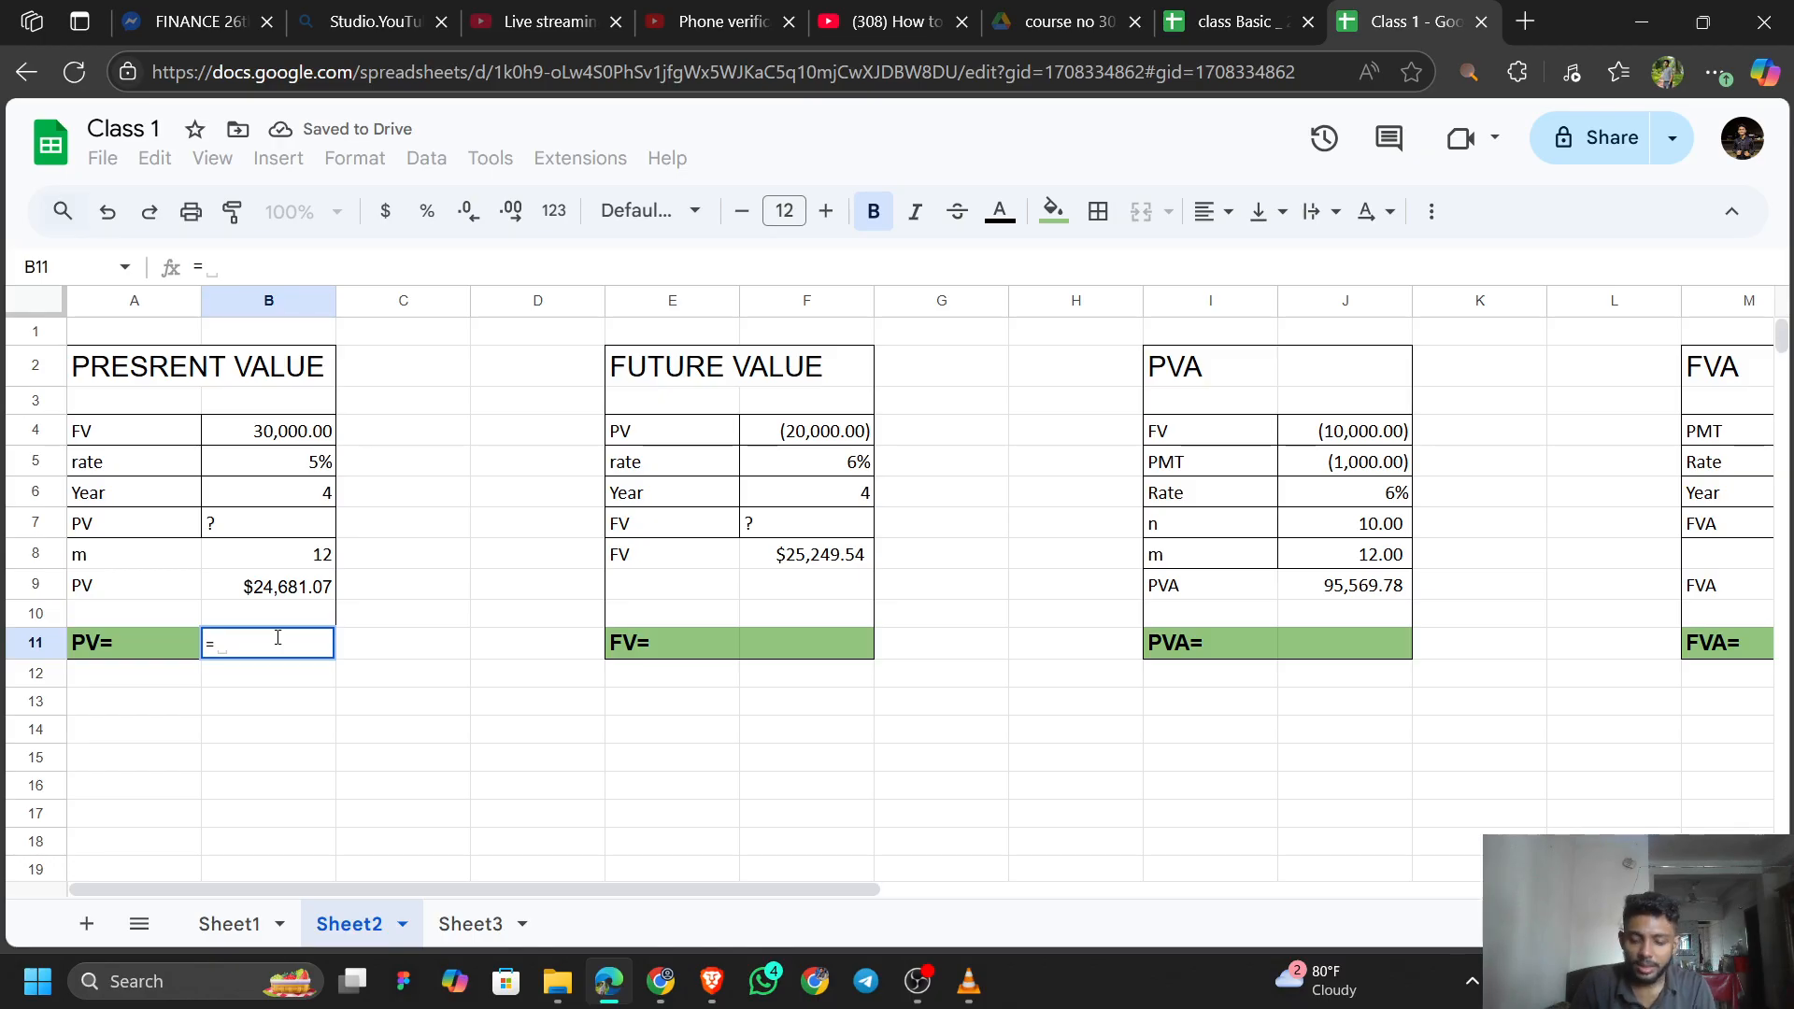
type("PV")
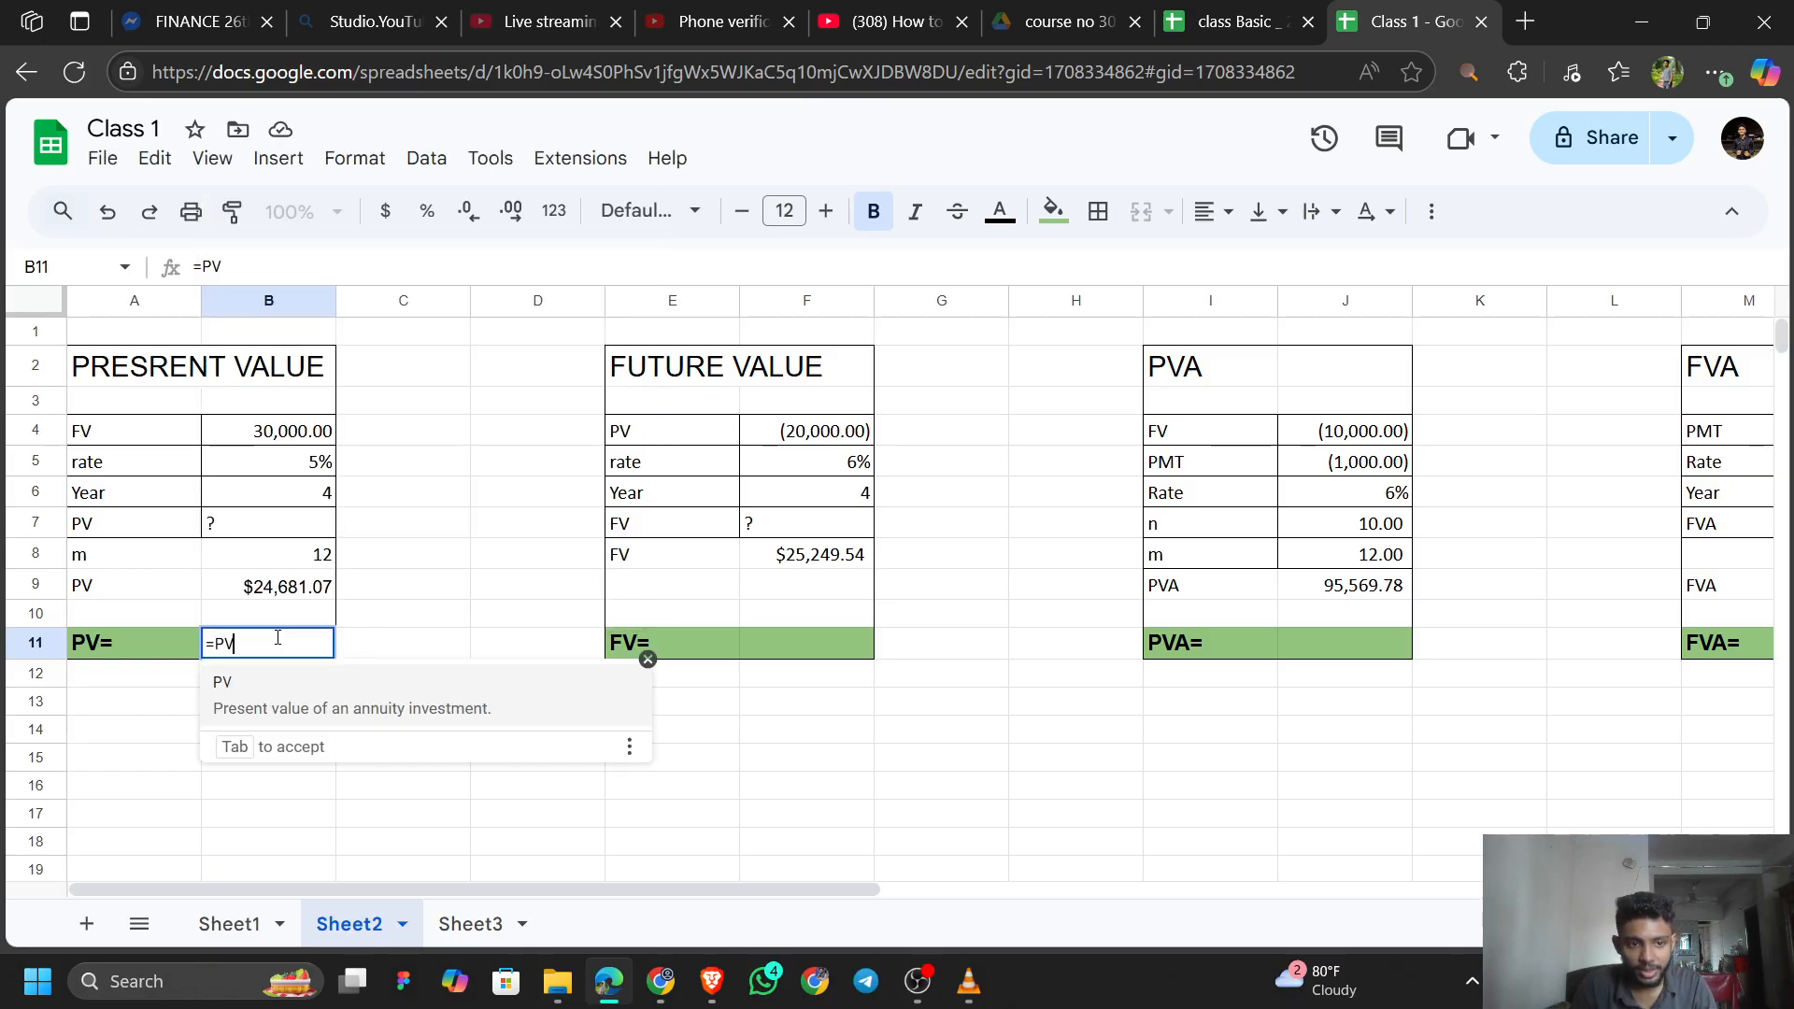
type("(")
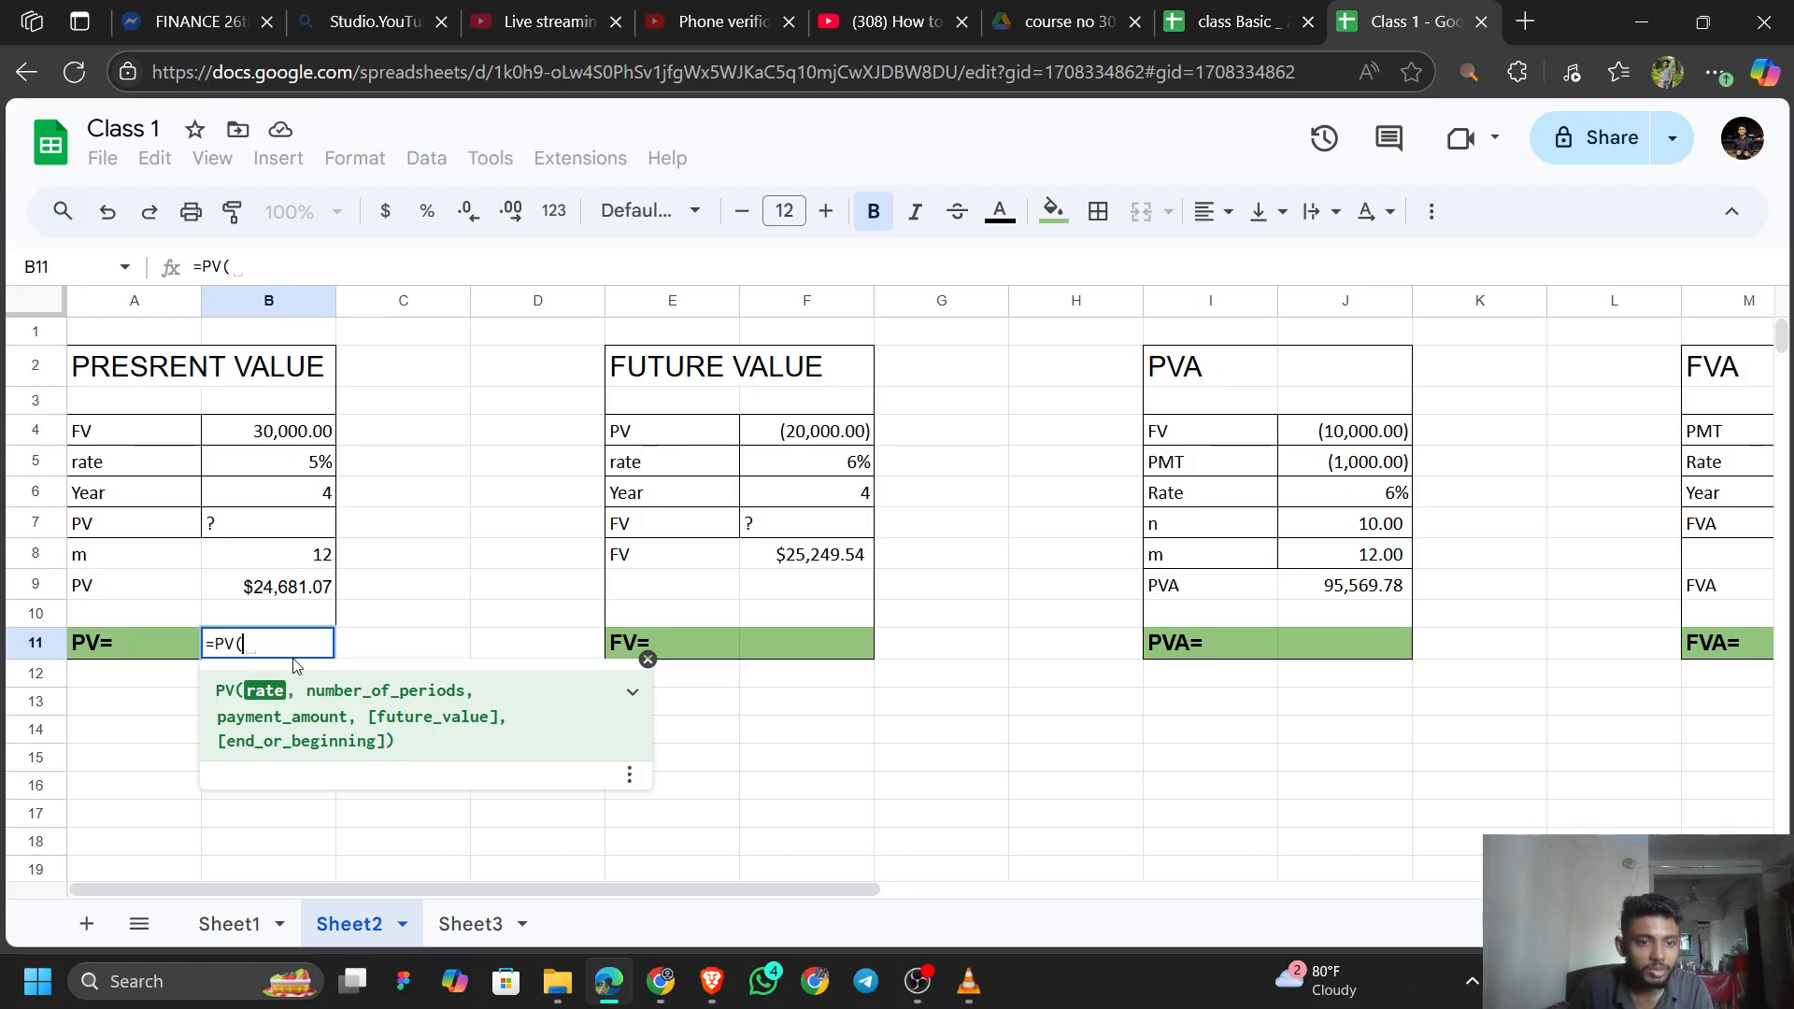
left_click(309, 470)
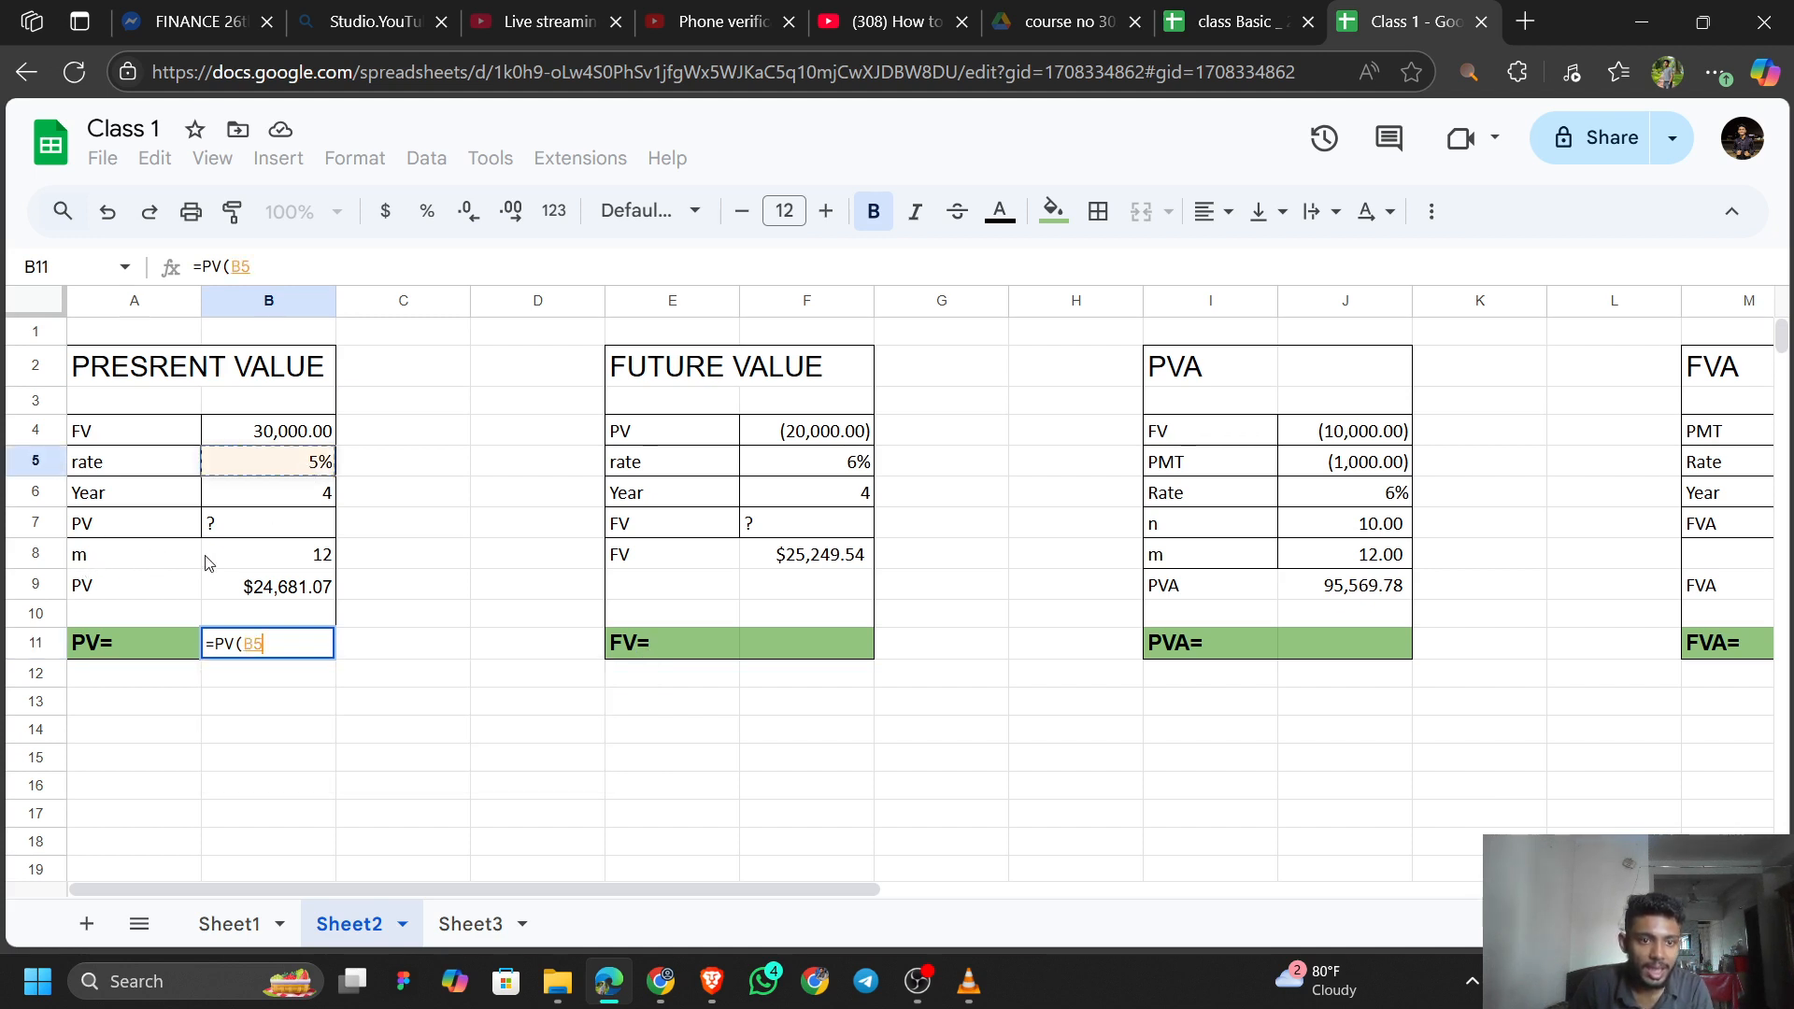
type("/")
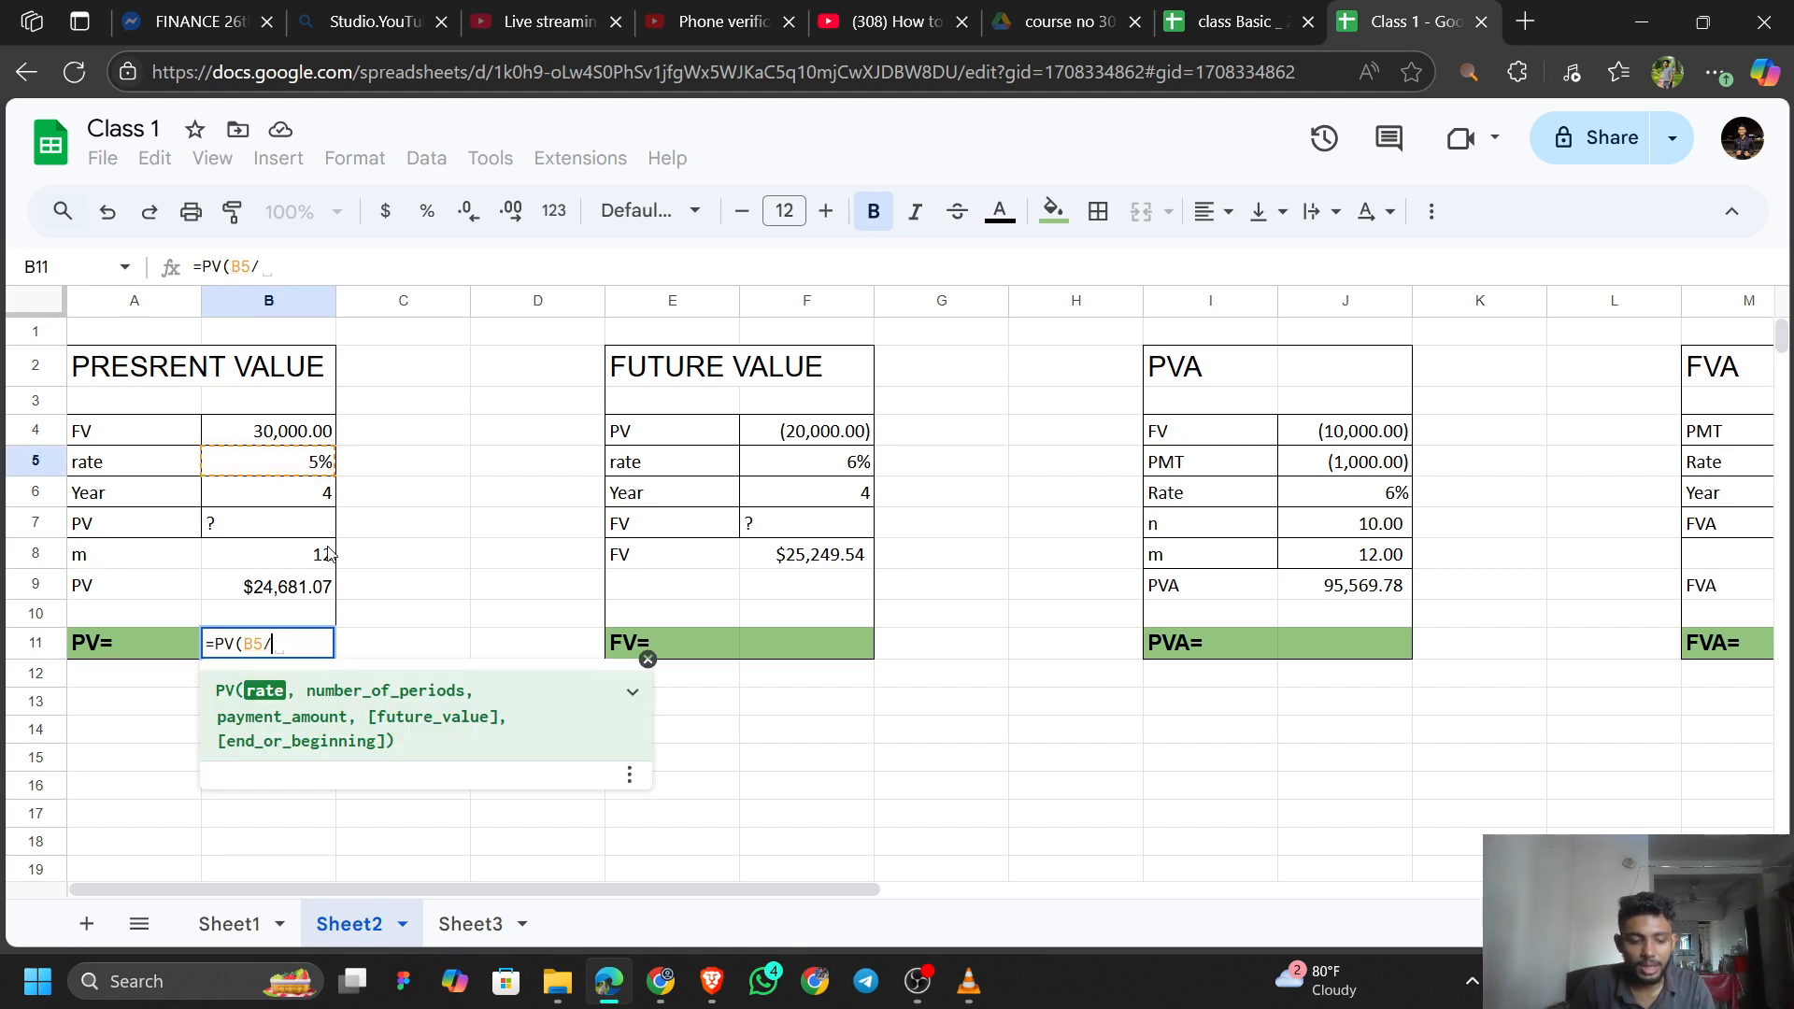
type("12,")
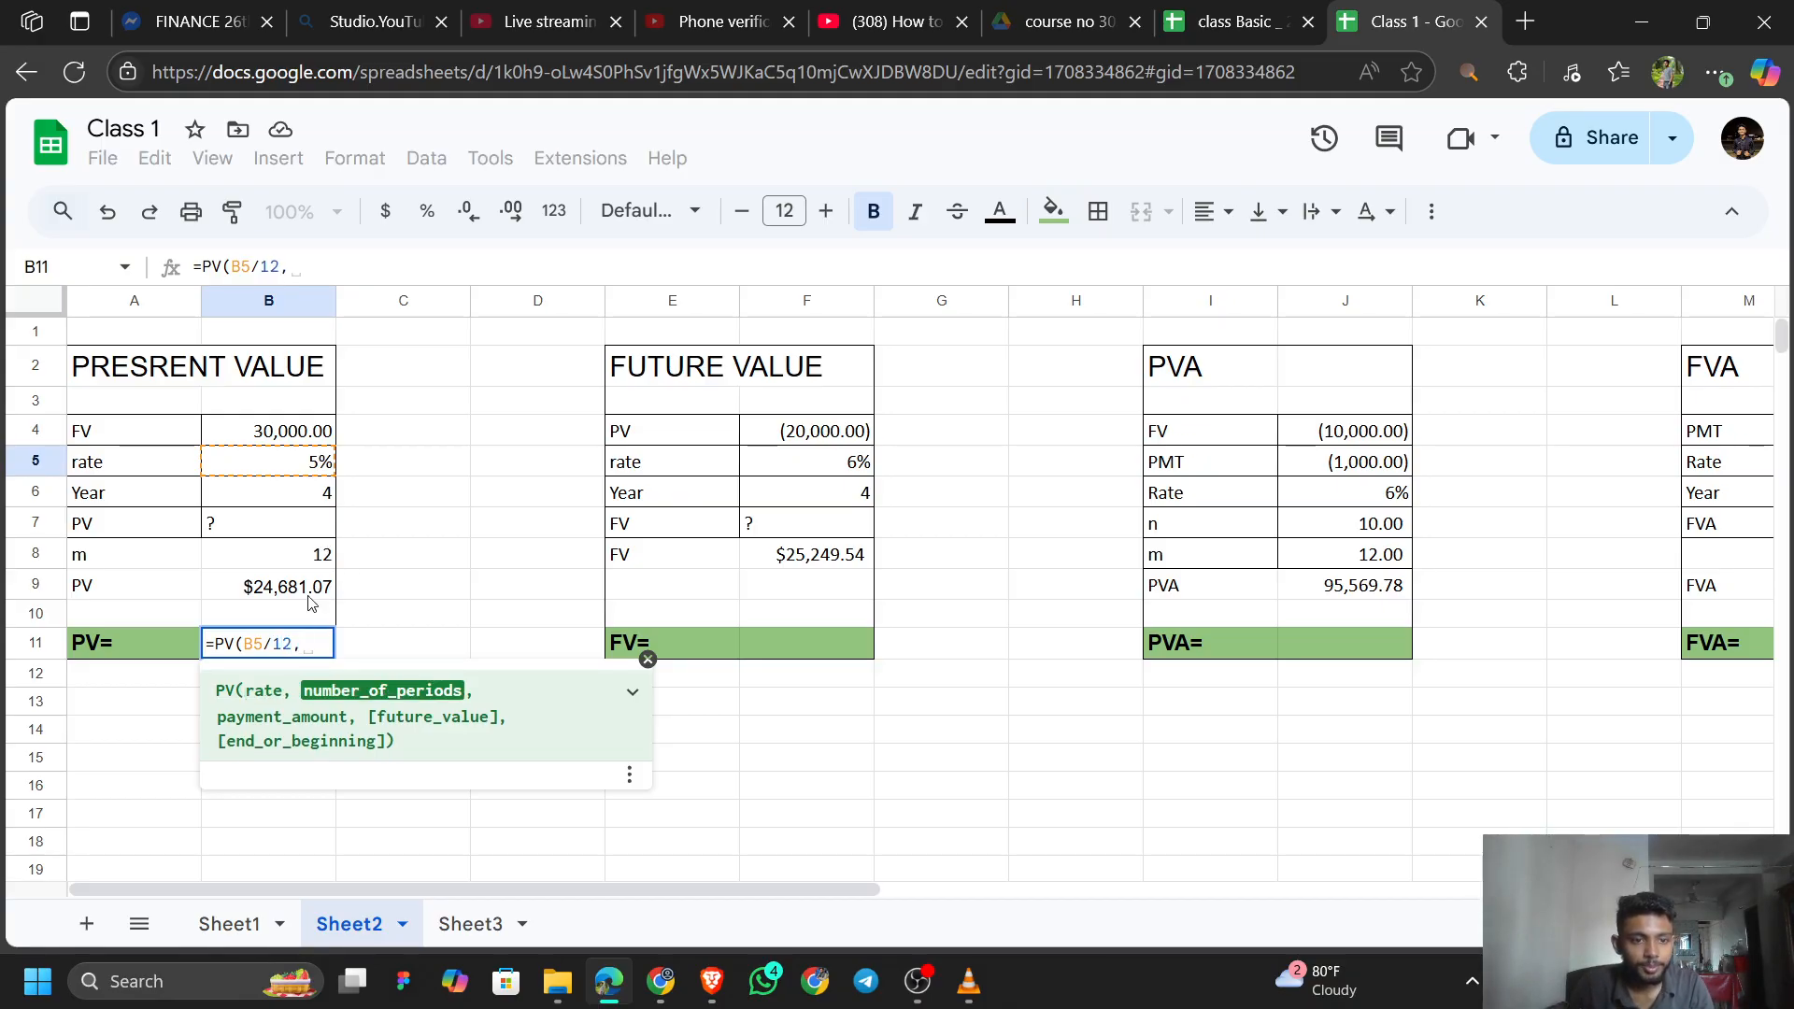
left_click(323, 500)
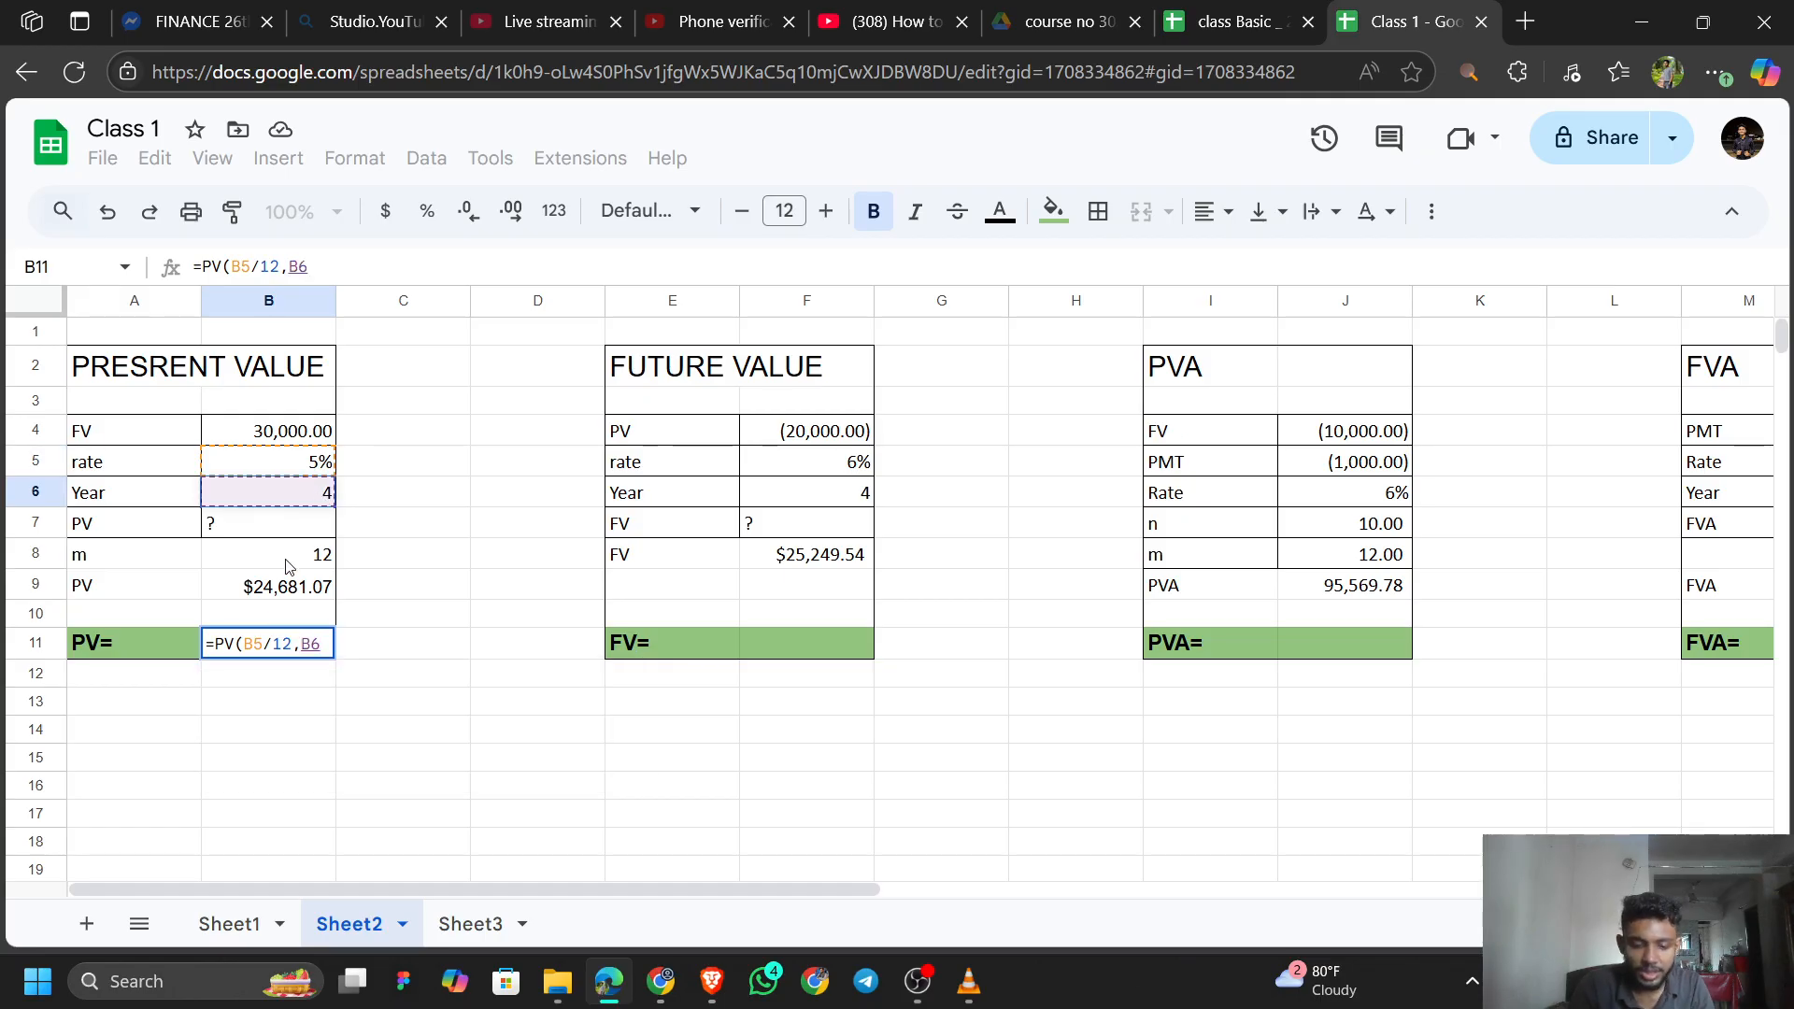
type("*")
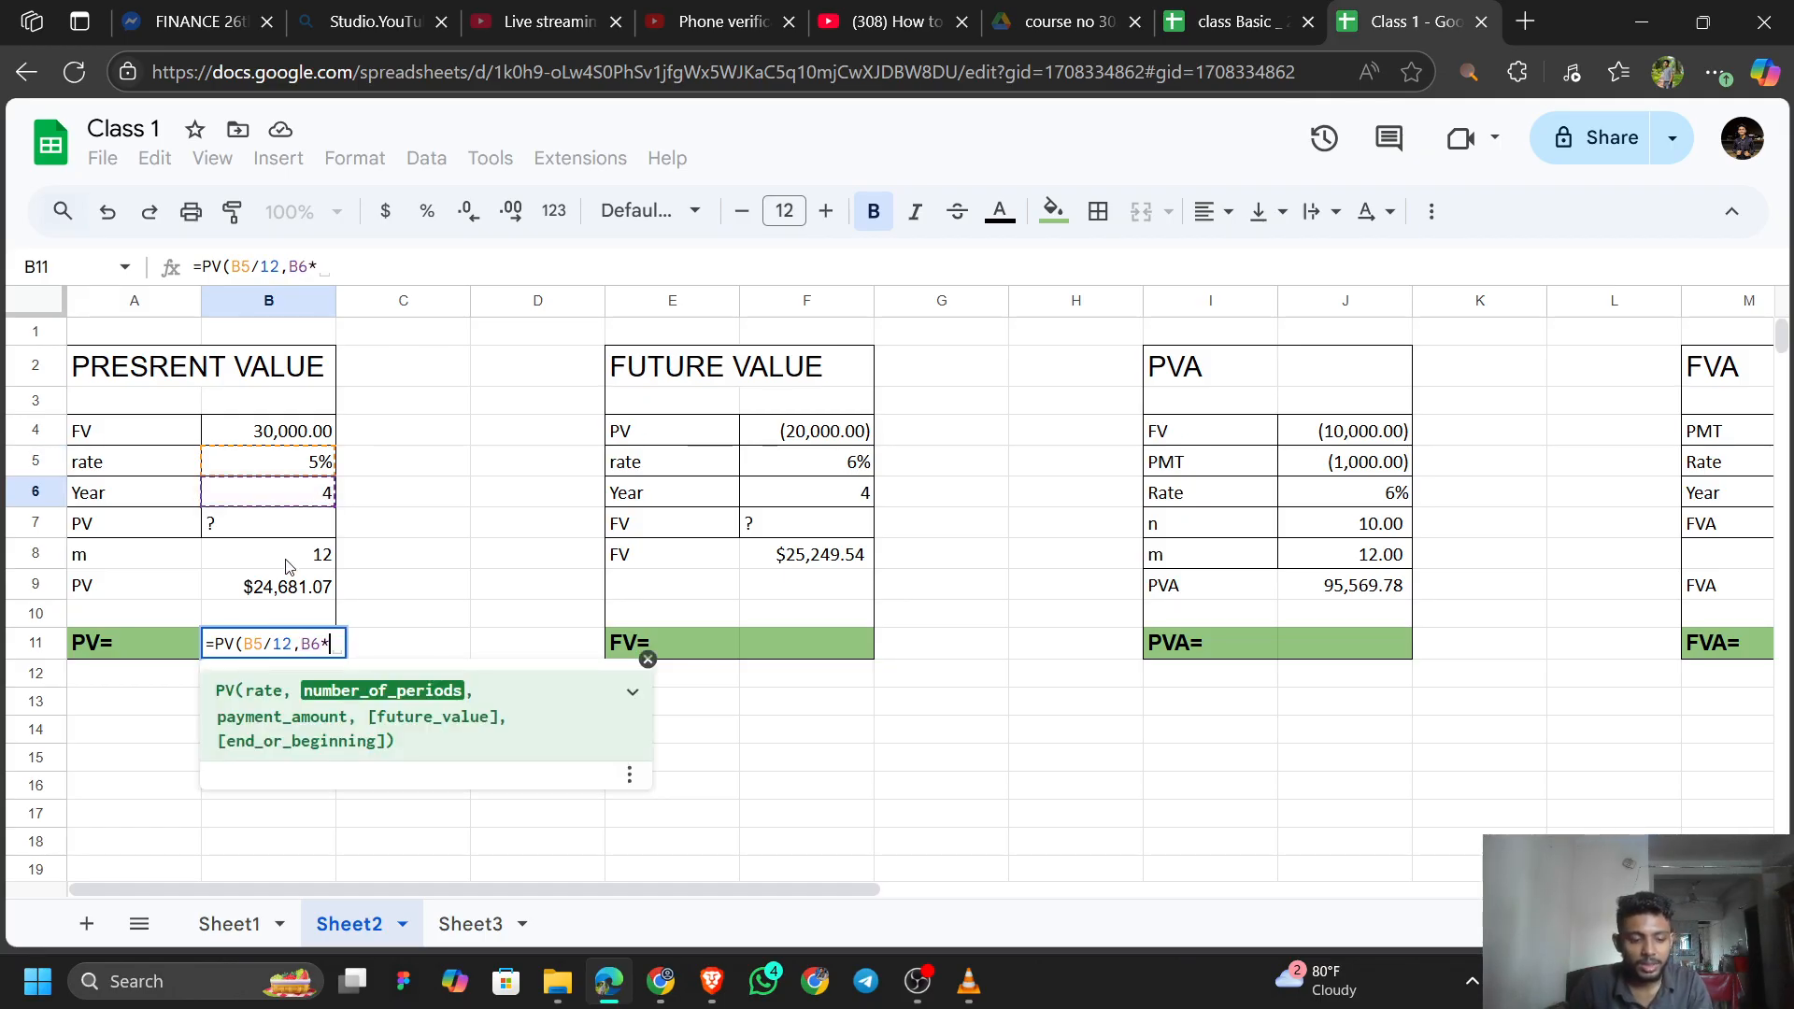
type("12")
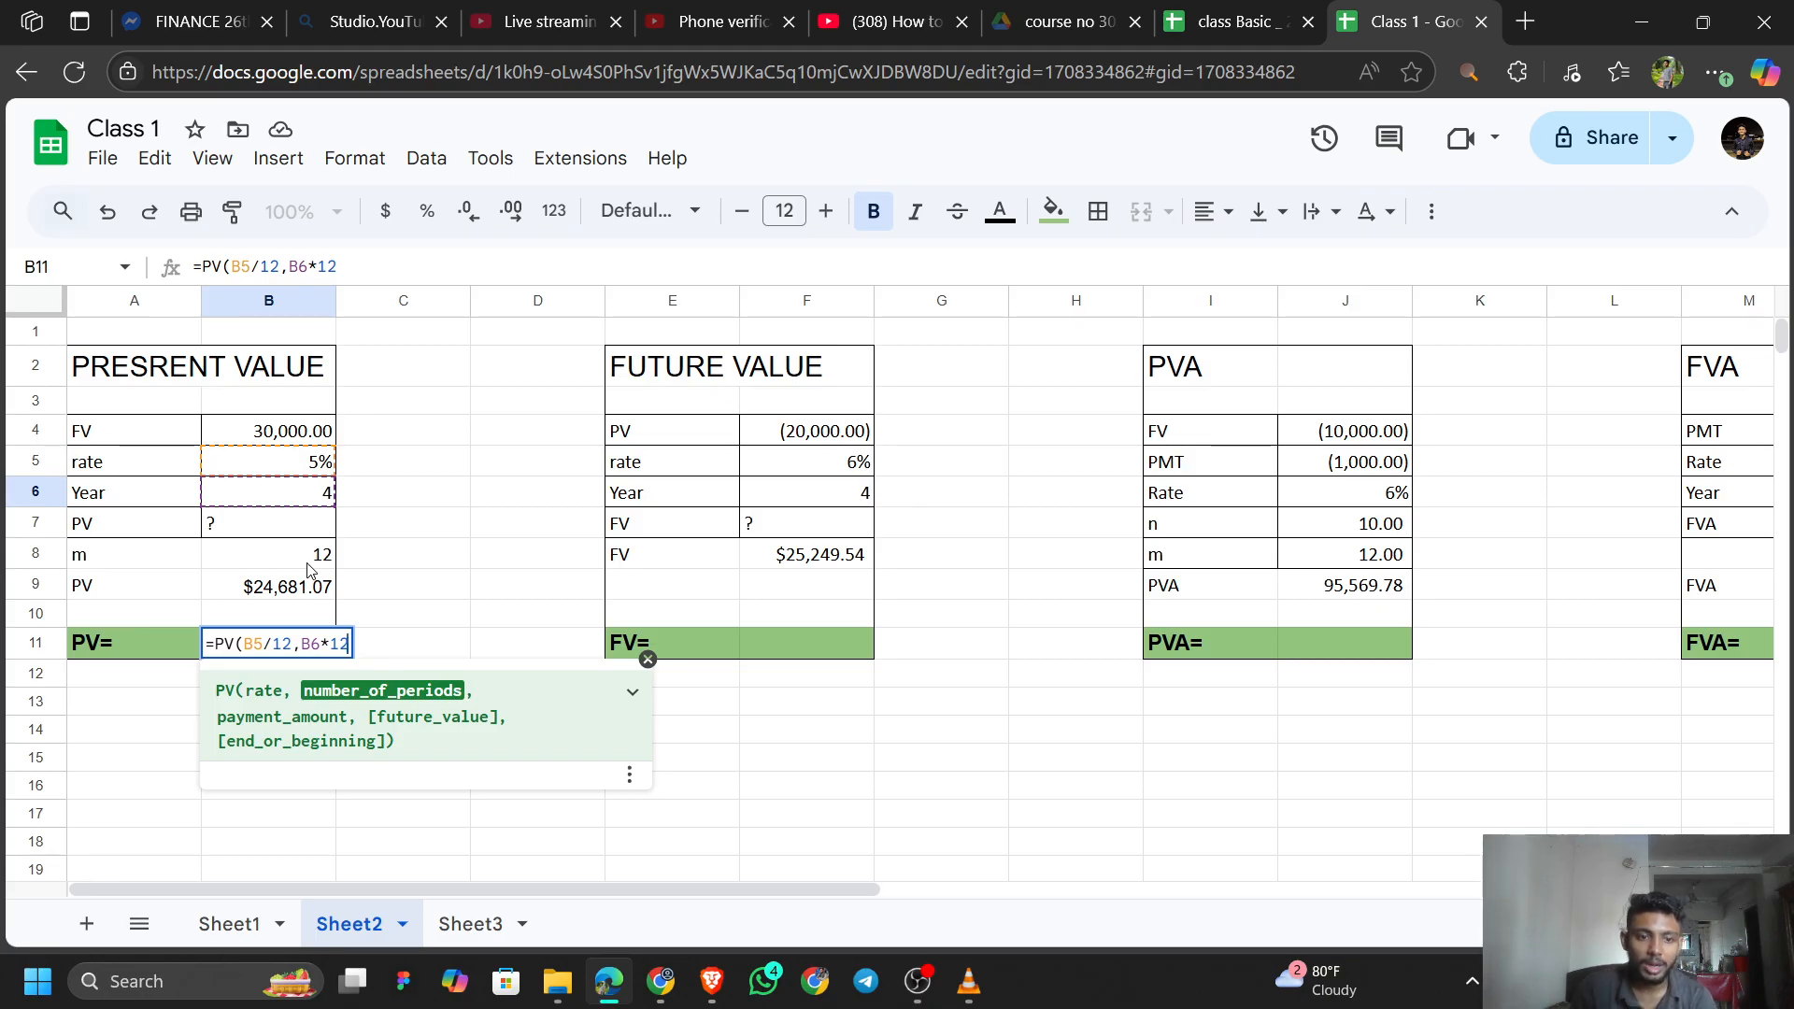
type(",")
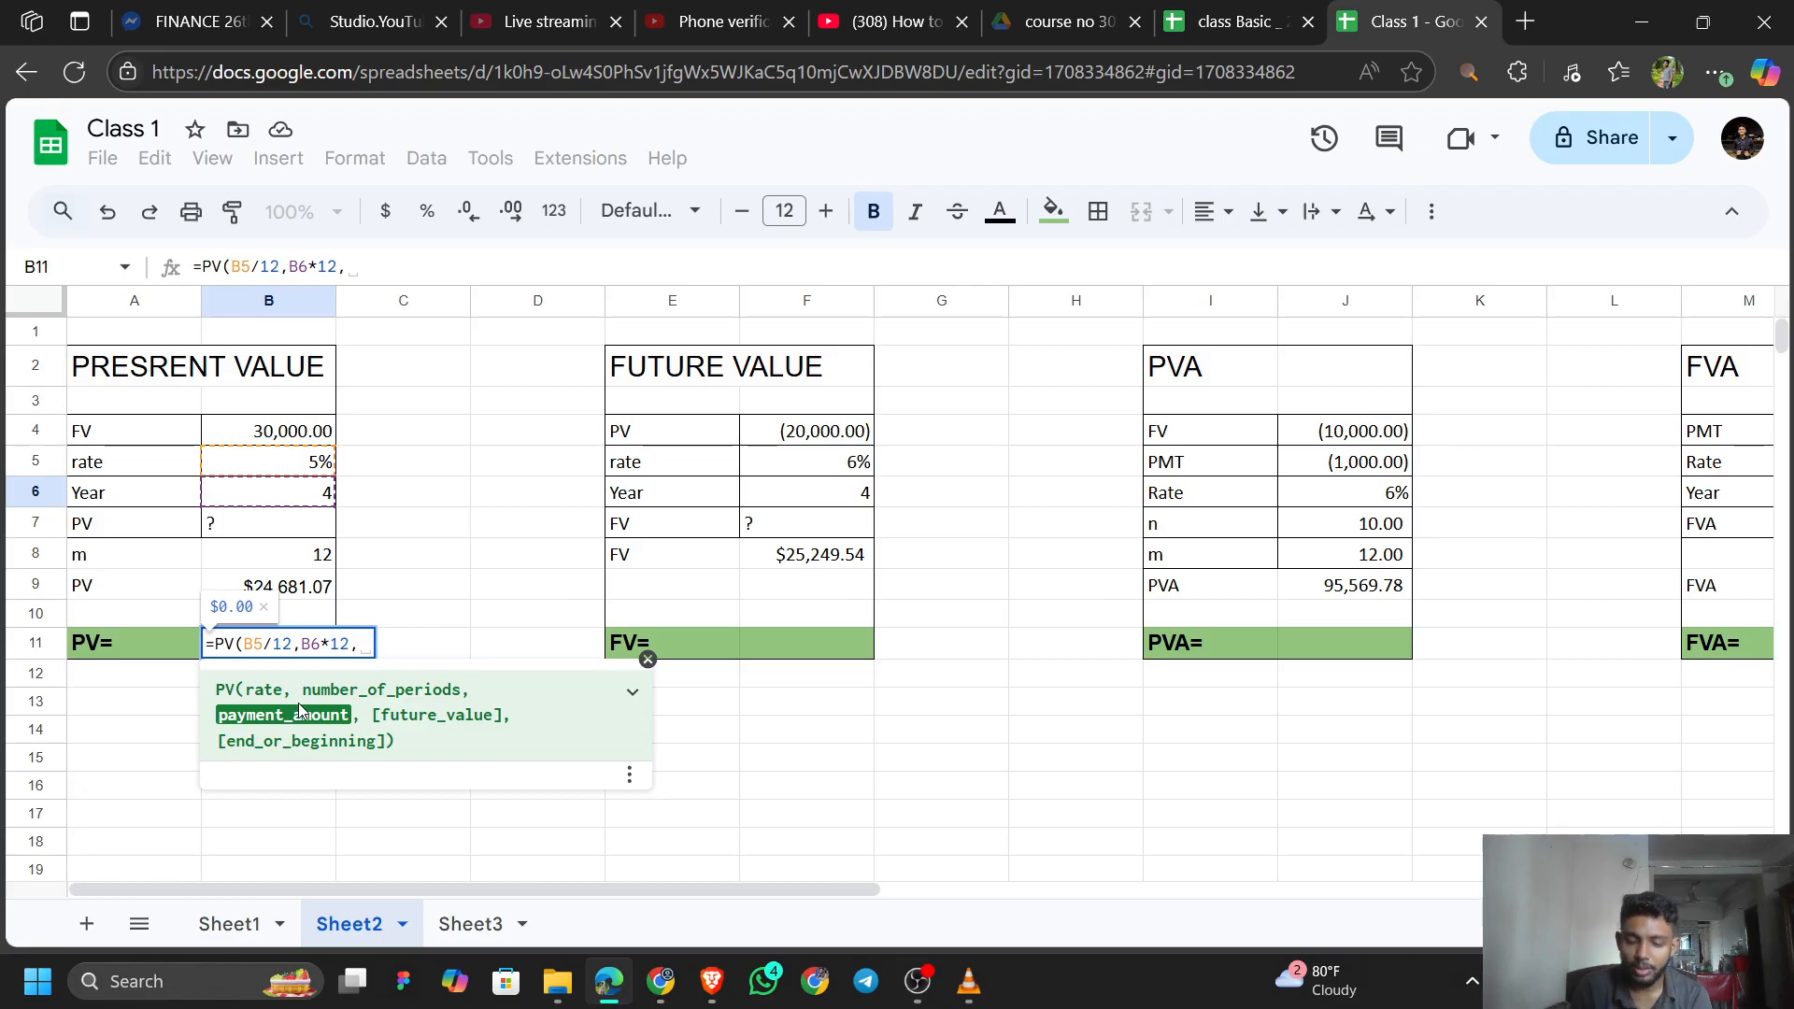
type("0,")
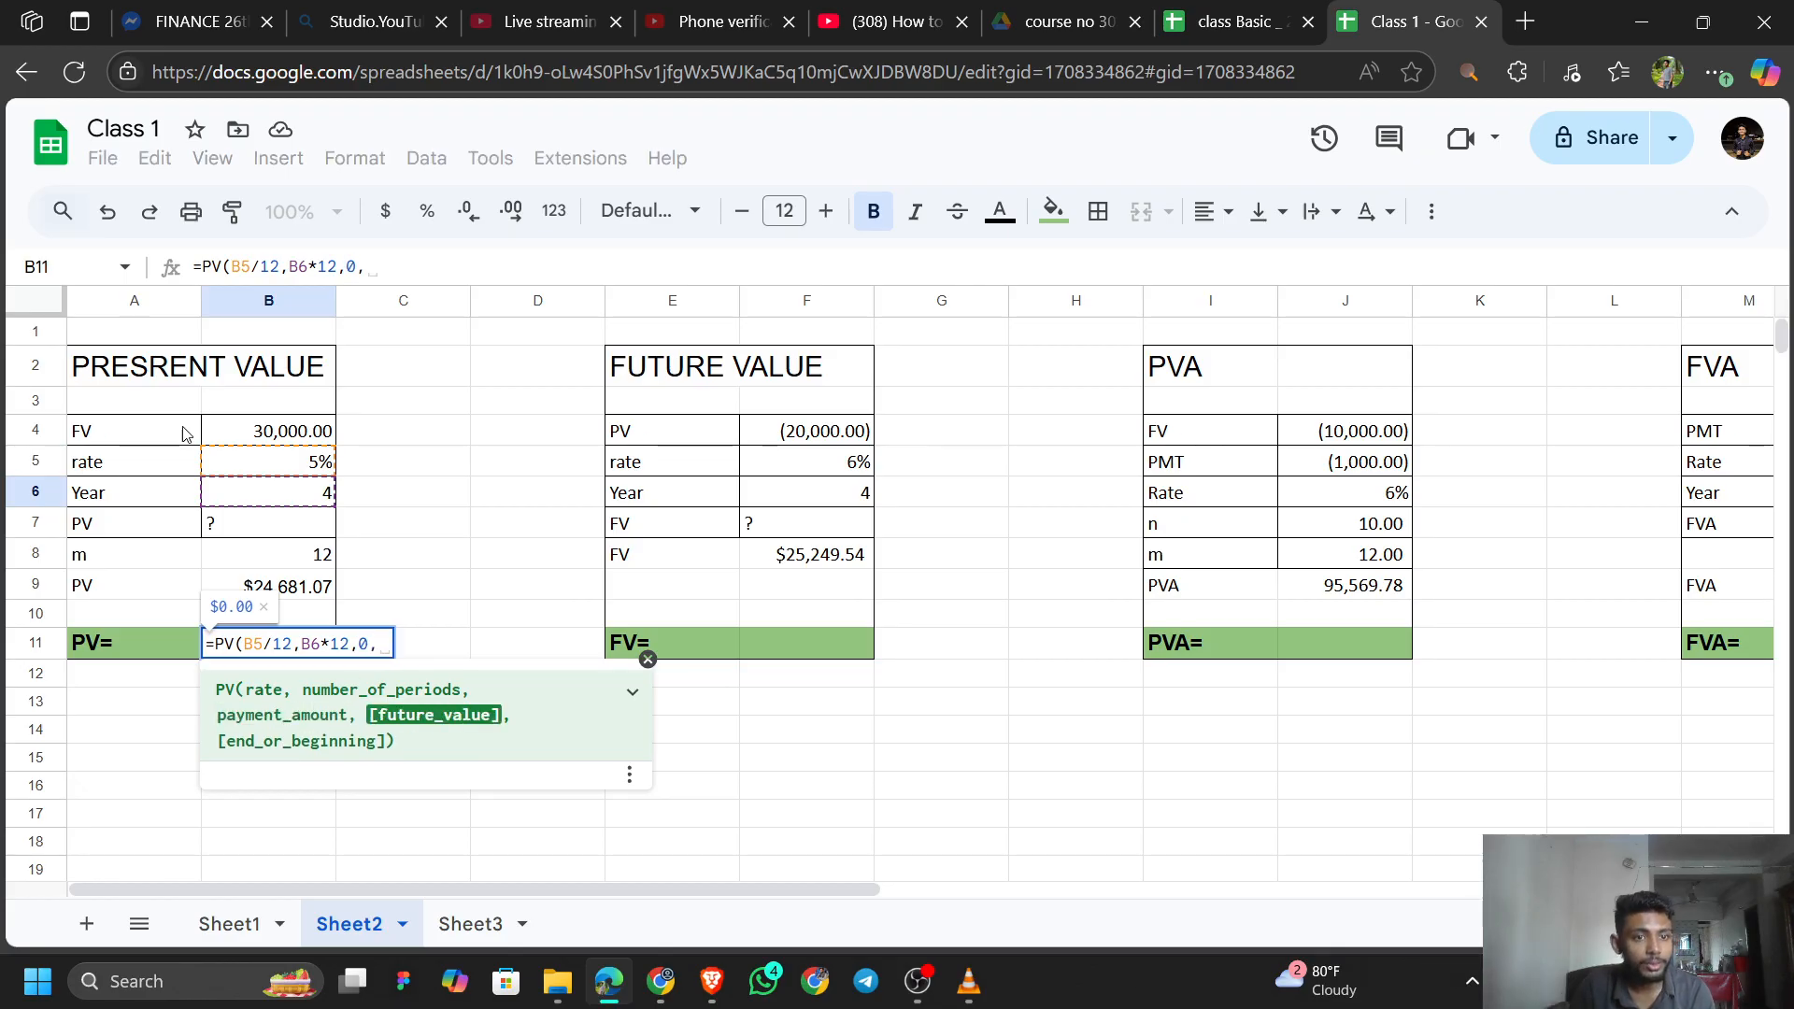
left_click(234, 433)
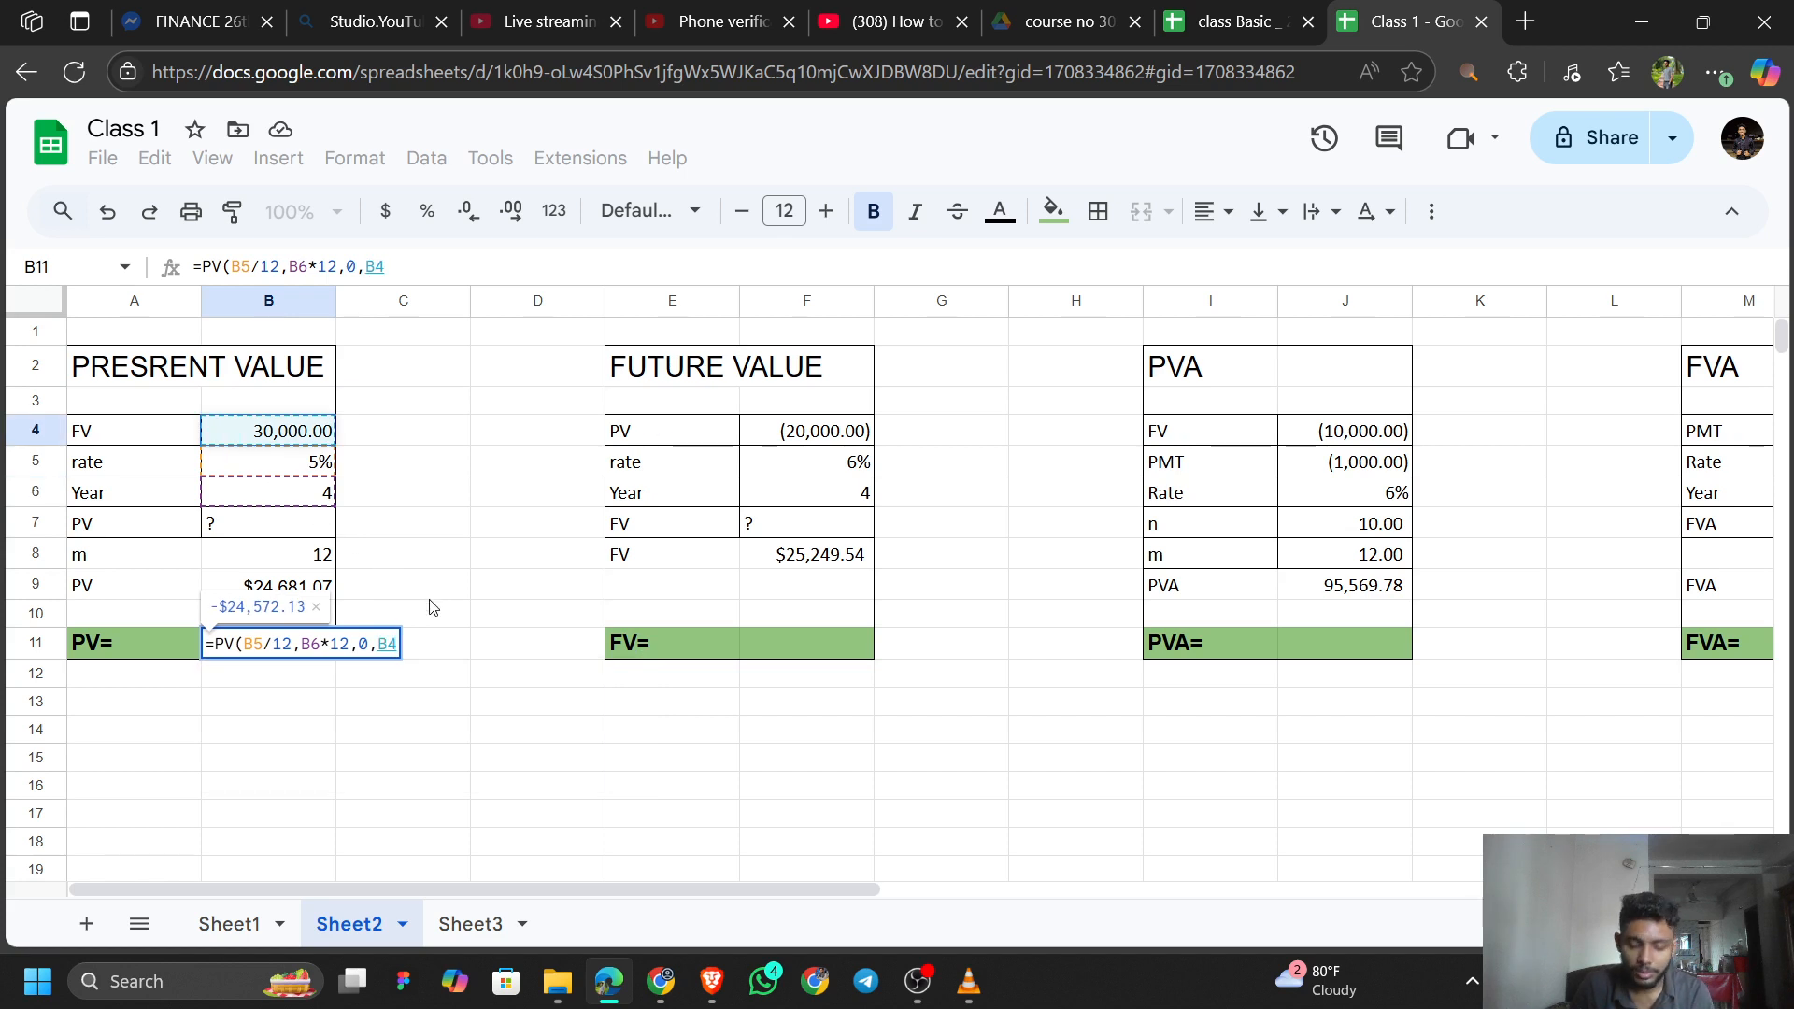
type(",")
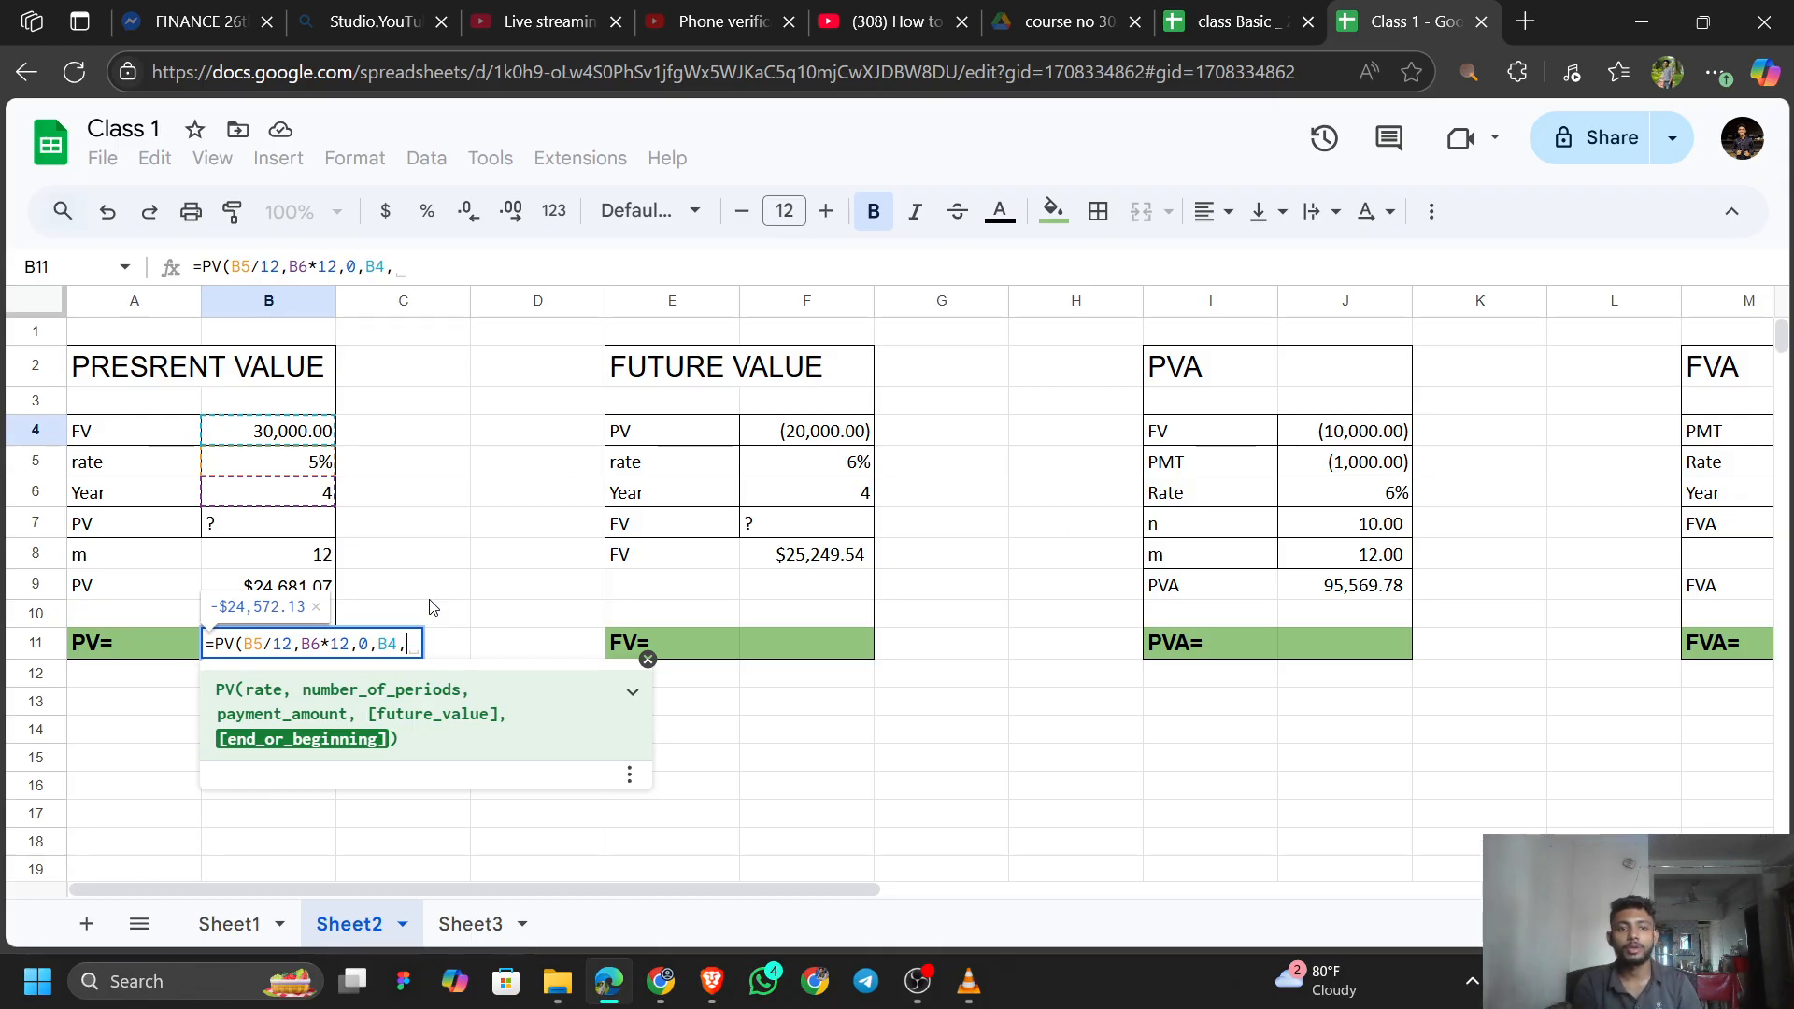
type("0")
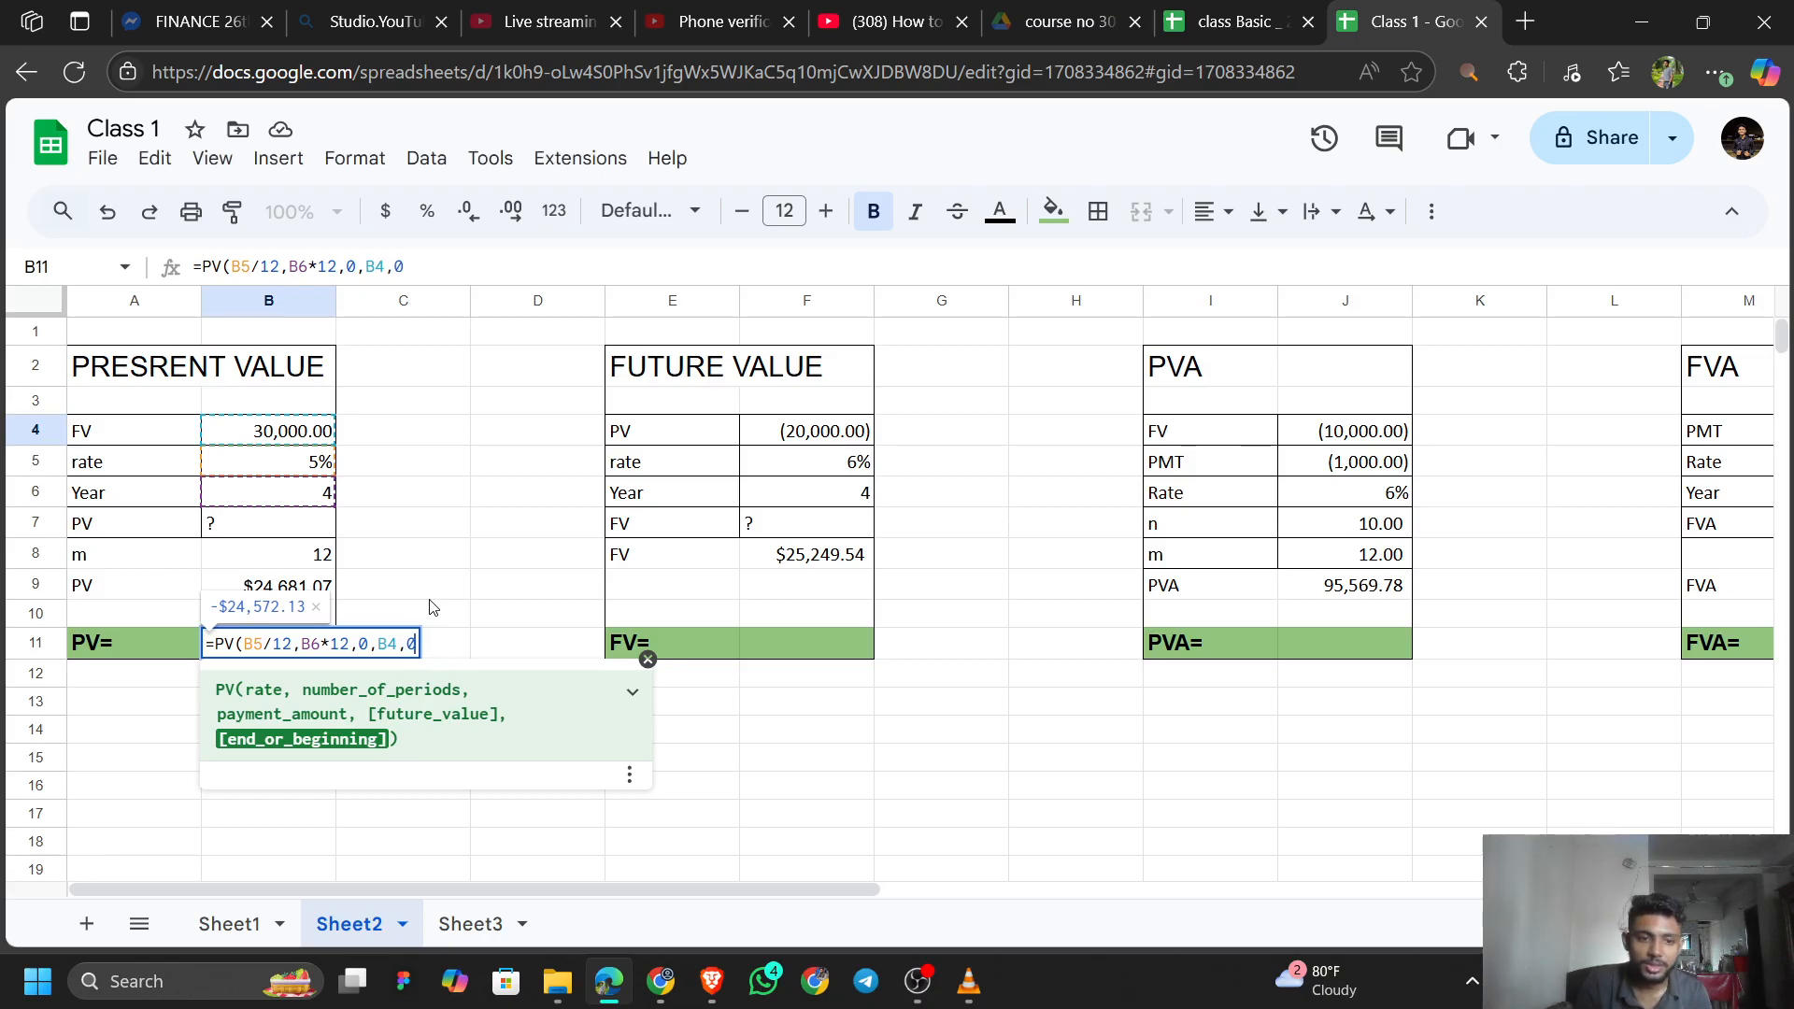
type(")")
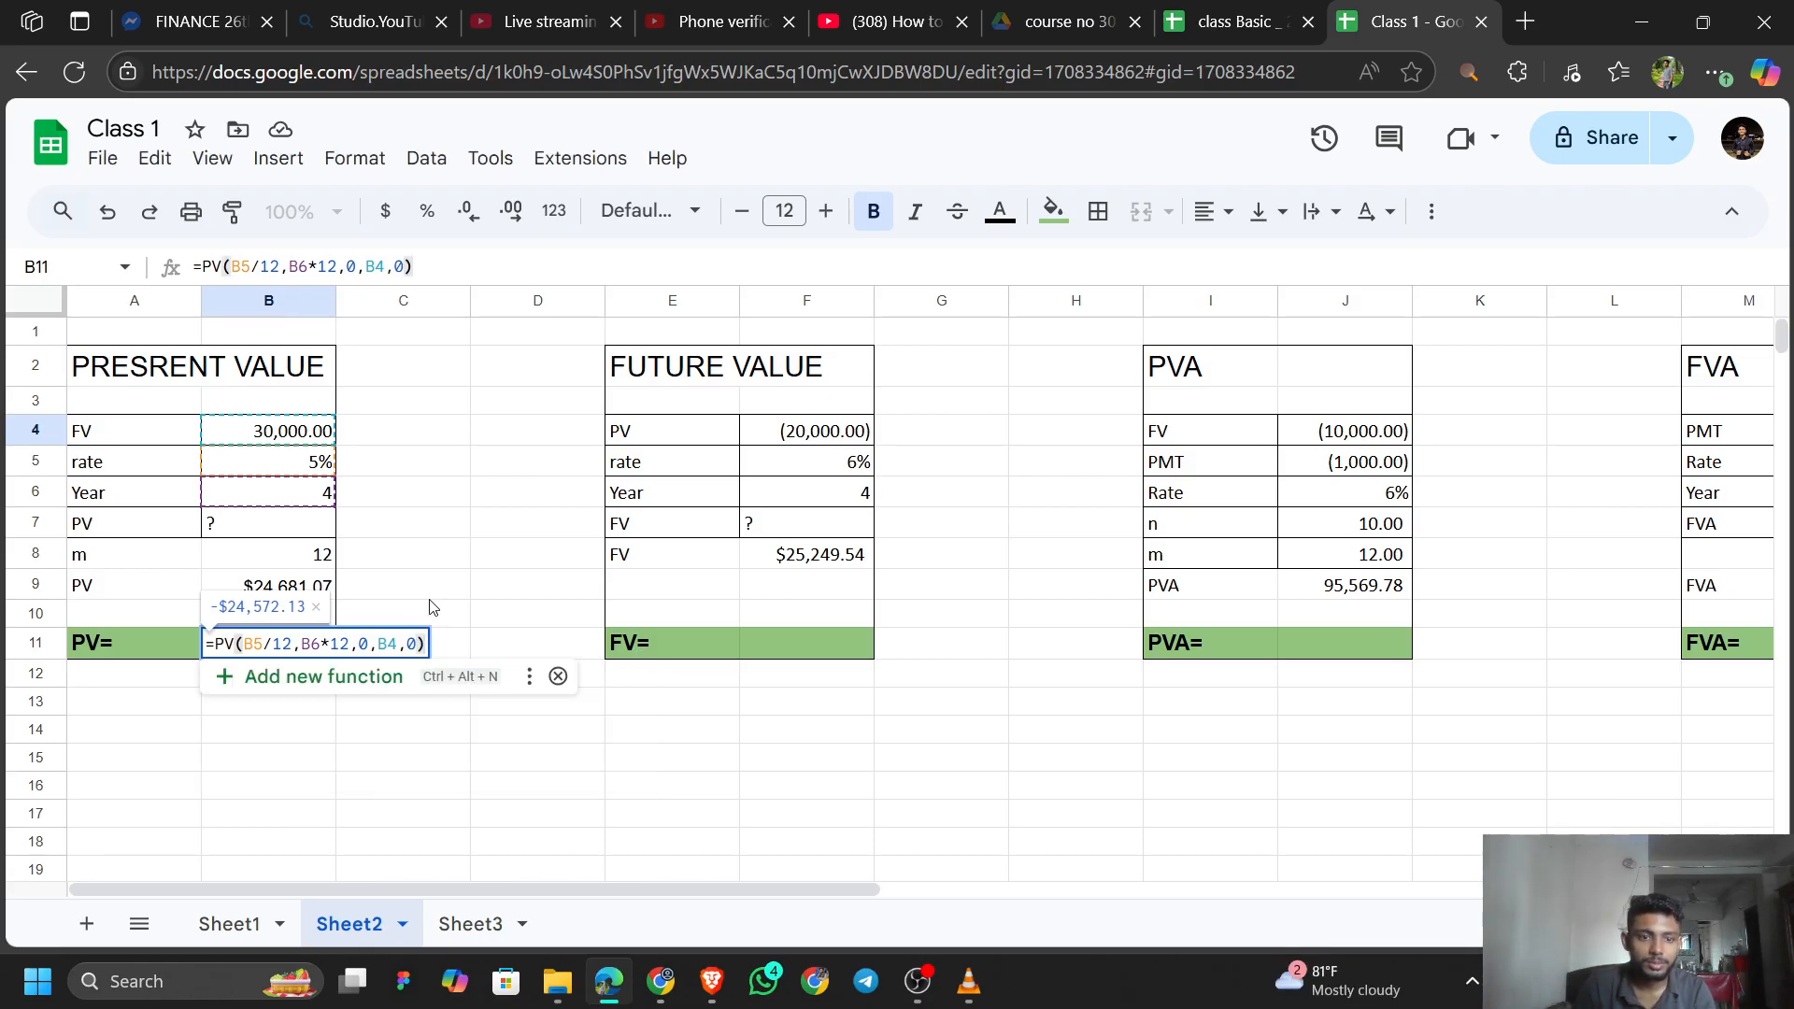
key("Return")
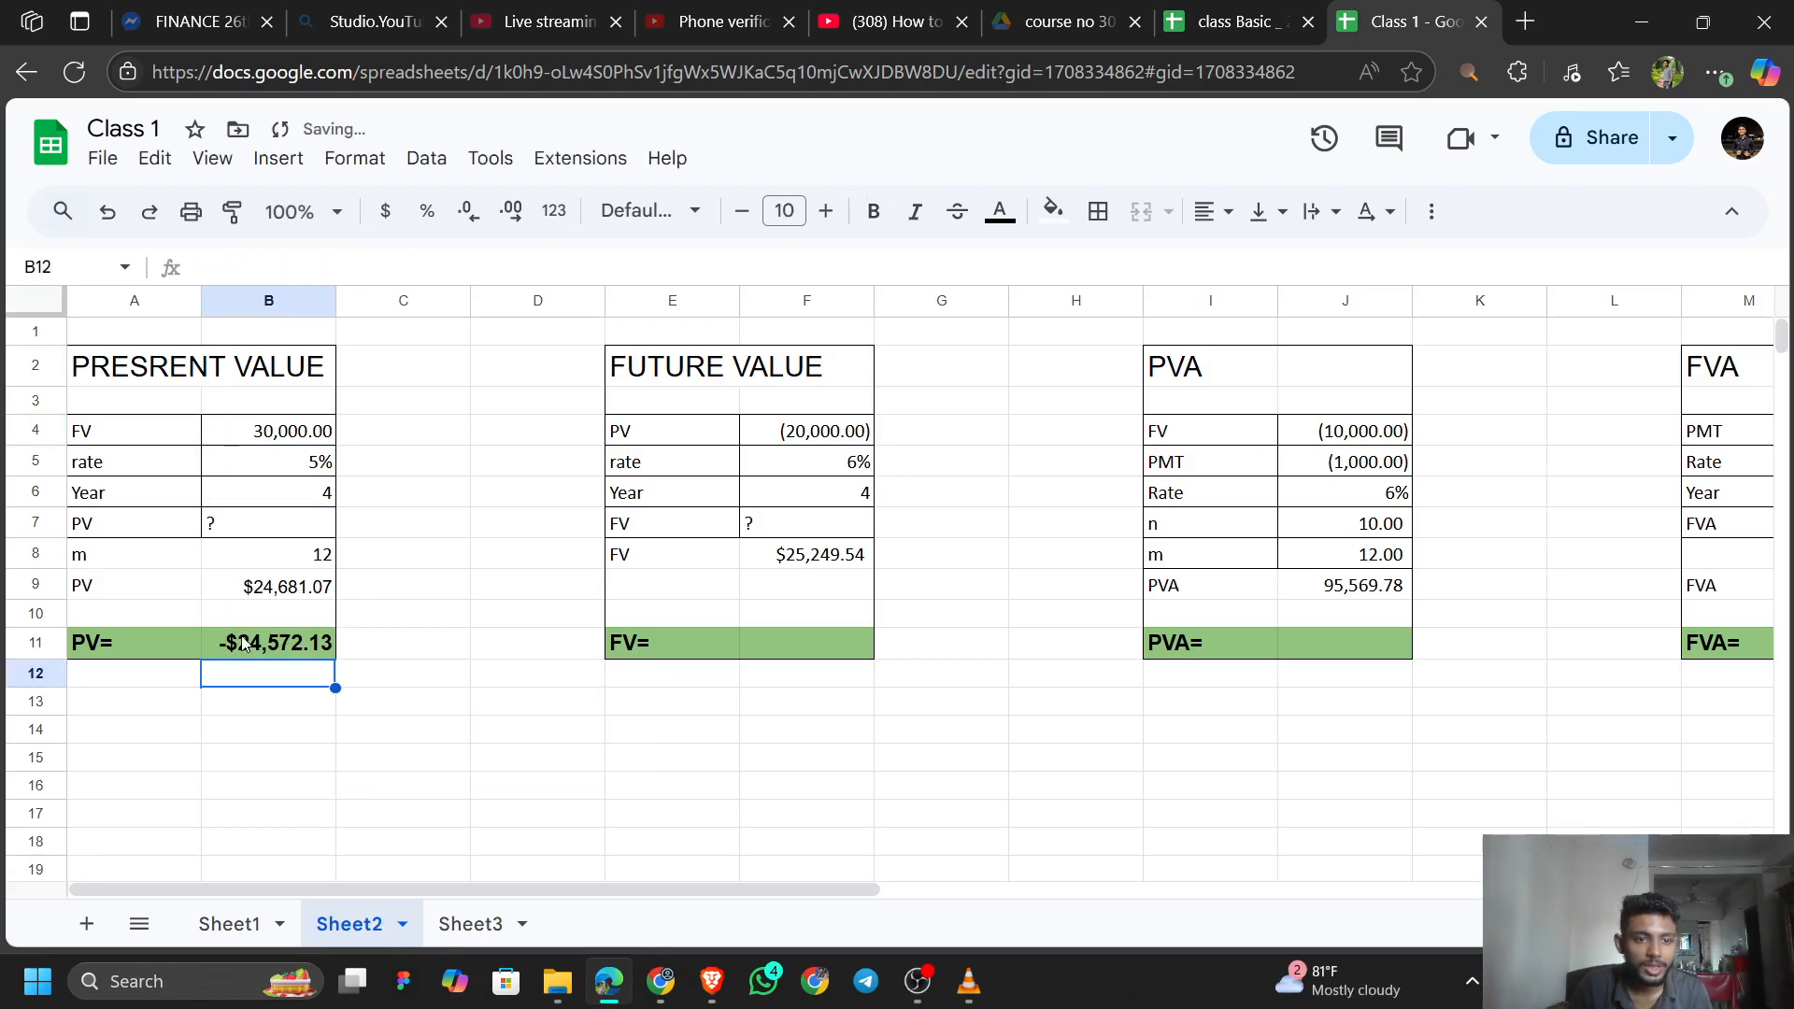
Negate the future value argument in B11 so the formula reads =PV(B5/12,B6*12,0,-B4,0).
left_click(287, 657)
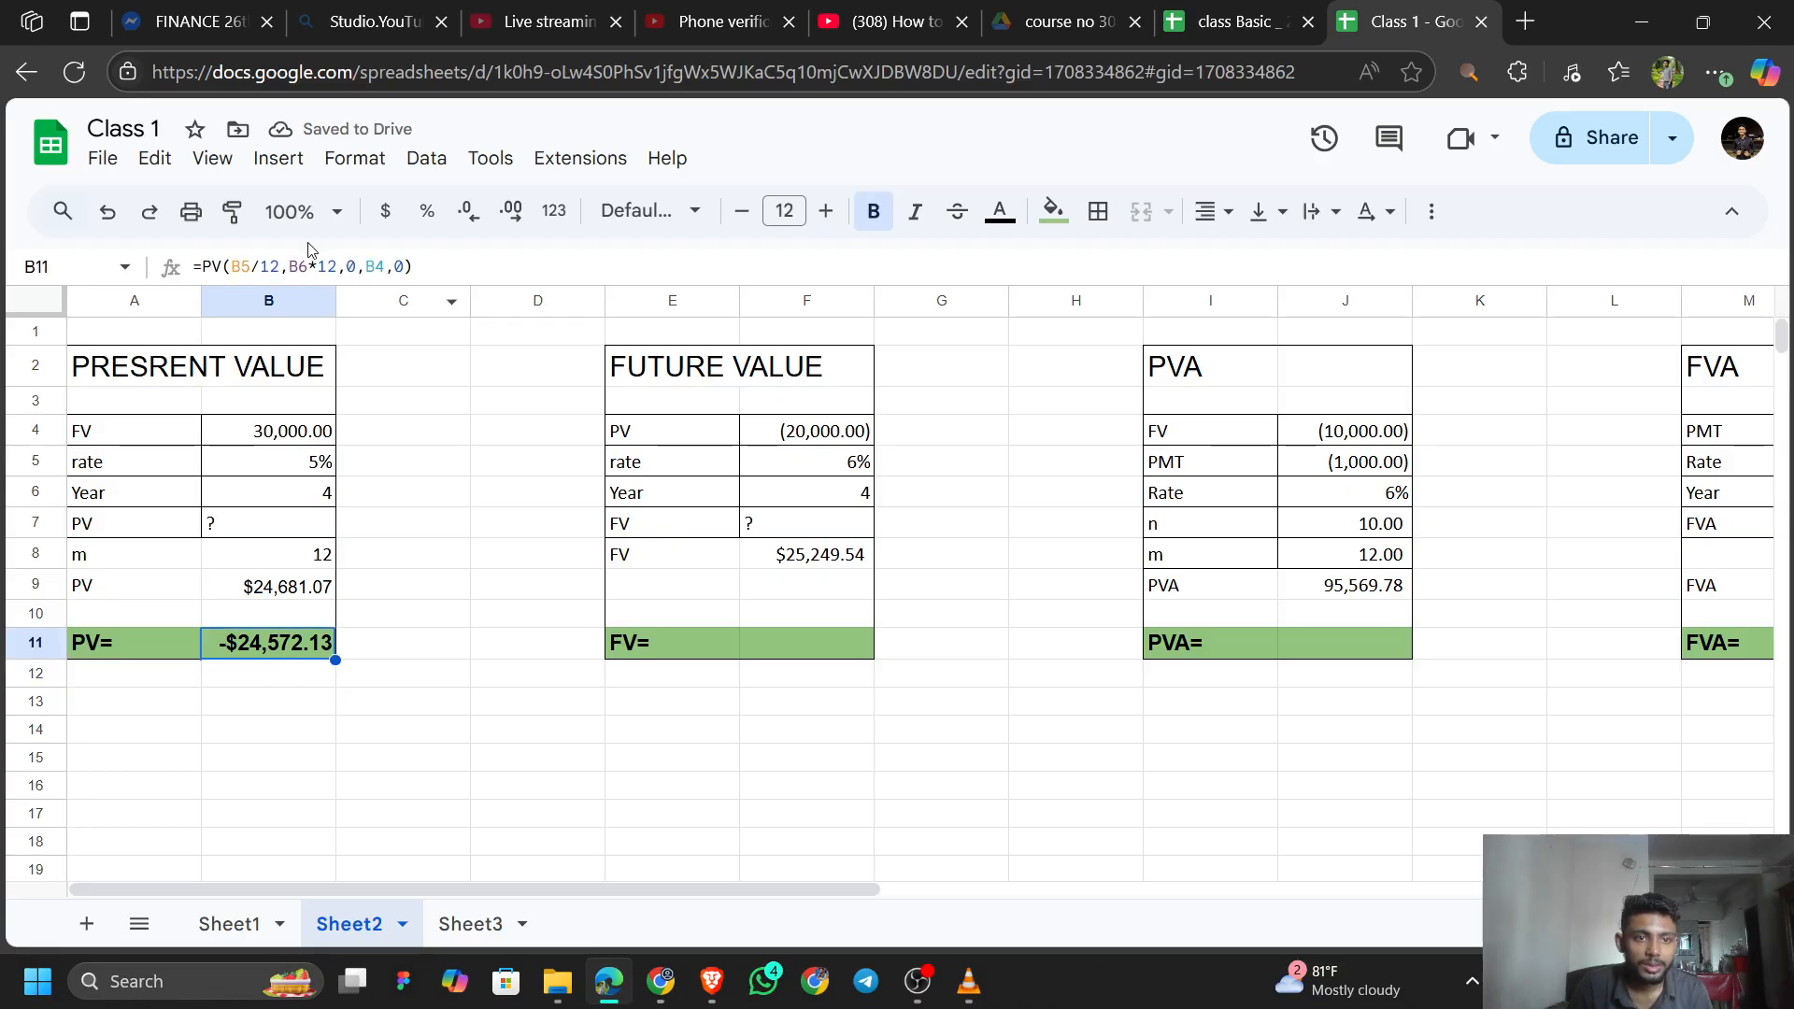
left_click(367, 265)
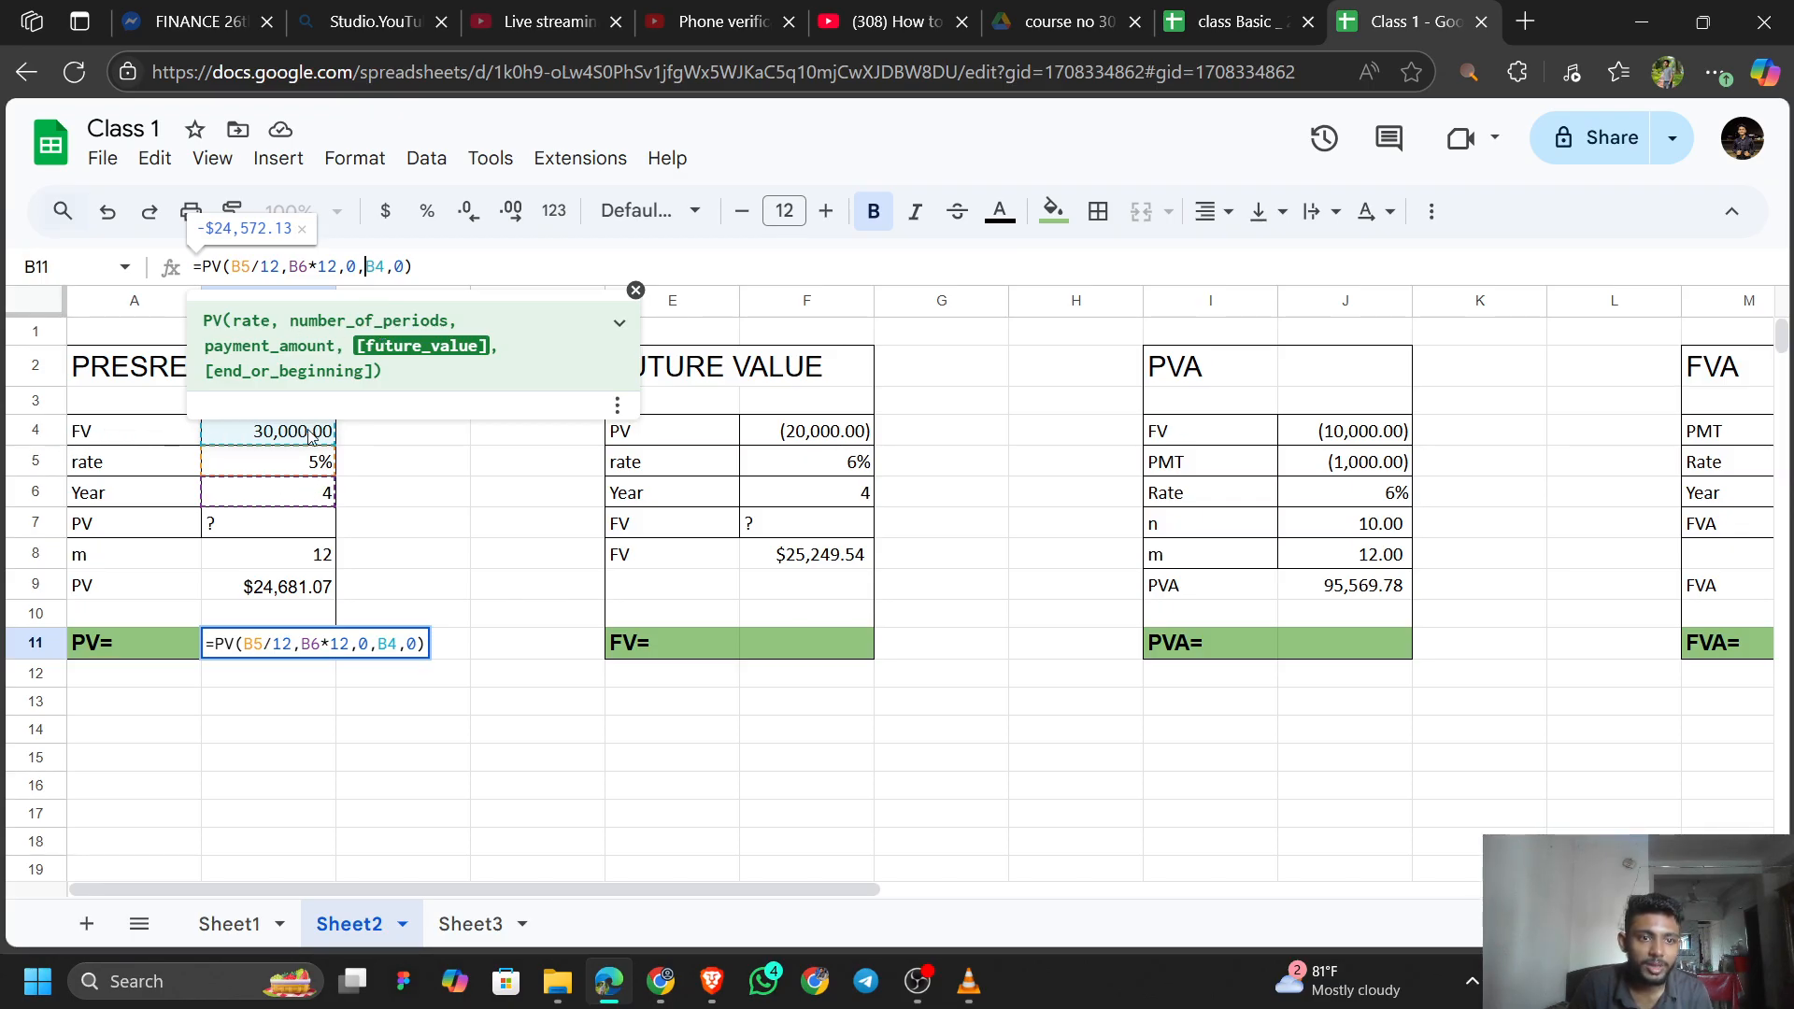
type("-")
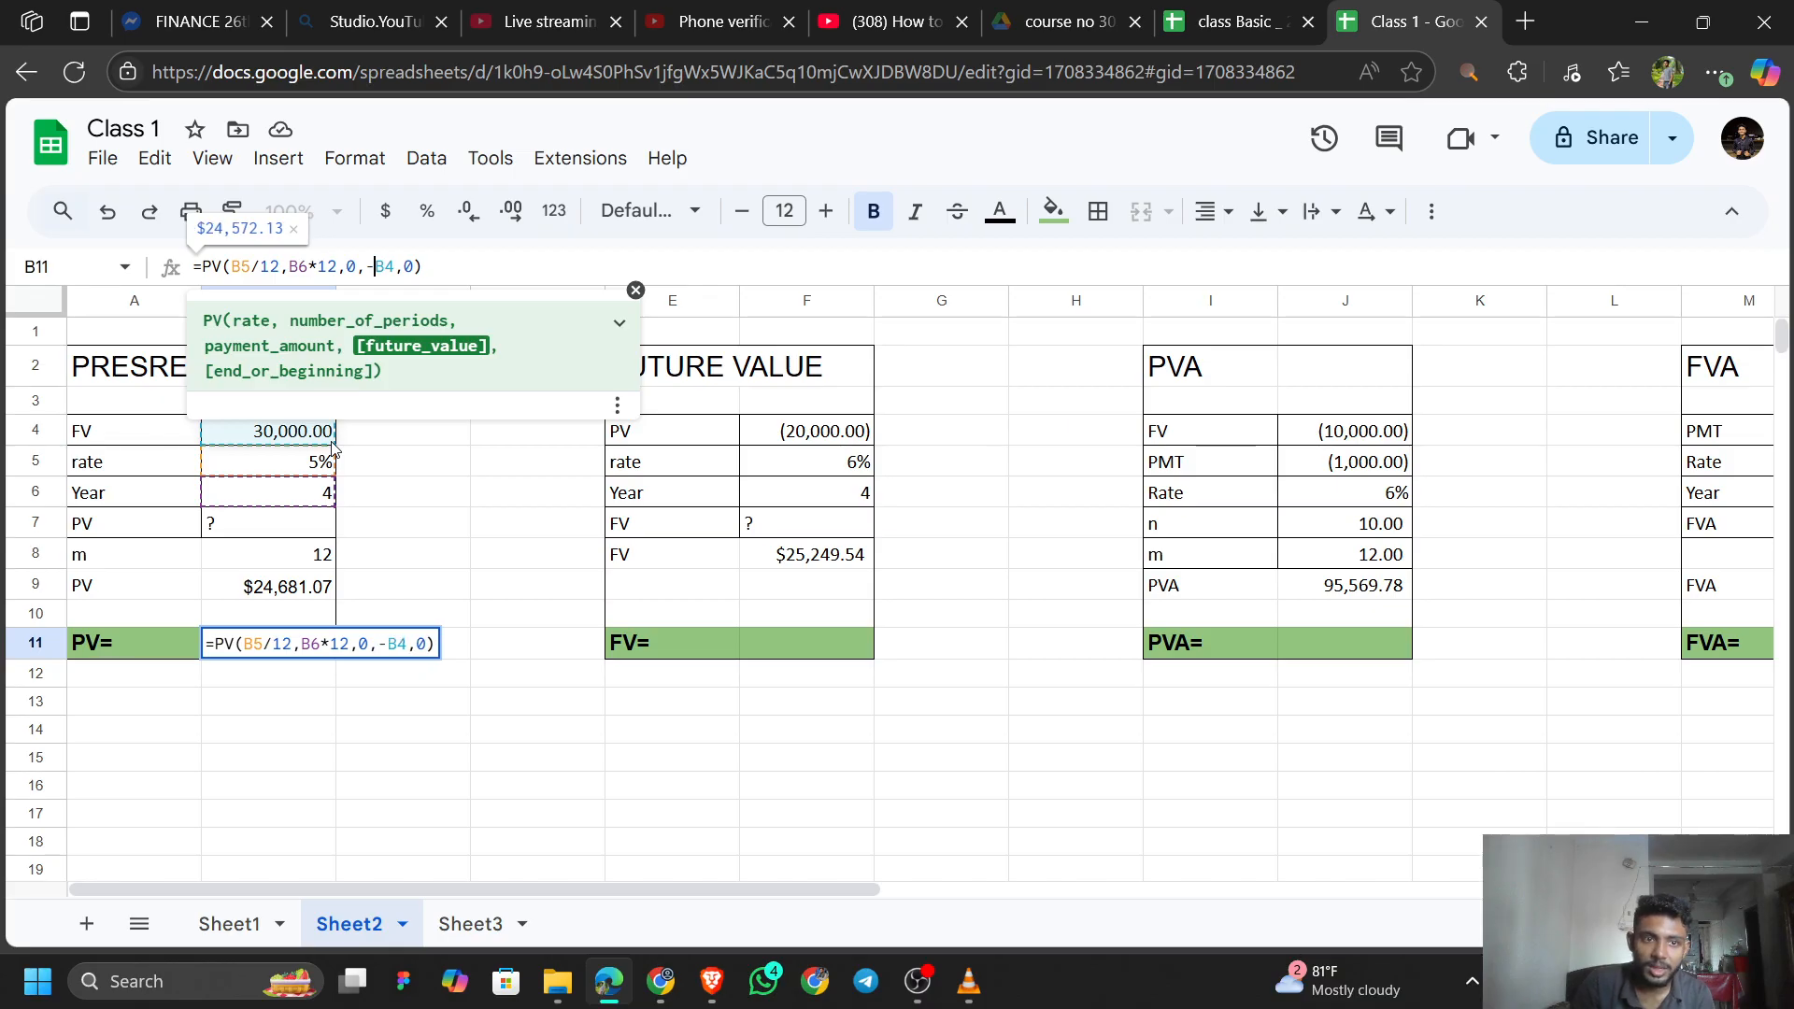
key("Right")
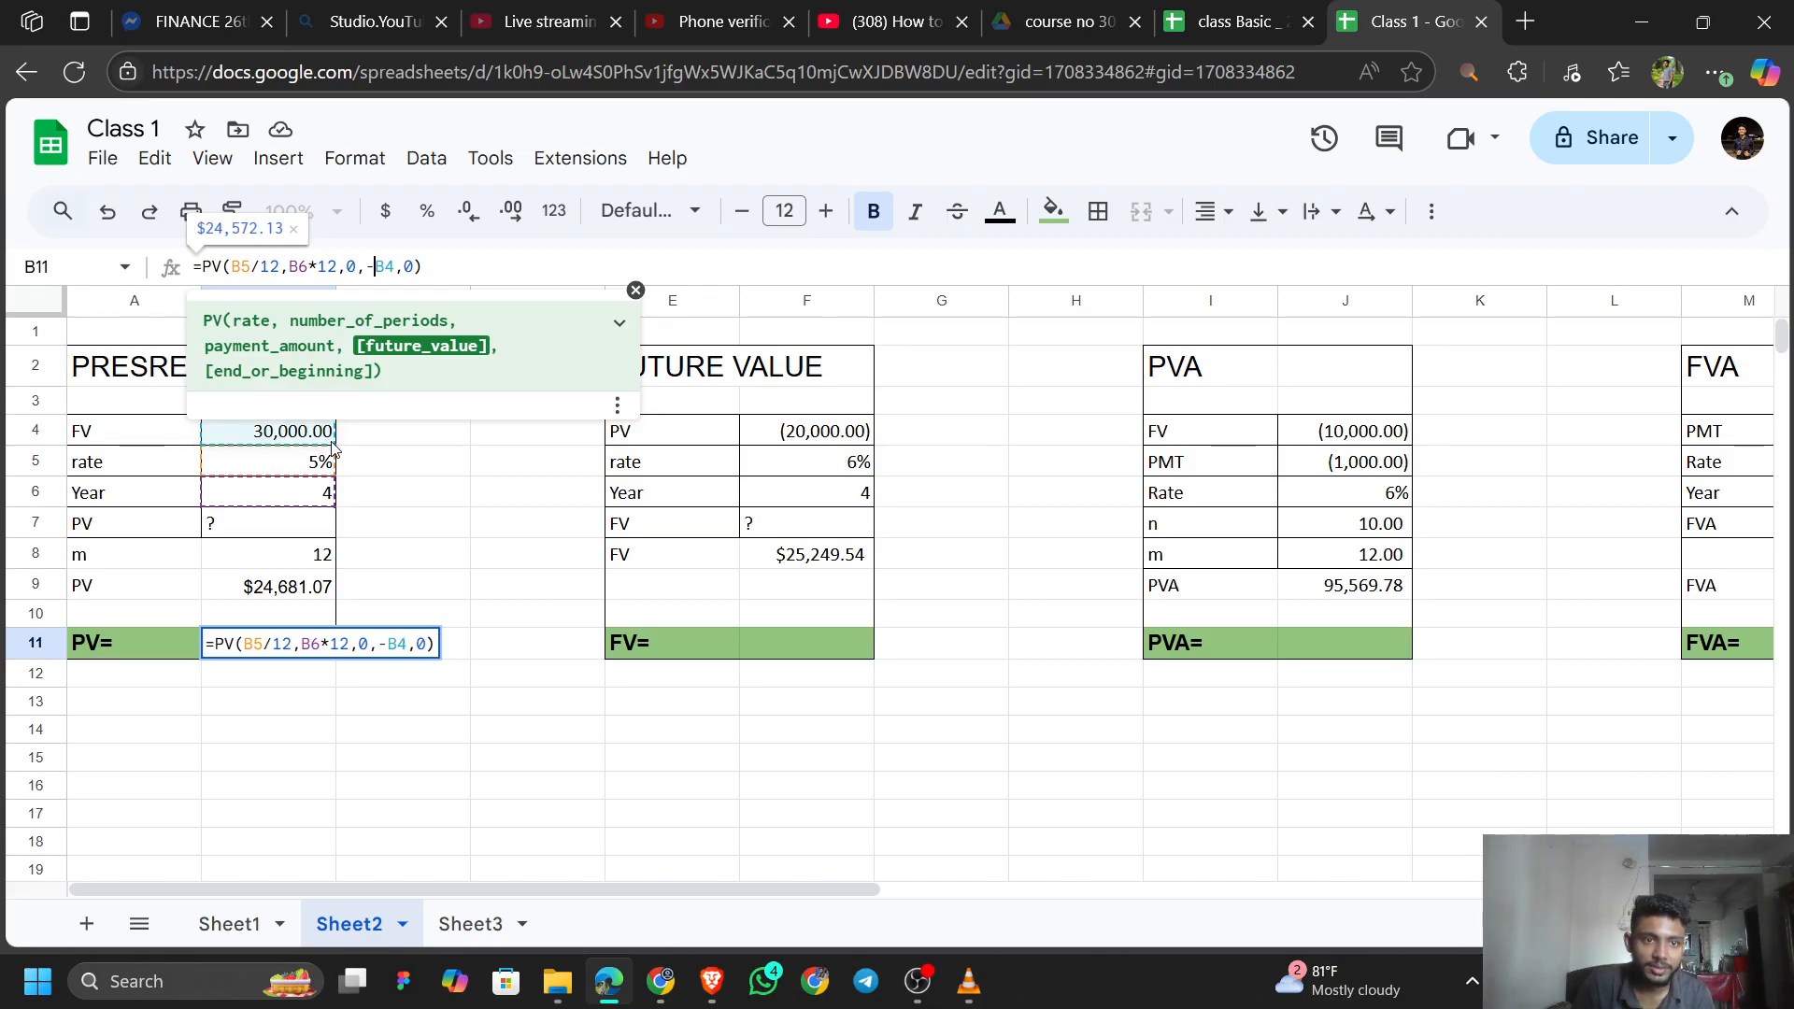
key("Return")
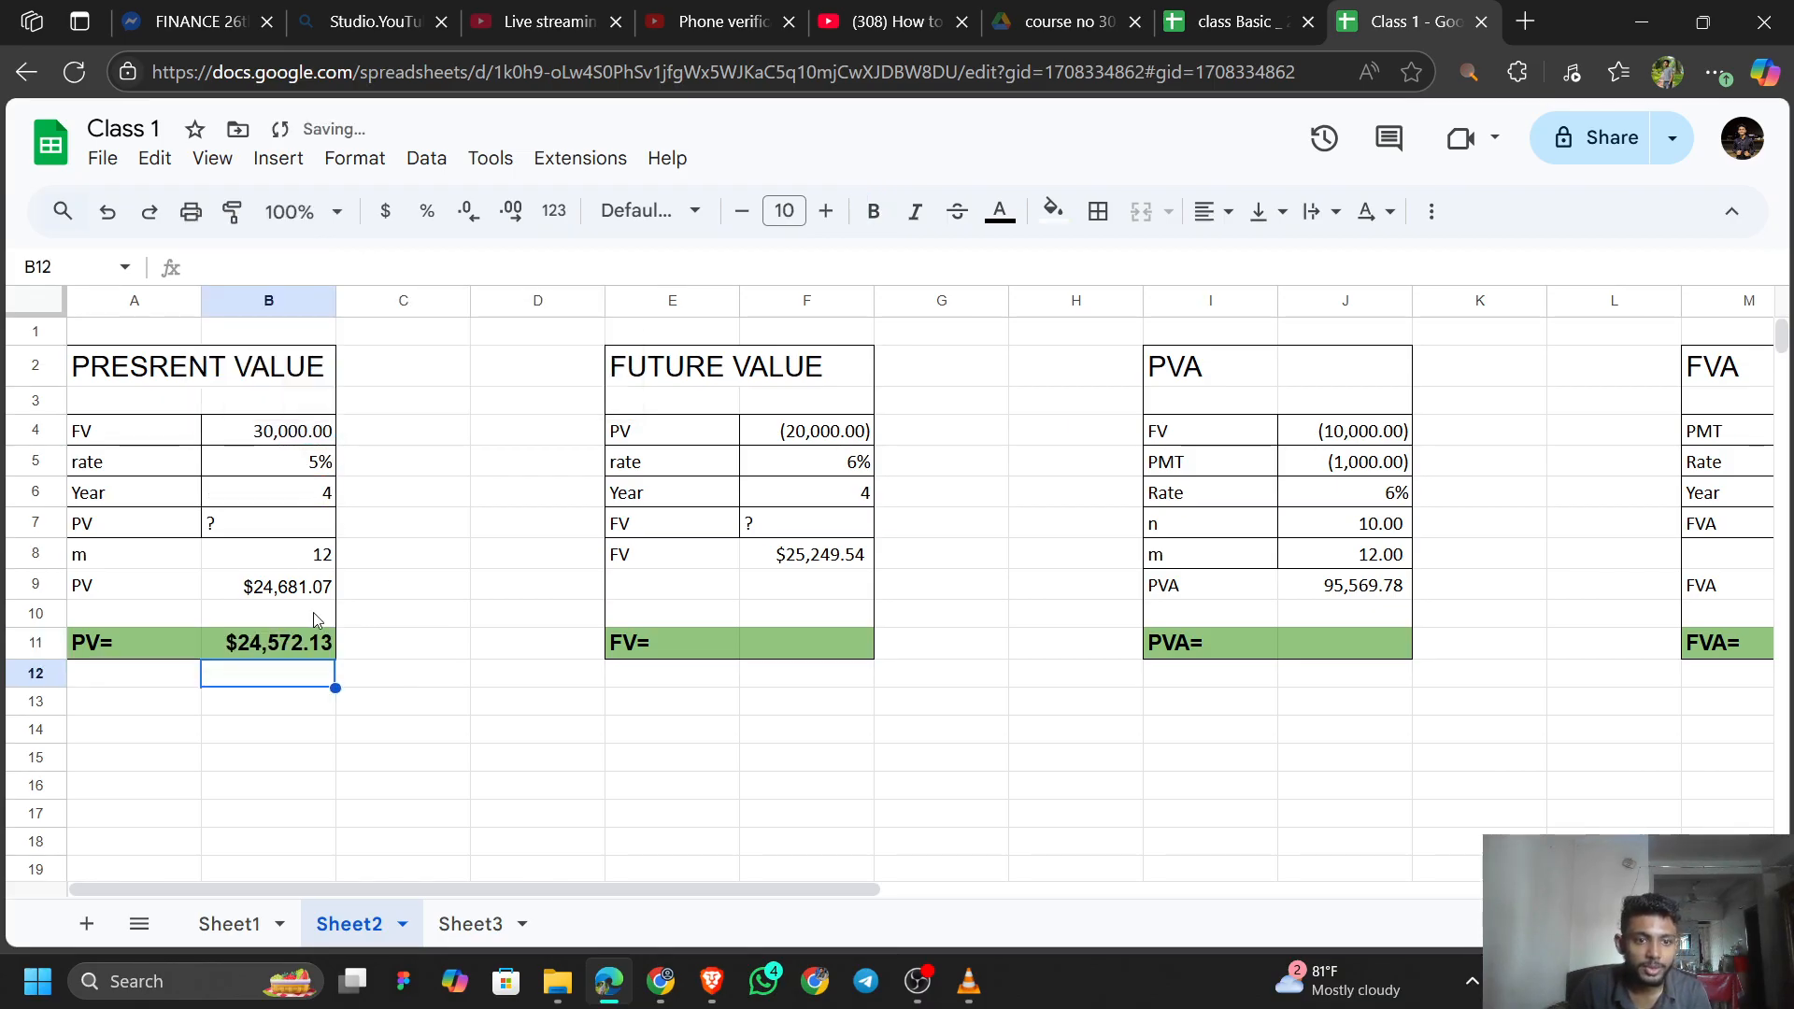
Compare the yearly PV formula in B9 with the monthly-compounded PV formula in B11.
left_click(290, 589)
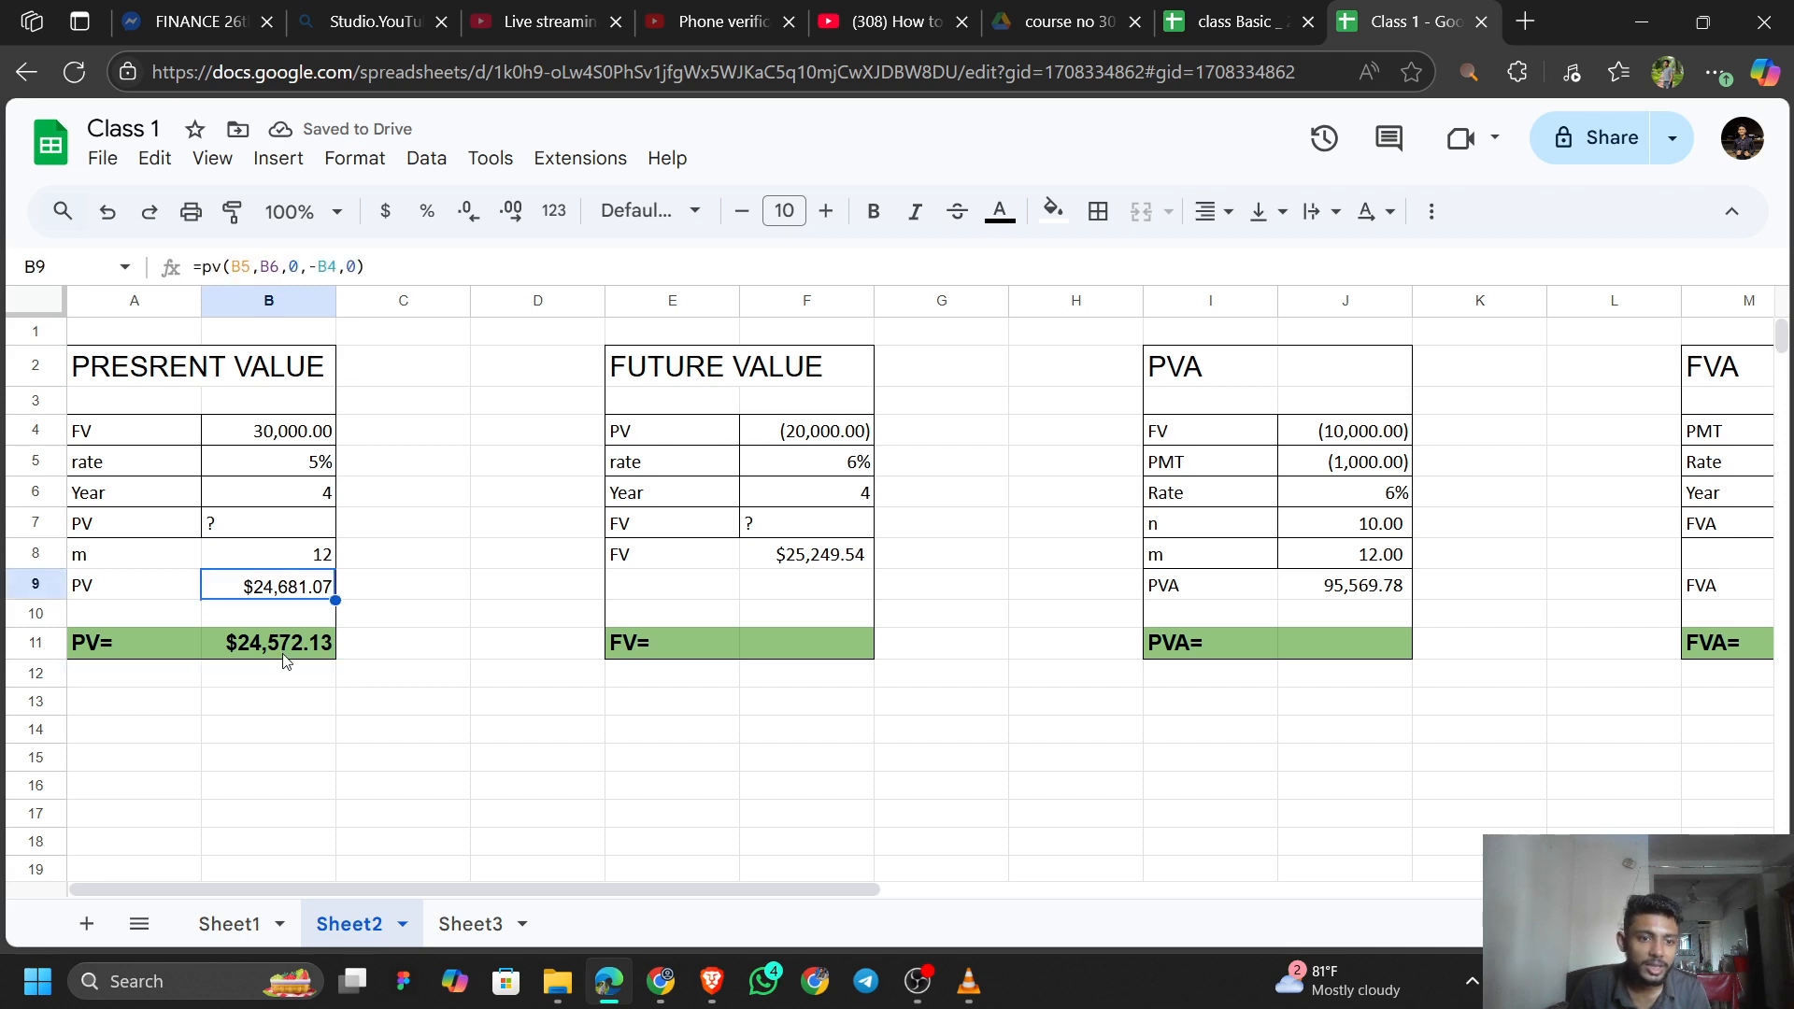
left_click(286, 654)
left_click(280, 561)
left_click(281, 587)
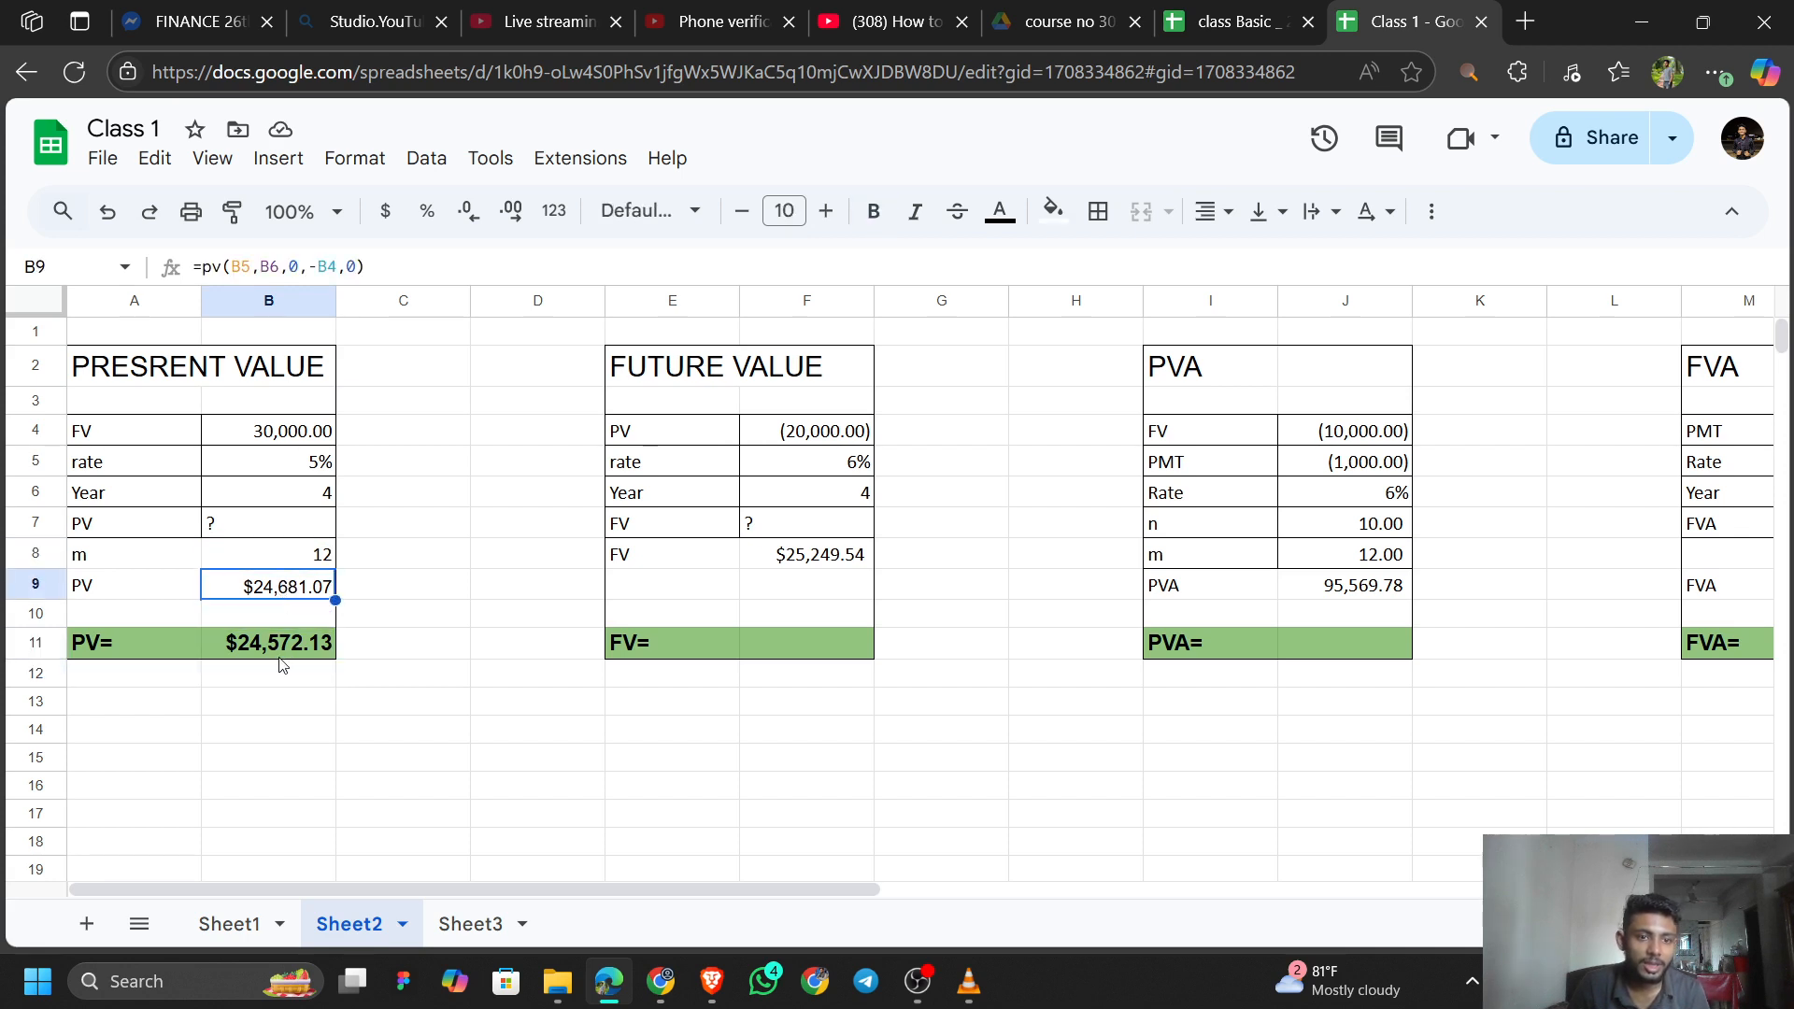
left_click(280, 654)
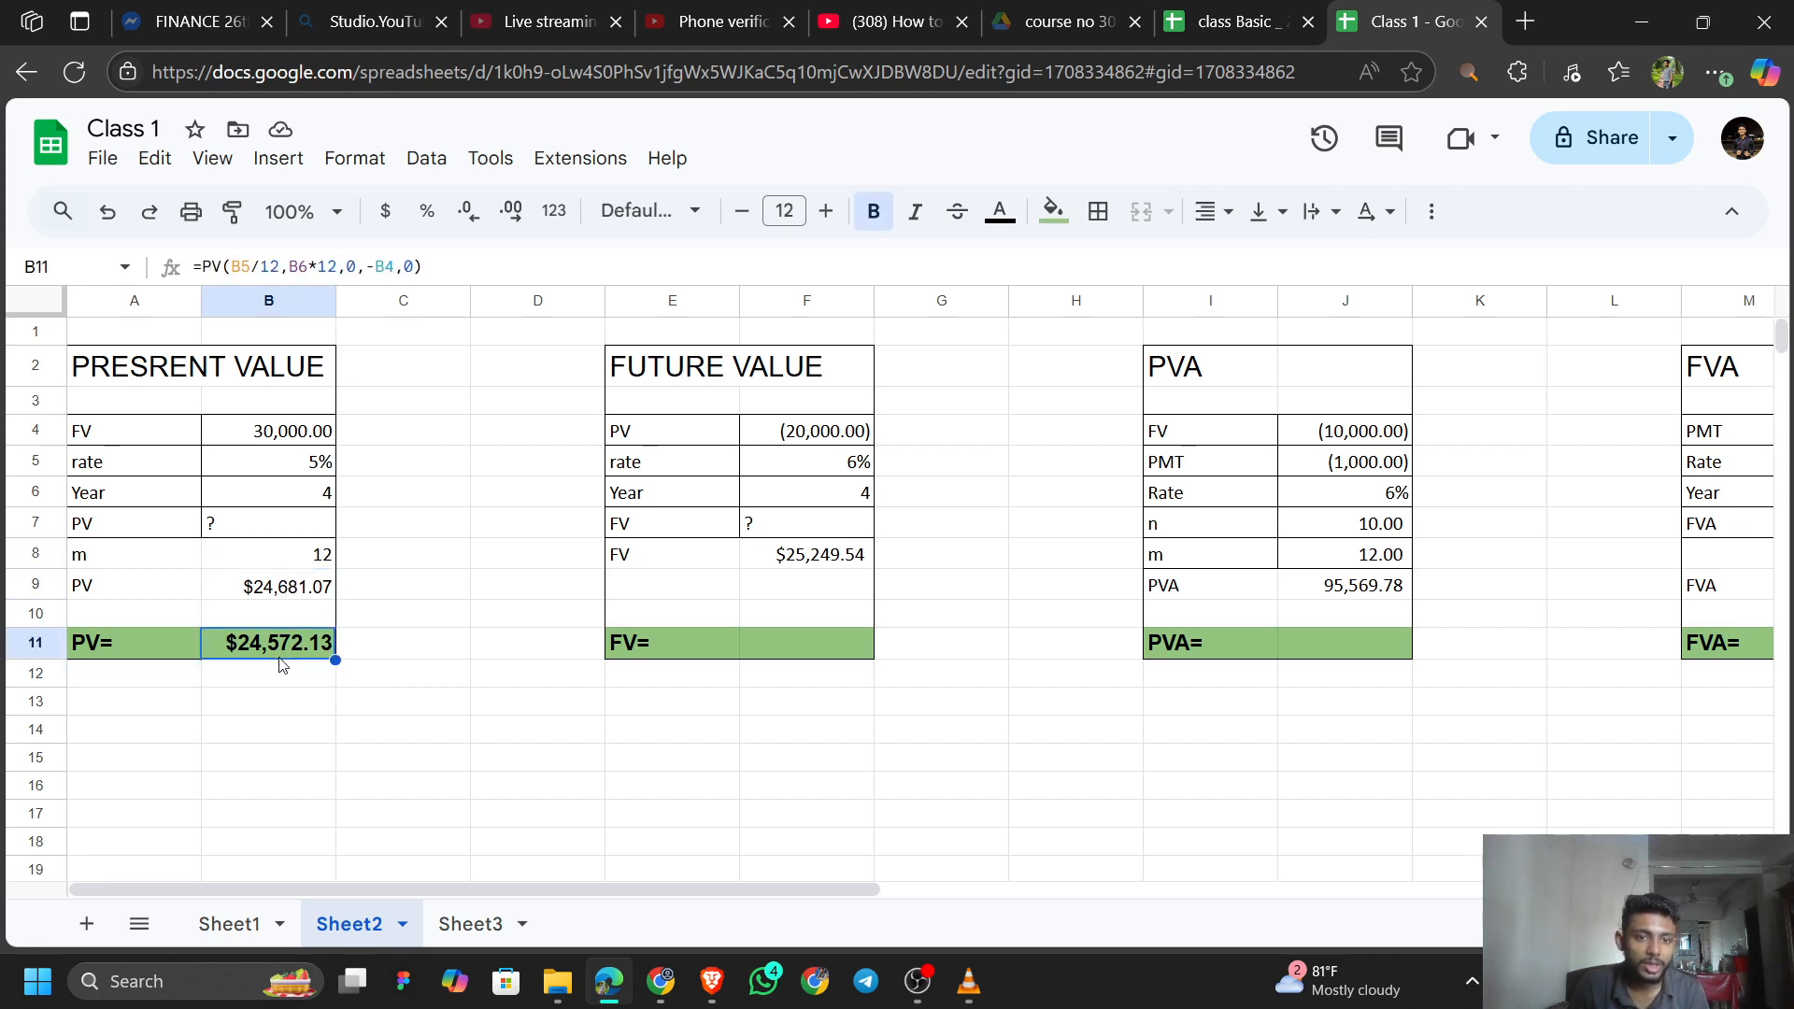
left_click(252, 587)
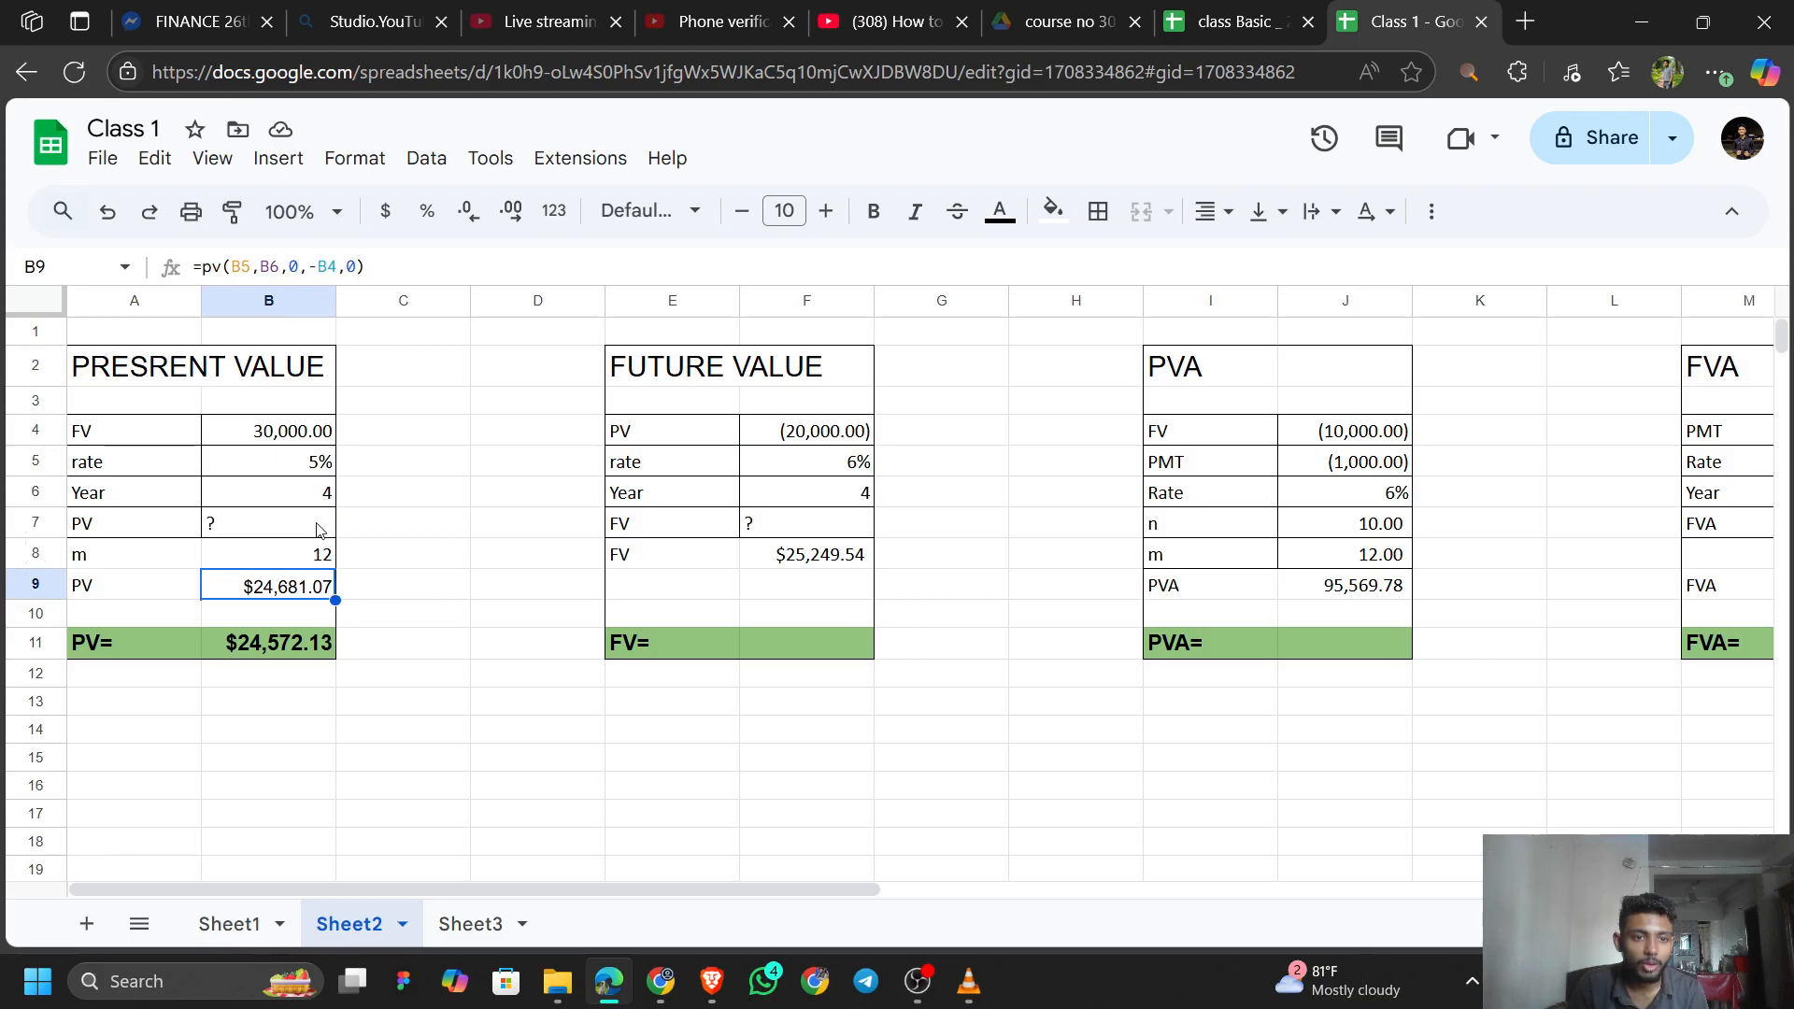
Examine the compounding frequency m in row 8 of the PRESRENT VALUE table alongside the monthly-compounded PV formula in B11.
left_click(322, 556)
left_click(198, 551)
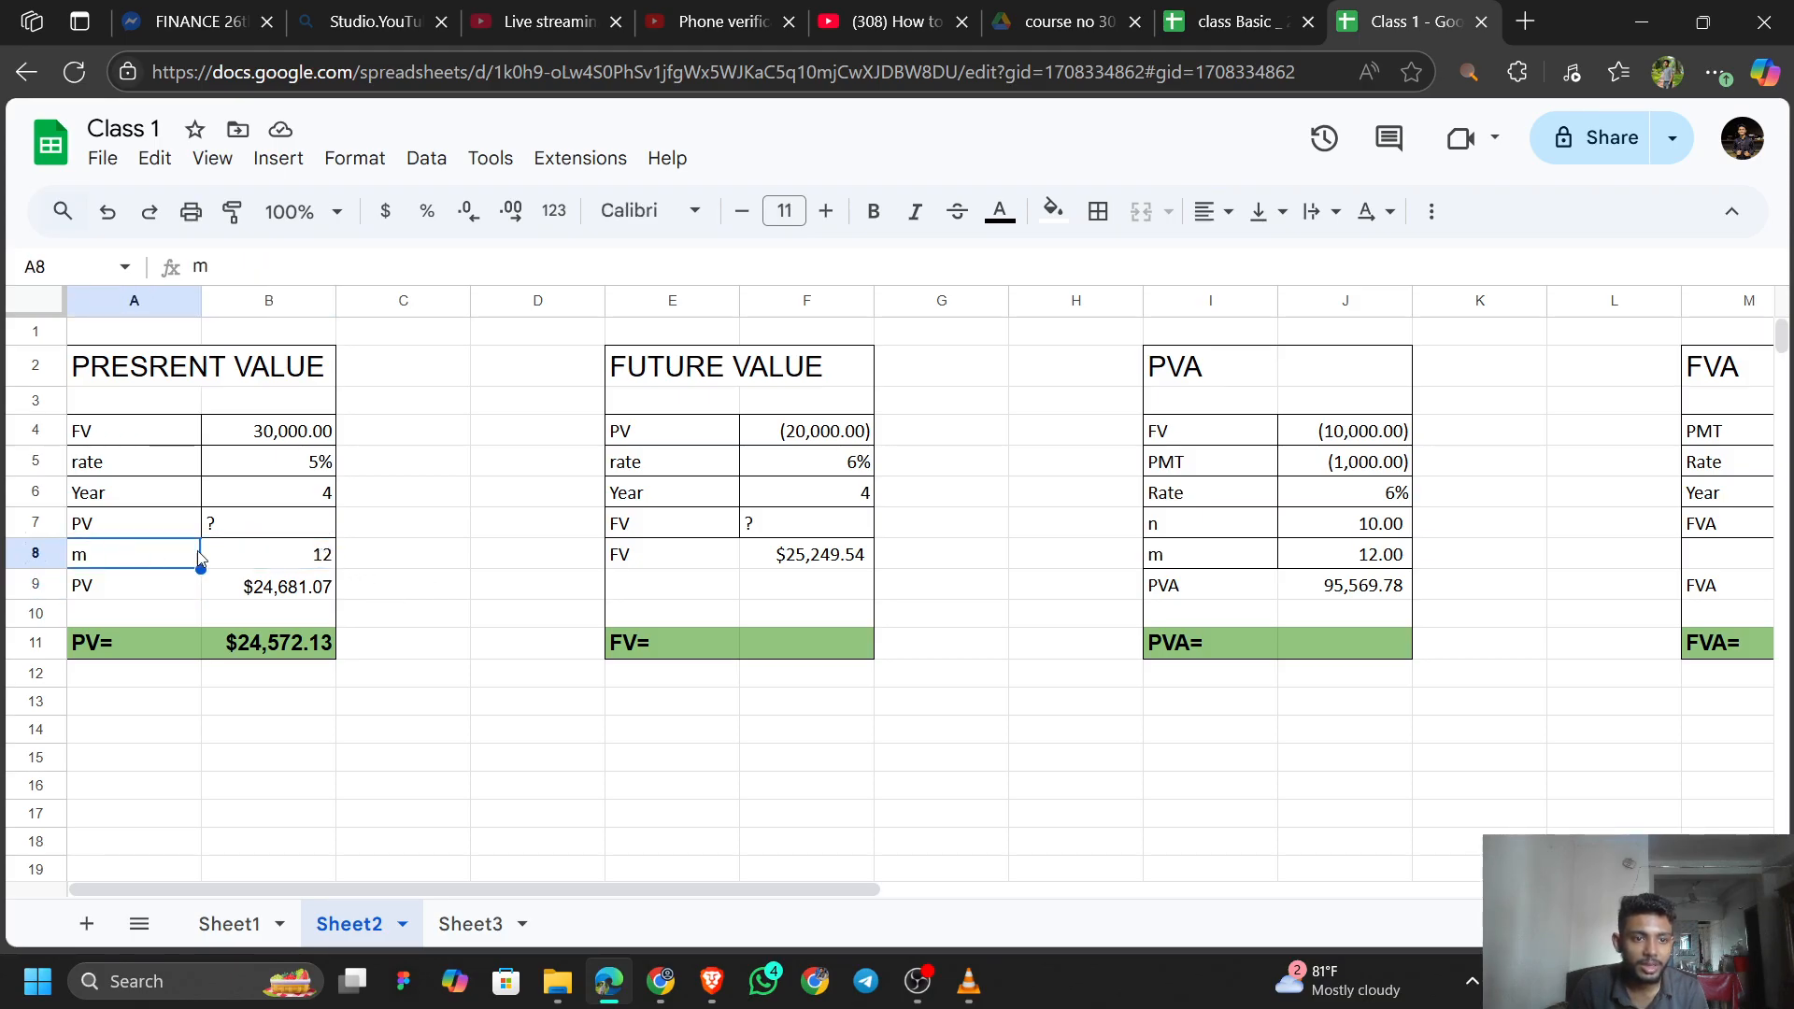
left_click(231, 557)
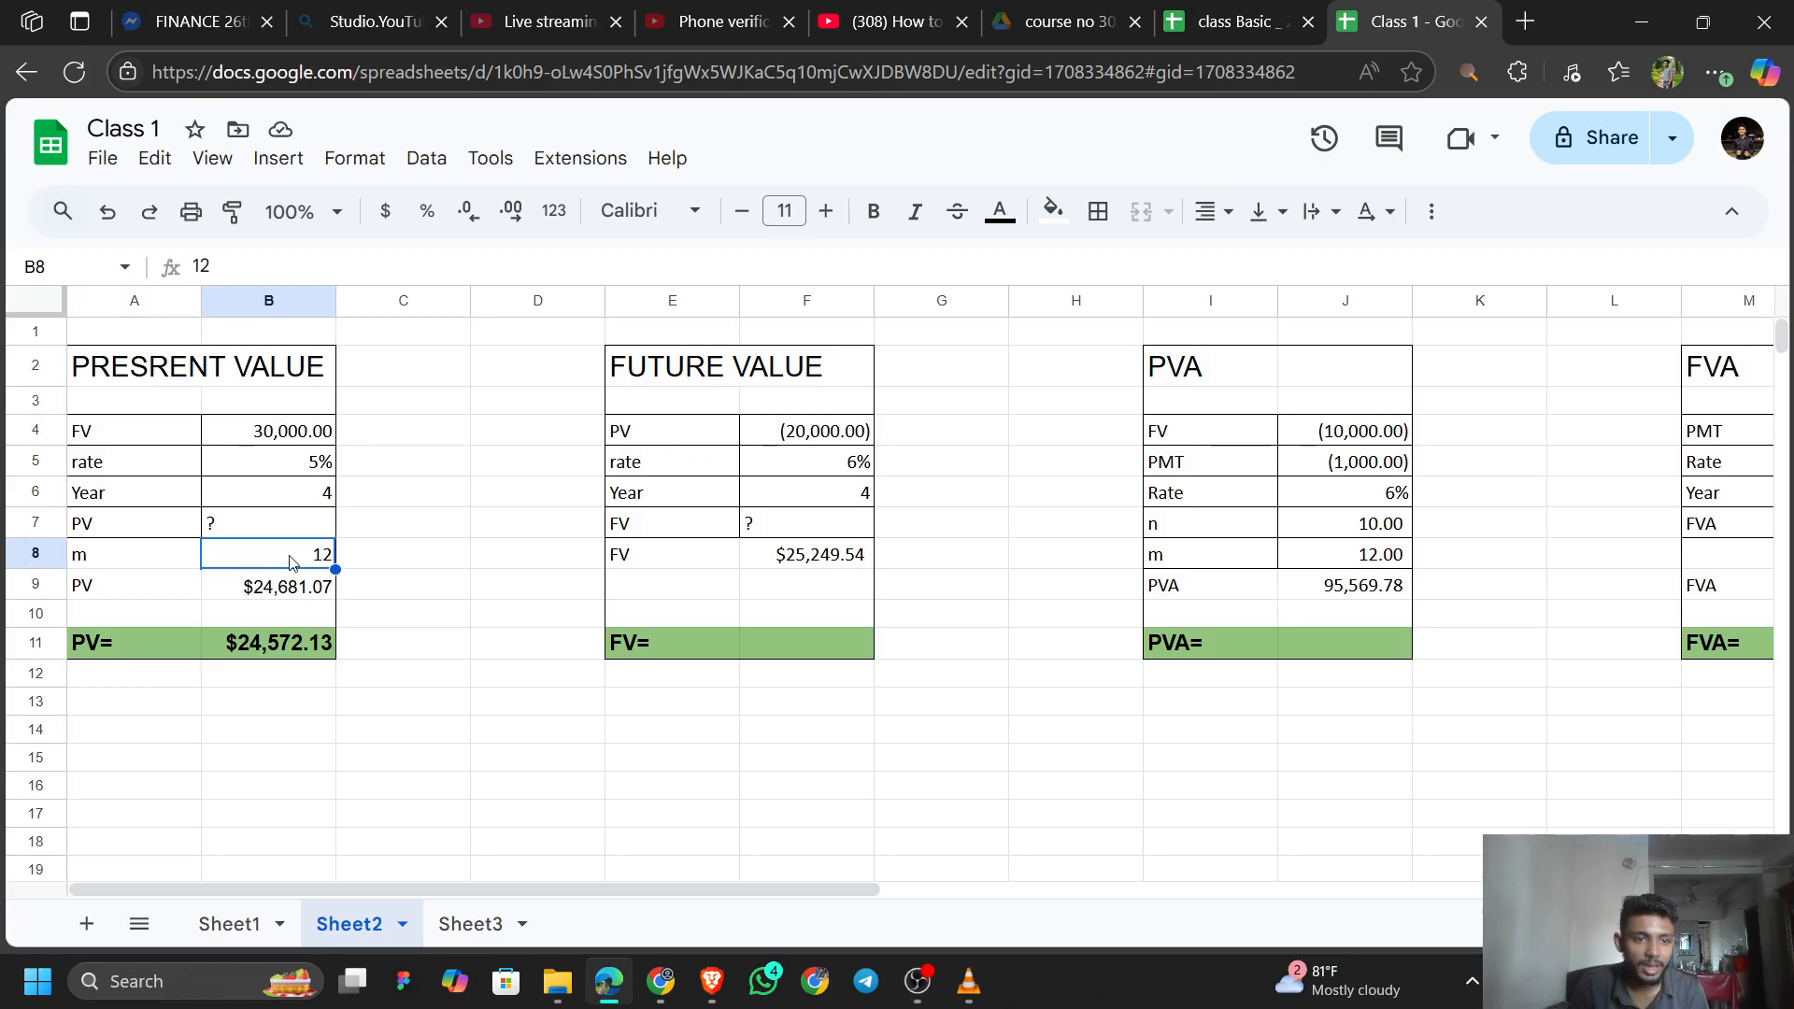
left_click(133, 559)
left_click(280, 560)
left_click(267, 645)
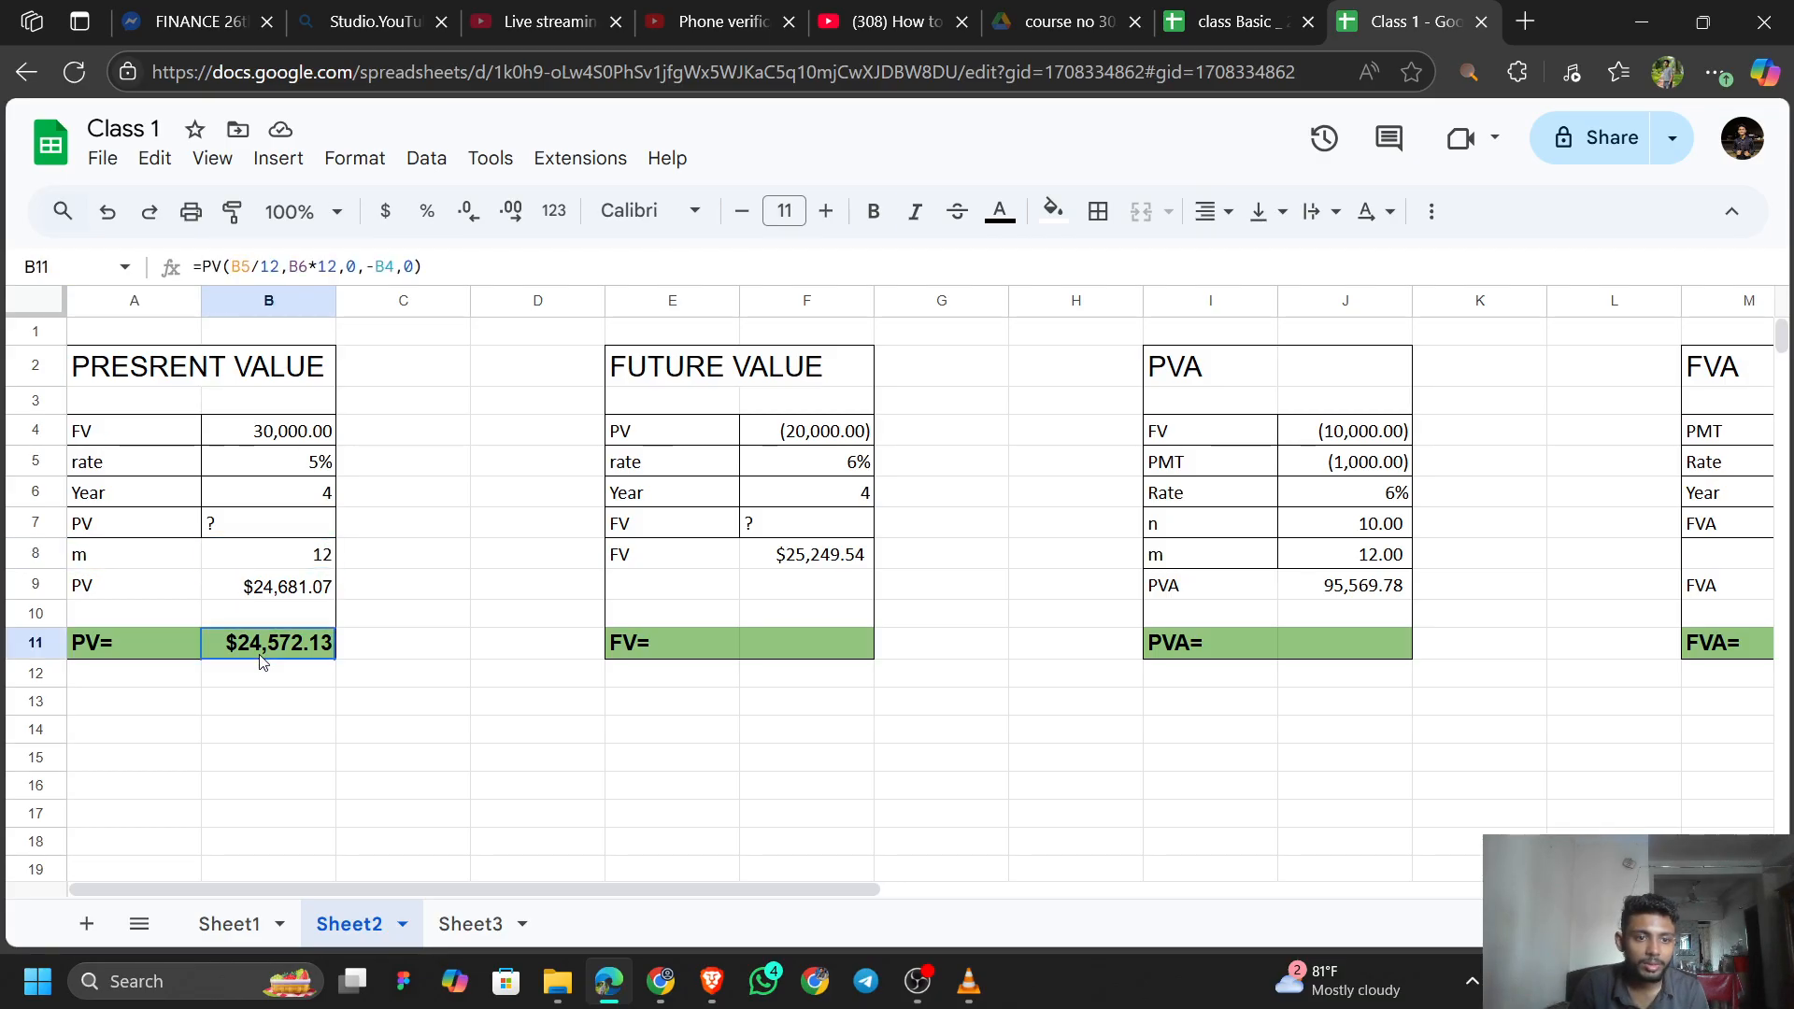
Start an FV formula in F11, beside the green FV= label, with F5 as the rate and F6 as the number of periods.
left_click(708, 639)
left_click(754, 641)
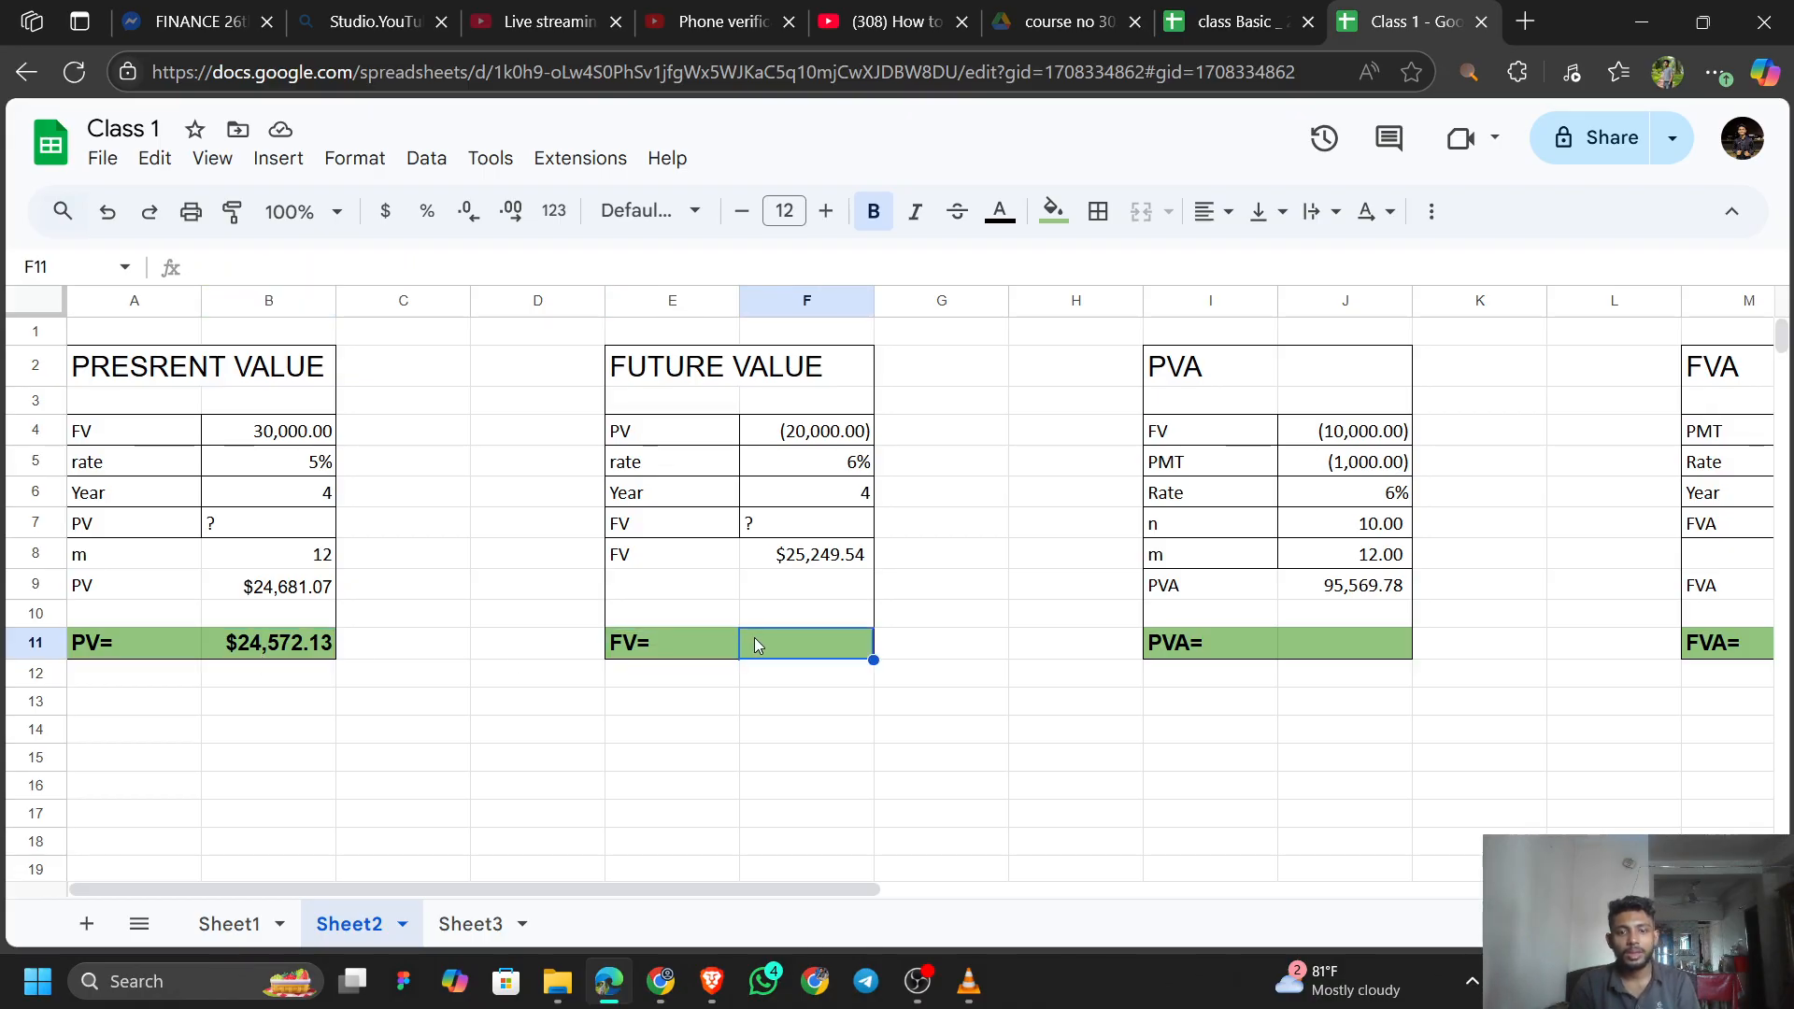
type("=")
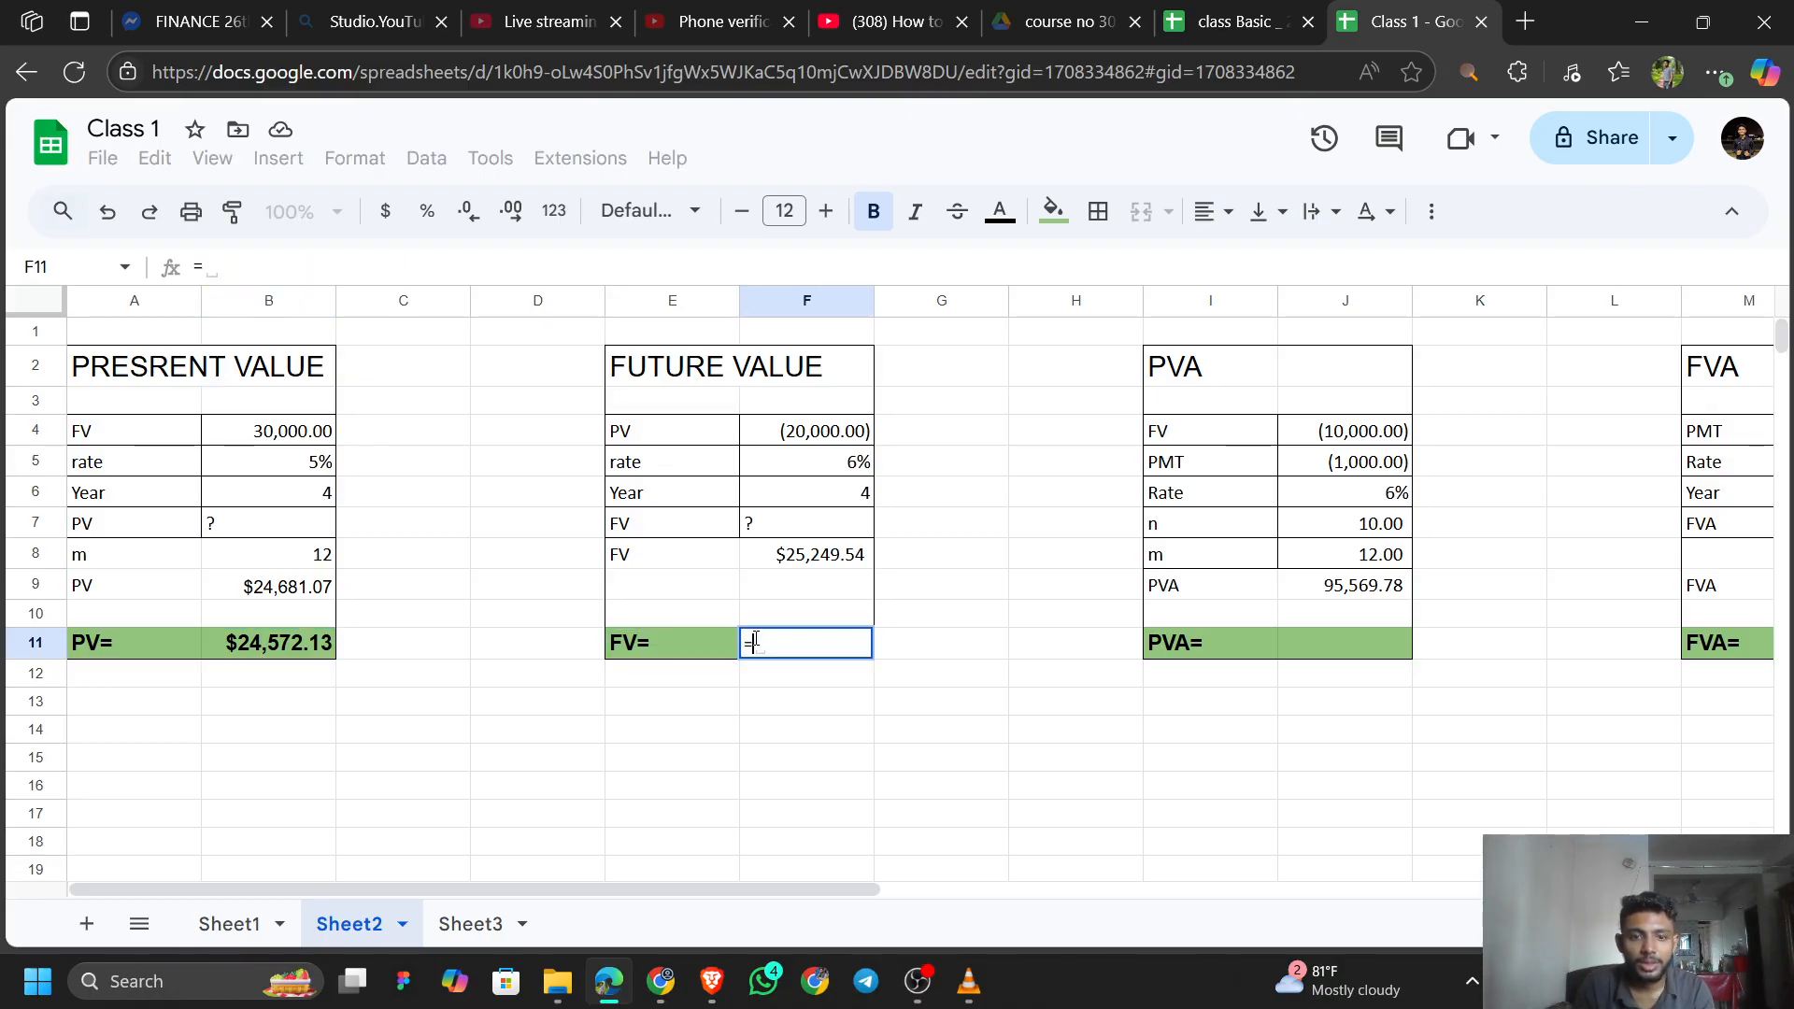
type("F")
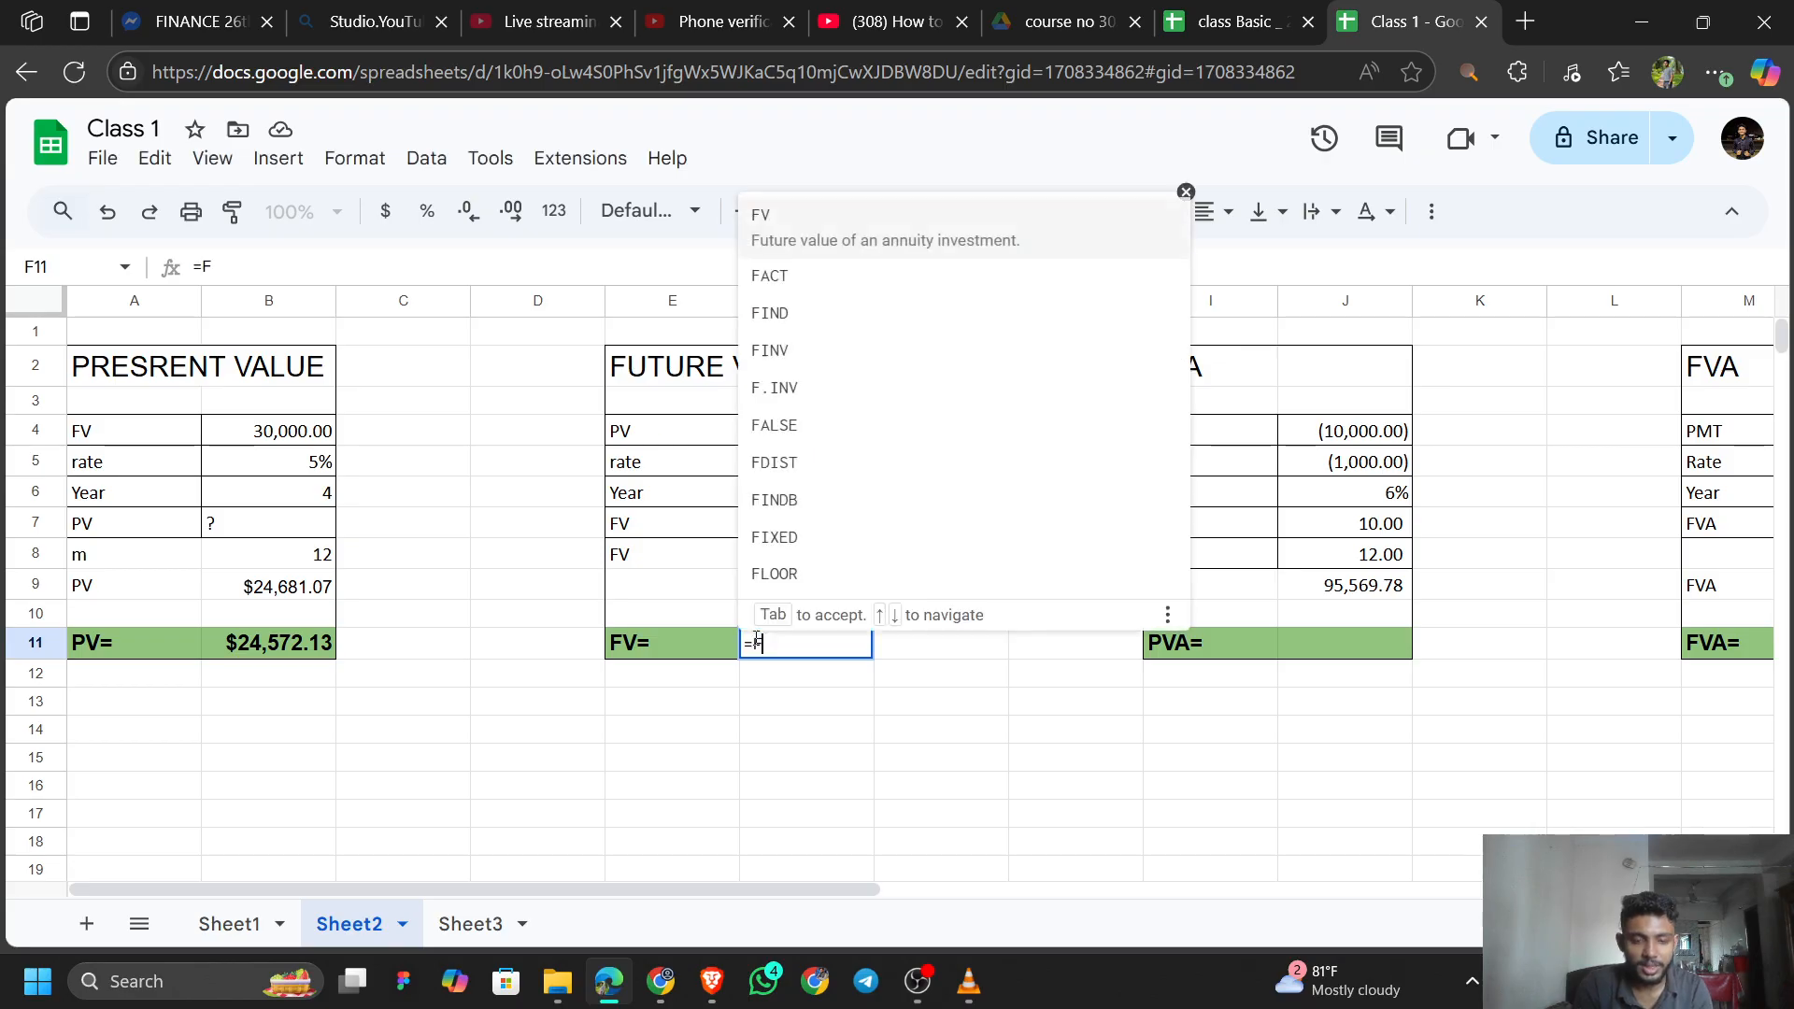
type("V(")
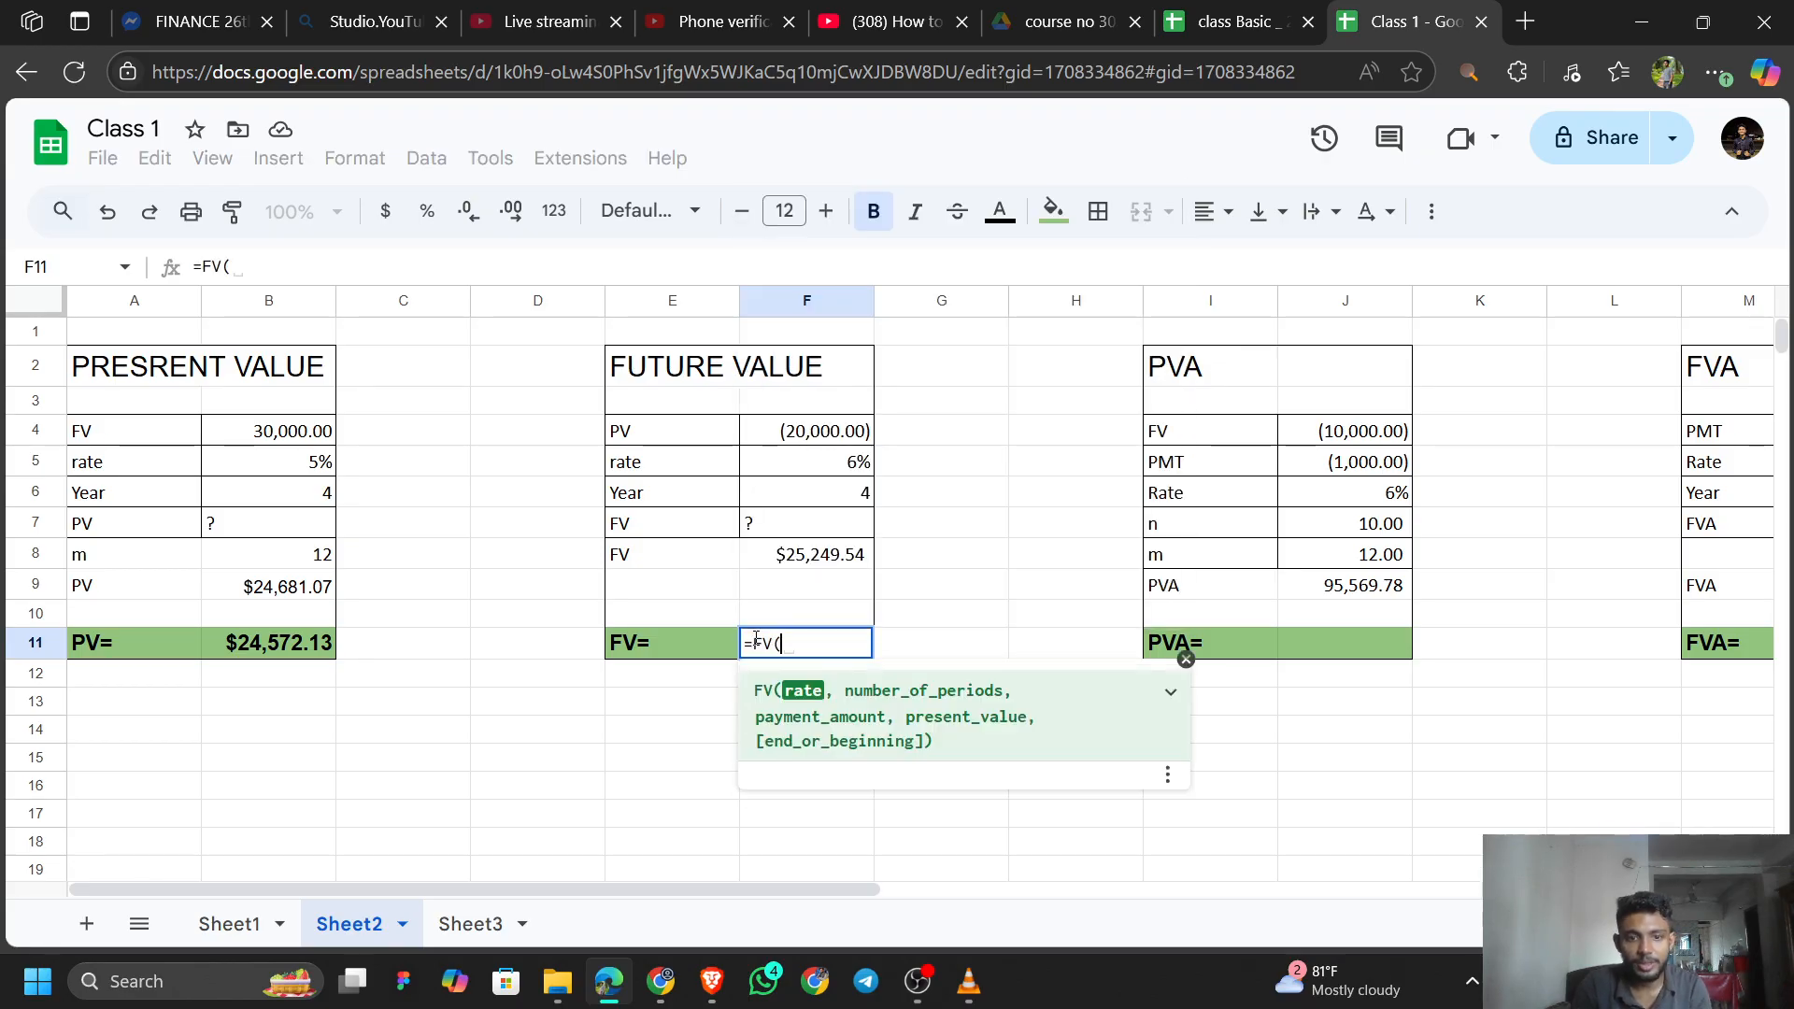
left_click(852, 473)
type(",")
left_click(850, 483)
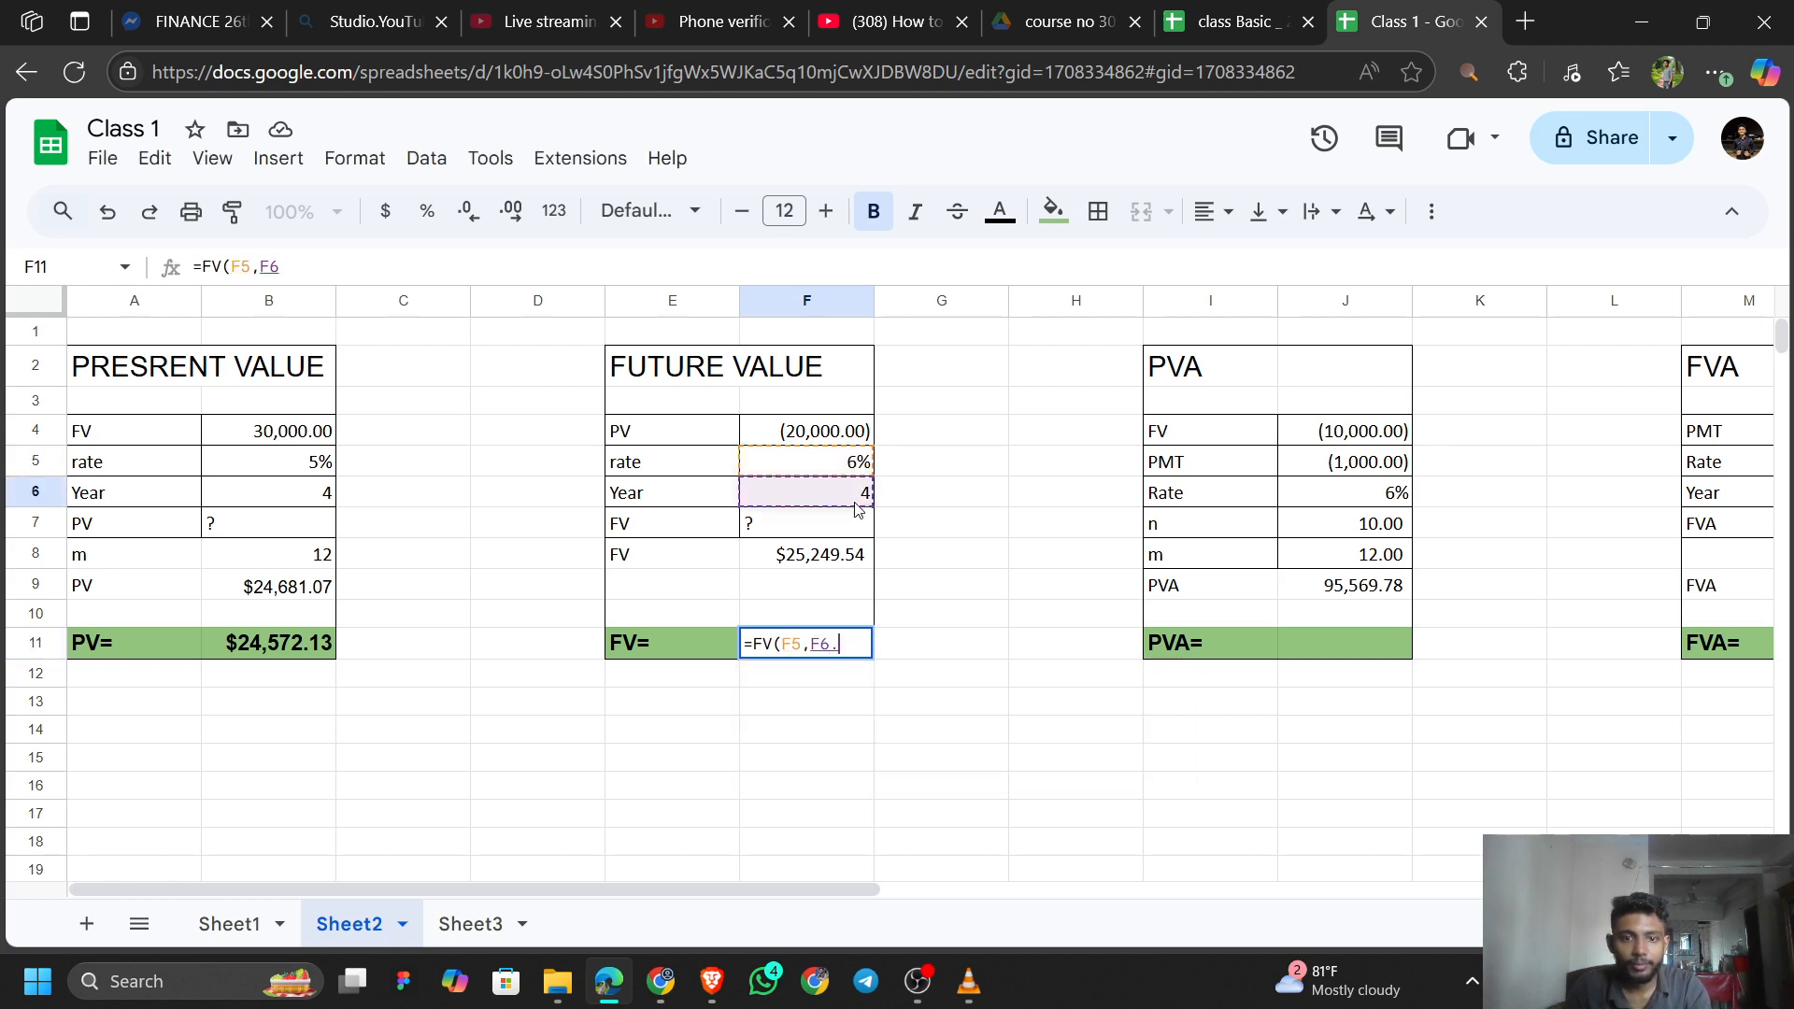
type(".")
key("BackSpace")
type(",")
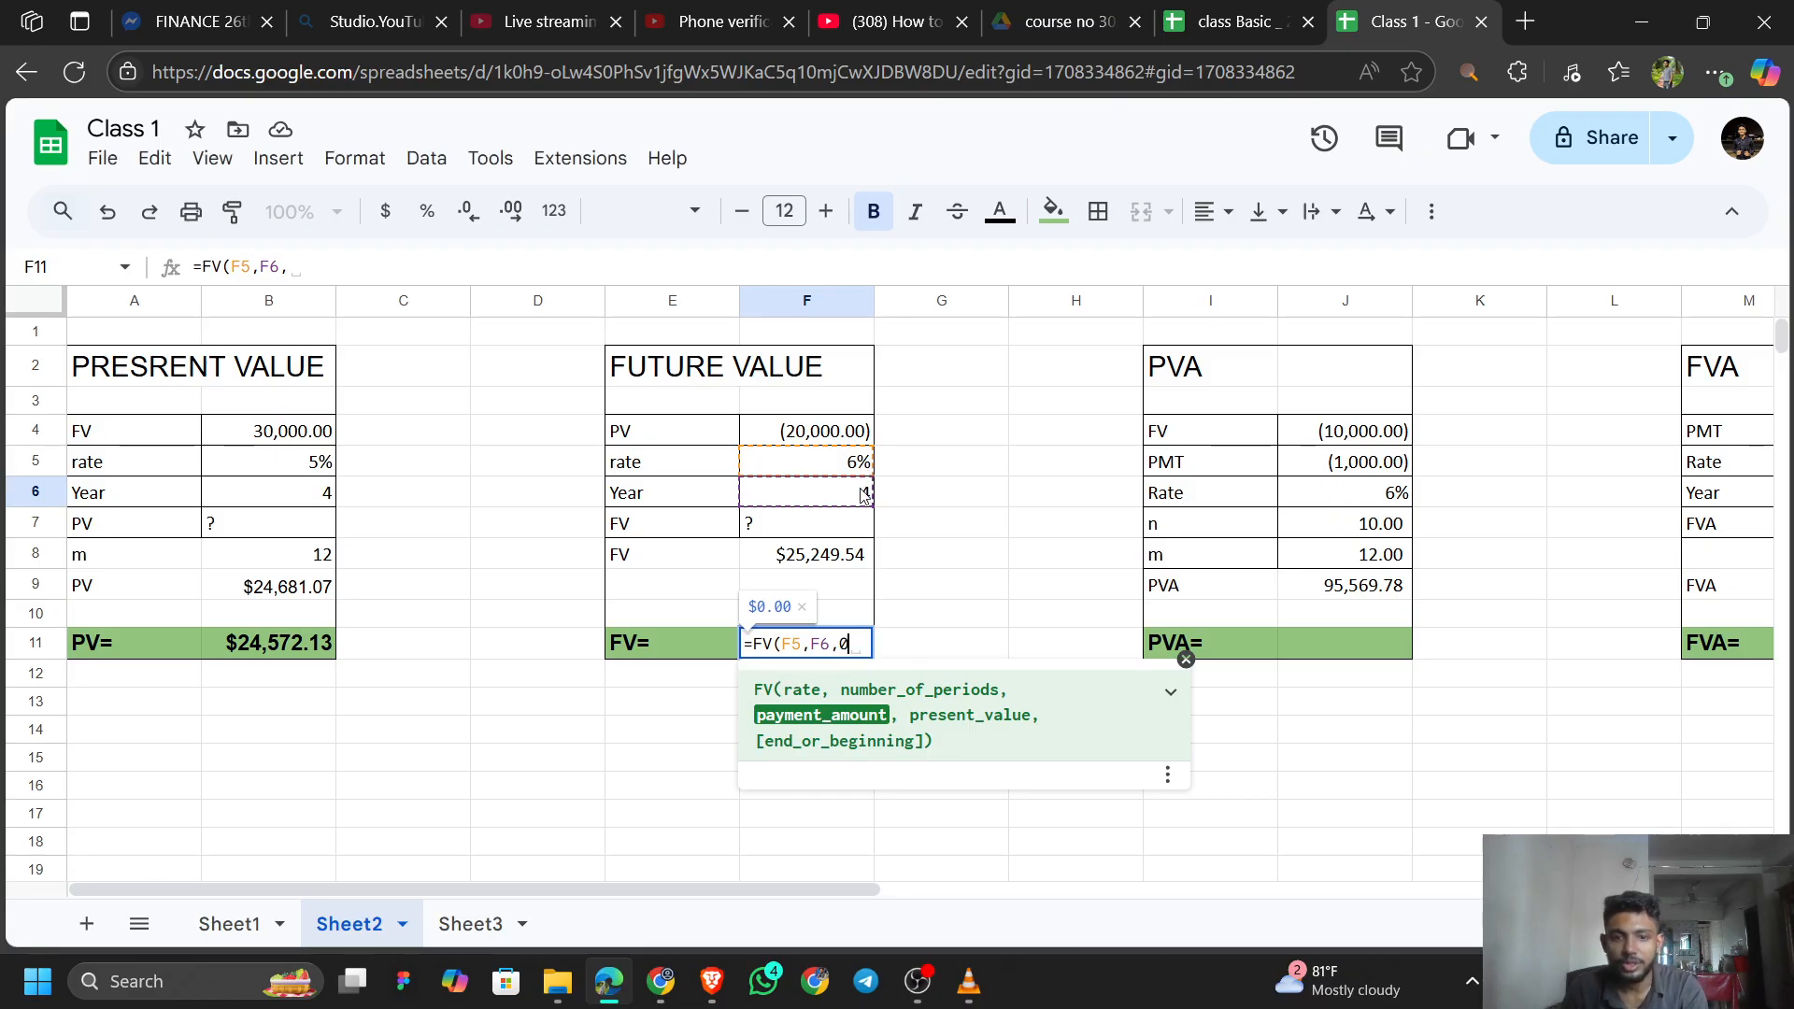
Continue the F11 formula with payment amount 0, present value F4 and end-or-beginning 0.
type("0,")
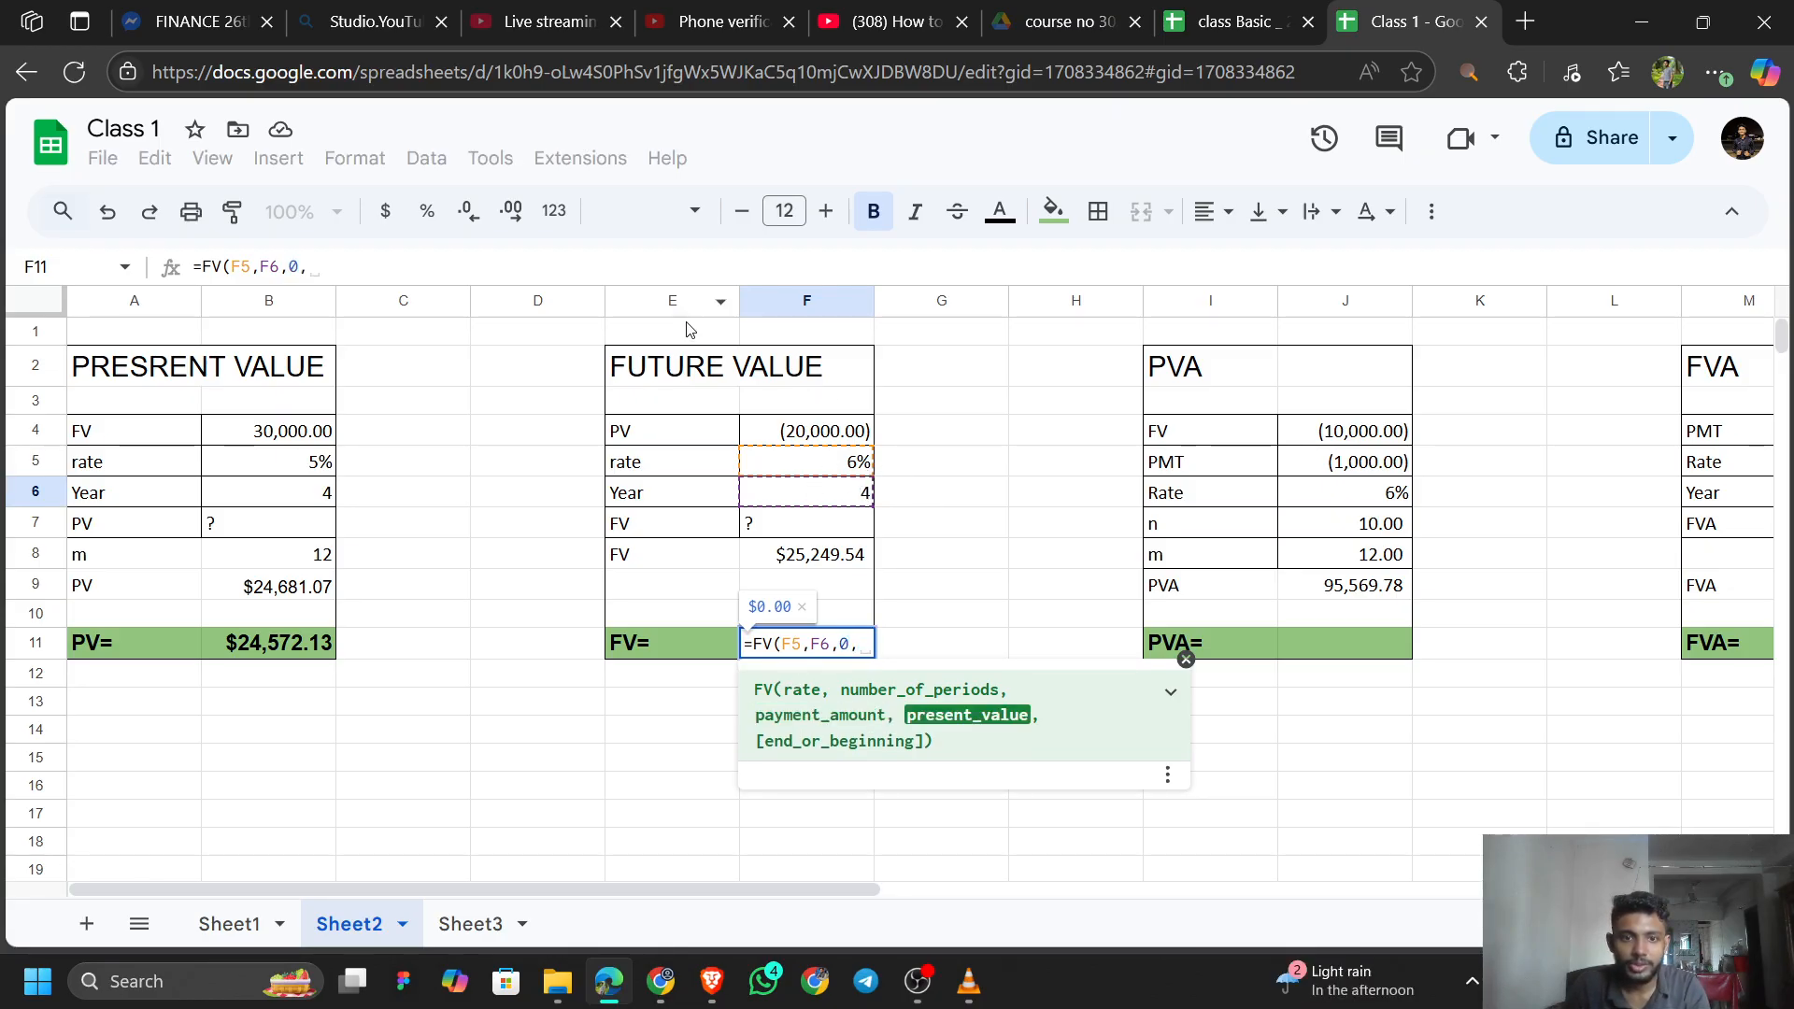
left_click(829, 433)
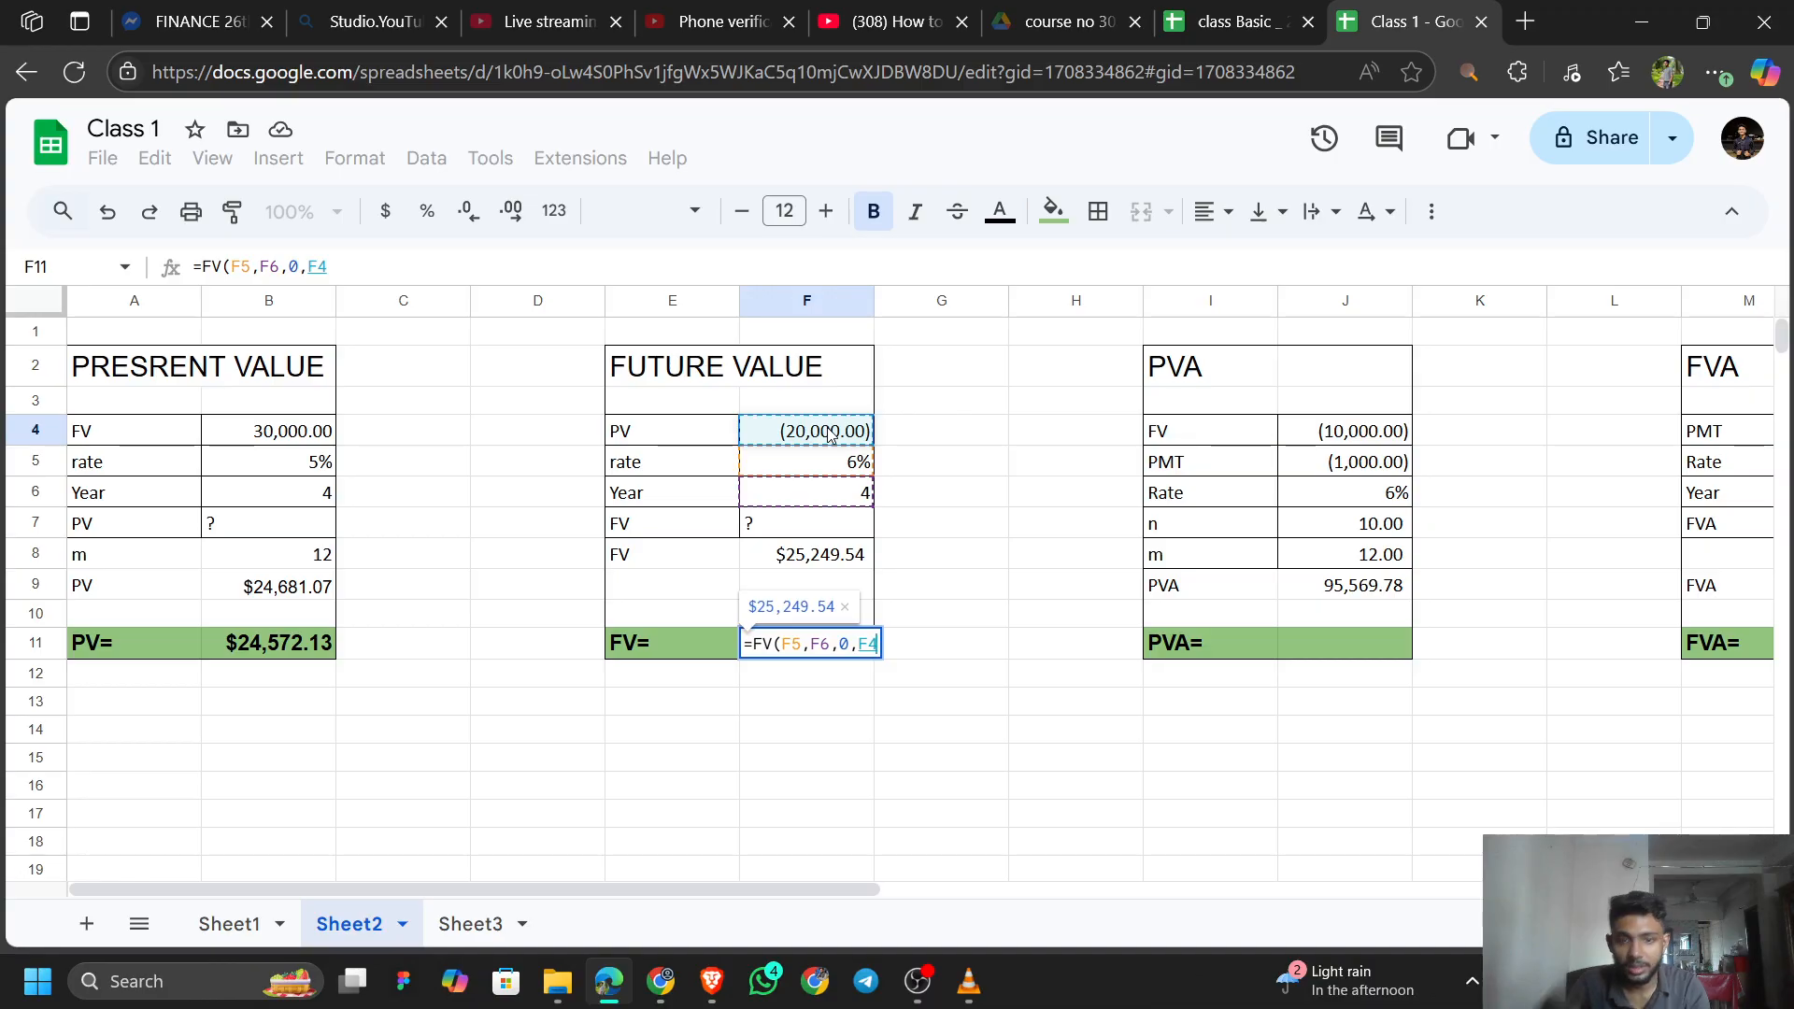
key("Left")
key("Left")
key("Right")
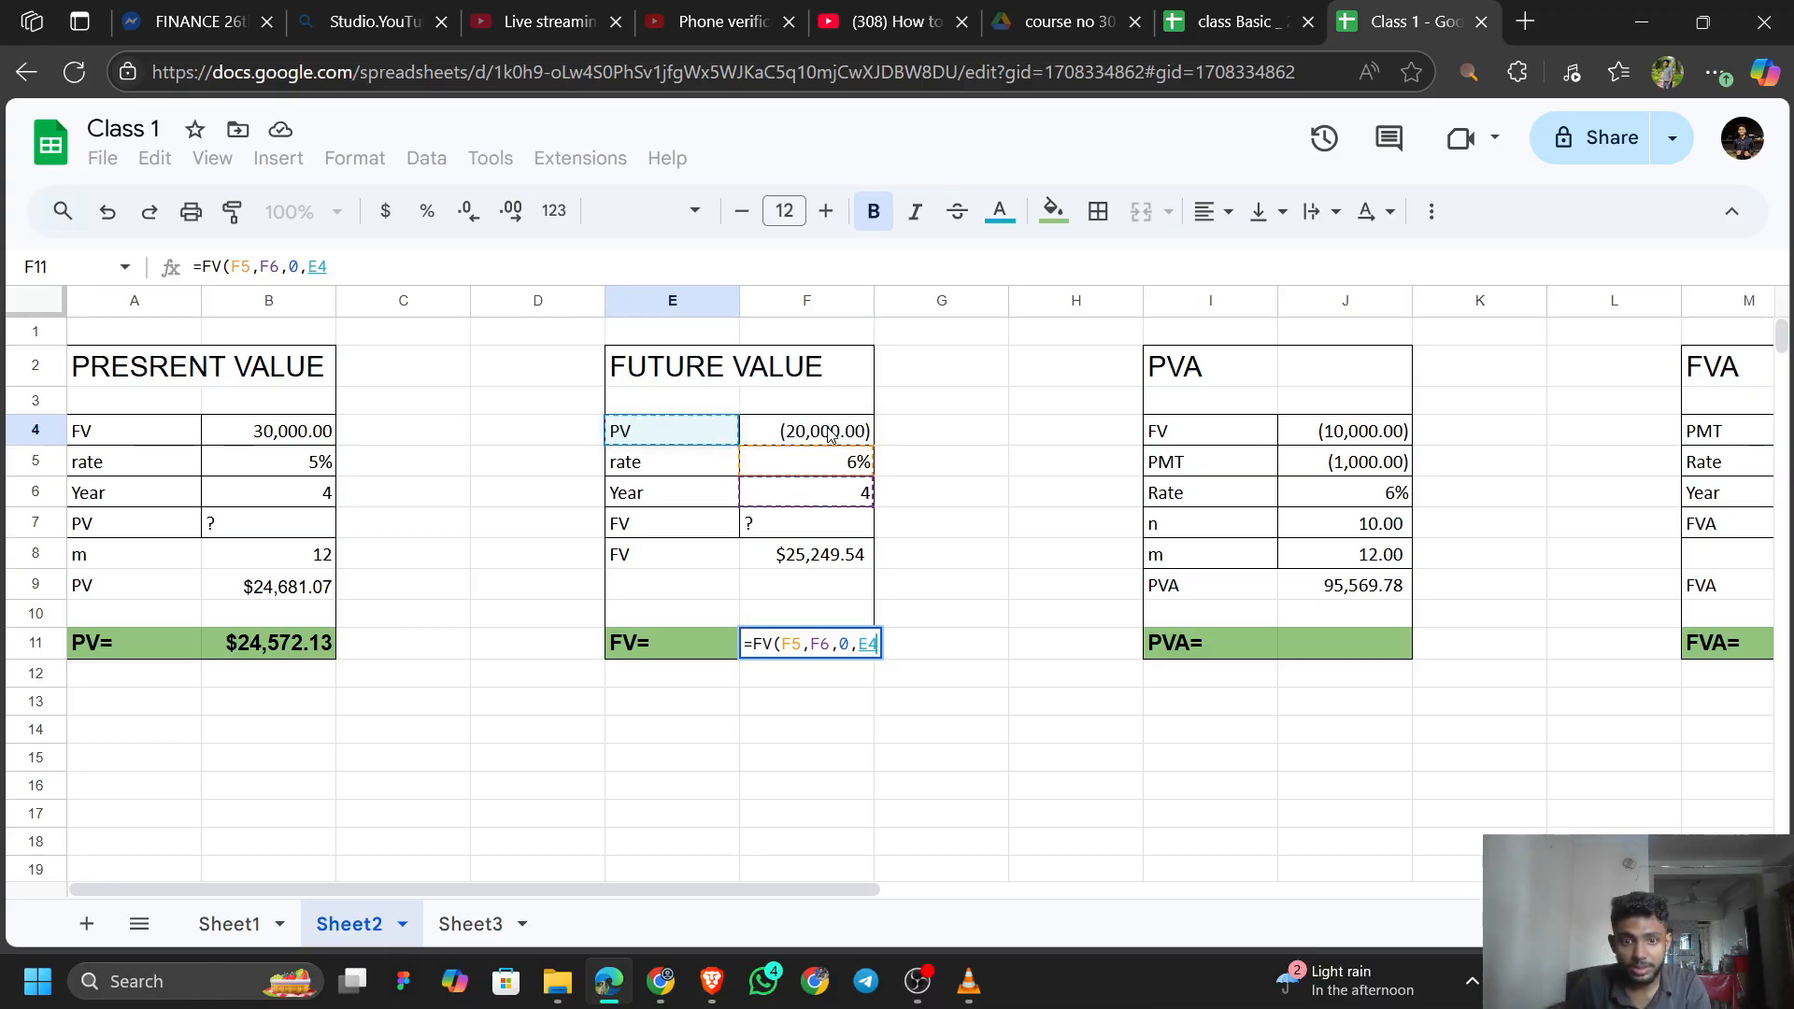
key("Right")
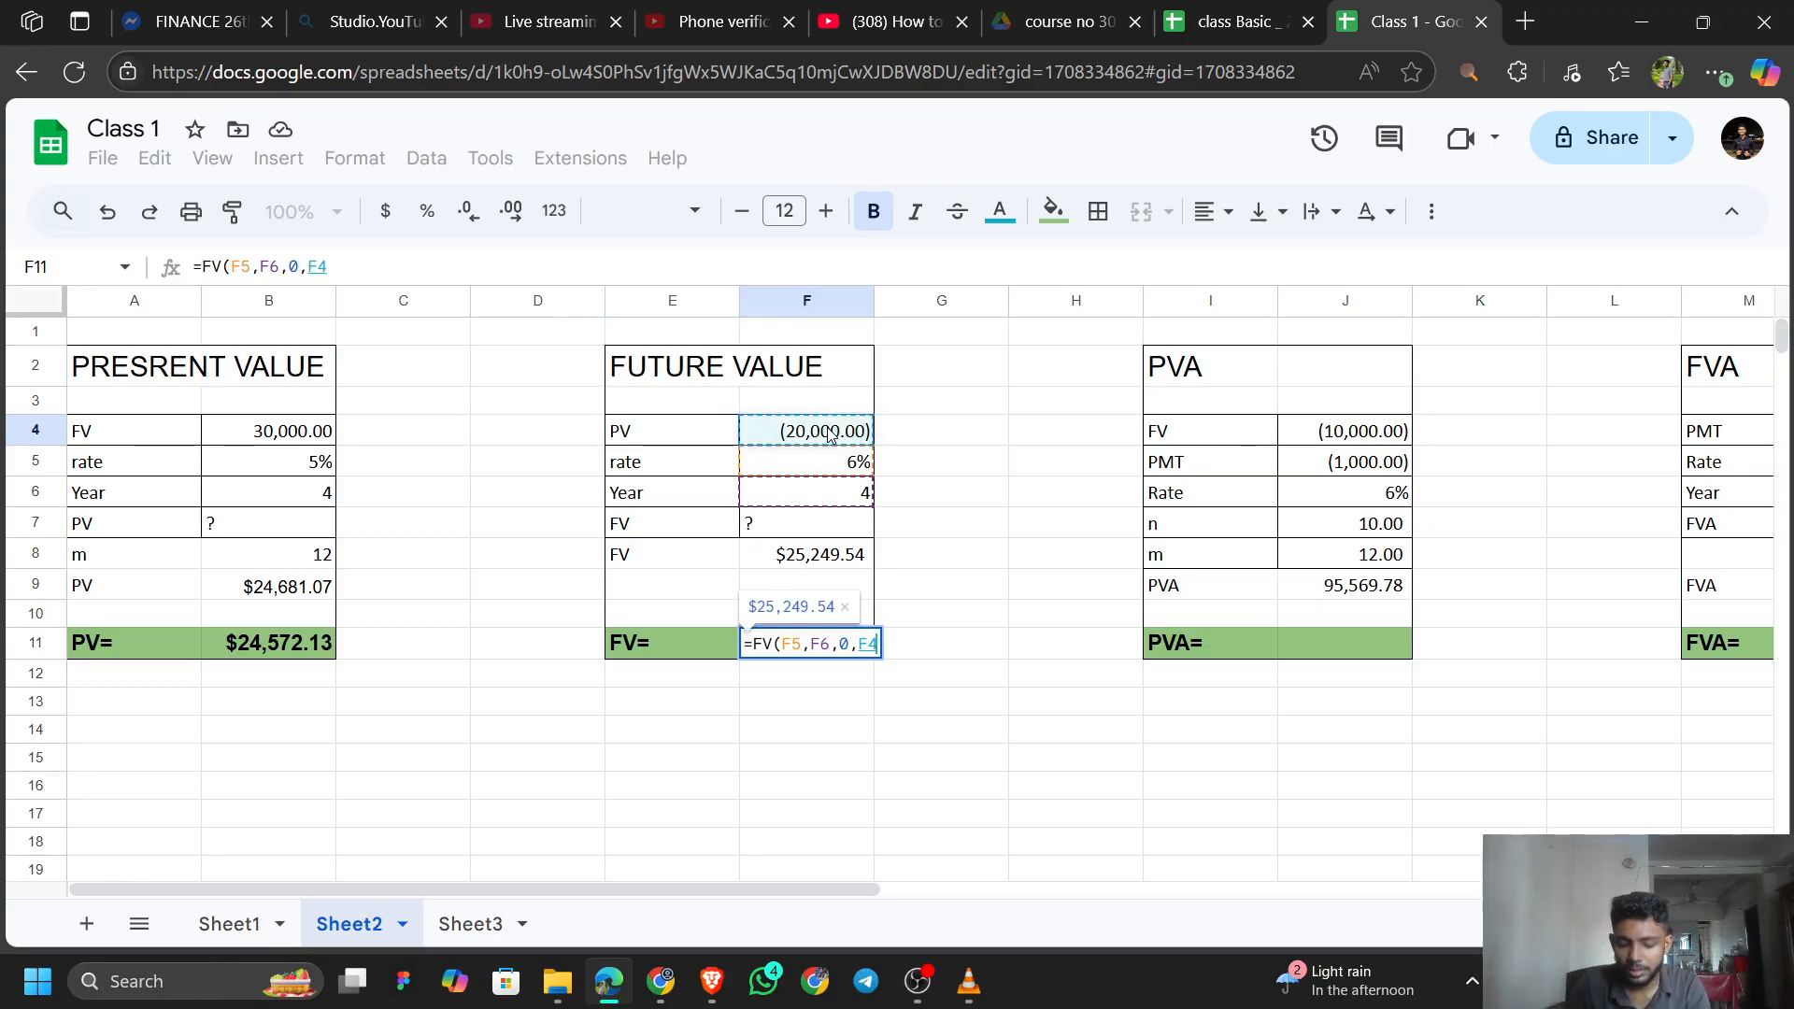
type(",")
key("Left")
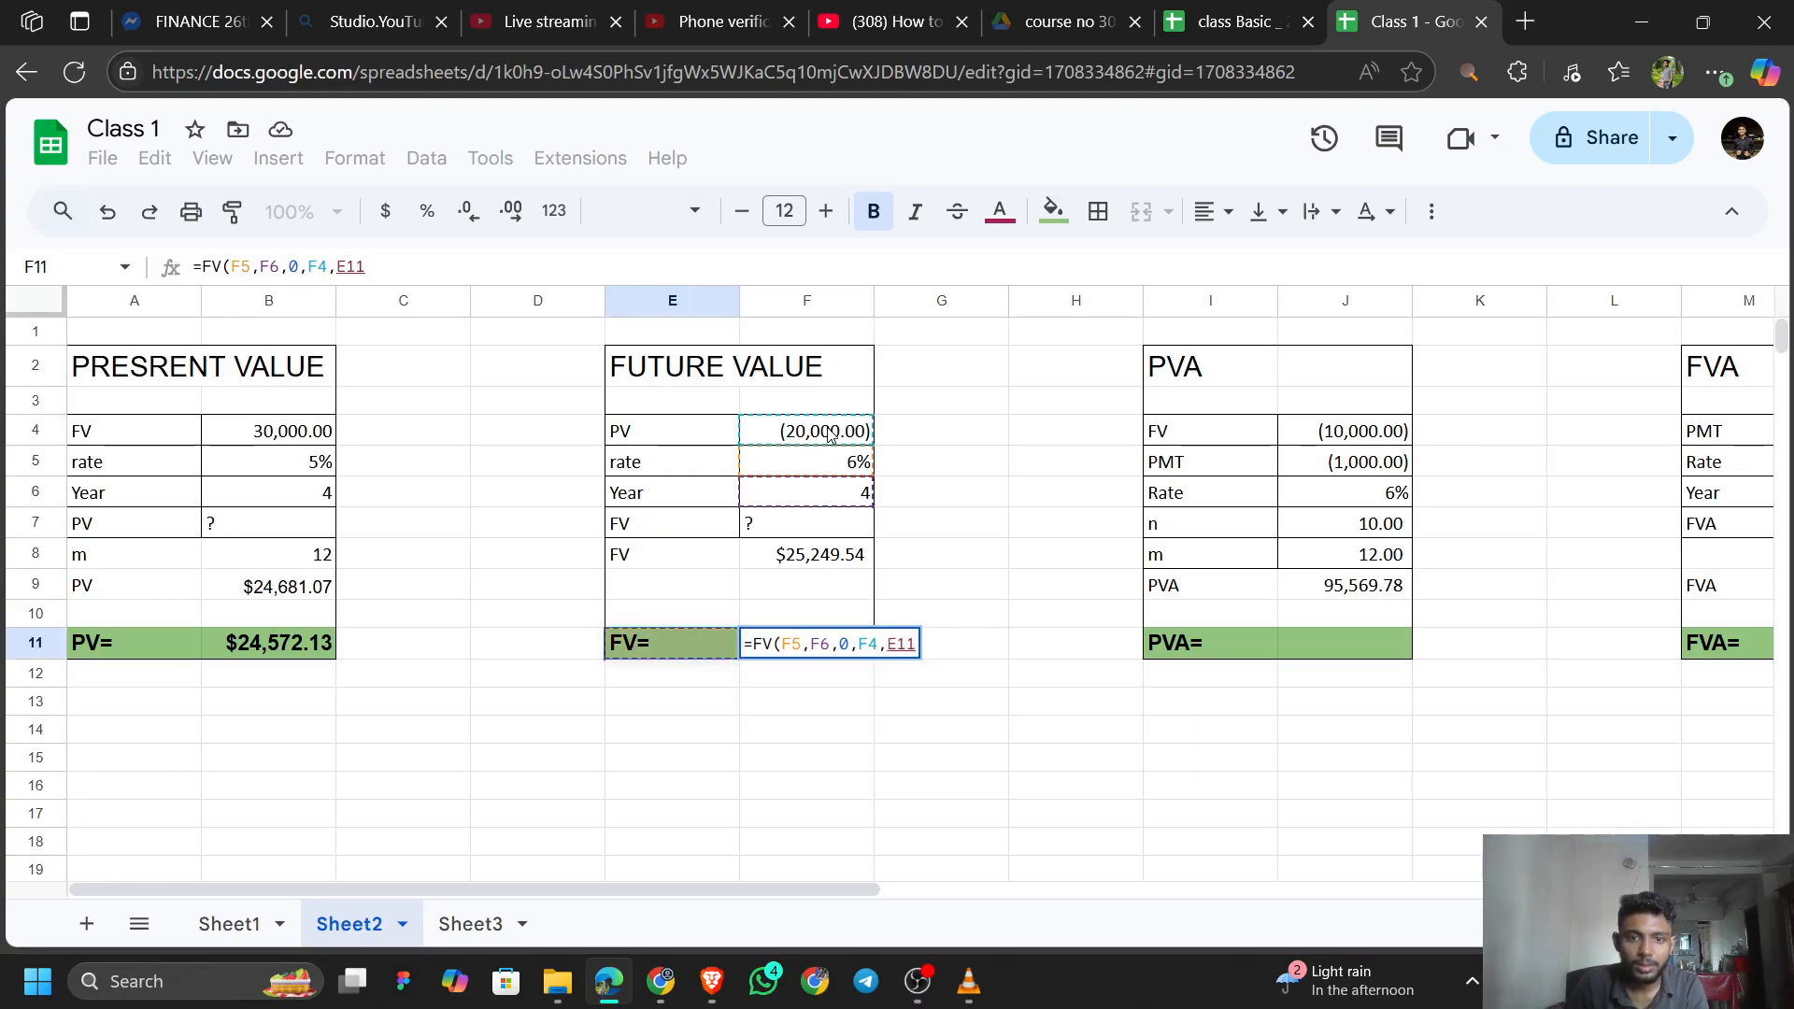
key("BackSpace")
key("BackSpace")
key("BackSpace")
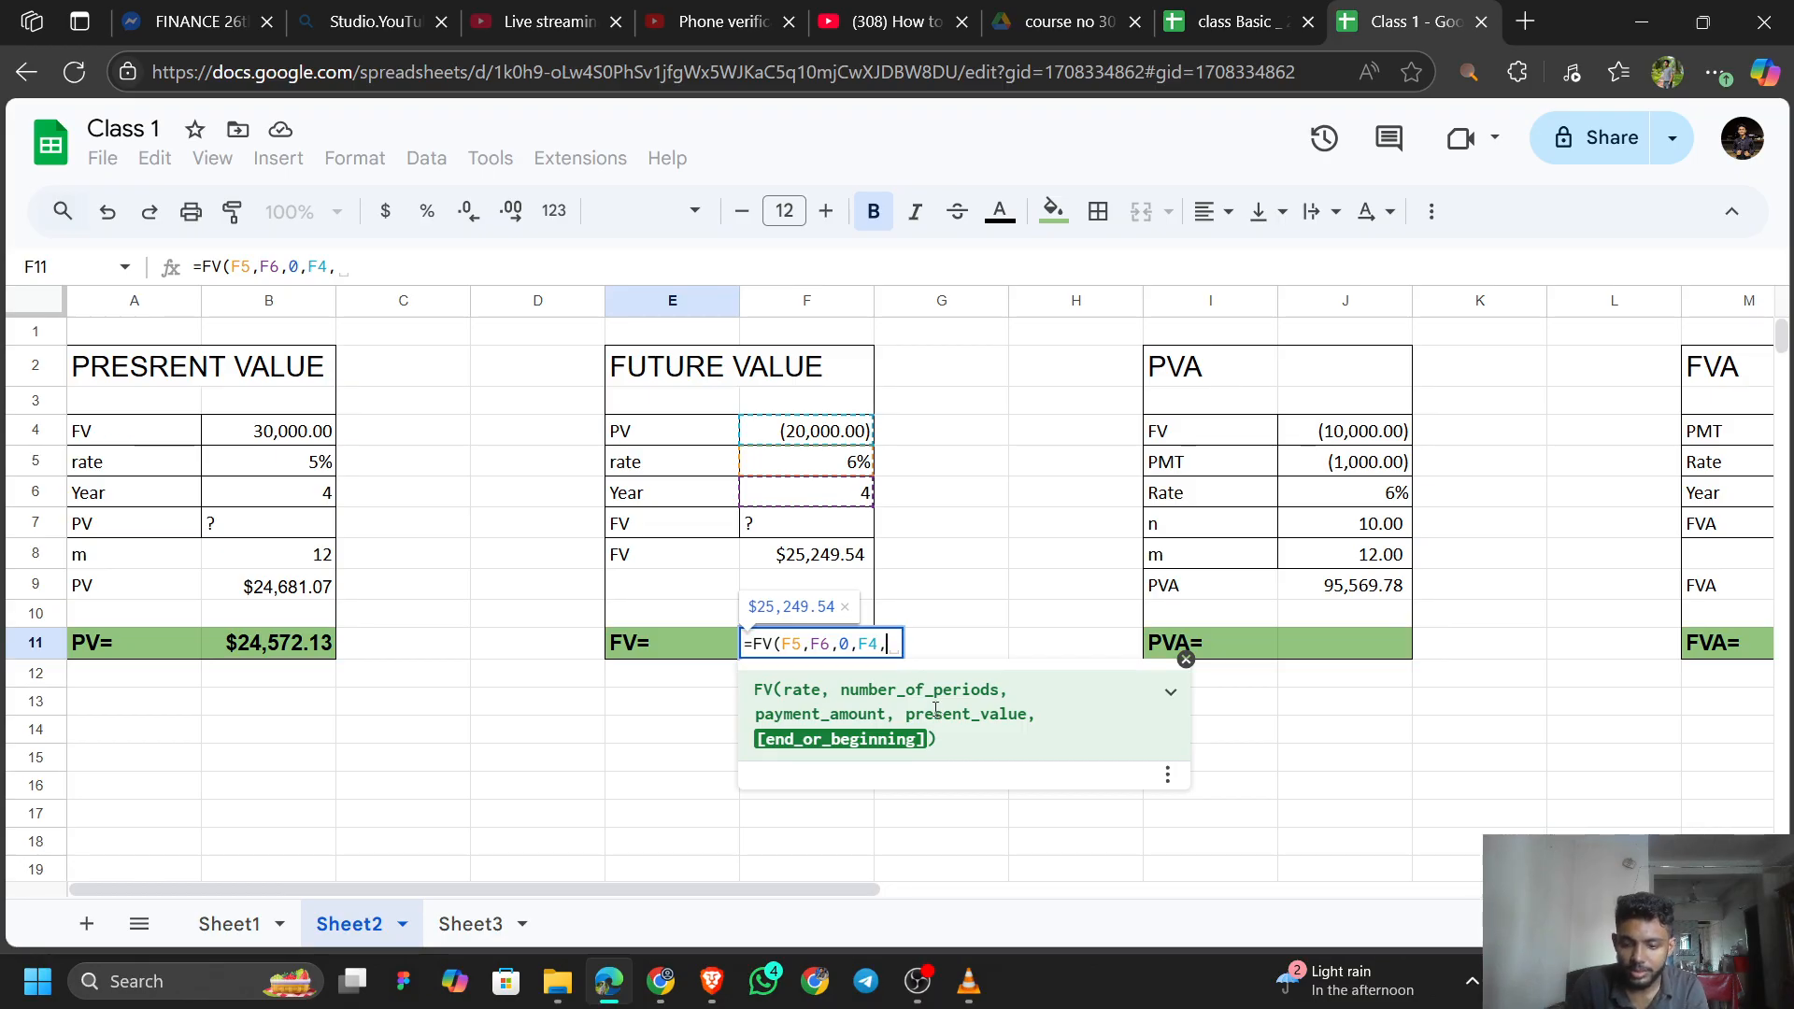
type("0")
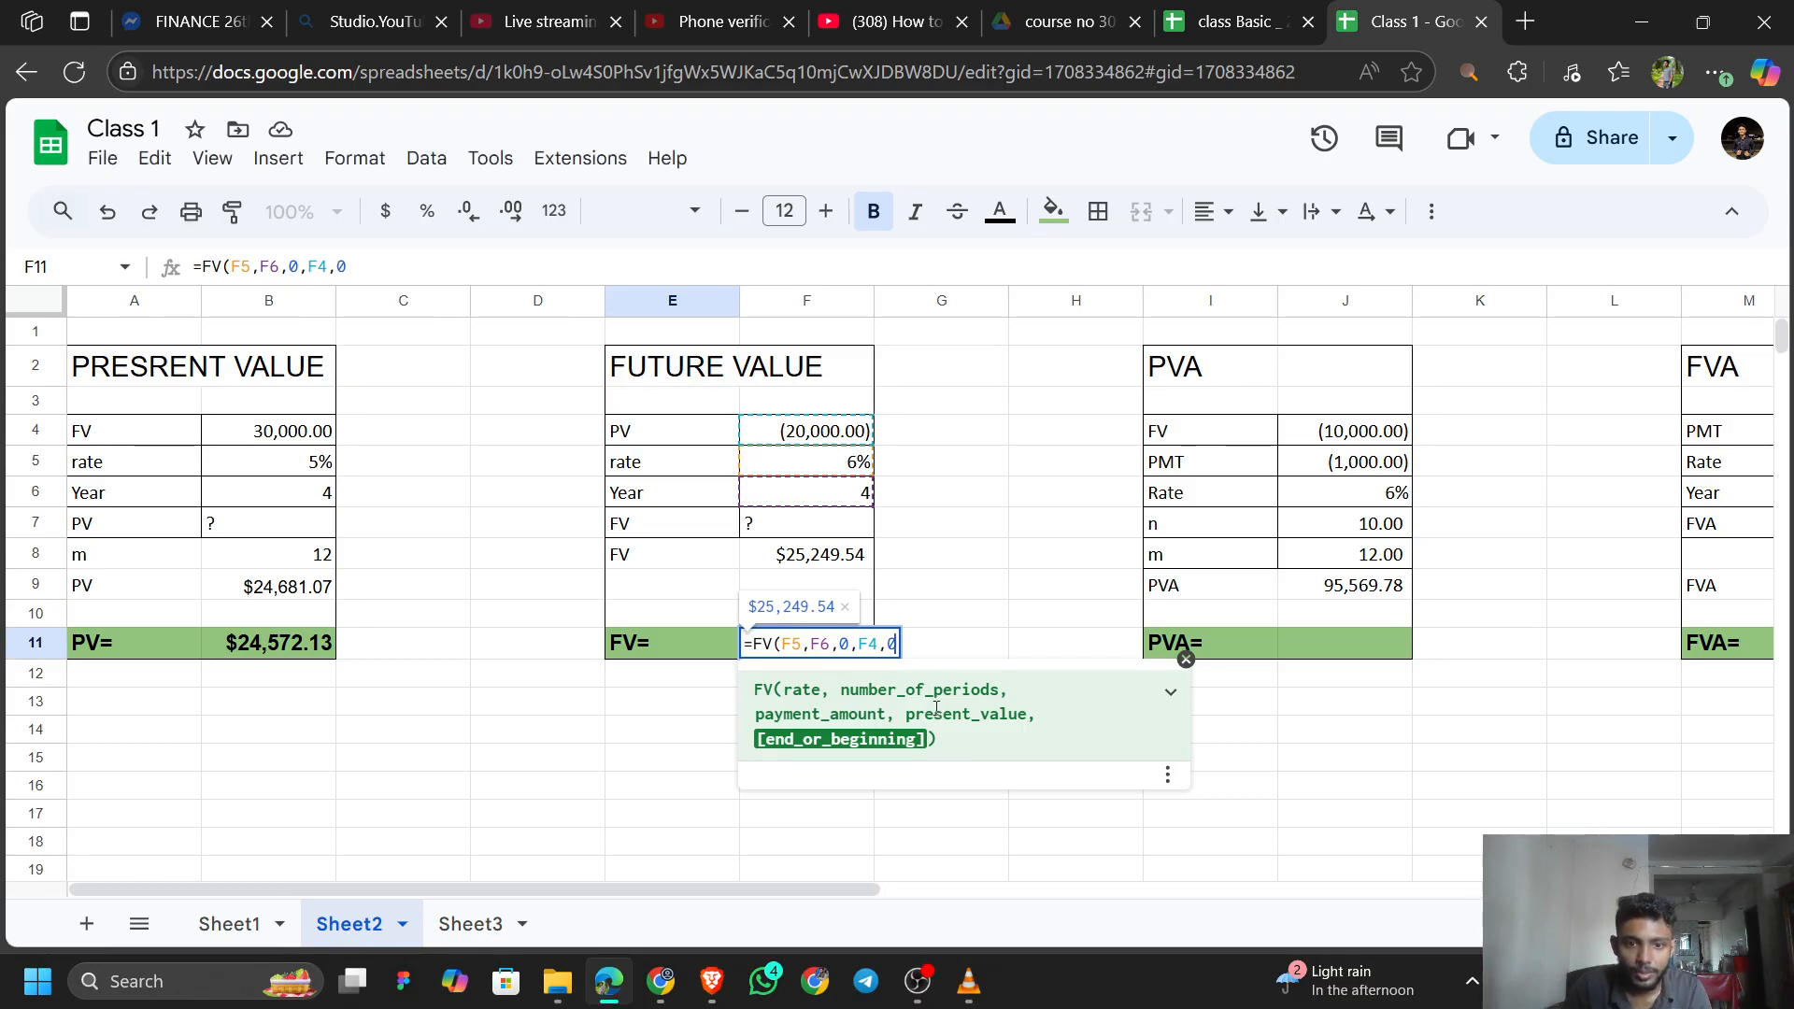
Negate the present value argument and complete the F11 formula as =FV(F5,F6,0,-F4,0).
left_click(857, 643)
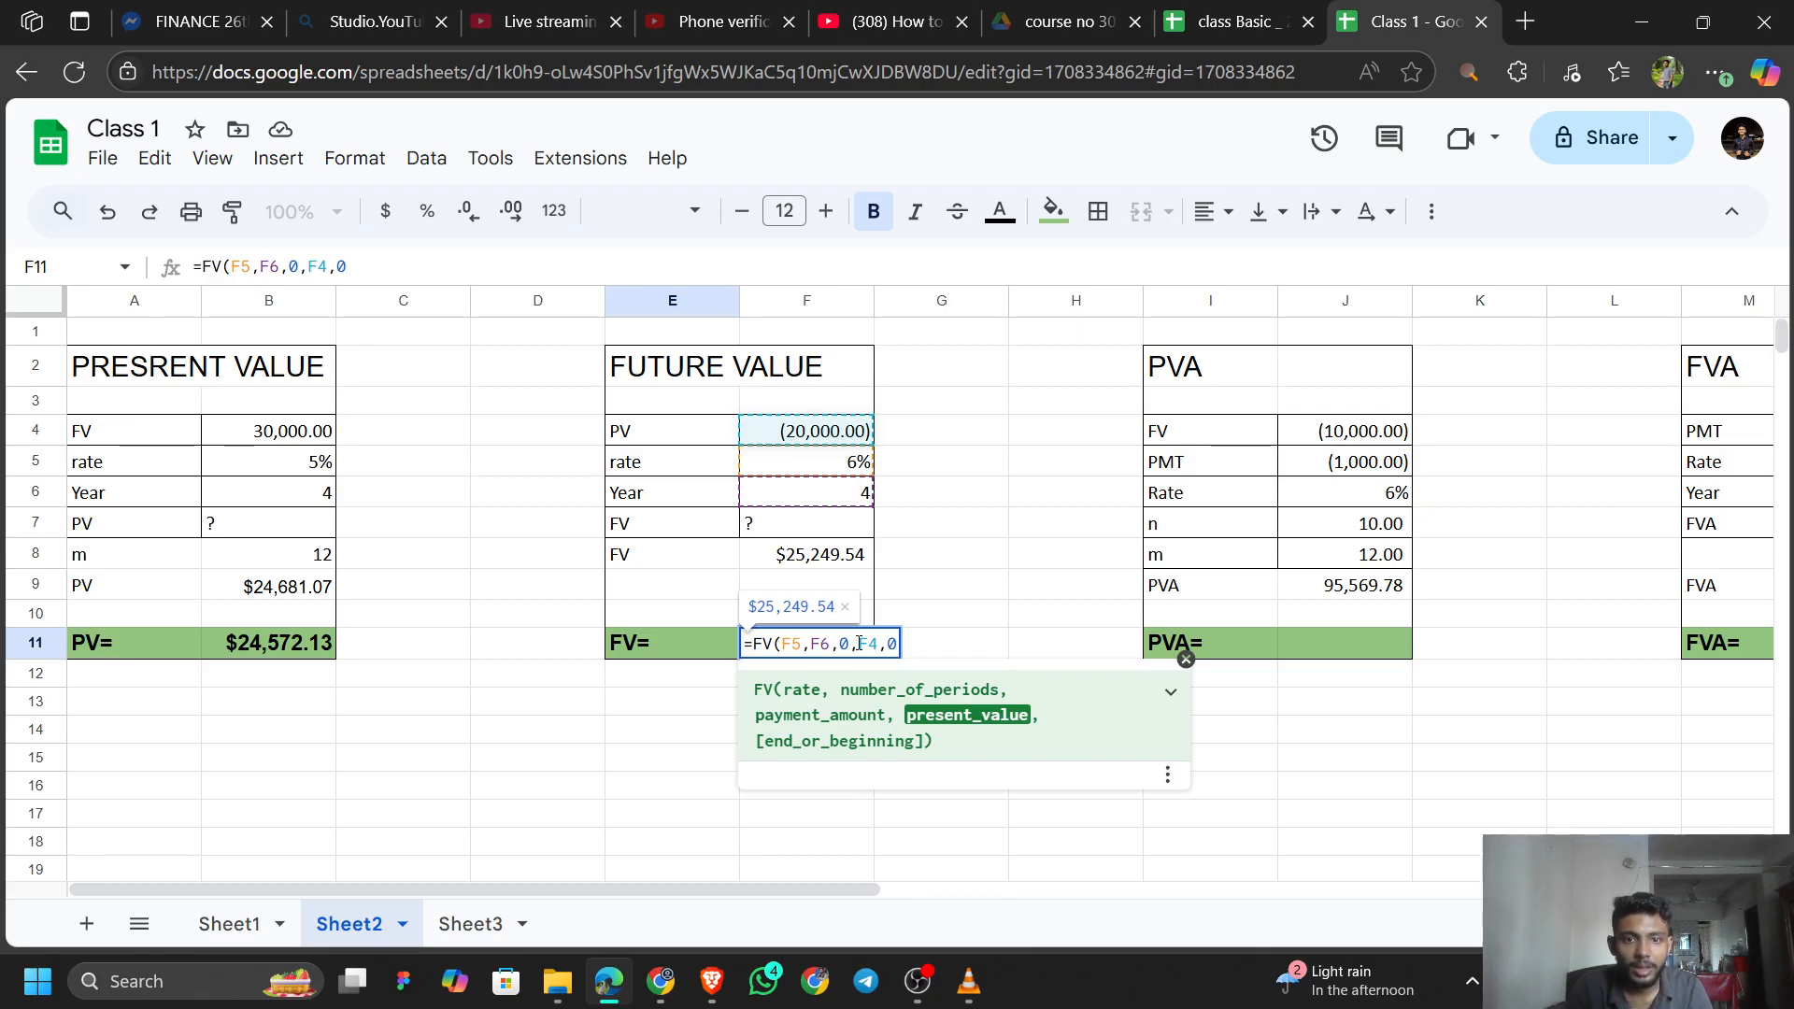
type("-")
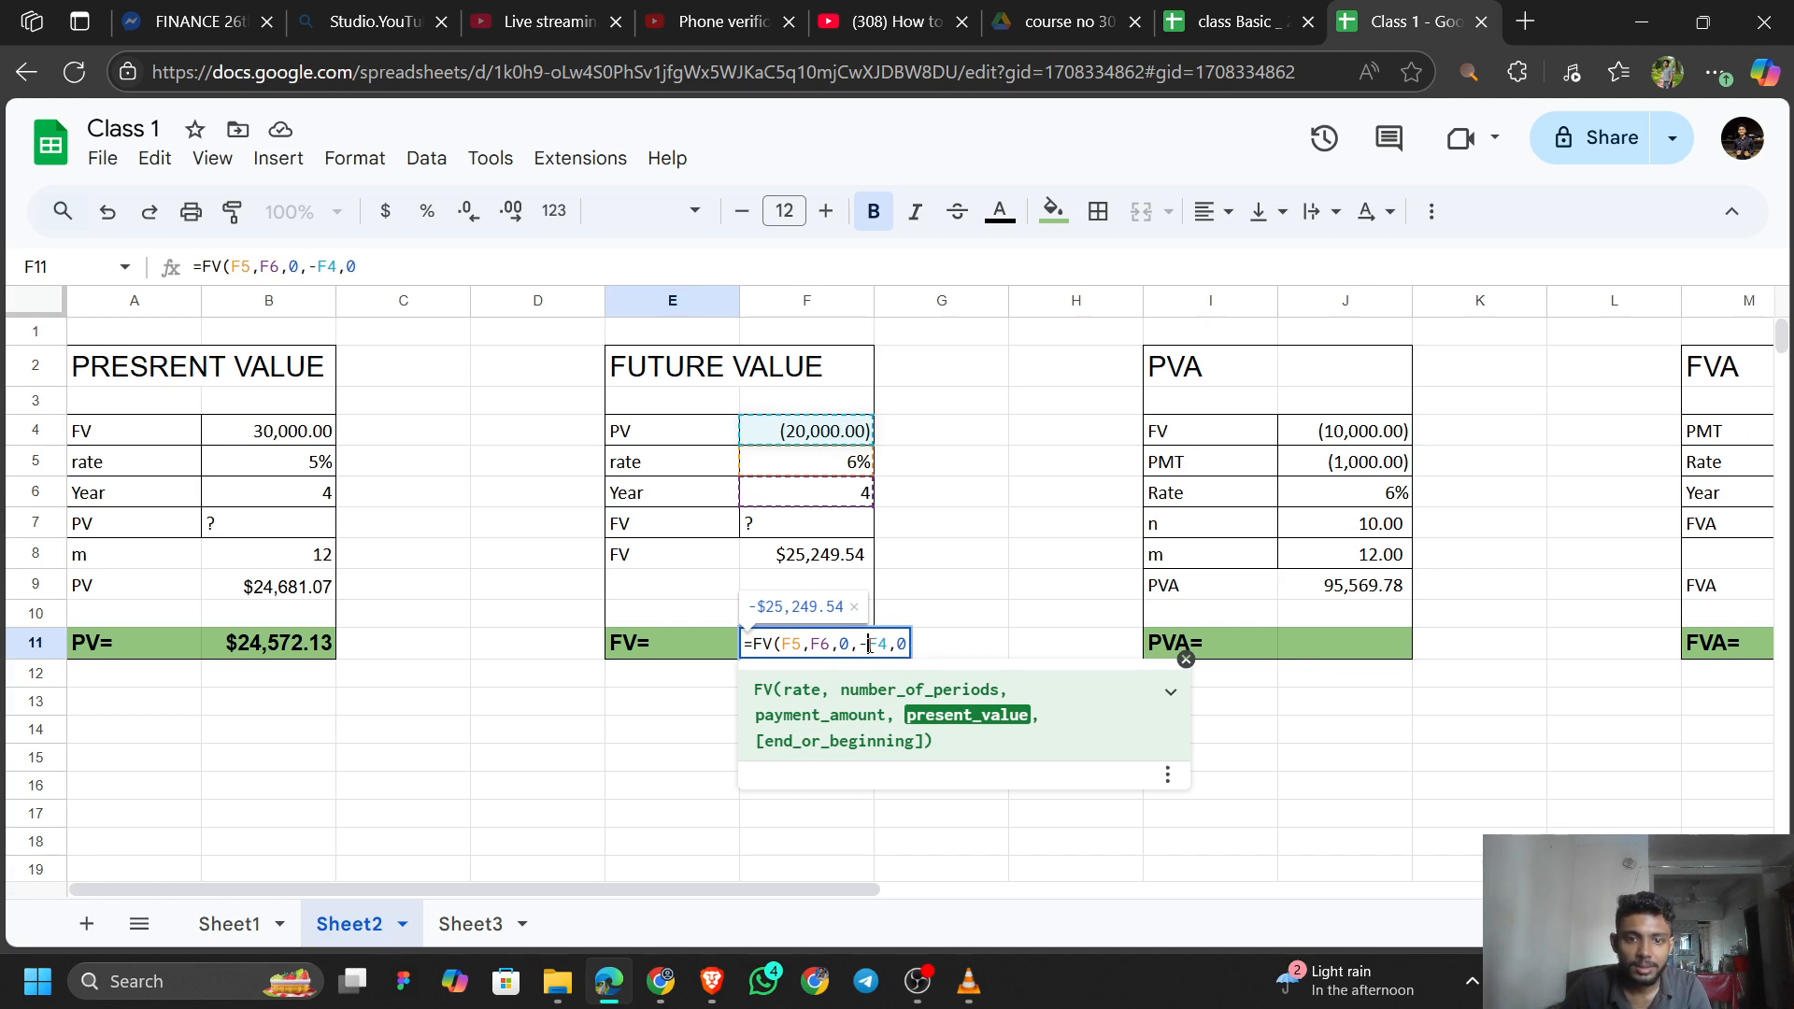
key("Right")
key("Right")
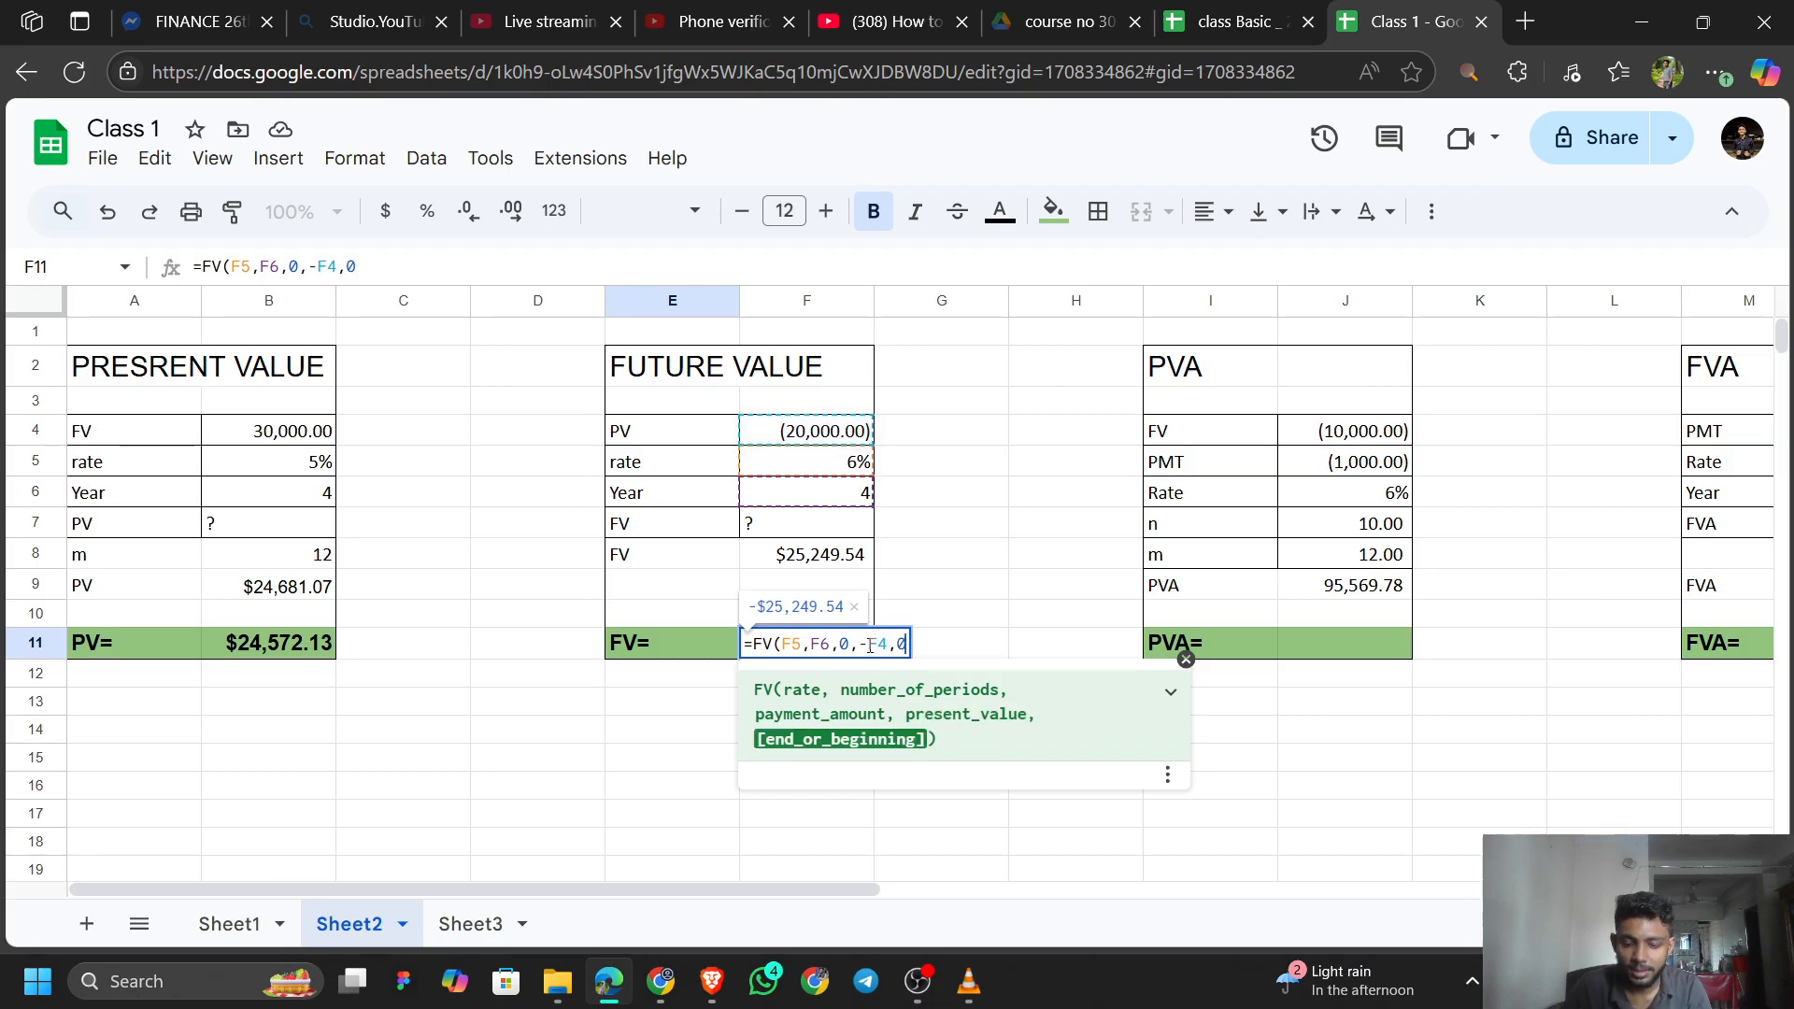
type(")")
key("Return")
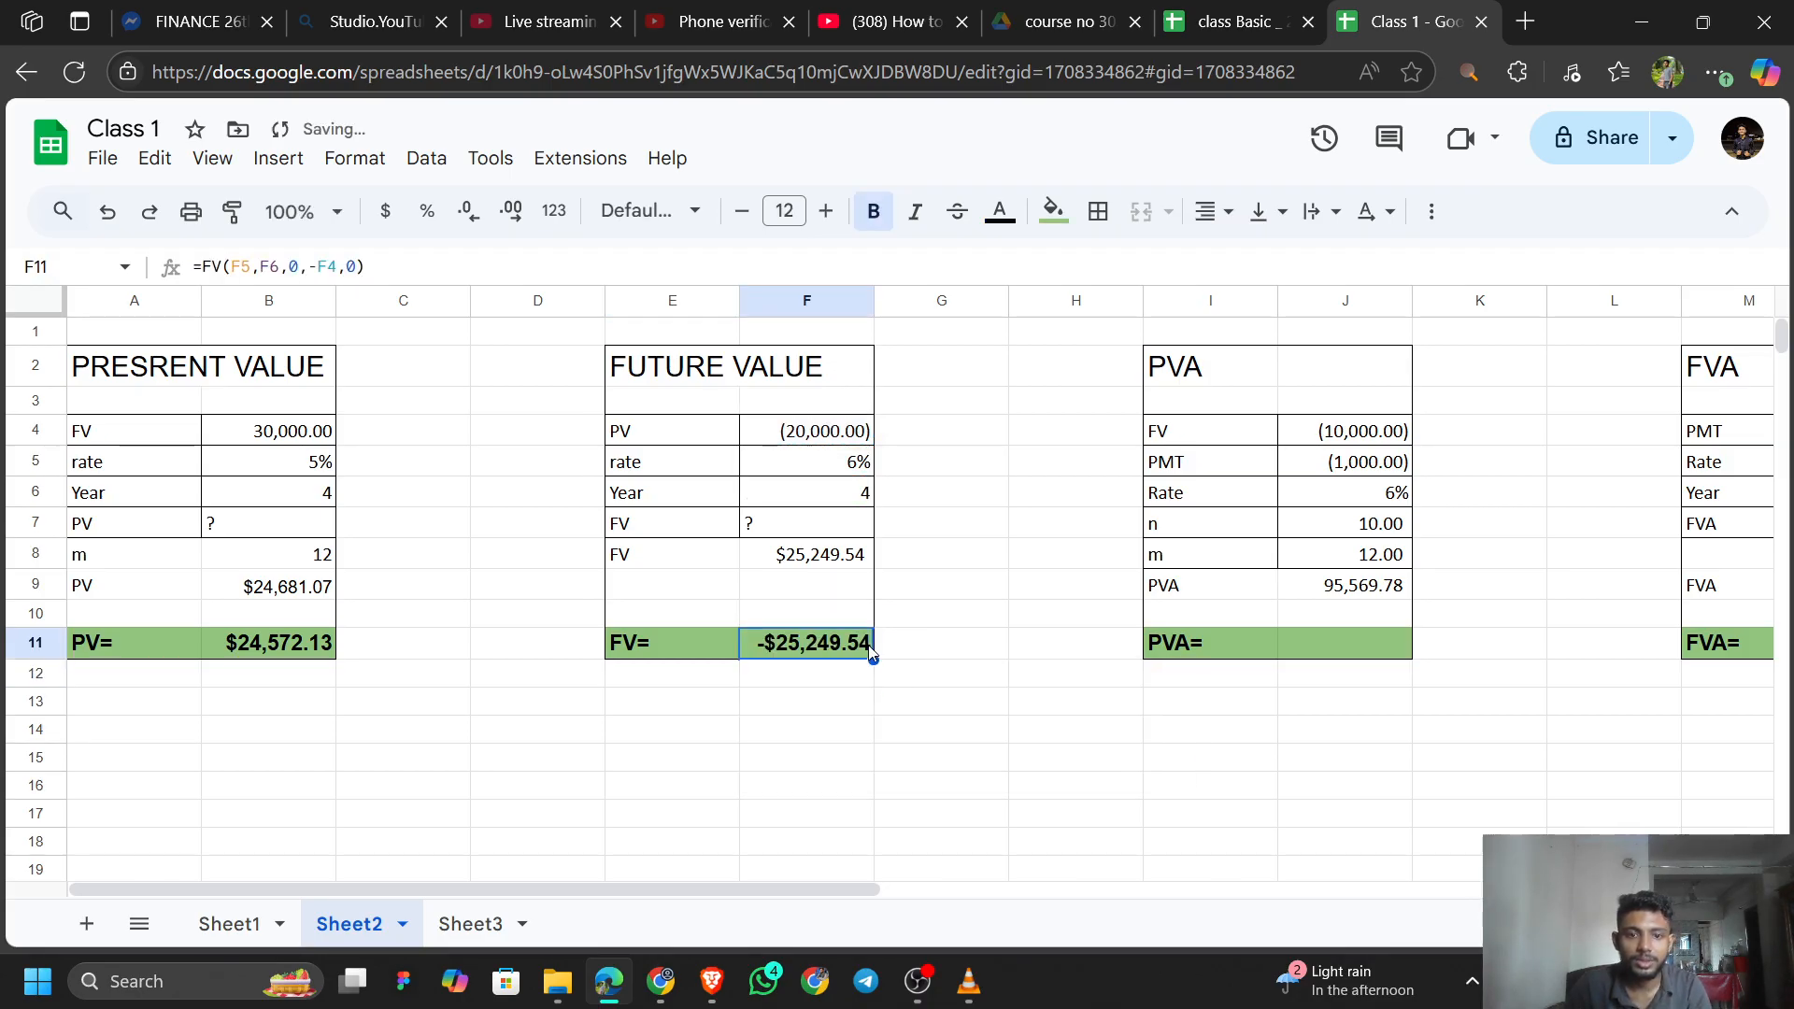
Remove the minus sign before F4 in F11 so the formula reads =FV(F5,F6,0,F4,0).
double_click(867, 645)
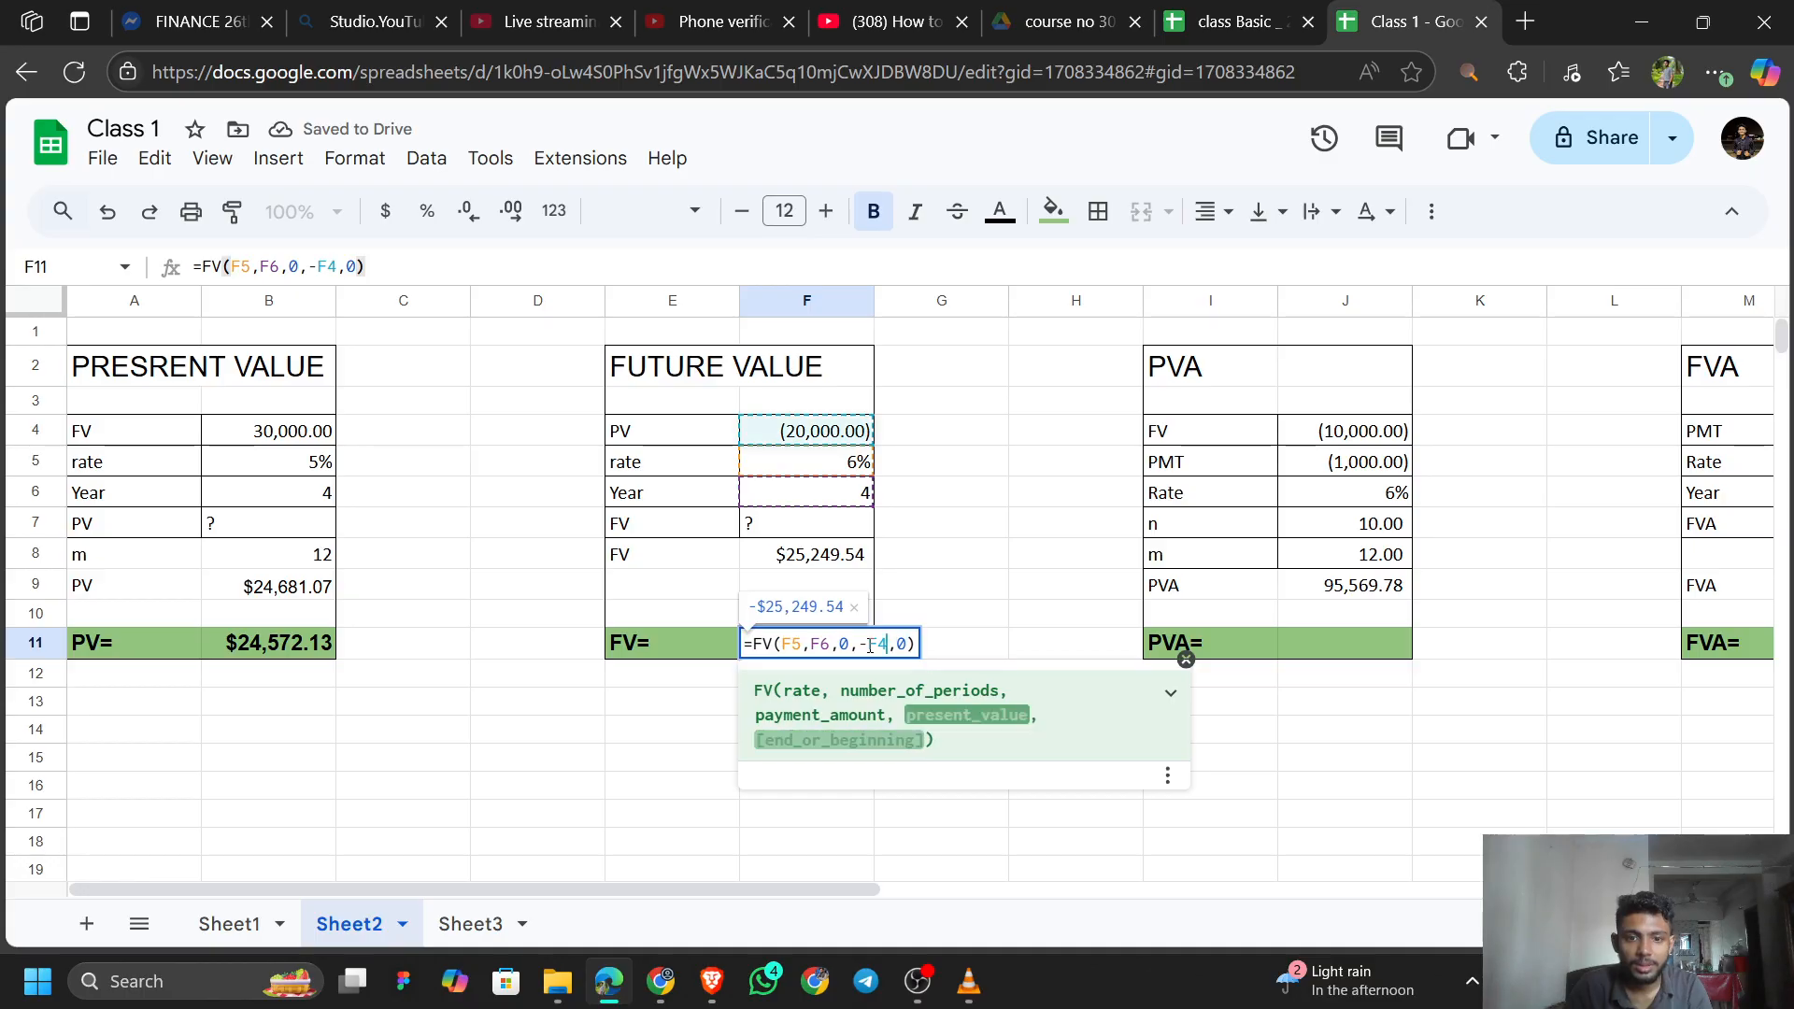
left_click(869, 645)
key("BackSpace")
key("Return")
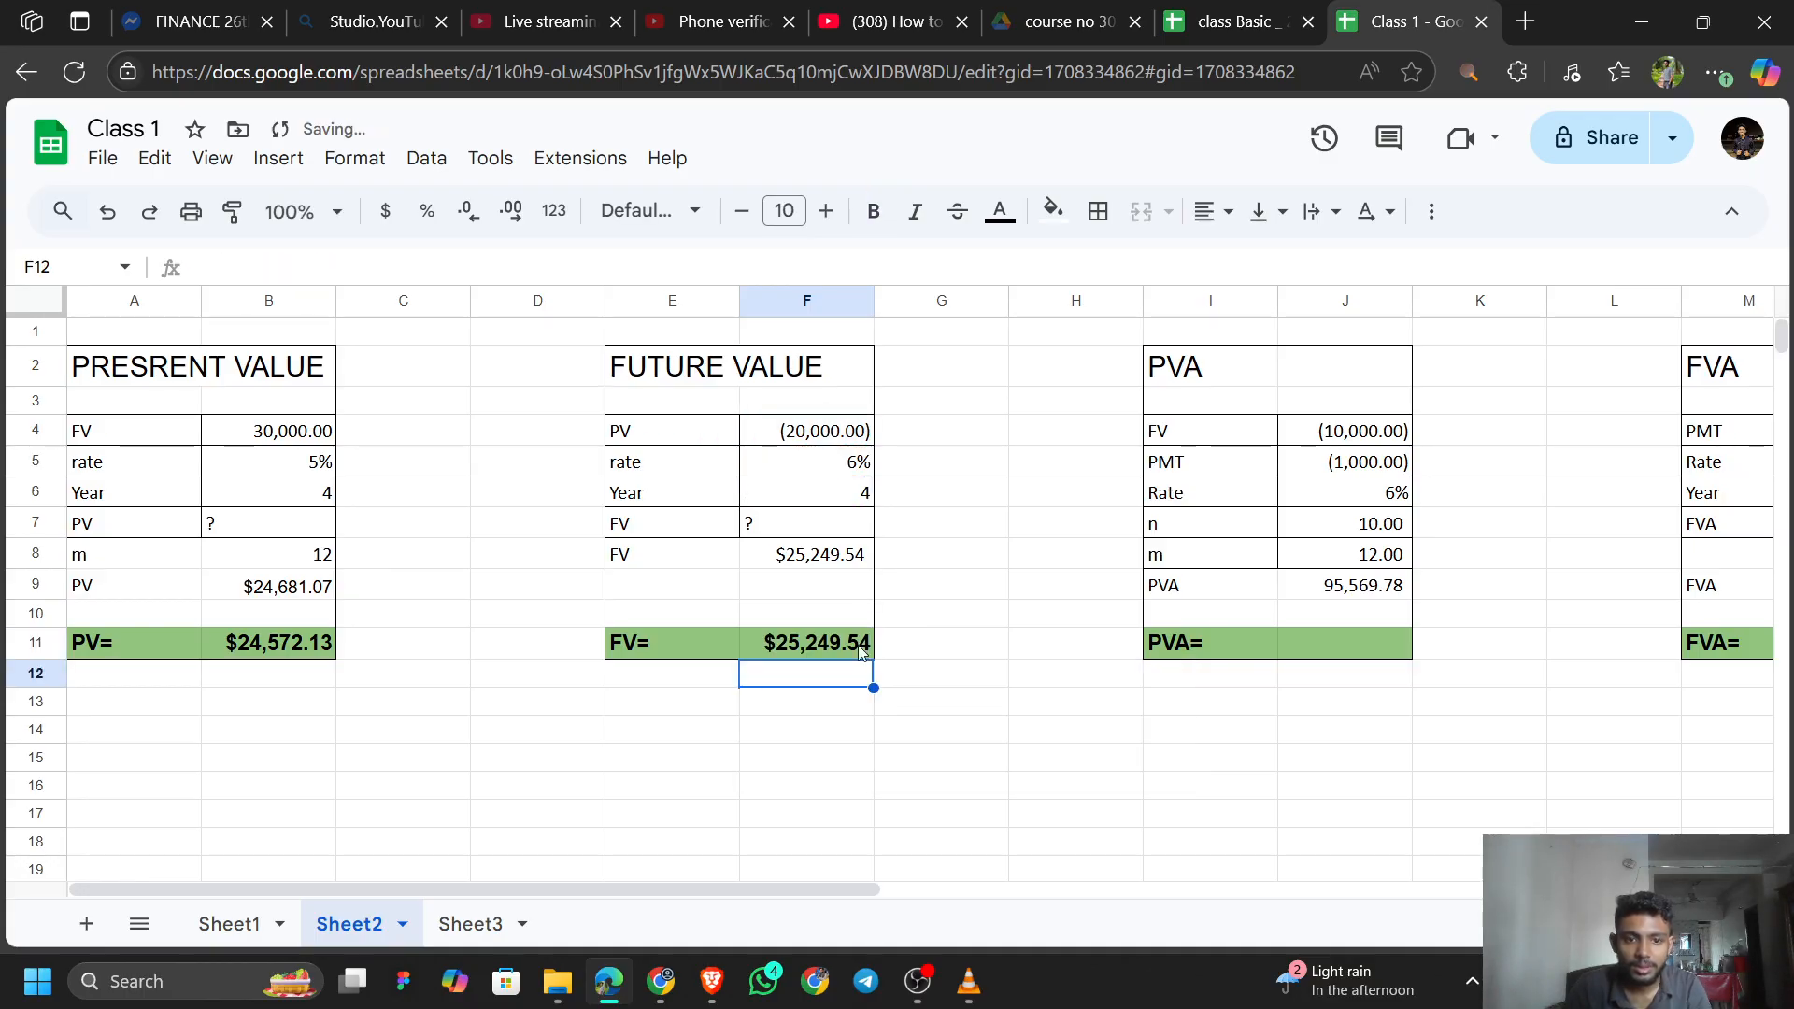
left_click(840, 652)
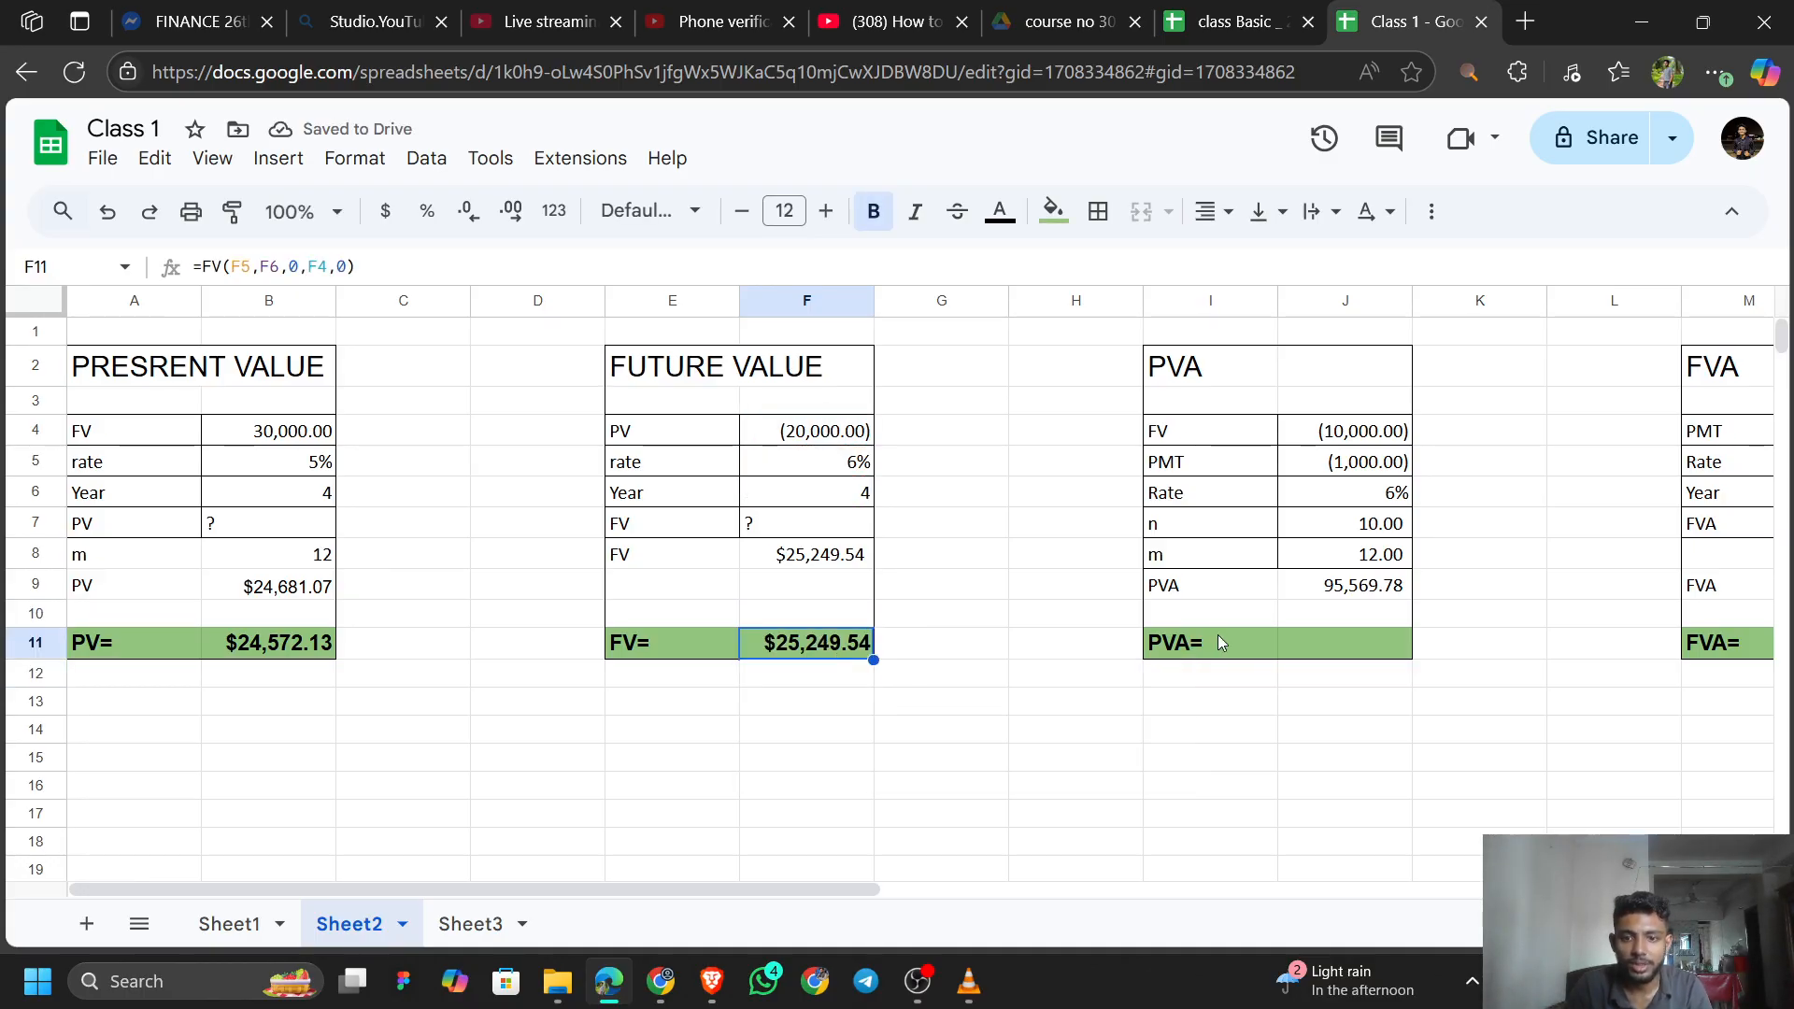
Start a PV formula in J11, beside the green PVA= label, with J6/J8 as the periodic rate.
left_click(1330, 648)
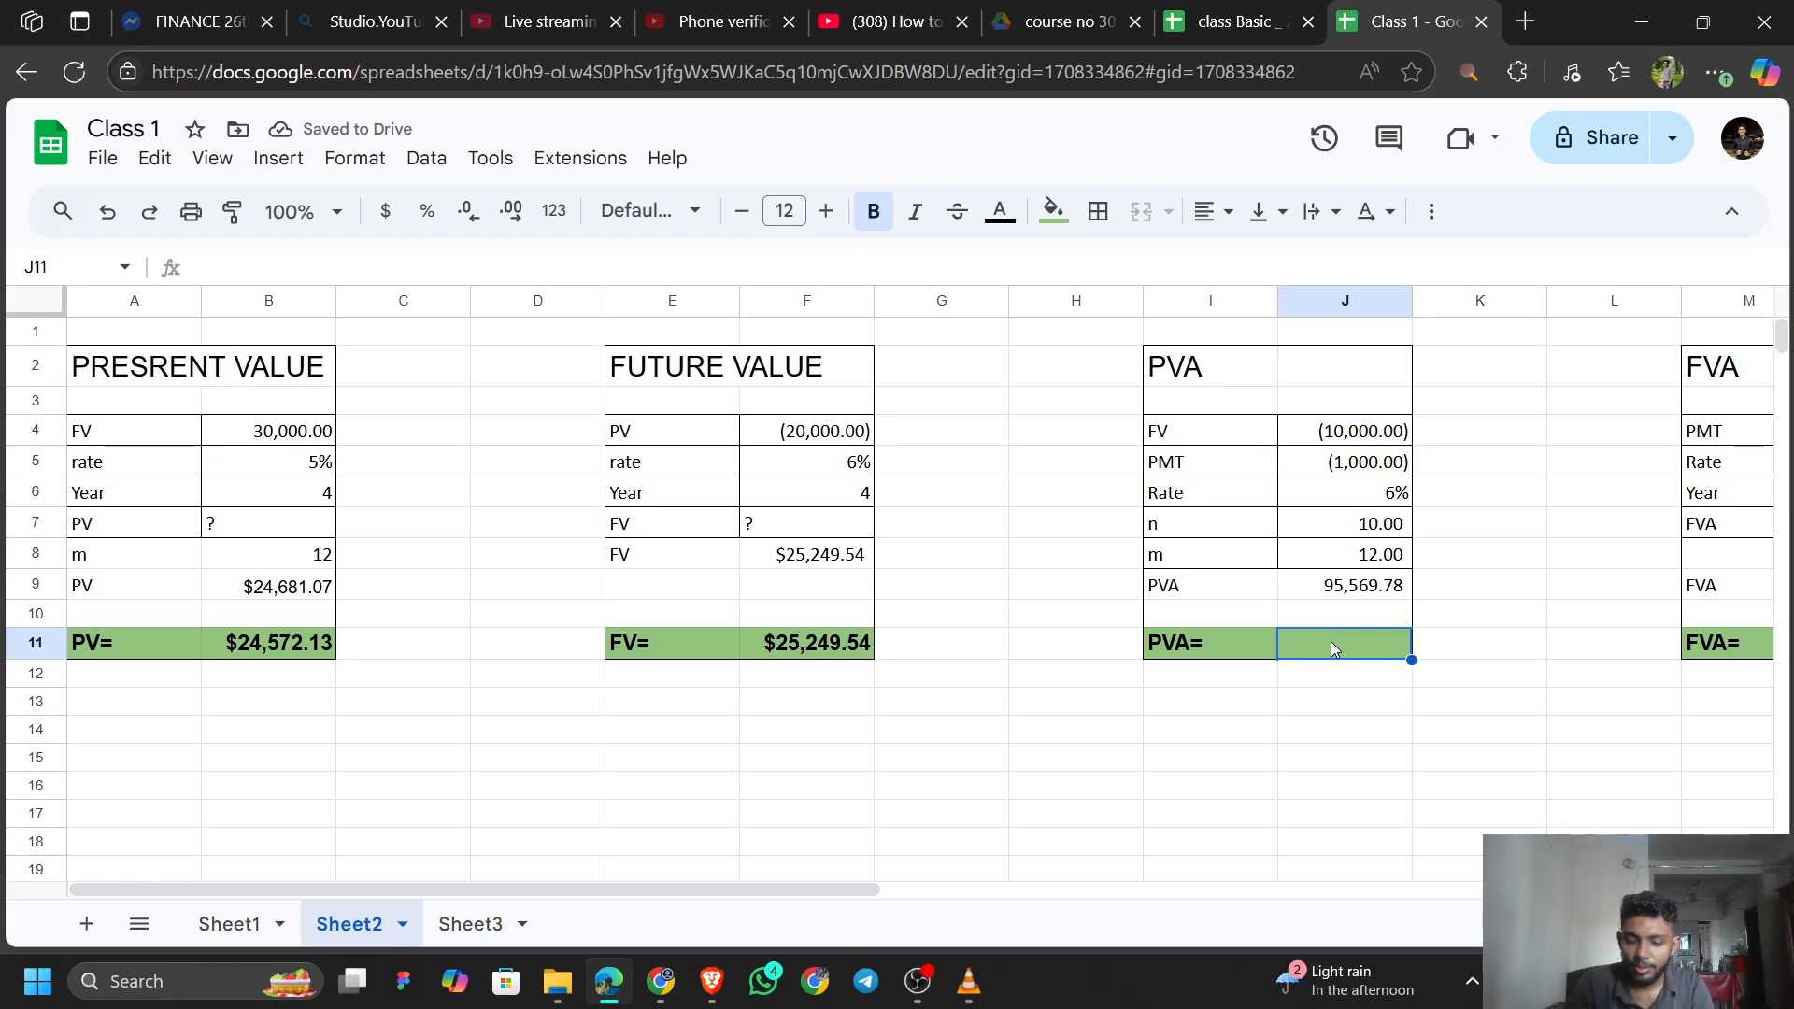
type("+")
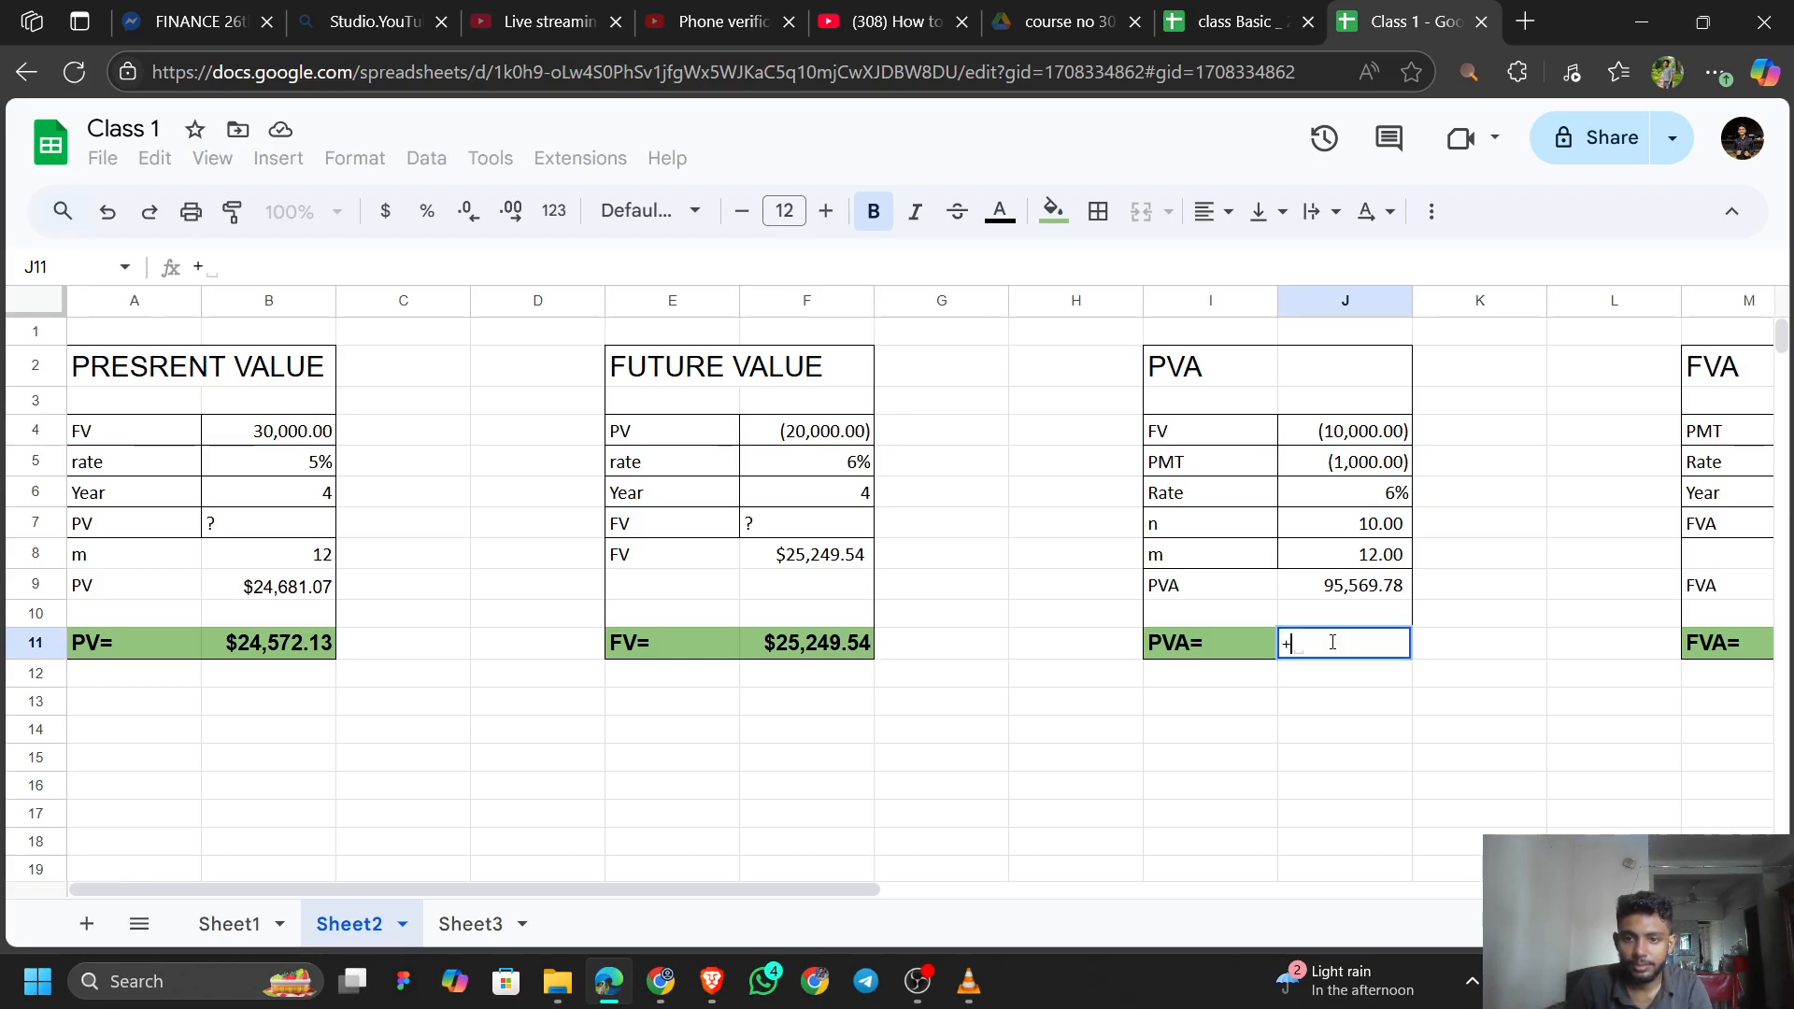
key("BackSpace")
type("=P")
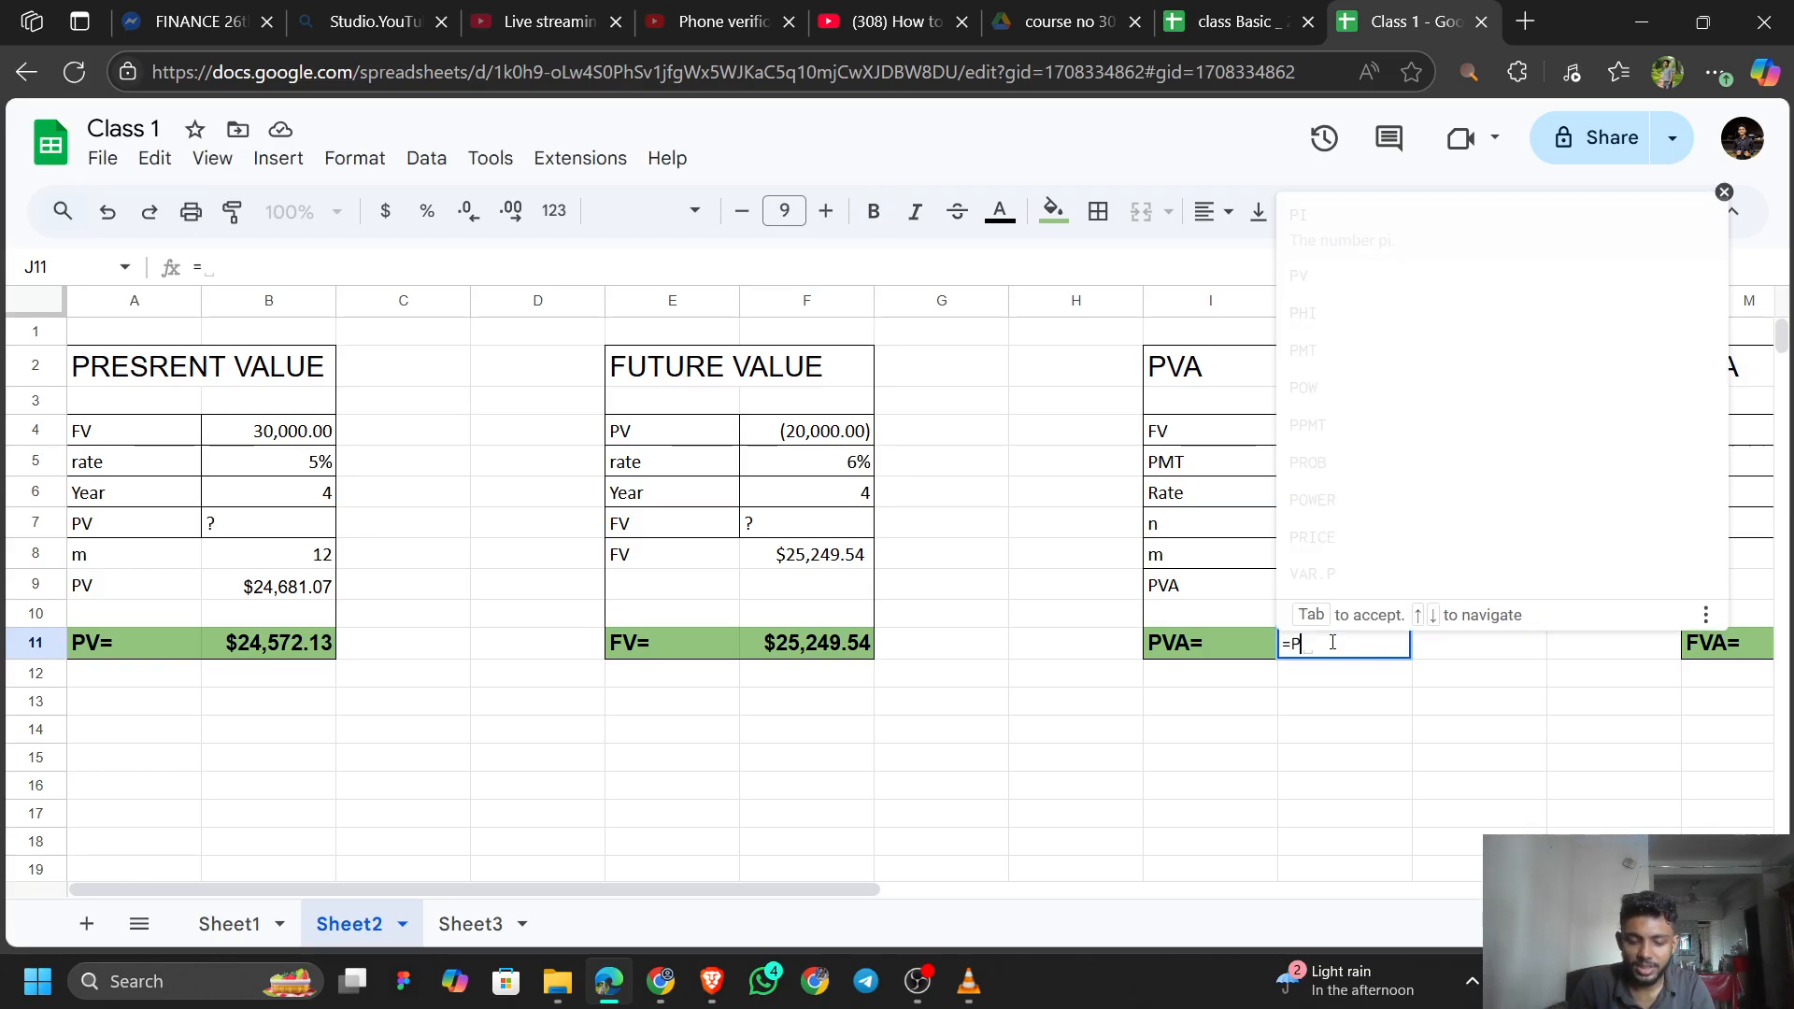
type("V(")
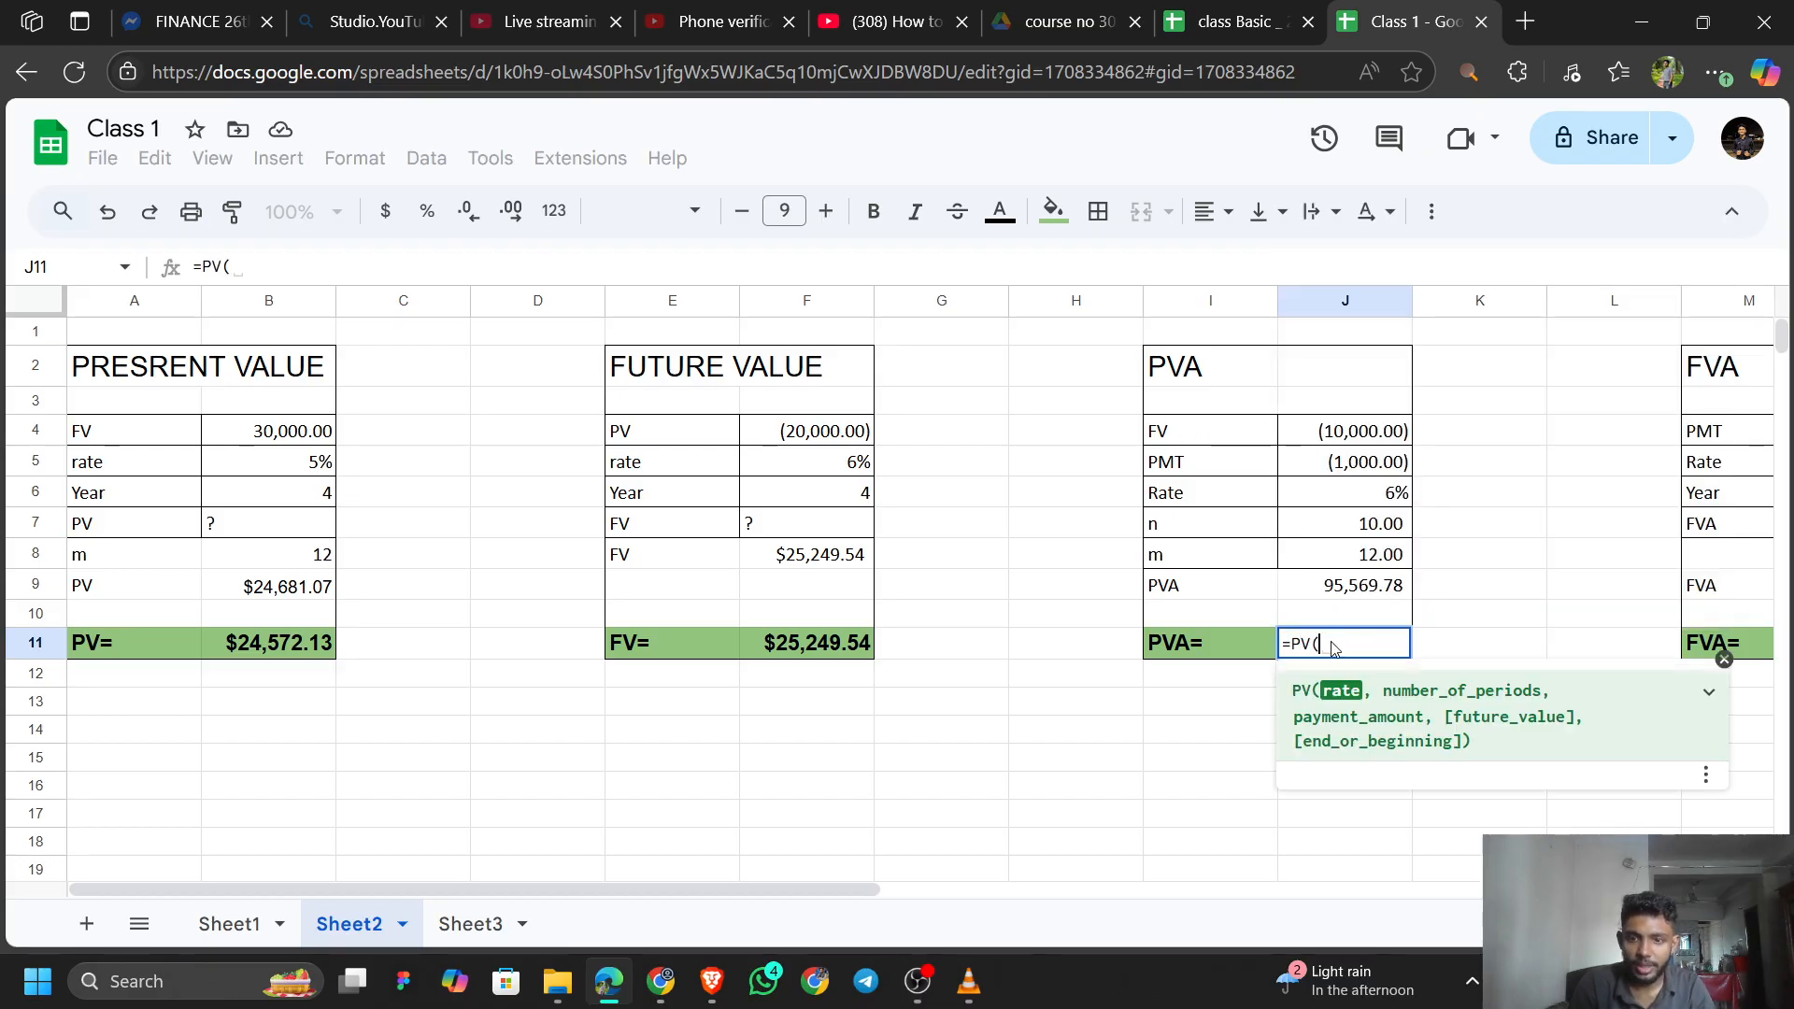
left_click(1379, 498)
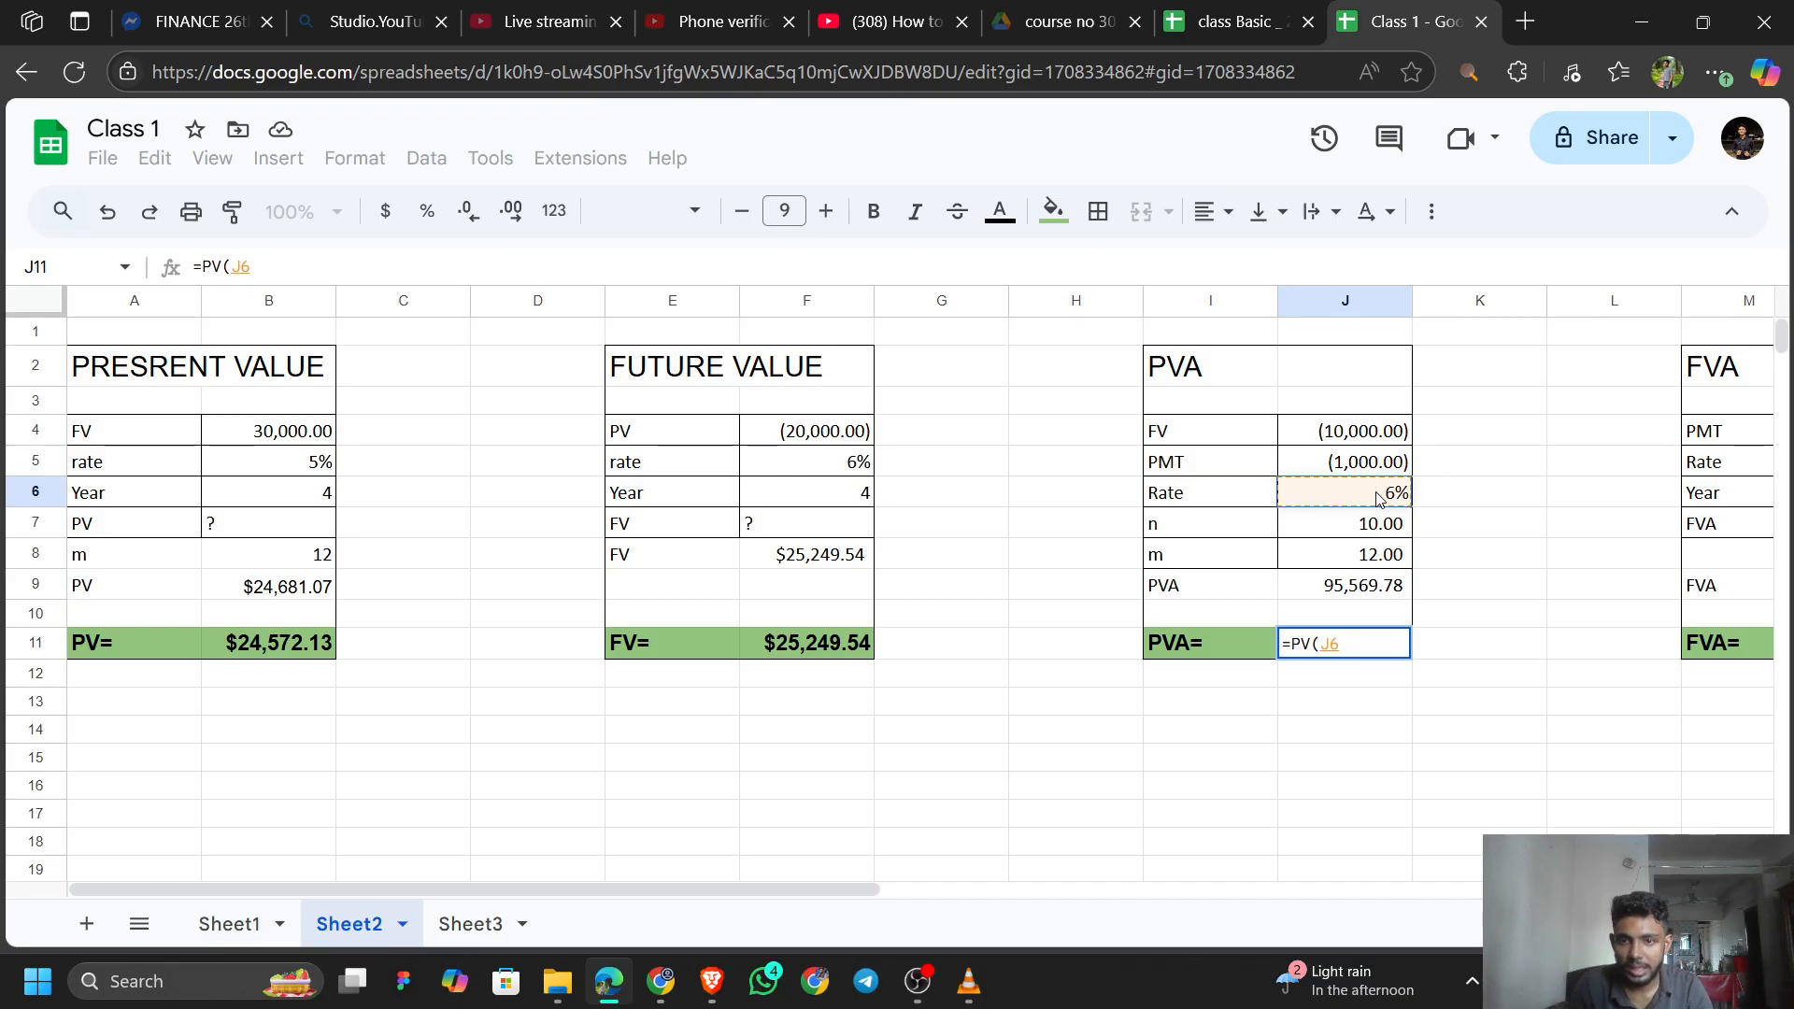
type("/")
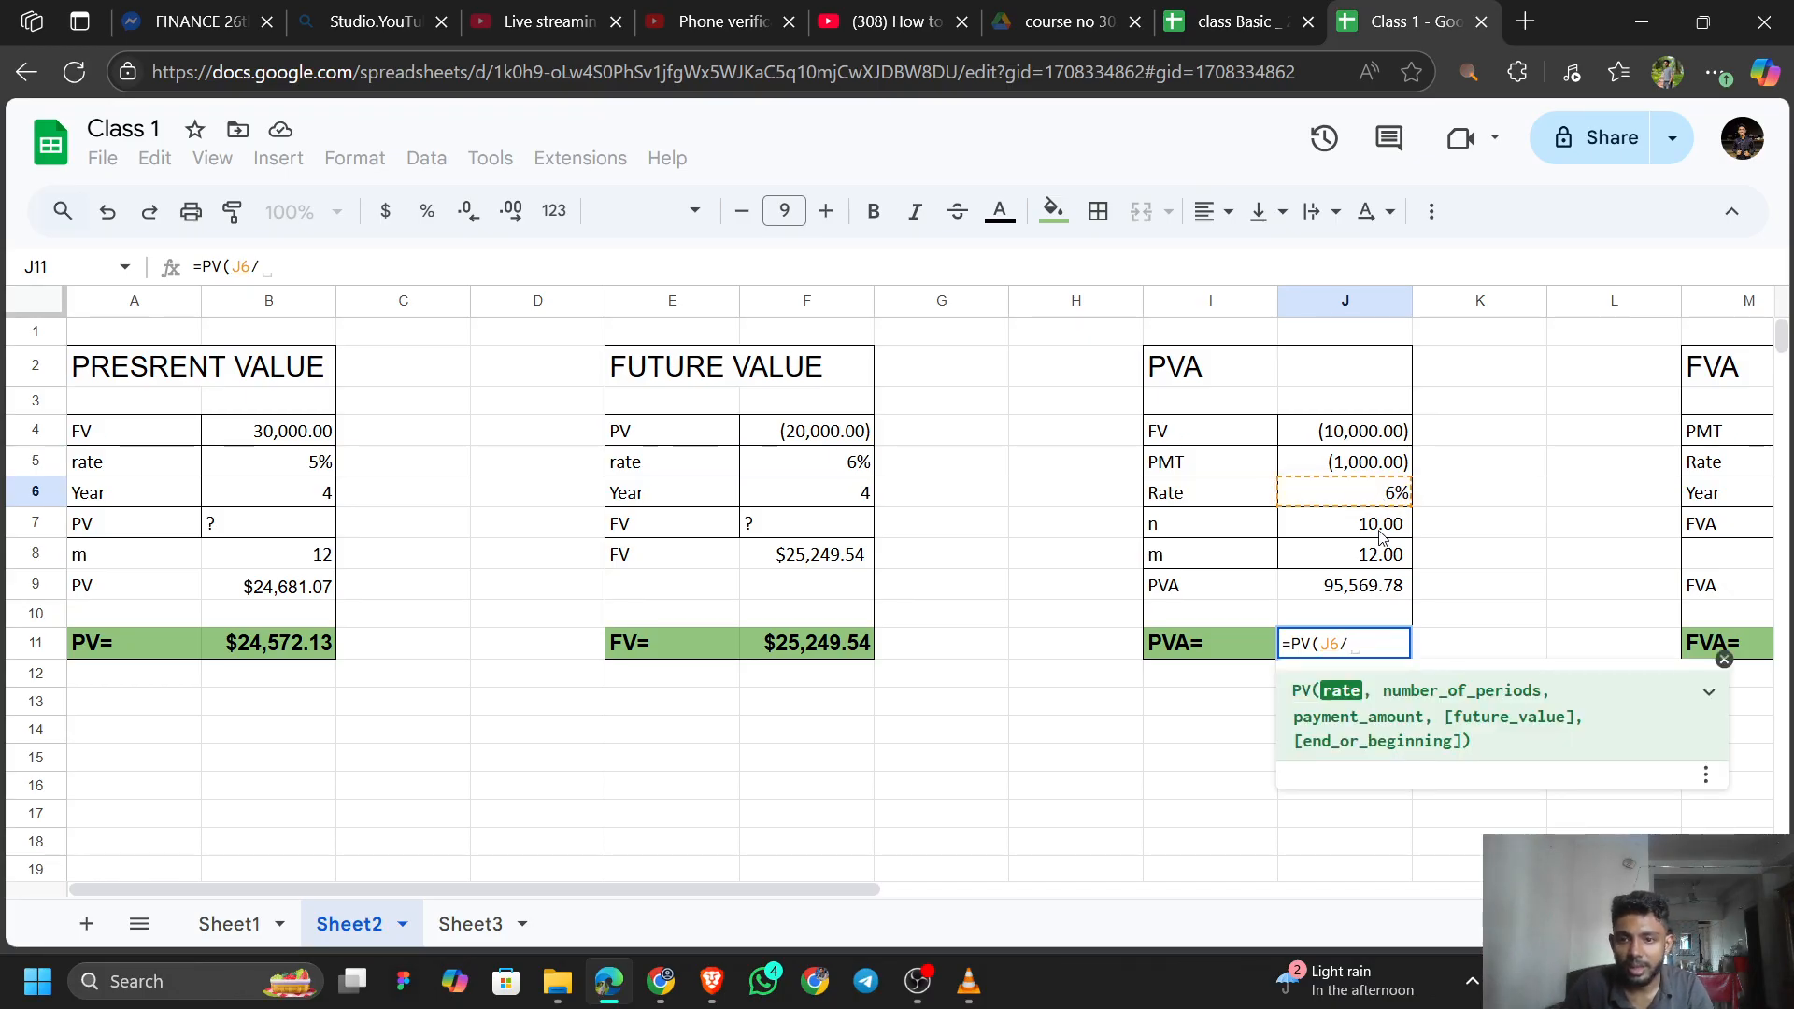
left_click(1394, 559)
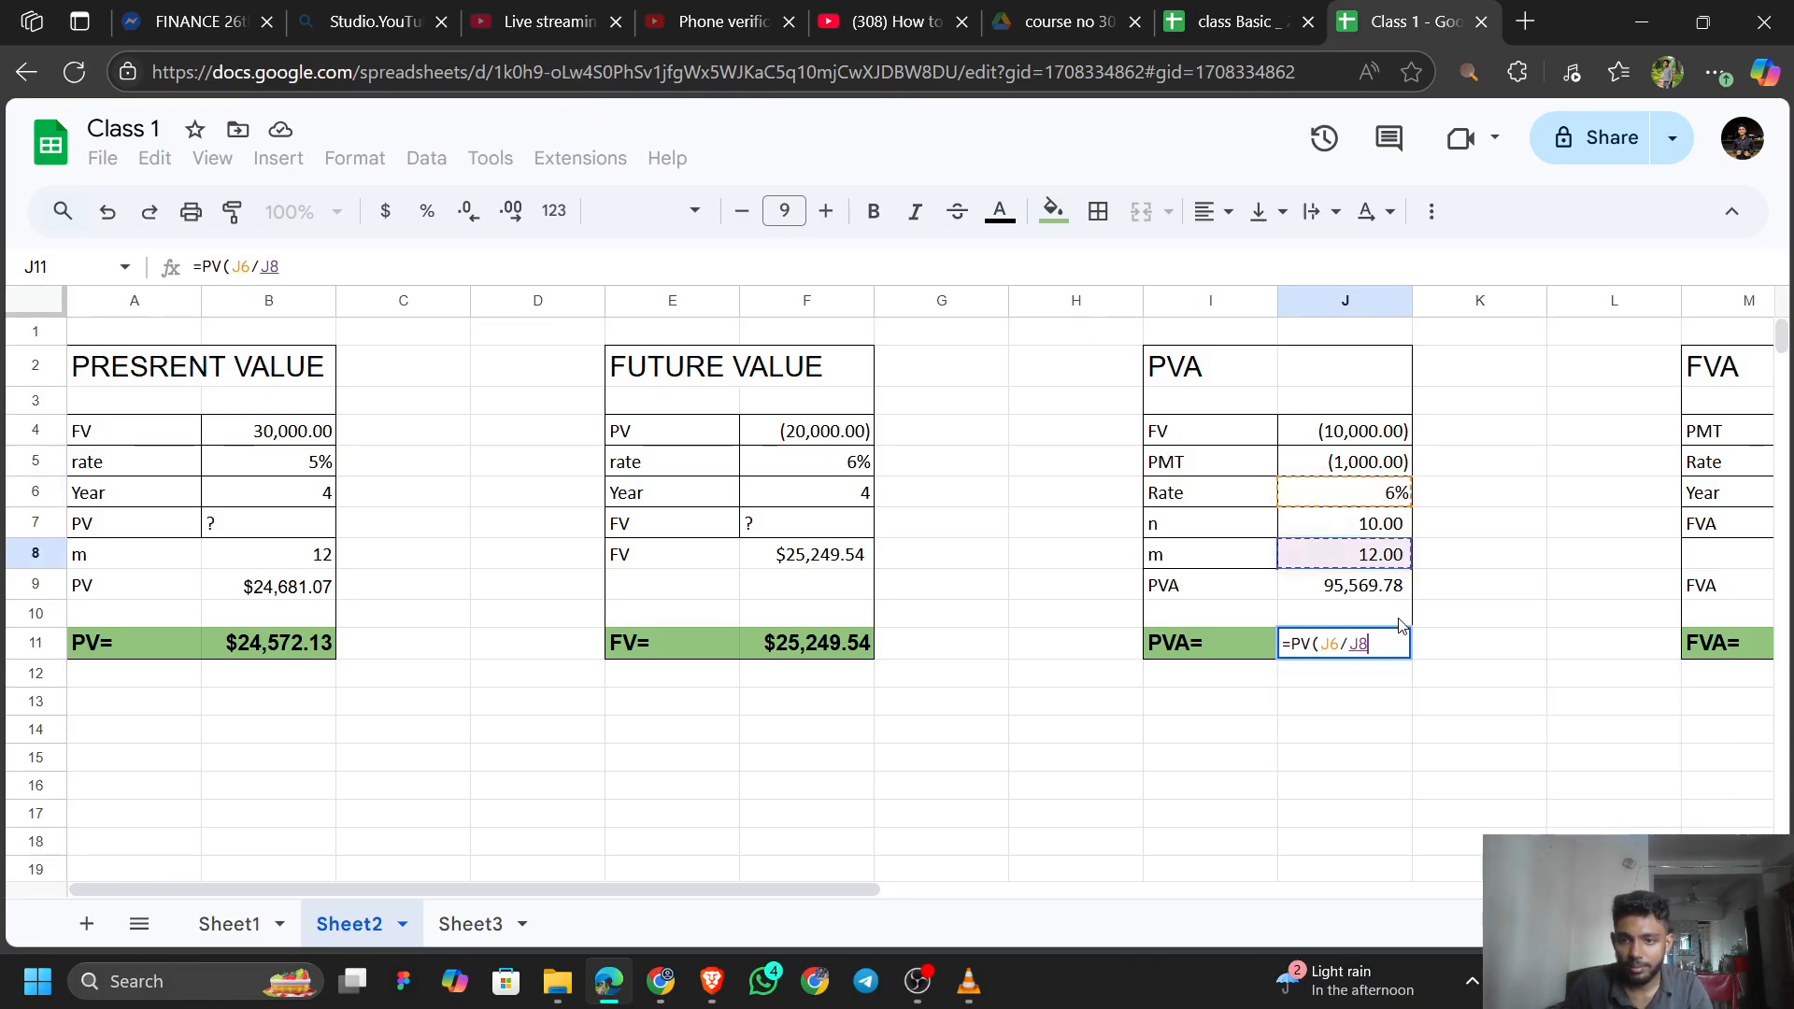
type(",")
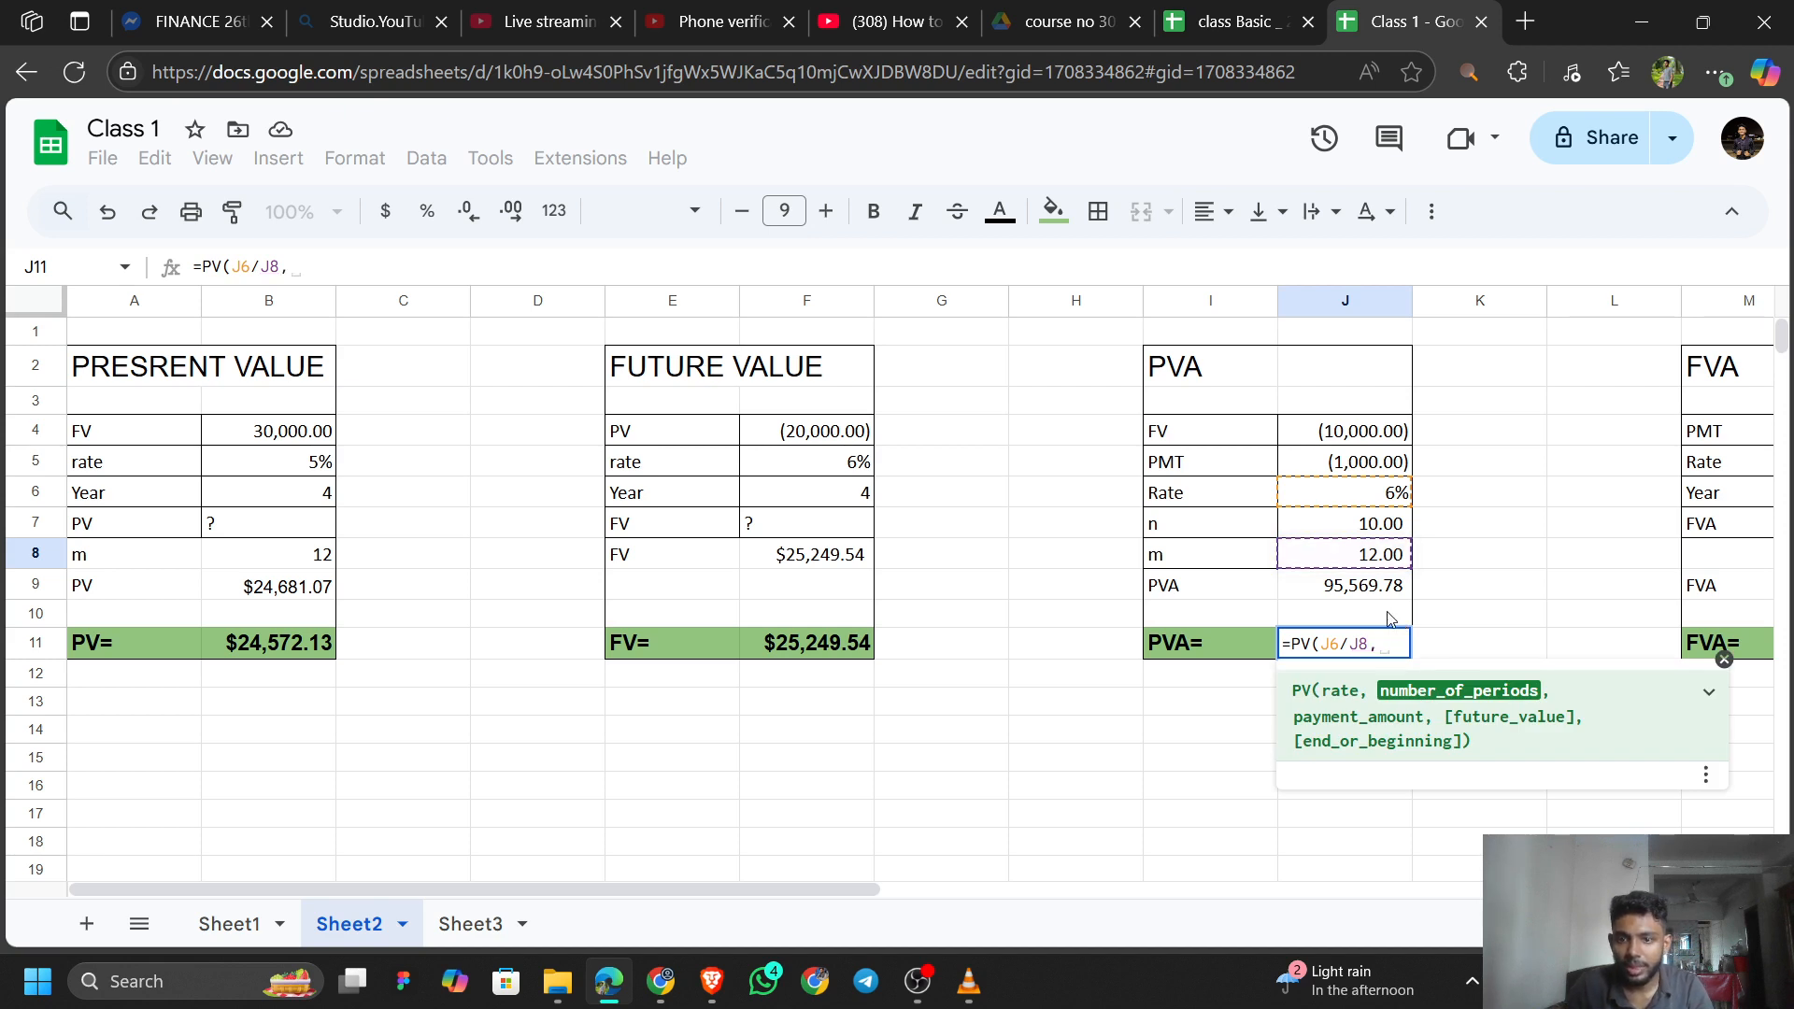
Continue the J11 PV formula with J7*J8 as the number of periods and J5 as the payment amount.
left_click(1375, 529)
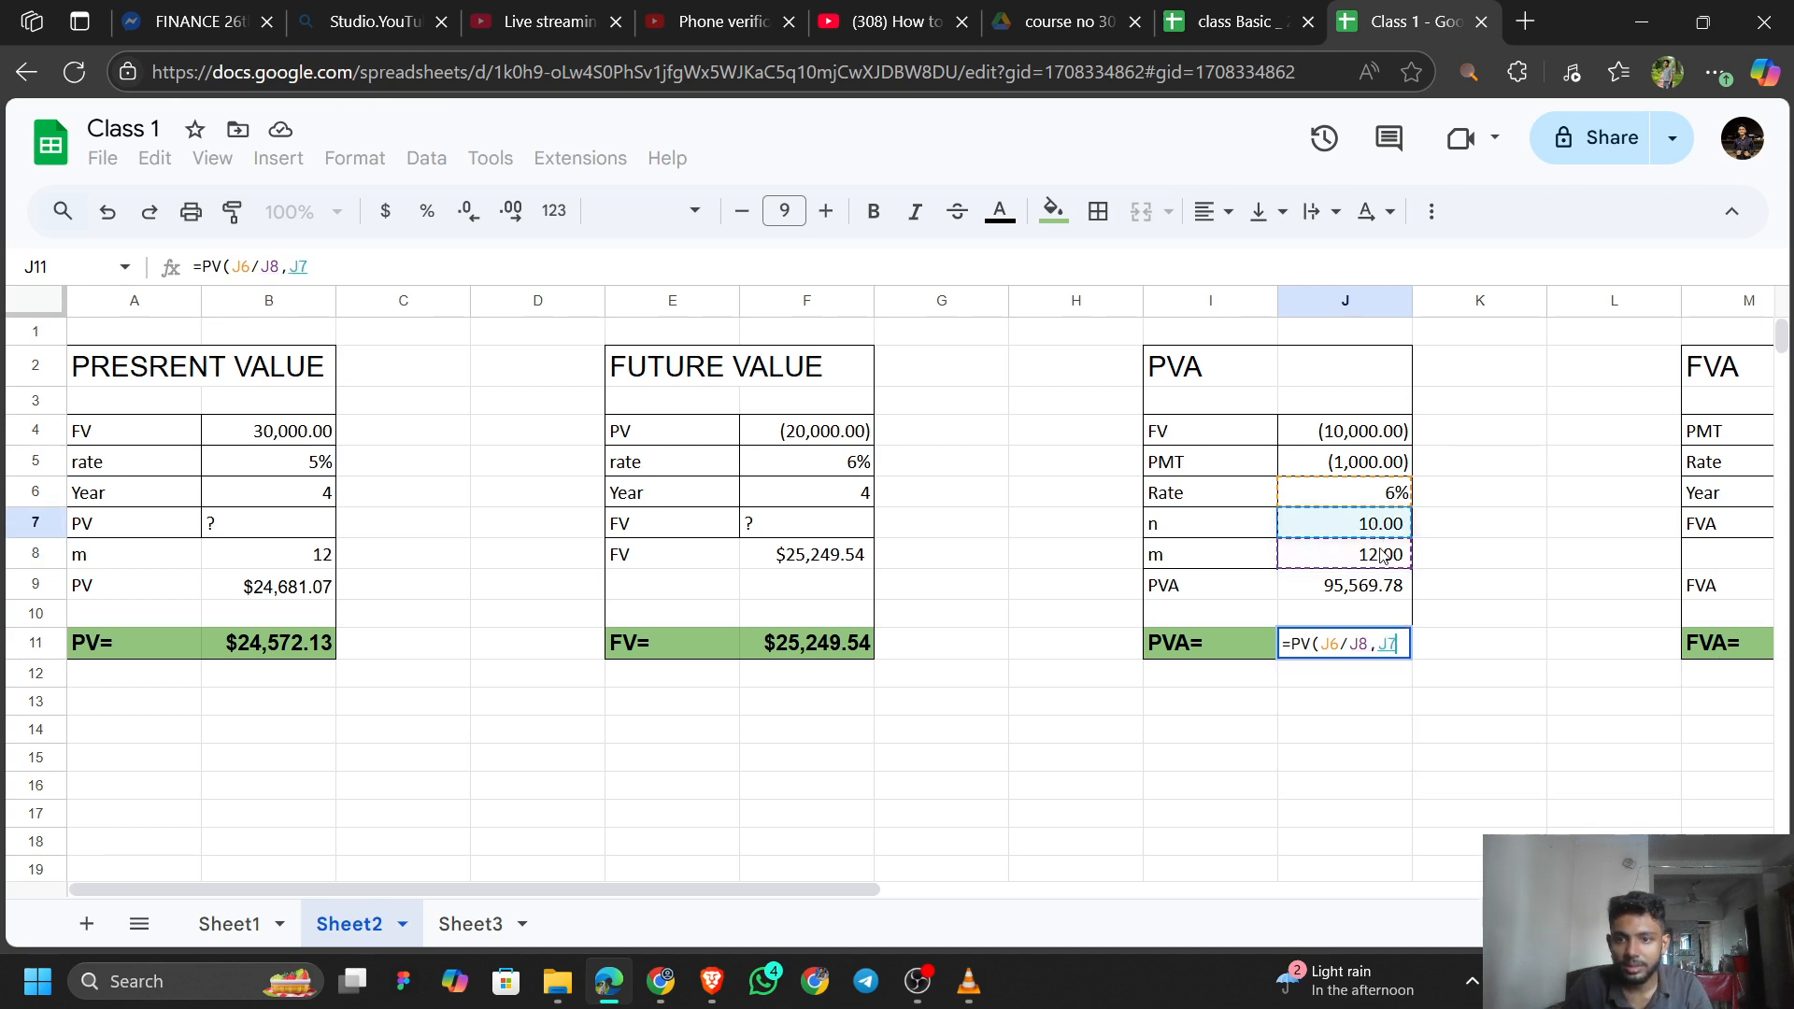
type("*")
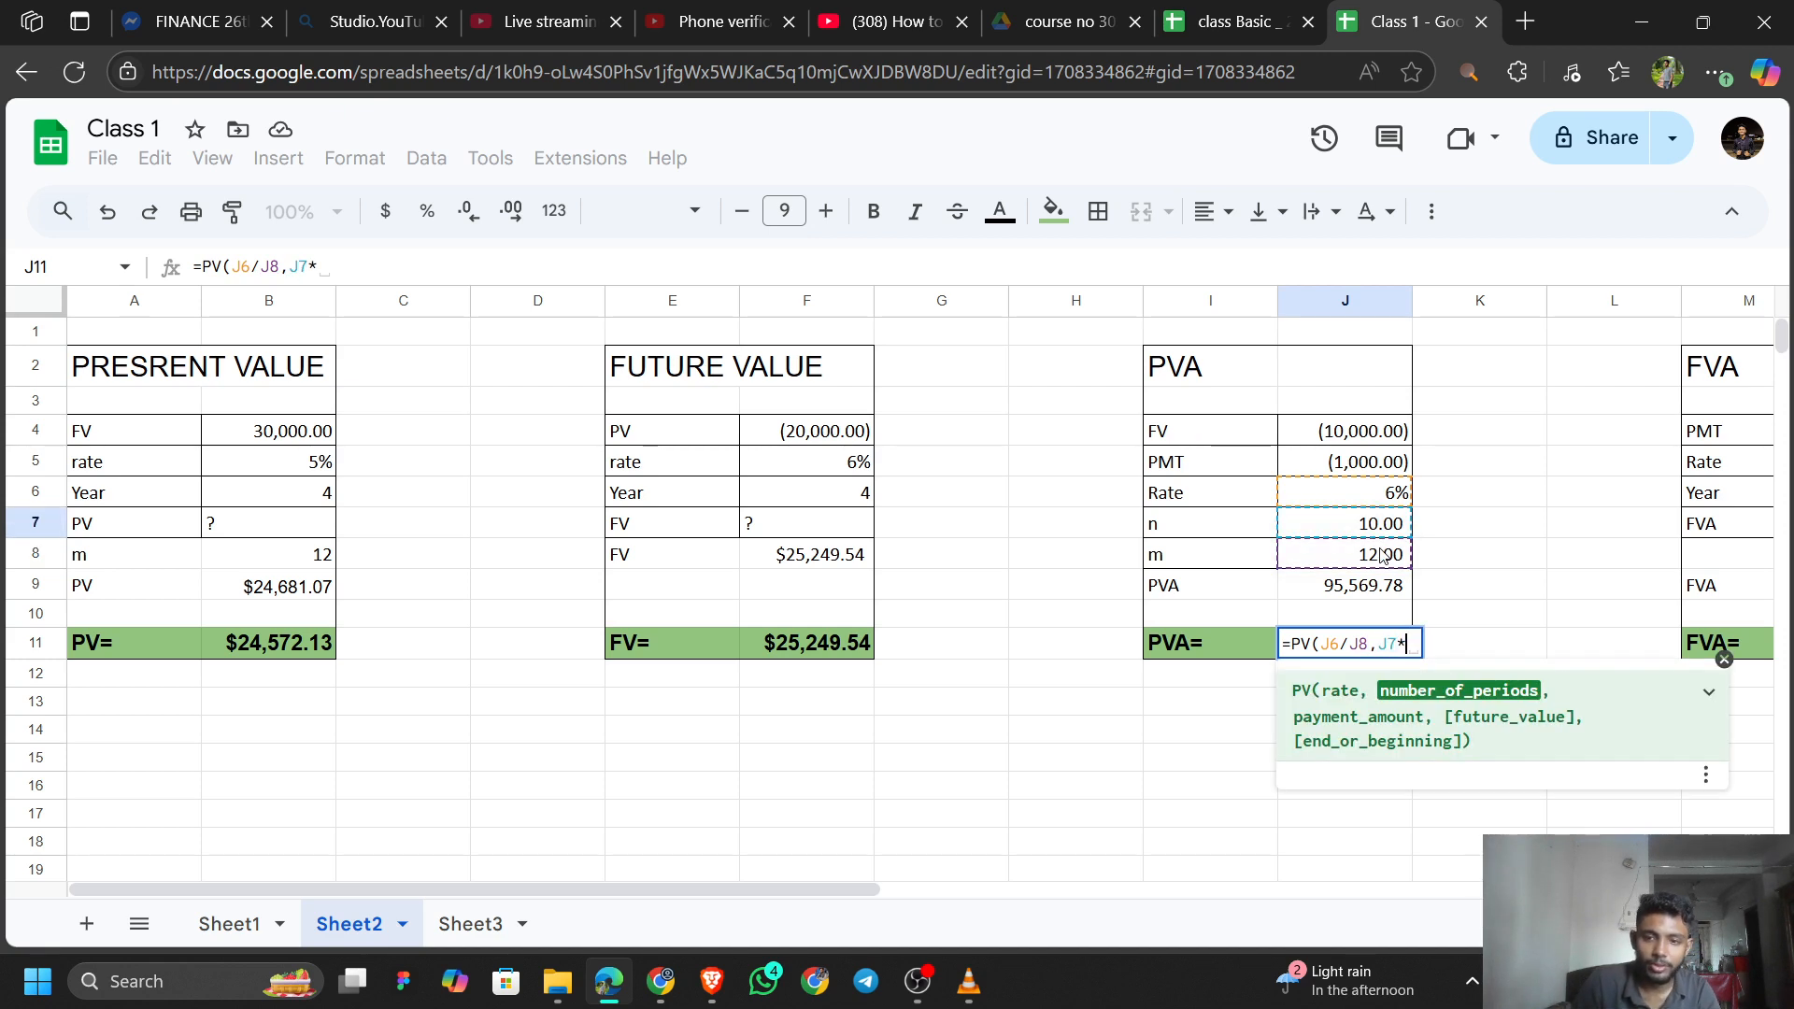
left_click(1382, 554)
type(",")
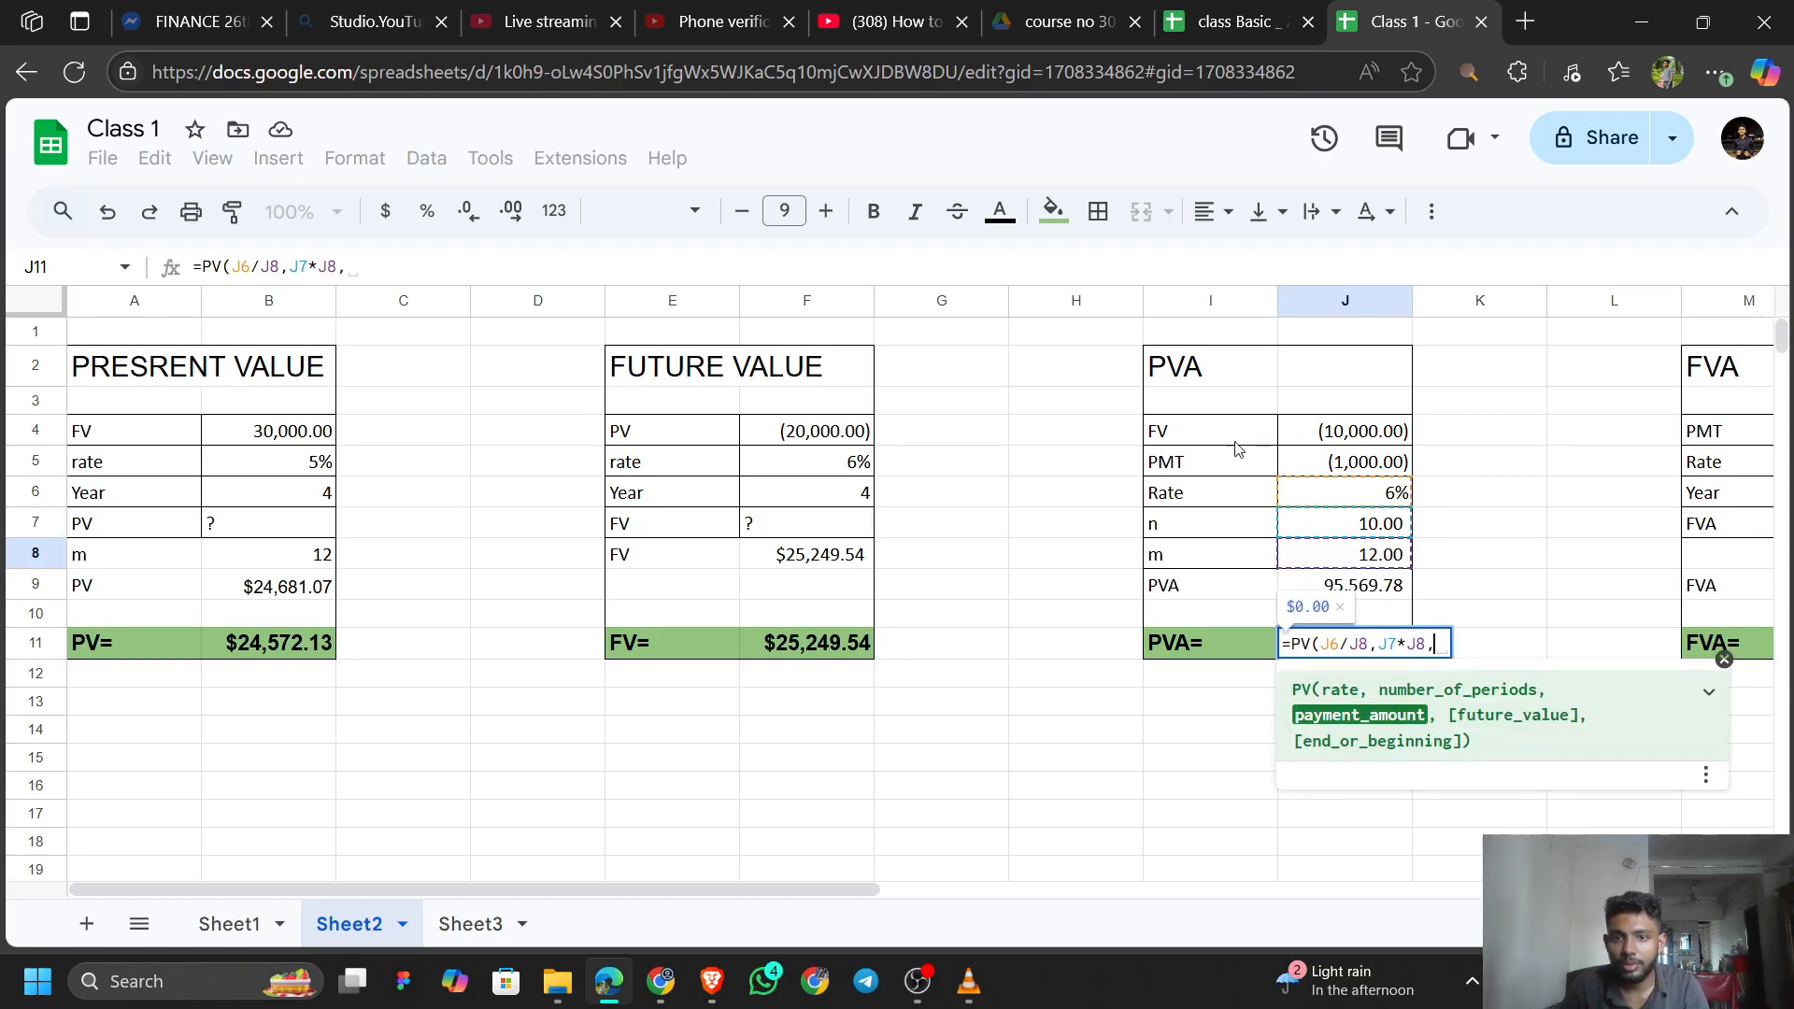
left_click(1366, 467)
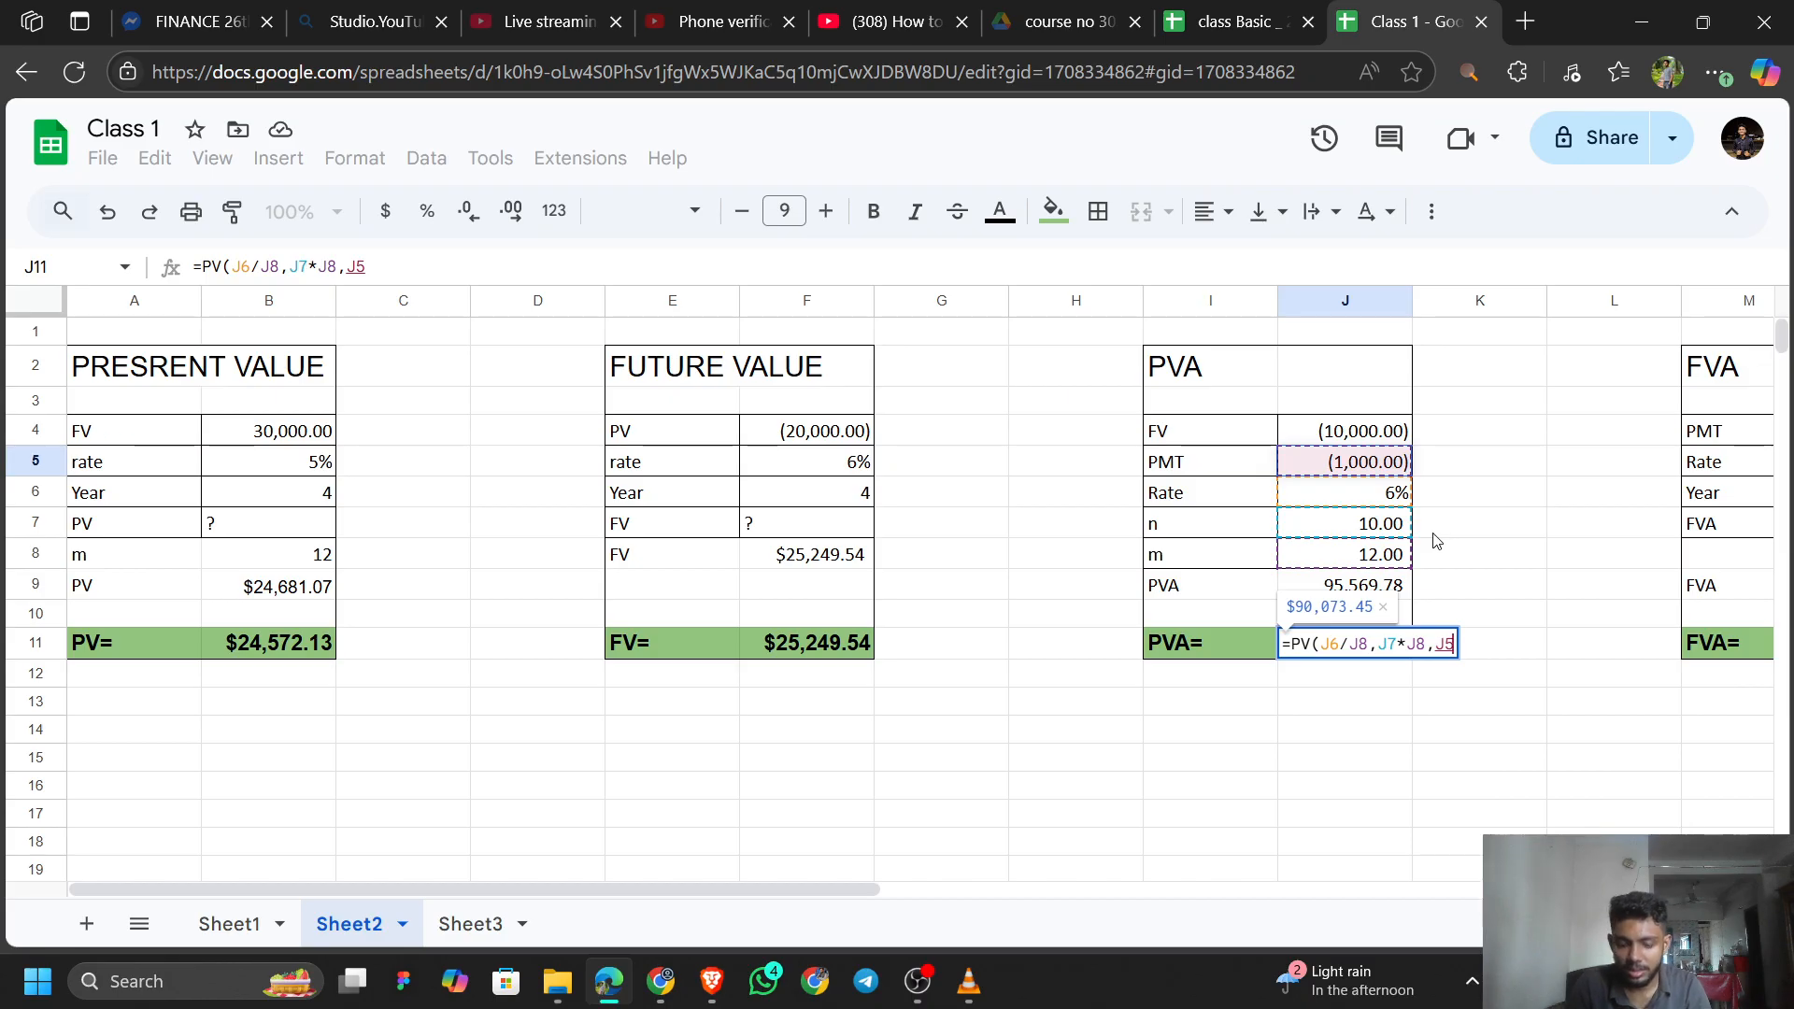
type(",")
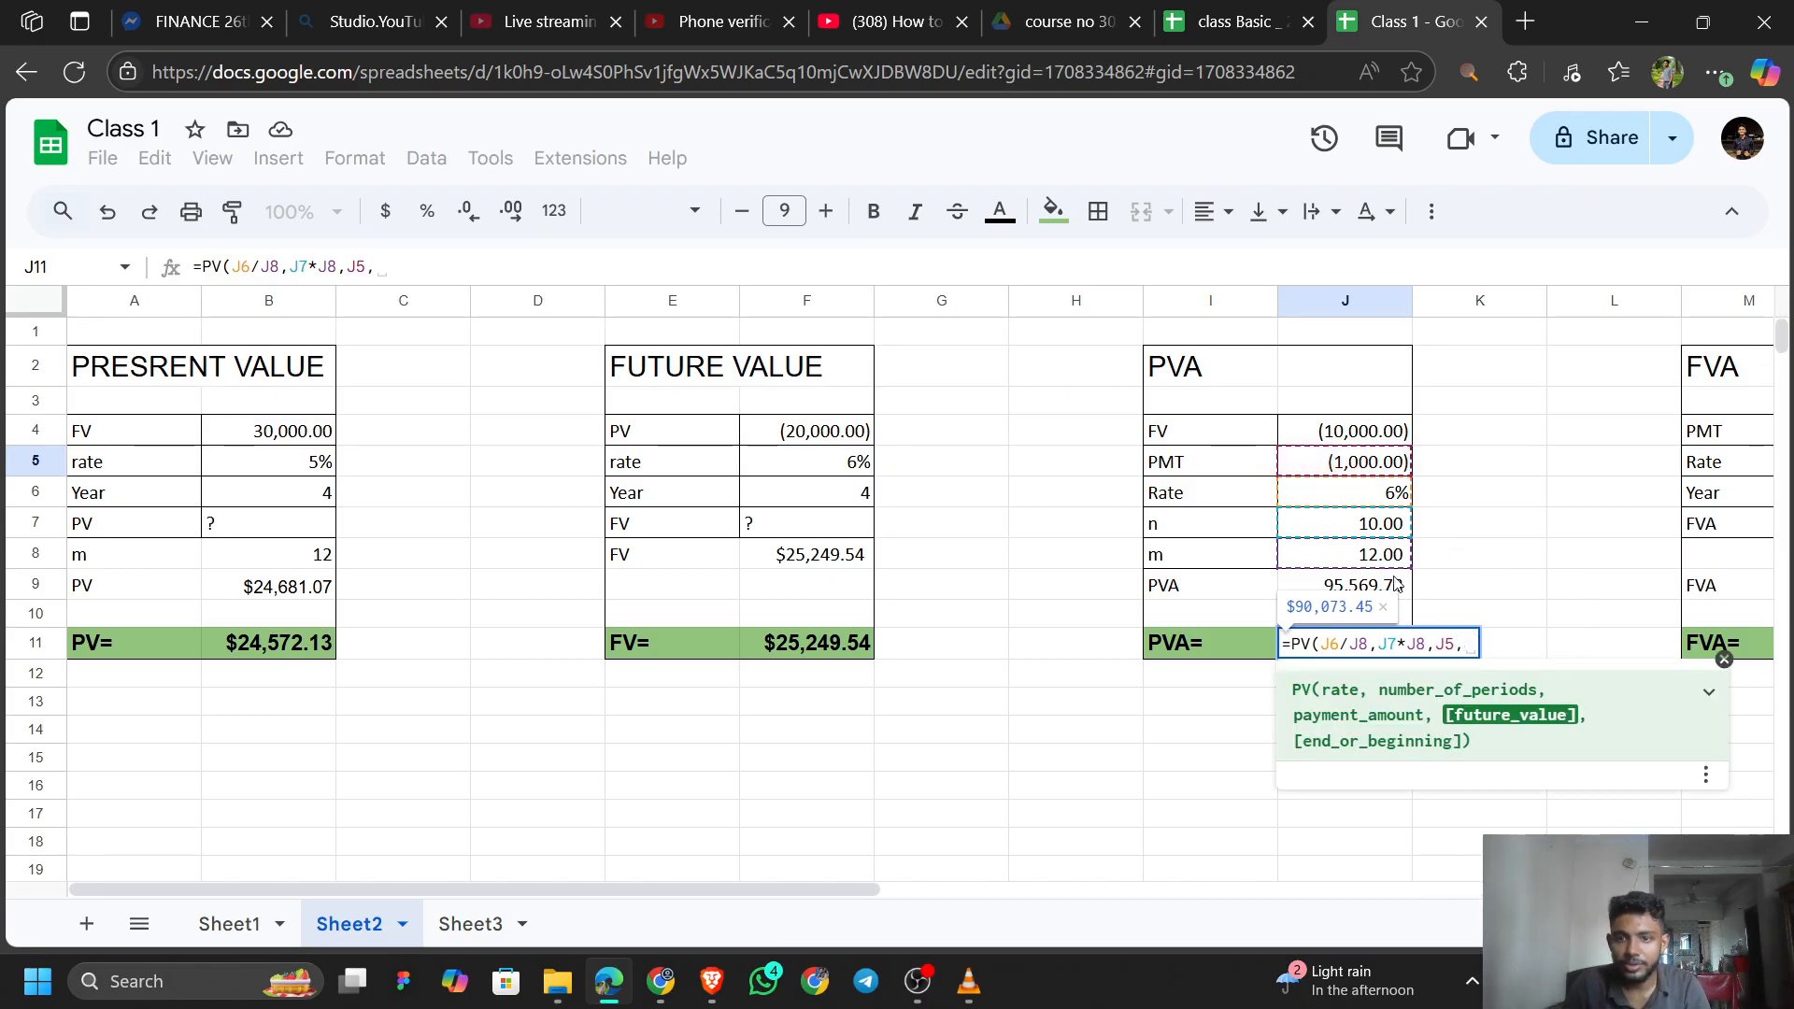
Complete the J11 formula with negated future value -J4 and end-or-beginning 0, giving =PV(J6/J8,J7*J8,J5,-J4,0).
left_click(1347, 438)
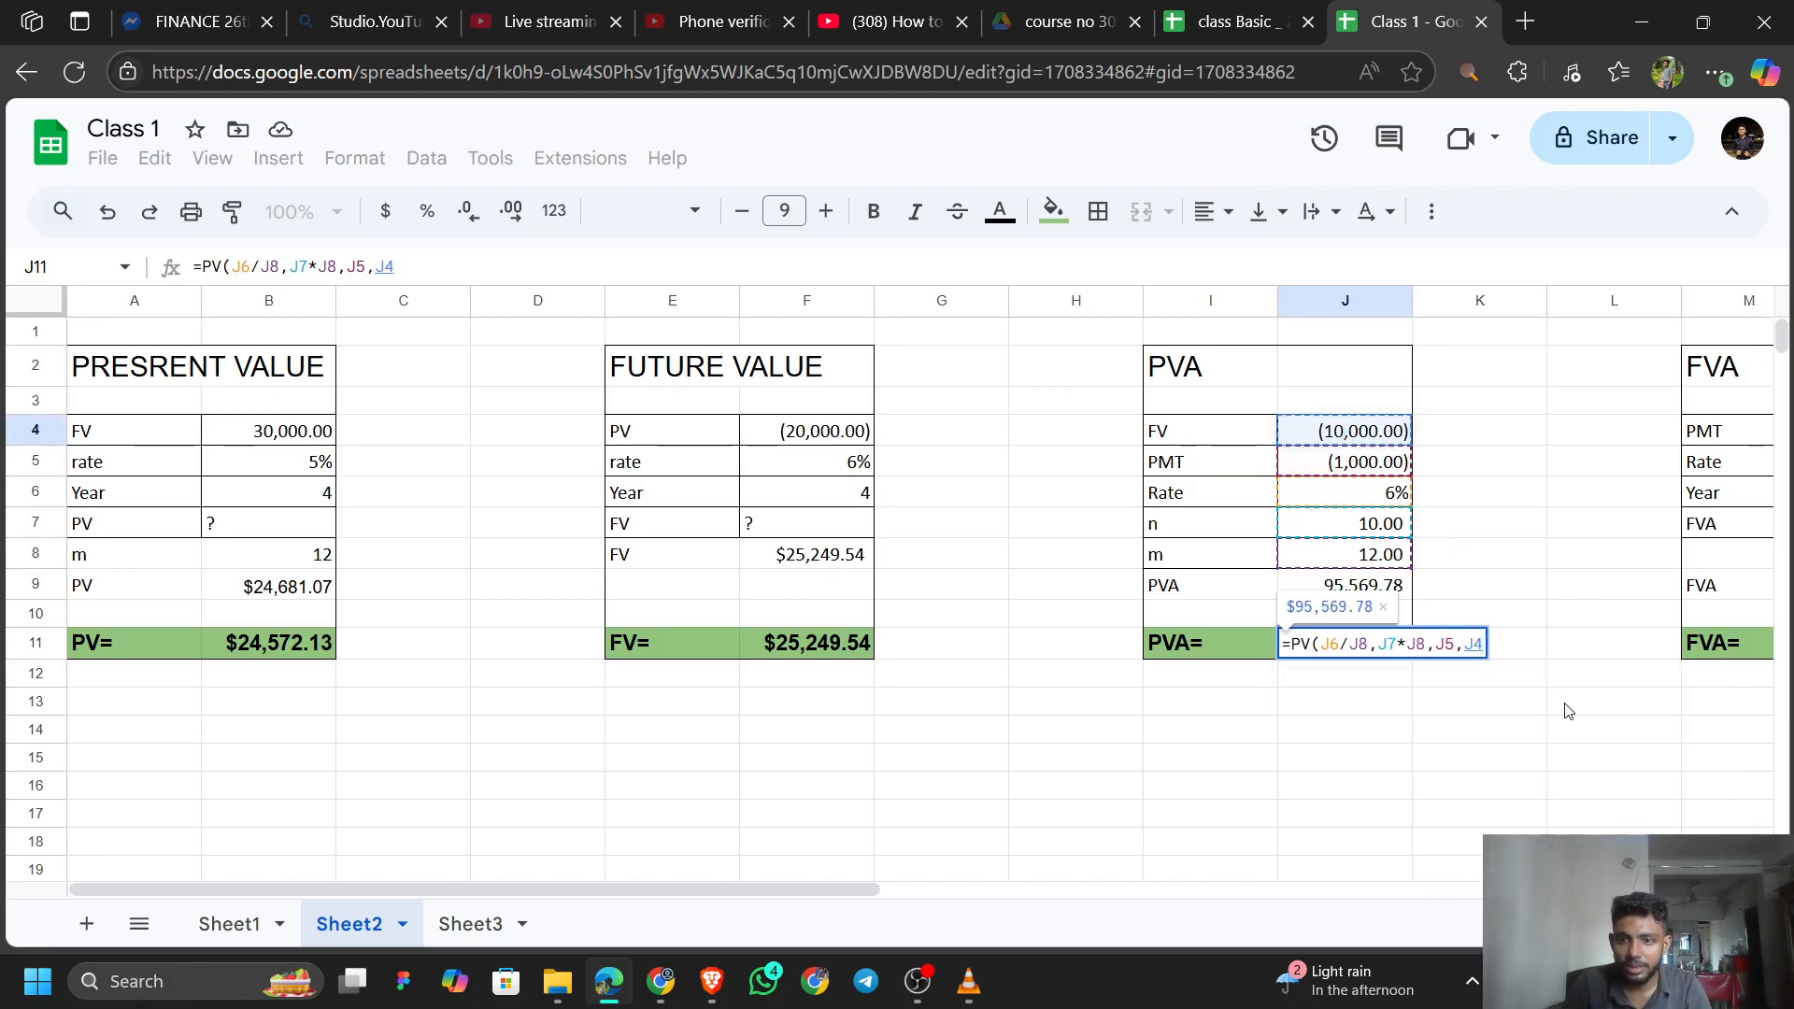
key("BackSpace")
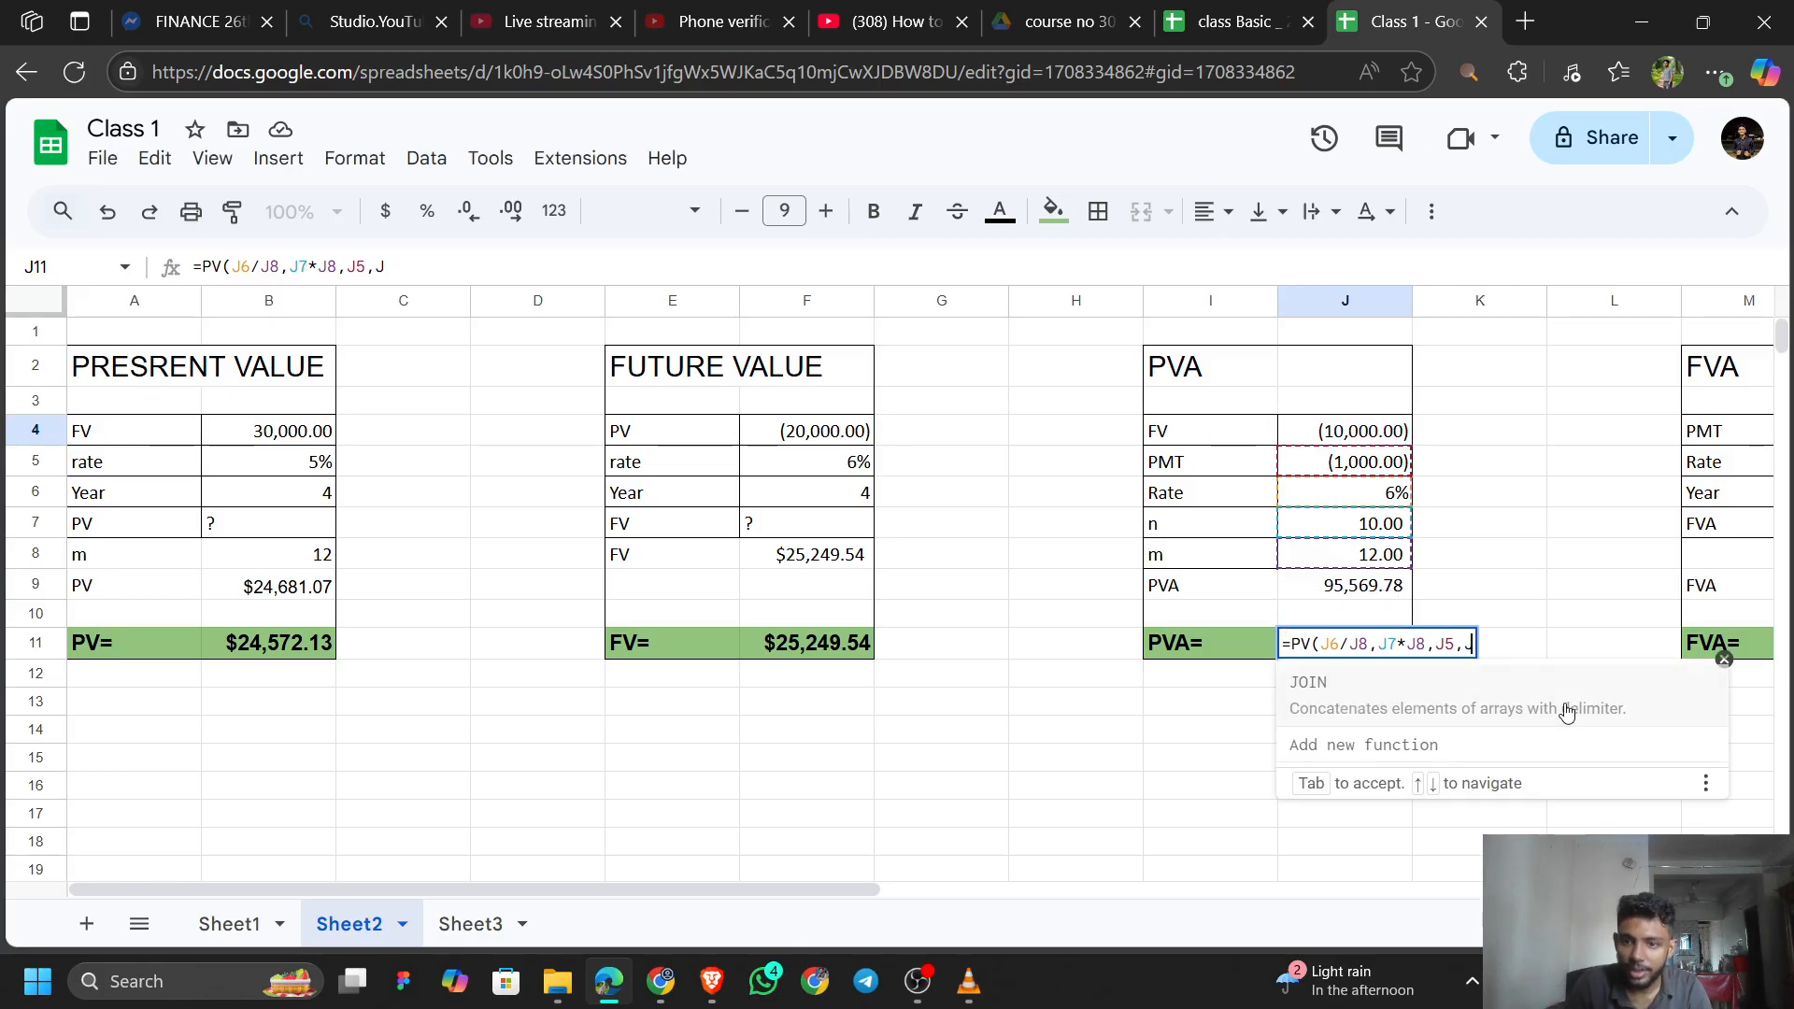
type("-")
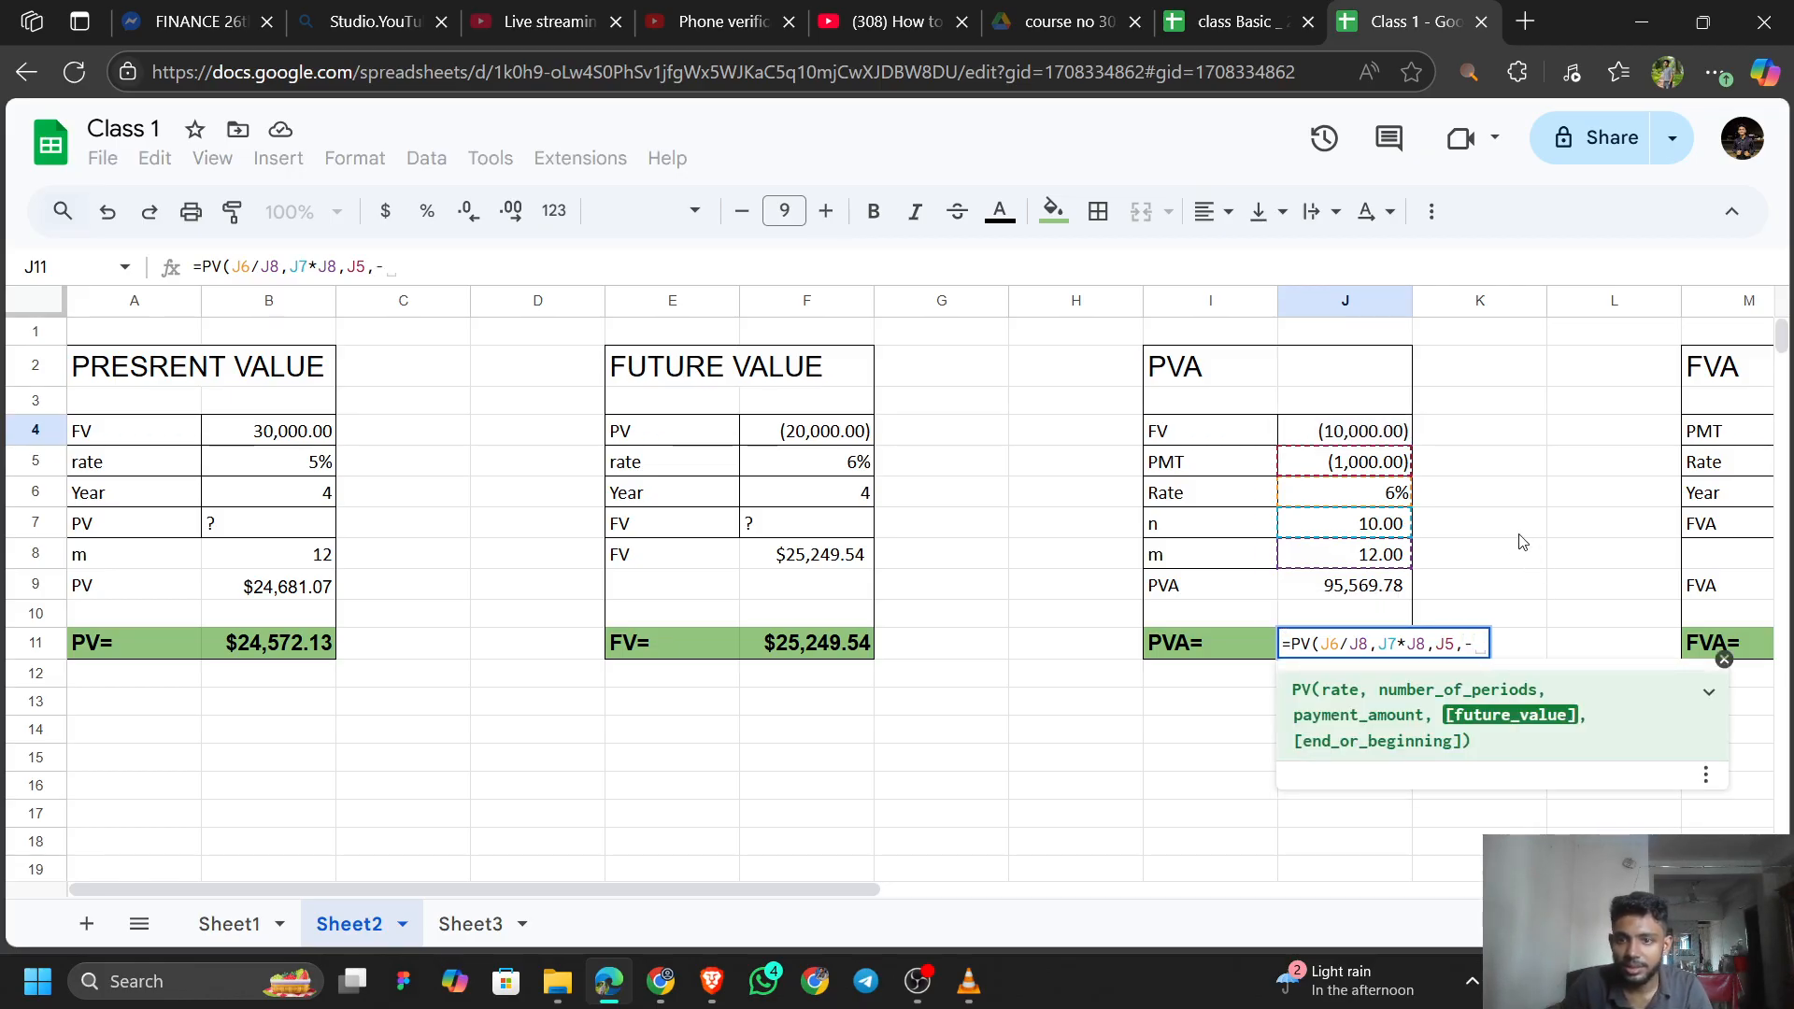
left_click(1357, 434)
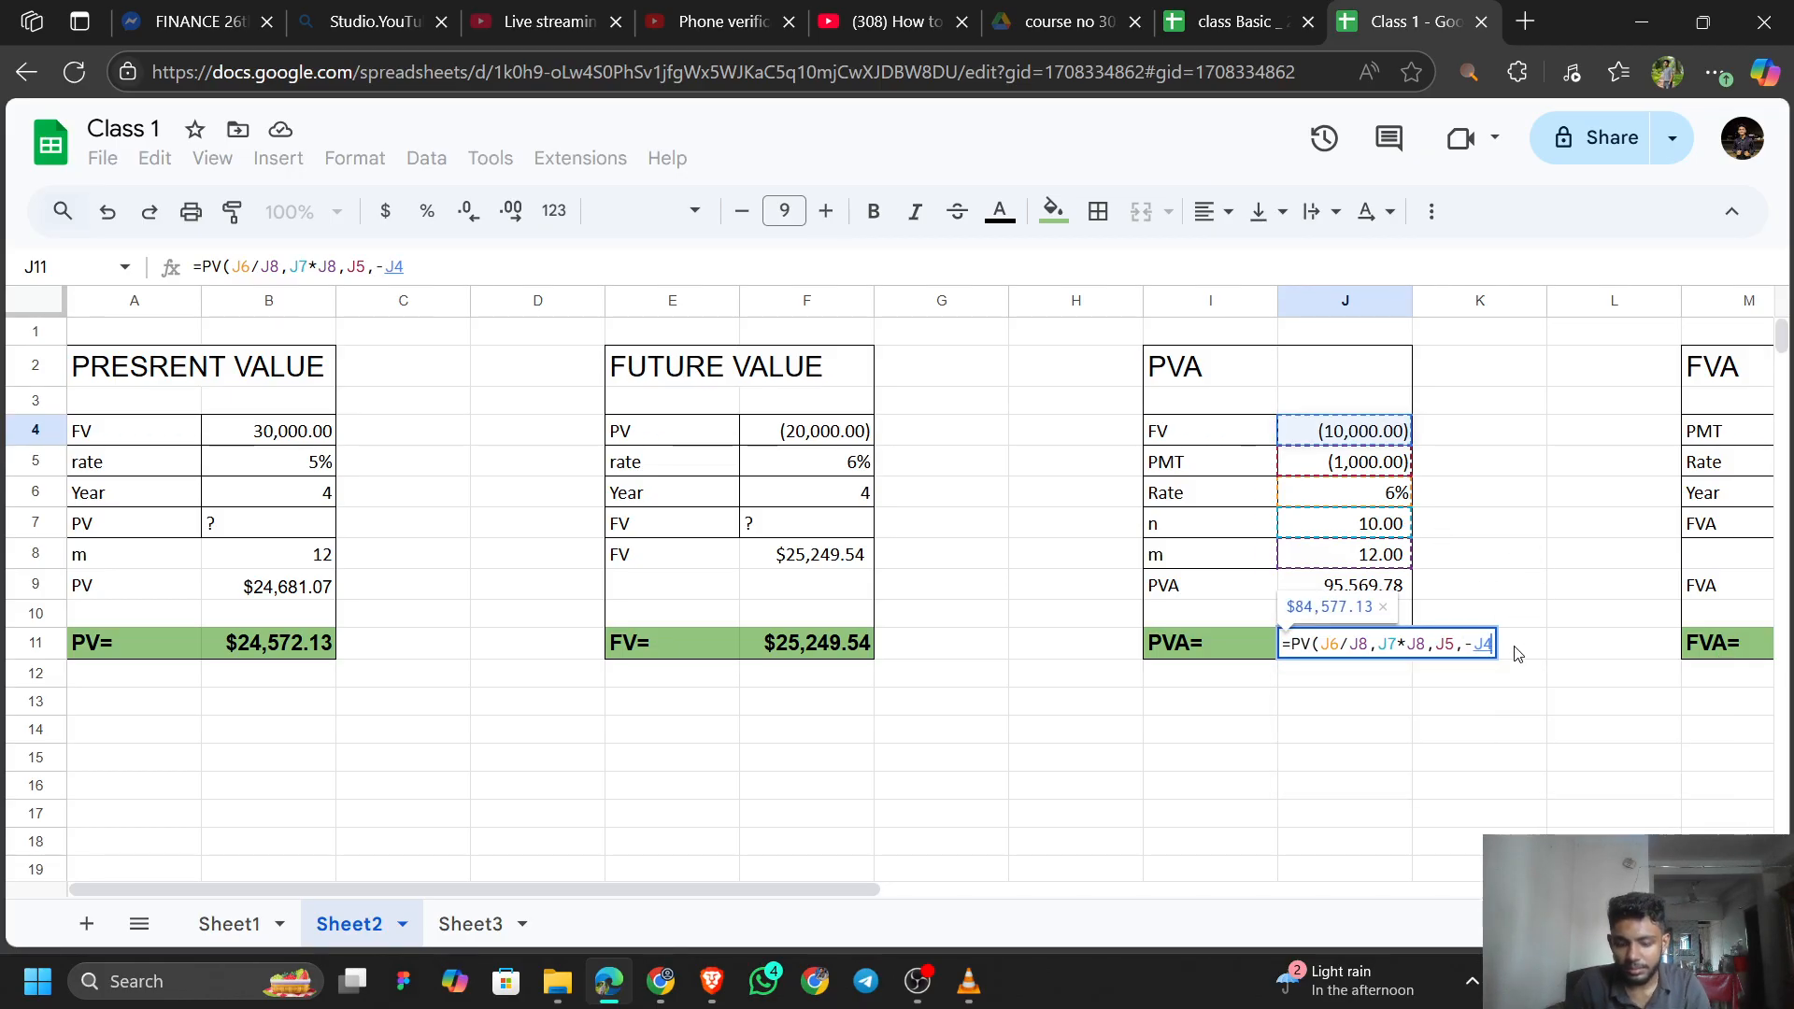
type(",")
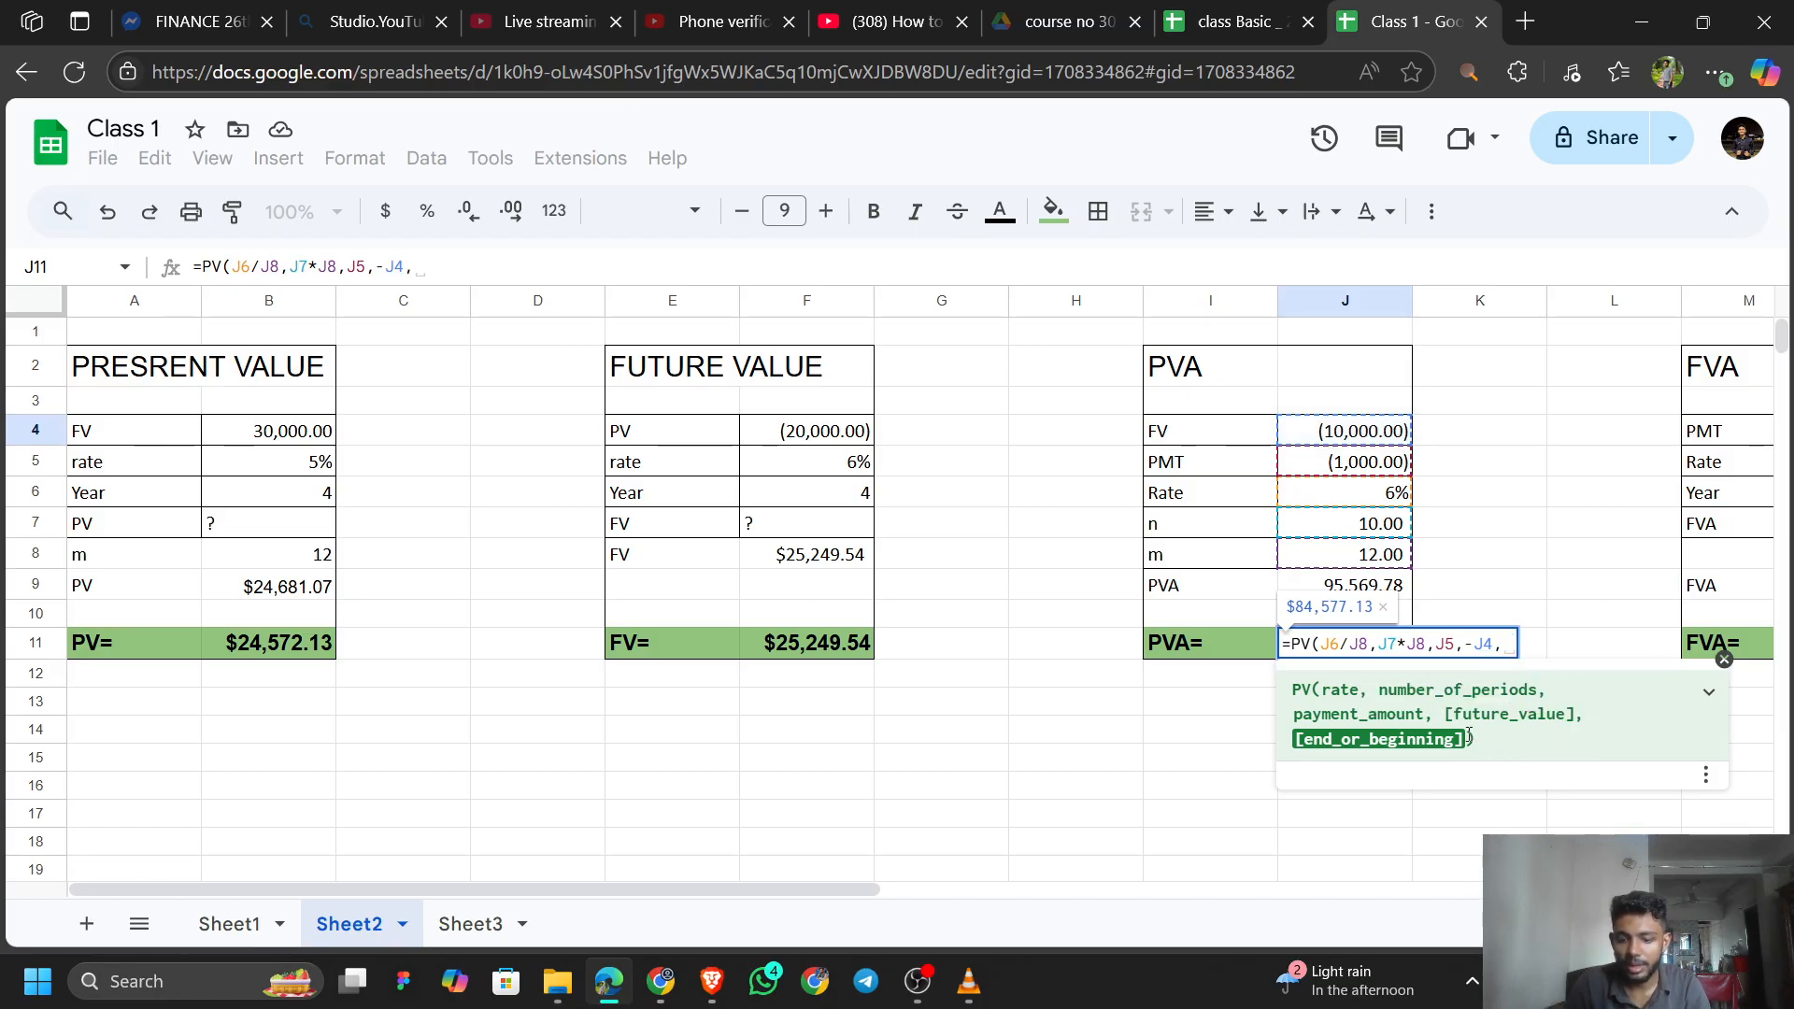
type("0)")
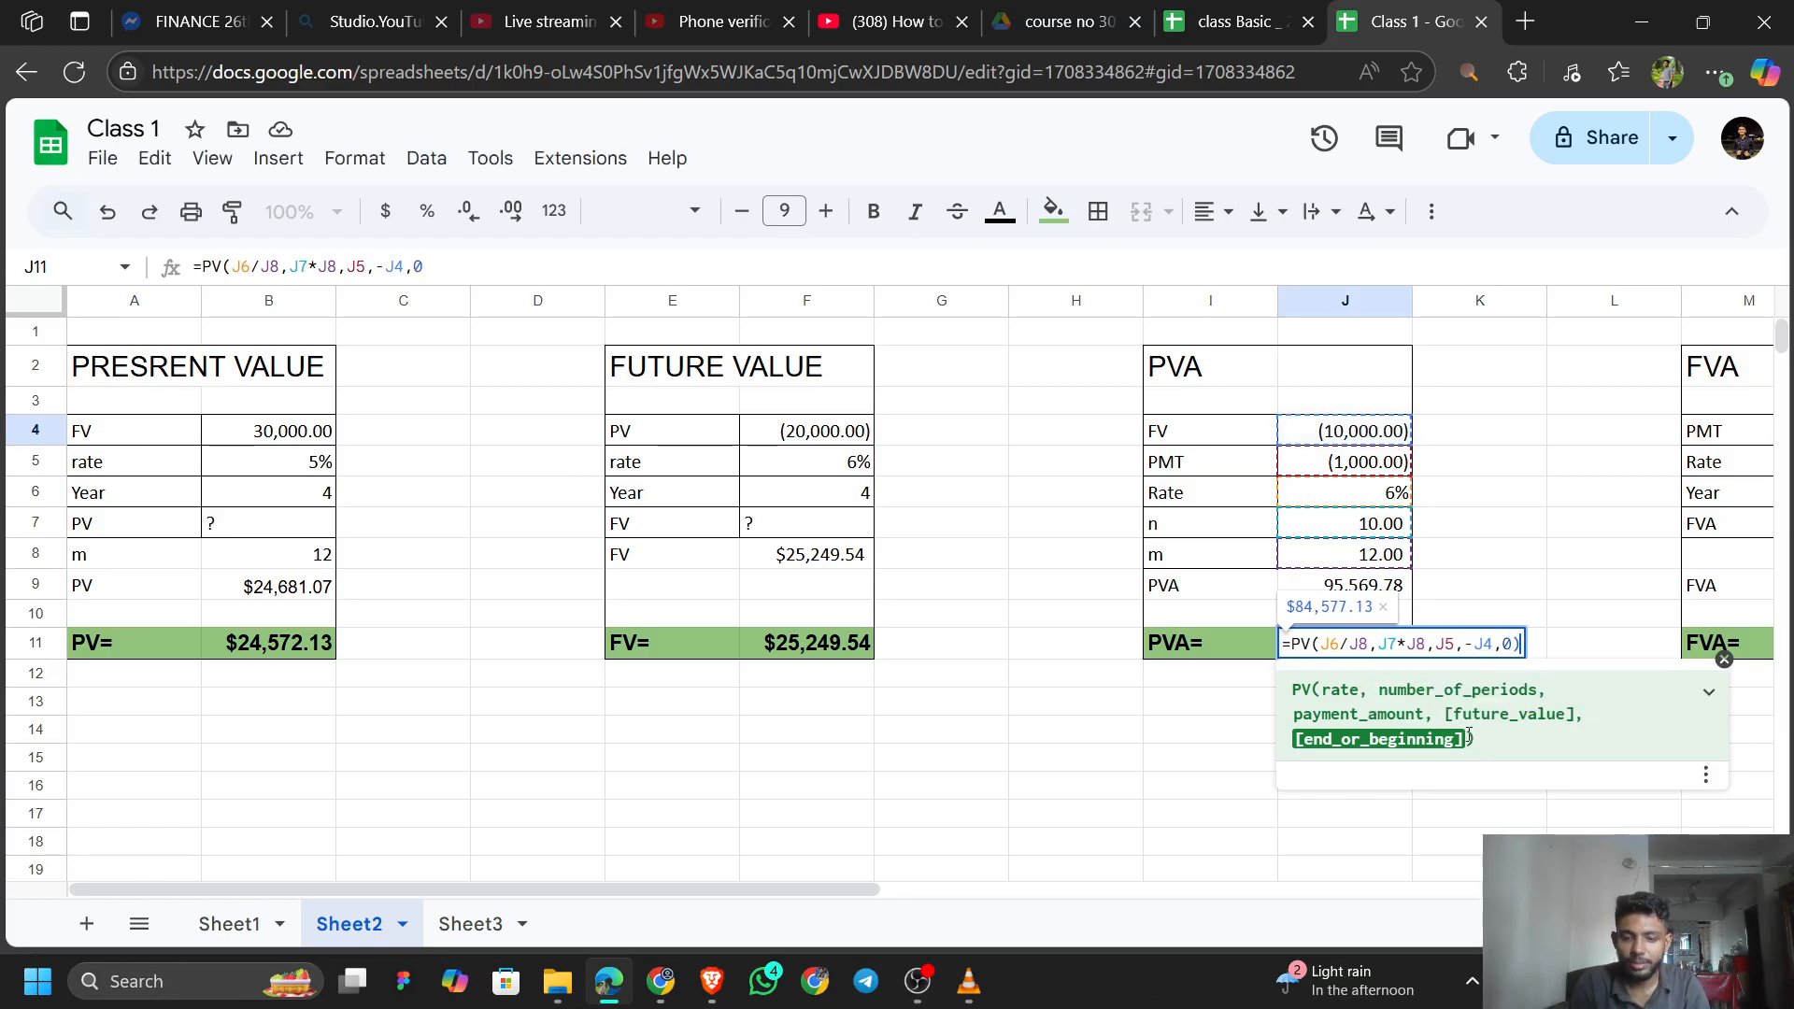
key("Return")
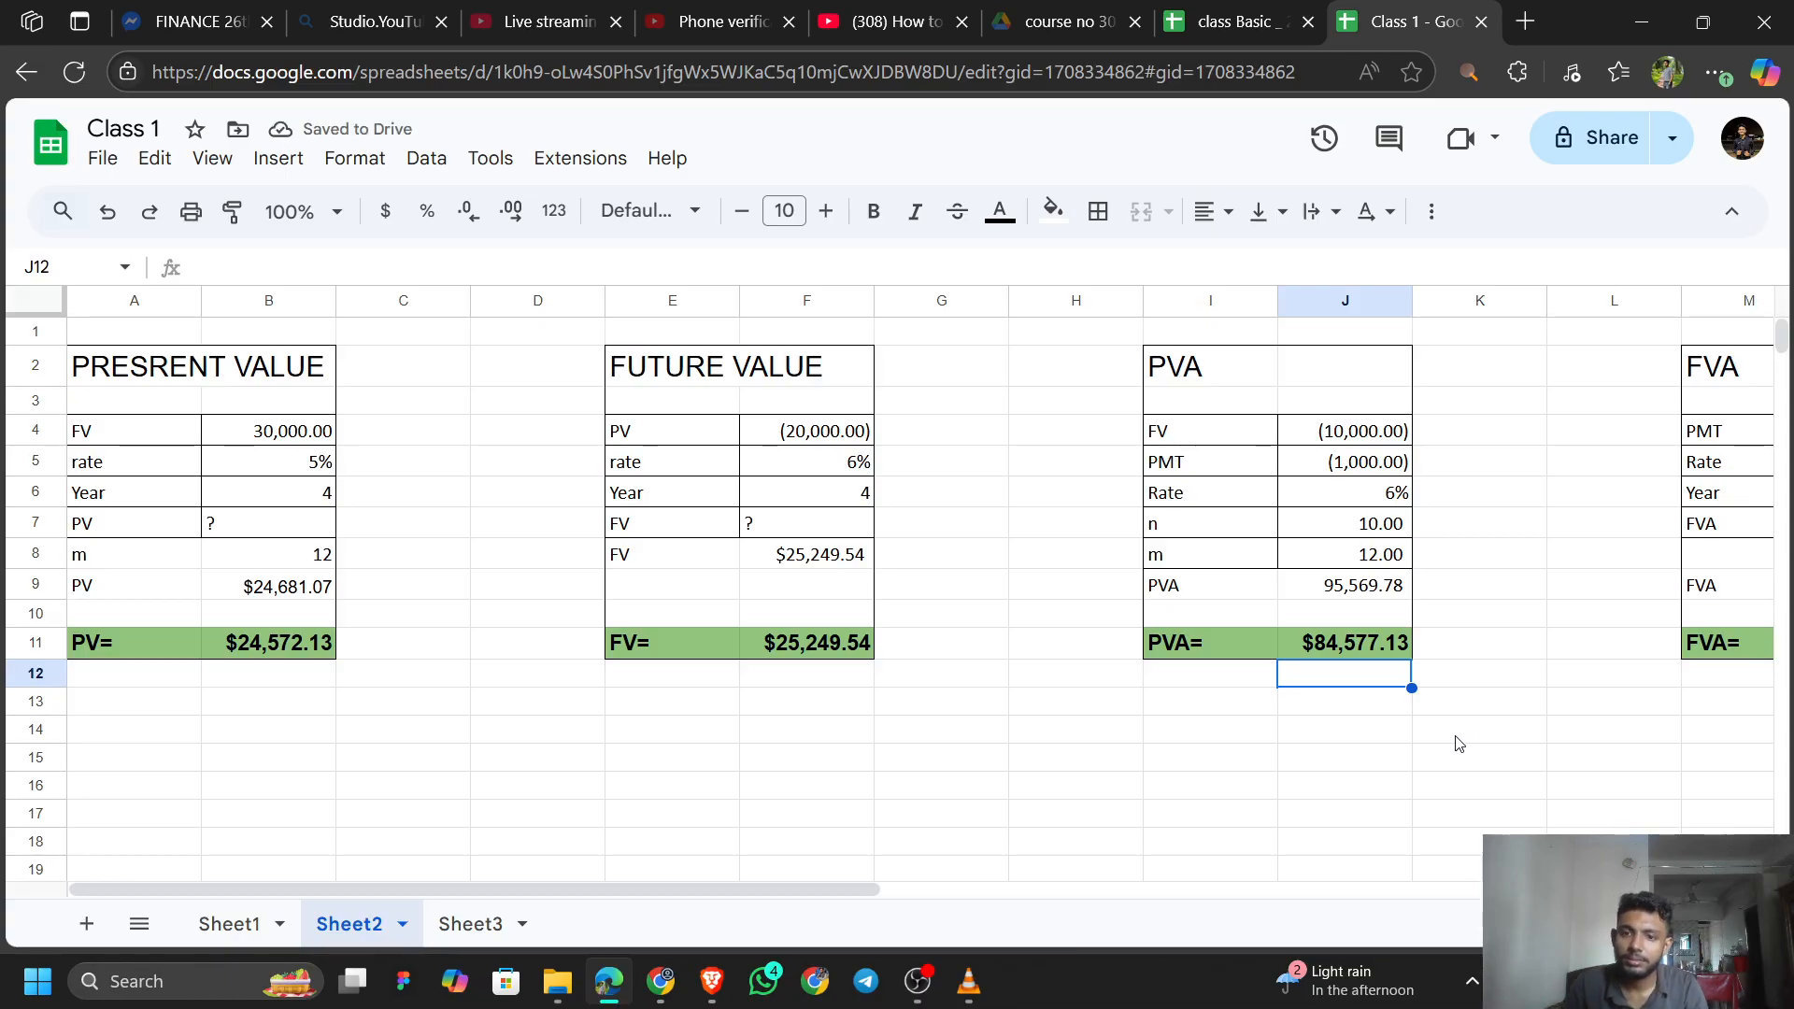
Check the J9 formula and remove the -J4 argument from J11 so it reads =PV(J6/J8,J7*J8,J5,0).
left_click(1342, 587)
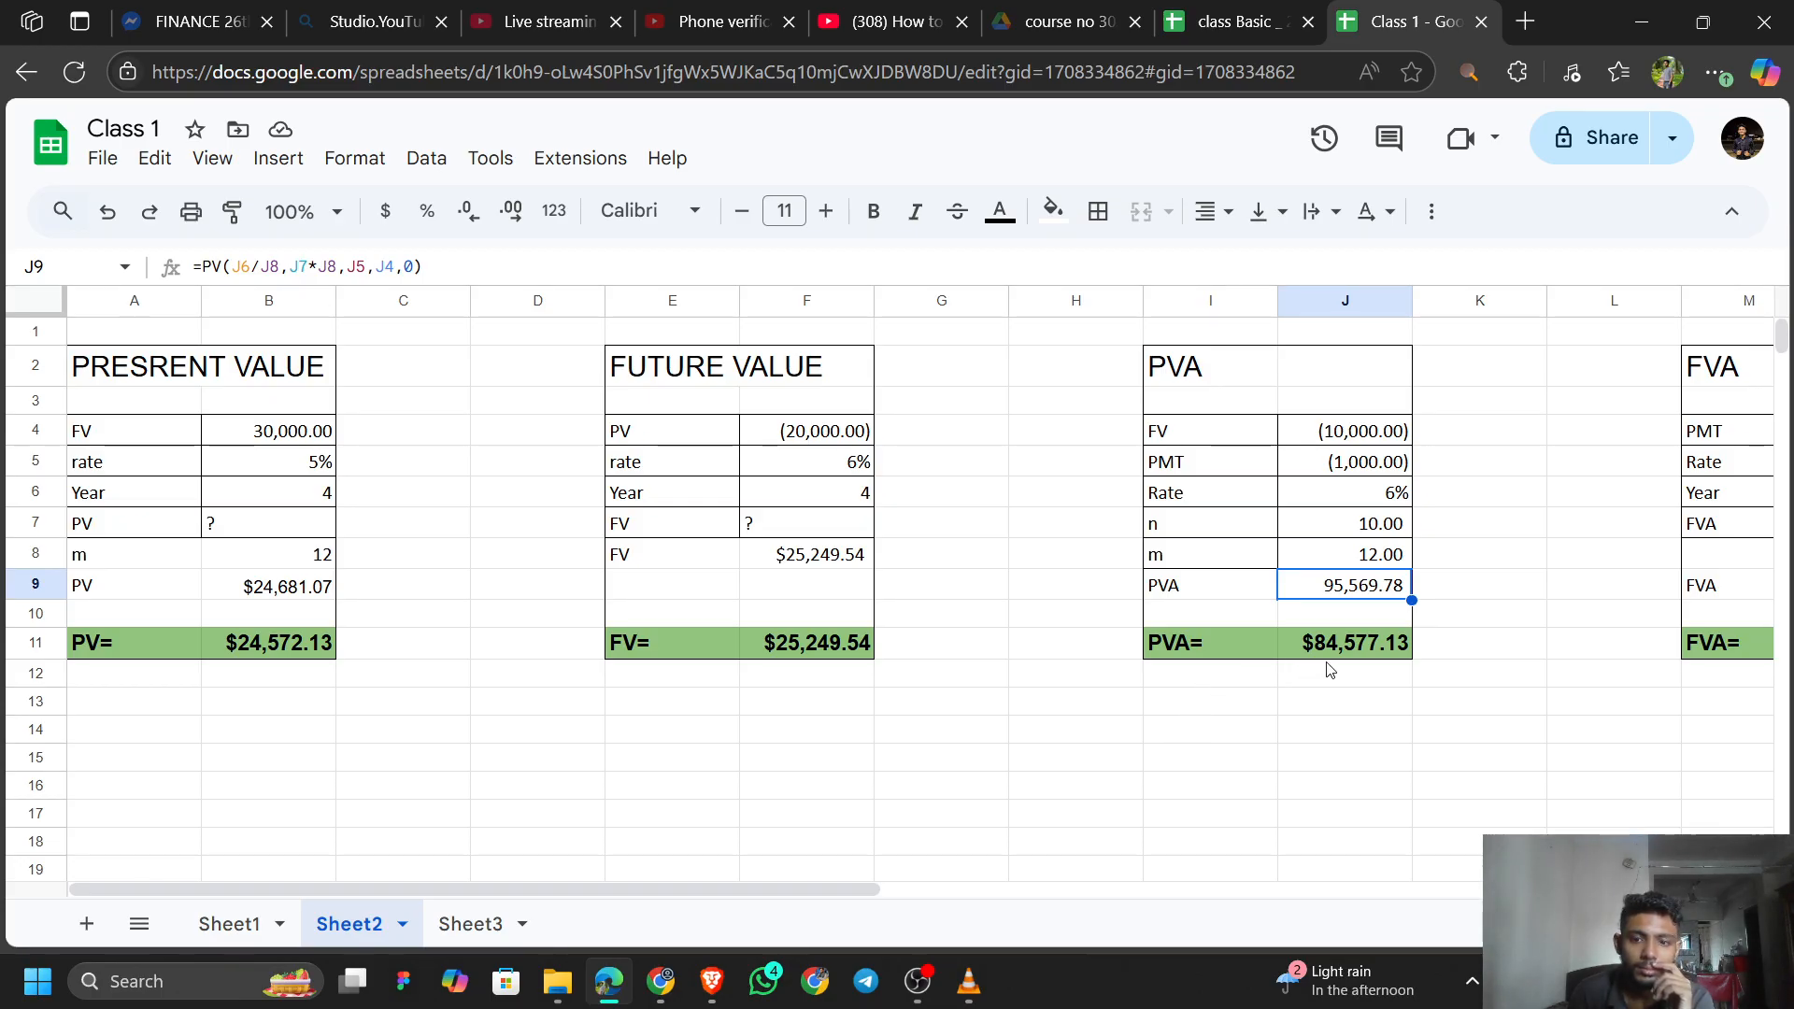
left_click(1348, 643)
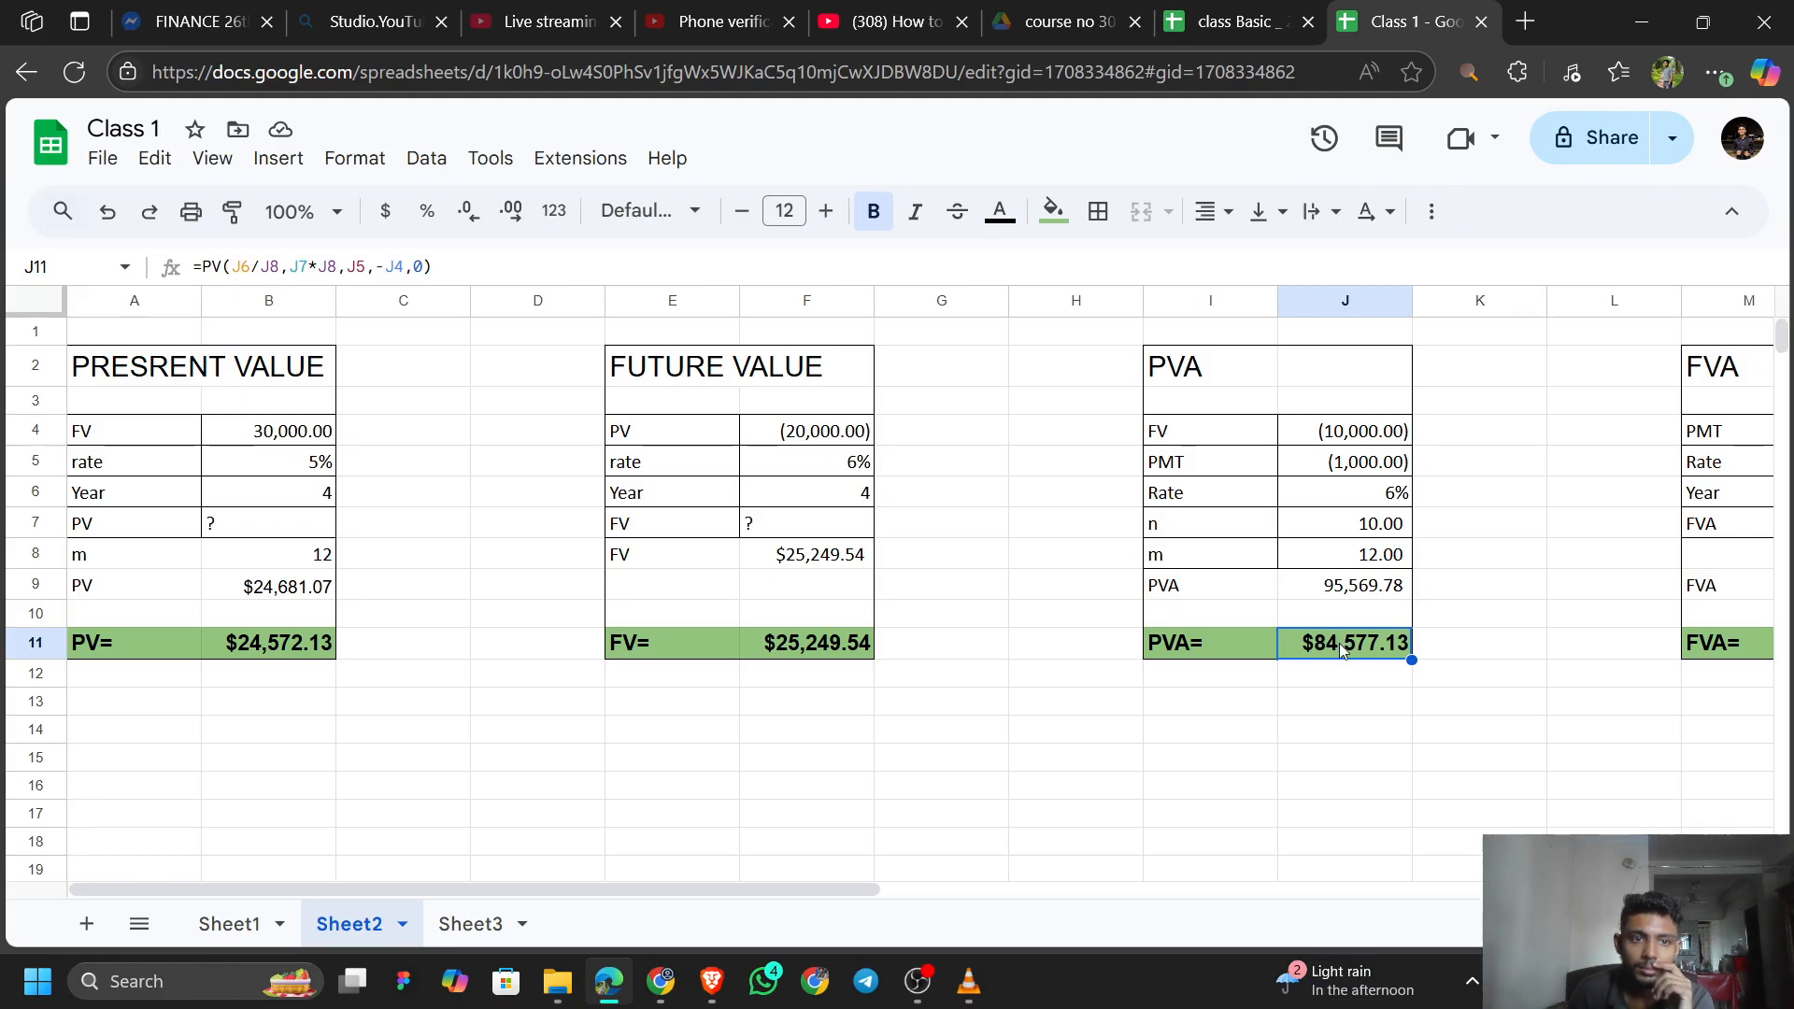
double_click(1338, 642)
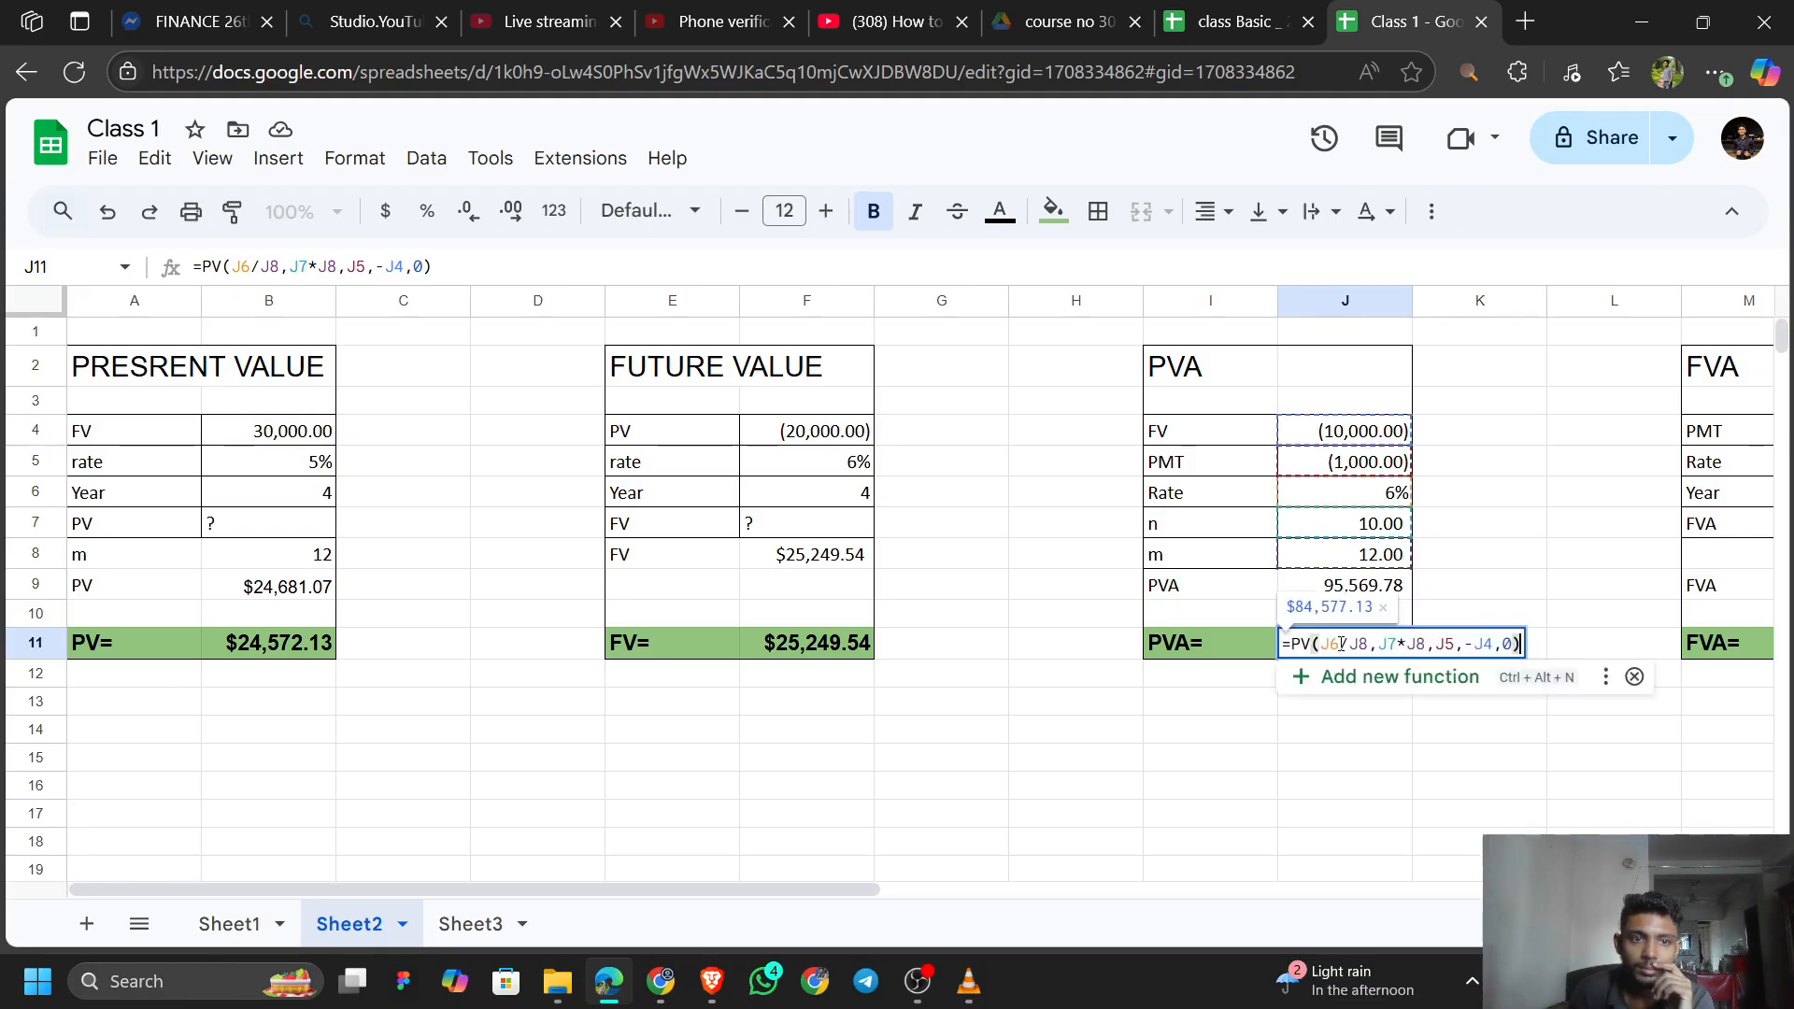
left_click(1493, 643)
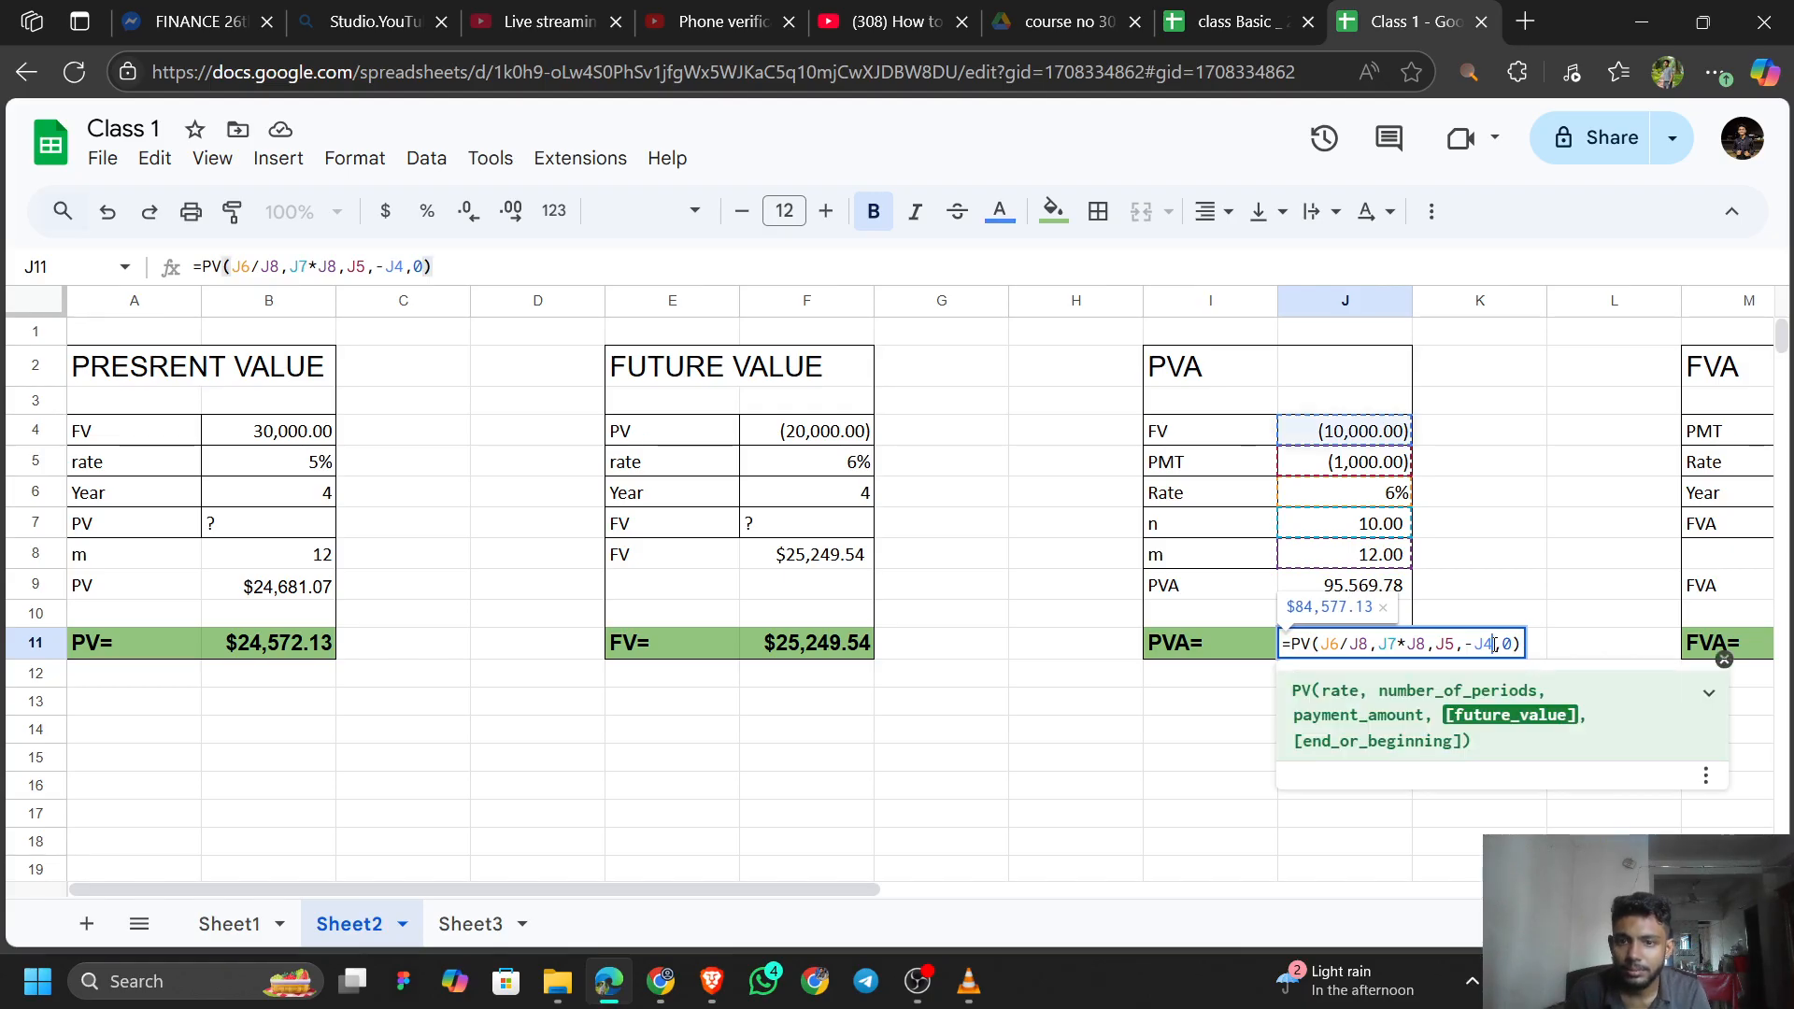
key("BackSpace")
key("BackSpace")
key("BackSpace")
key("BackSpace")
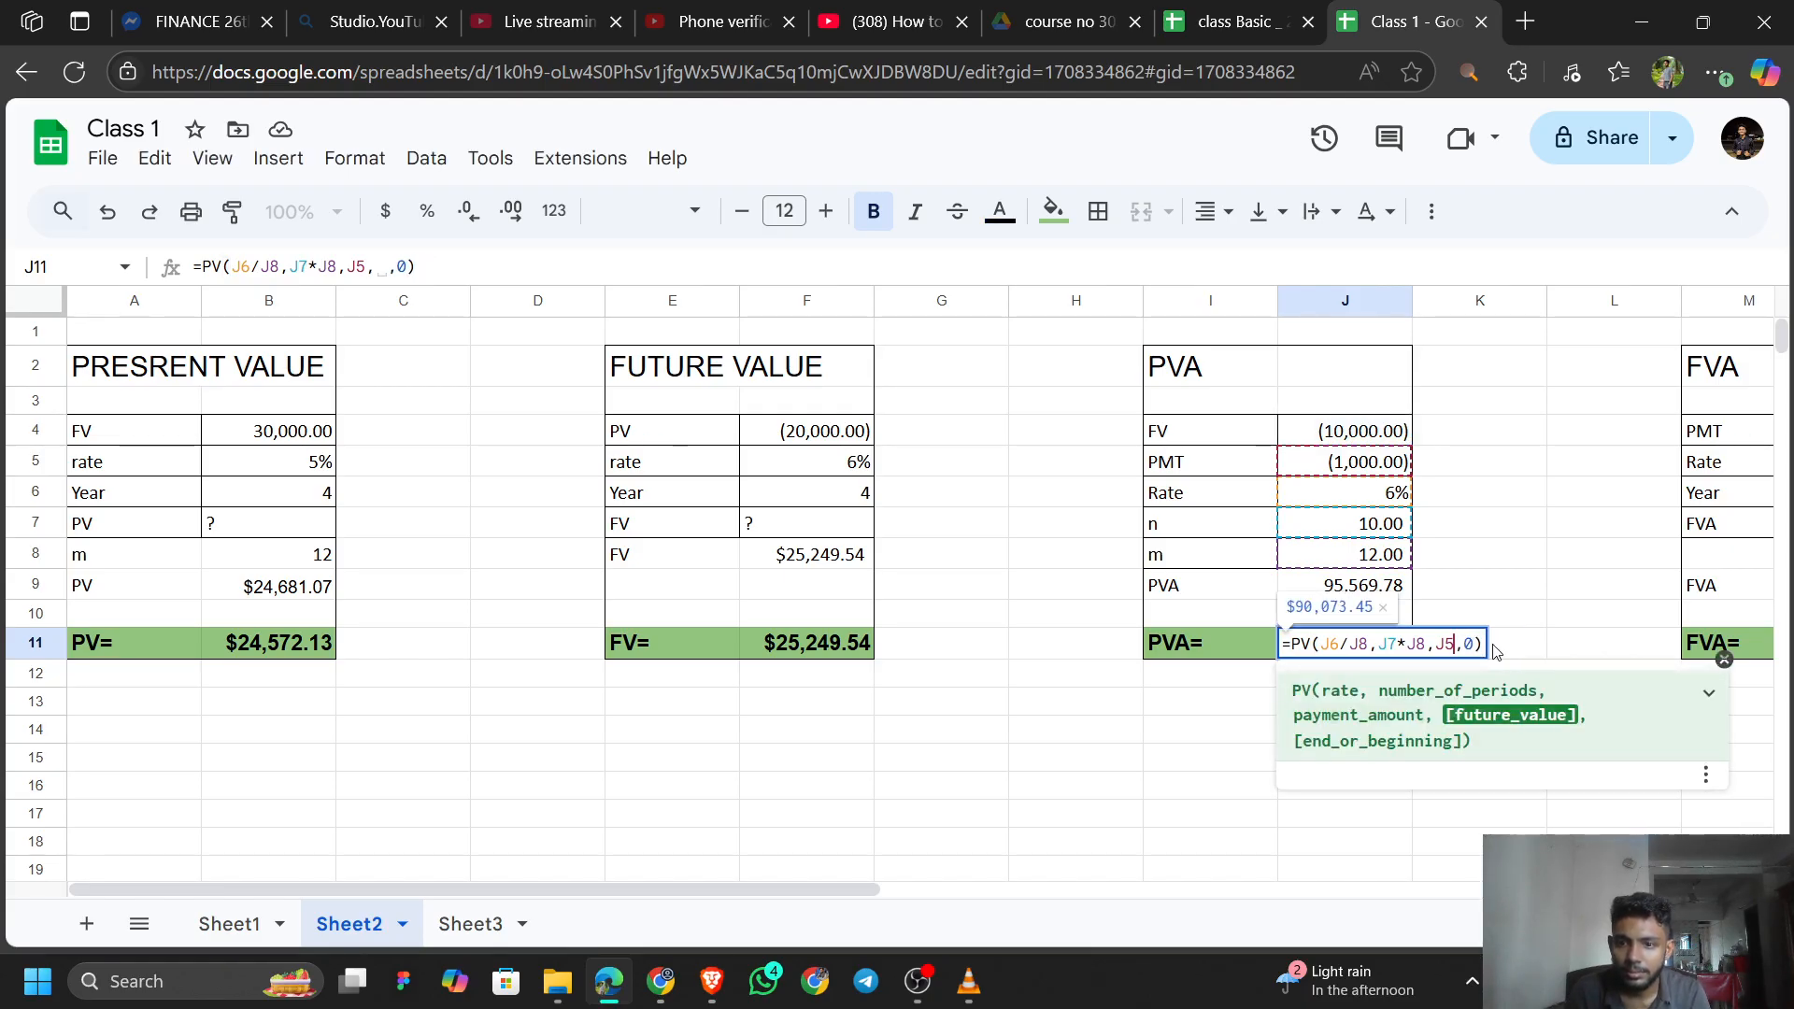
key("Right")
key("Right")
key("Right")
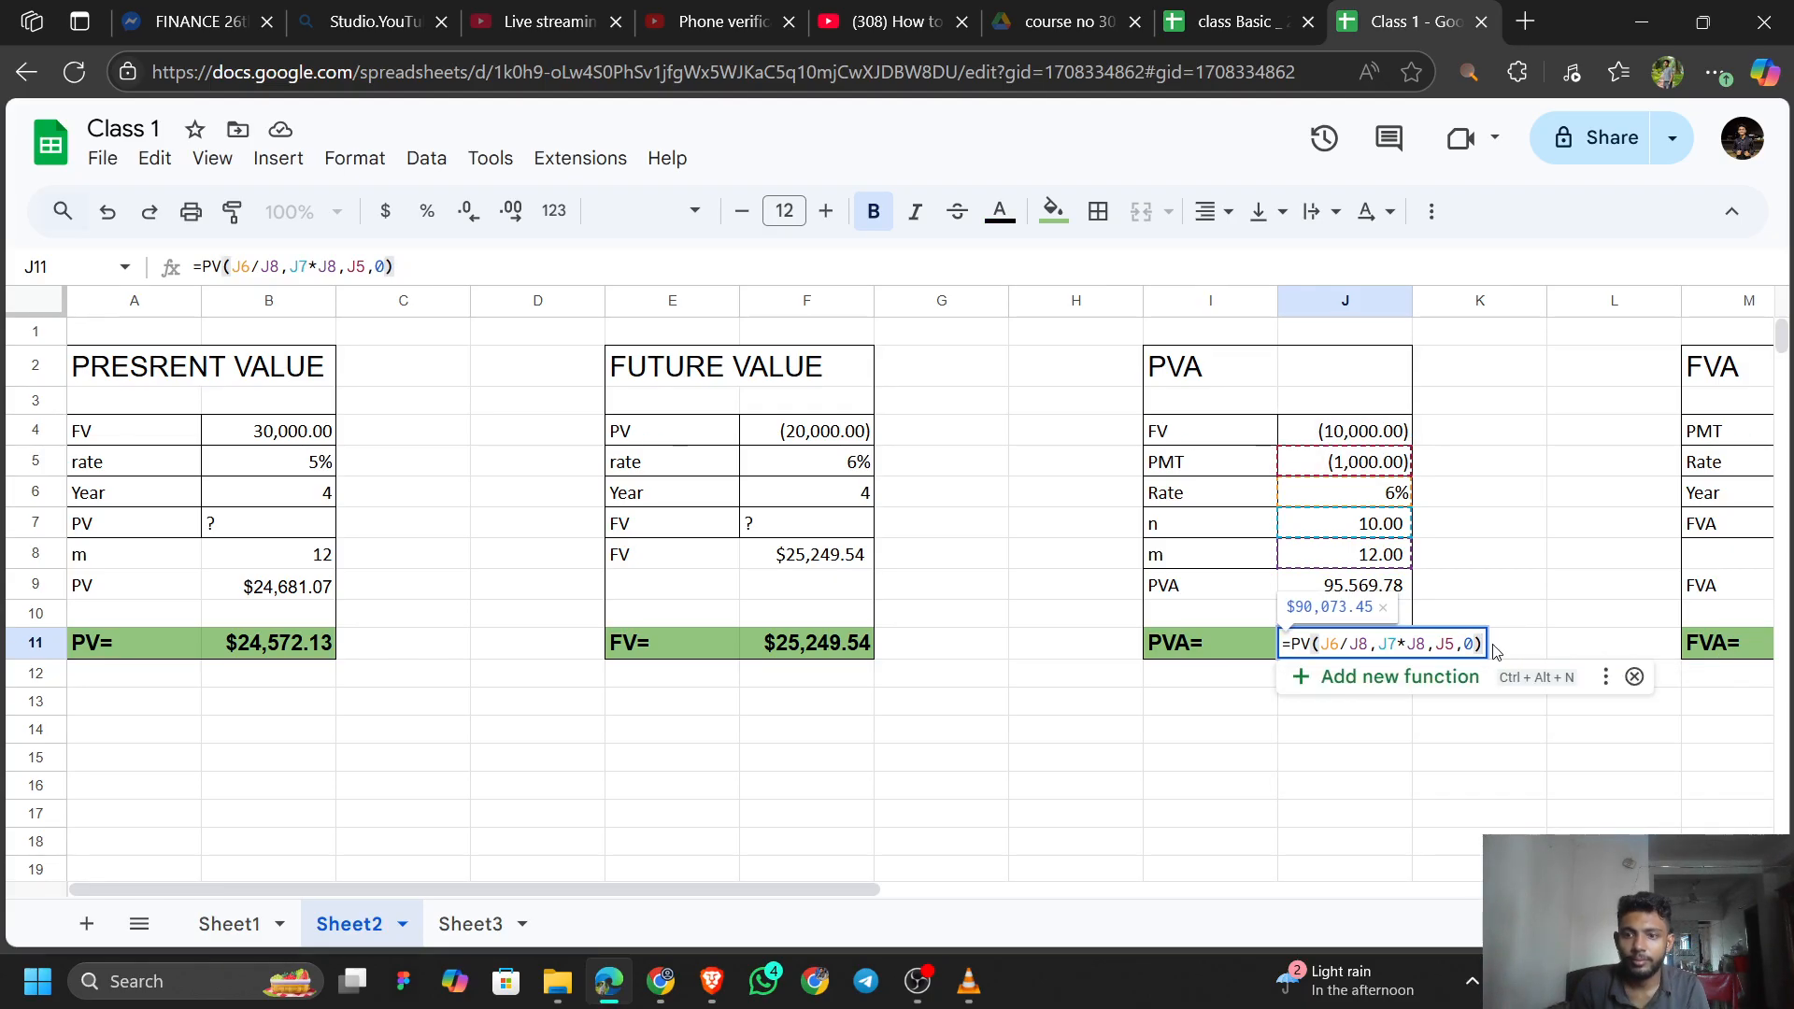
key("Return")
key("Up")
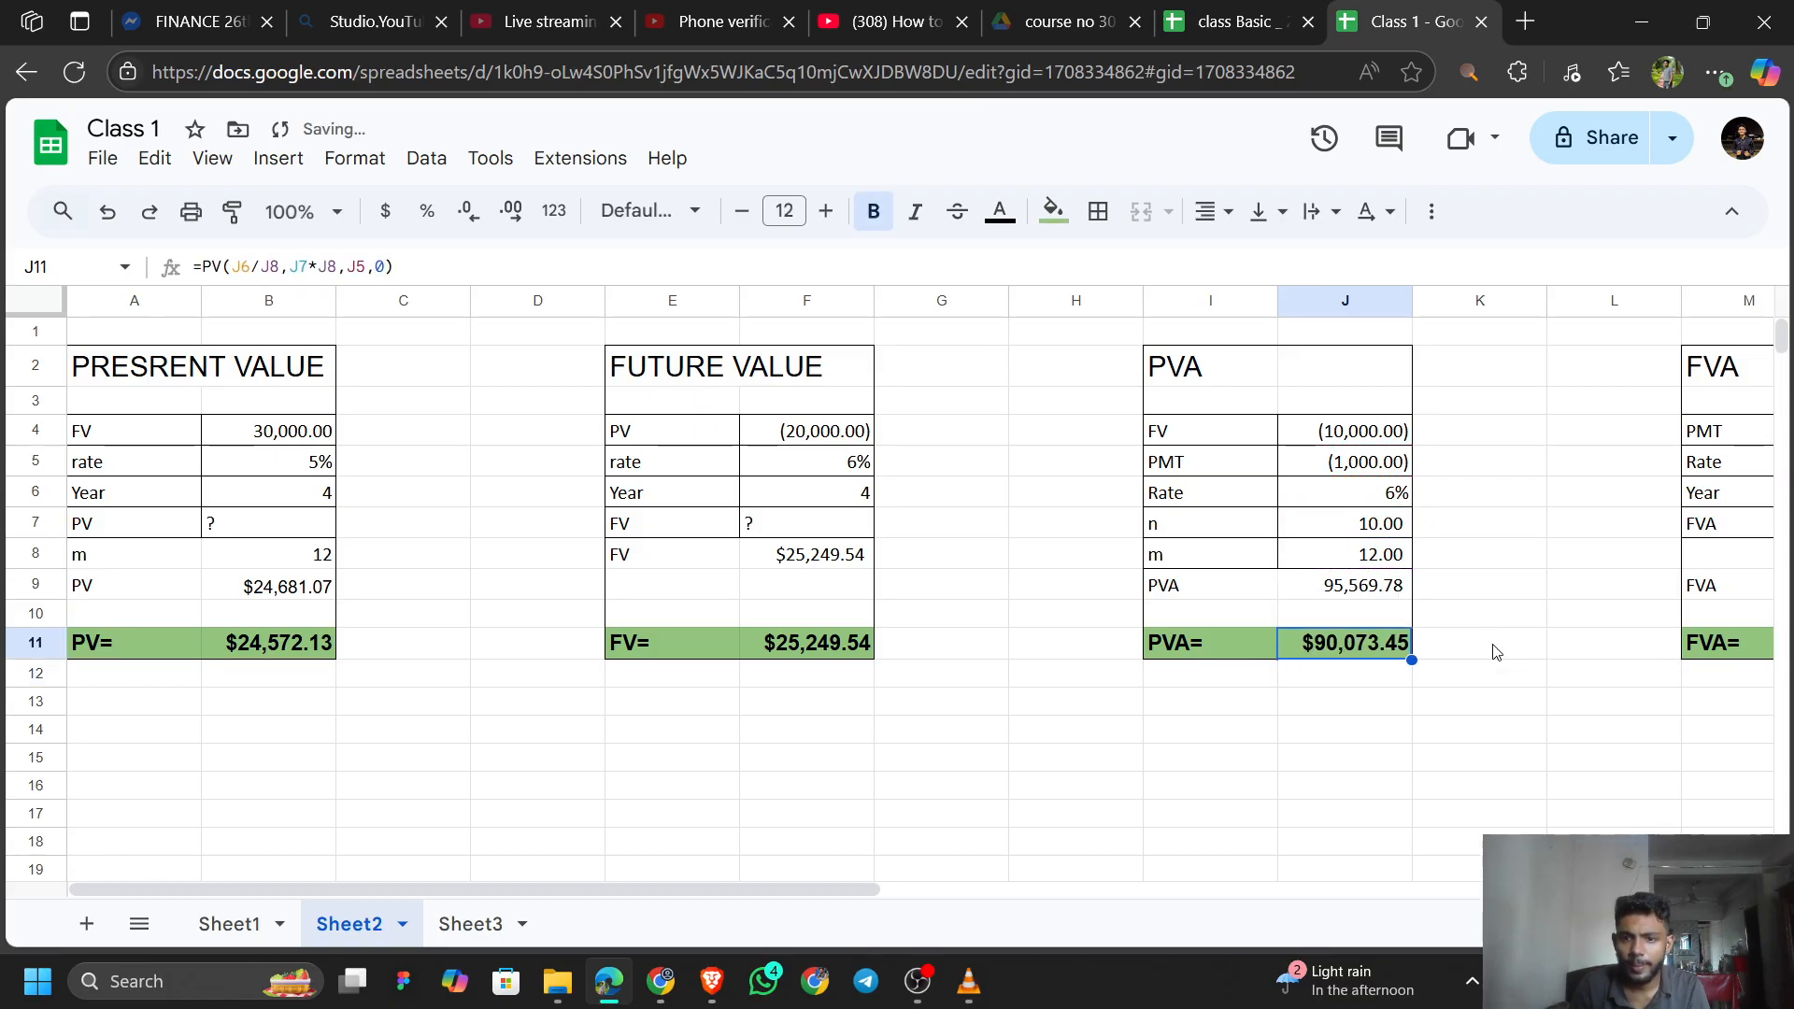
Examine the payment and future value arguments of the J11 formula and compare them with the PVA formula in J9.
key("Return")
key("Left")
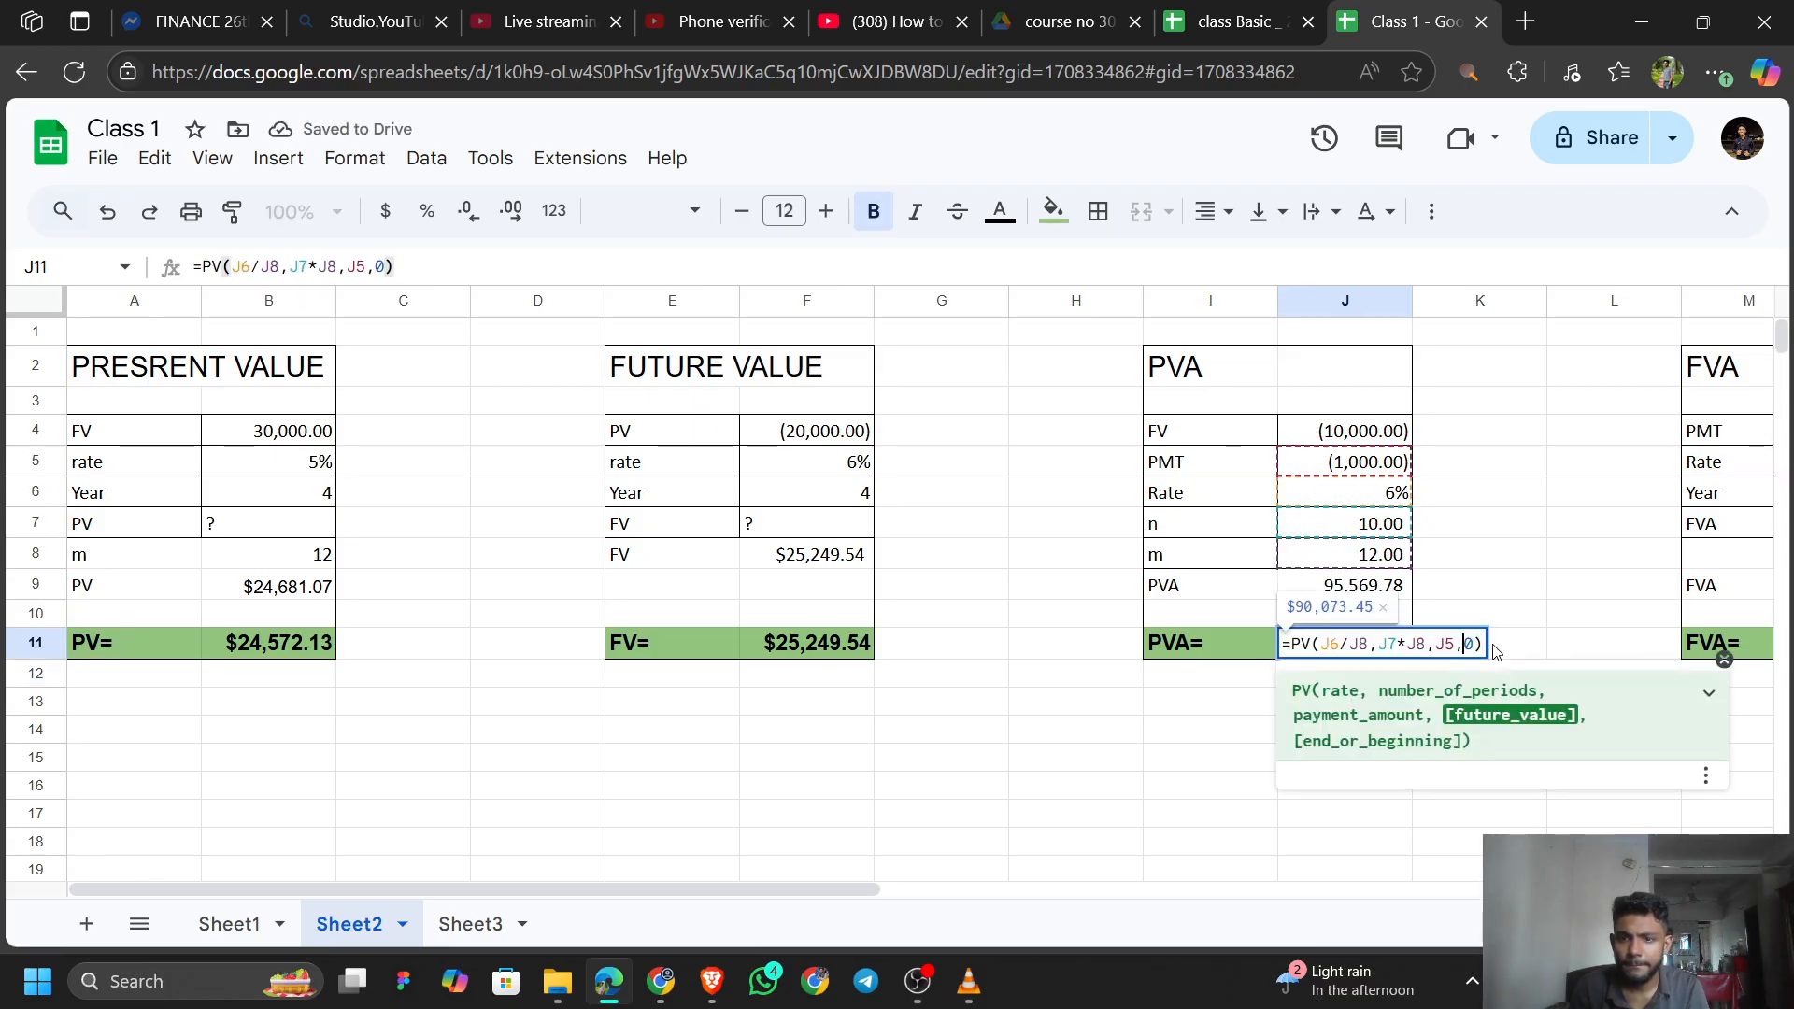
key("Left")
key("Left")
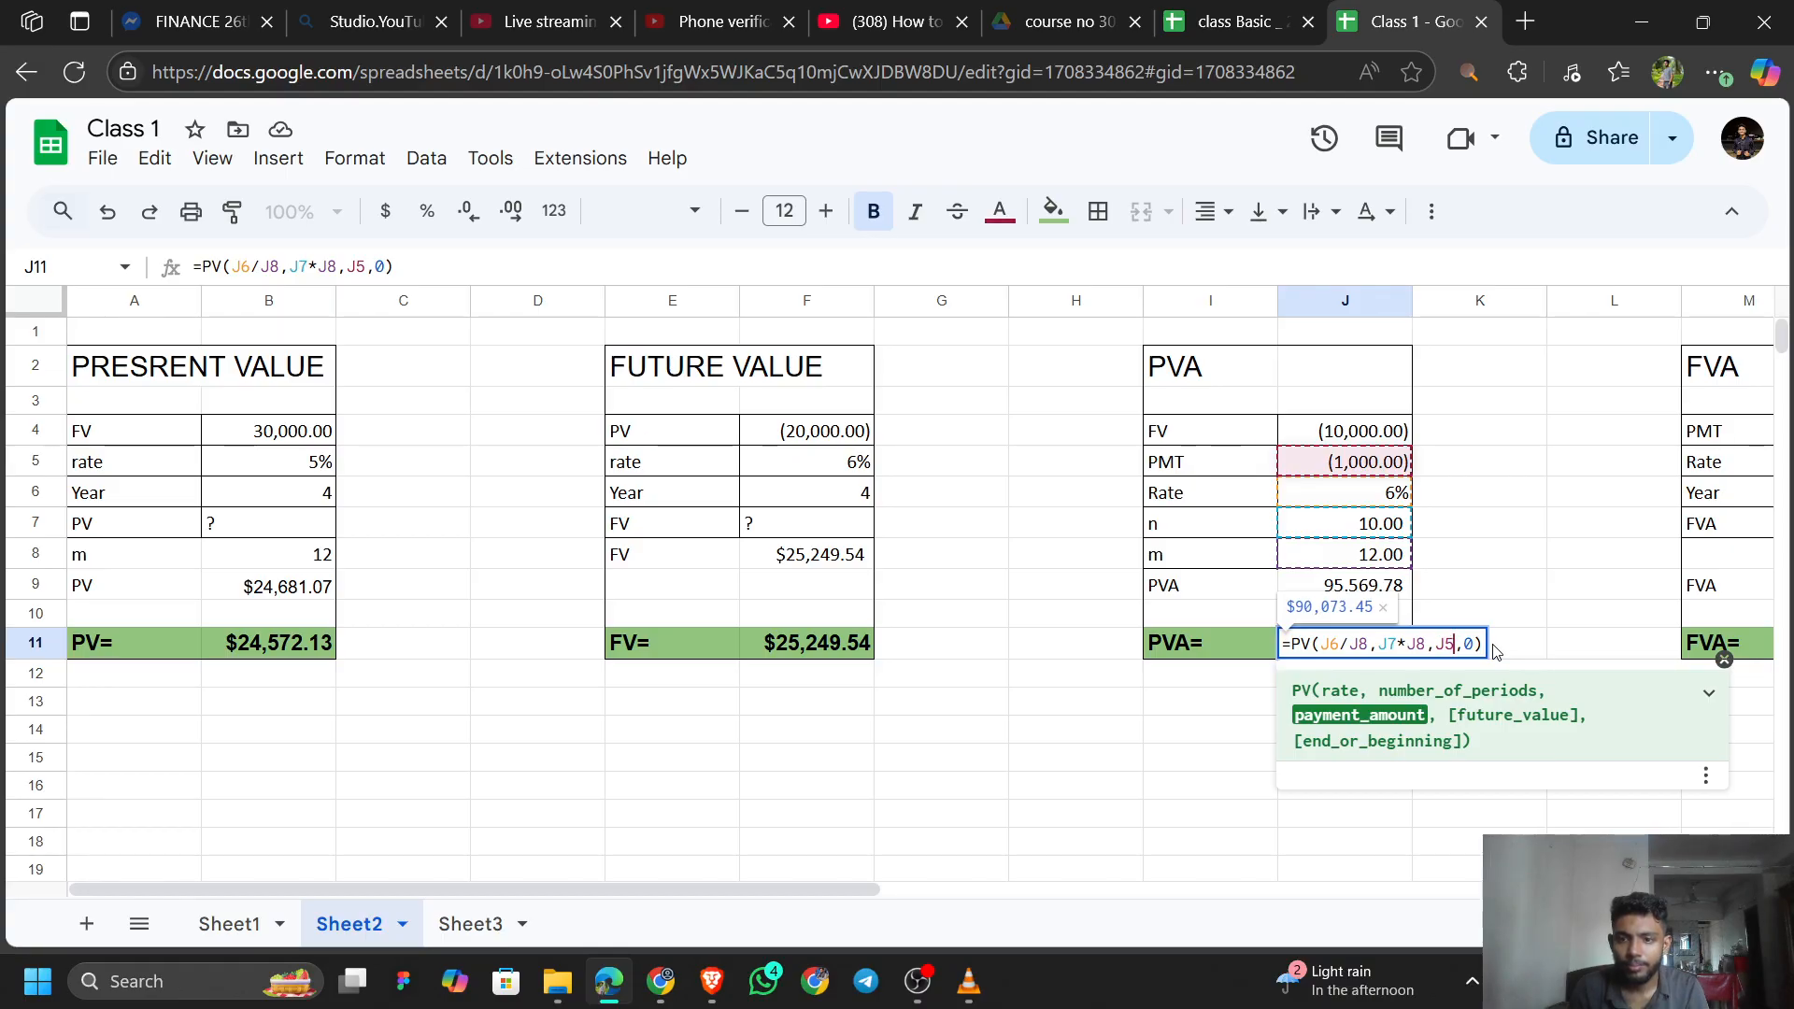
key("Return")
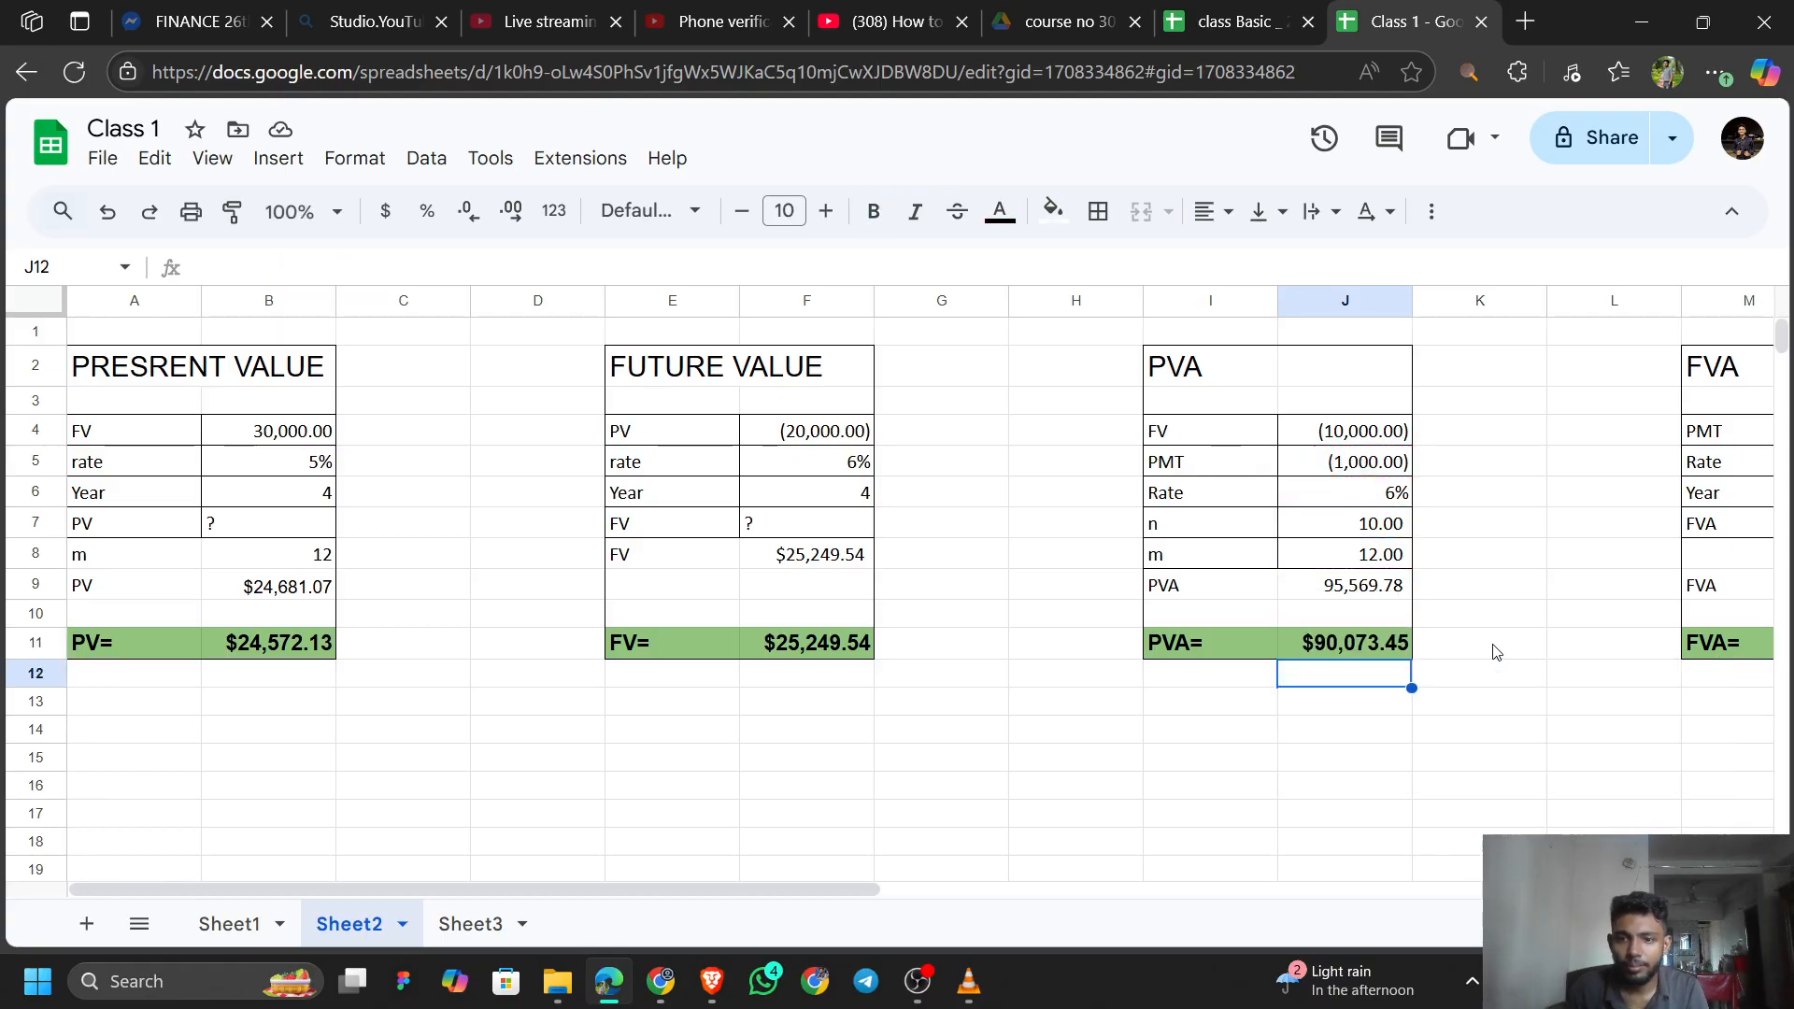
left_click(1358, 580)
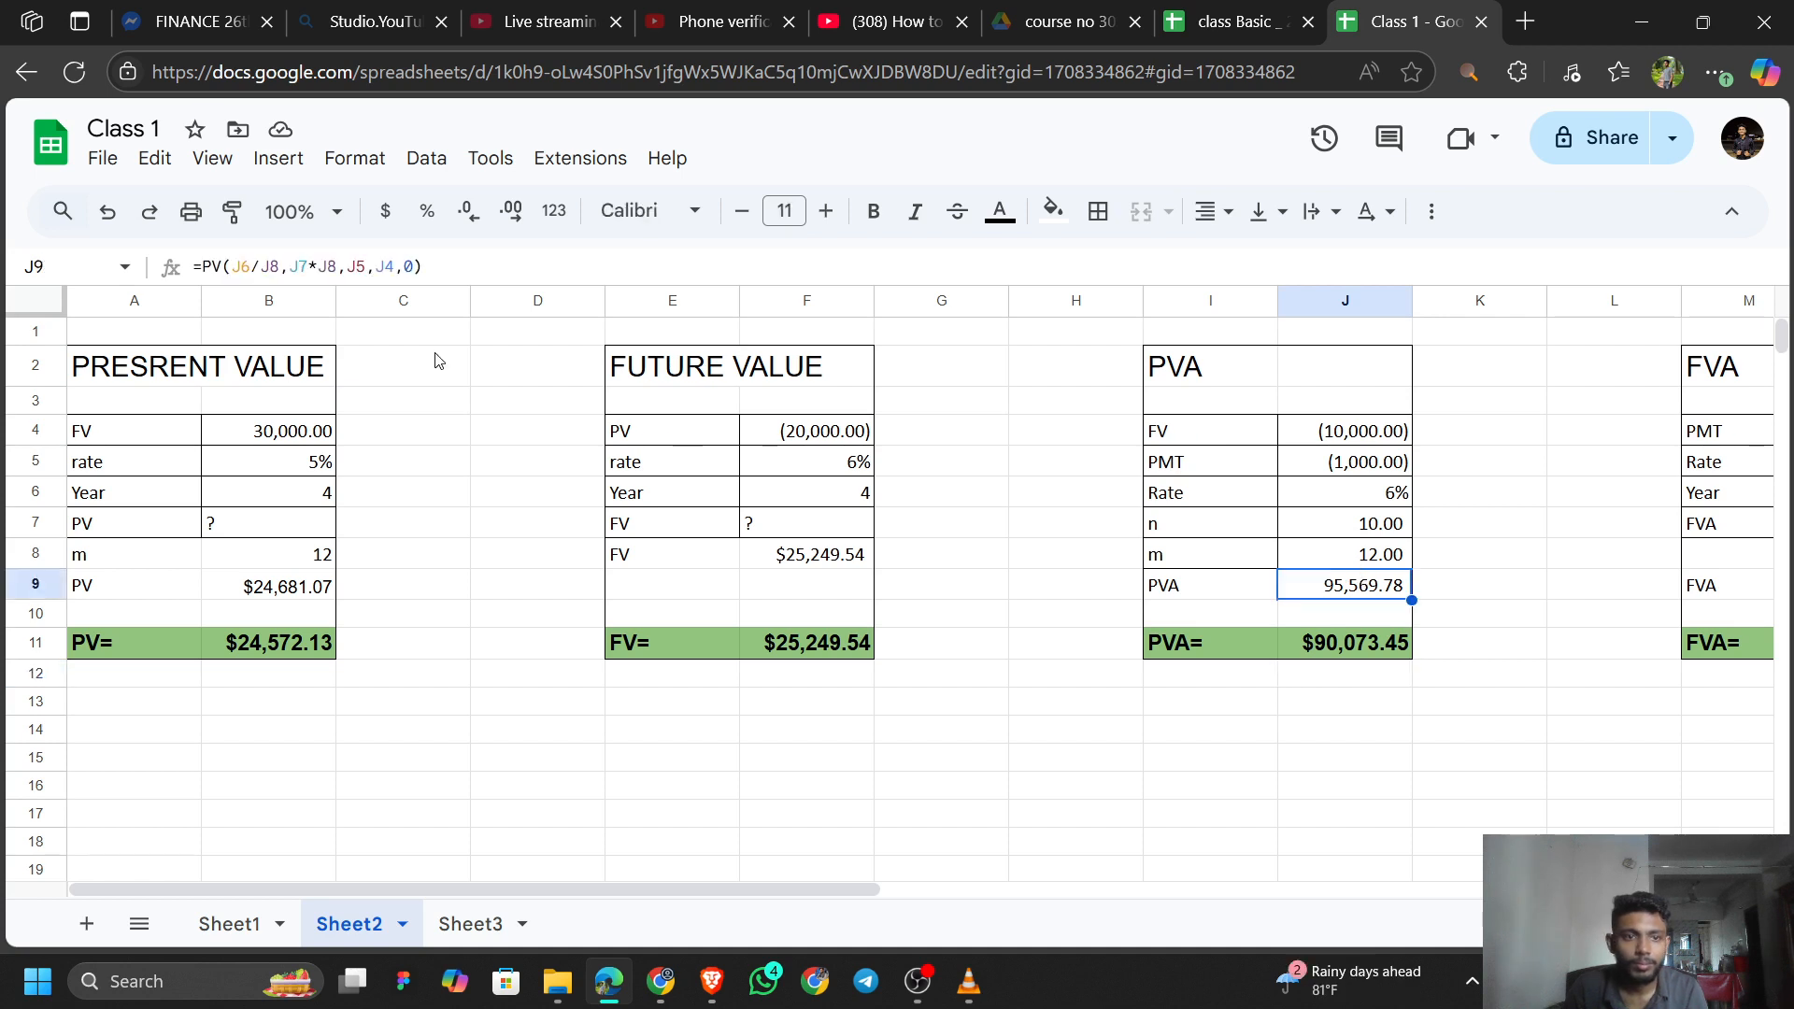
left_click(1380, 642)
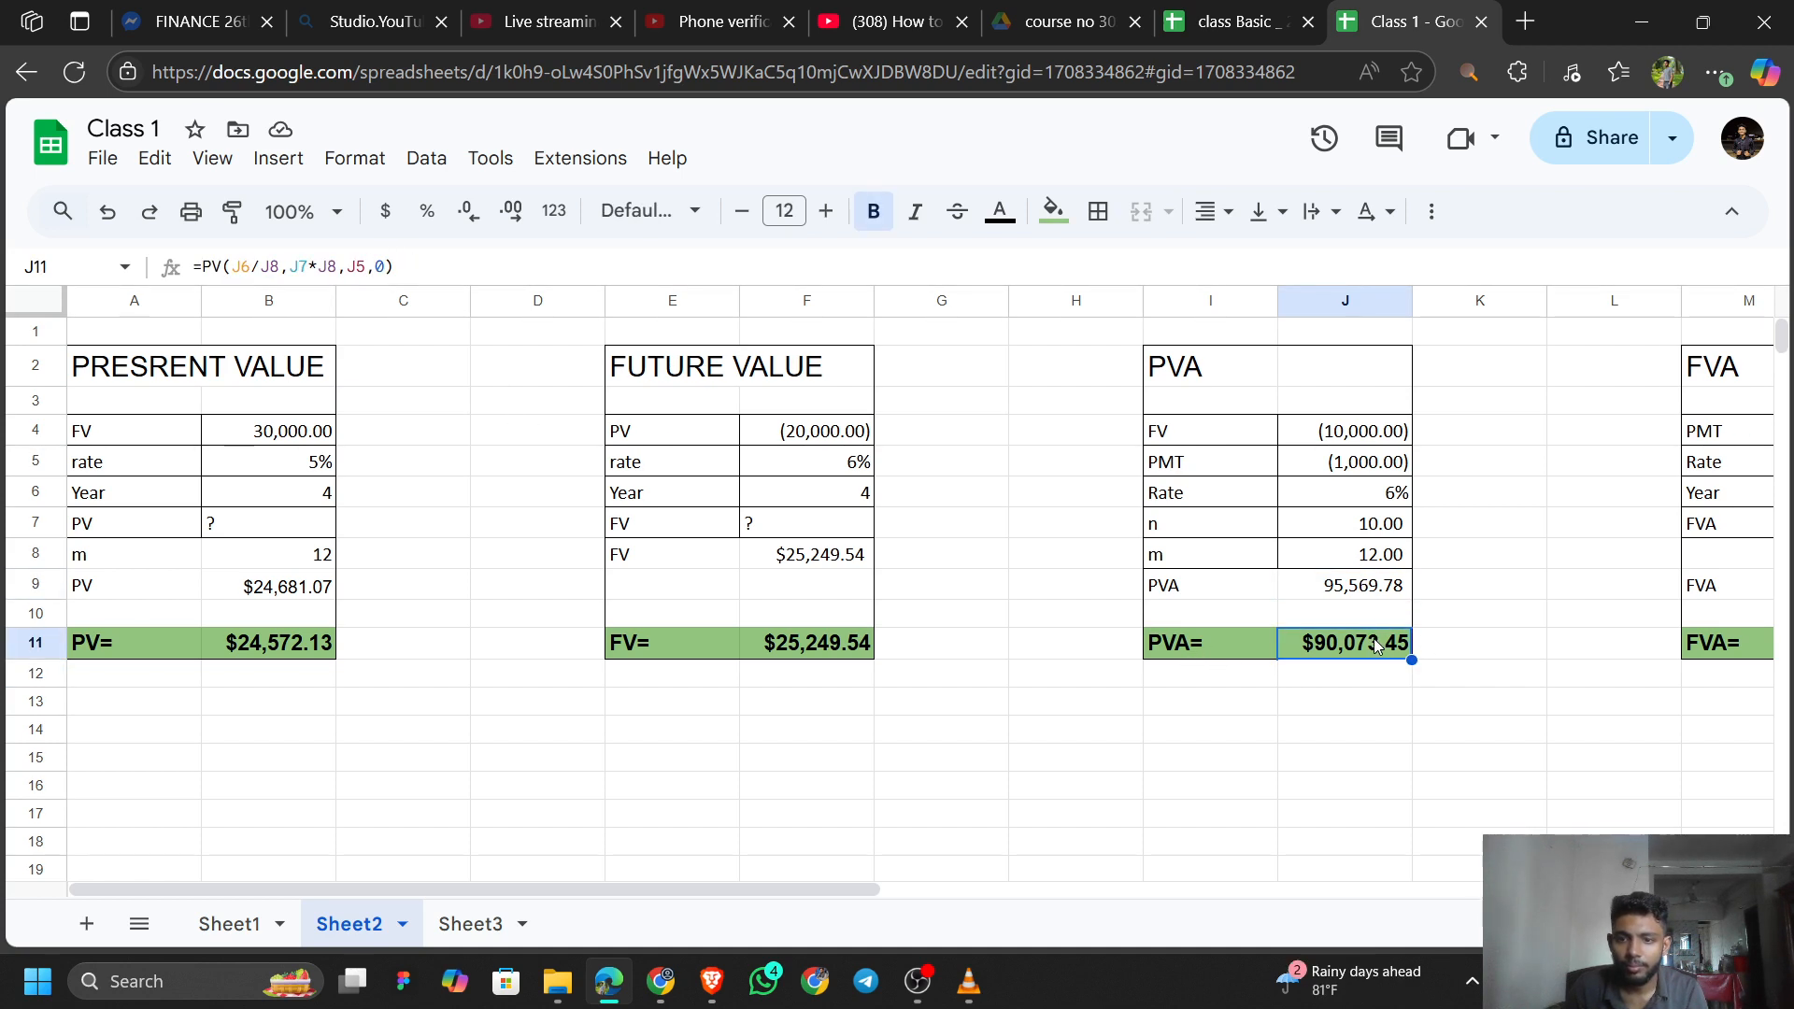
Insert J4 as the future value in J11 so the formula reads =PV(J6/J8,J7*J8,J5,J4,0).
double_click(1374, 642)
key("Left")
key("Left")
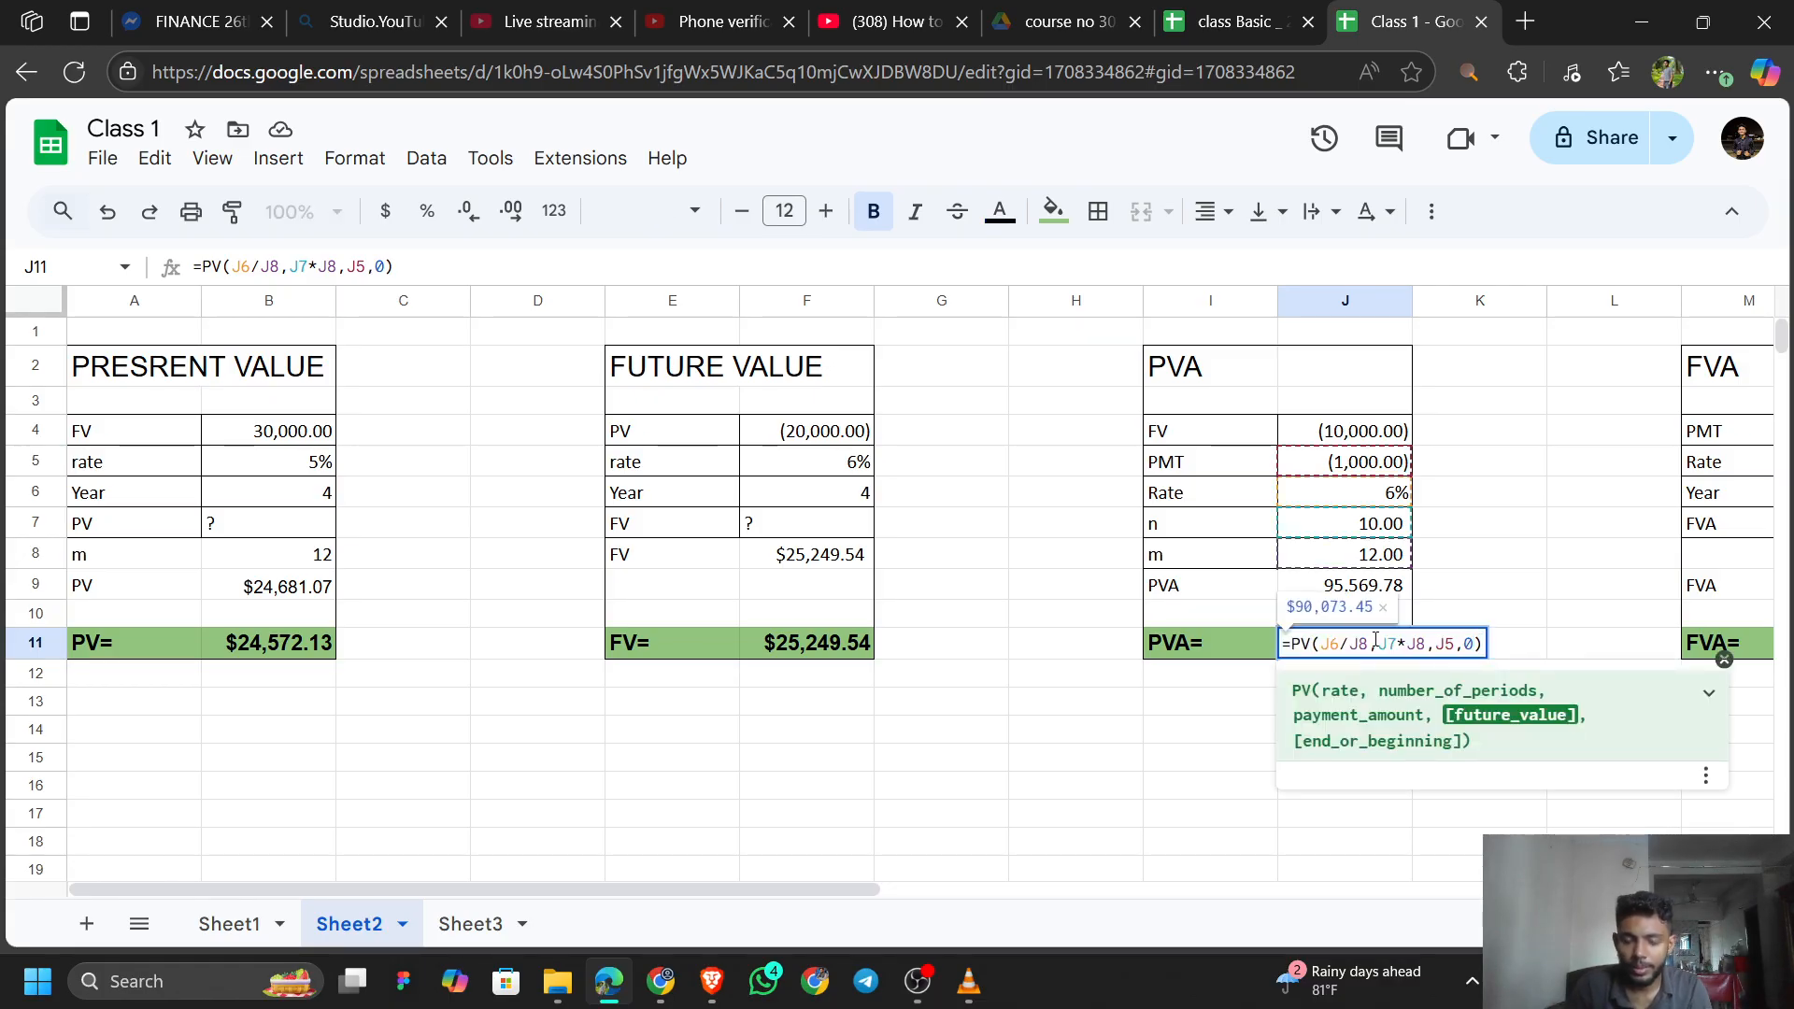
left_click(1366, 430)
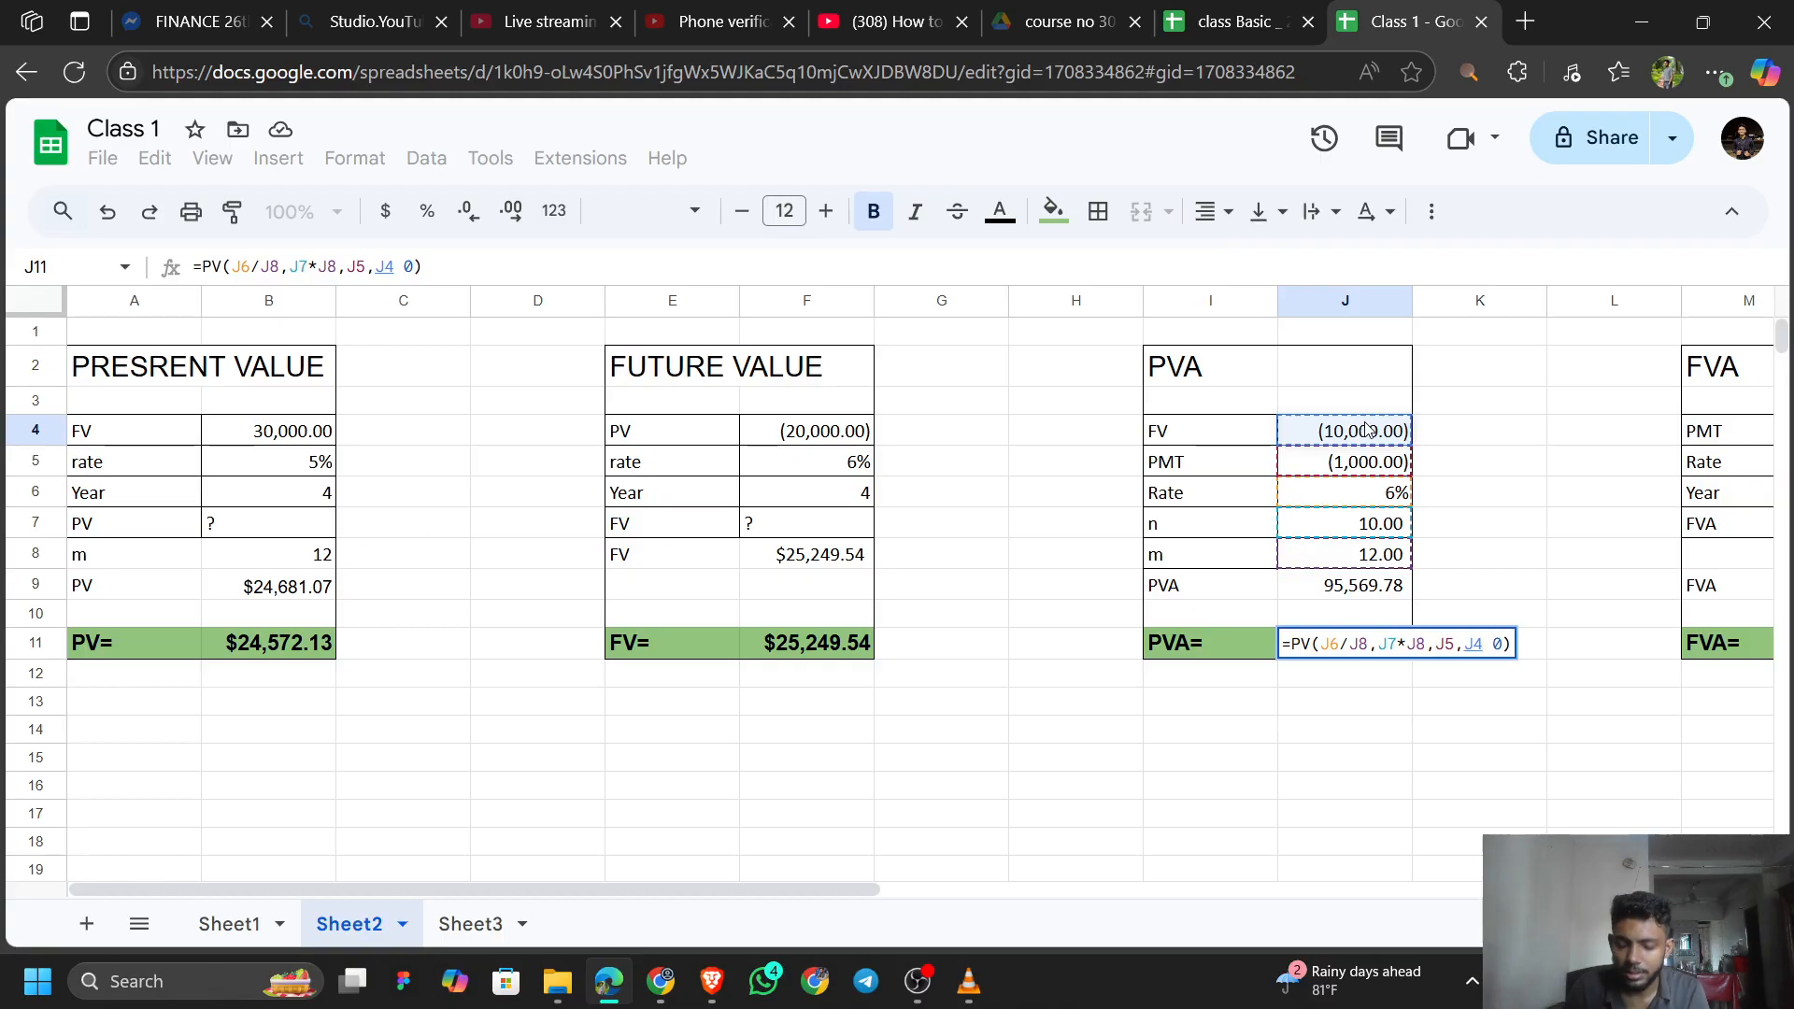
type(",")
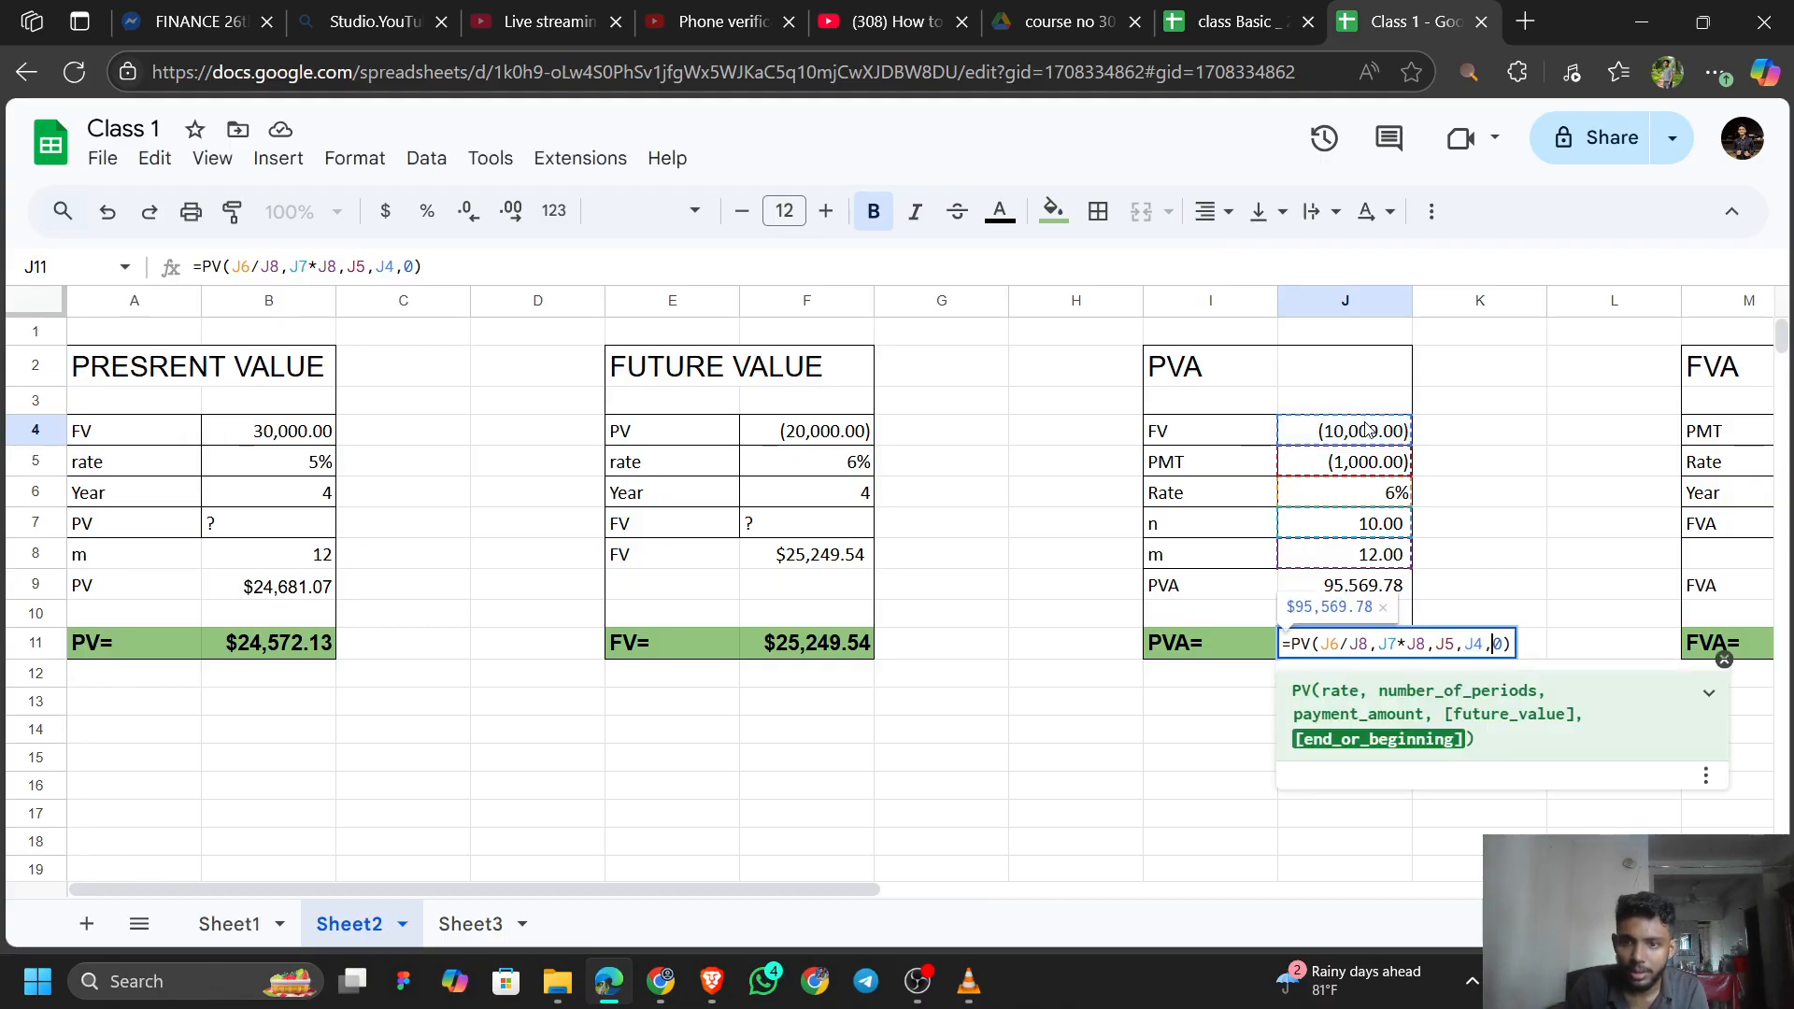
key("Return")
key("Up")
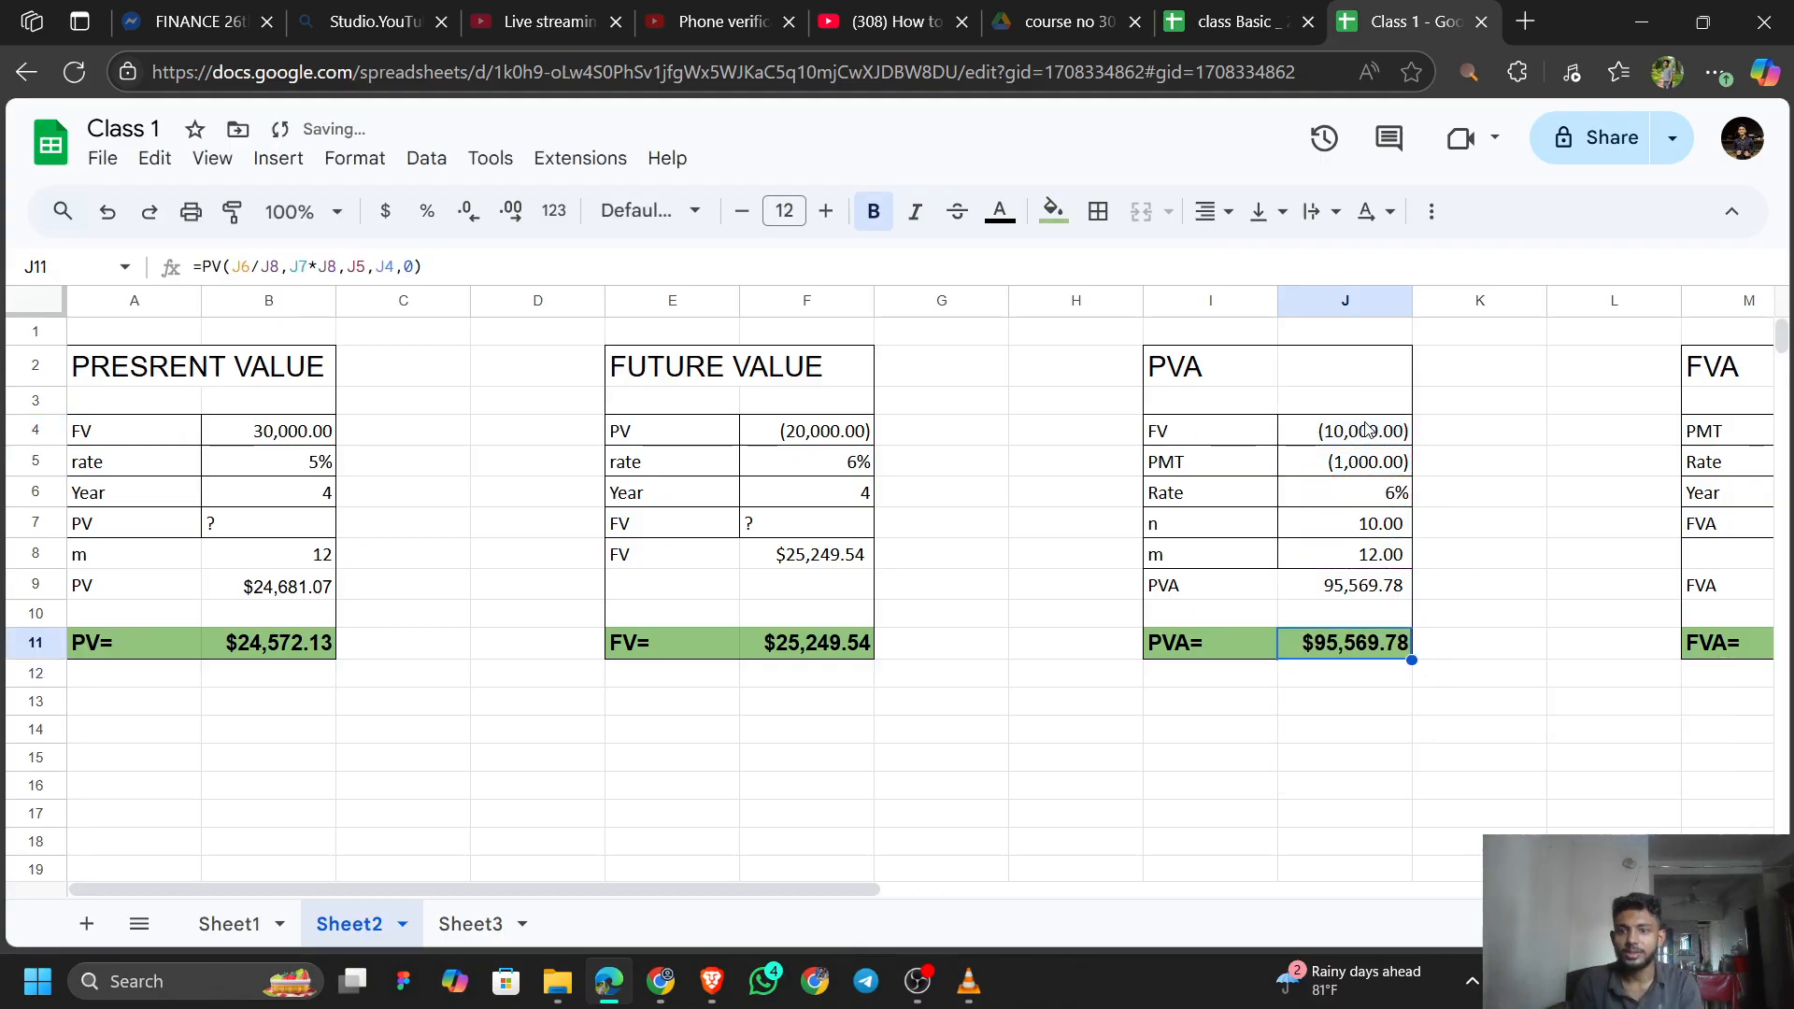
Start the FVA formula in N11 with the FV function, using N5 as the rate and N6 as the number of periods.
key("Right")
key("Right")
key("Right")
key("Right")
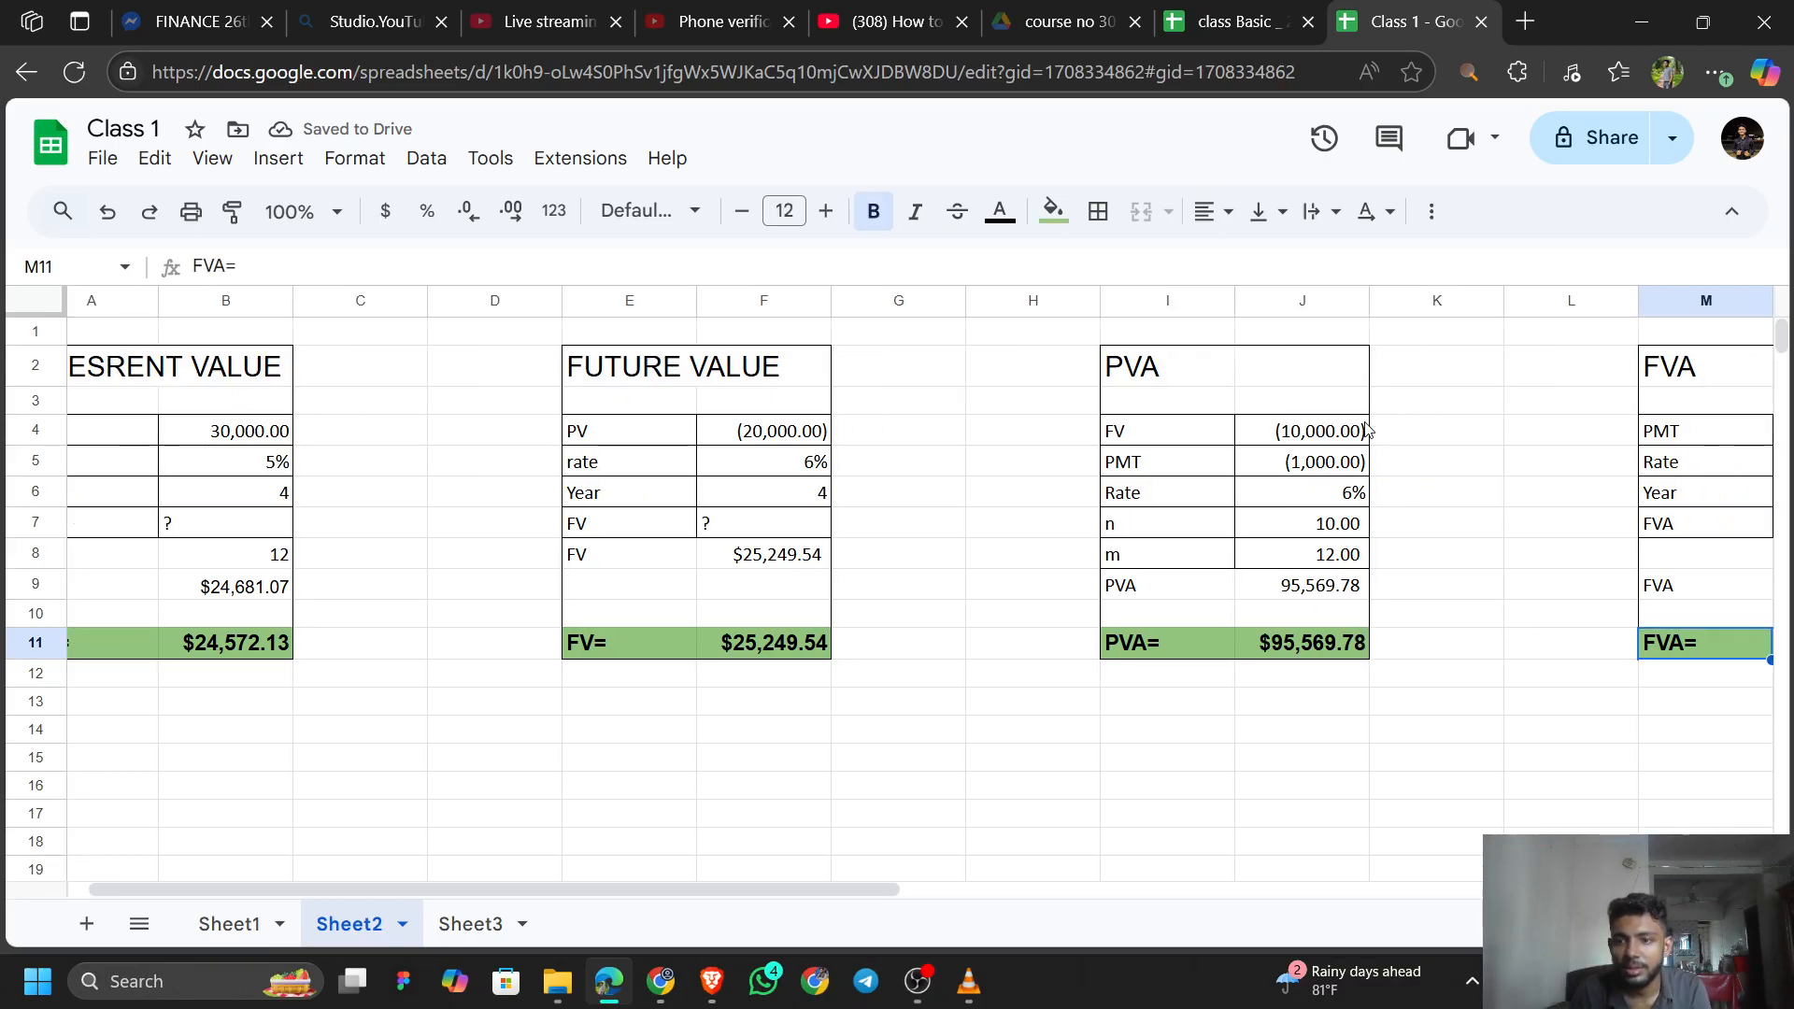
type("=")
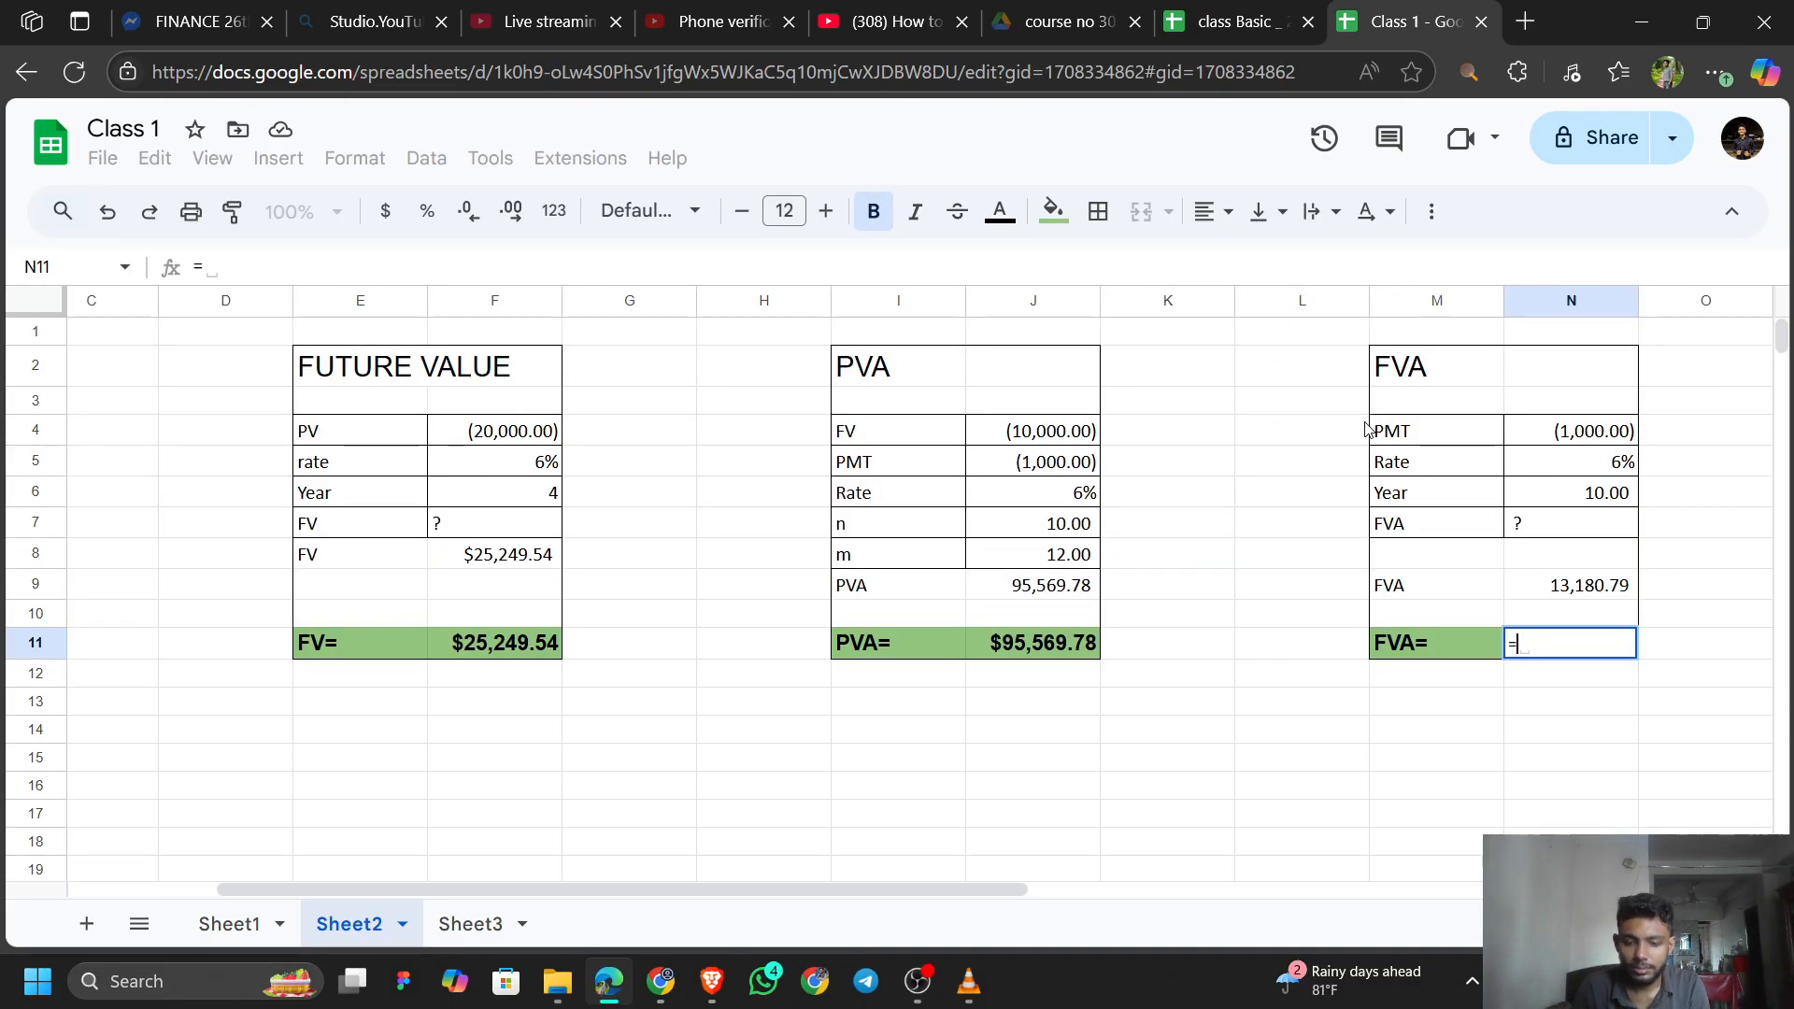
type("FV")
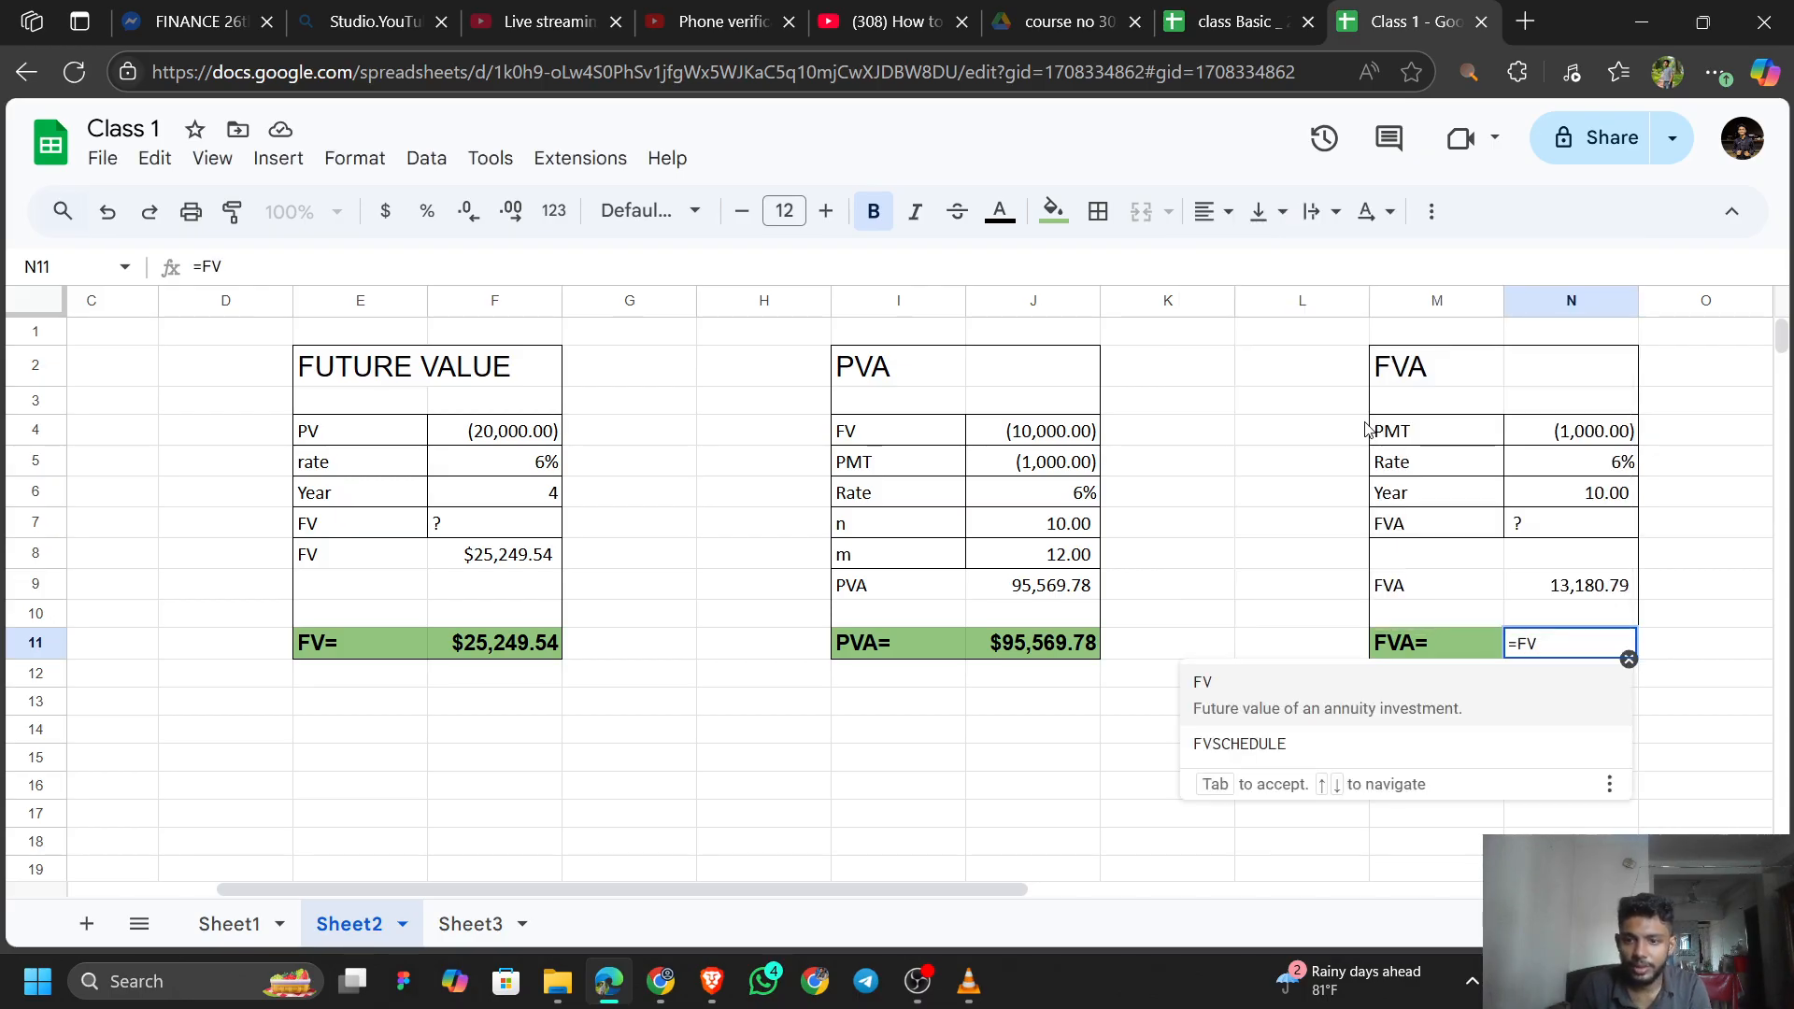
type("(")
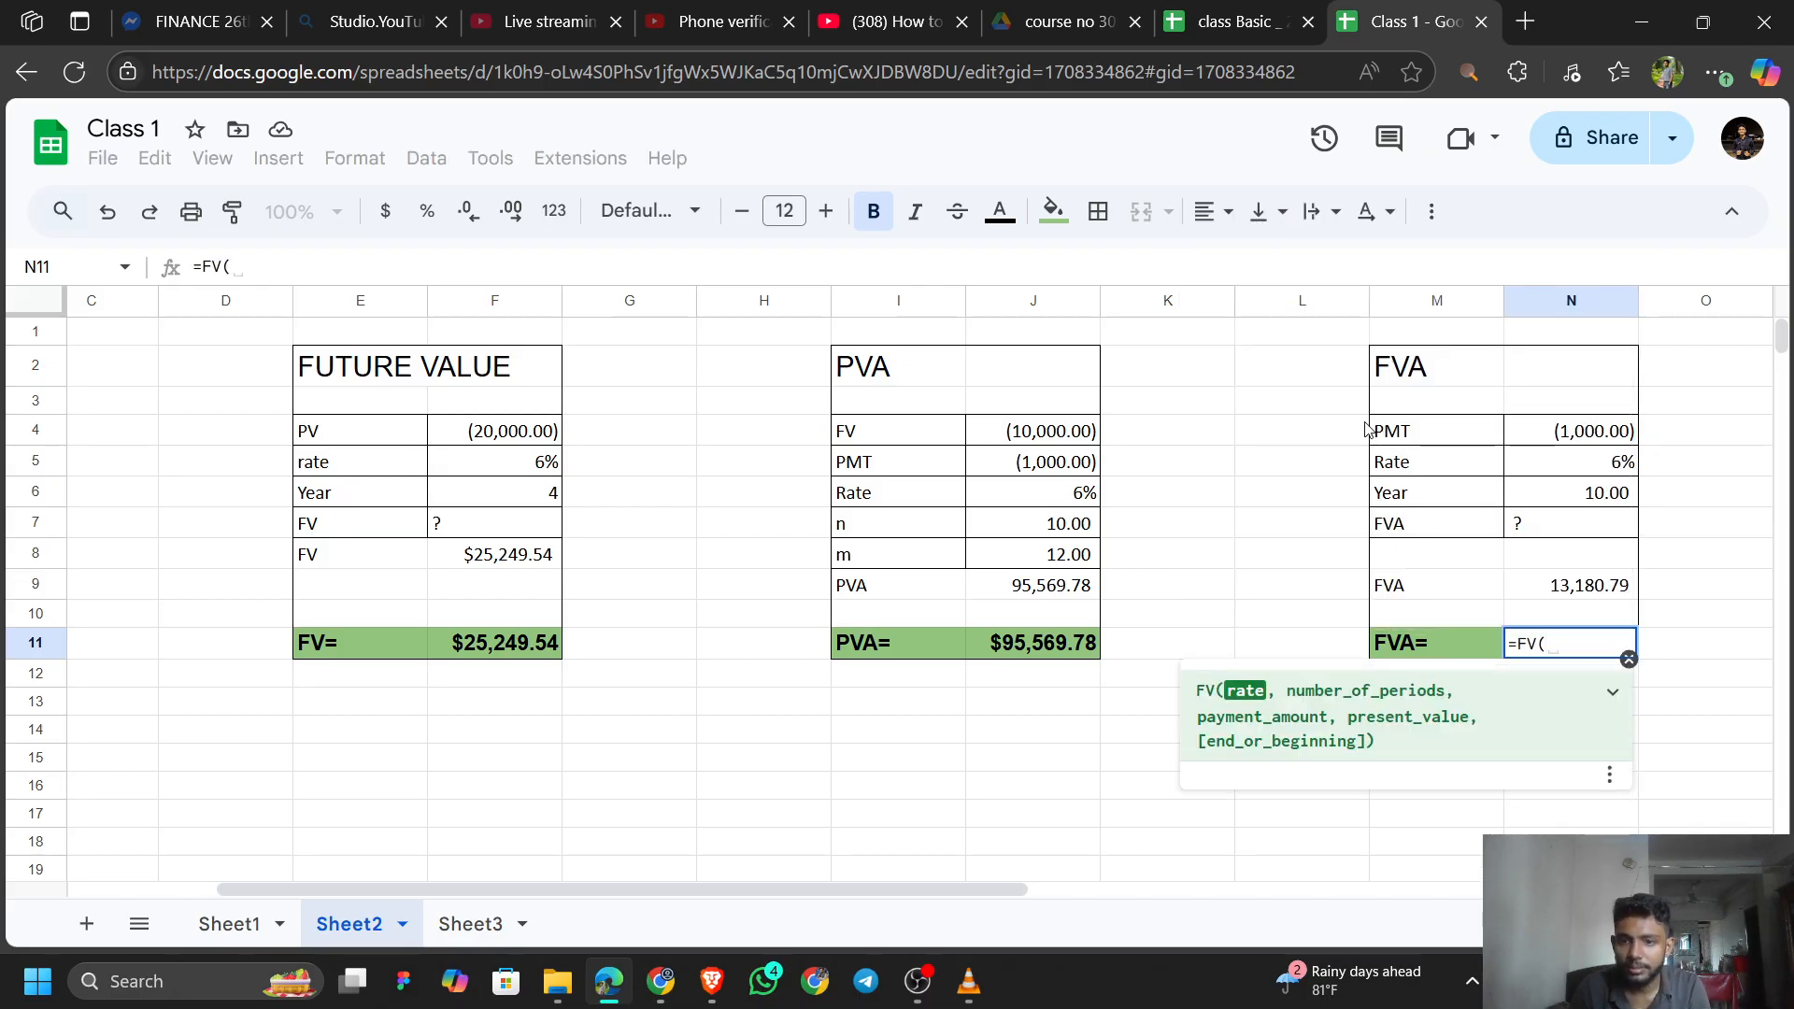
left_click(1569, 471)
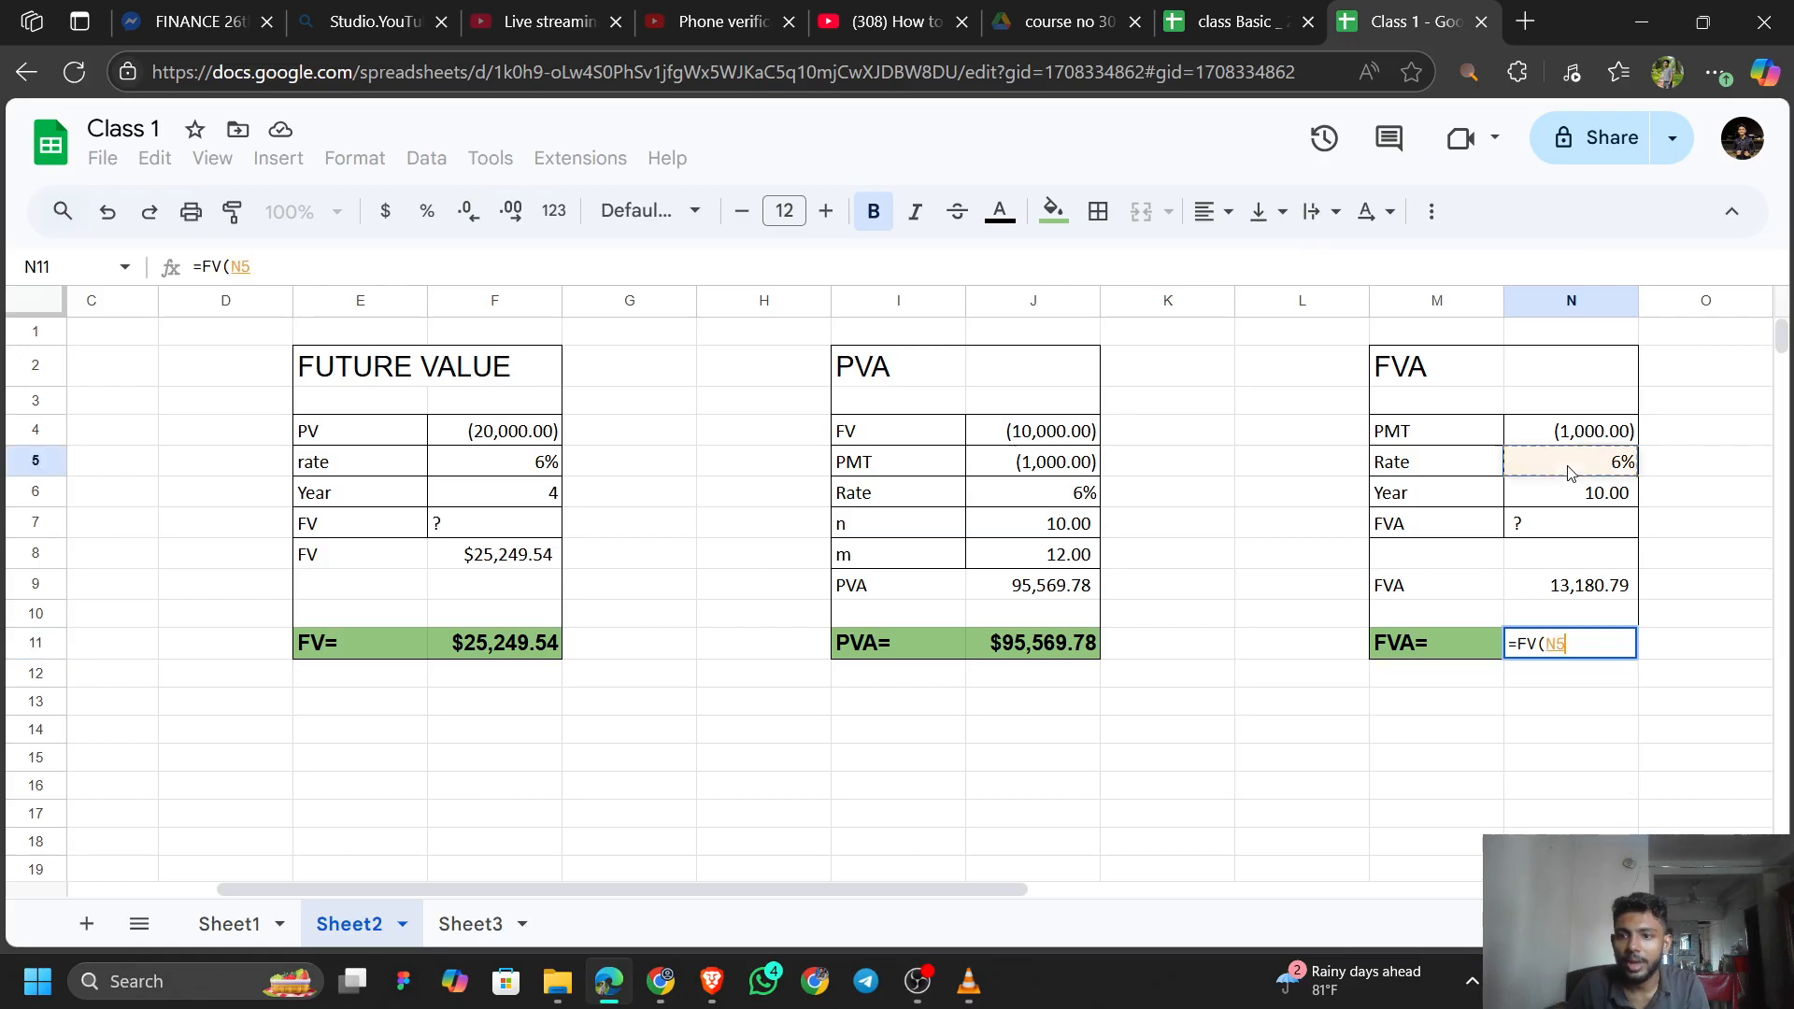
type(",")
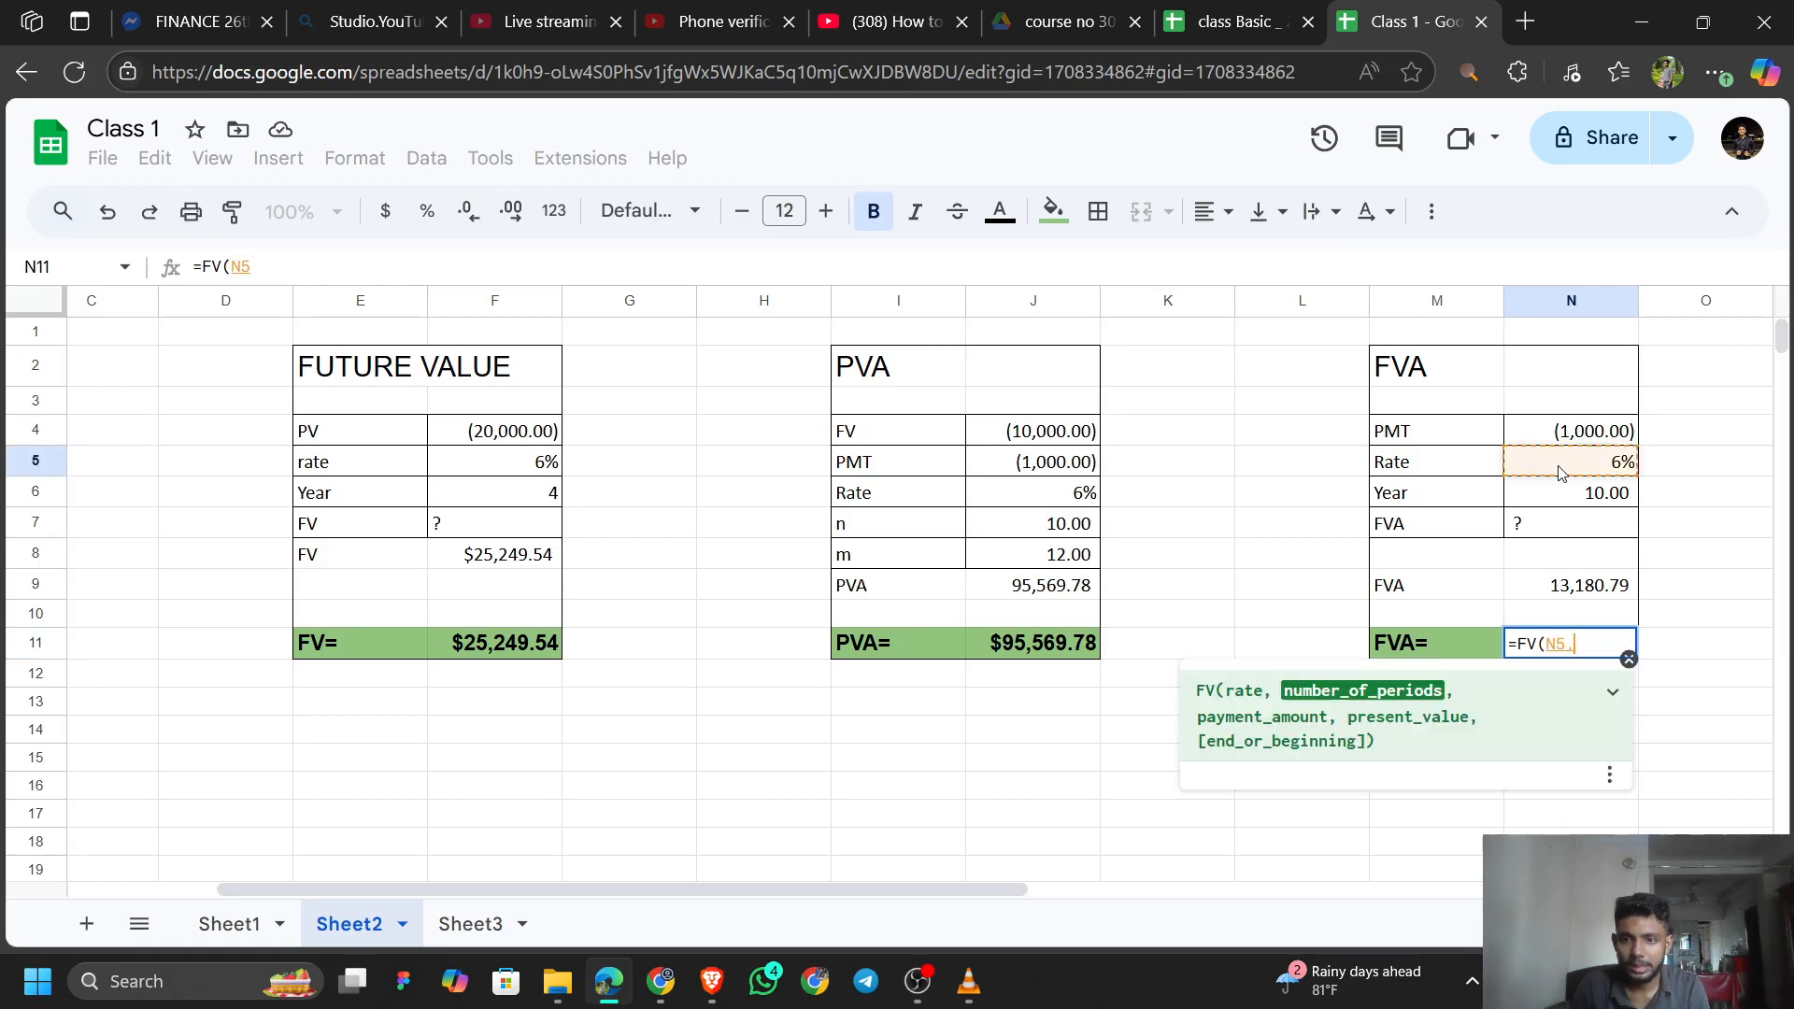
left_click(1601, 494)
type(",")
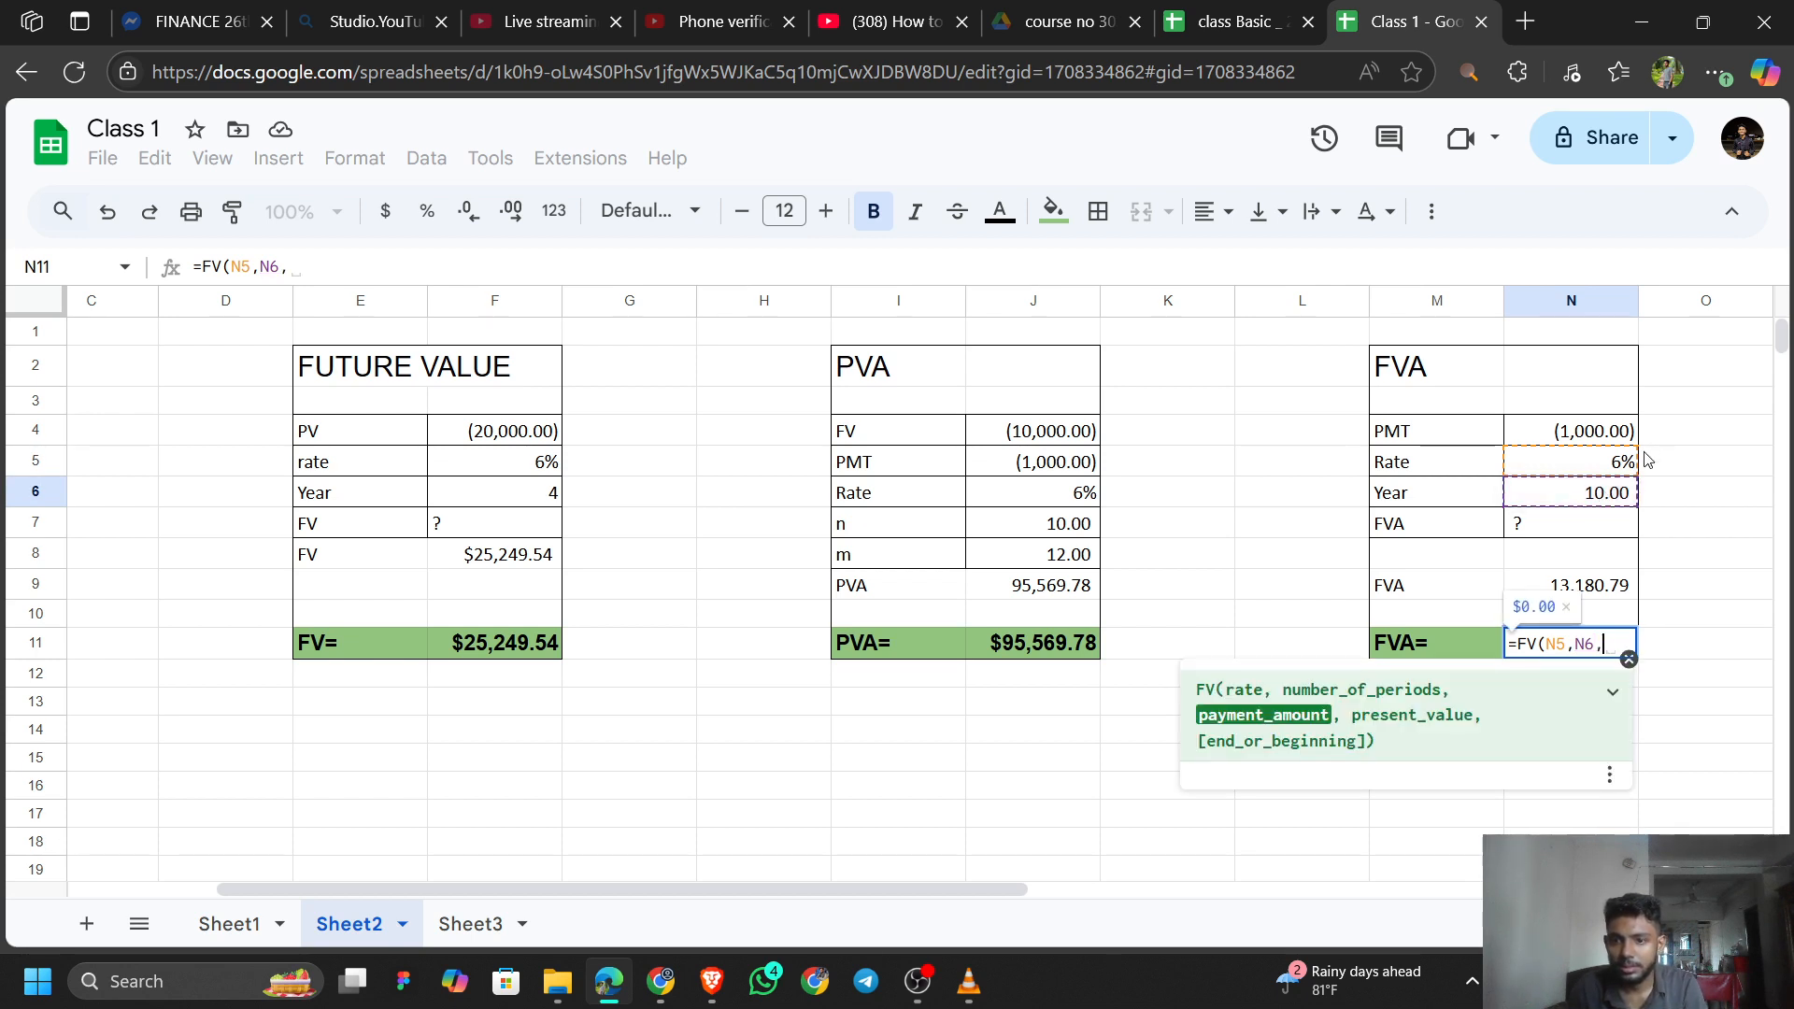
Complete the N11 formula with payment N4, present value 0 and end-or-beginning 0, giving =FV(N5,N6,N4,0,0), and open Sheet3.
left_click(1597, 439)
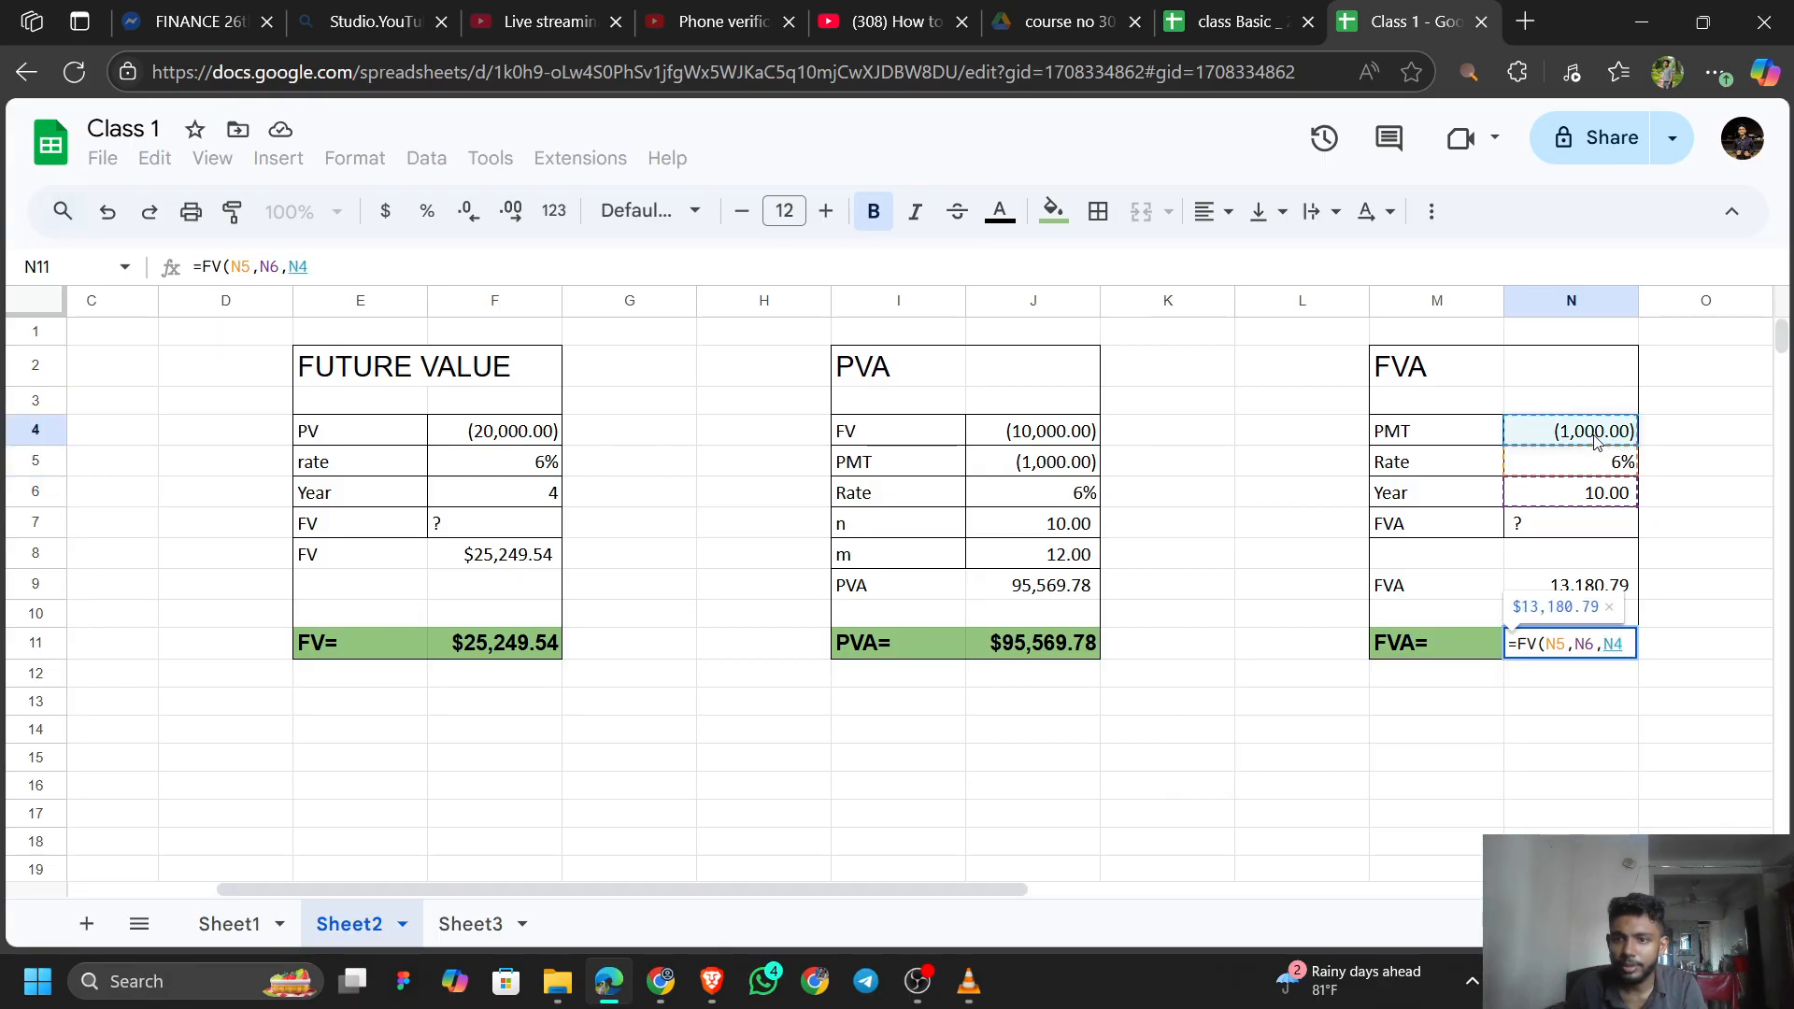
type(",")
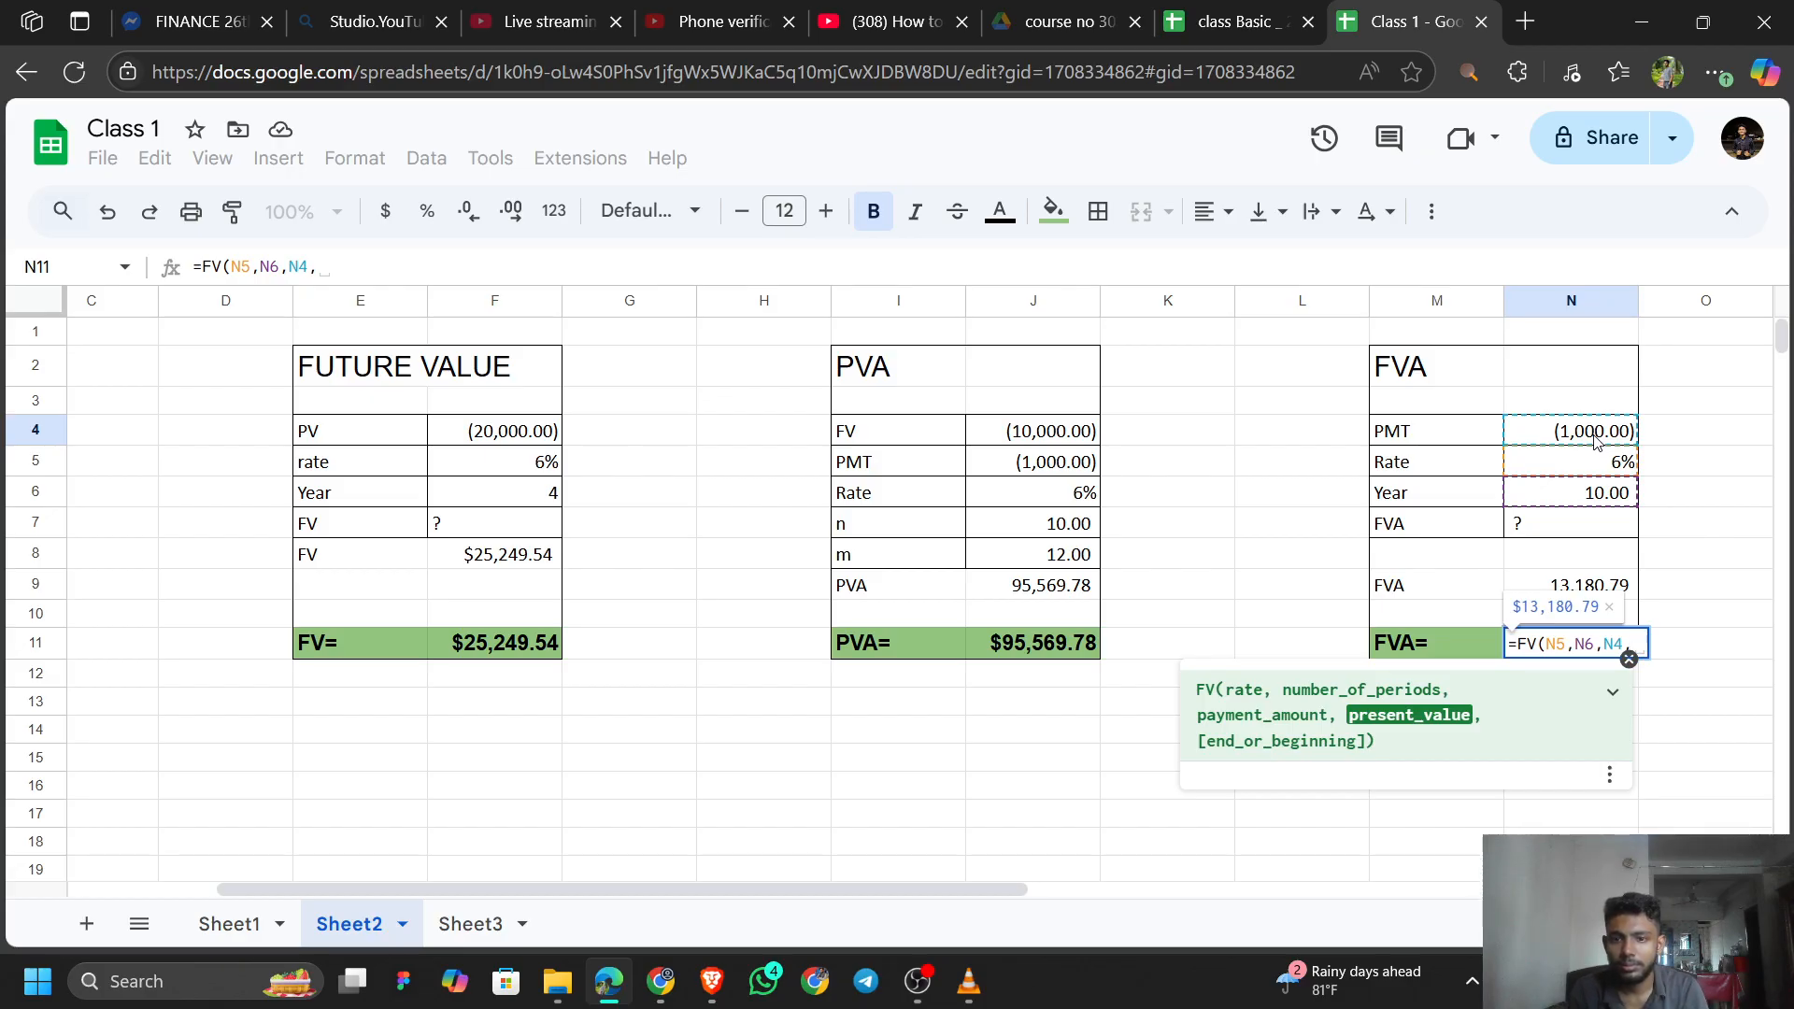
type("0")
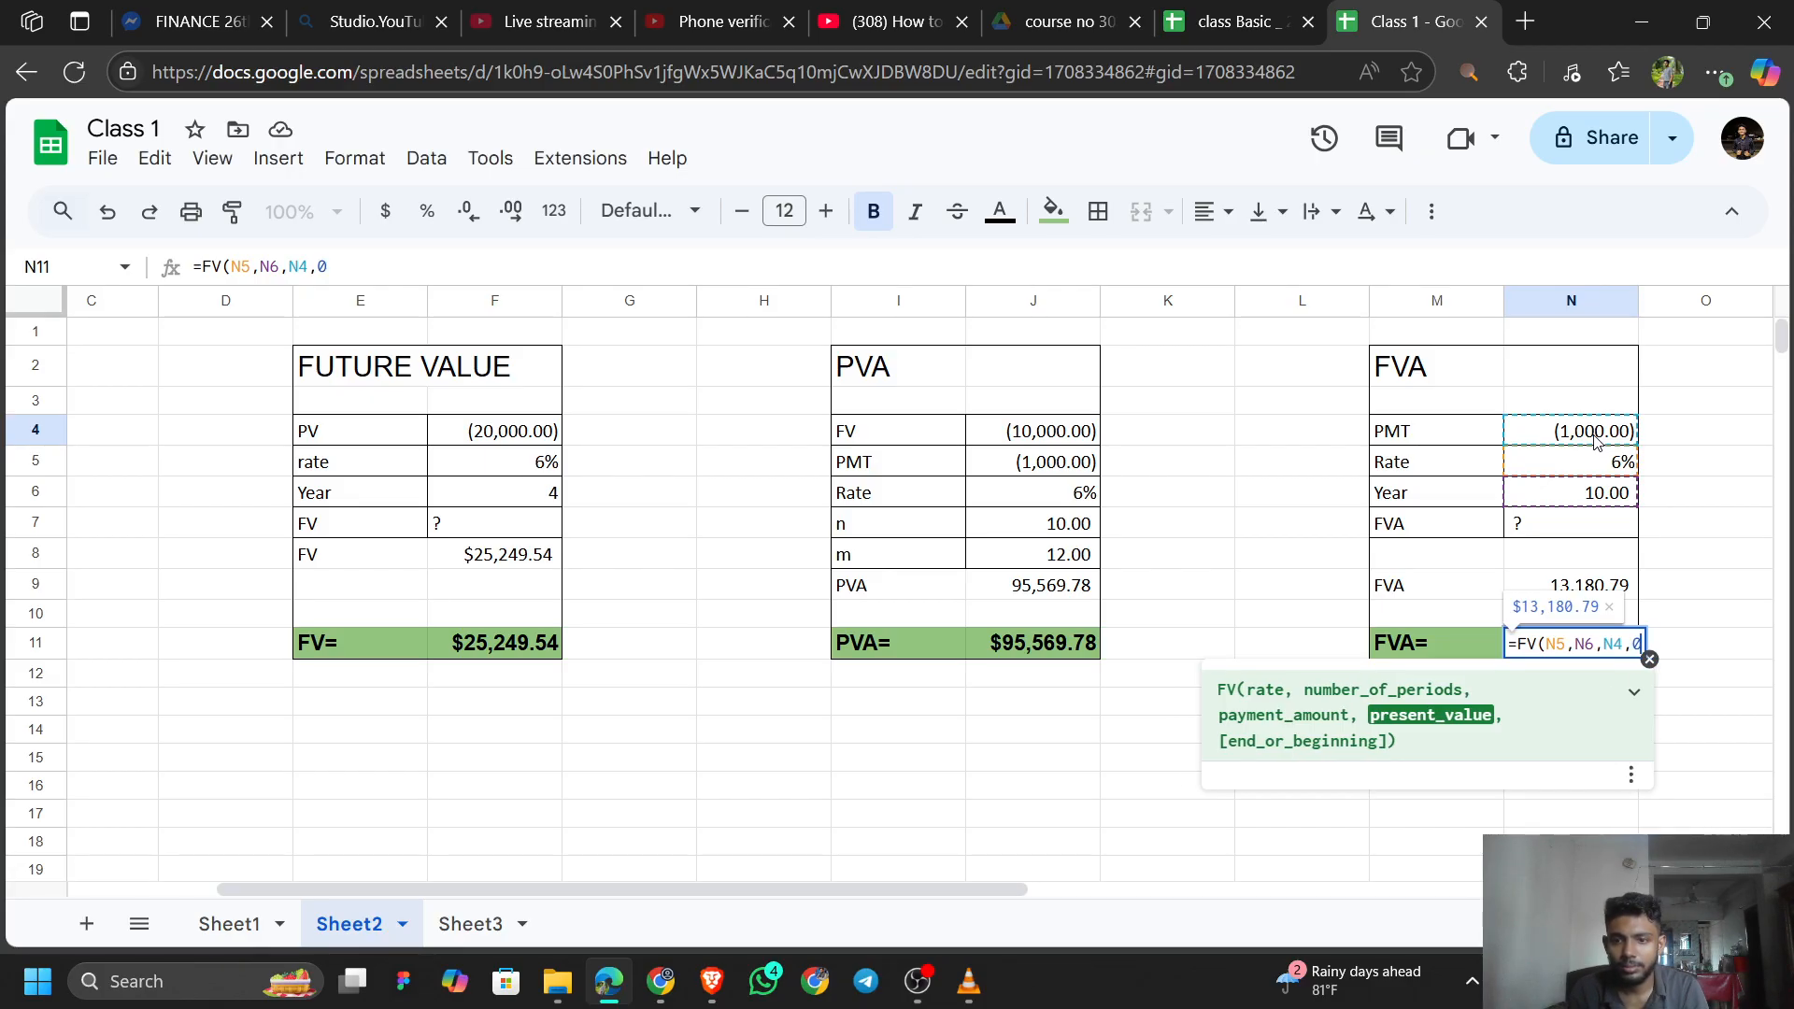
type(",0")
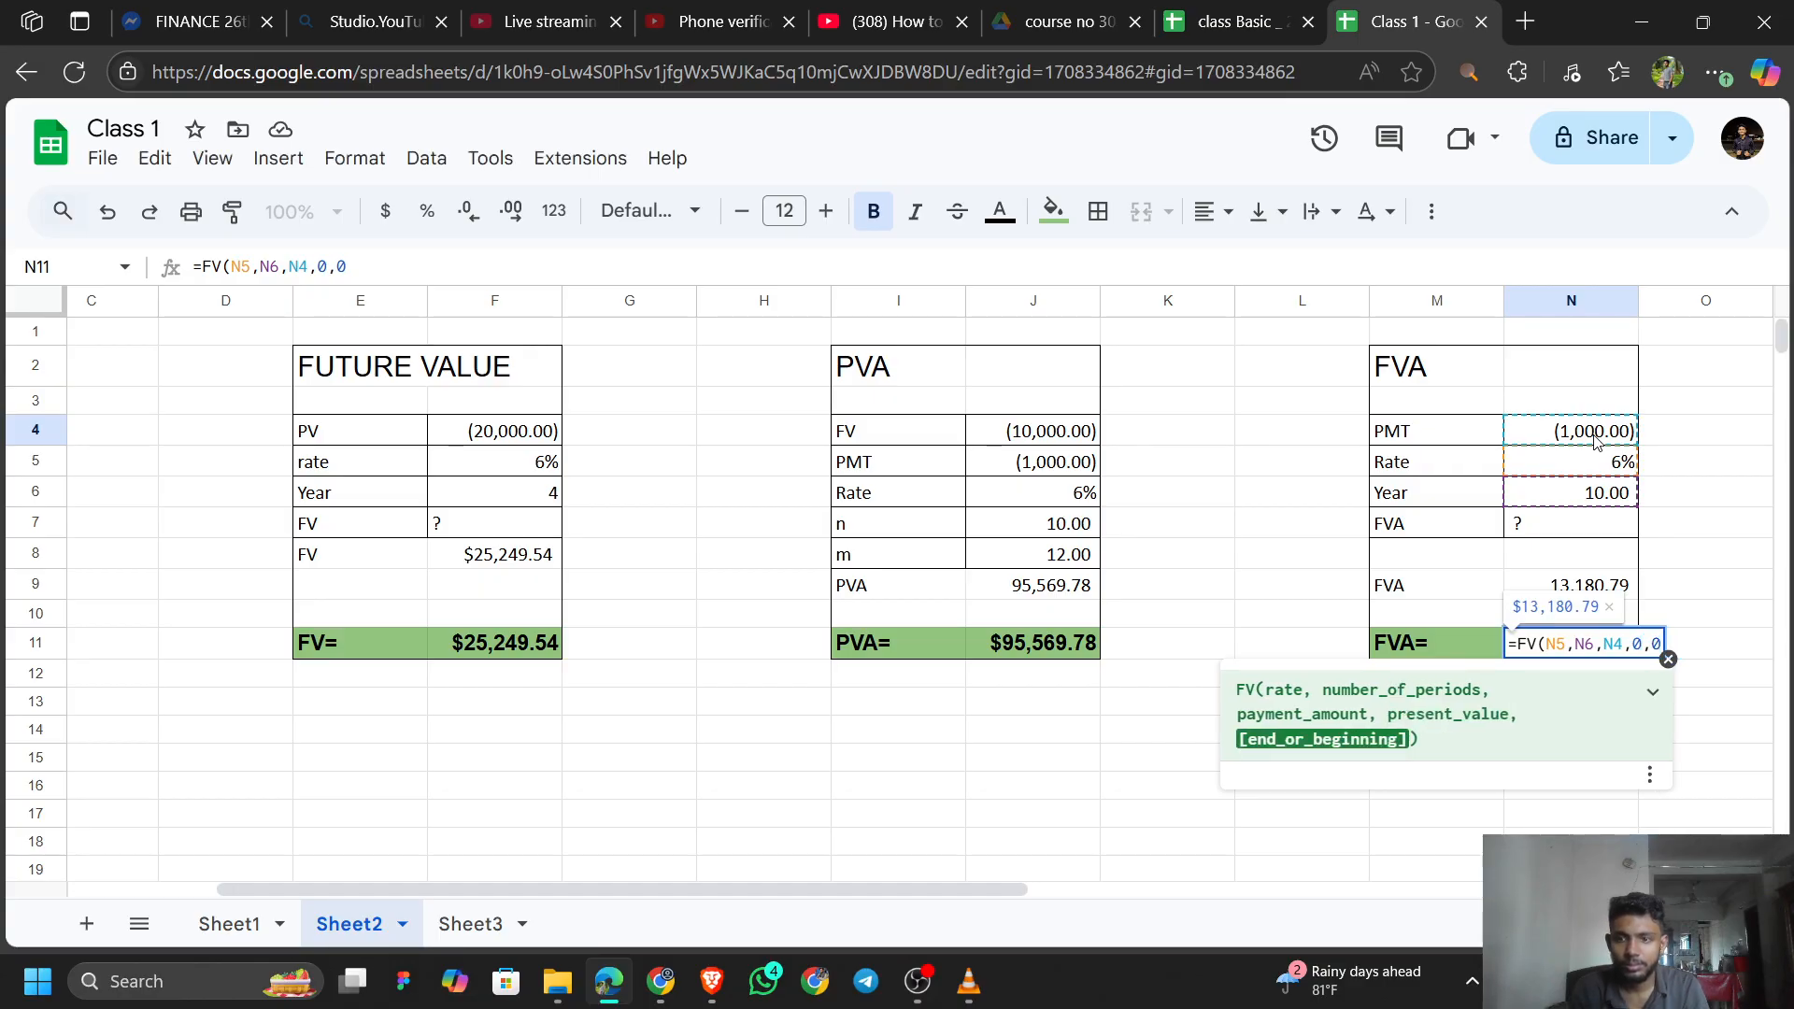
type(")")
key("Return")
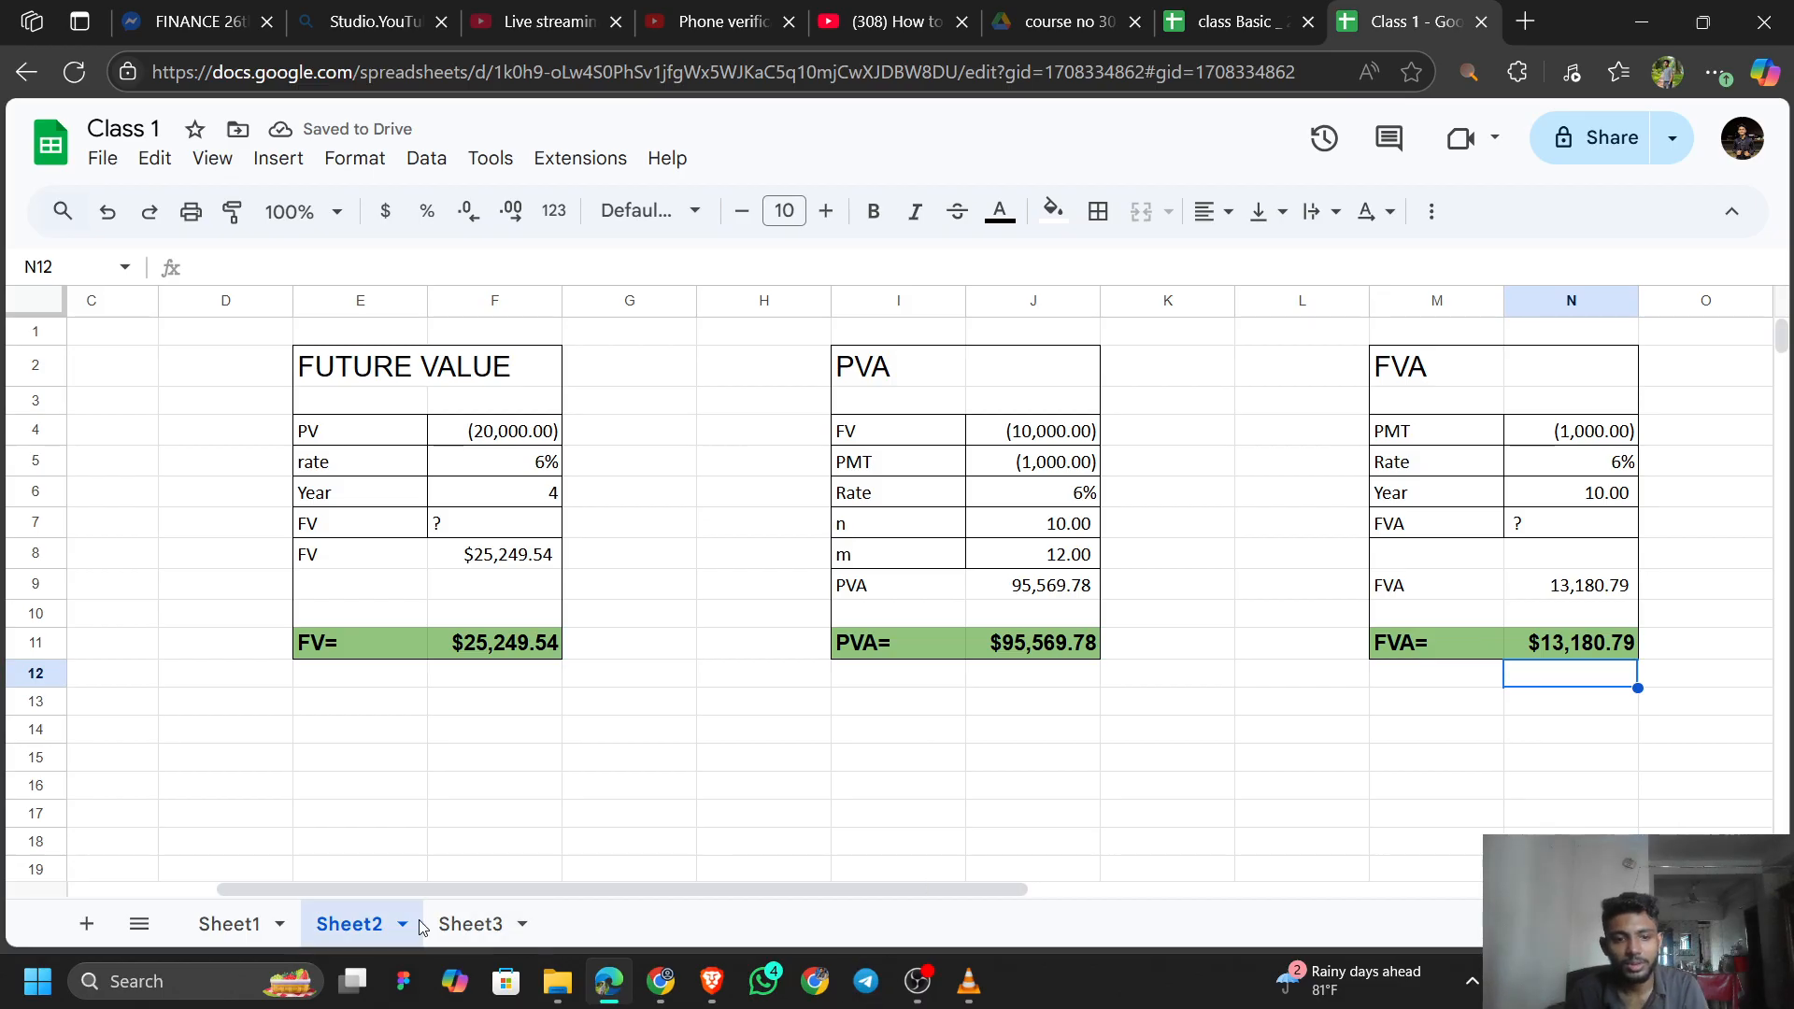
left_click(470, 924)
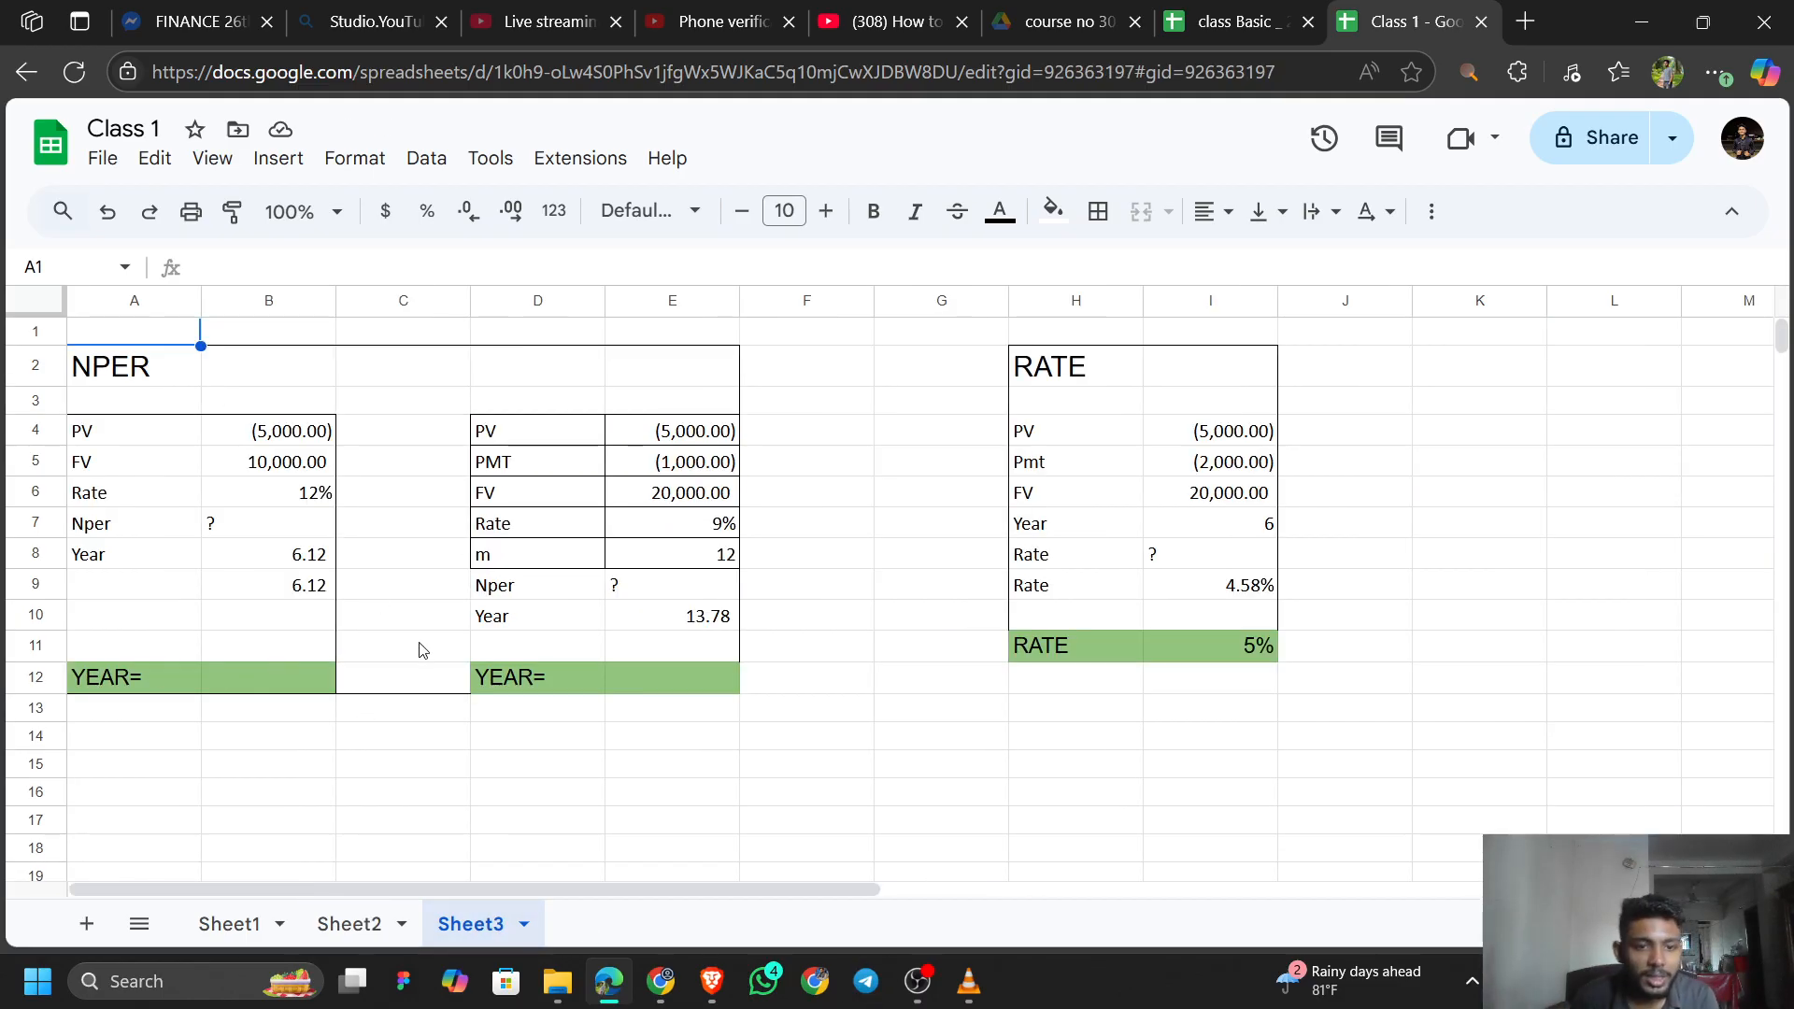
left_click(233, 680)
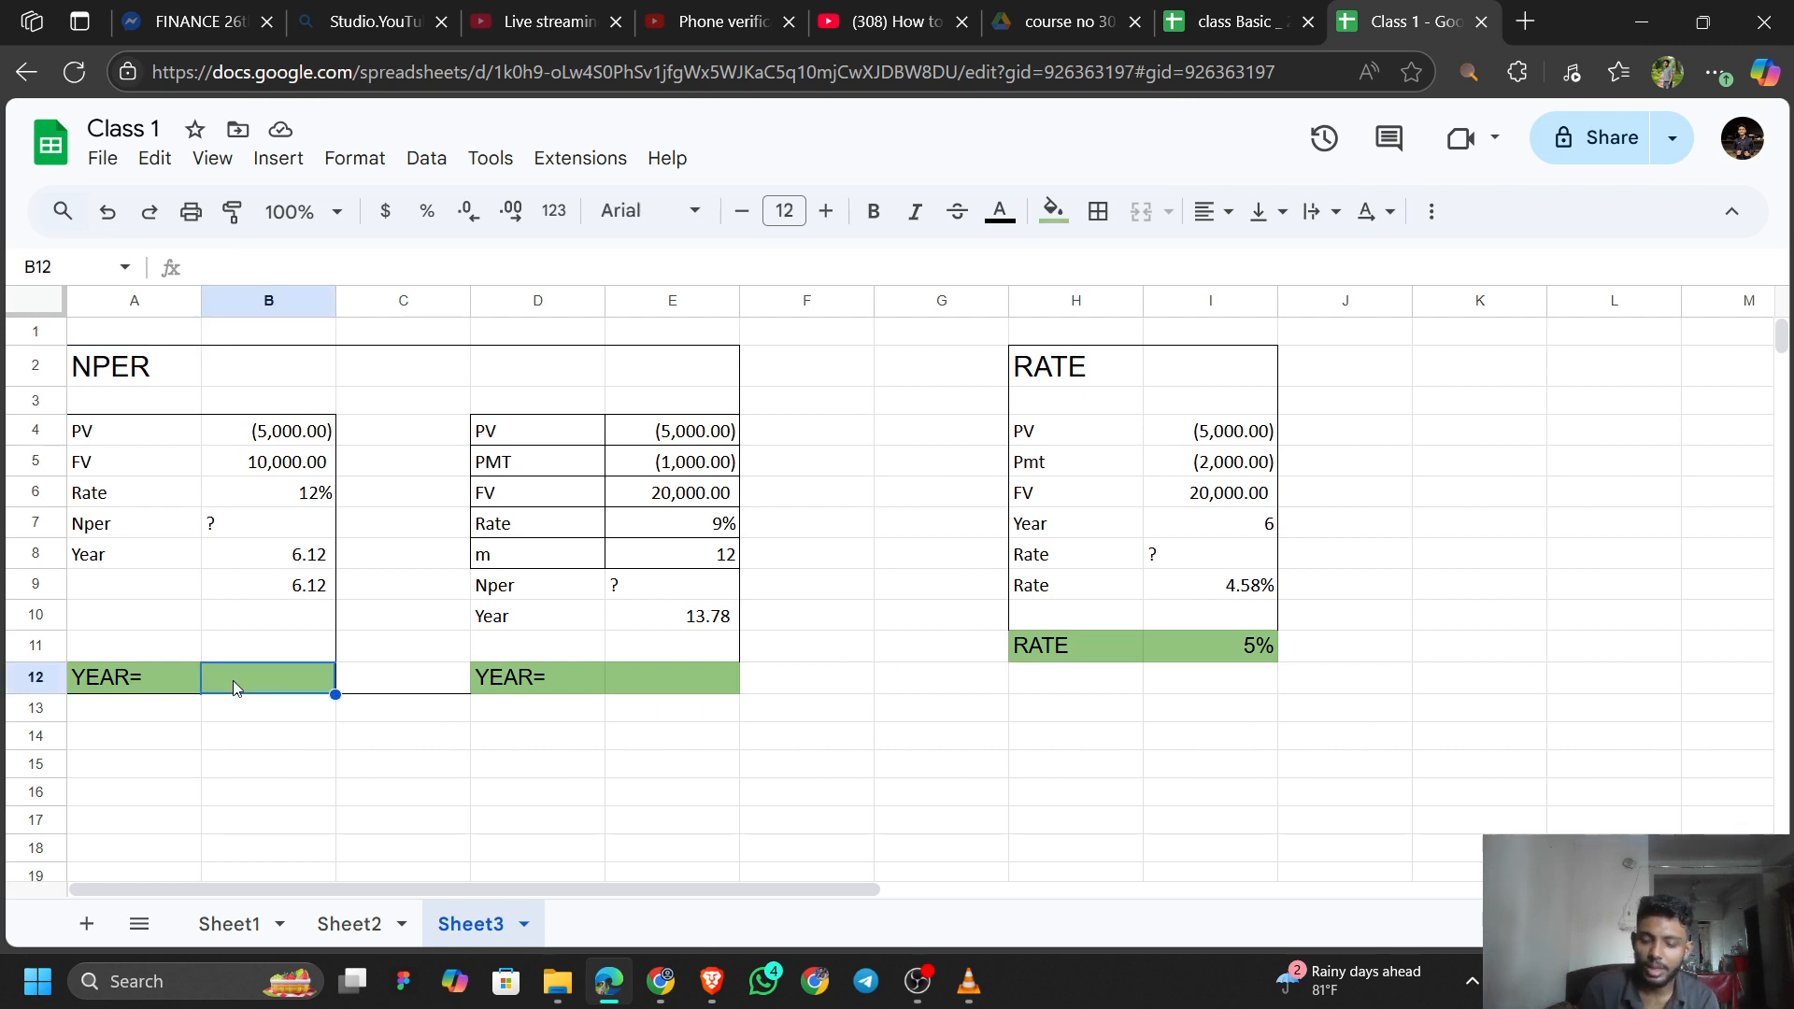
type("=NP")
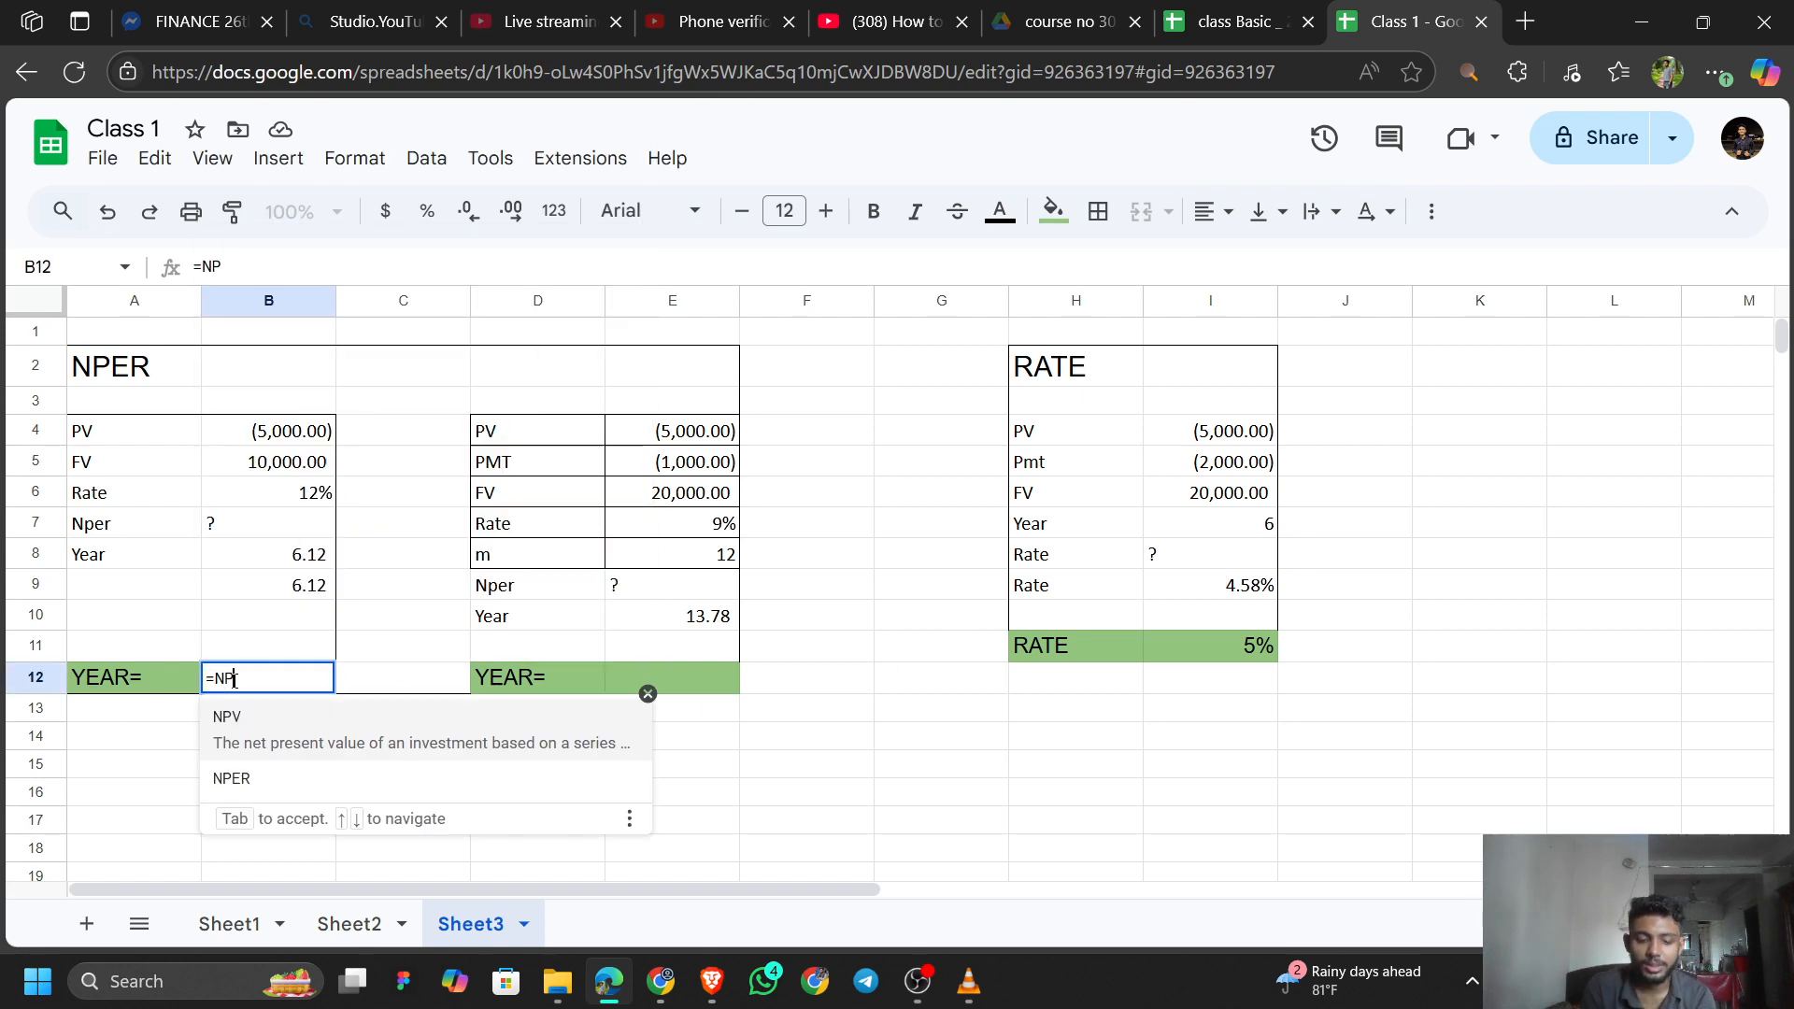
type("ER(")
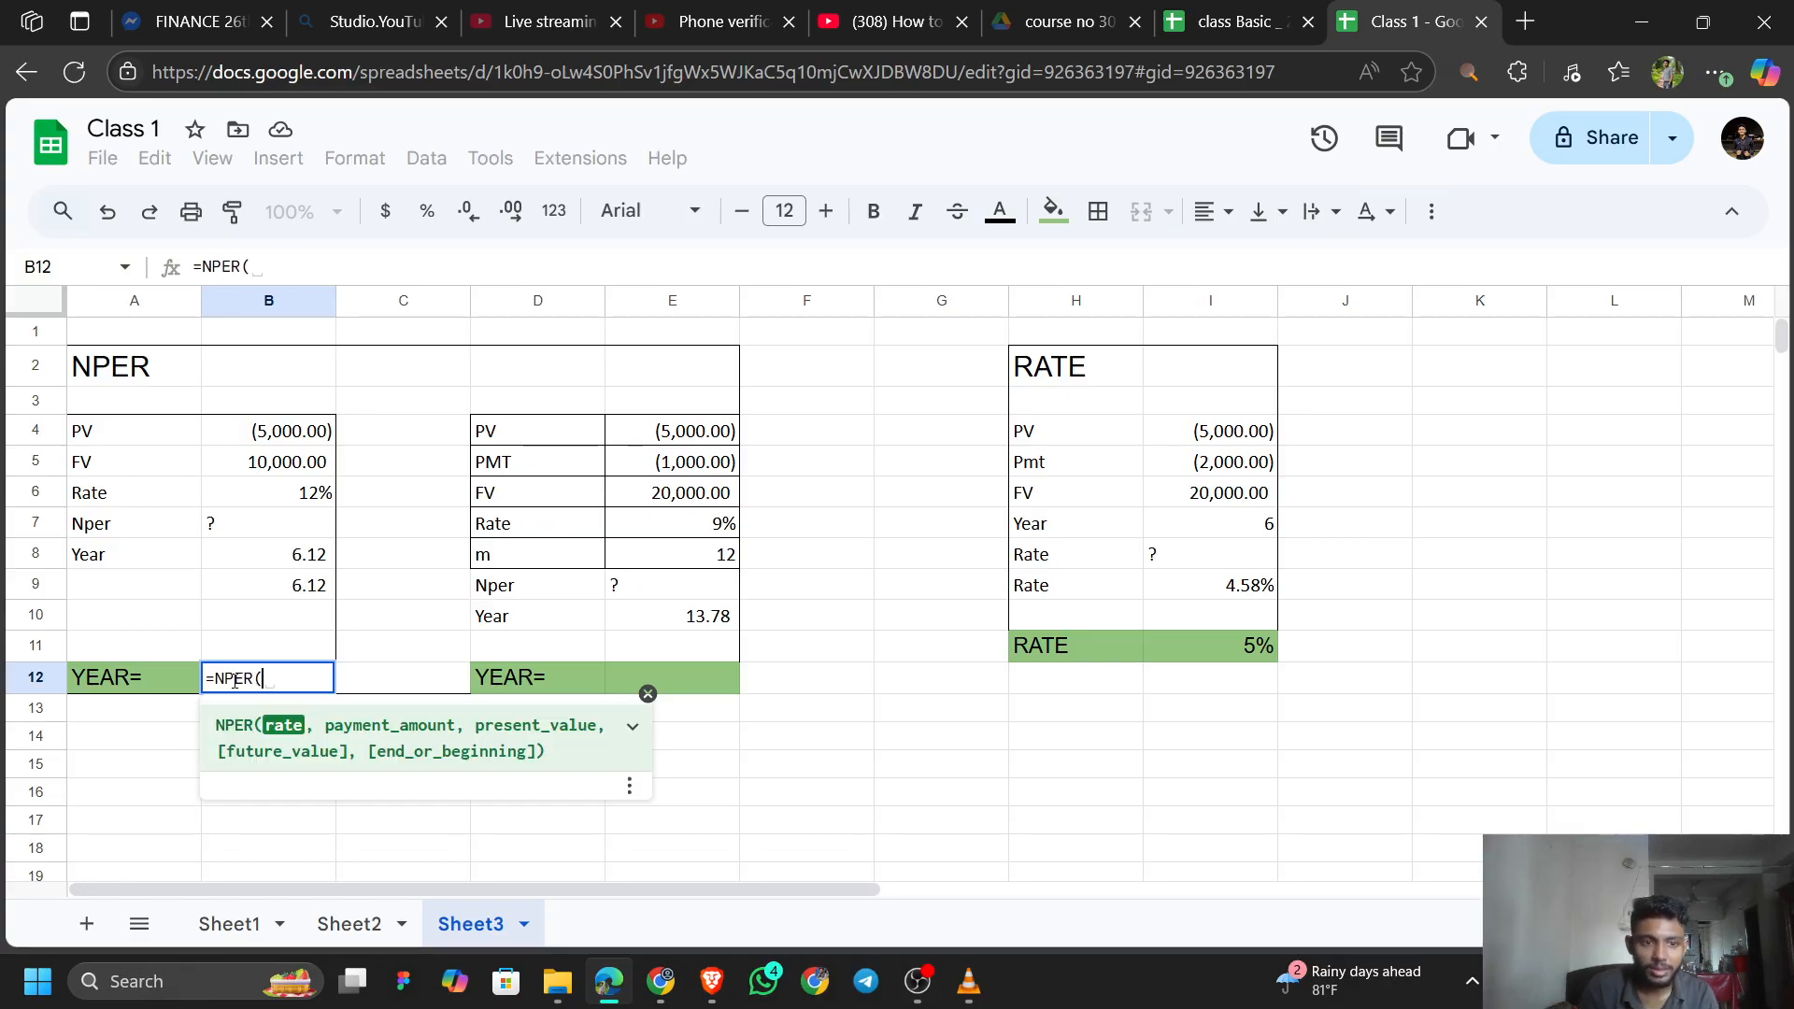
left_click(267, 502)
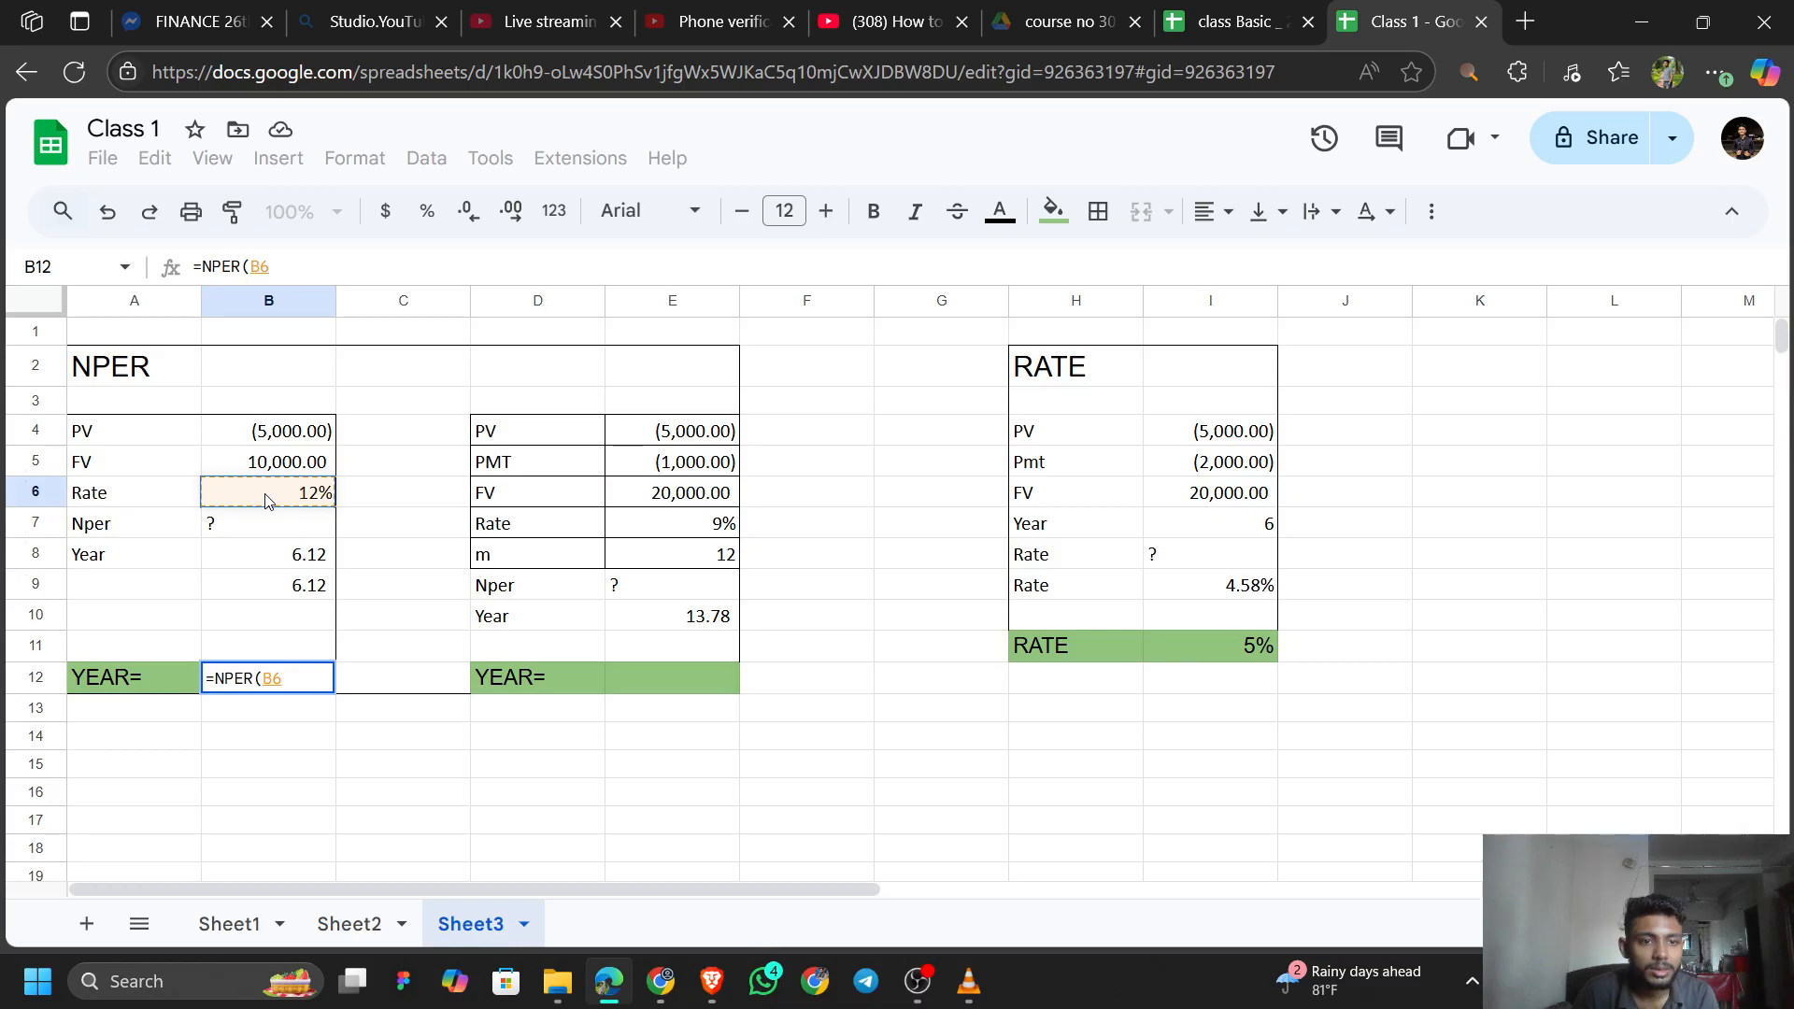
type(",")
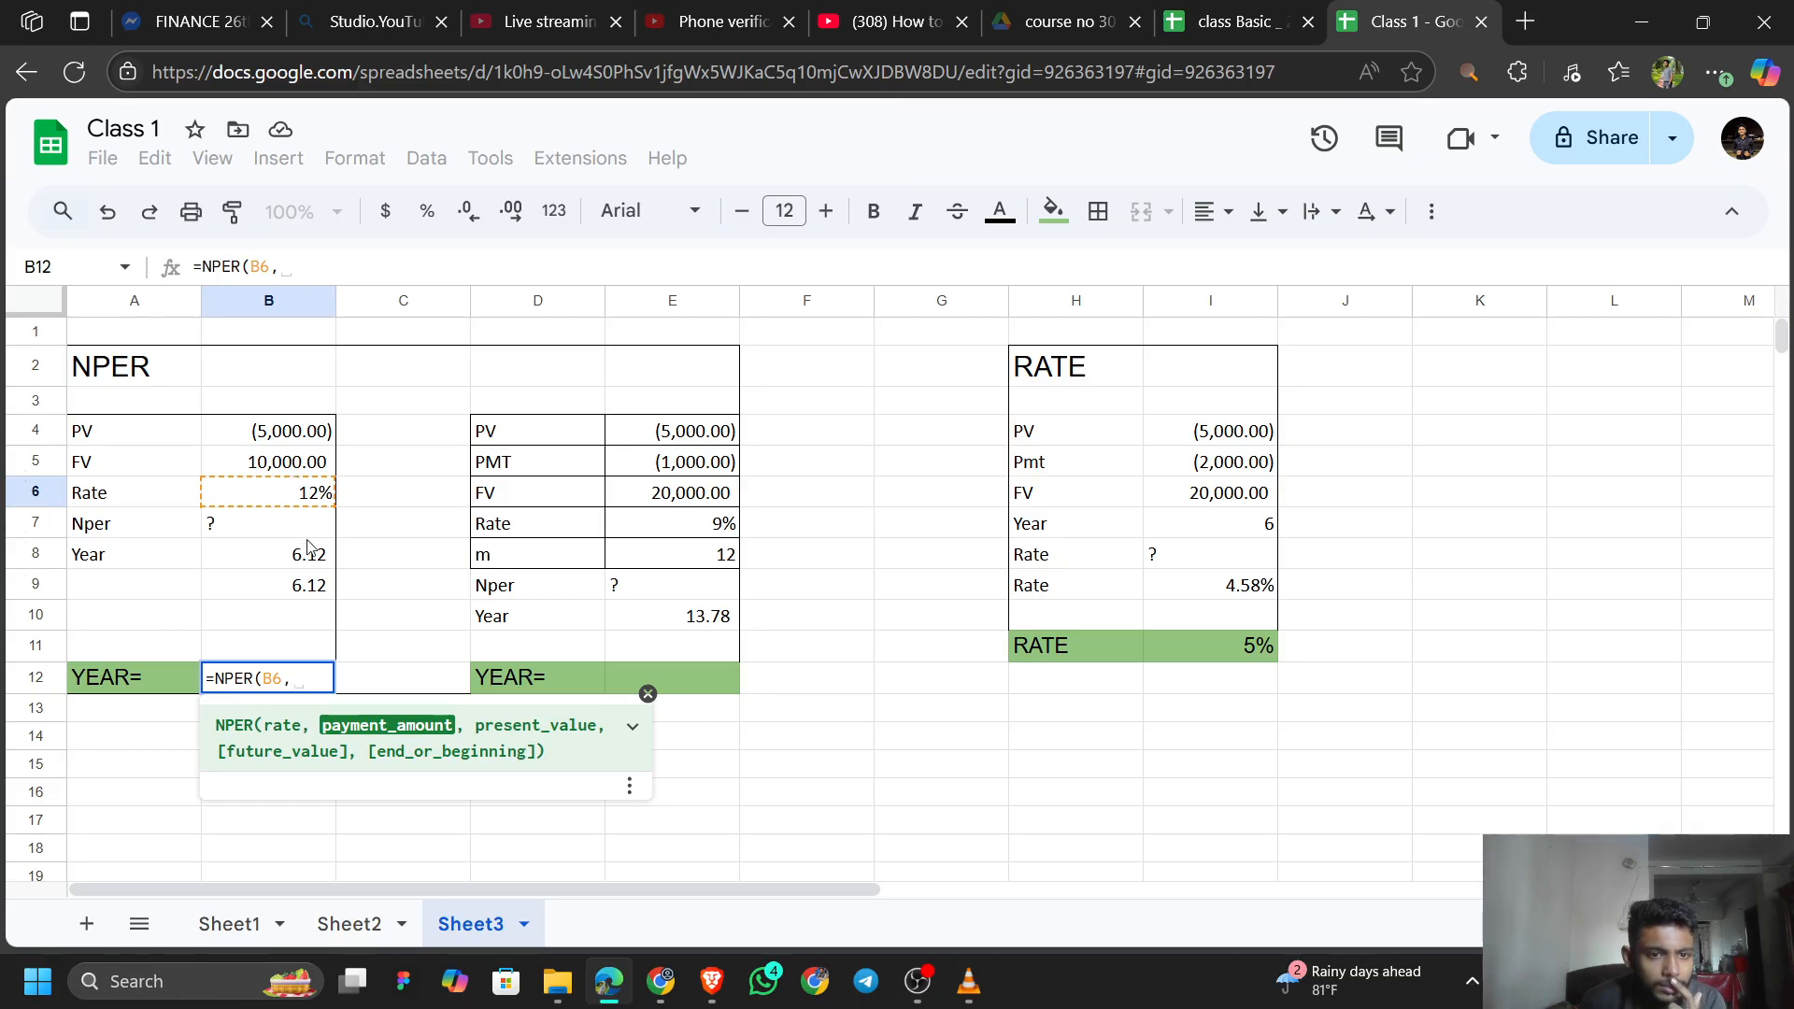
key("BackSpace")
key("BackSpace")
key("BackSpace")
key("BackSpace")
key("BackSpace")
key("BackSpace")
key("BackSpace")
key("BackSpace")
key("BackSpace")
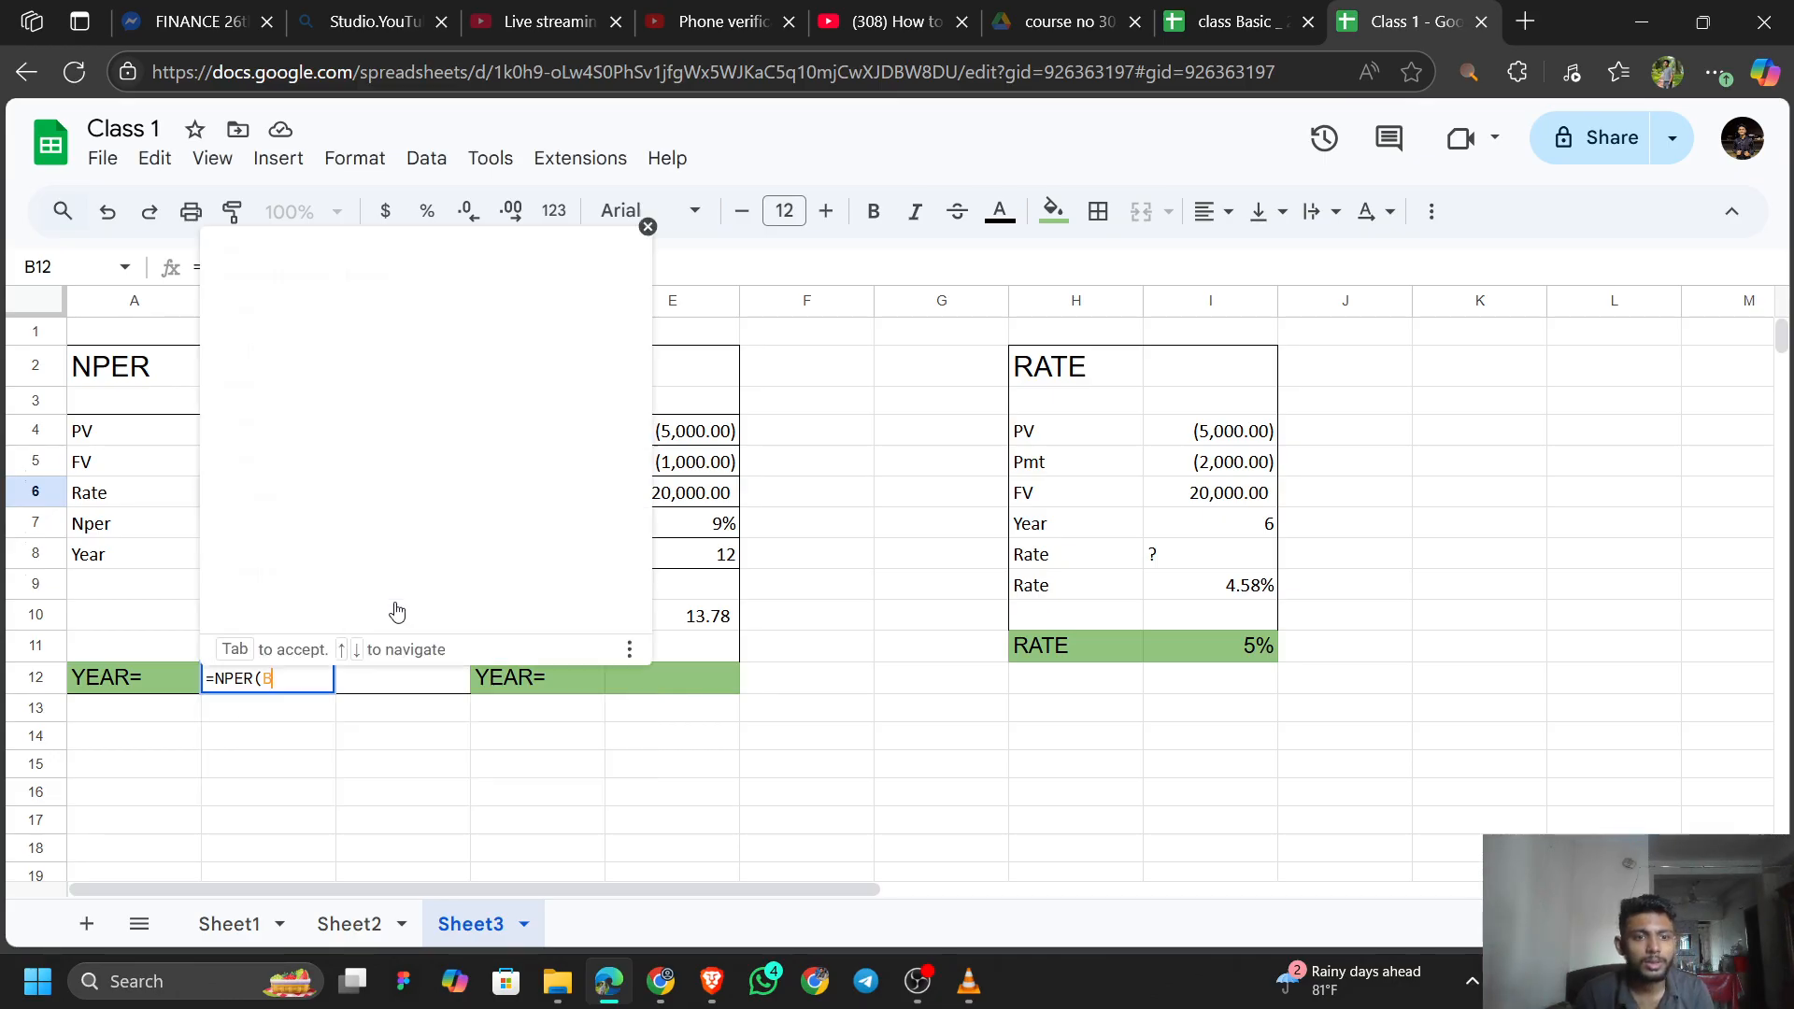
Start the second NPER table's YEAR formula in E12 with the NPER function, using E7 as the rate and E5 as the payment.
left_click(664, 680)
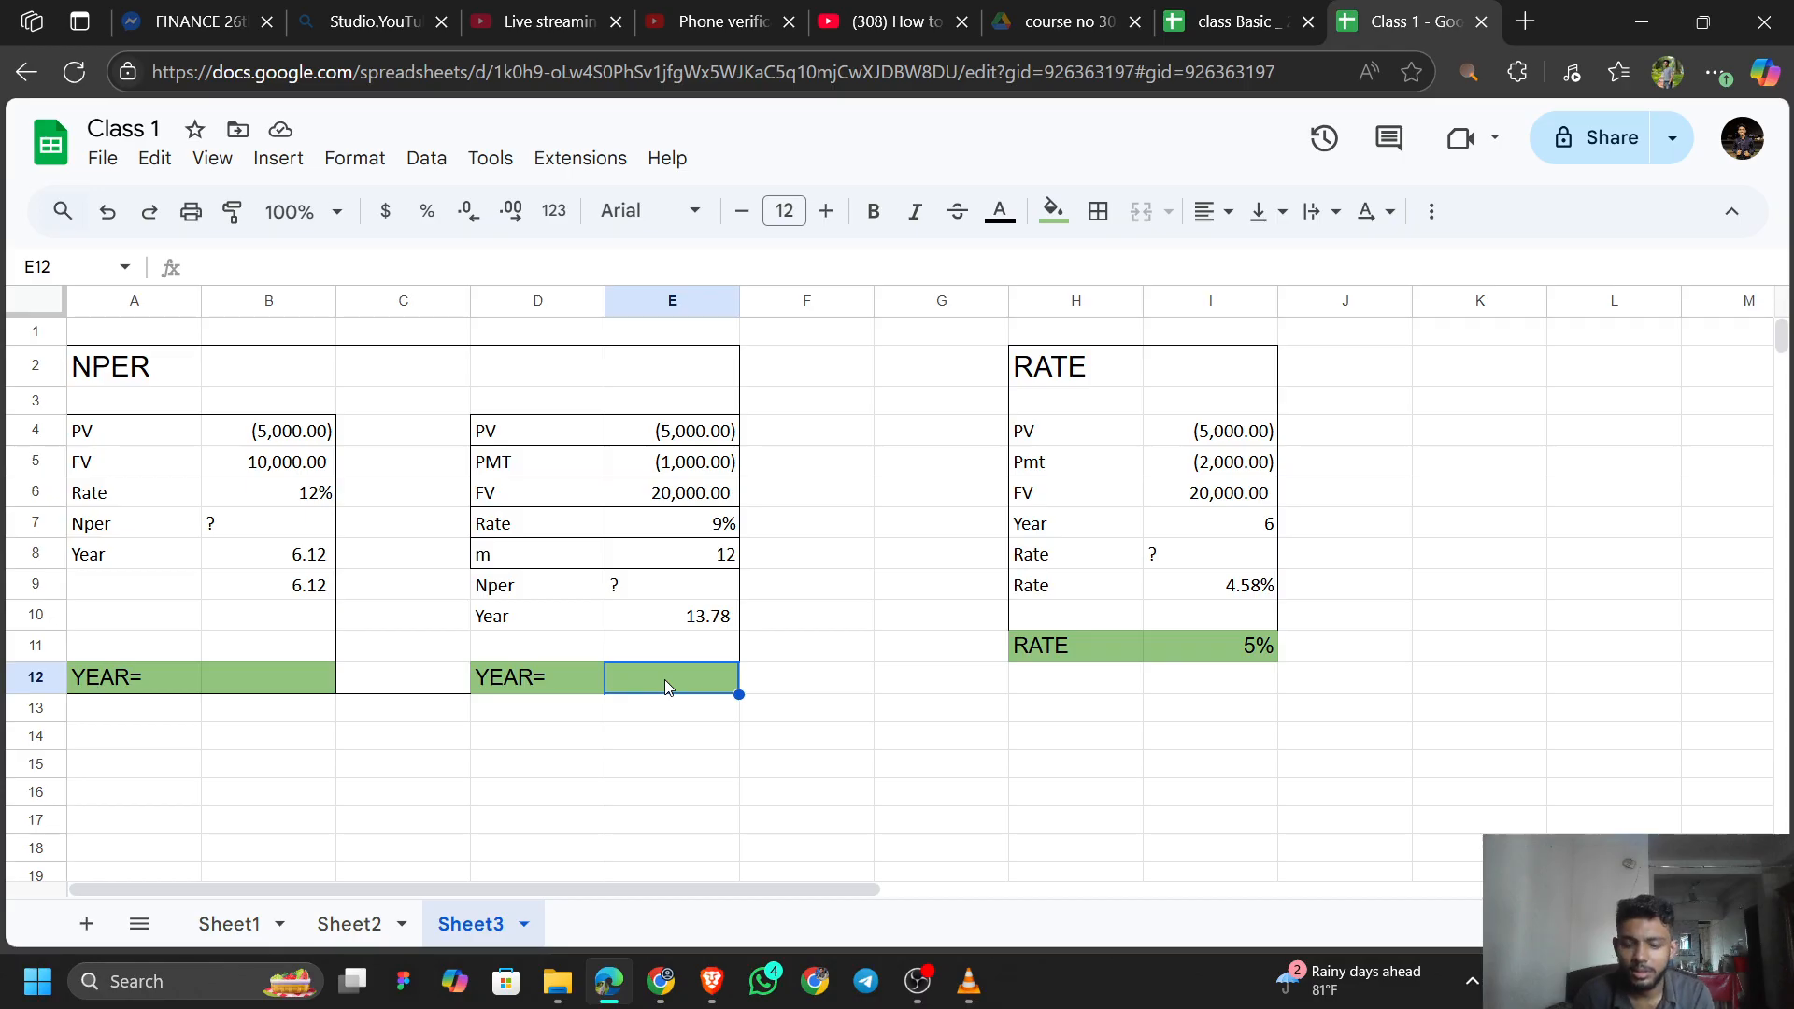
type("=")
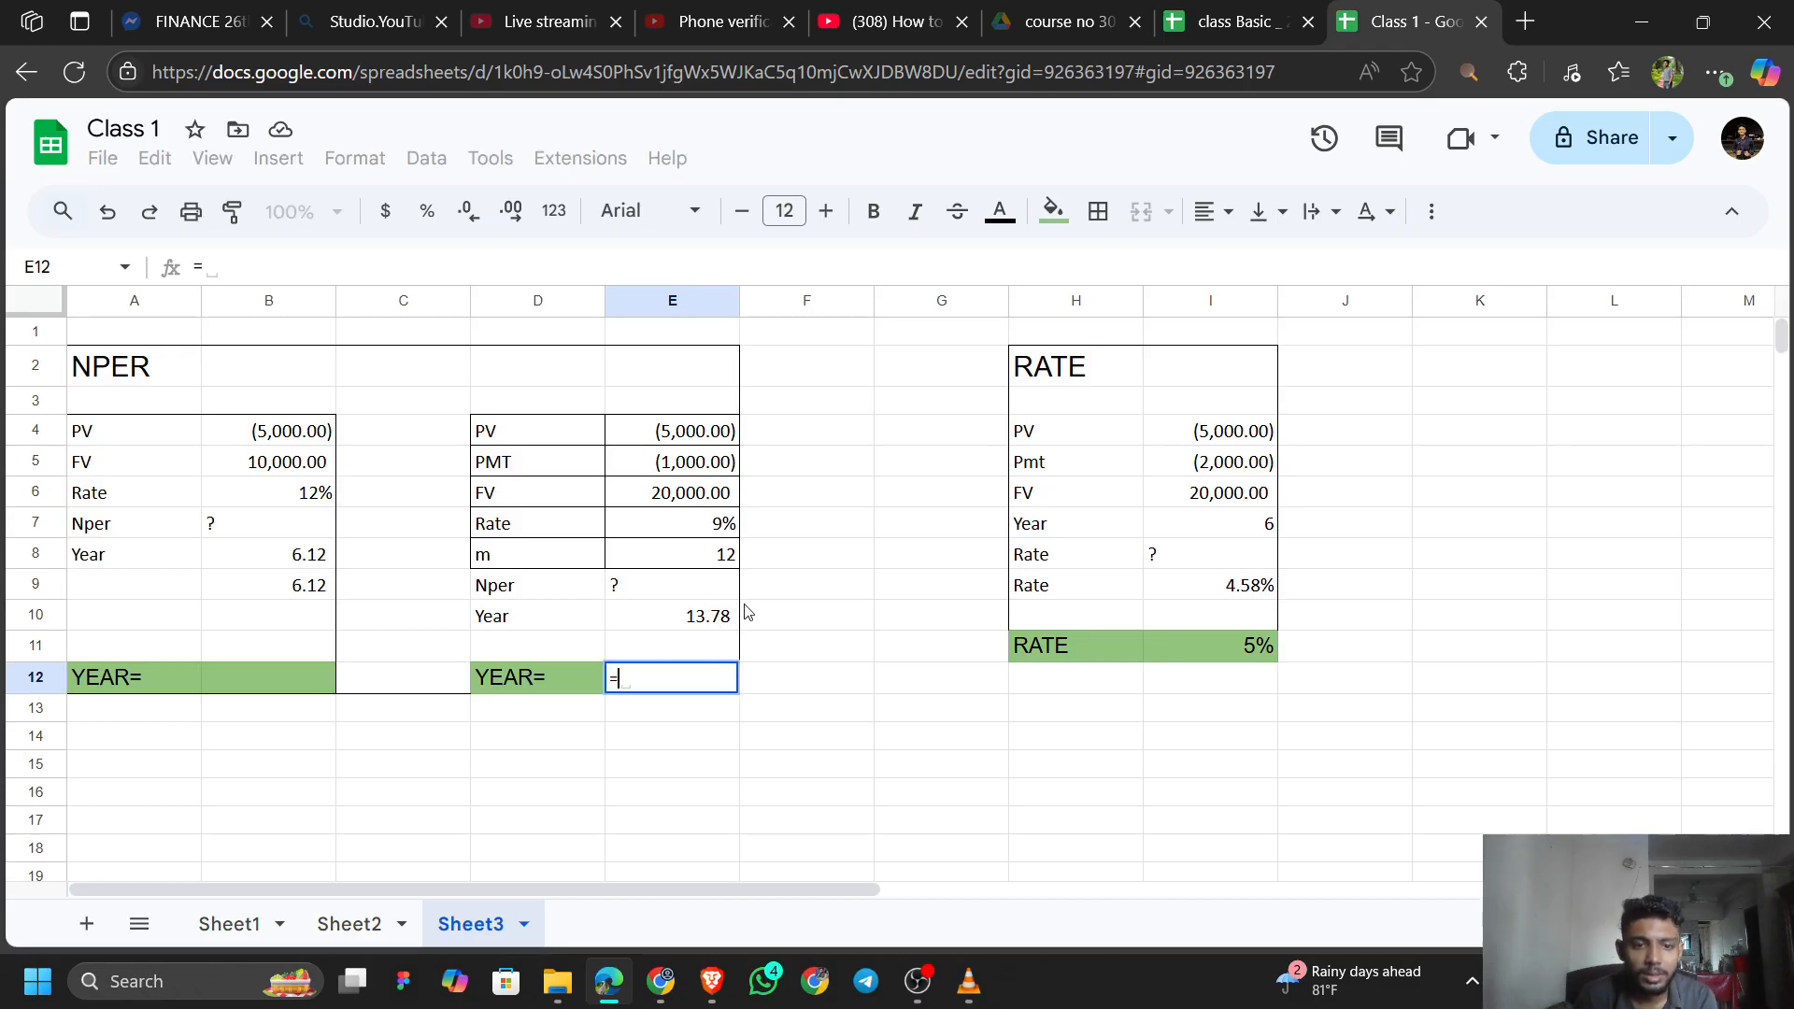
type("NPER")
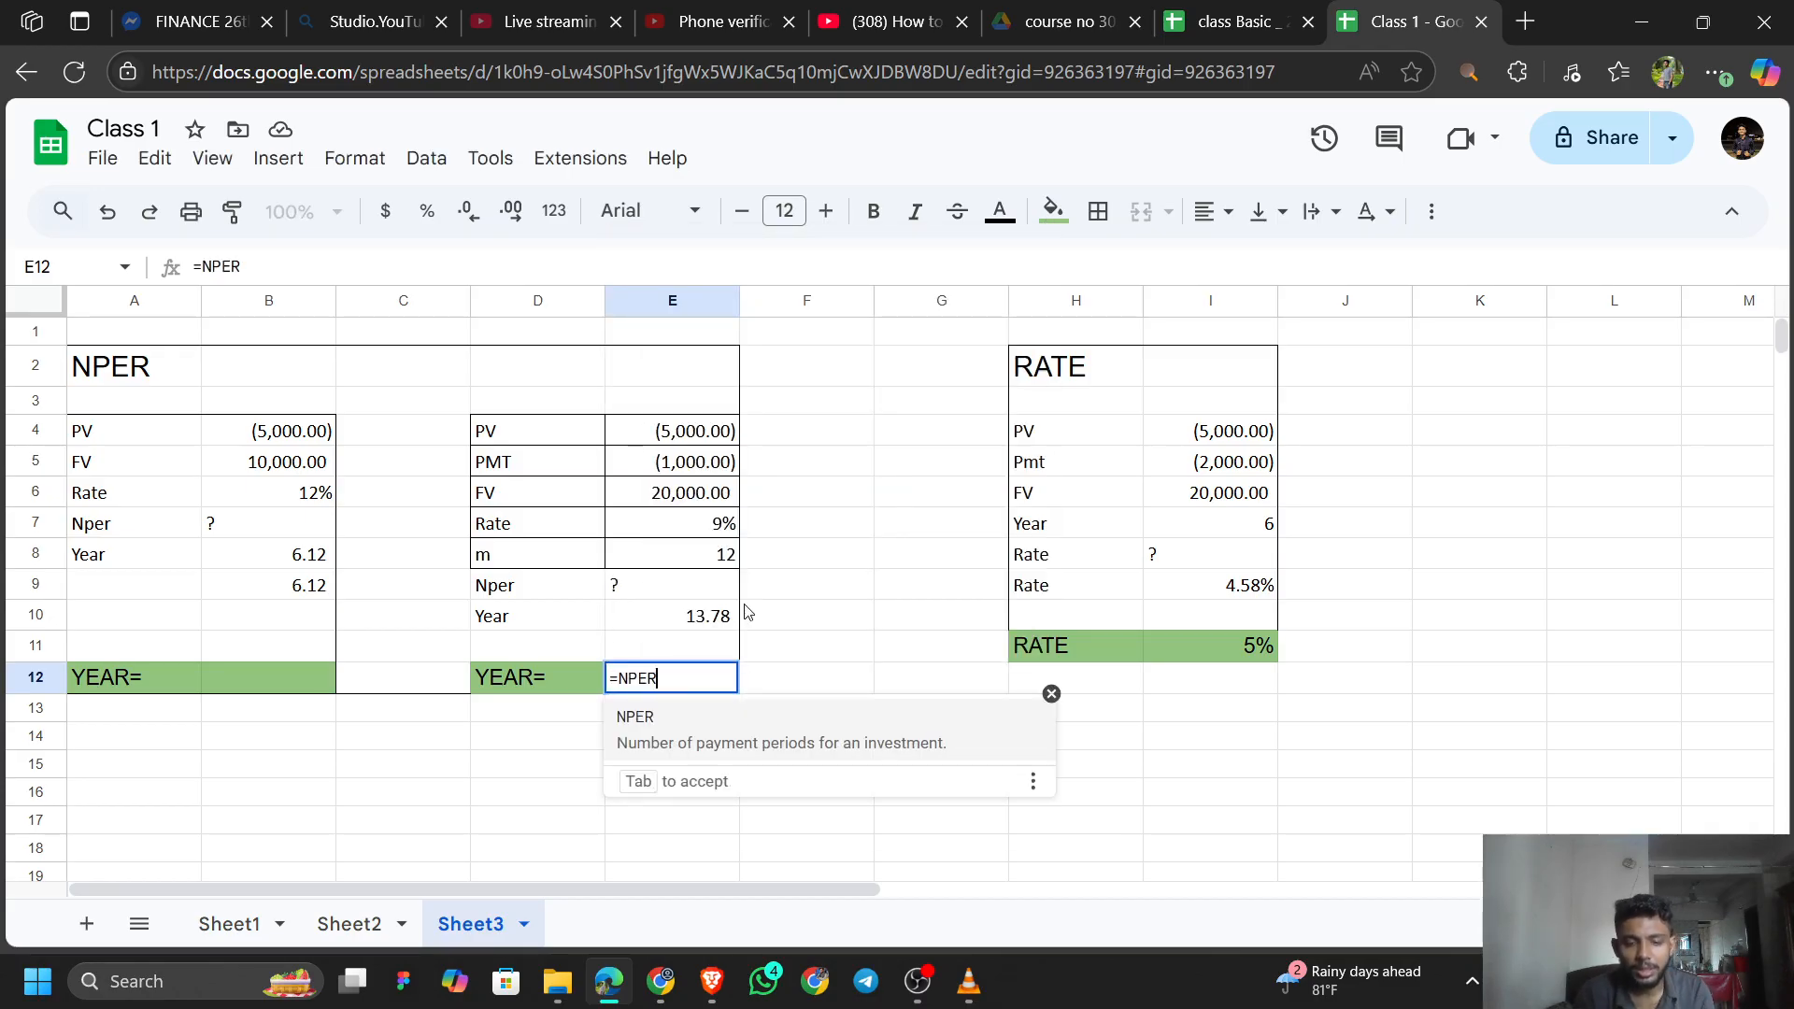
type("(")
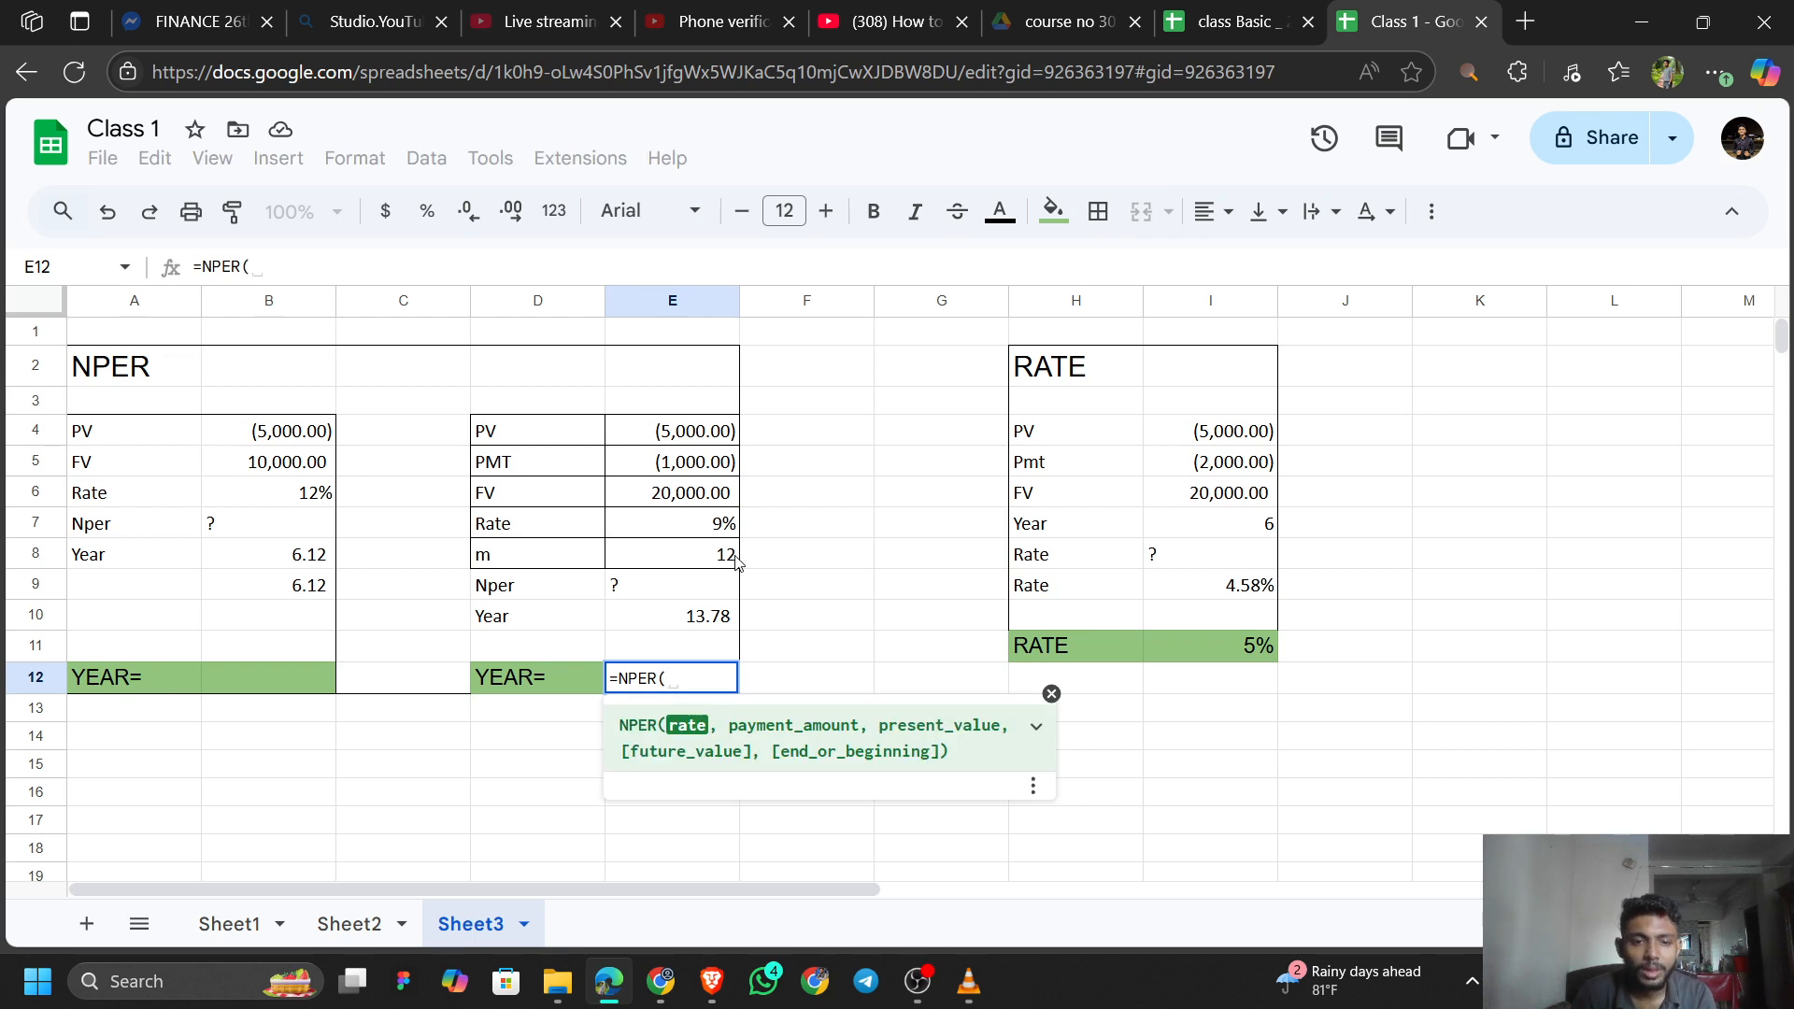
left_click(689, 531)
type(",")
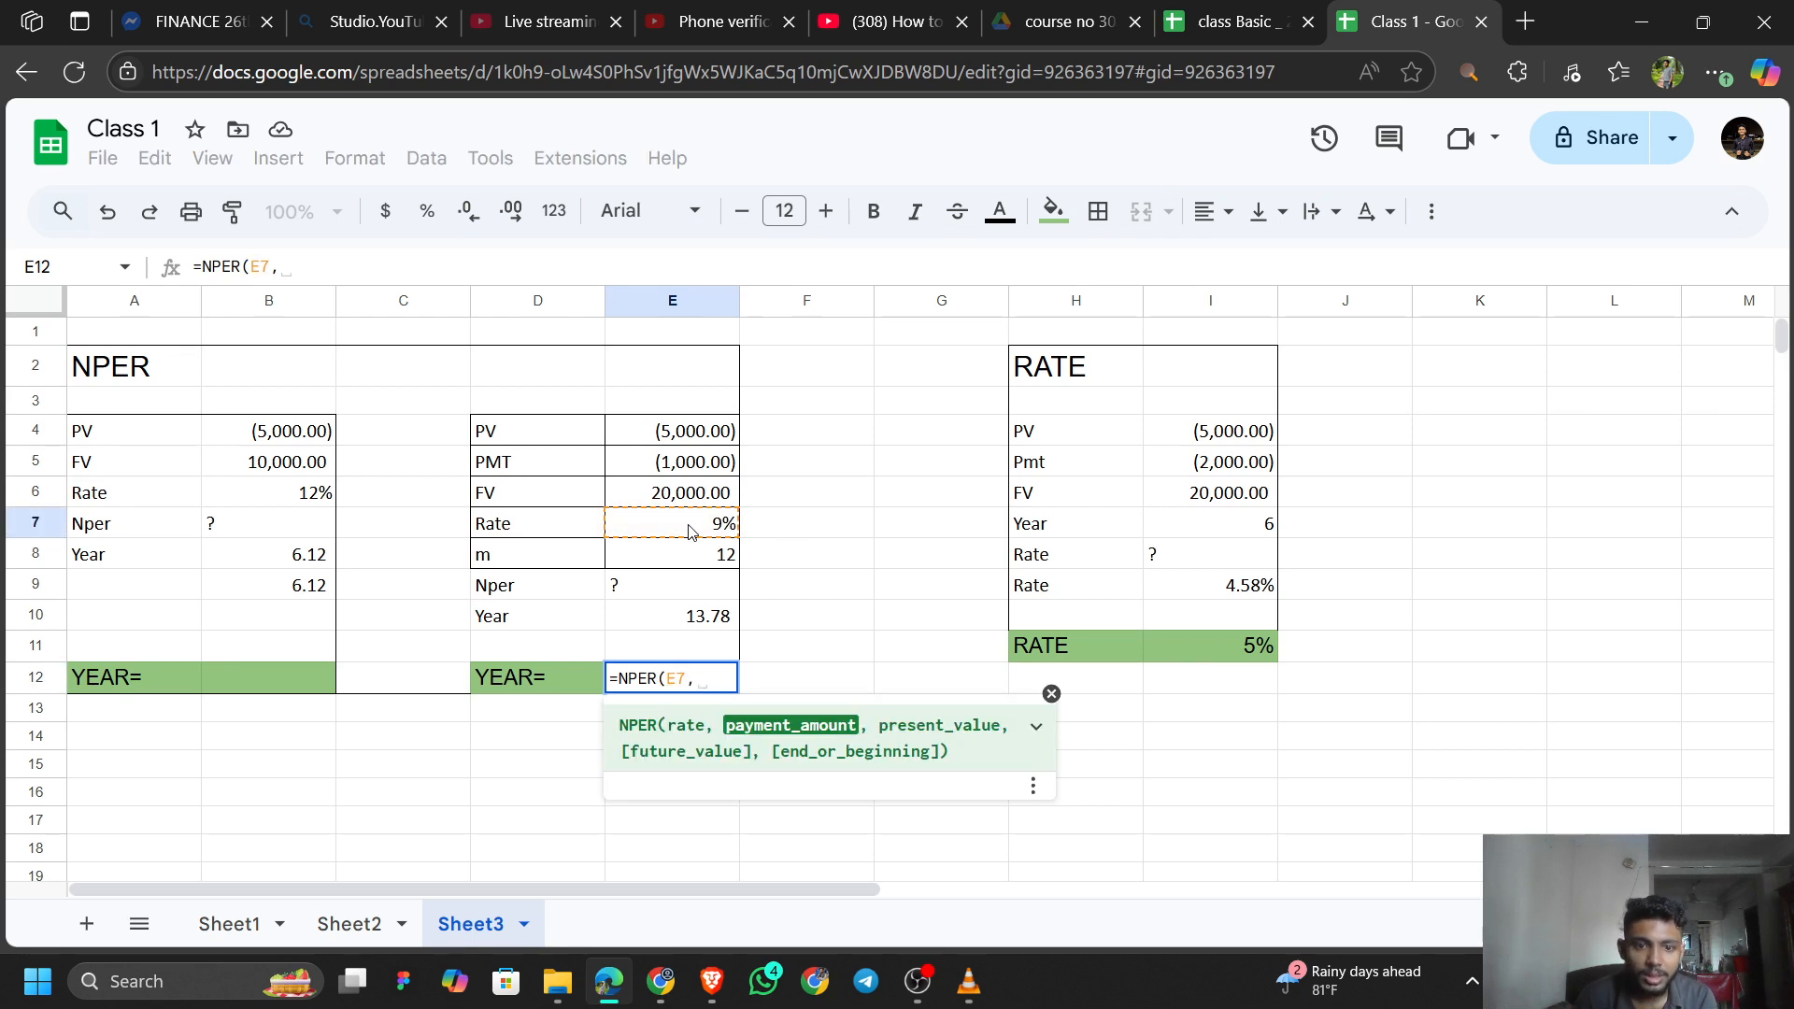
left_click(641, 467)
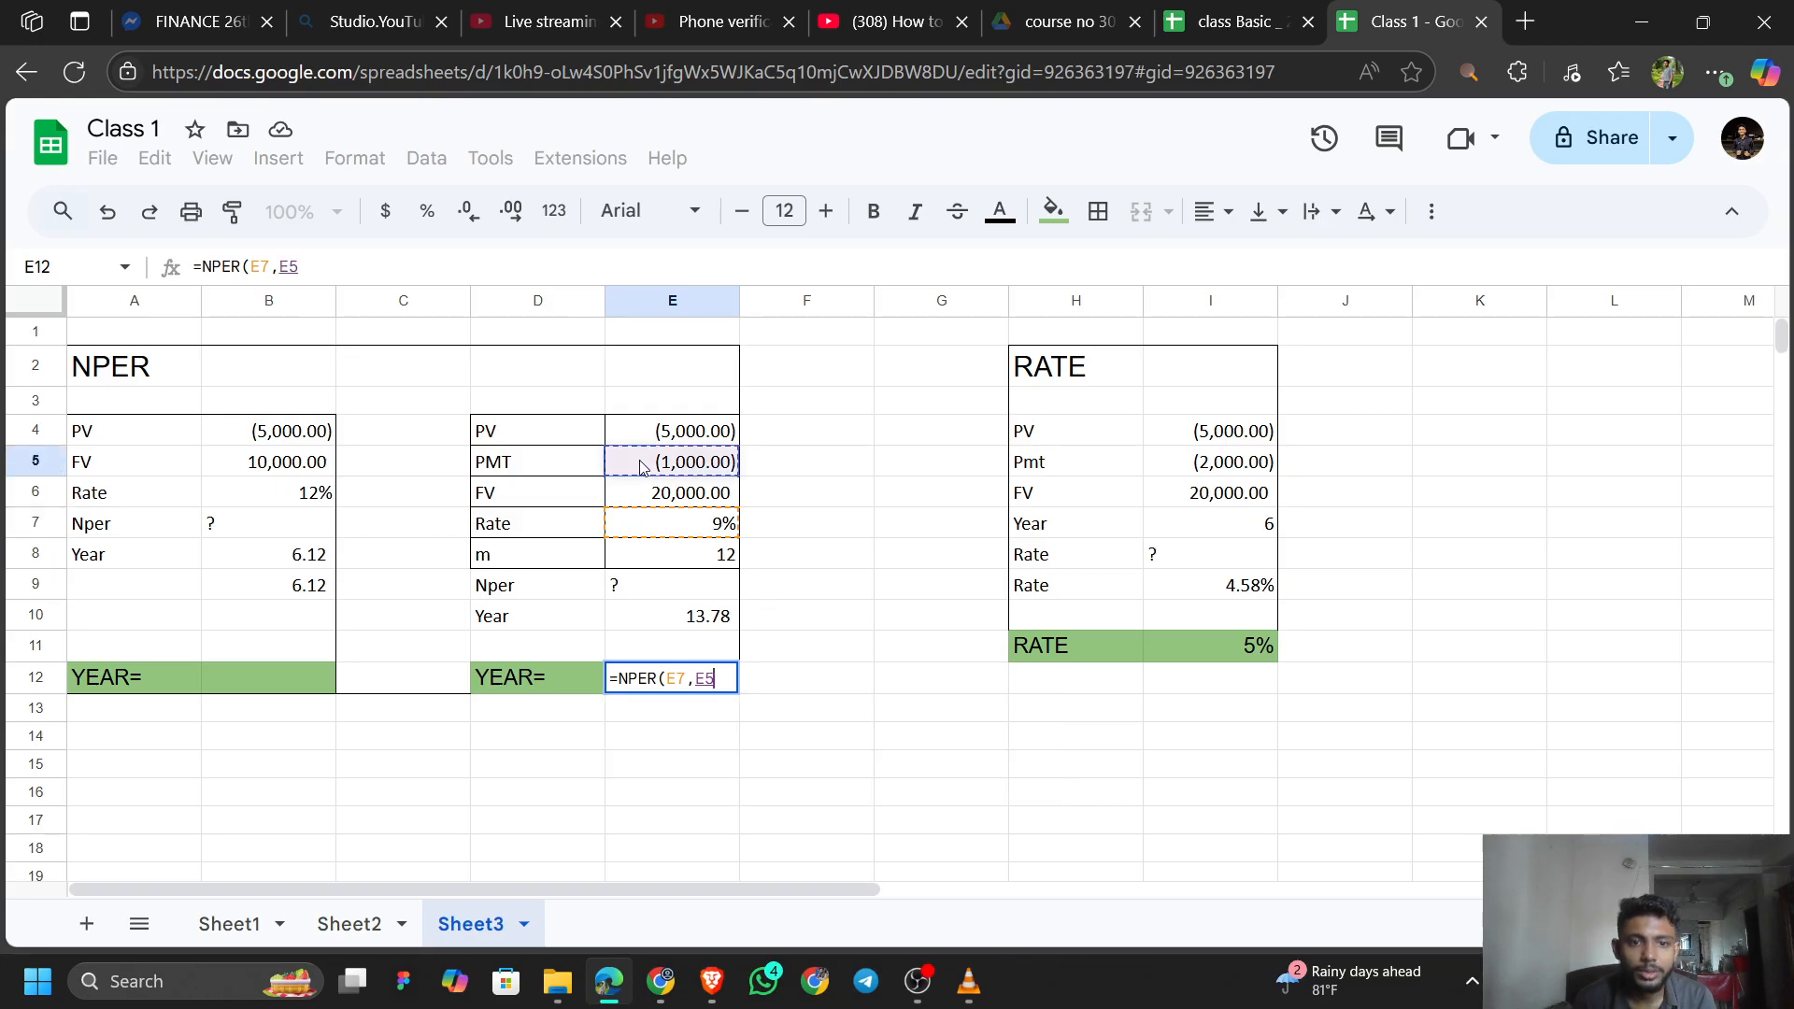
type(",")
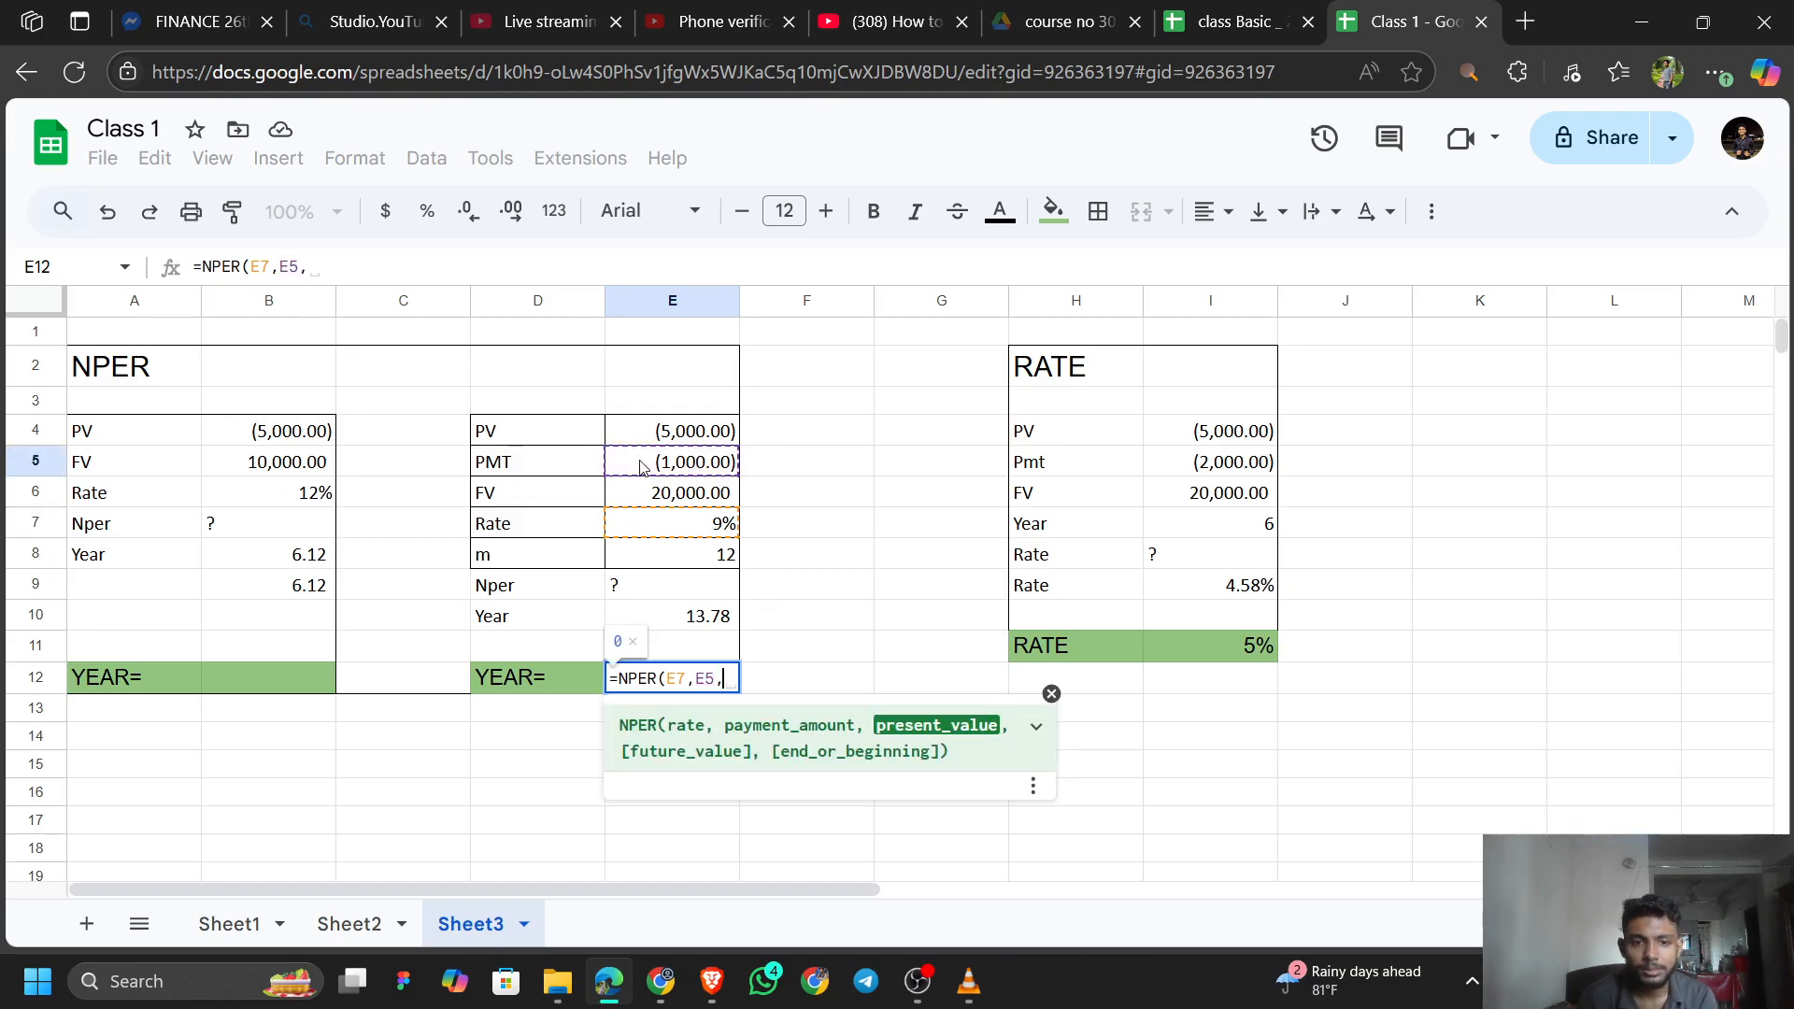
Complete the E12 formula with present value E4, future value E6 and end-or-beginning 0, giving =NPER(E7,E5,E4,E6,0).
left_click(694, 432)
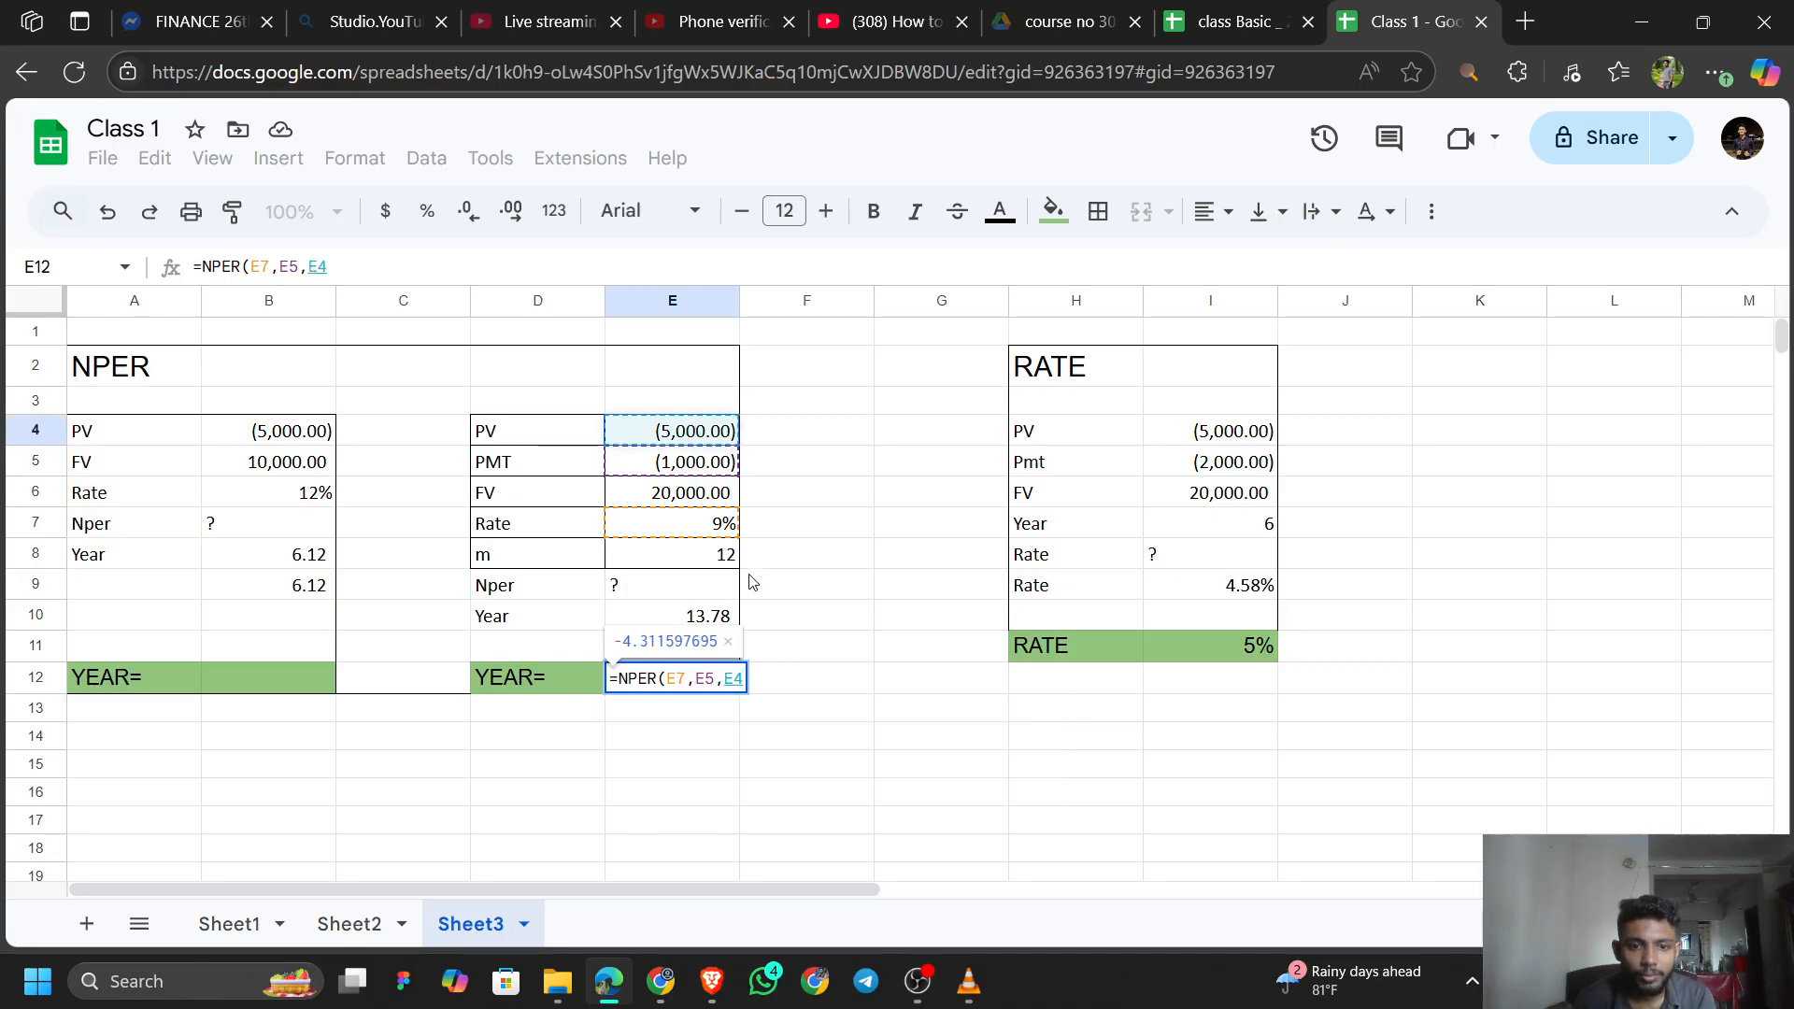
type(",")
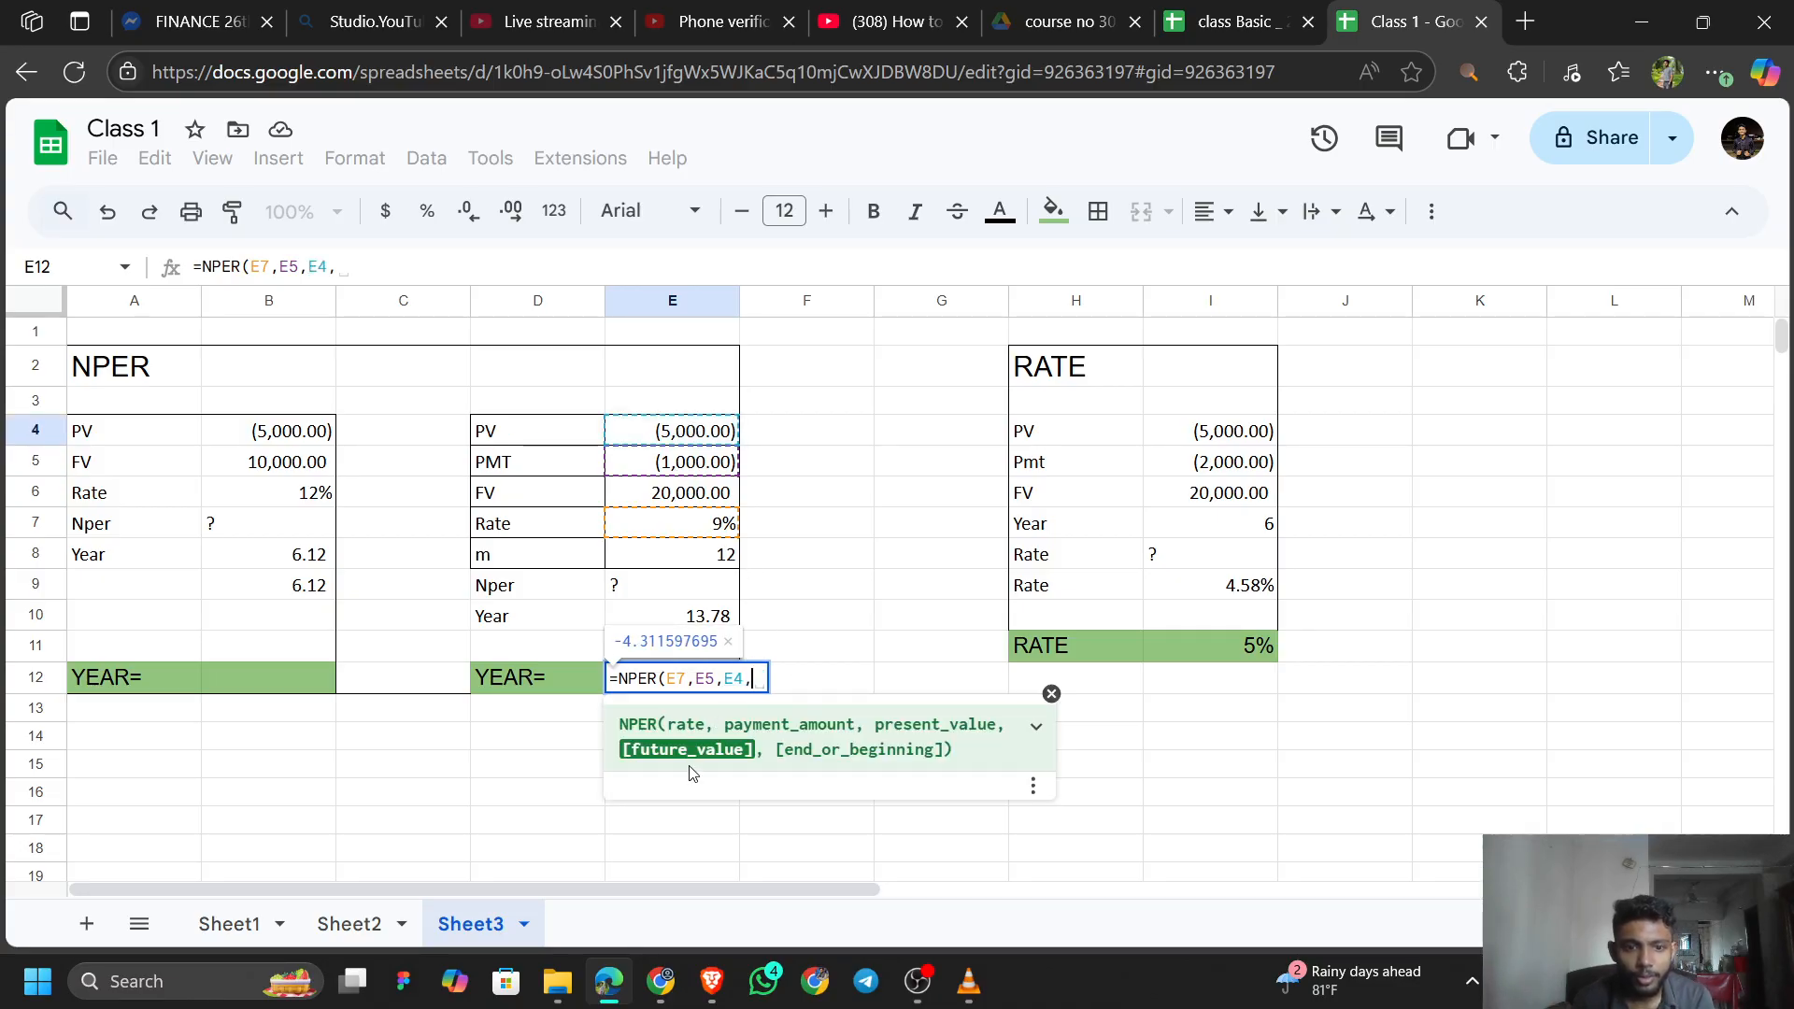
left_click(677, 505)
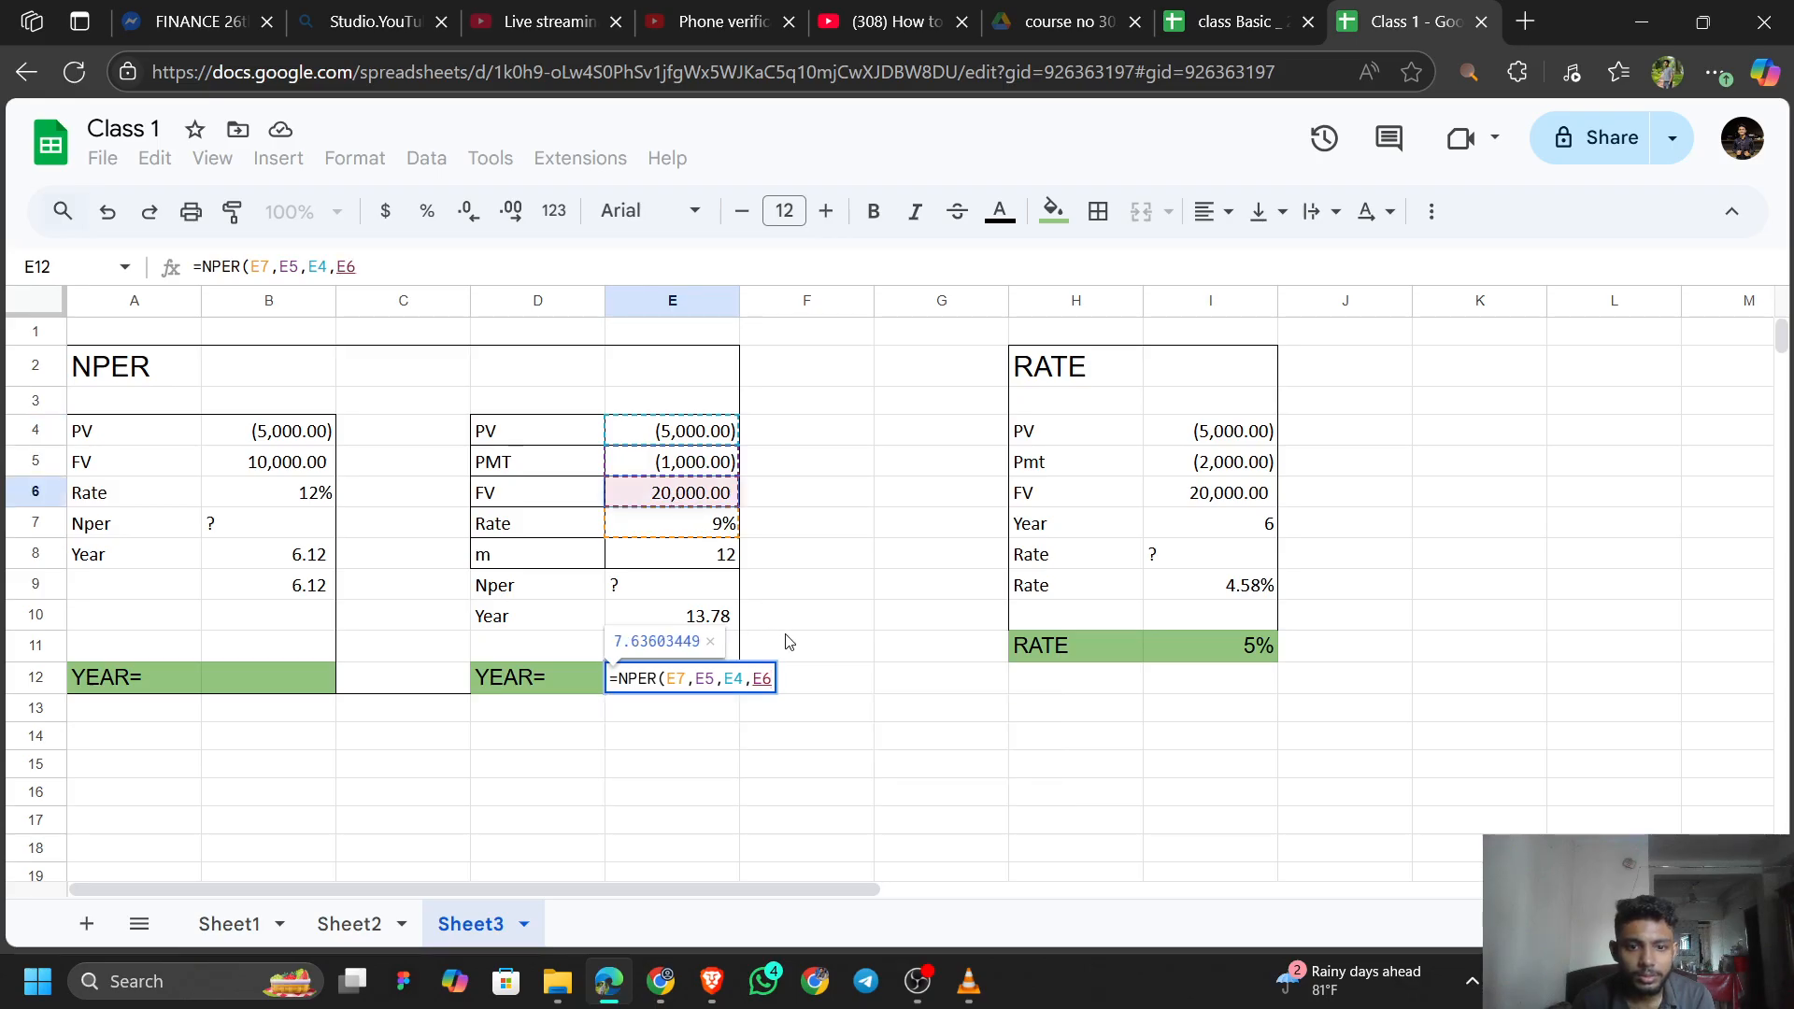
type(",")
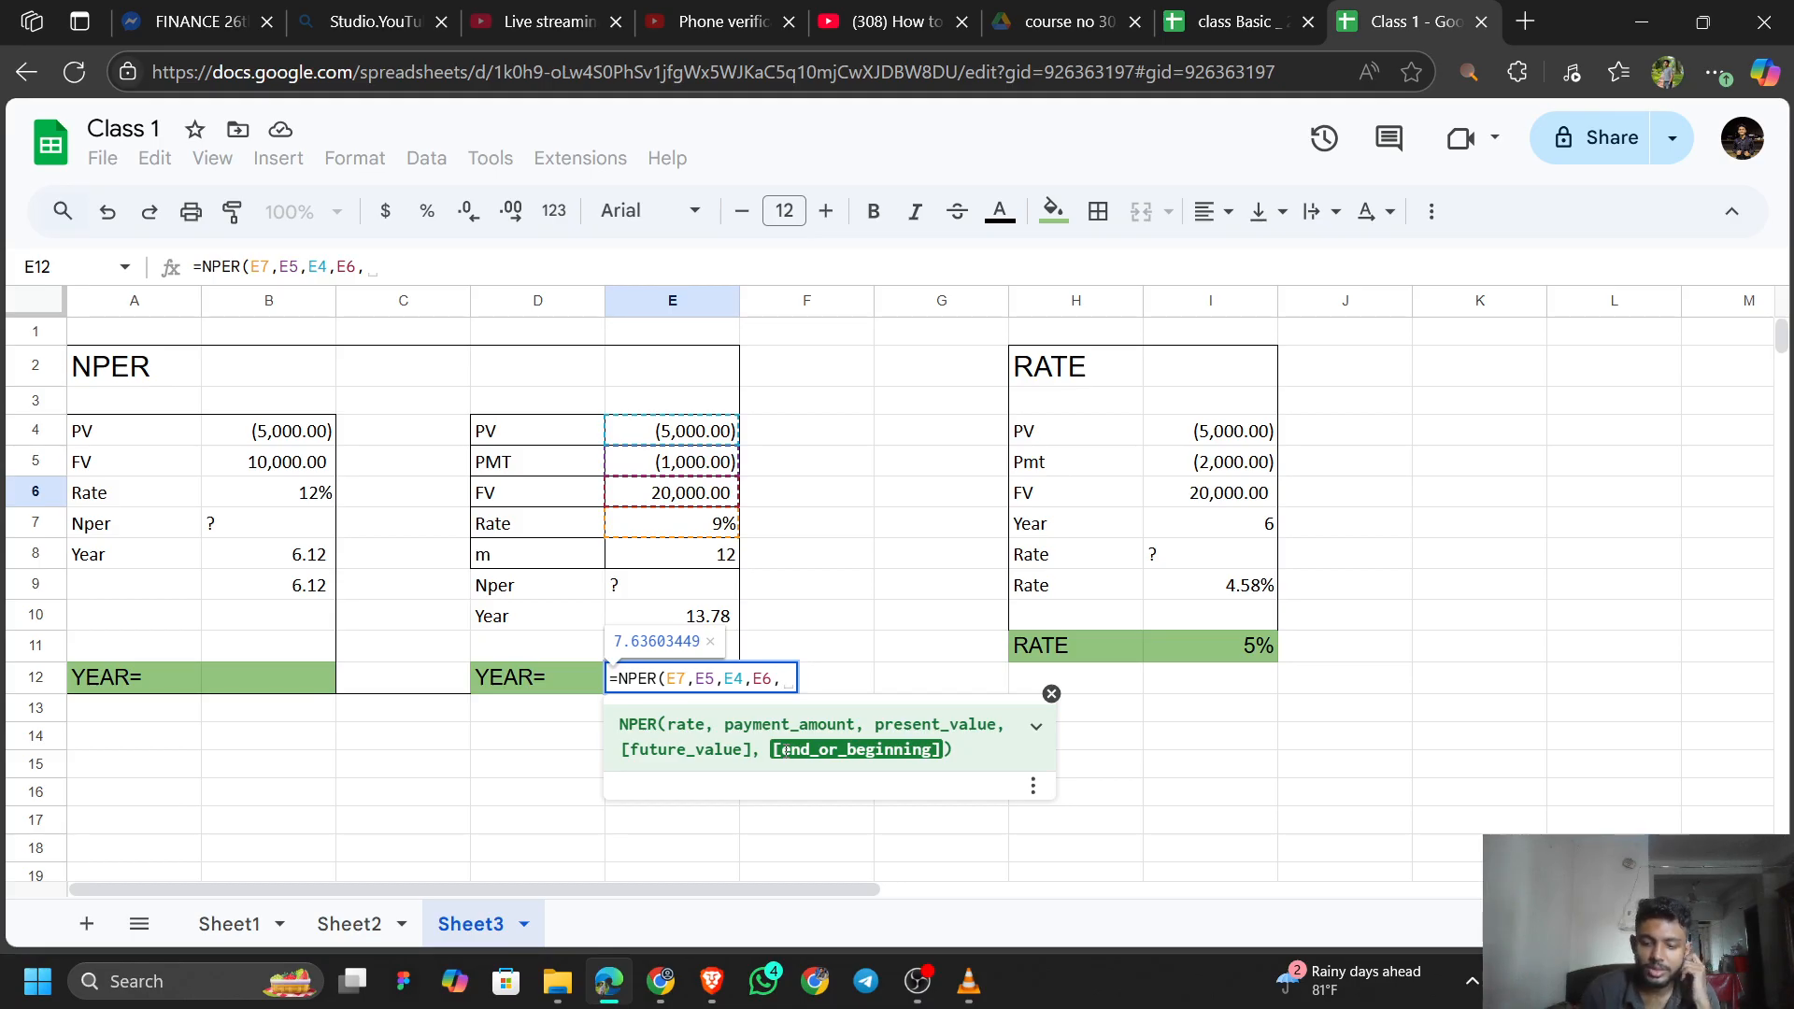
type("0")
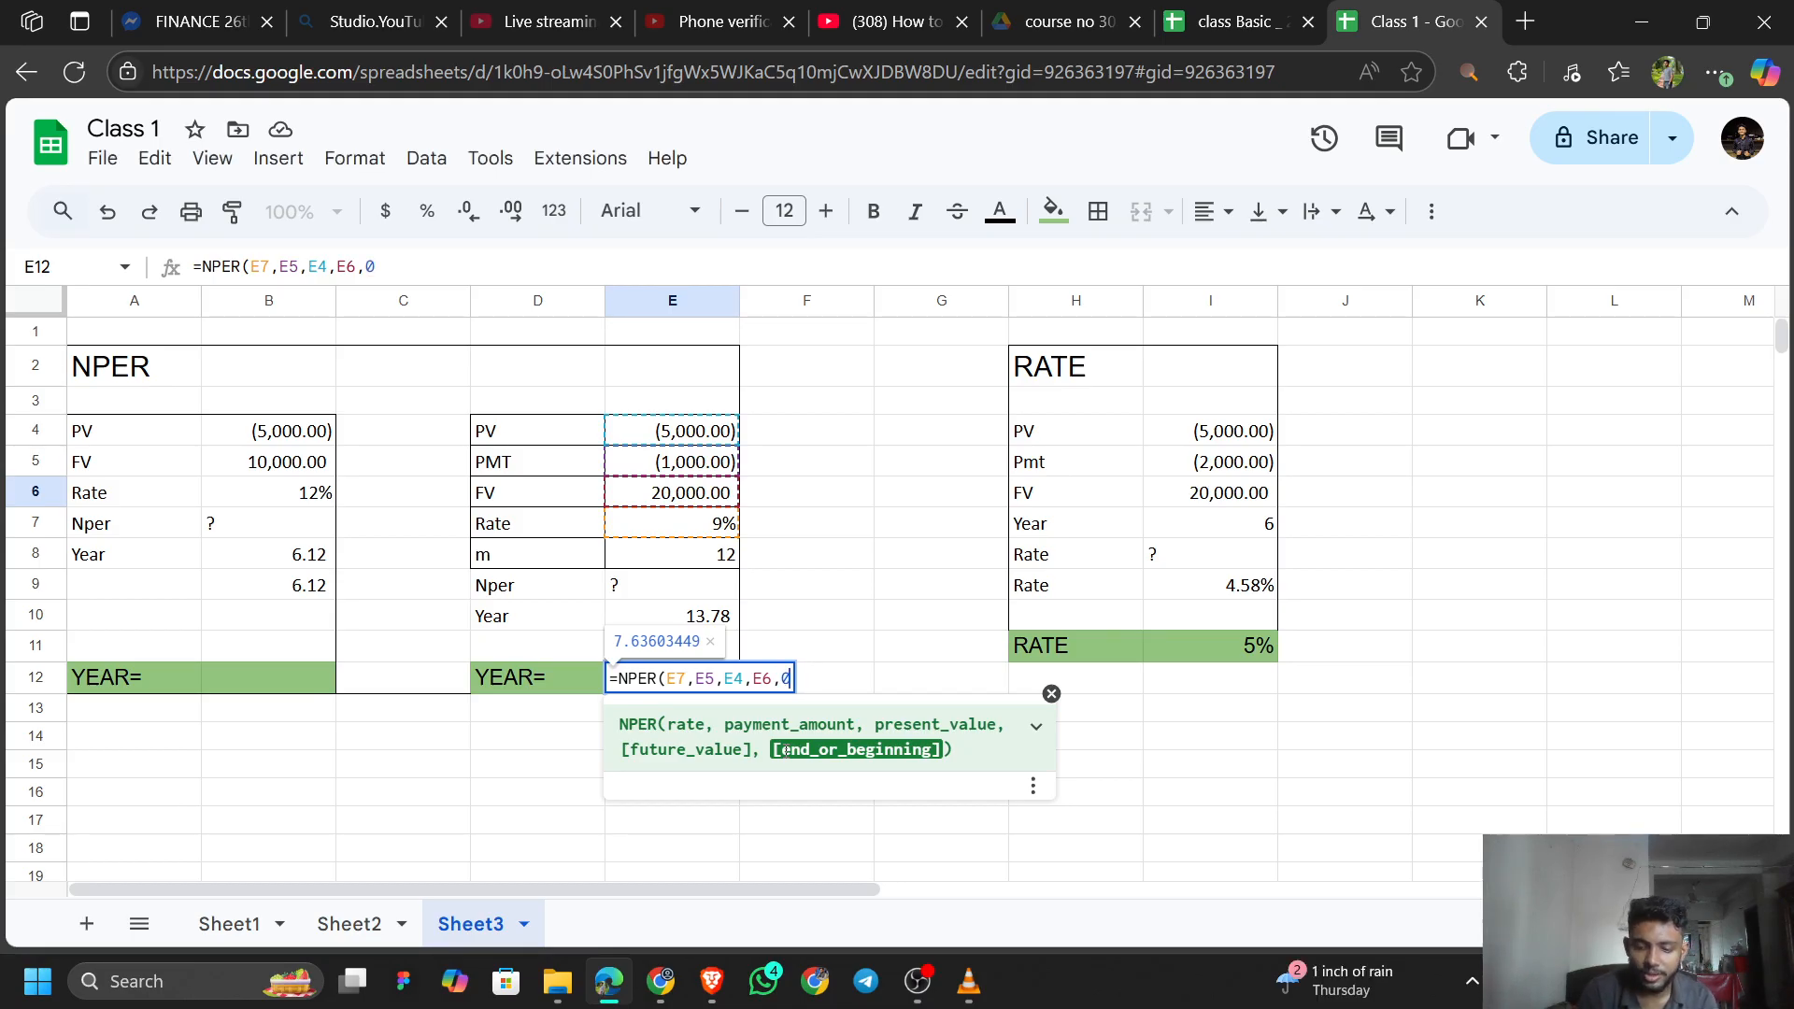
type(")")
key("Return")
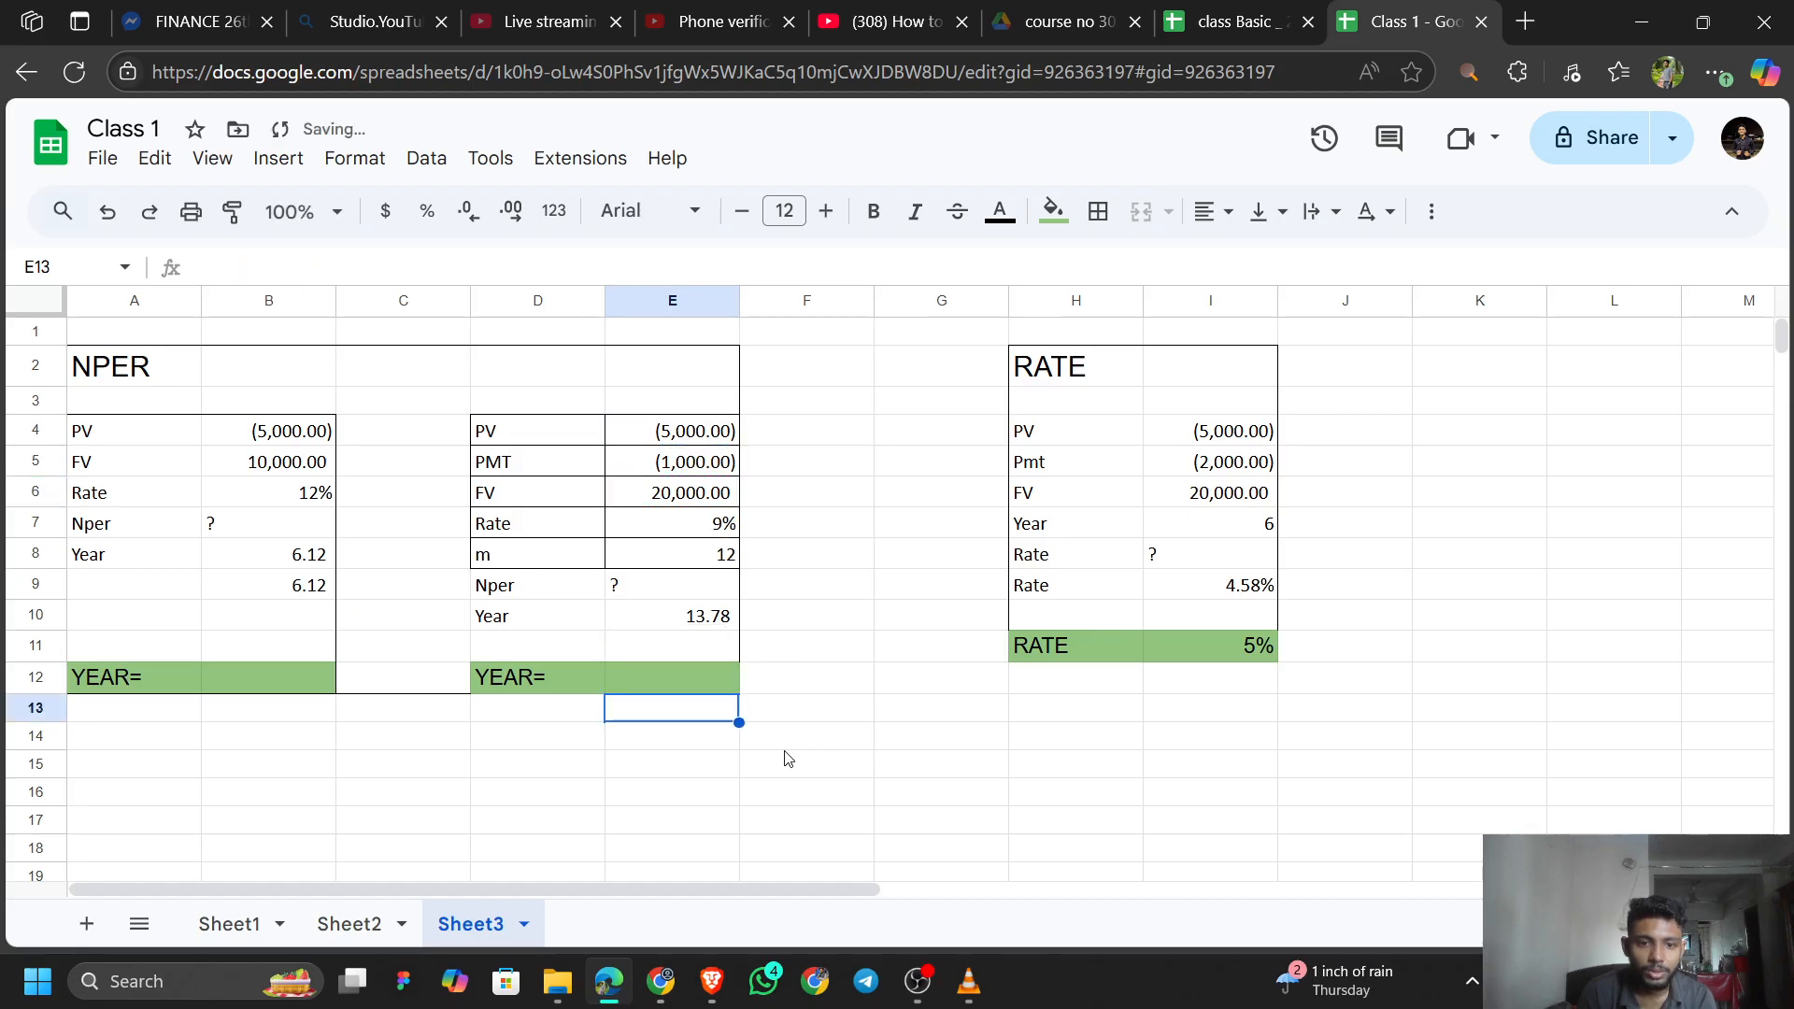
Compare the NPER result in E12 with the Year value in E10.
key("Up")
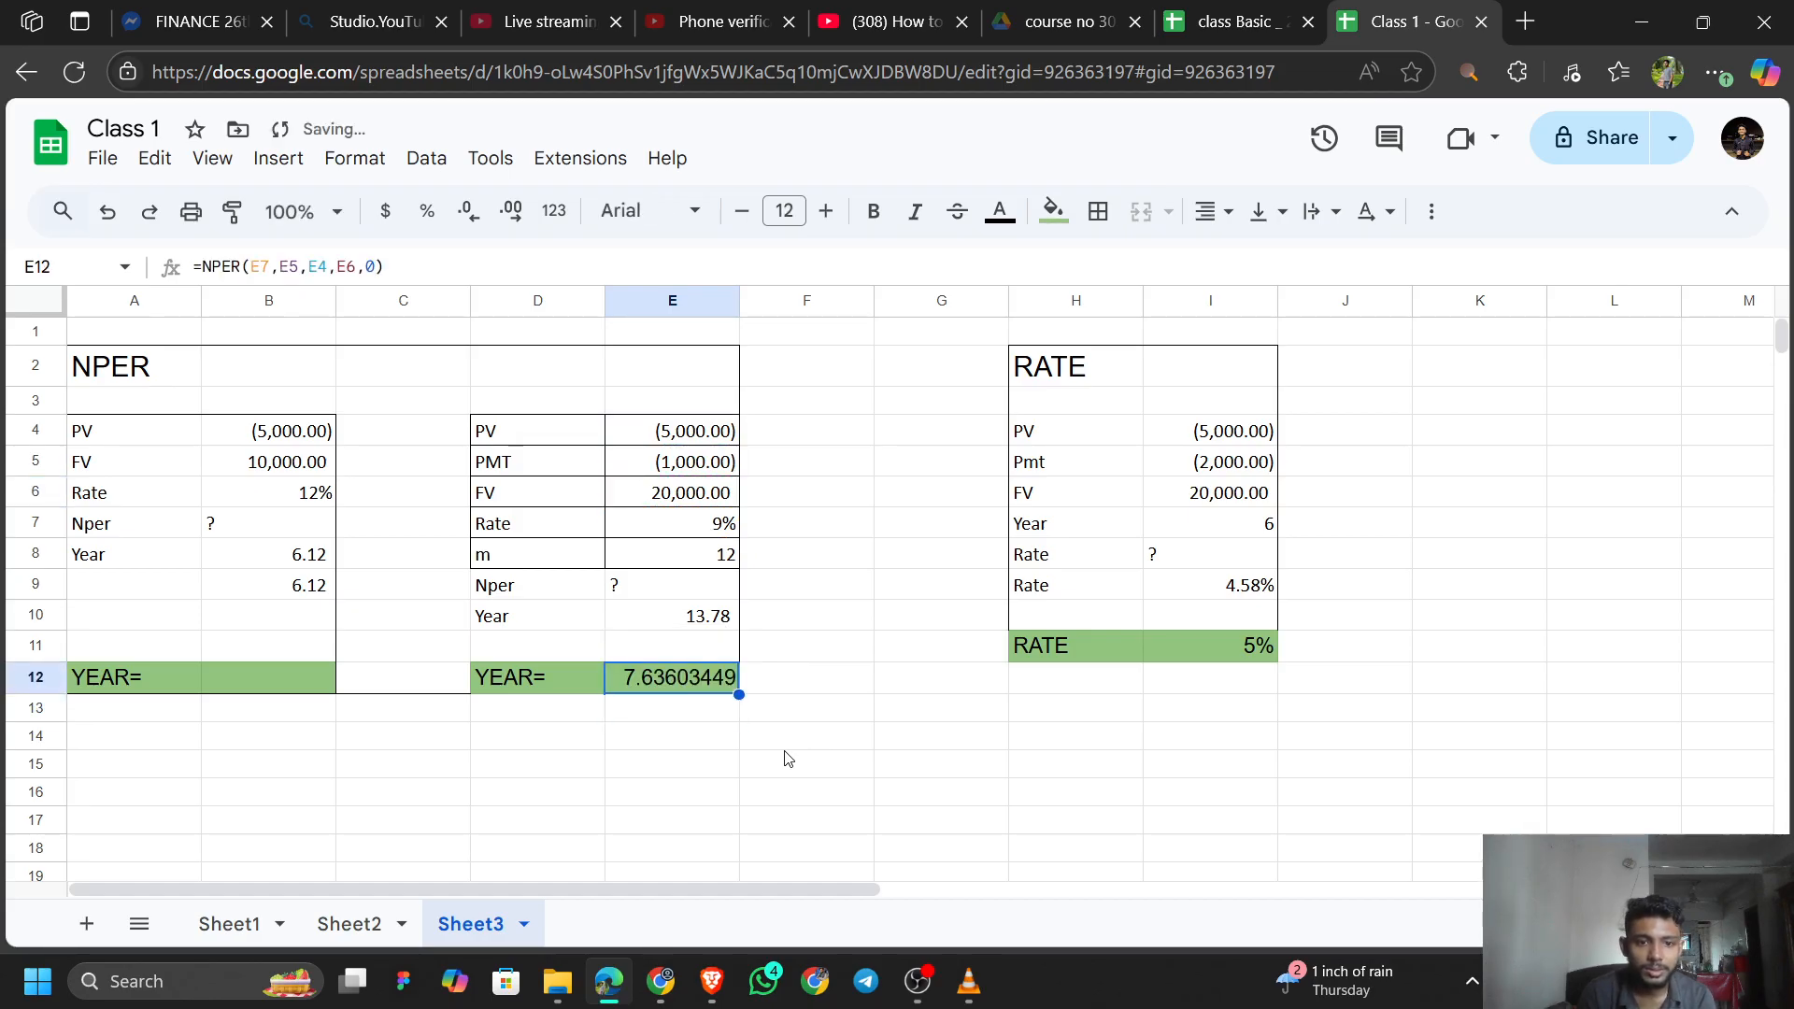
key("Up")
key("Down")
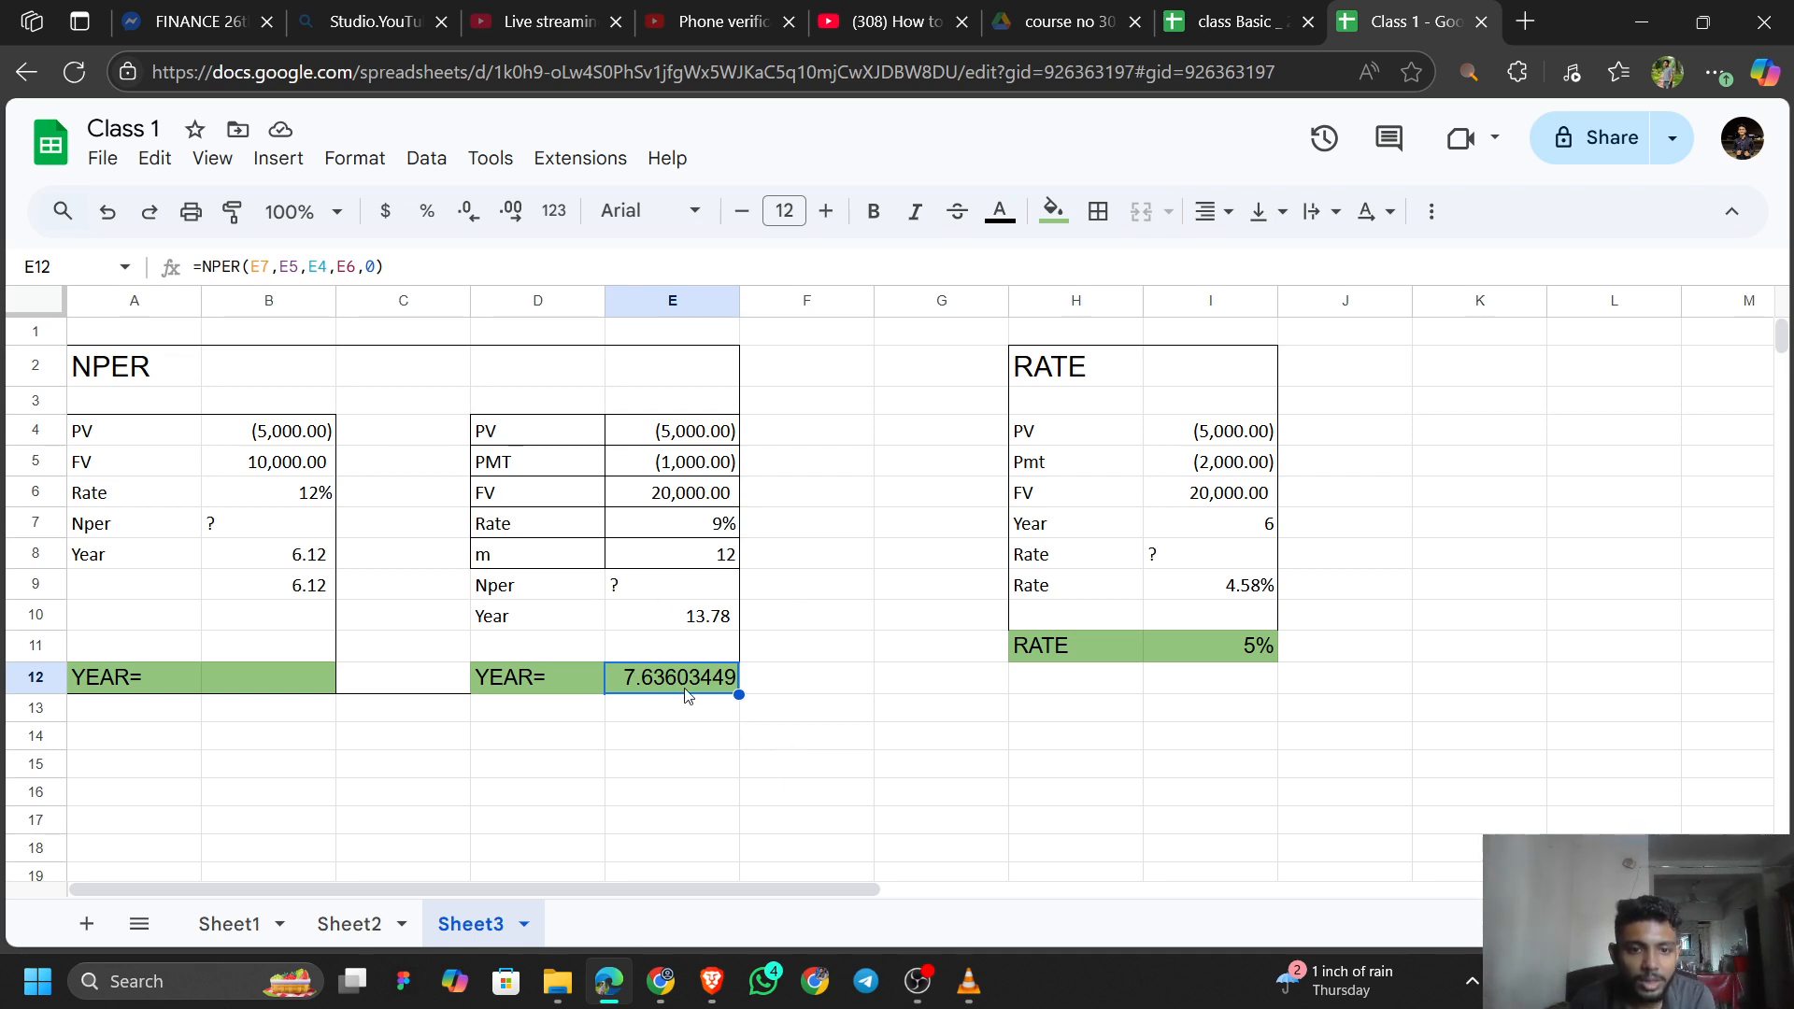
left_click(692, 613)
left_click(693, 707)
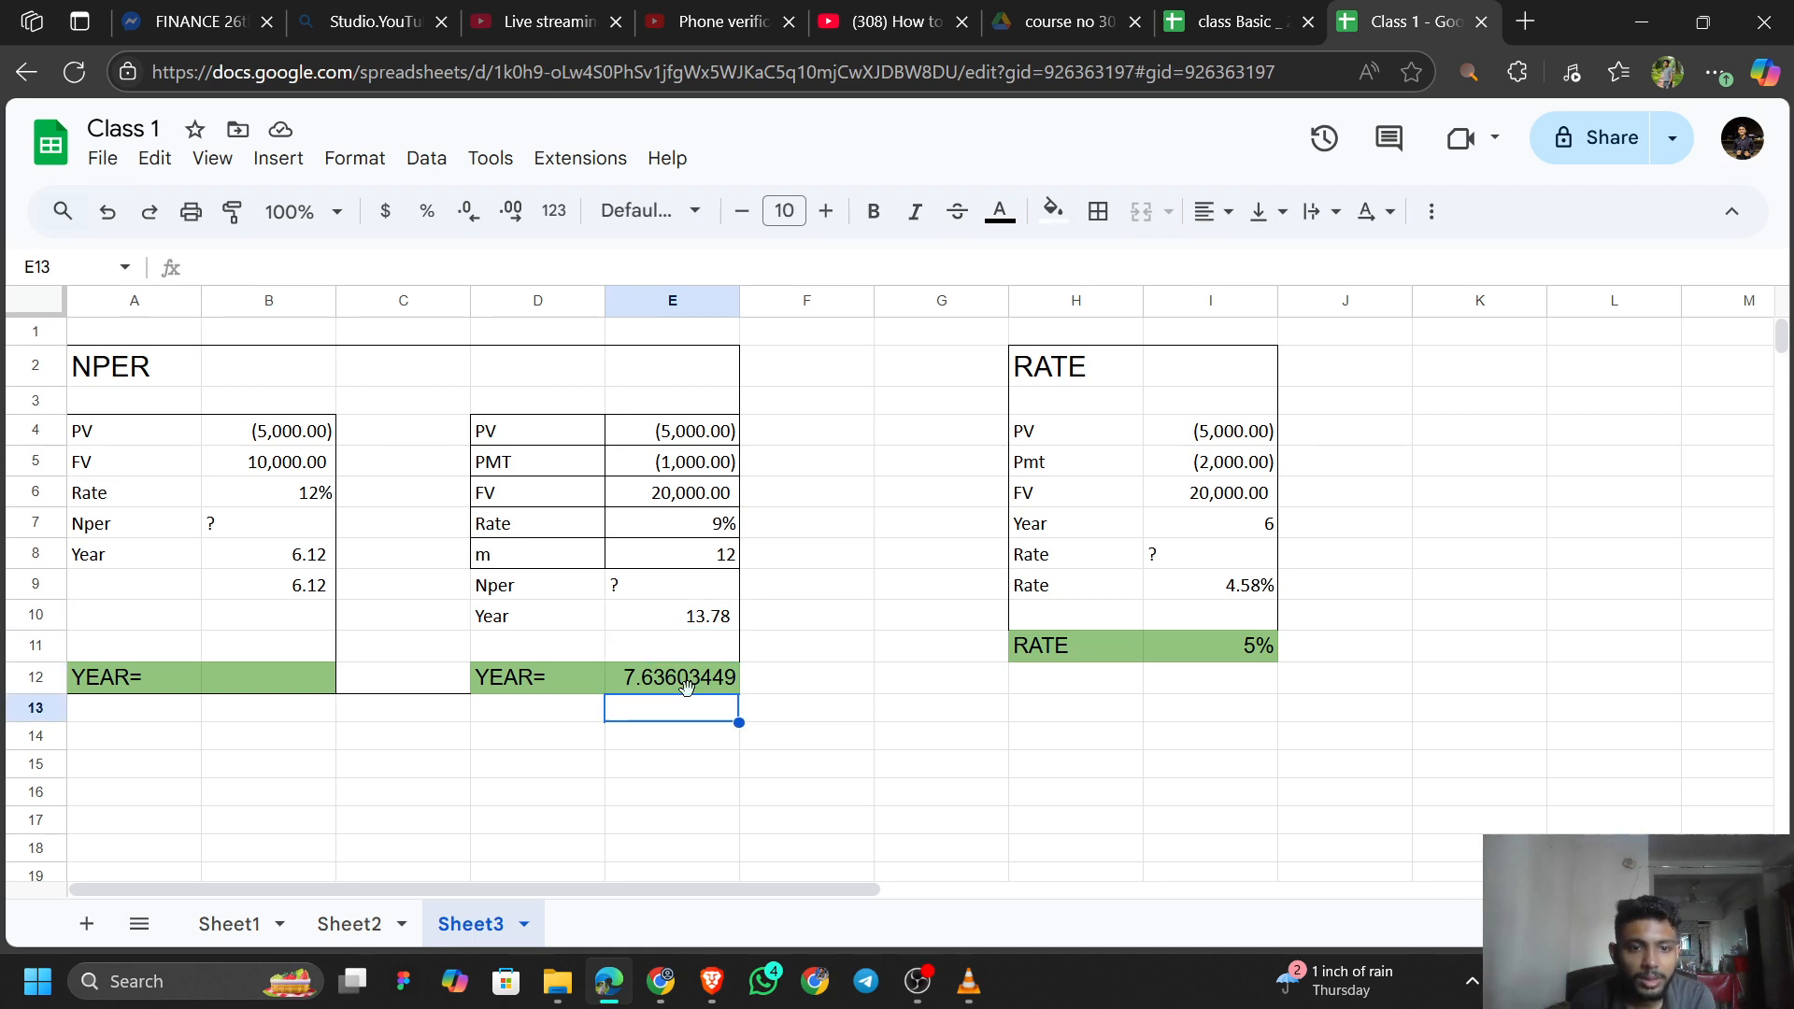
Start a second NPER formula in E13, below the YEAR result, using the monthly rate E7/E8 as the rate.
left_click(688, 686)
left_click(678, 719)
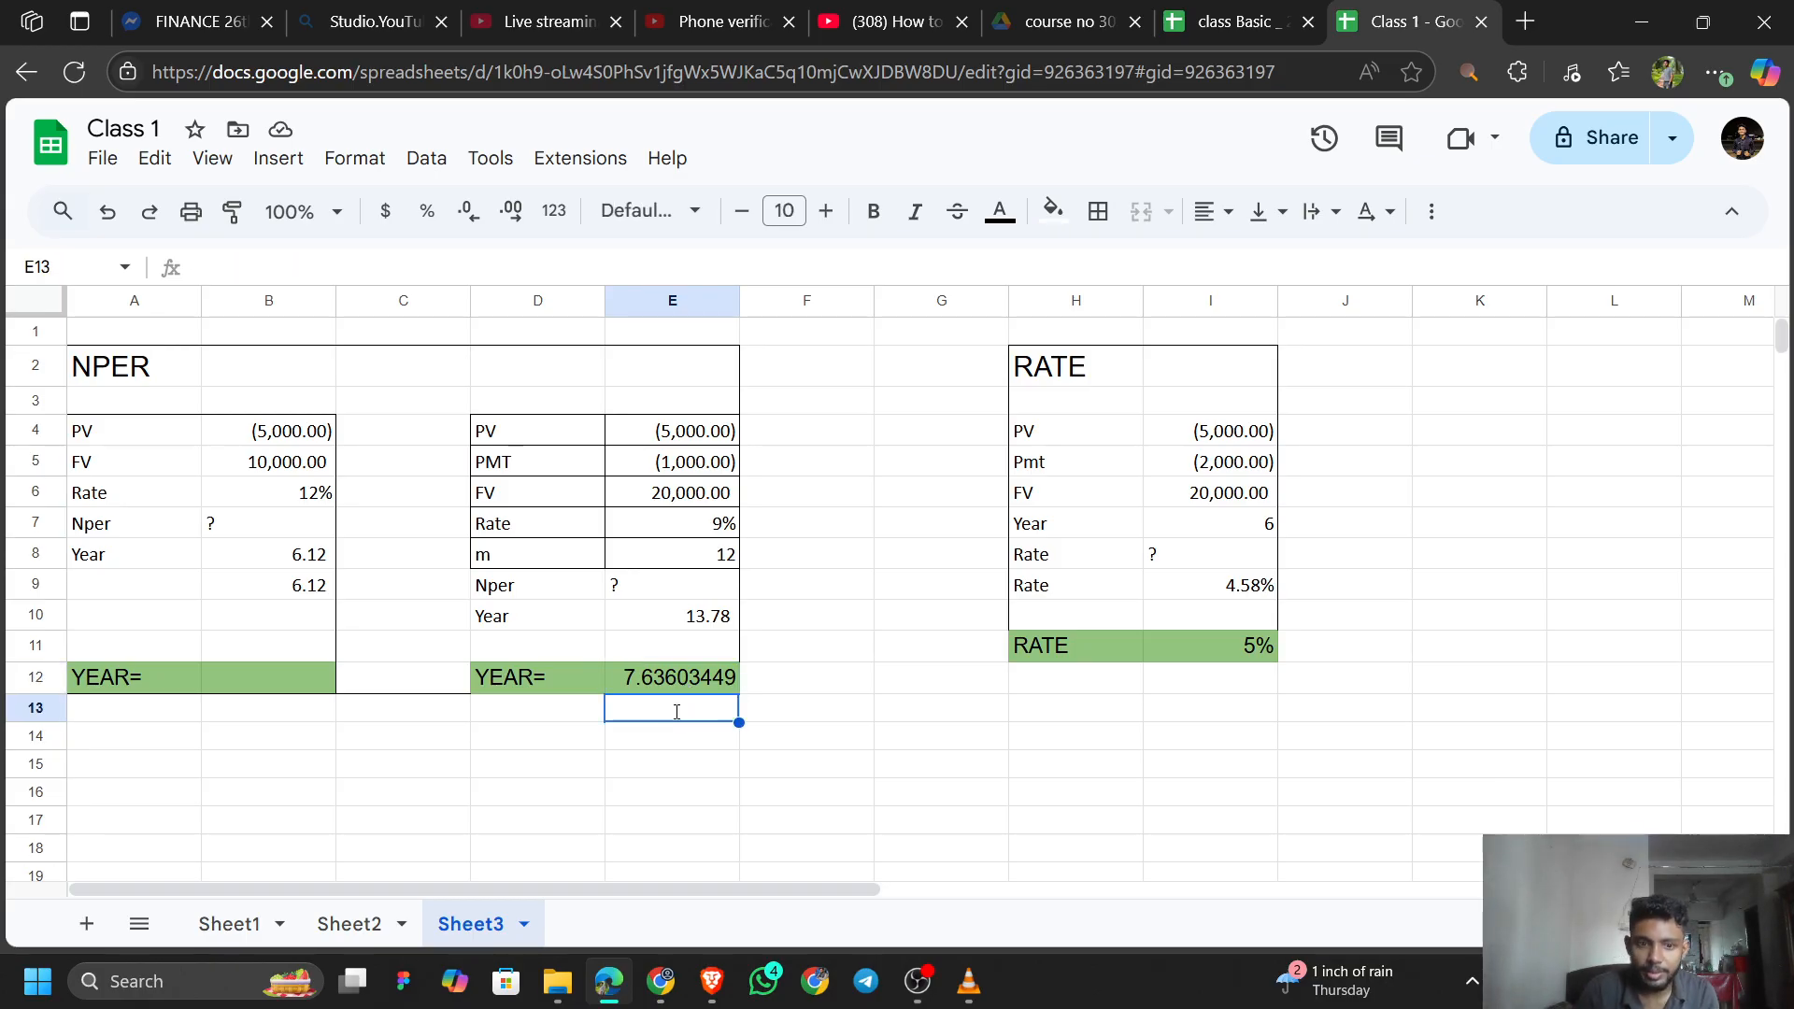
type("=")
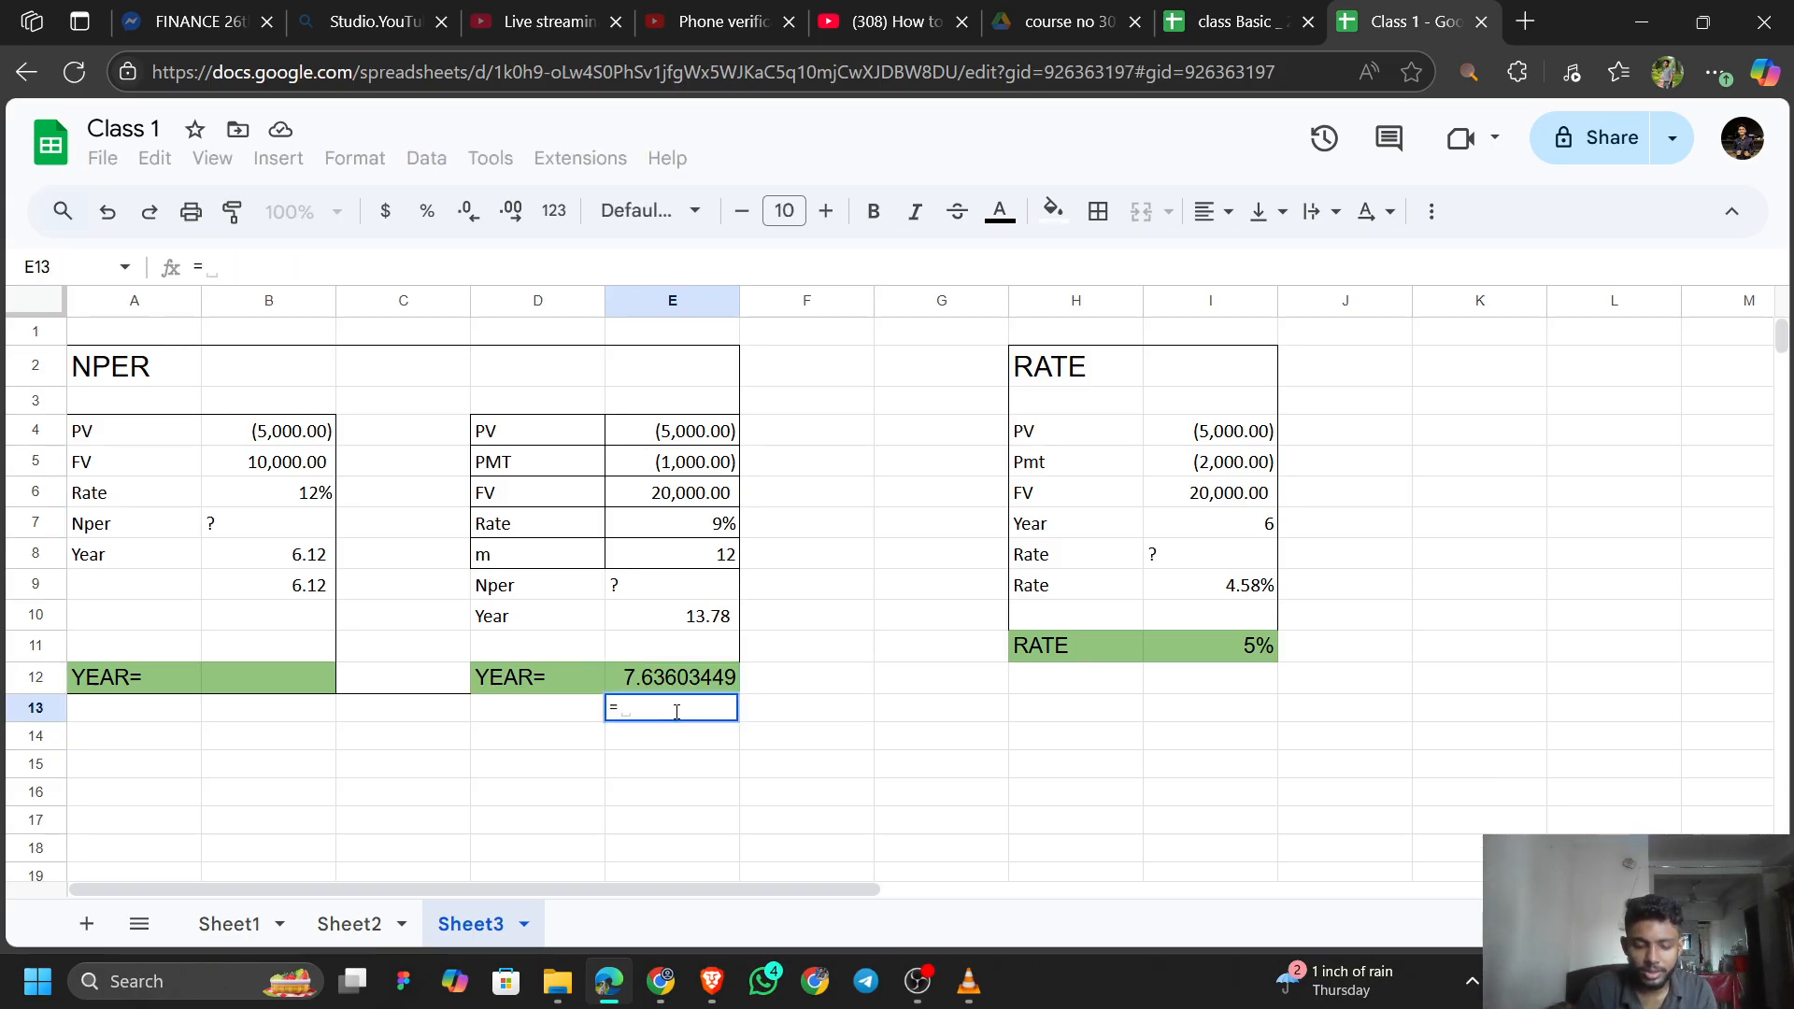
type("NPER")
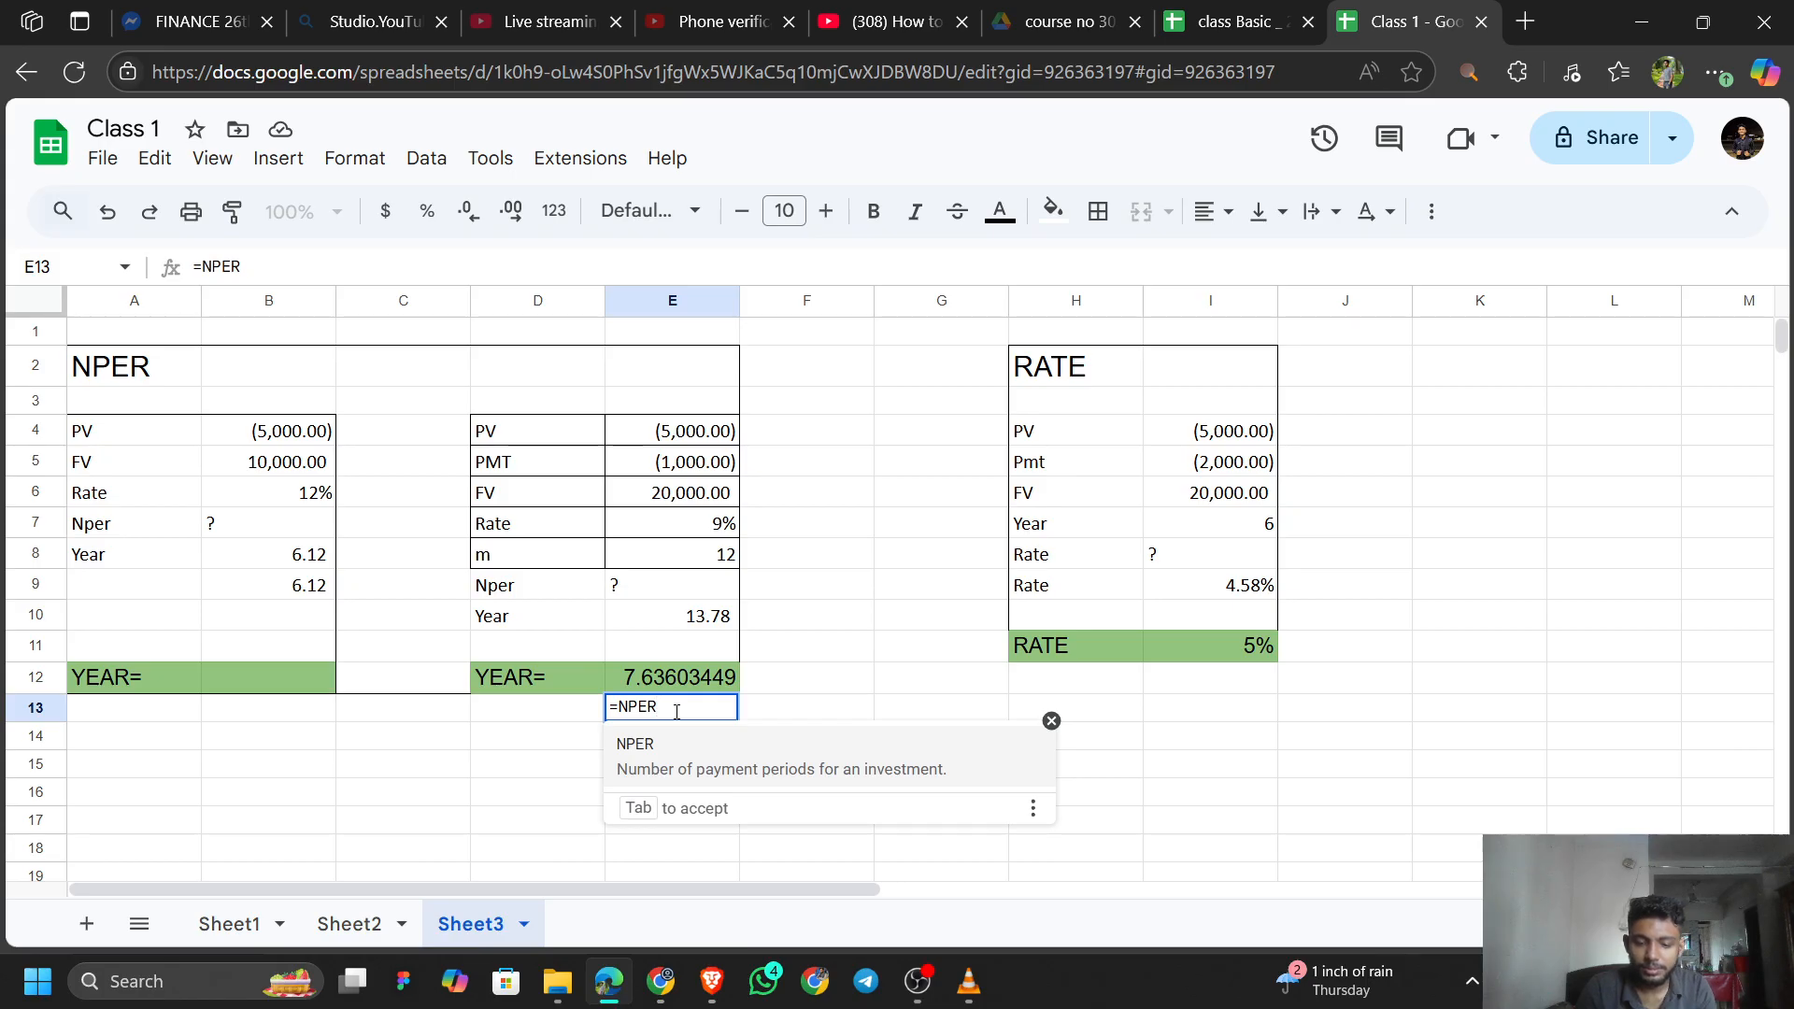
type("(")
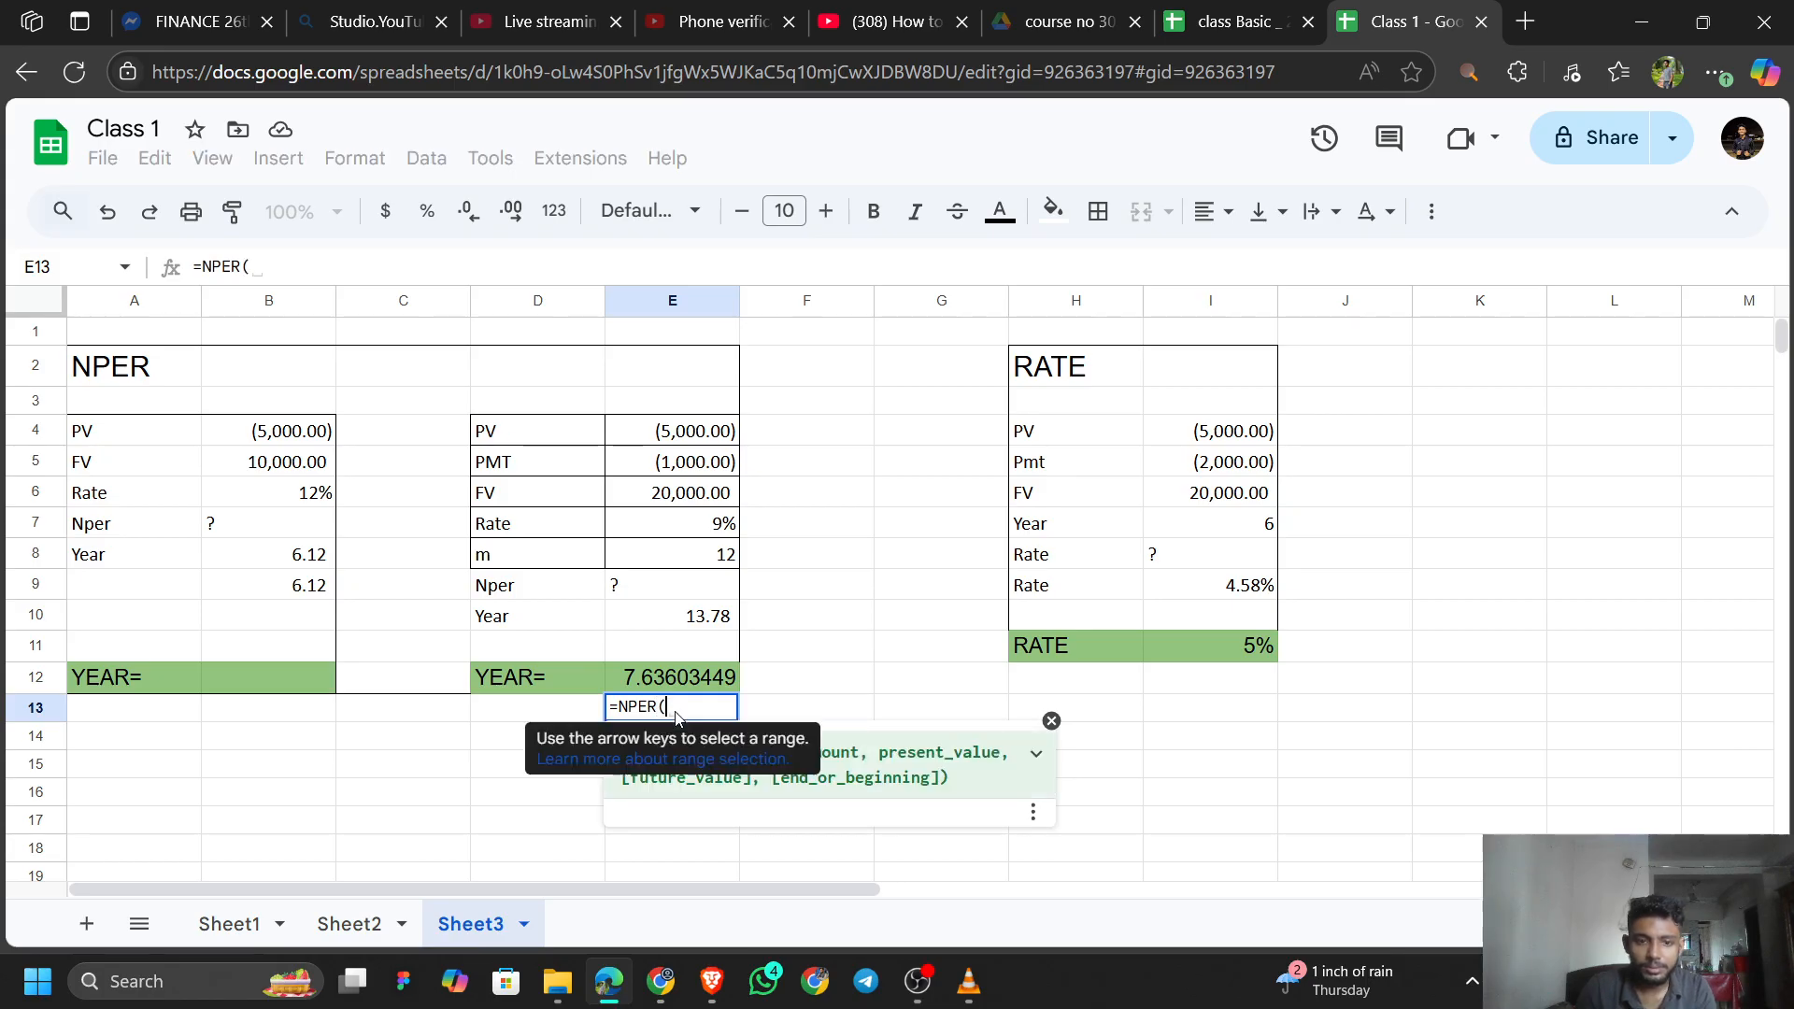
left_click(643, 525)
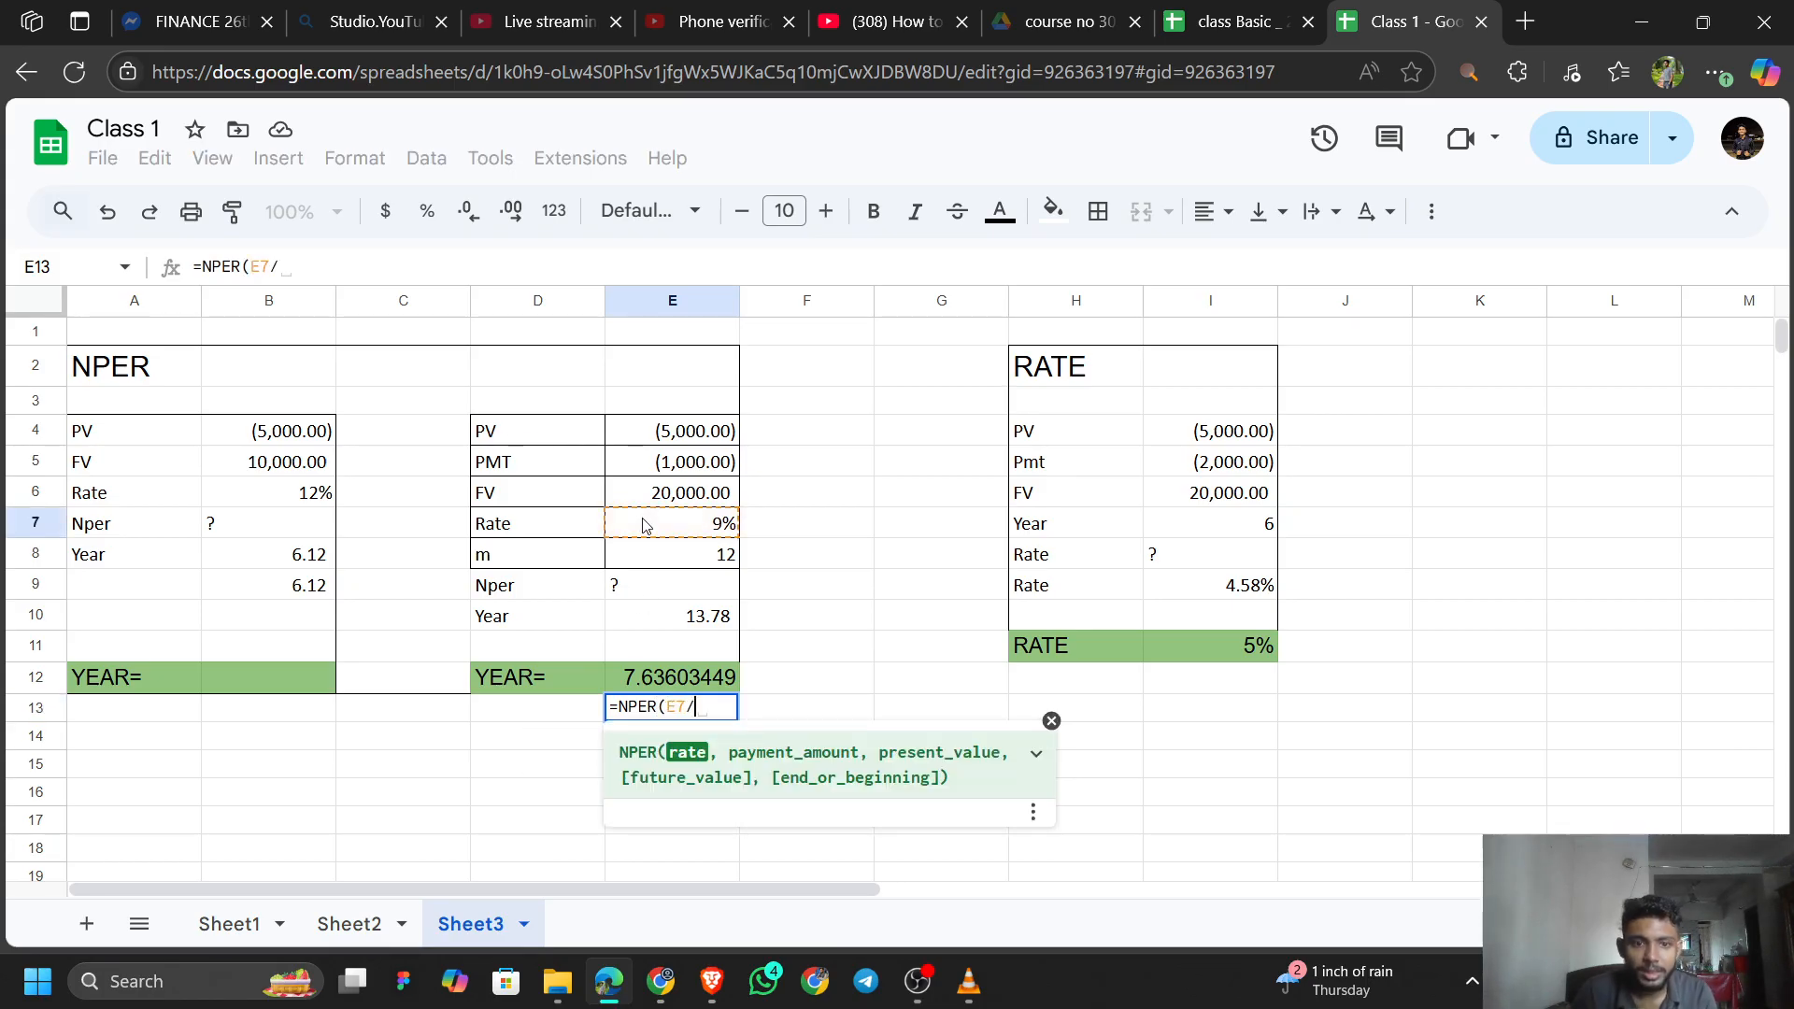
type("/")
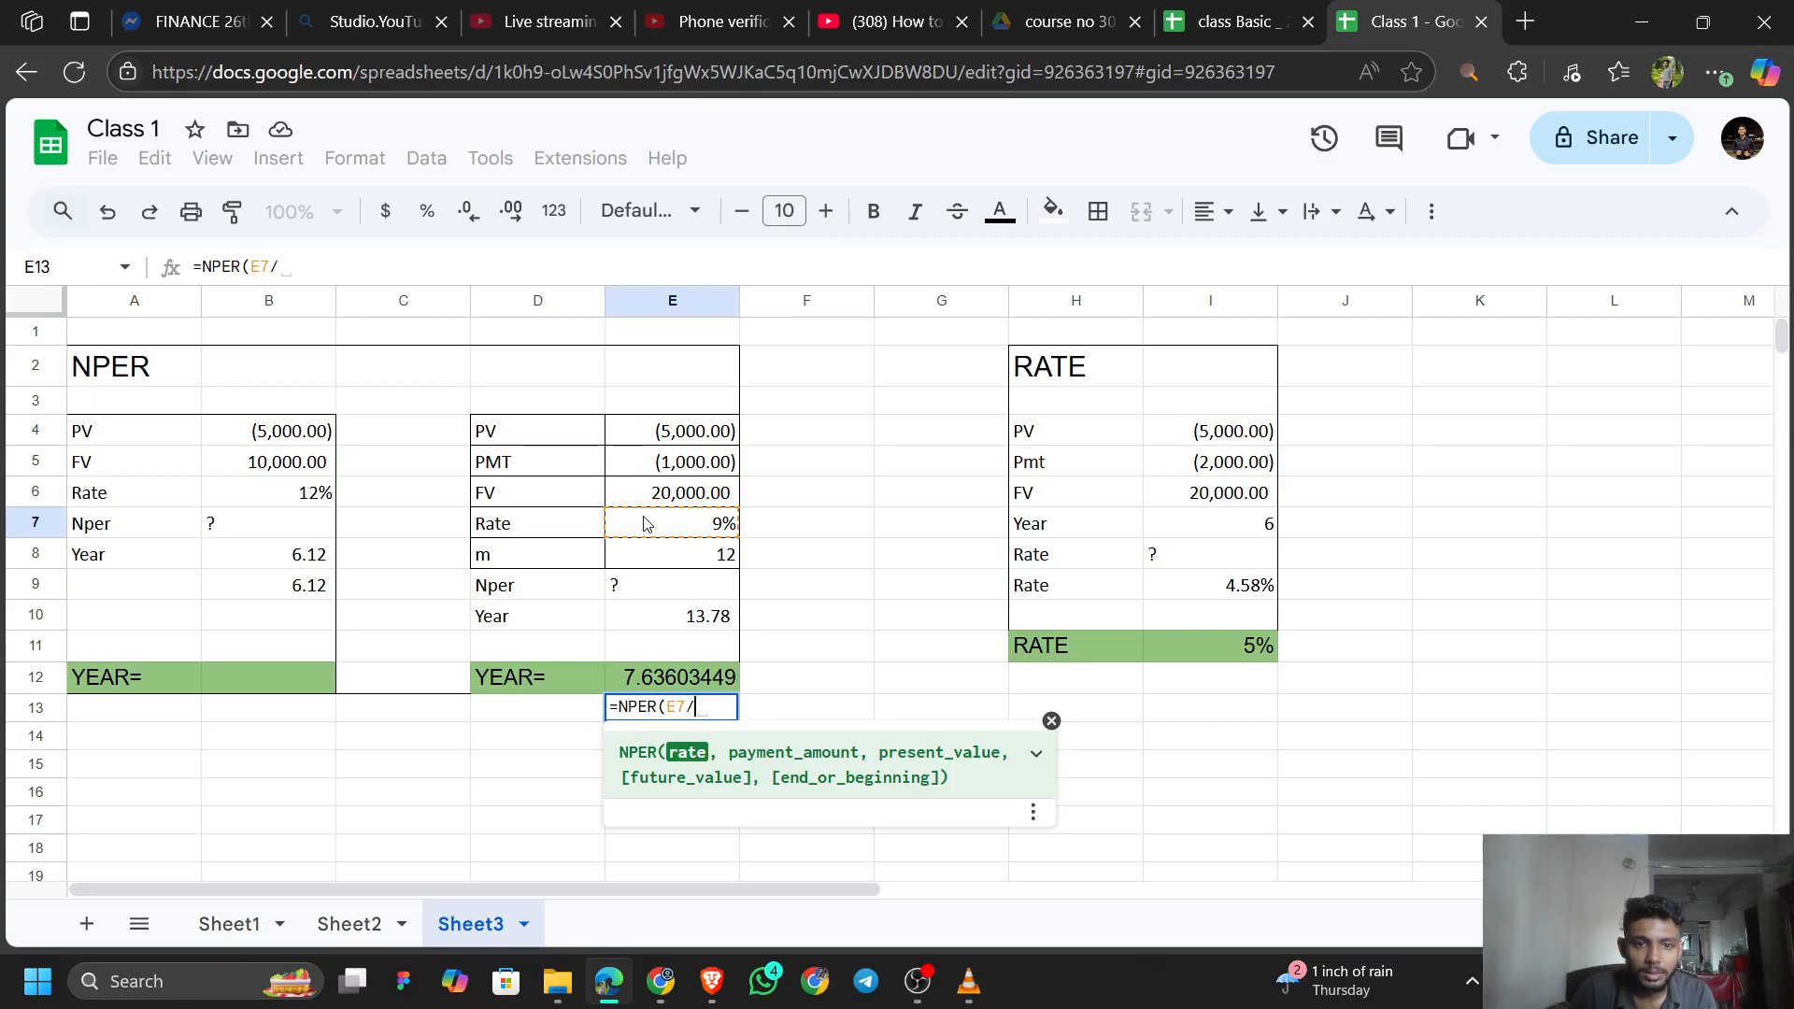
left_click(721, 558)
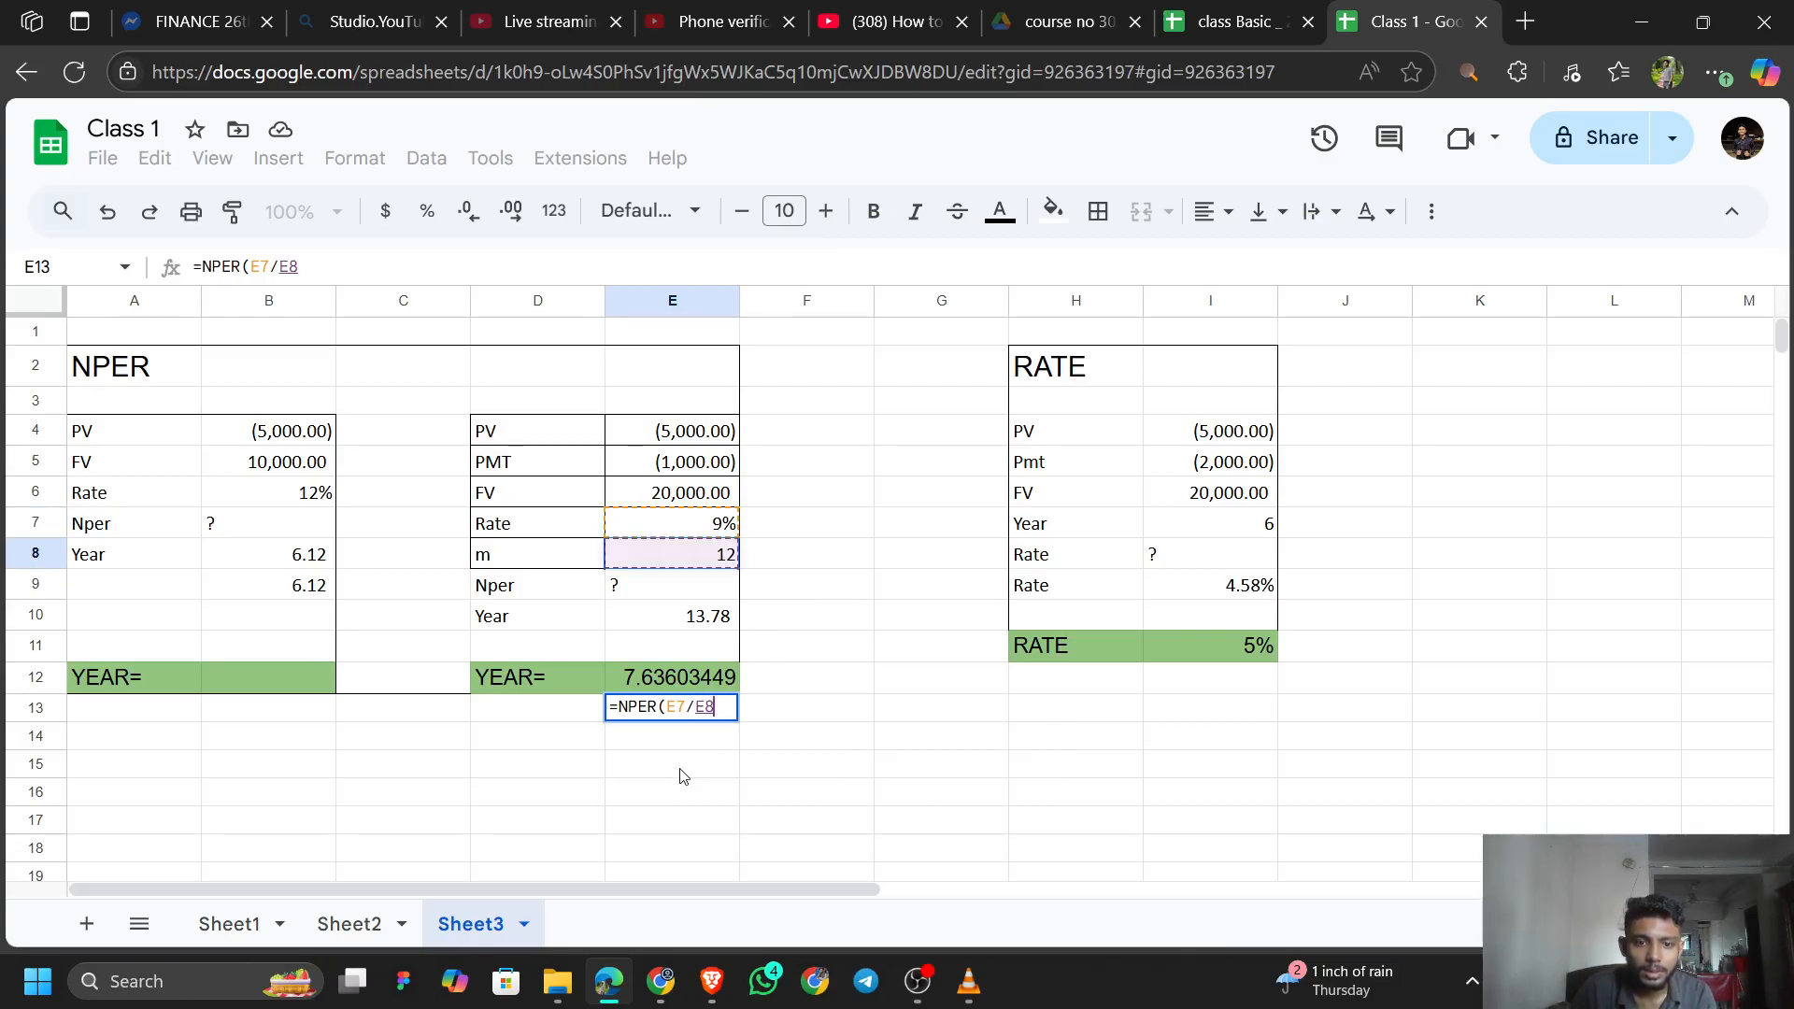
type(",")
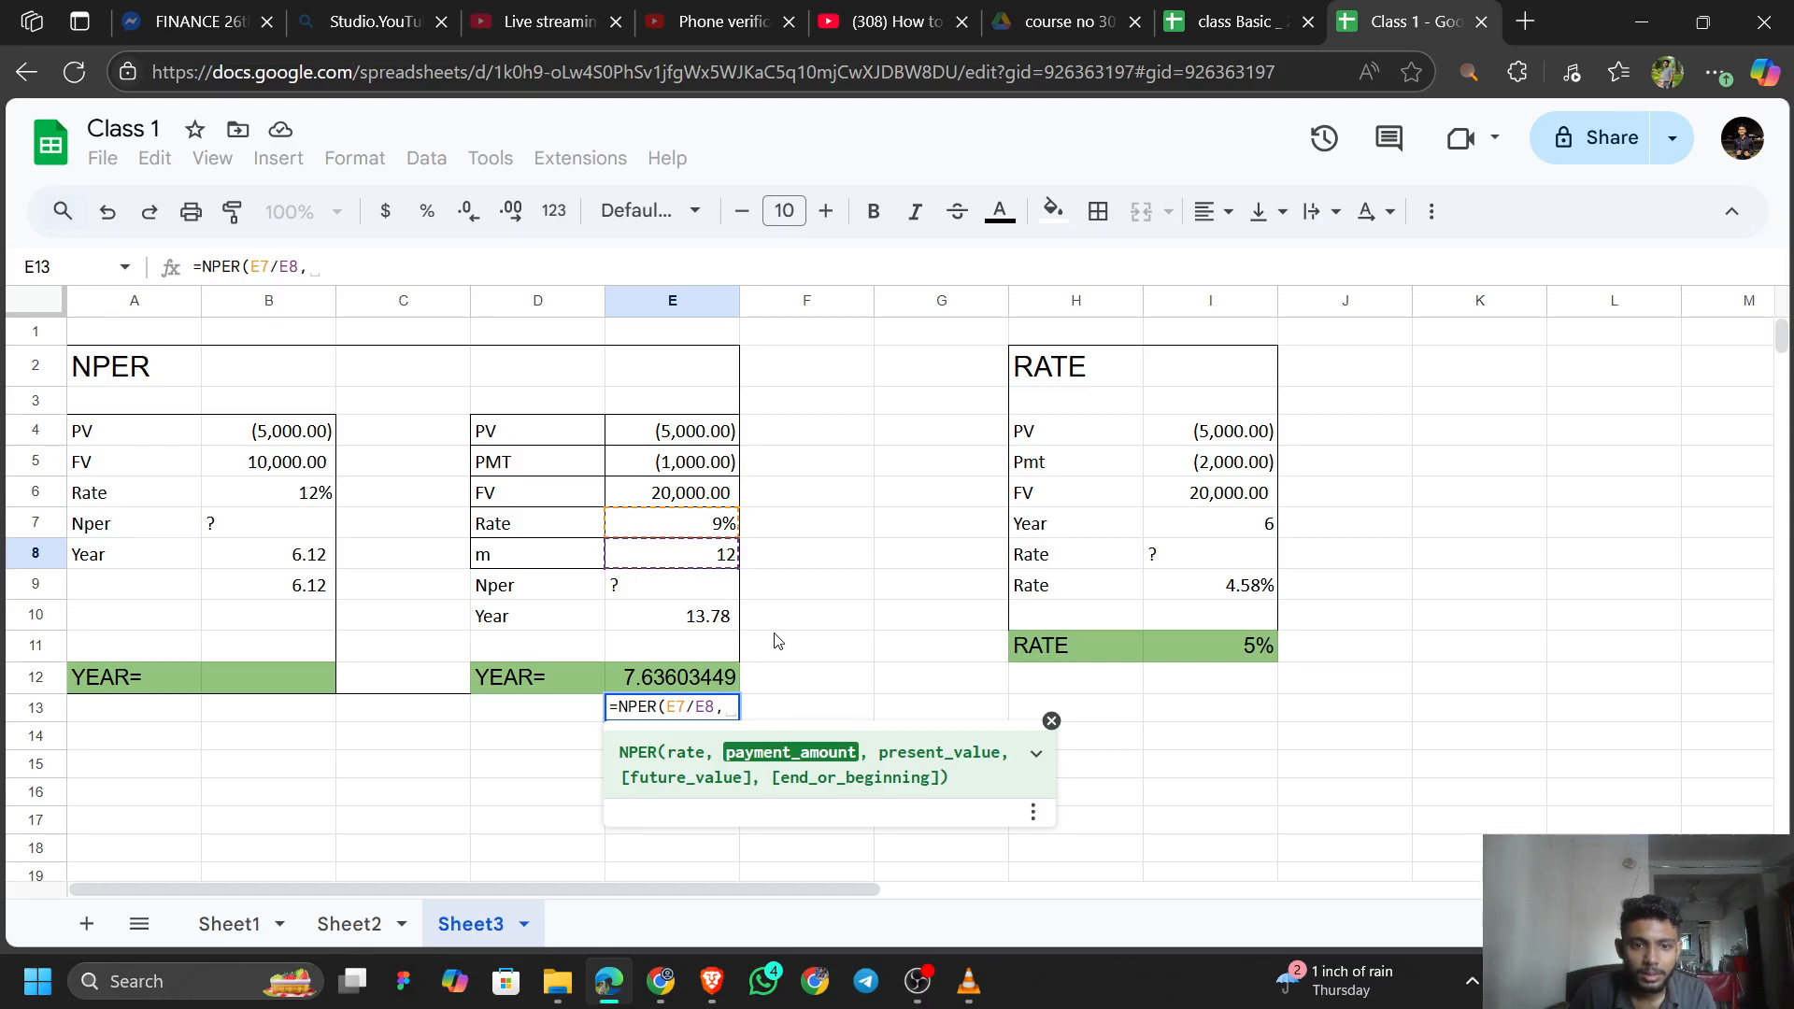
Complete the E13 formula with payment E5, present value E4, future value E6 and end-or-beginning 0, giving =NPER(E7/E8,E5,E4,E6,0).
left_click(691, 470)
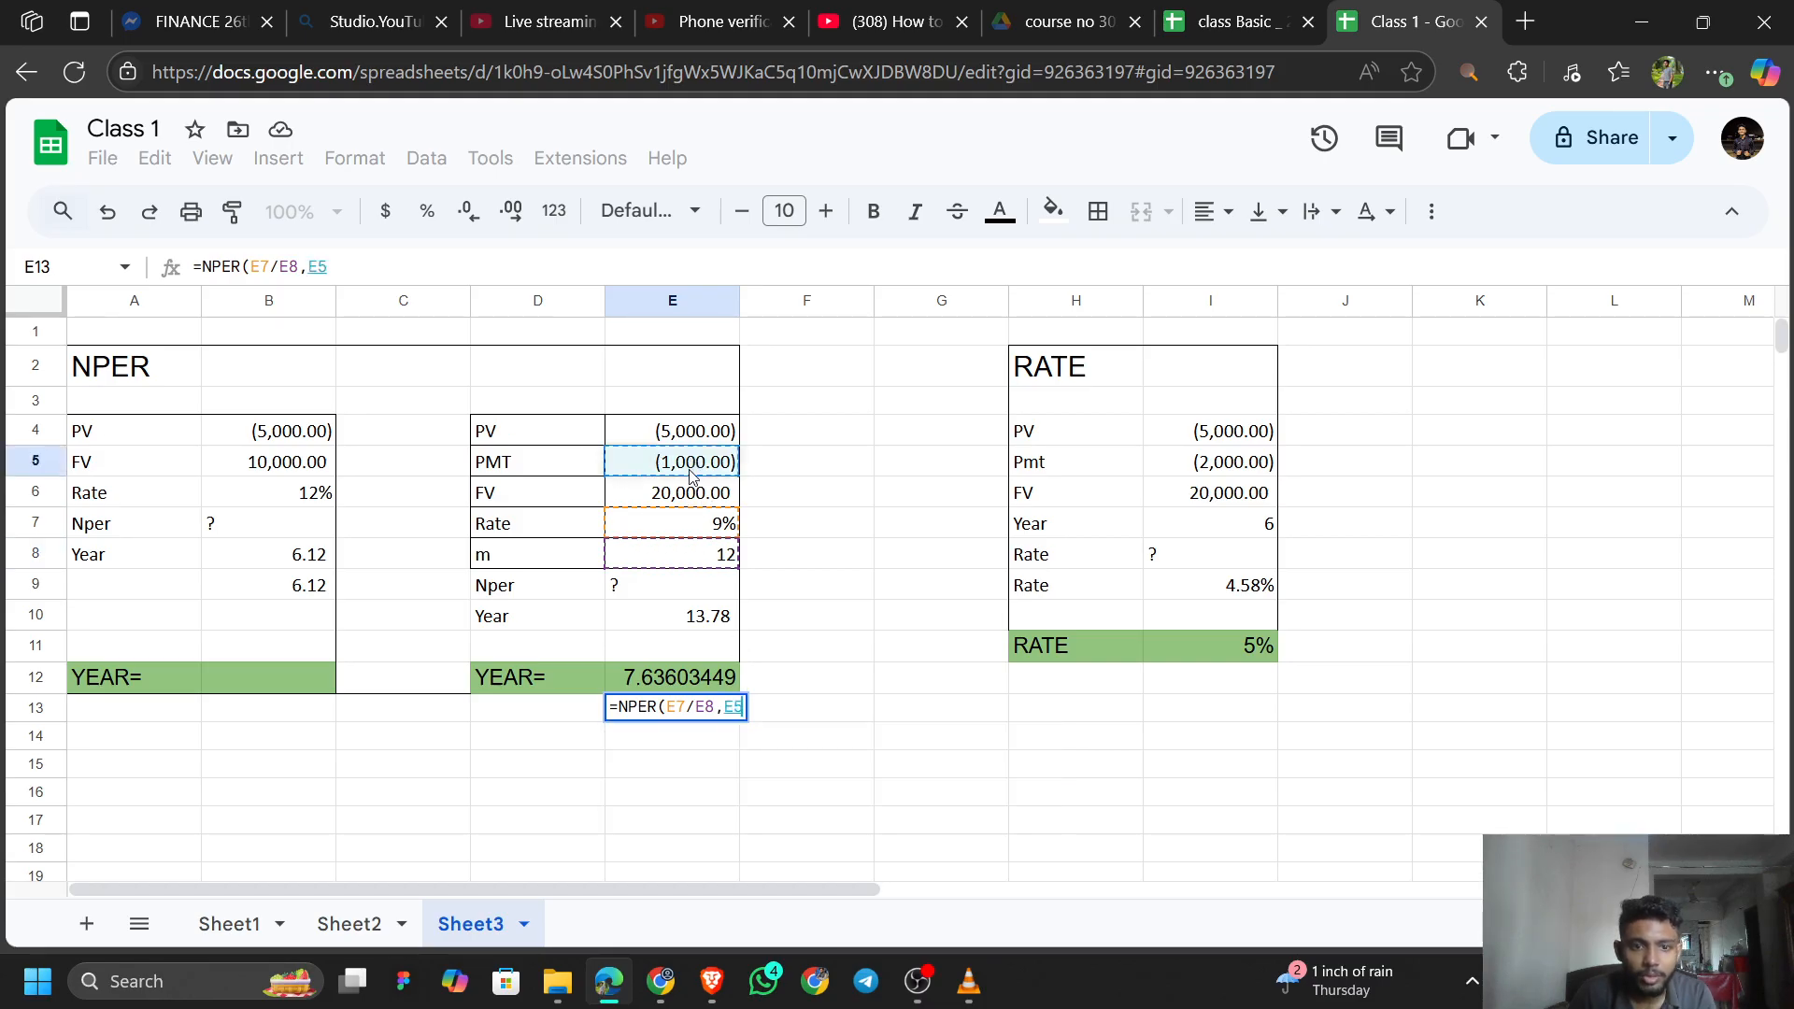
type(",")
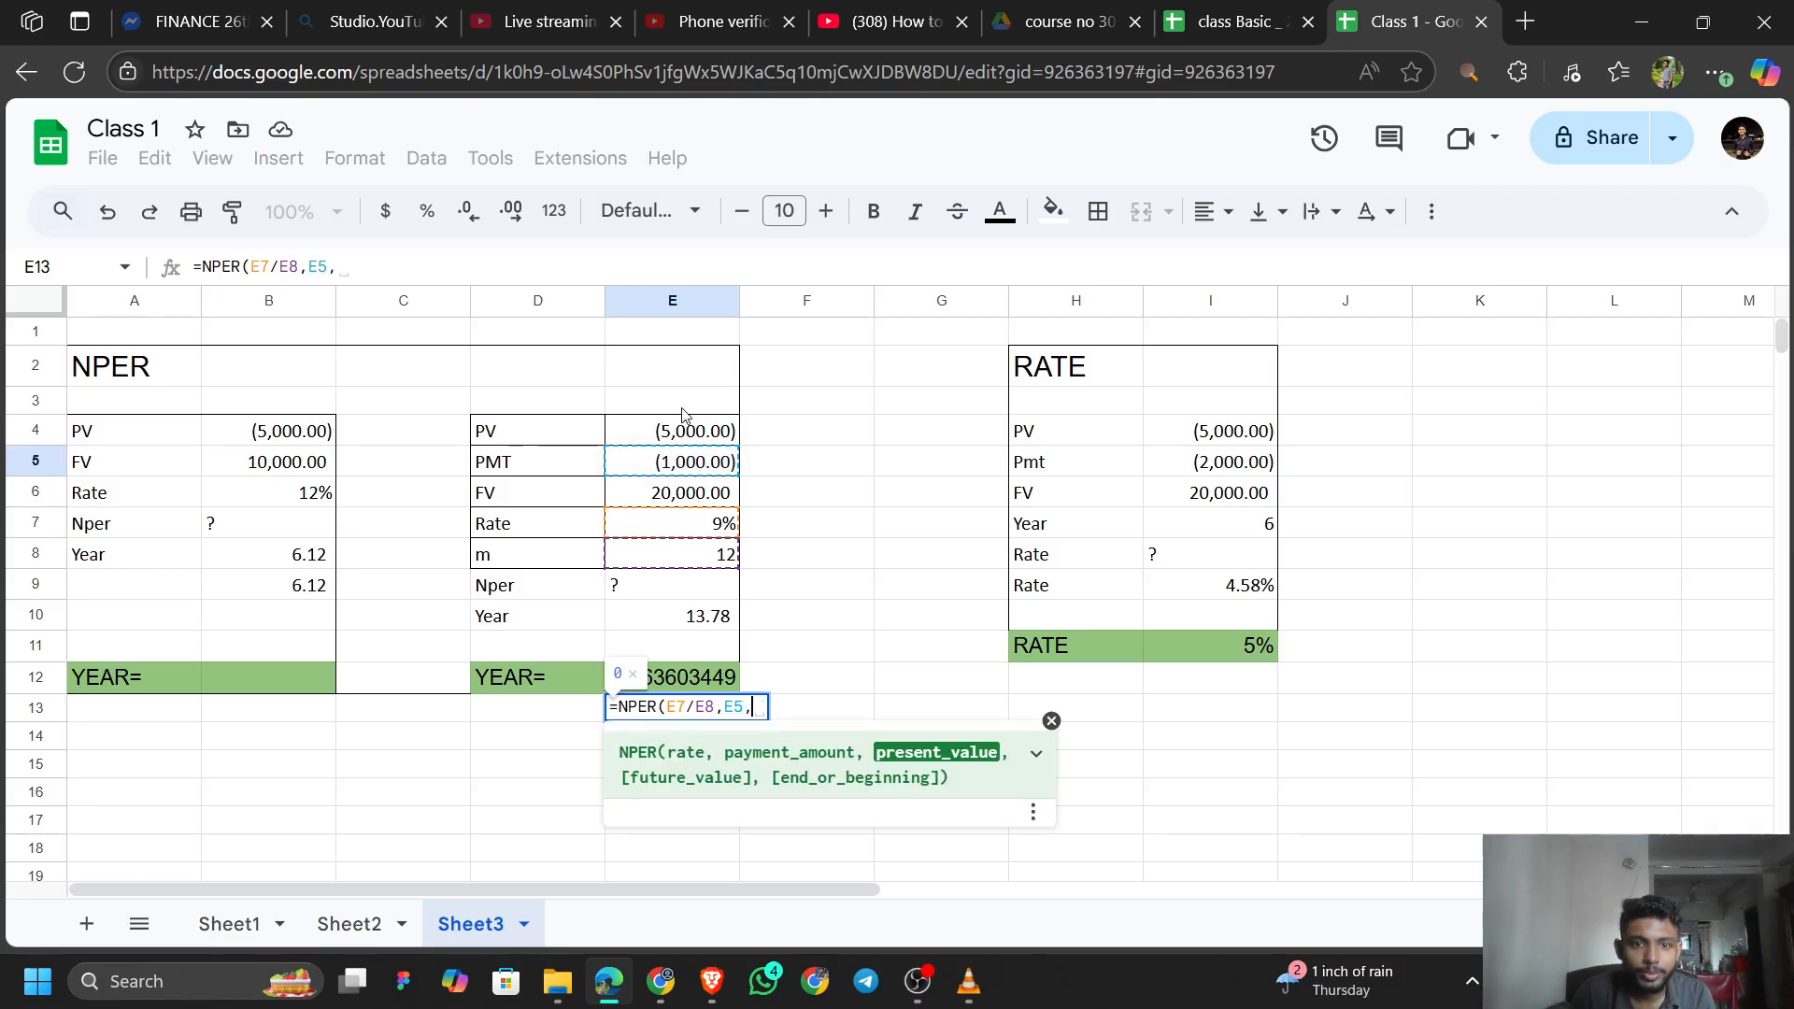
left_click(691, 433)
type(",")
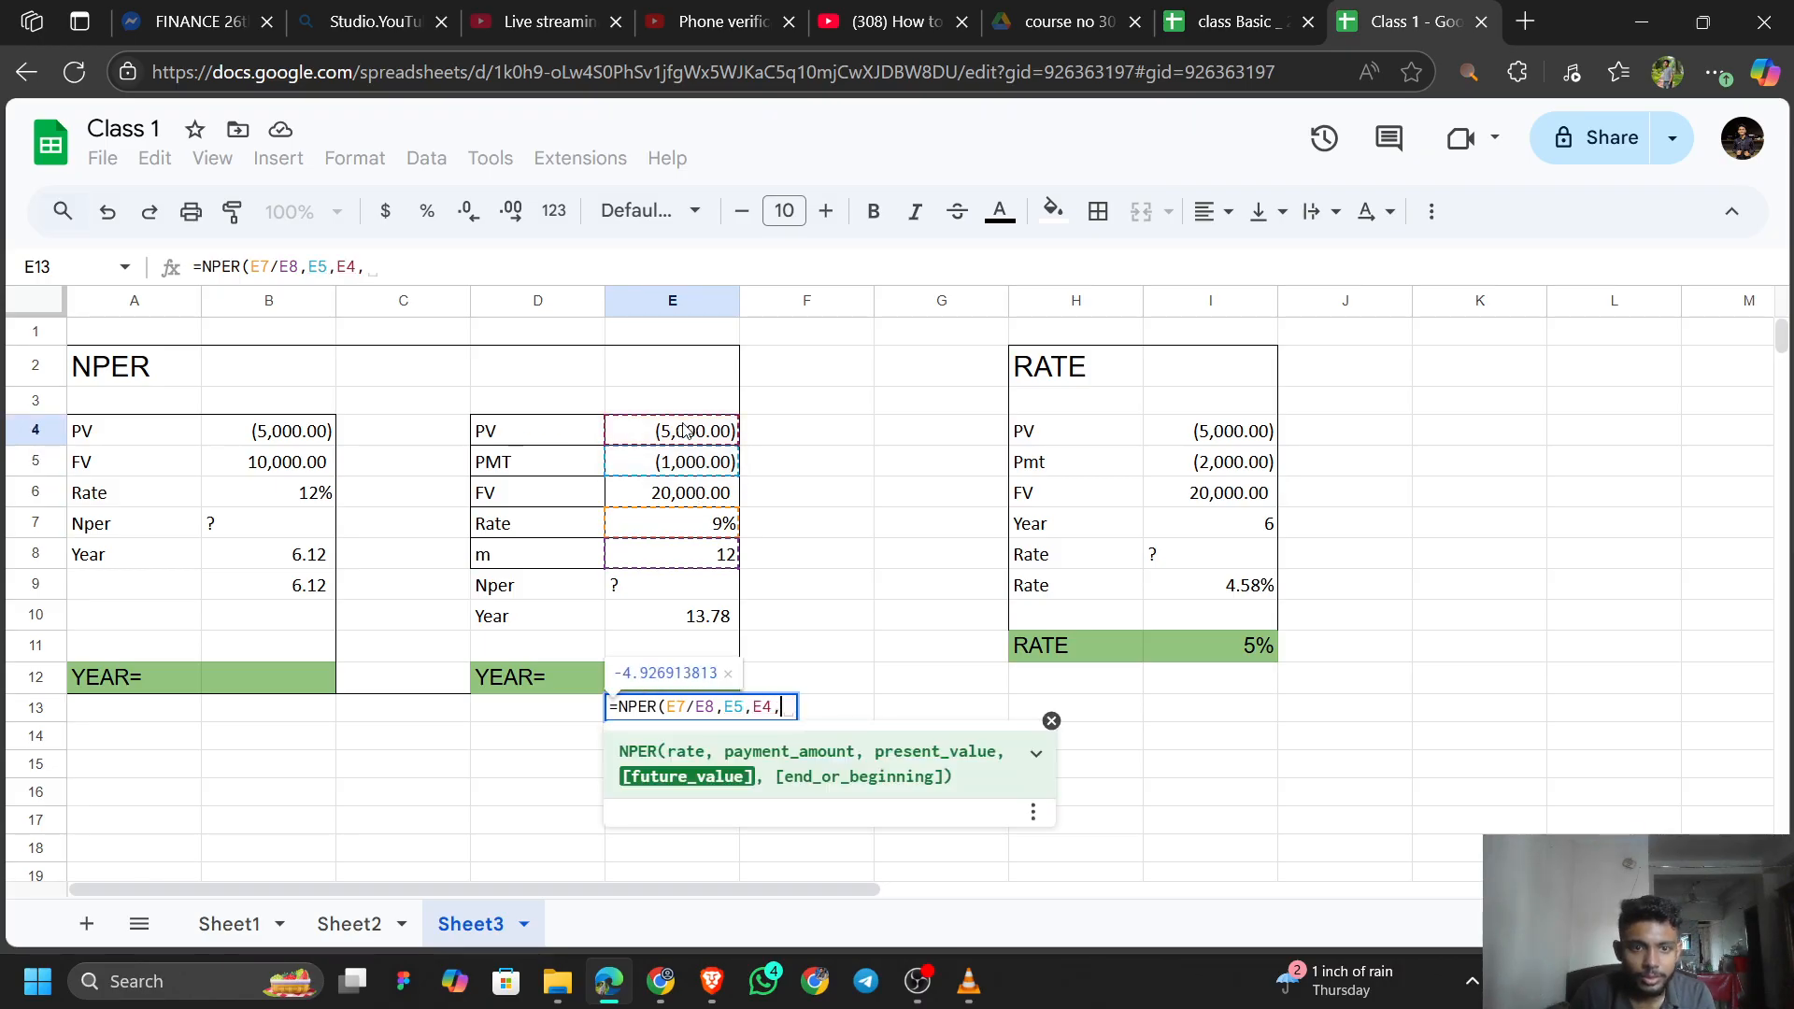
left_click(687, 495)
type(",")
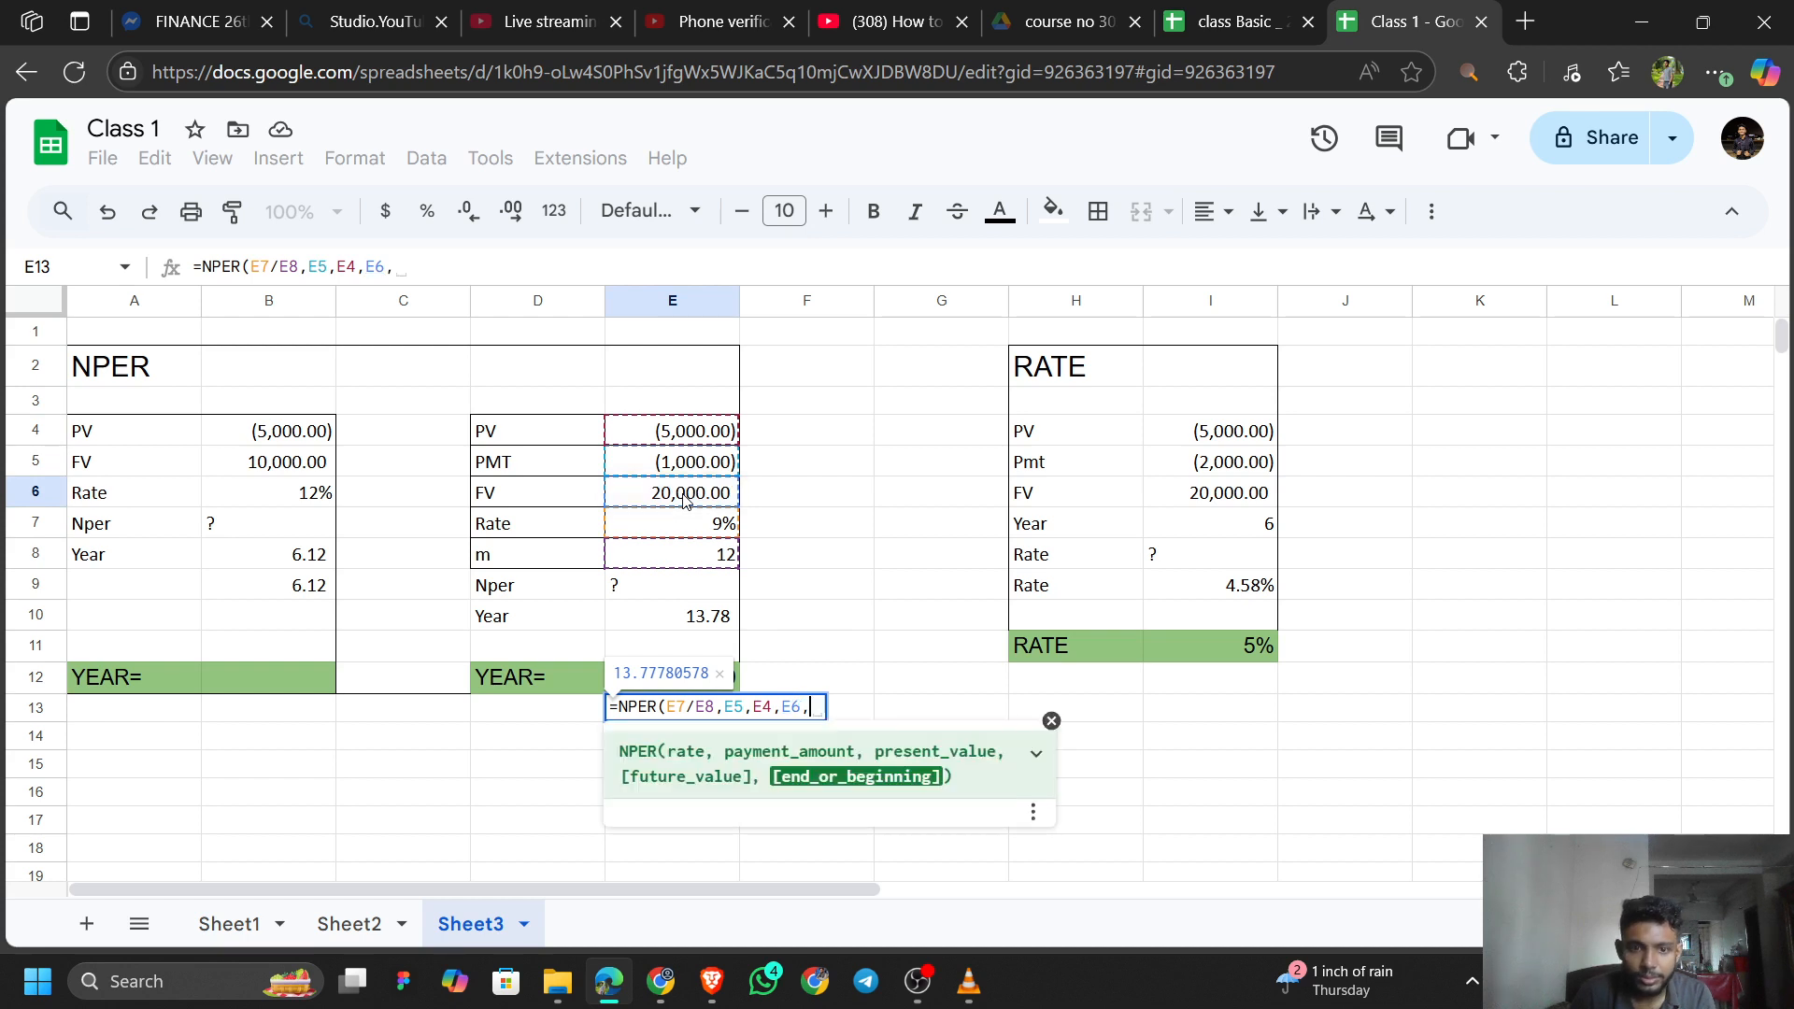
type("0)")
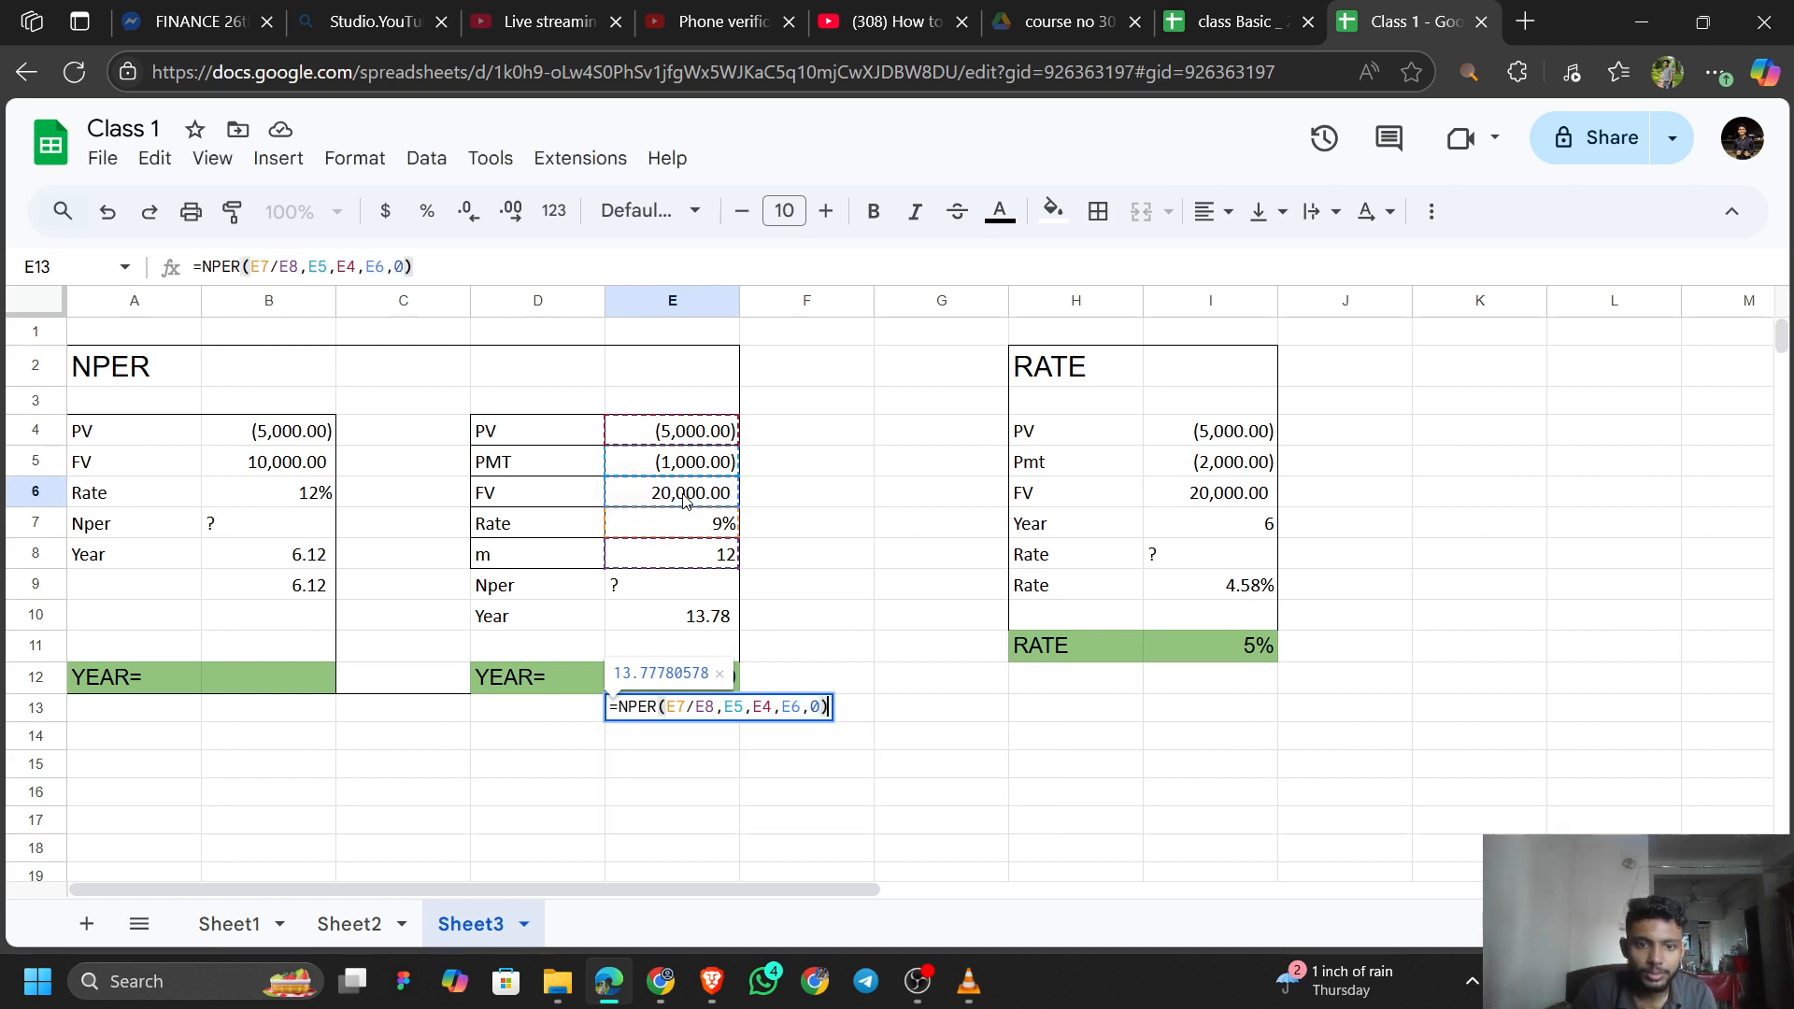
key("Return")
key("Up")
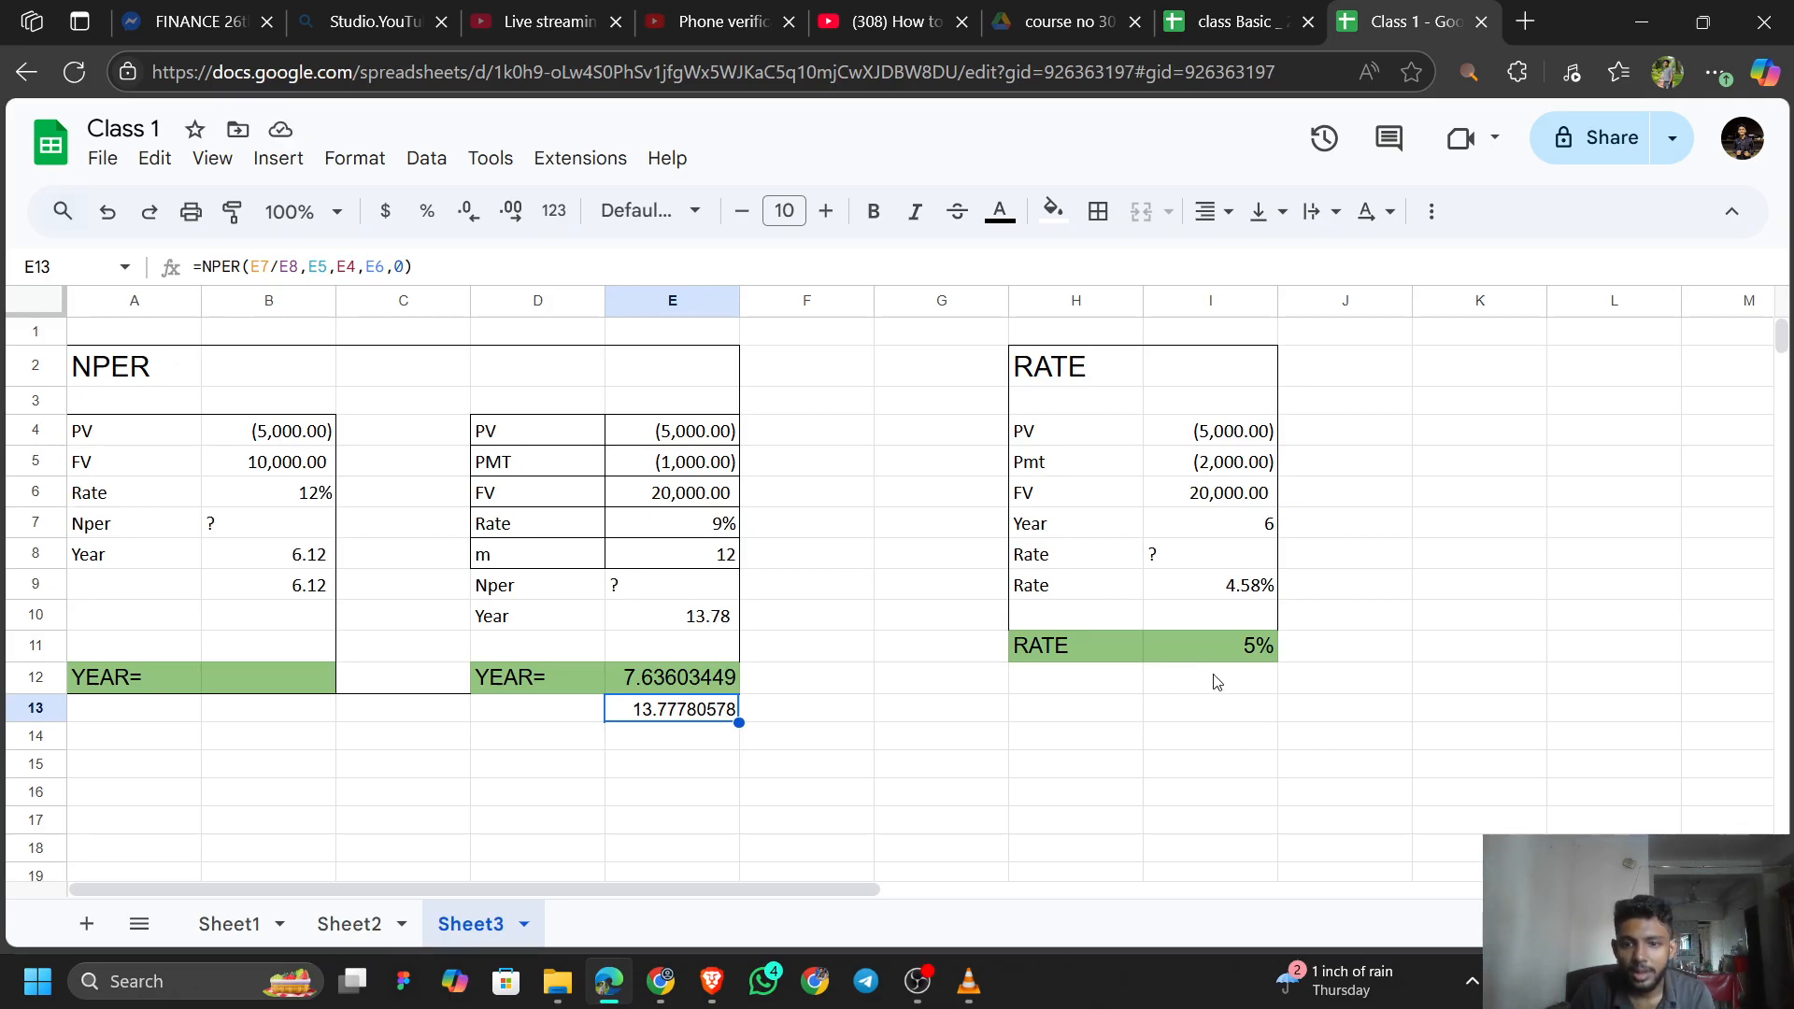
Replace the green RATE result in I11 with a new RATE formula, using the year value I7 as the number of periods.
left_click(1224, 648)
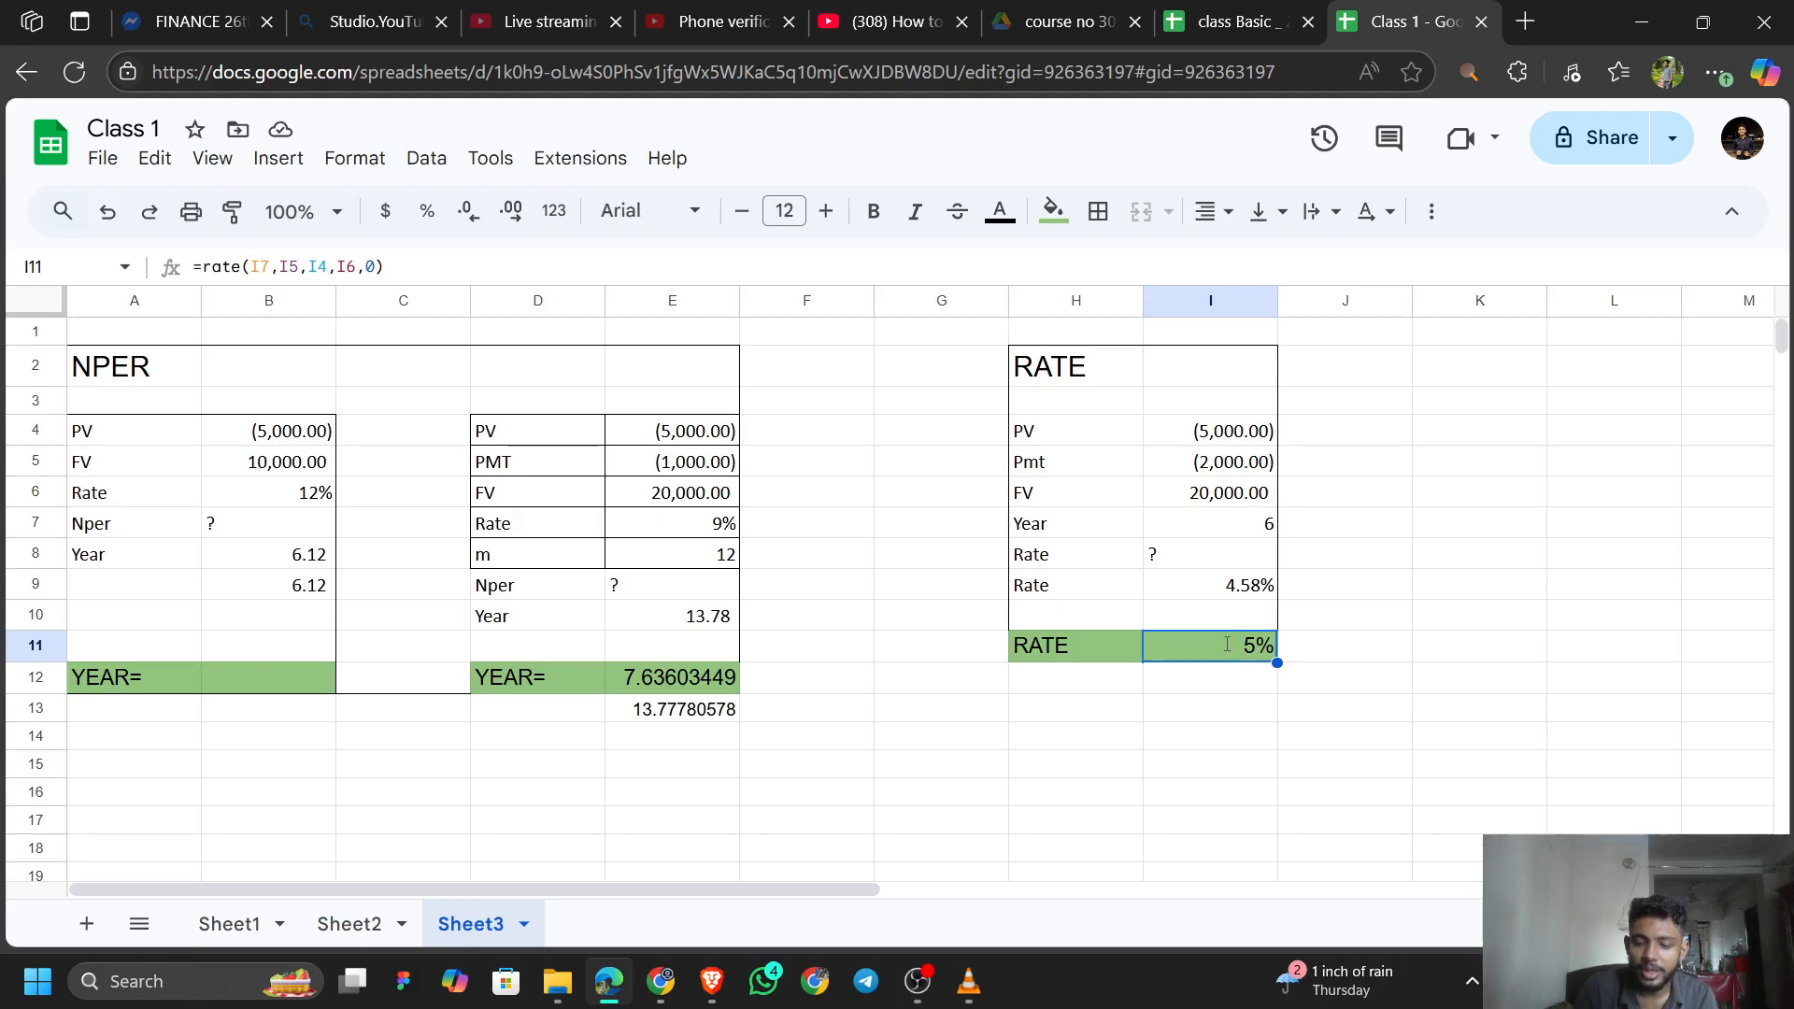
type("=")
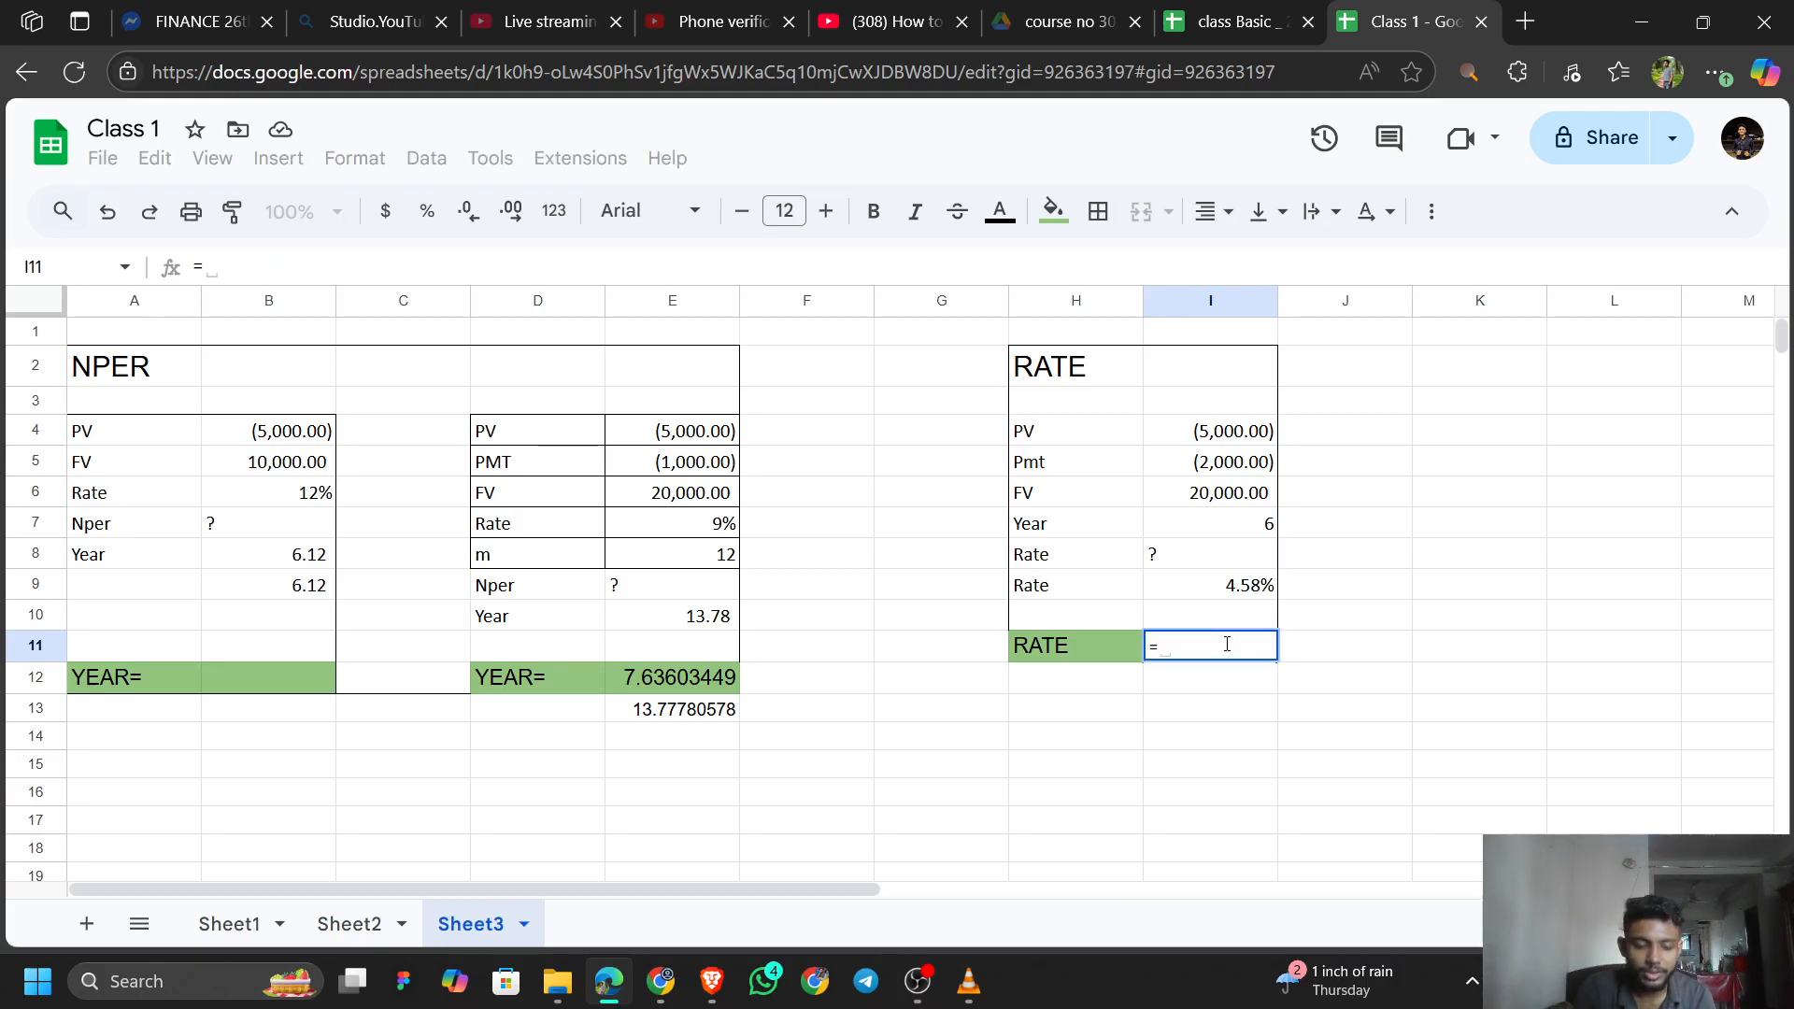
type("RAT")
key("BackSpace")
type("ATE")
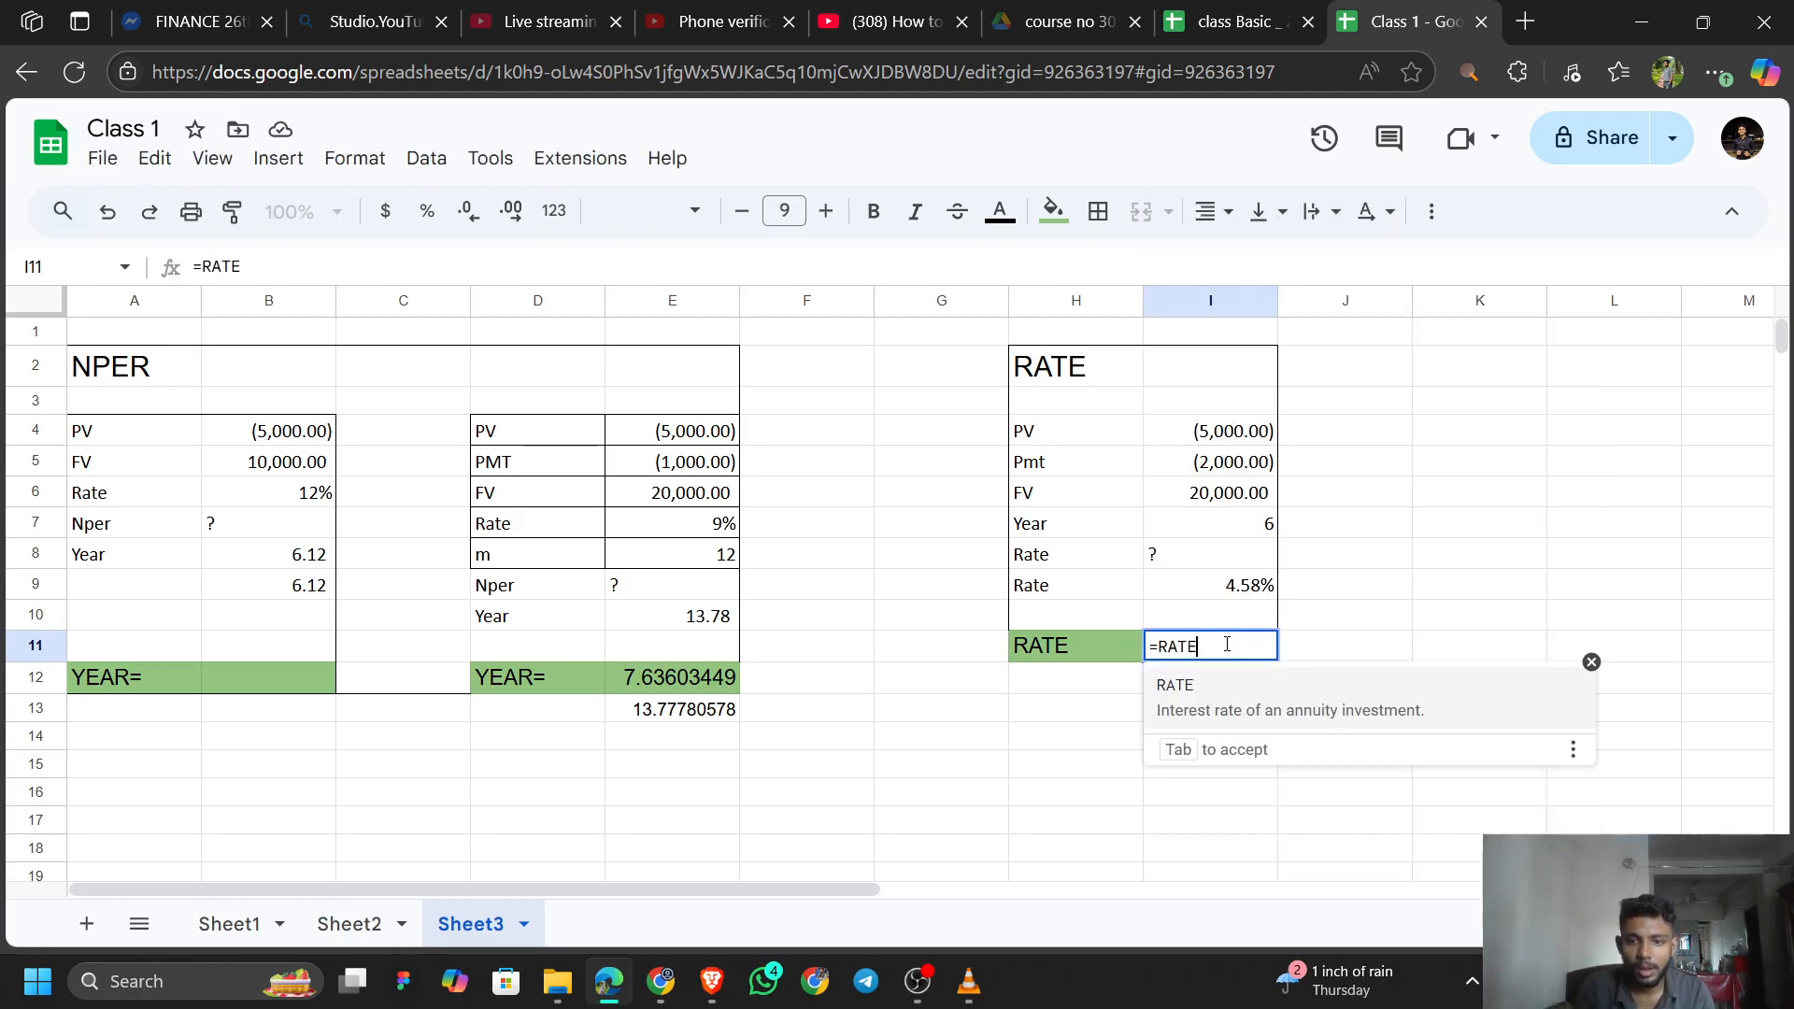
type("(")
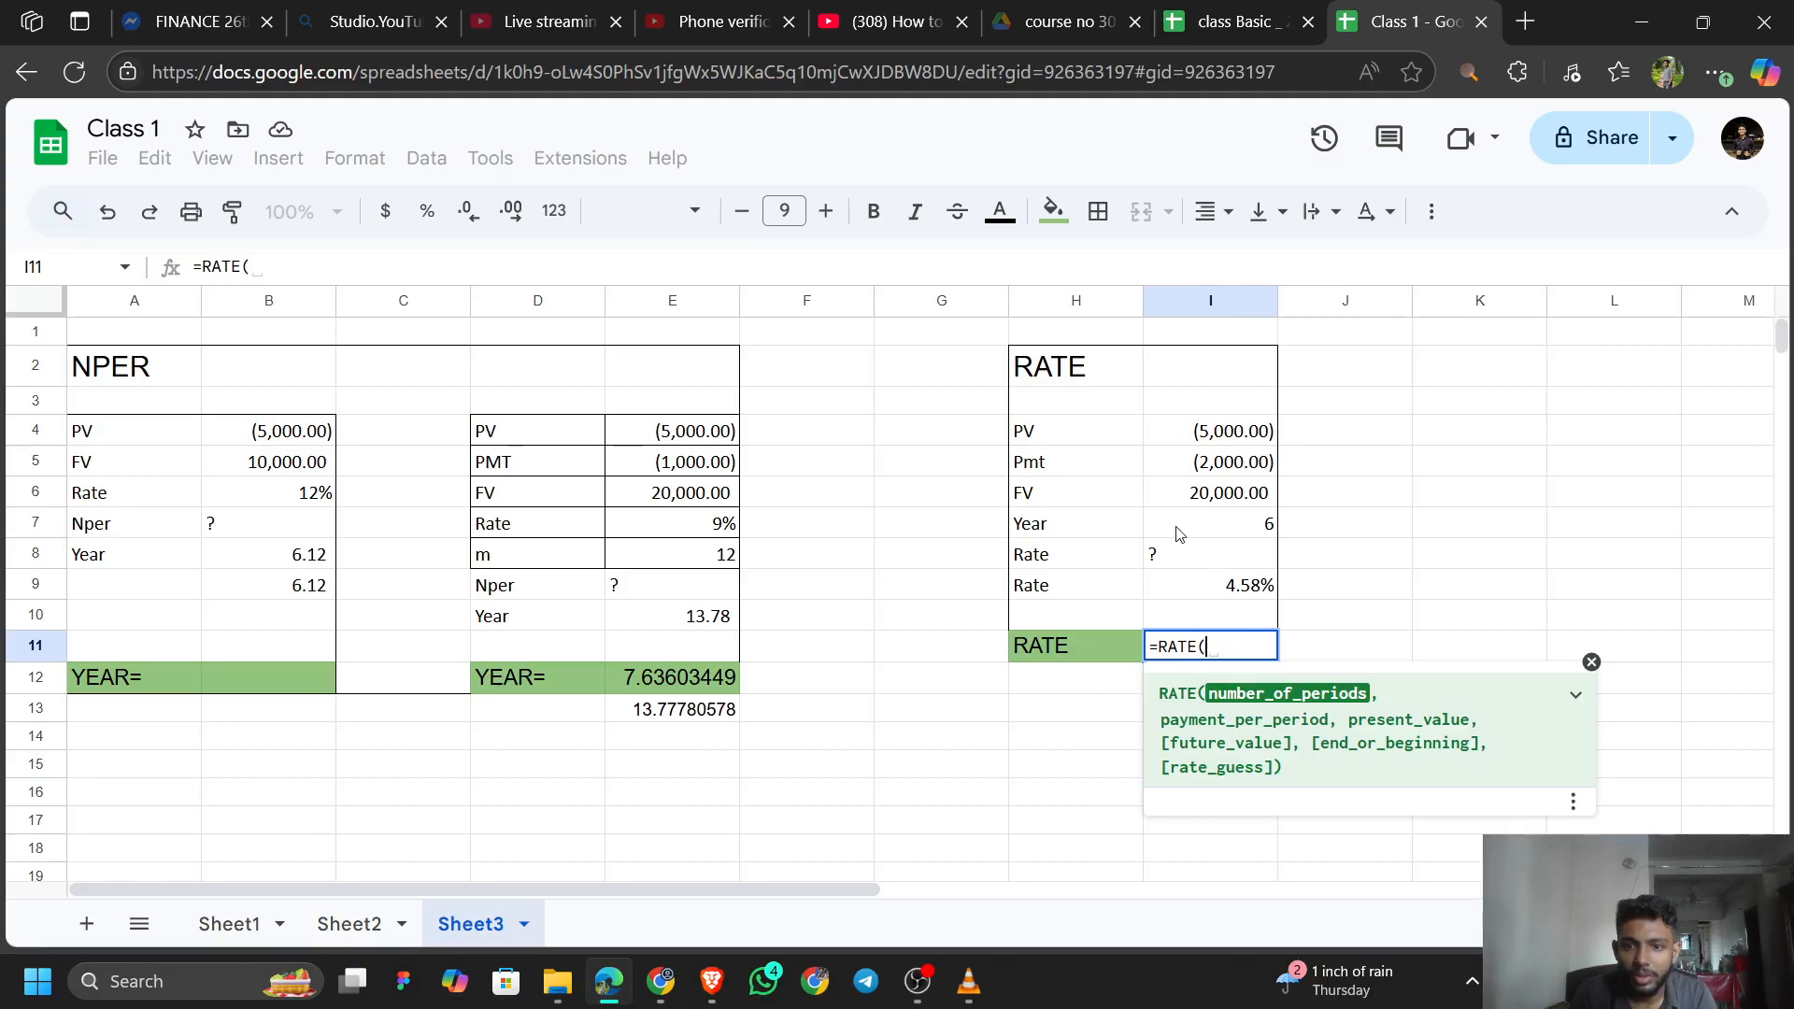
left_click(1211, 527)
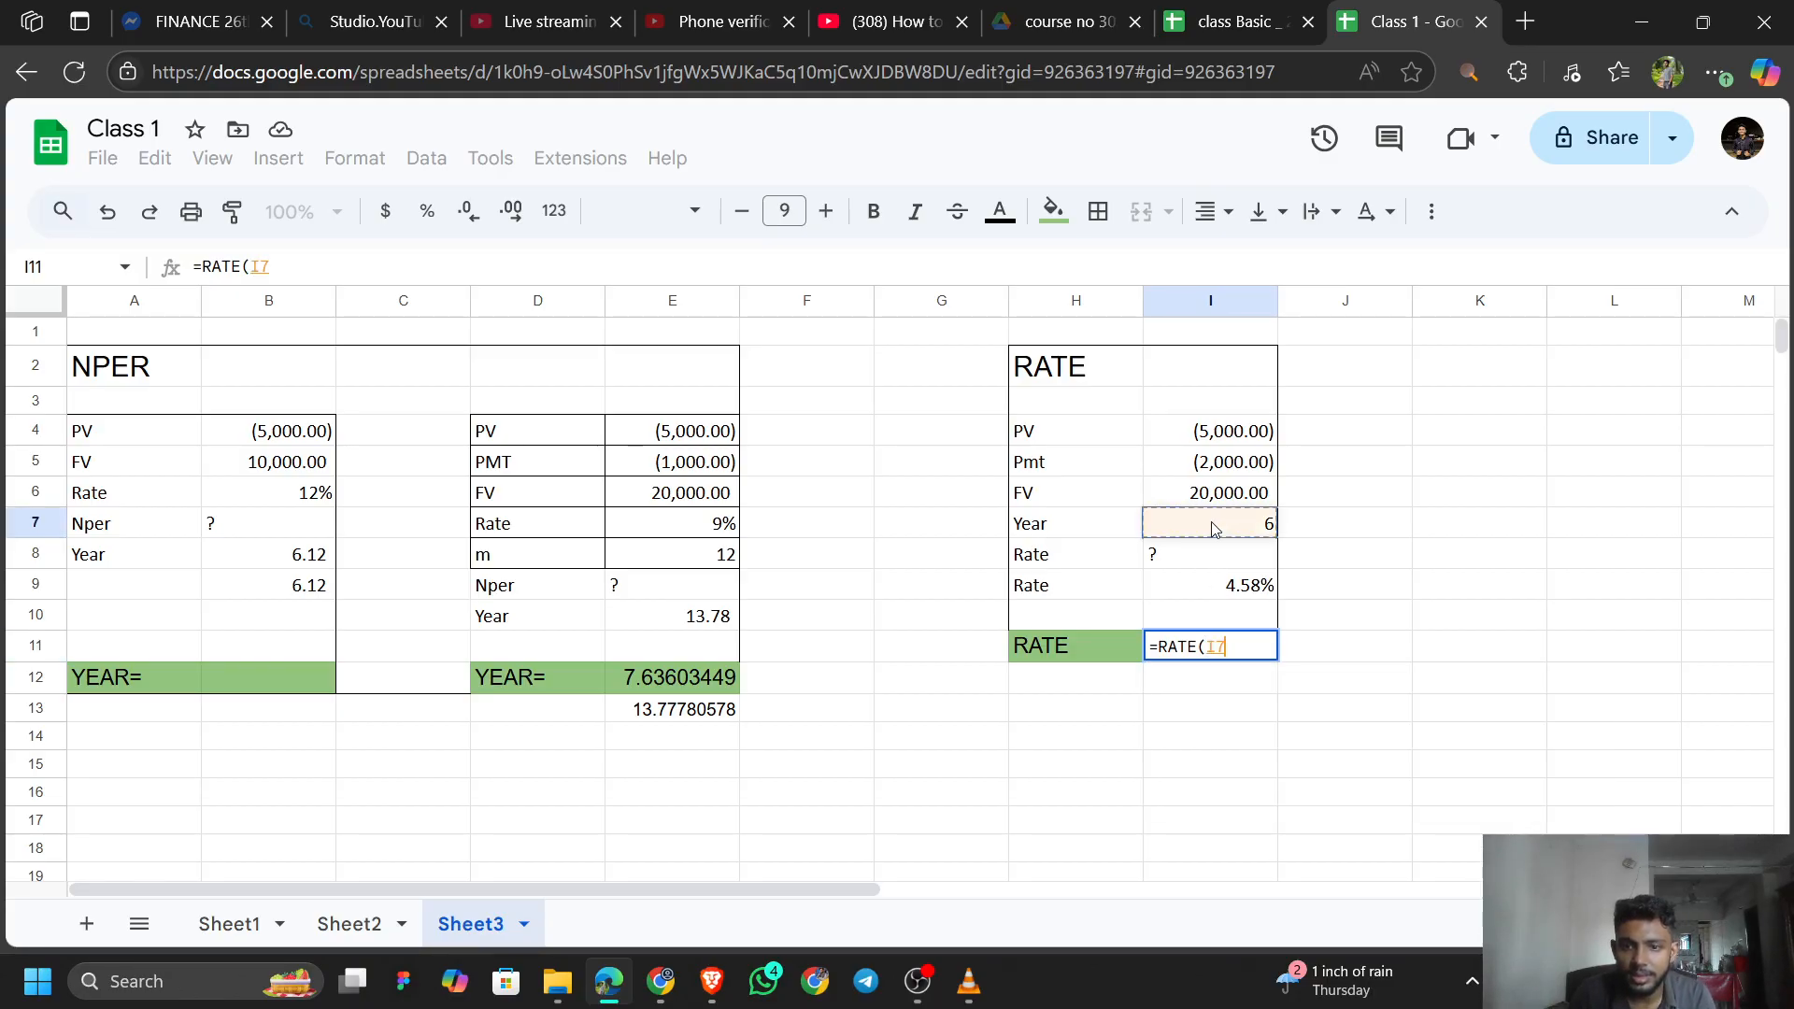
type(",")
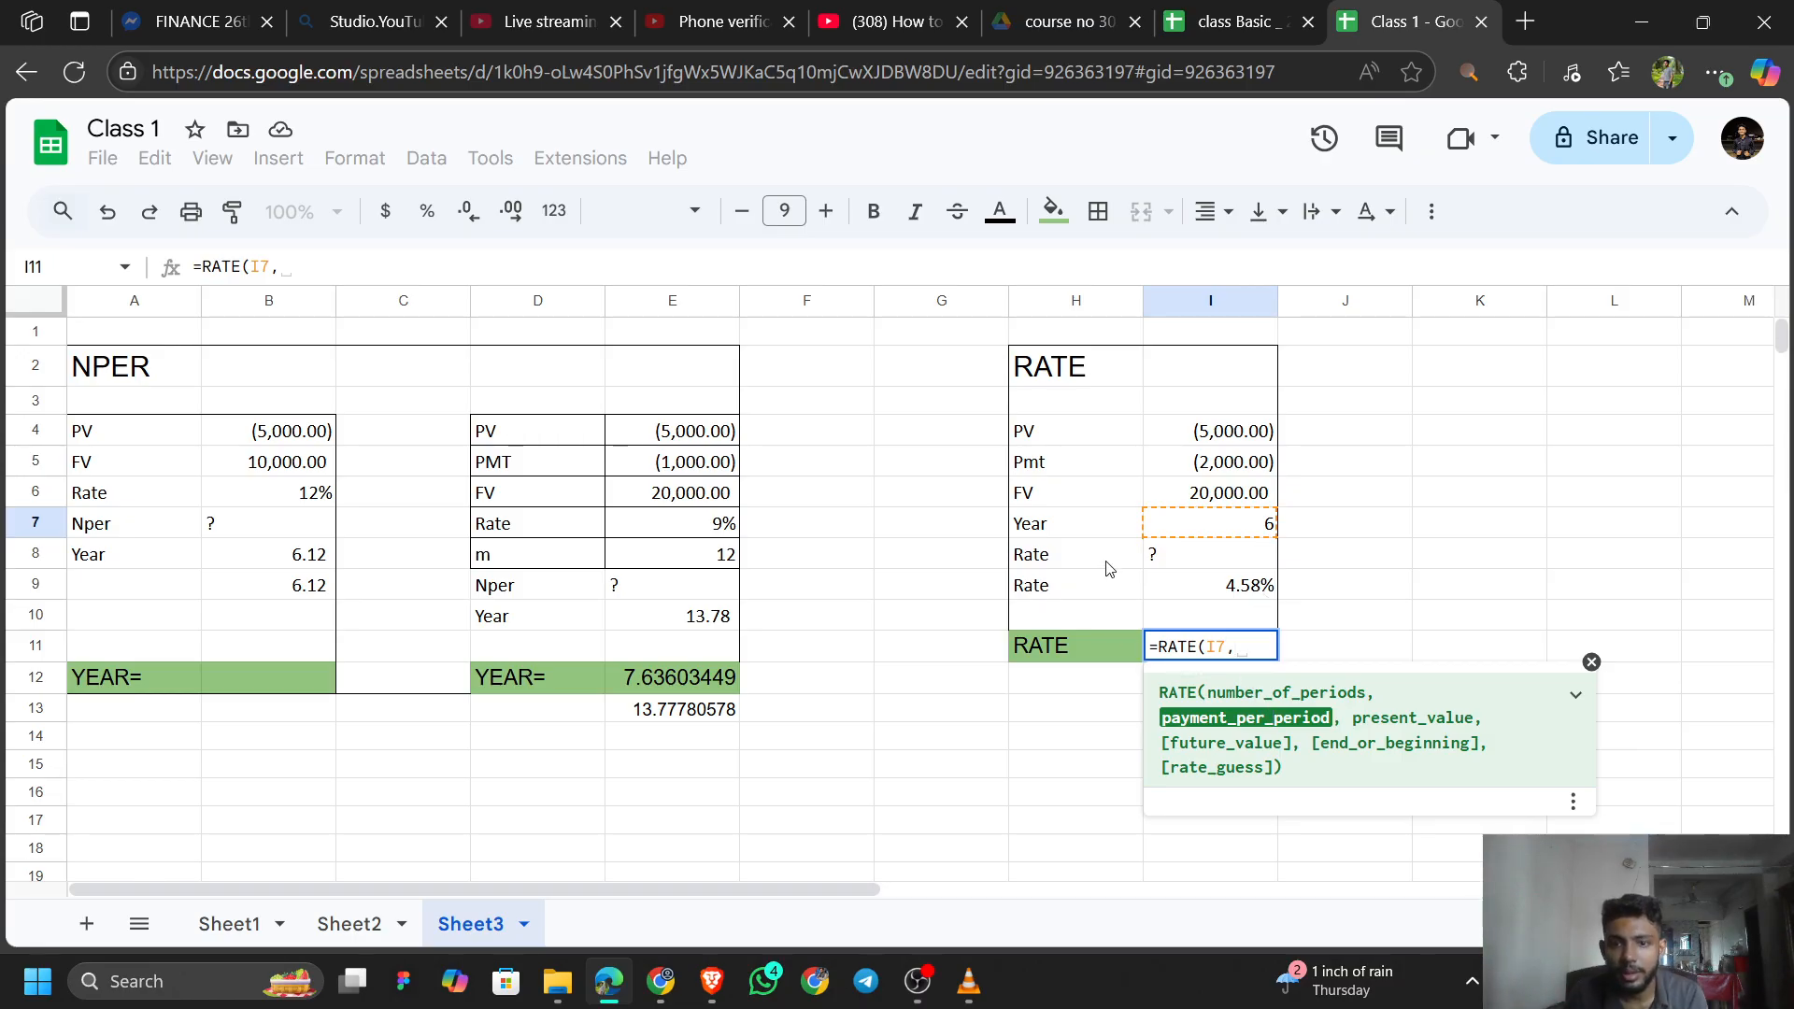
Complete the I11 formula with payment I5, present value I4, future value I6 and end-or-beginning 0, giving =RATE(I7,I5,I4,I6,0).
left_click(1234, 470)
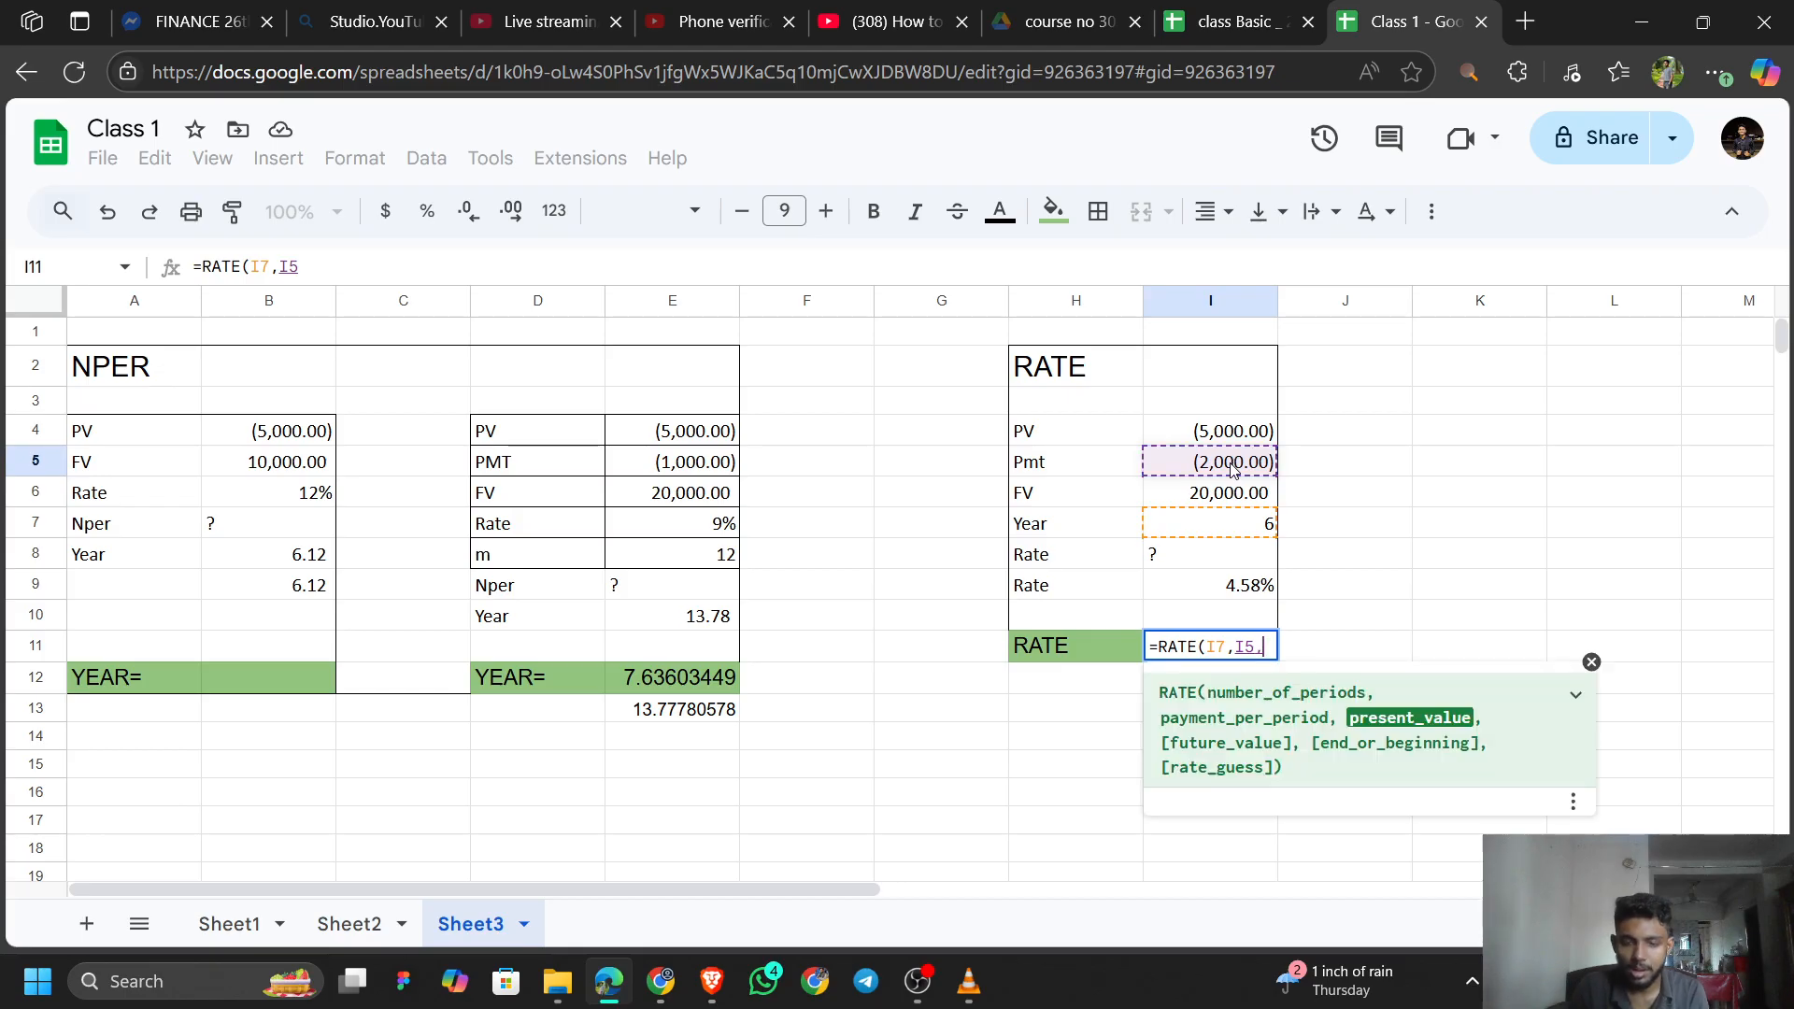
type(",")
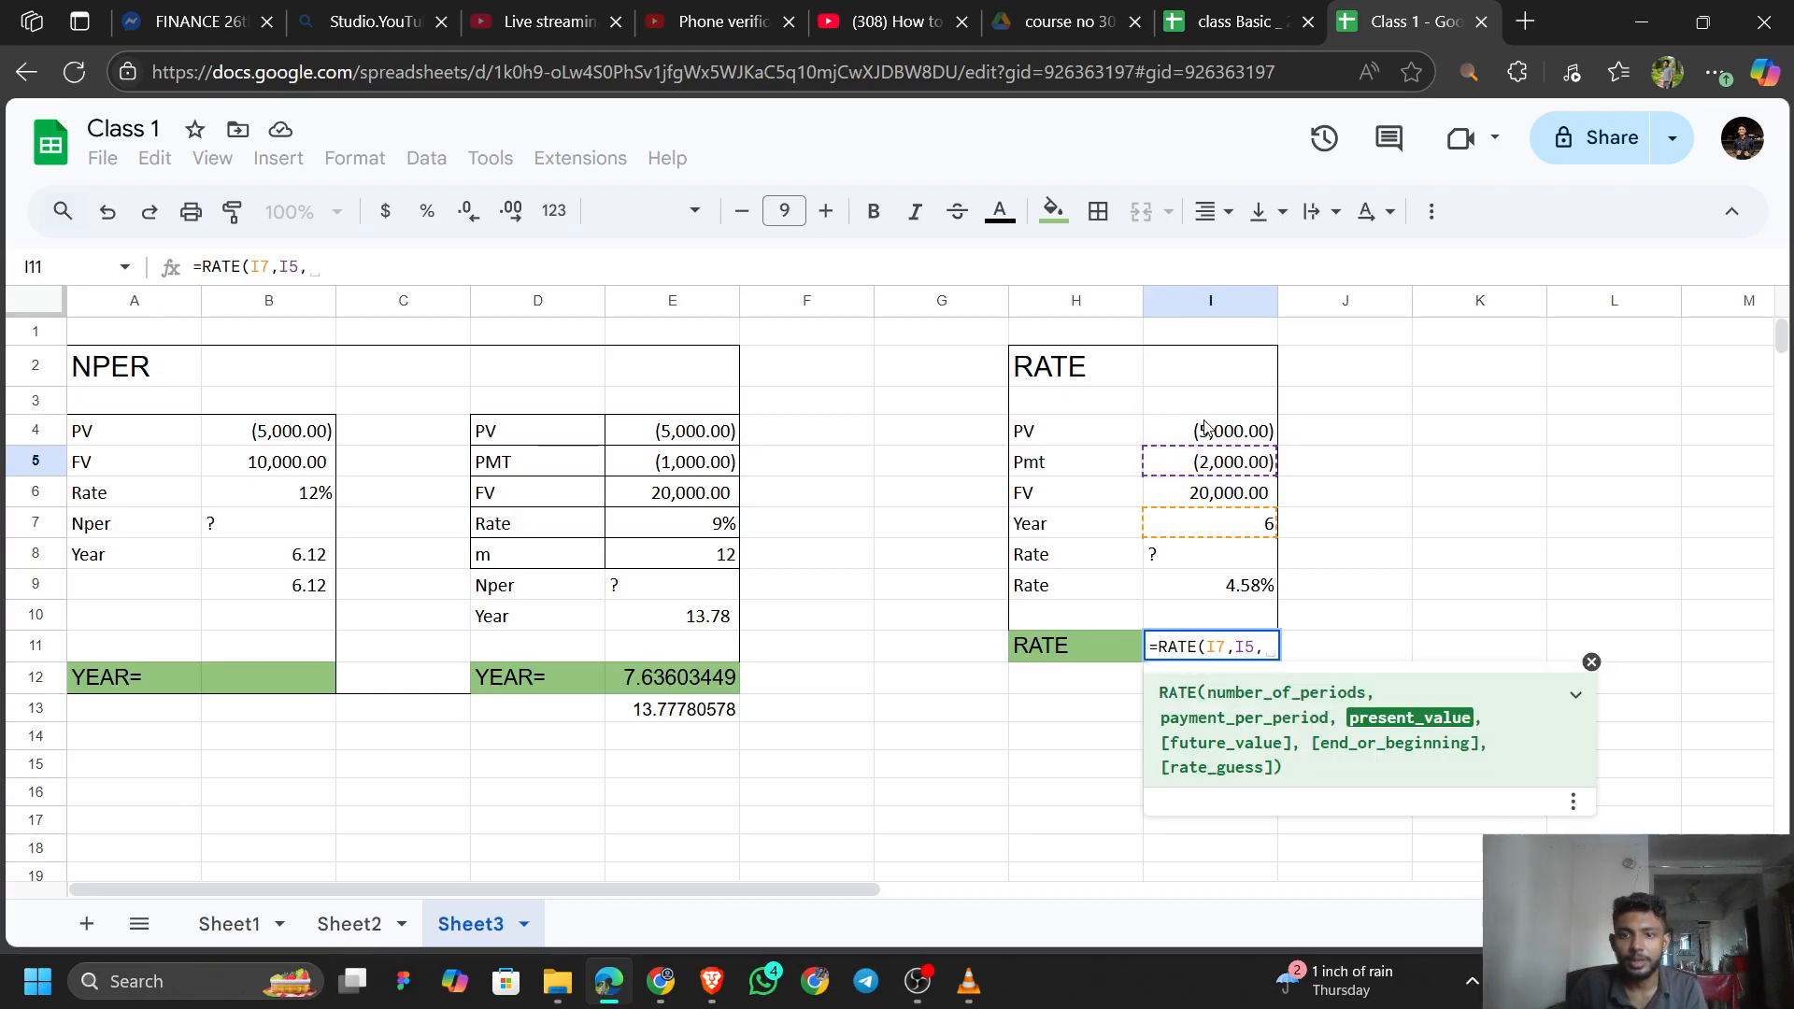
left_click(1205, 427)
type(",")
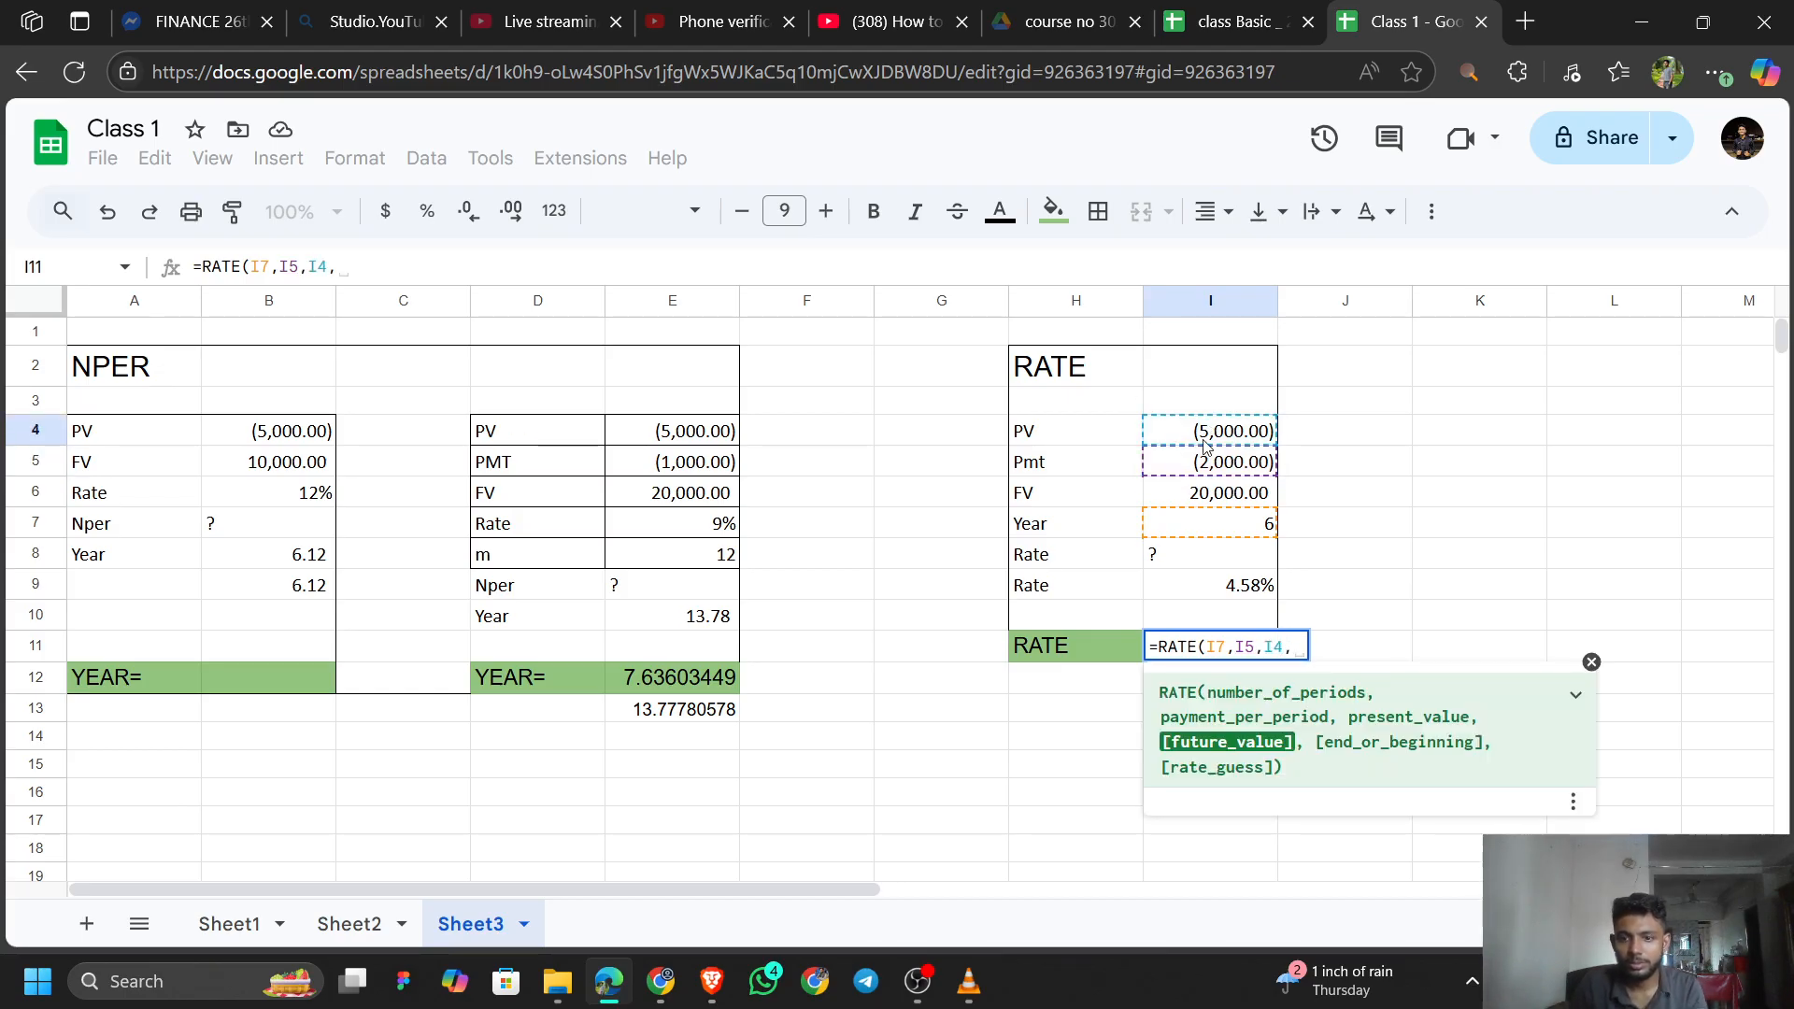
left_click(1177, 497)
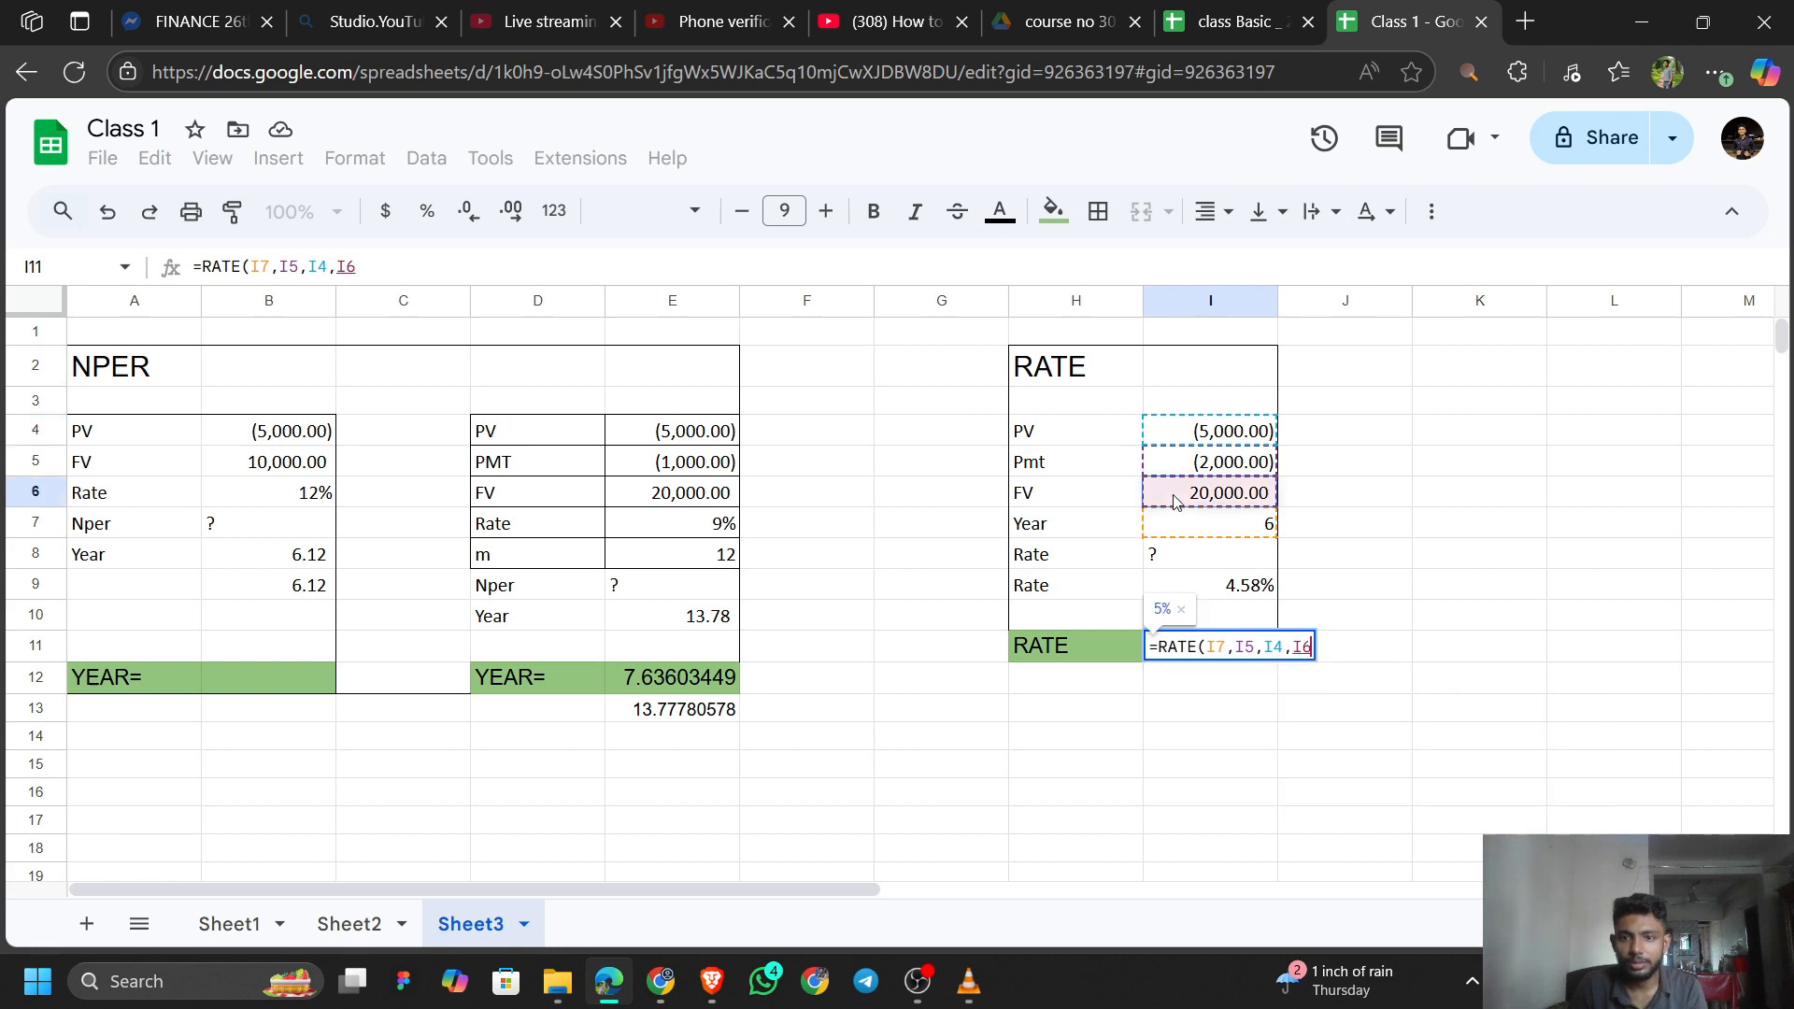
type(",")
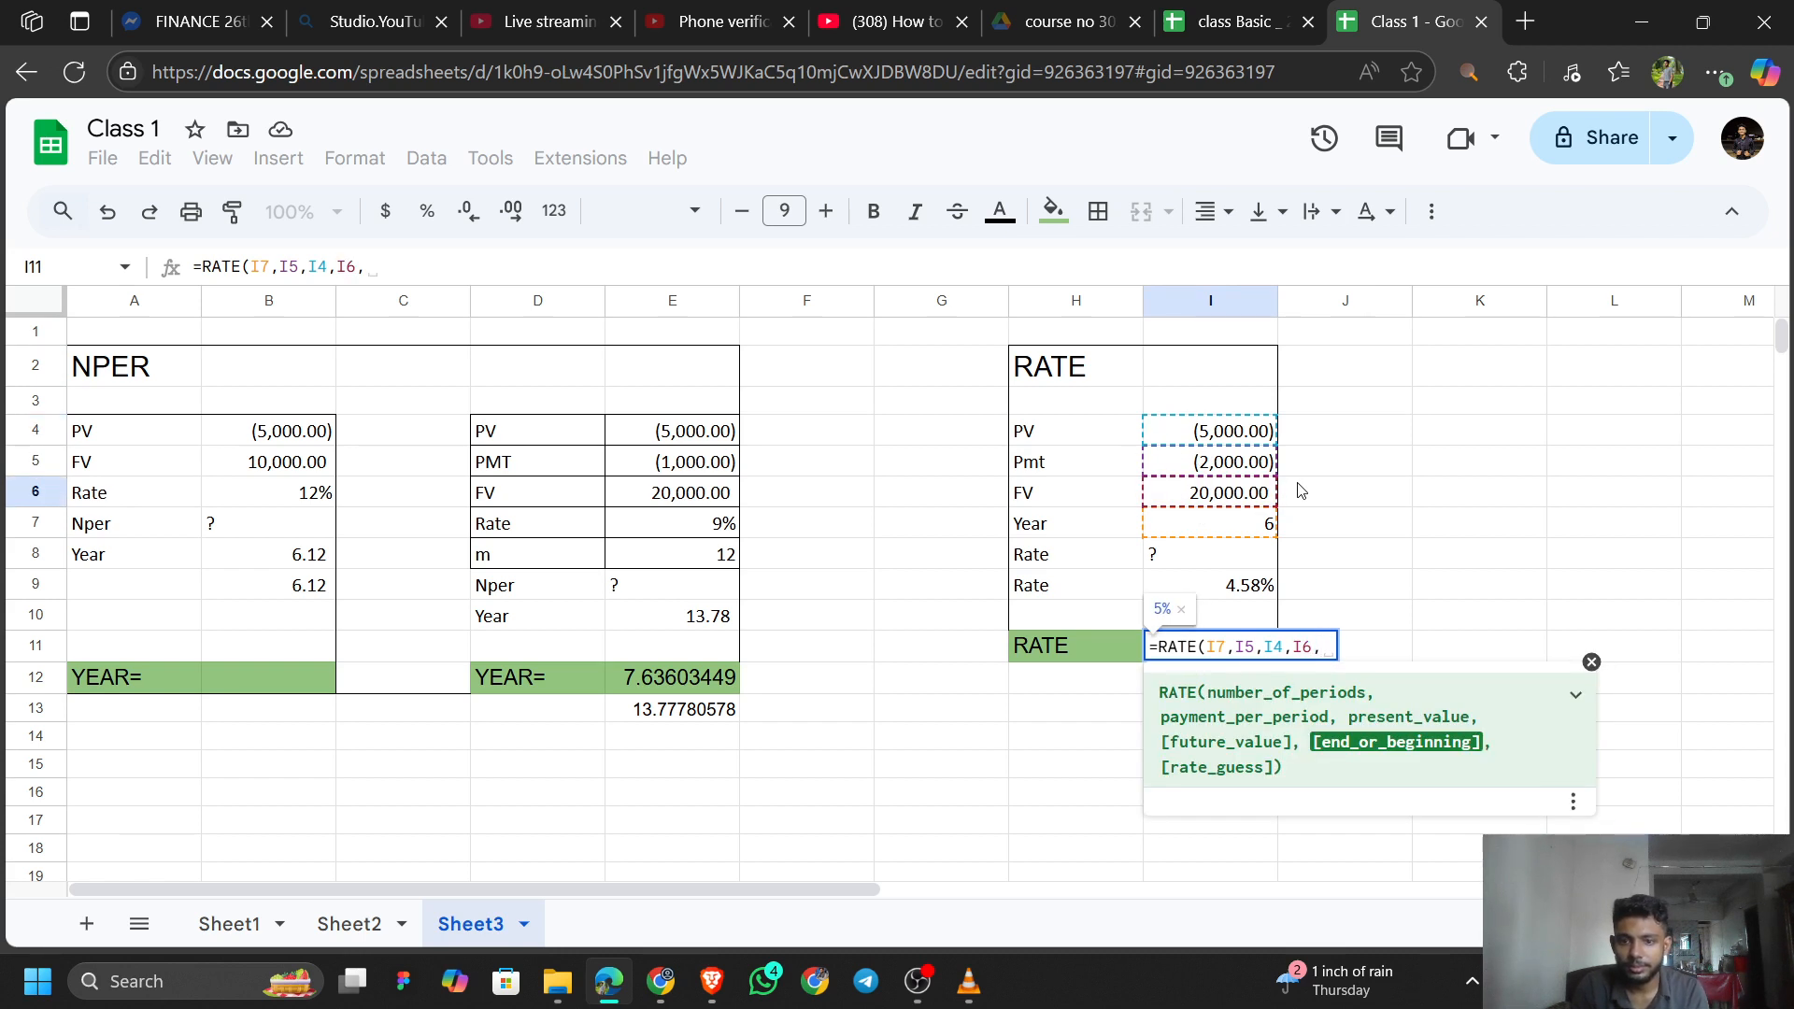
type("0")
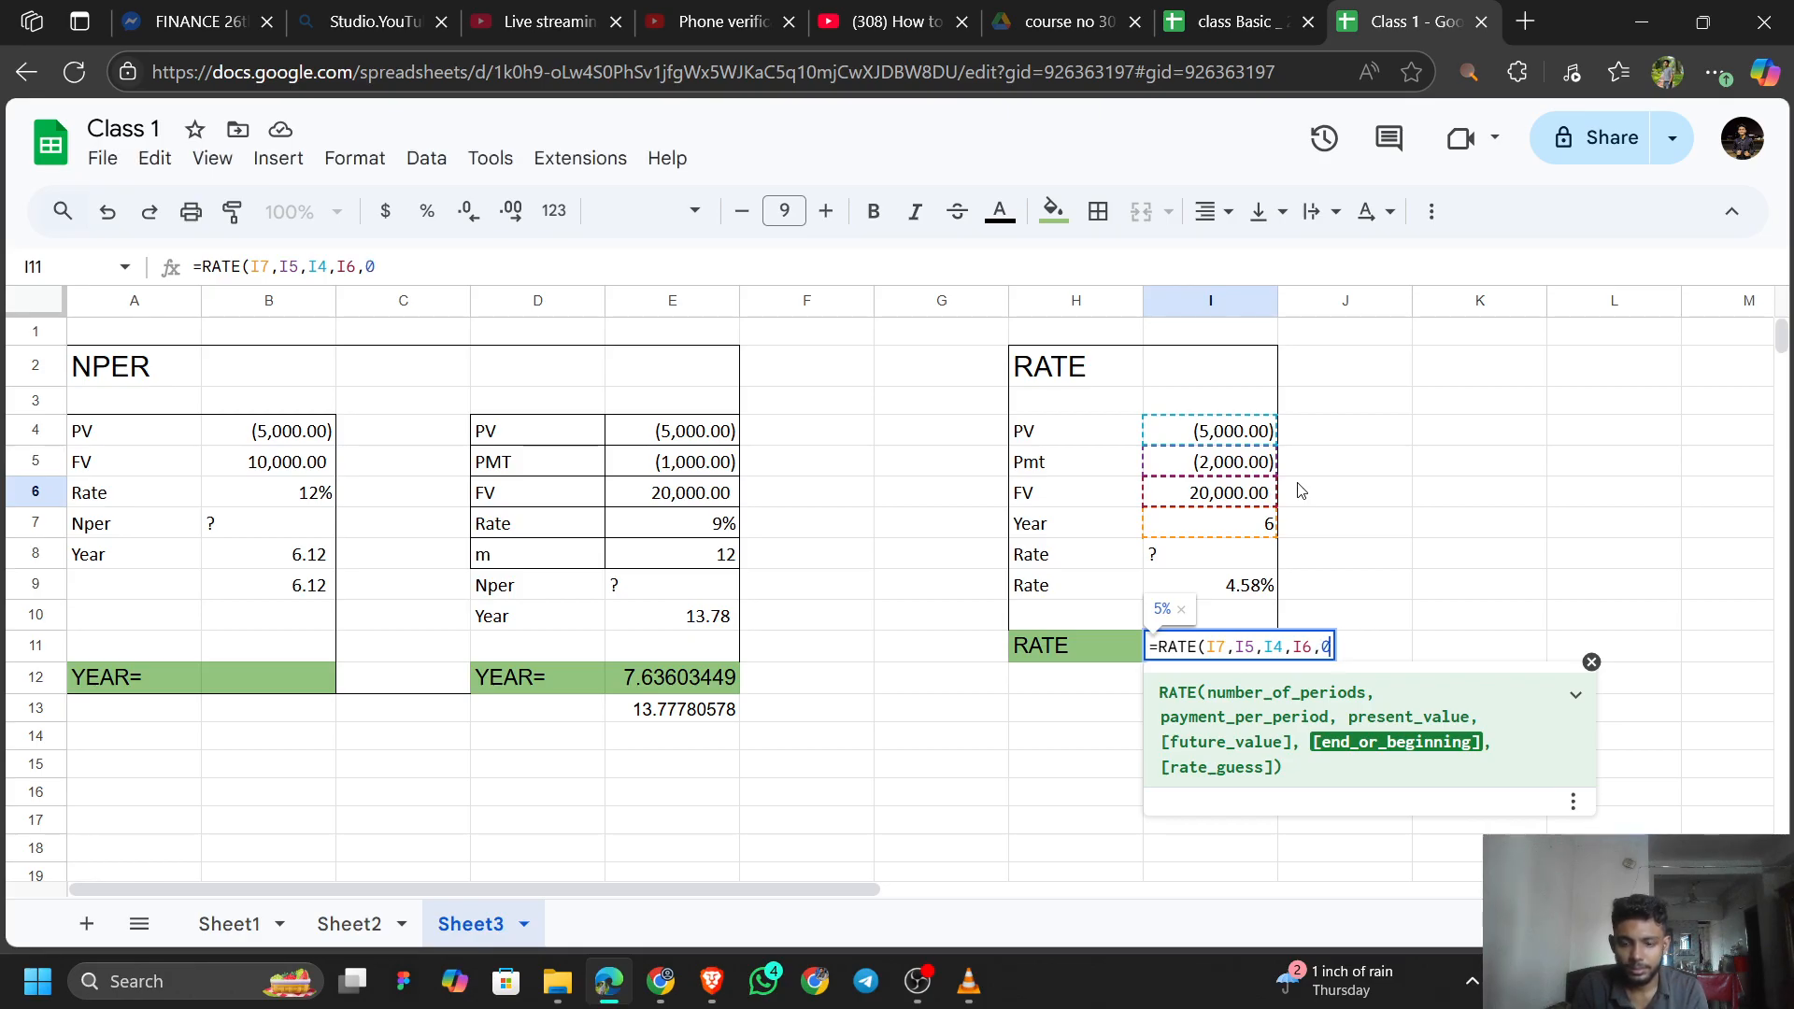
type(")")
key("Return")
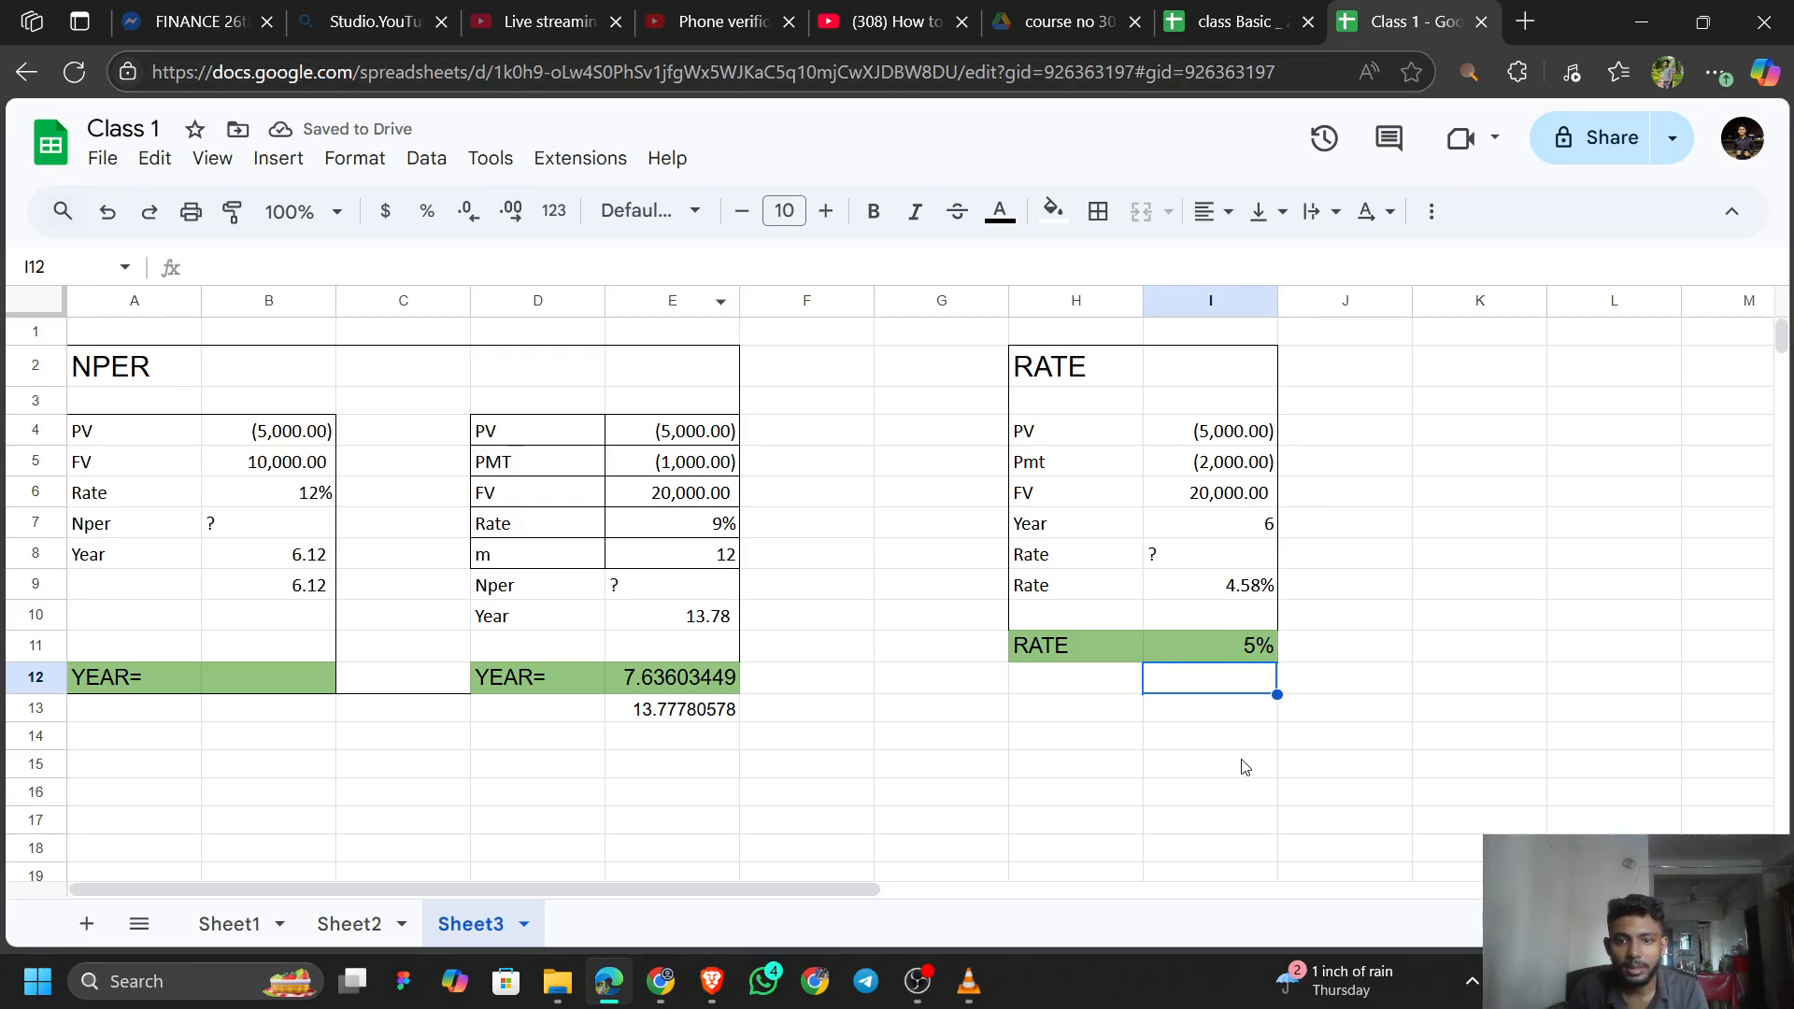
Format the RATE result in I11 to show two decimal places.
key("Up")
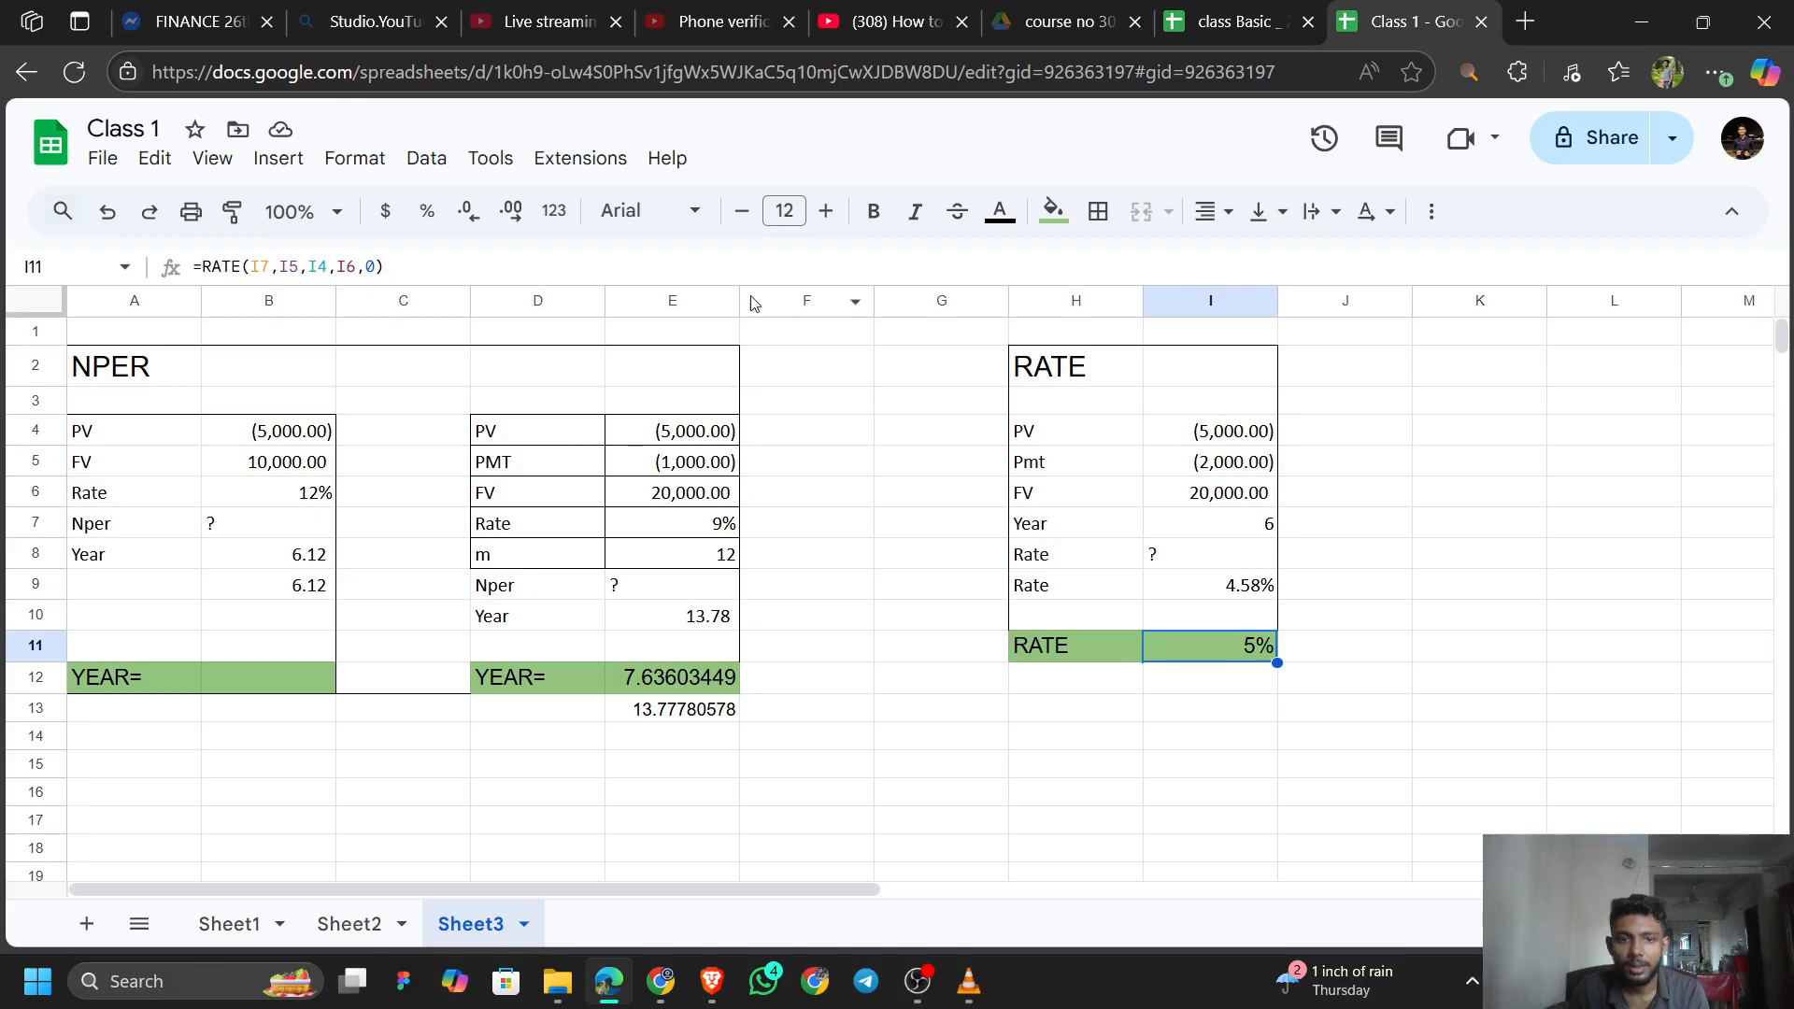
left_click(511, 211)
left_click(511, 211)
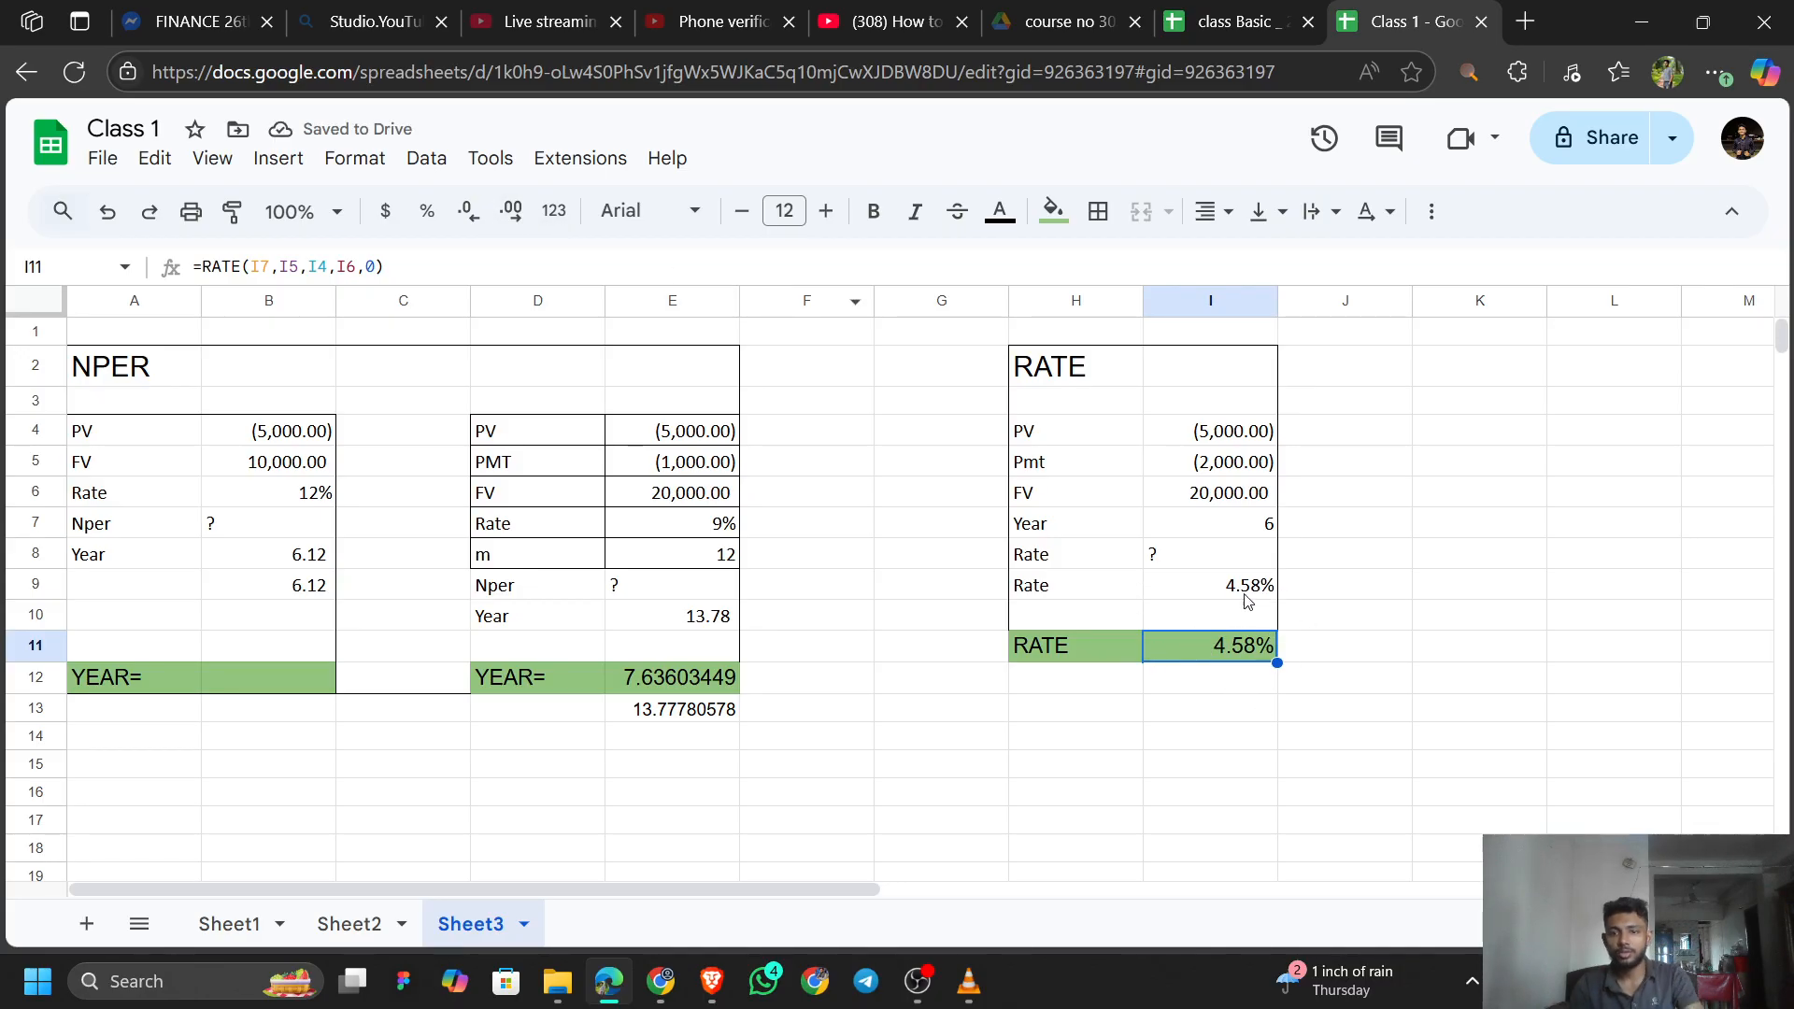
Try displaying the I11 rate with seven decimal places and reduce it back to two.
left_click(510, 211)
left_click(510, 211)
left_click(511, 212)
left_click(510, 212)
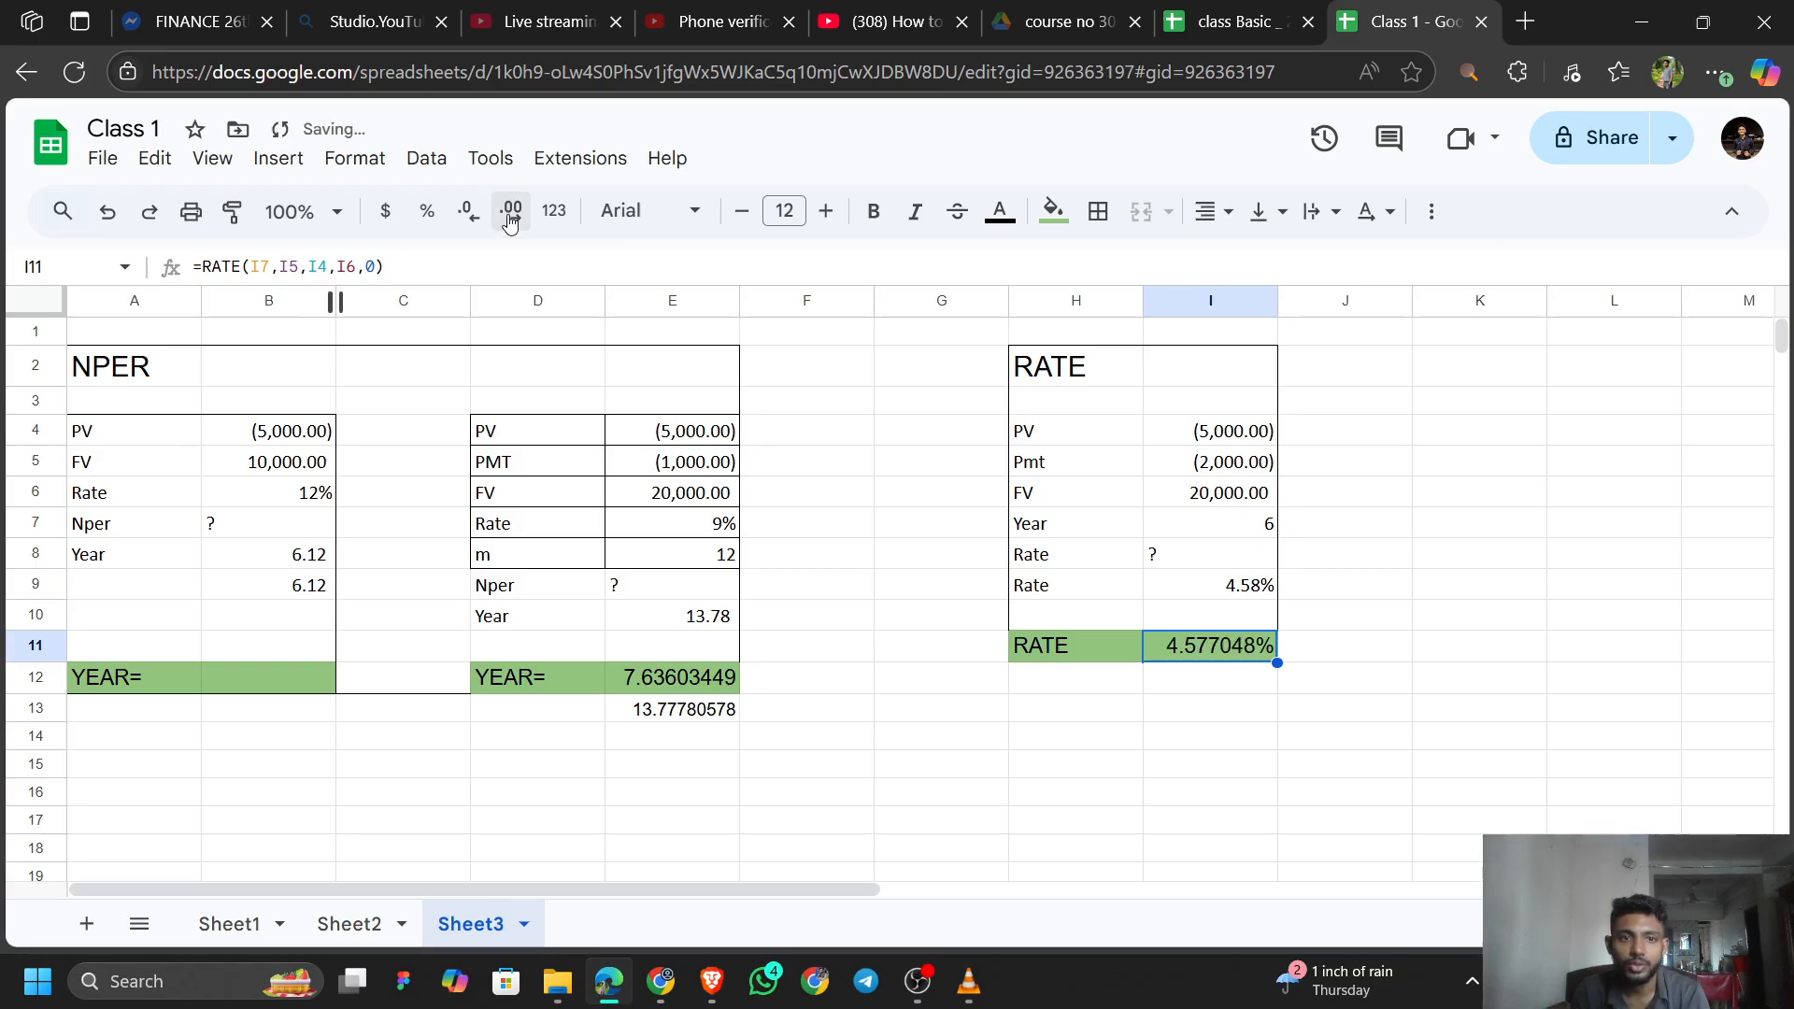
left_click(510, 211)
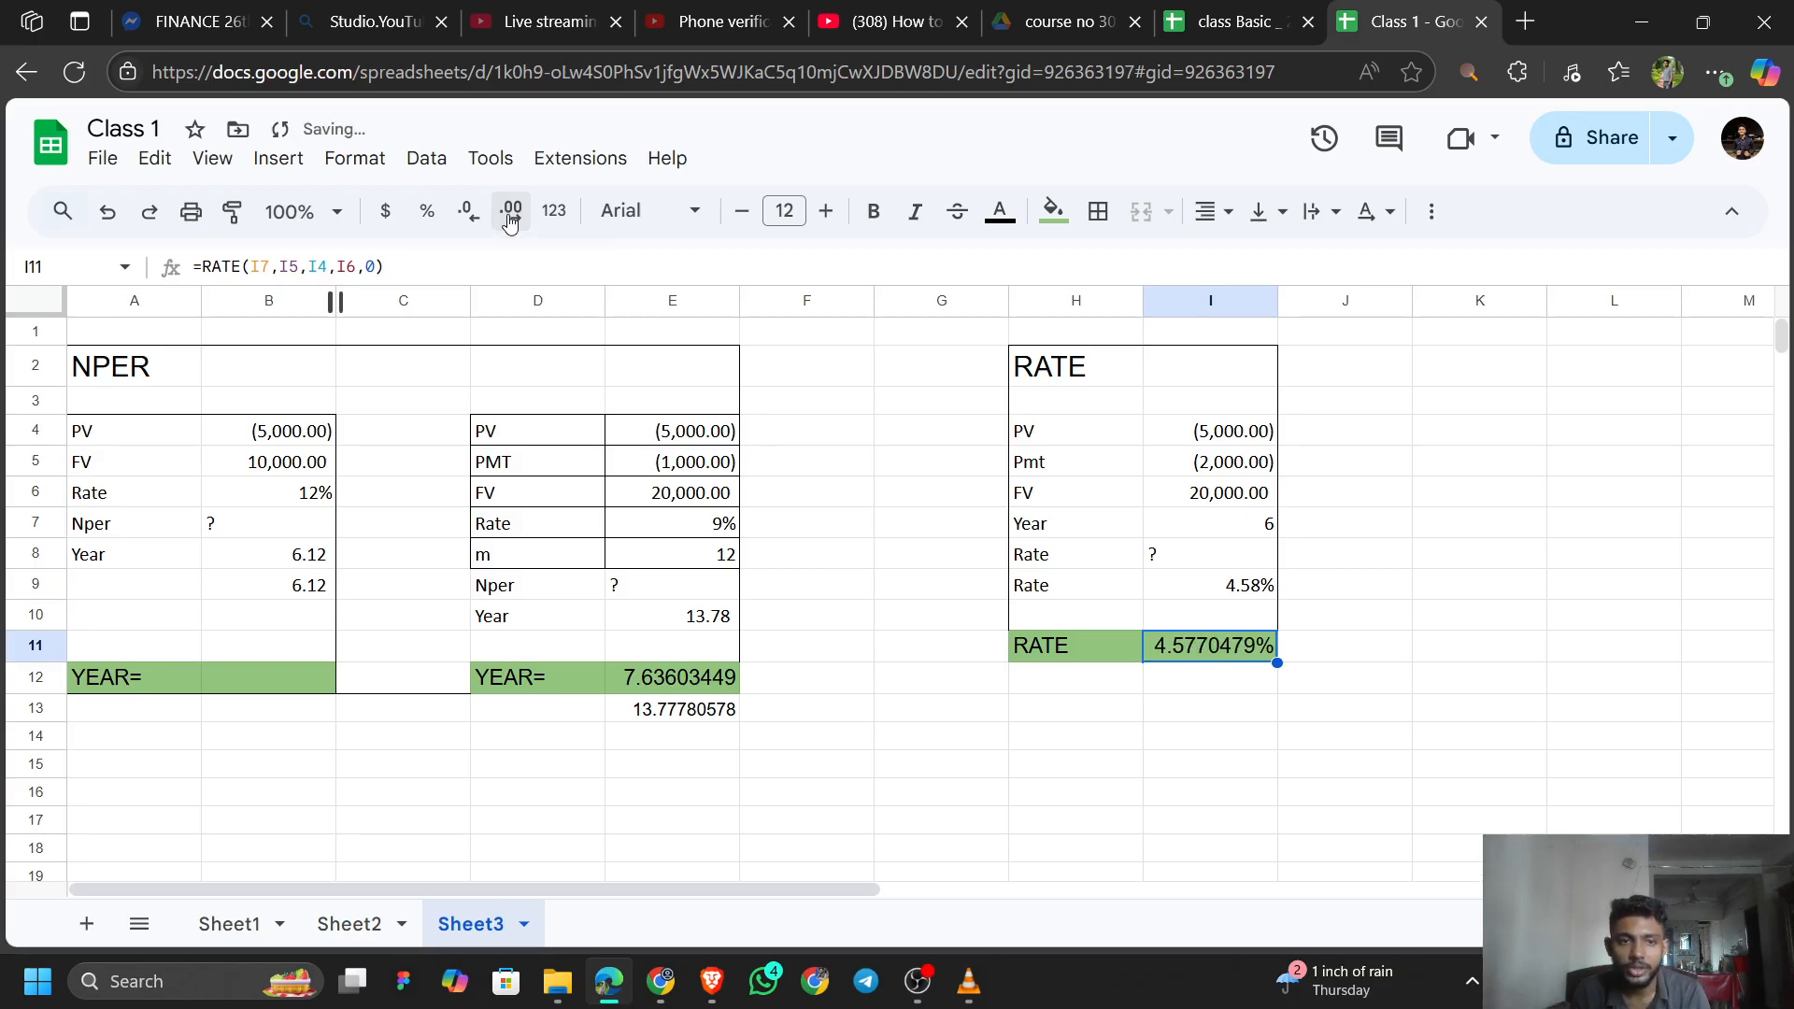
left_click(479, 222)
left_click(479, 223)
left_click(479, 223)
left_click(479, 222)
left_click(480, 223)
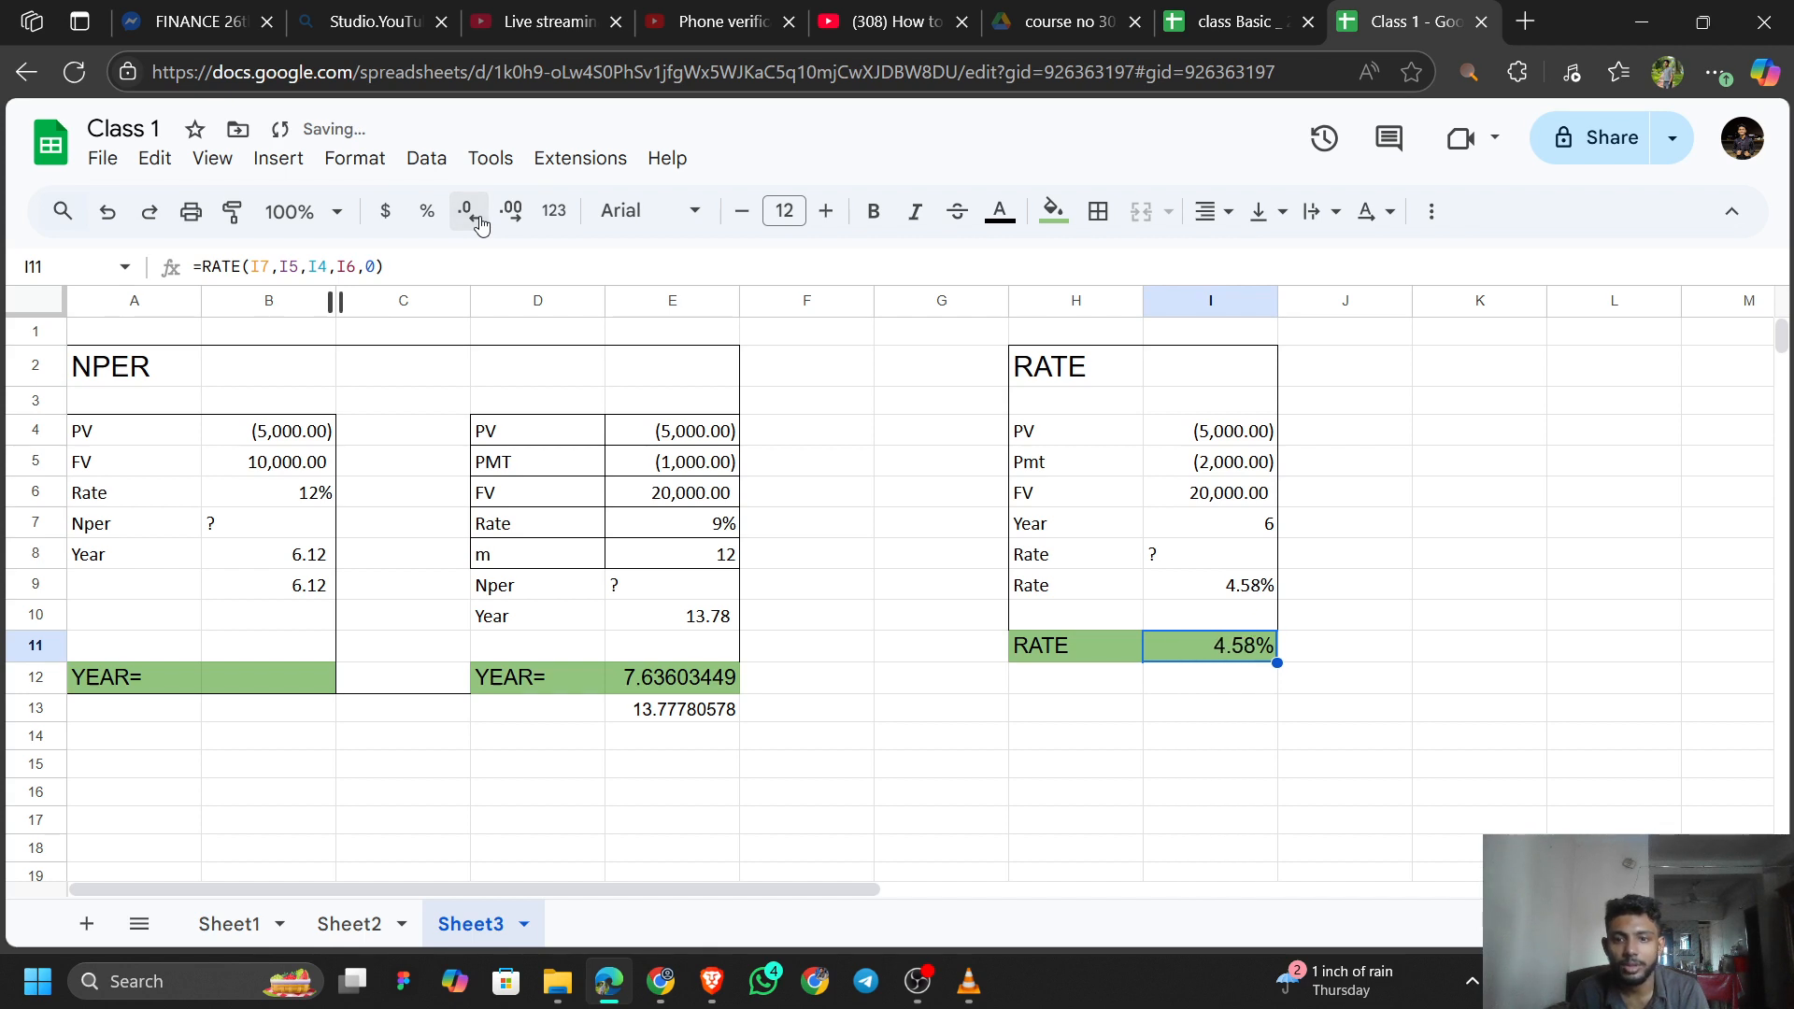
mouse_move(927, 983)
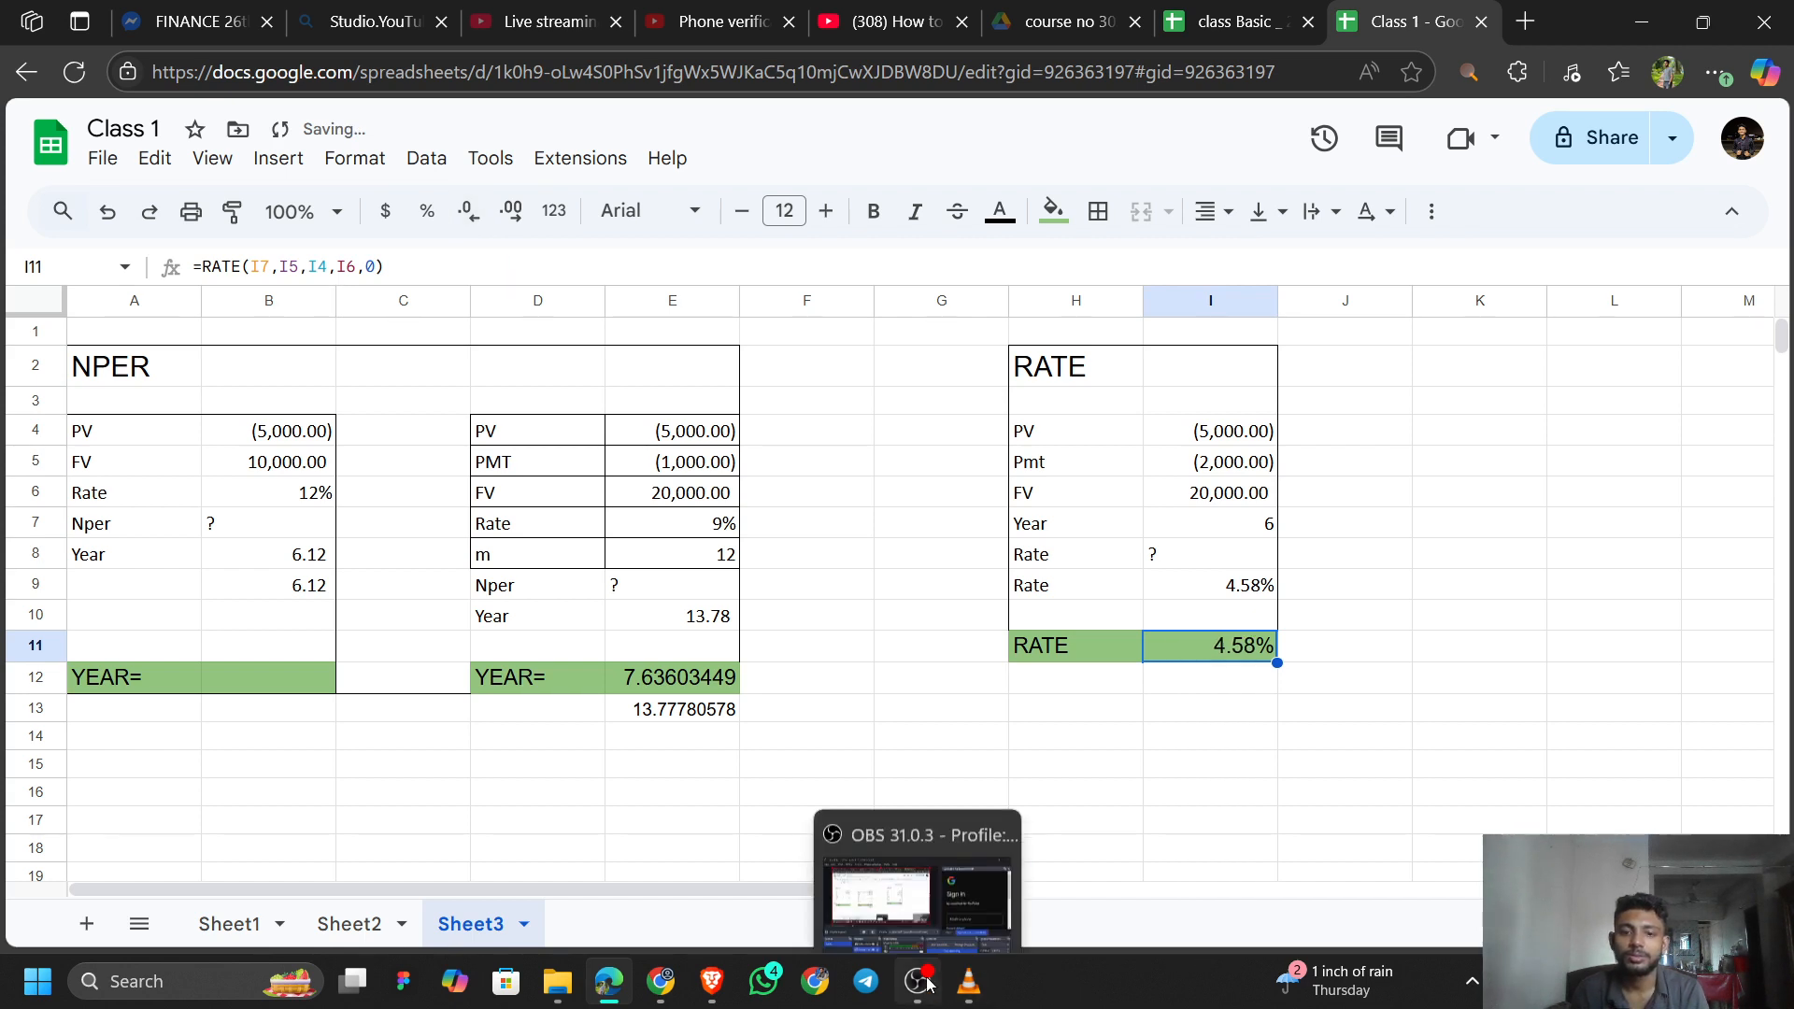